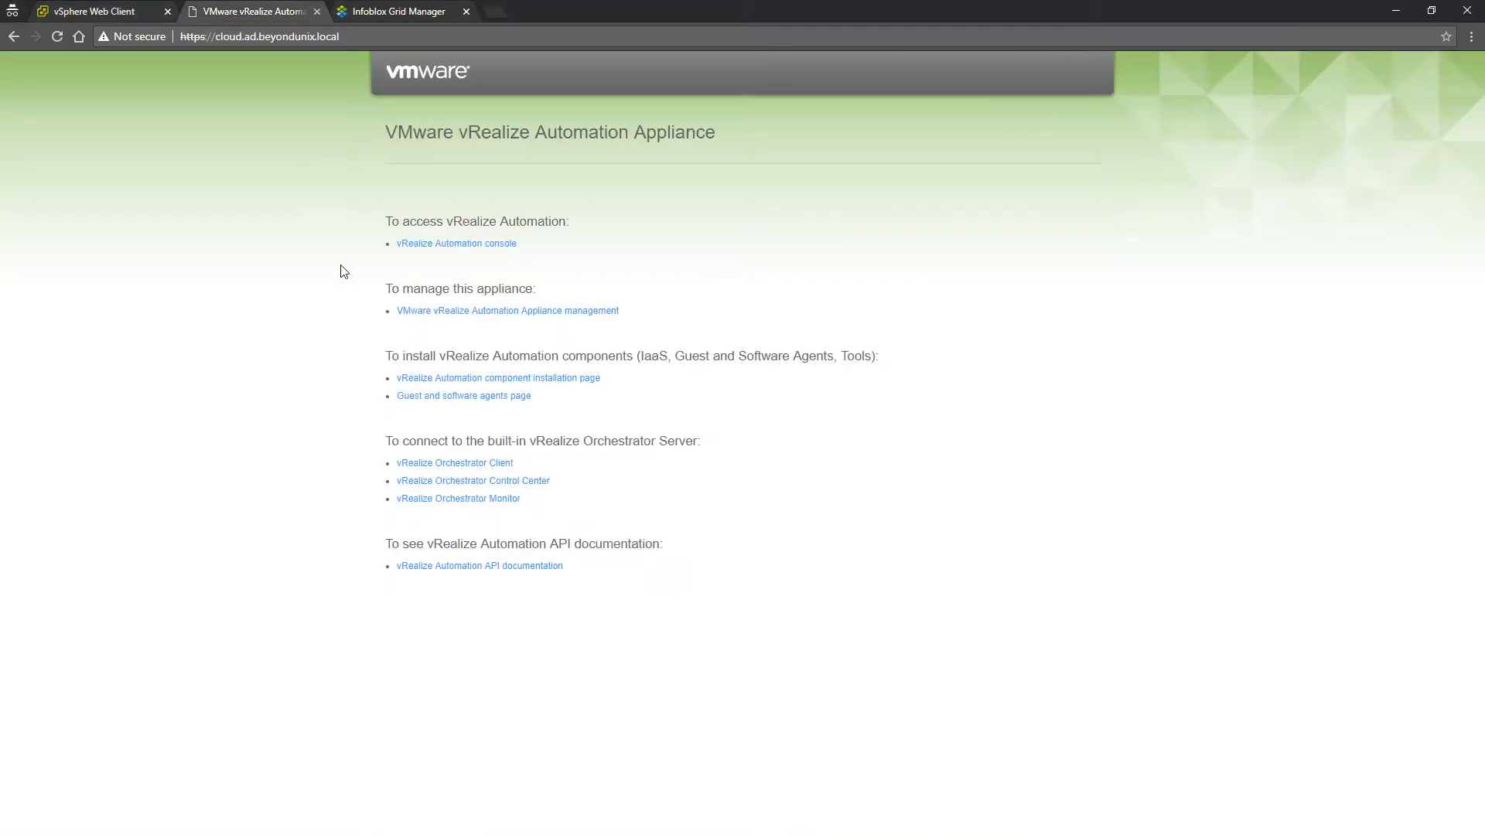
- Open the vRealize Automation console from the appliance page, proceeding past the untrusted-certificate warning
left_click(263, 11)
left_click(470, 245)
left_click(541, 402)
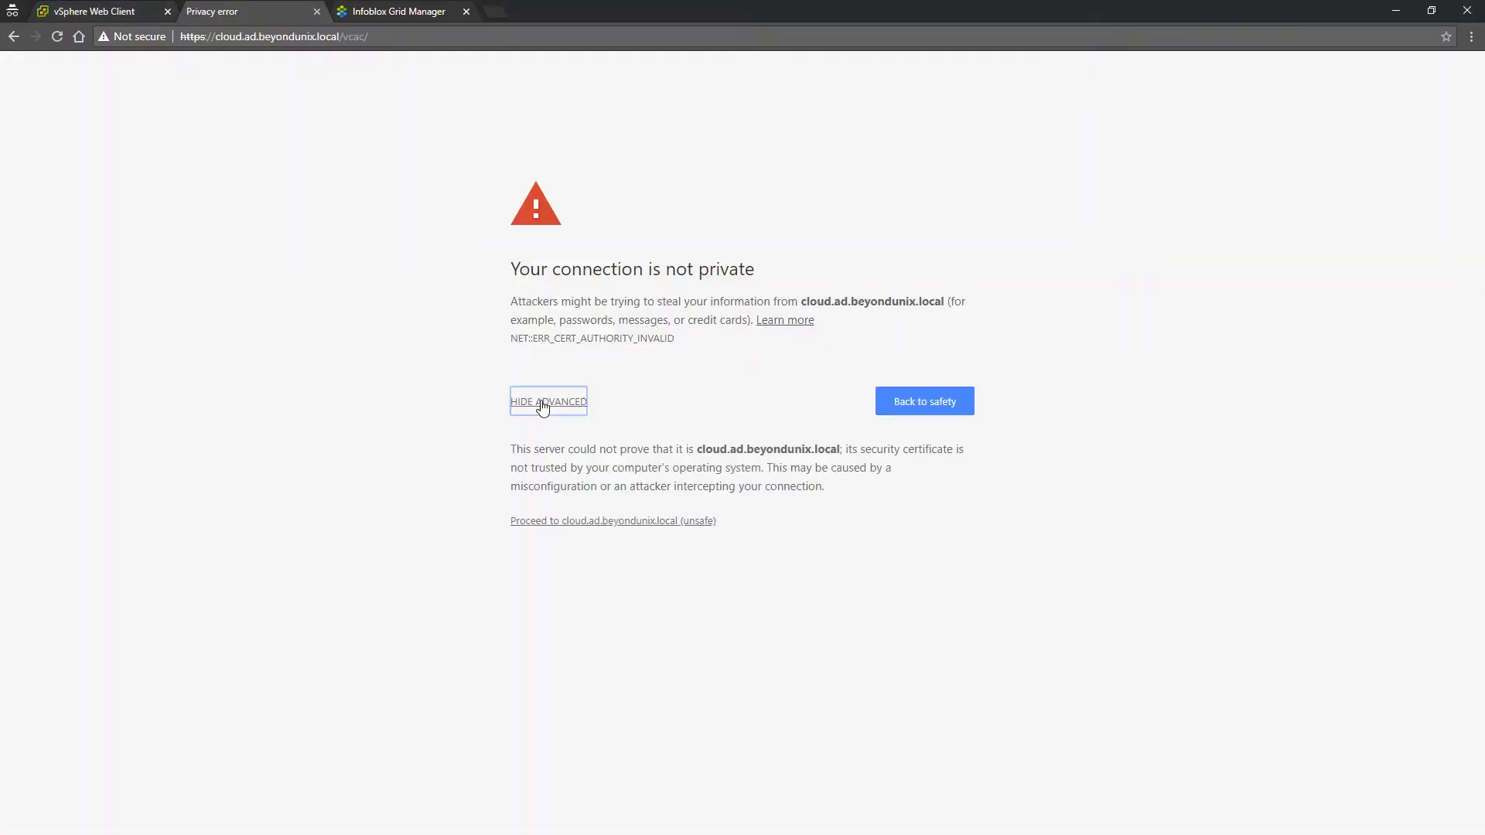
left_click(614, 521)
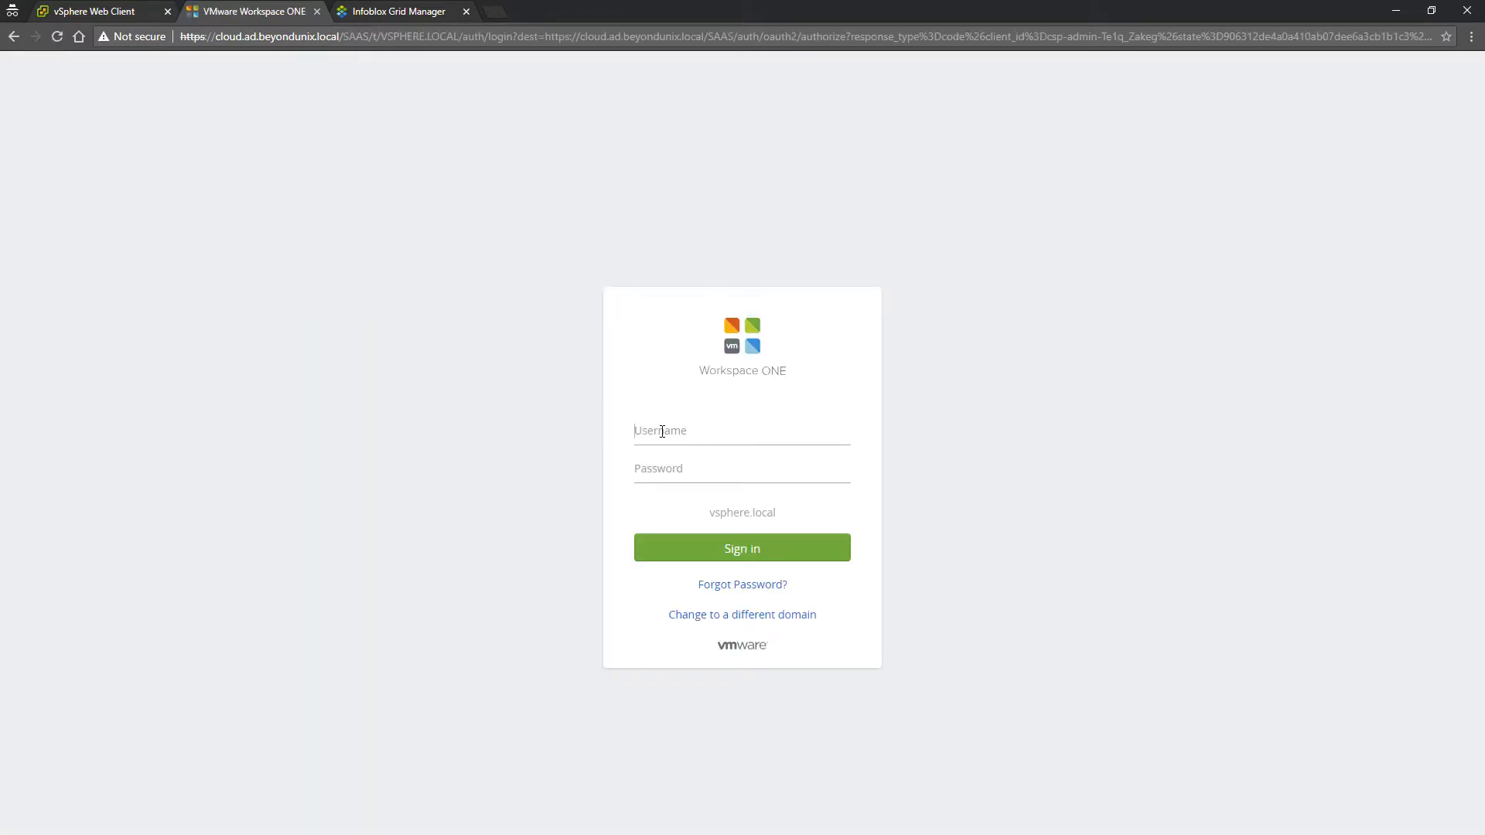
- Sign in to the vsphere.local tenant with the configuration administrator's username and the account password
left_click(663, 431)
type("configurationadmin")
key("Tab")
type("VMware1!")
key("Return")
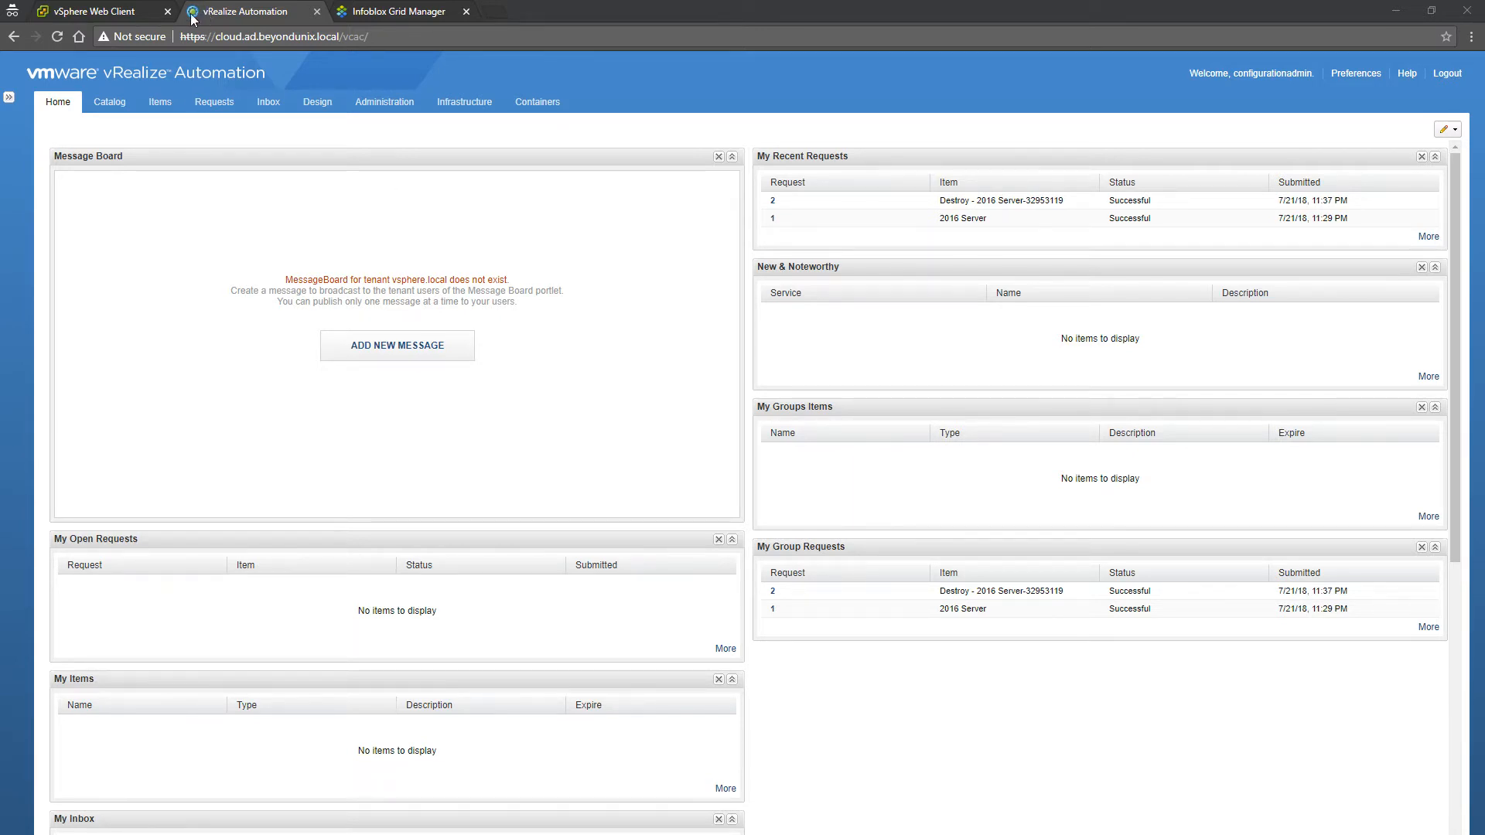
- In the Infoblox remote console, try to add a temporary vNIOS license with set temp_license, option 8, confirming with y
key("alt+Tab")
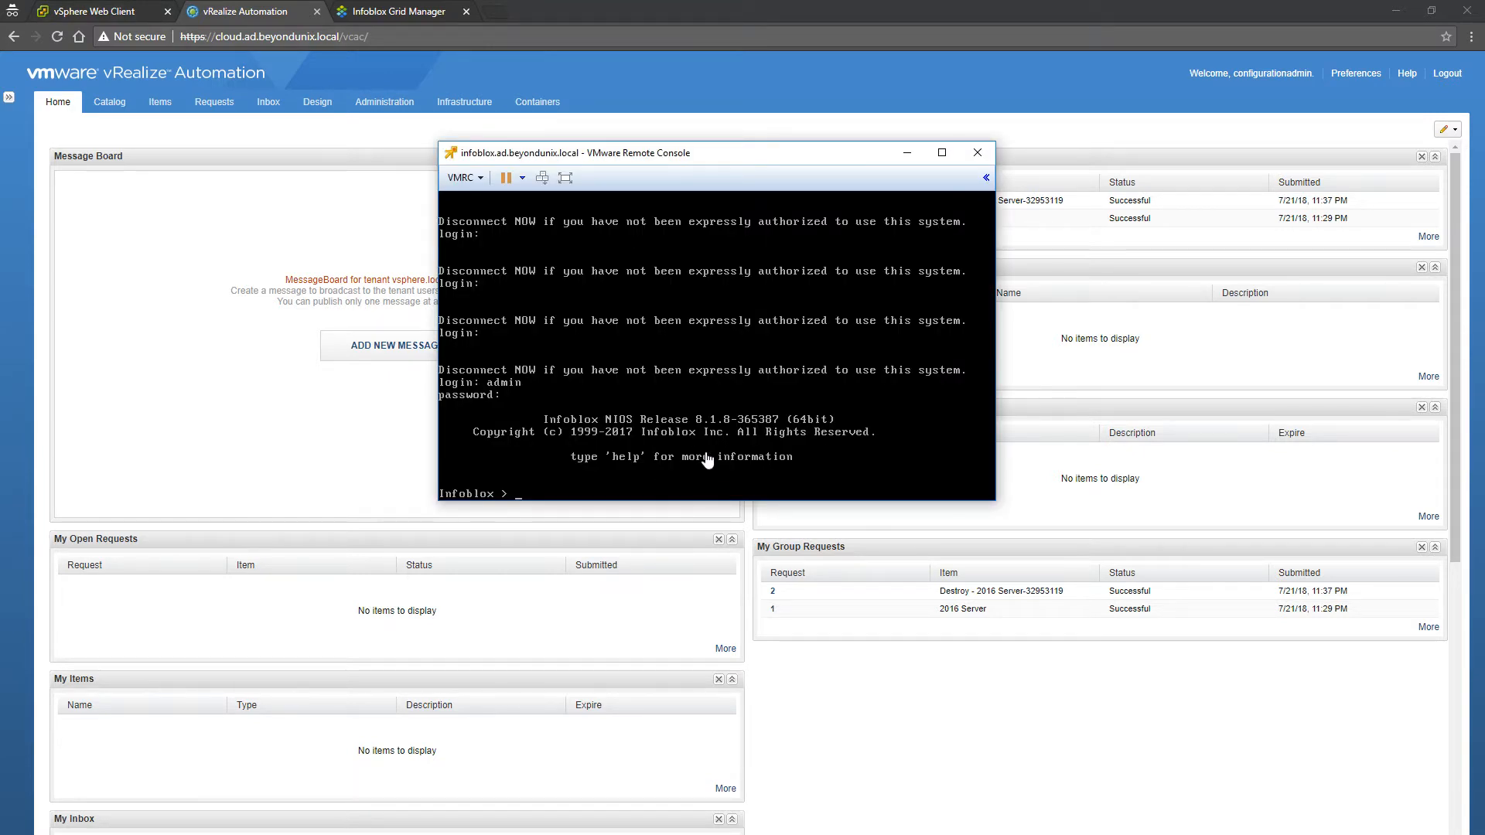
left_click_drag(619, 162, 672, 182)
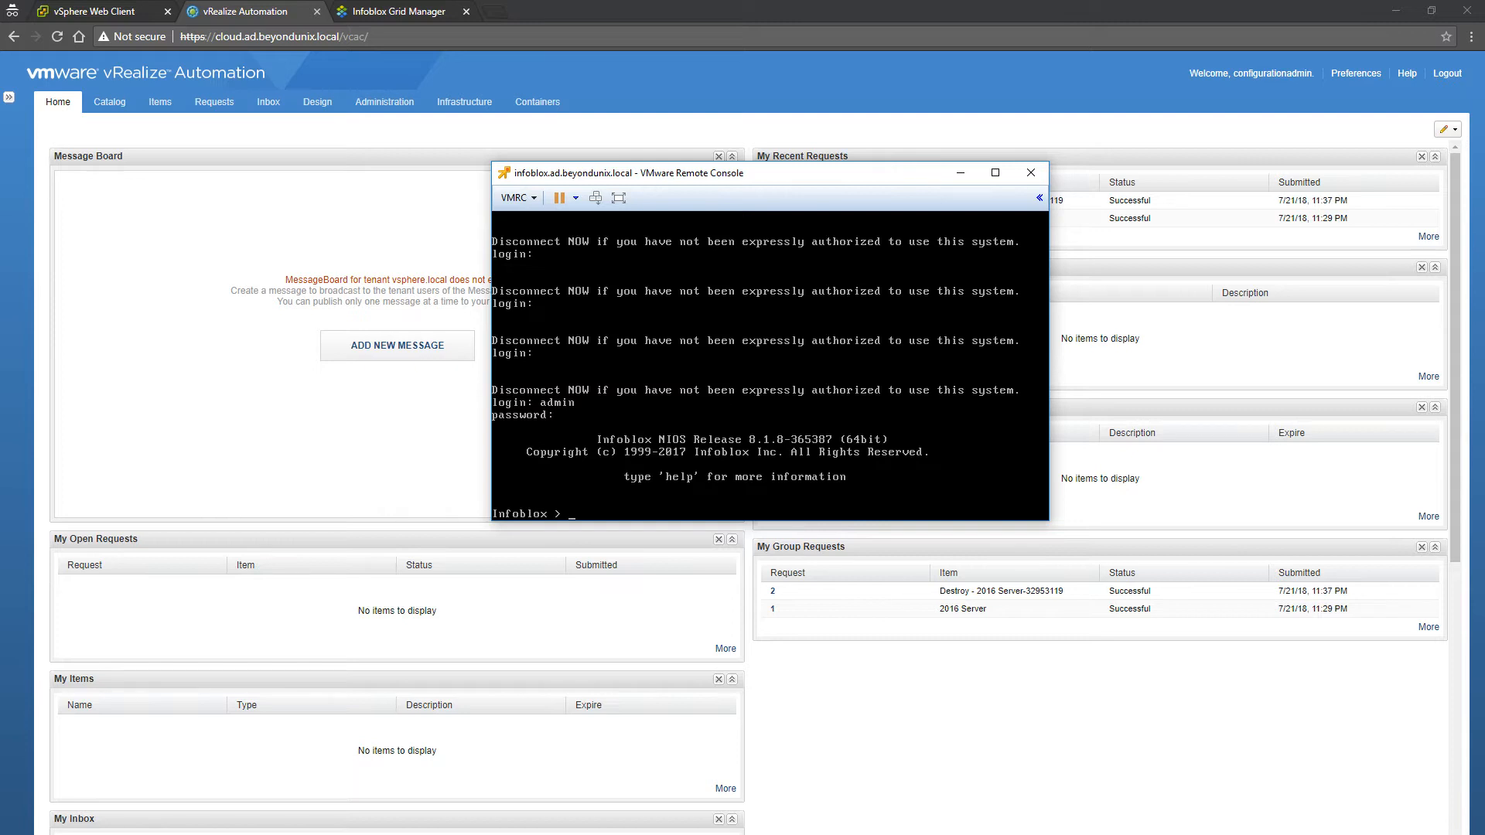
type("set temp_license")
key("Return")
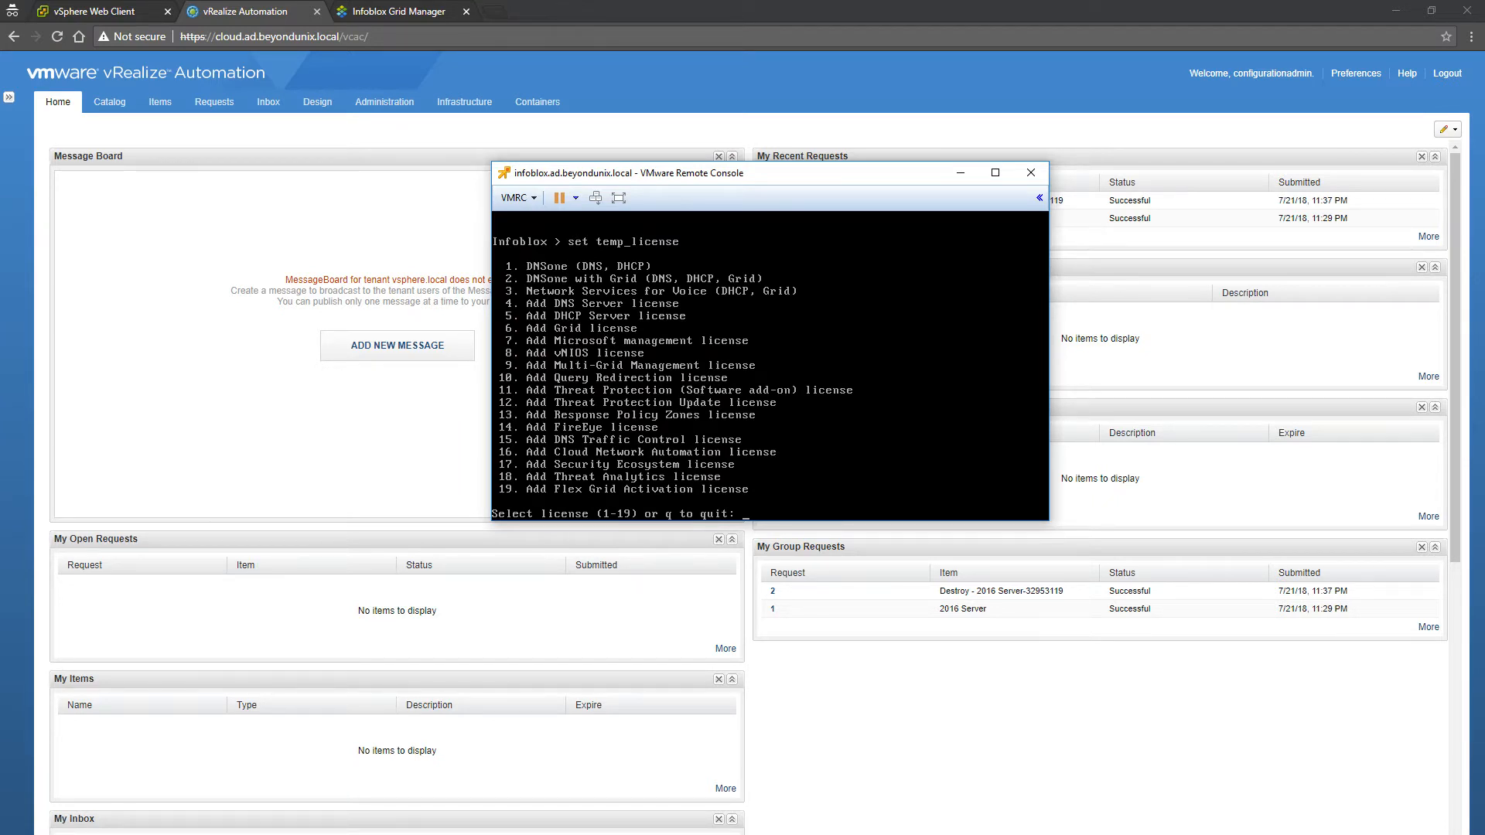
type("8")
key("Return")
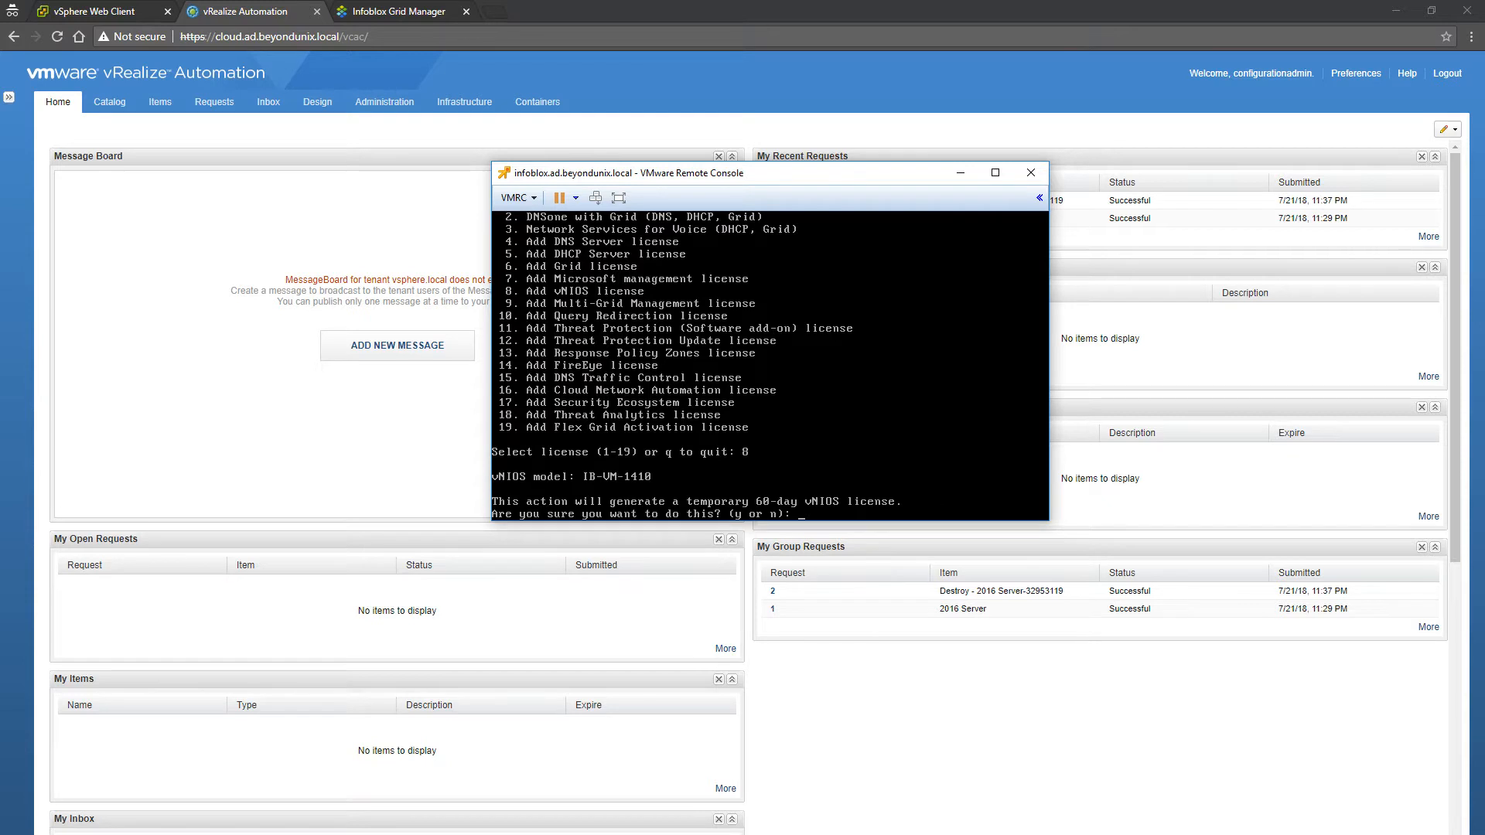
type("y")
key("Return")
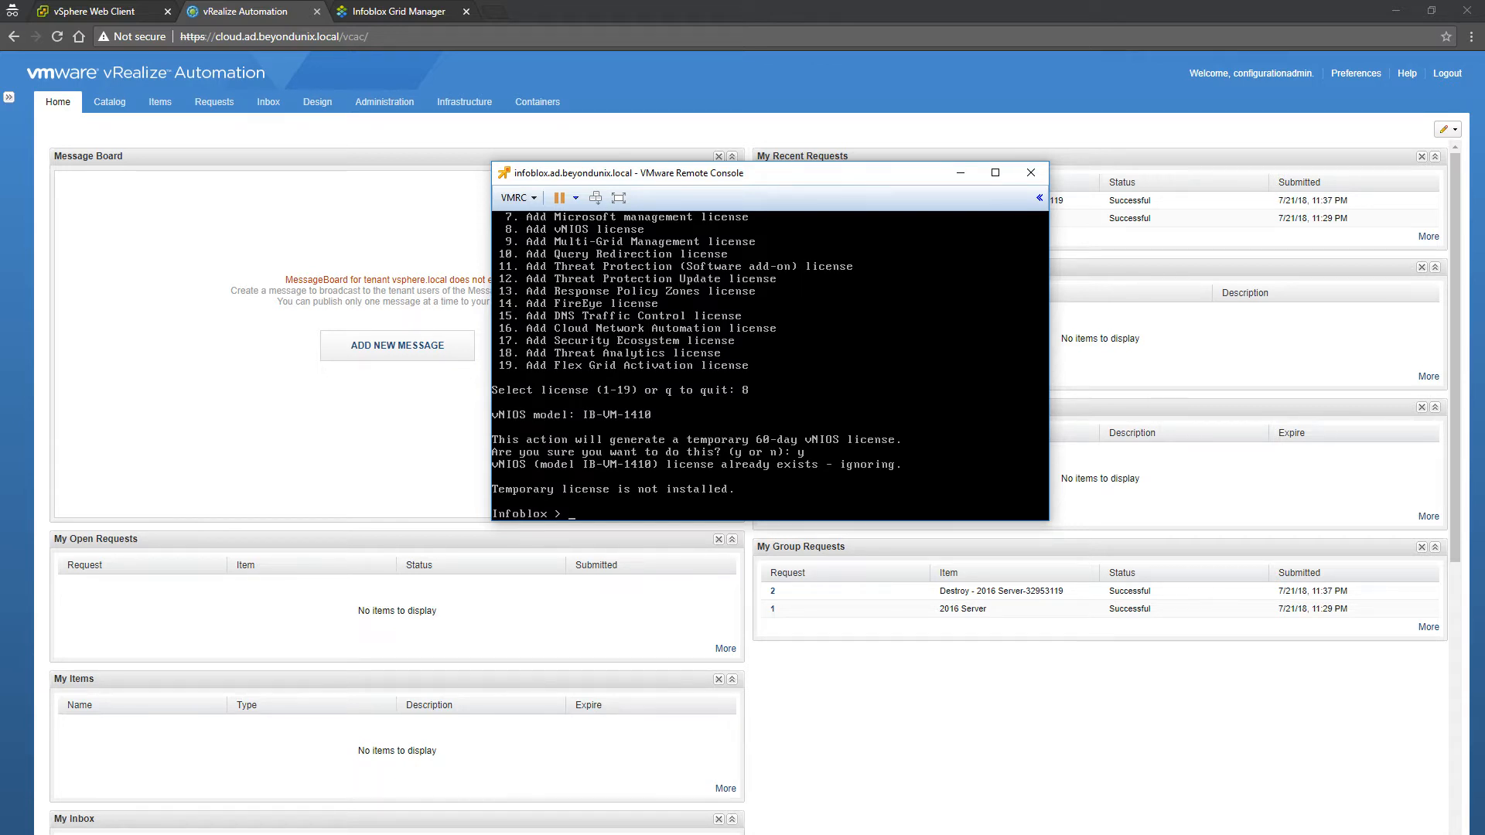
type("set temp_license")
key("Return")
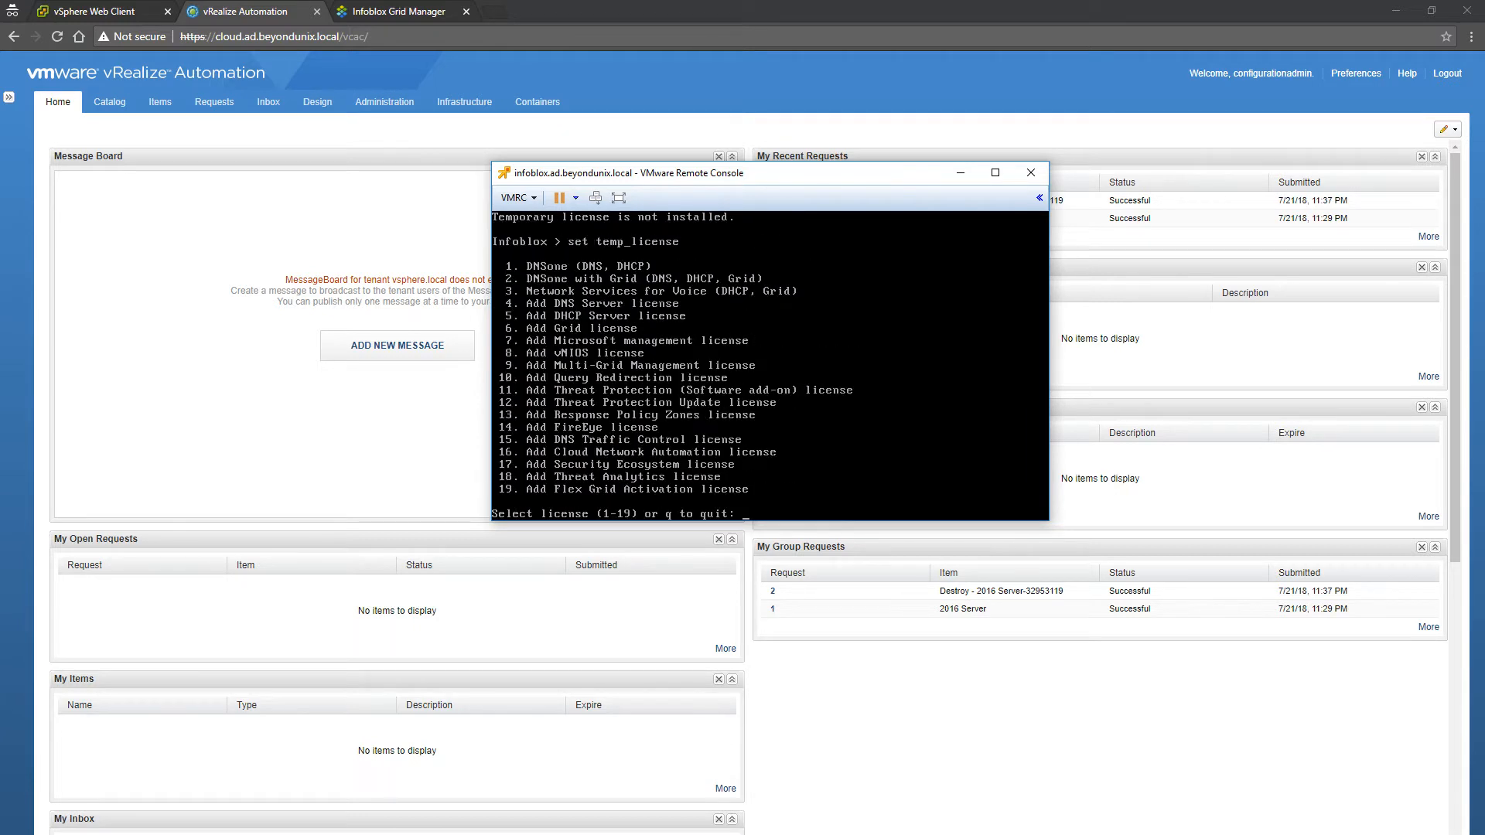
type("2")
key("Return")
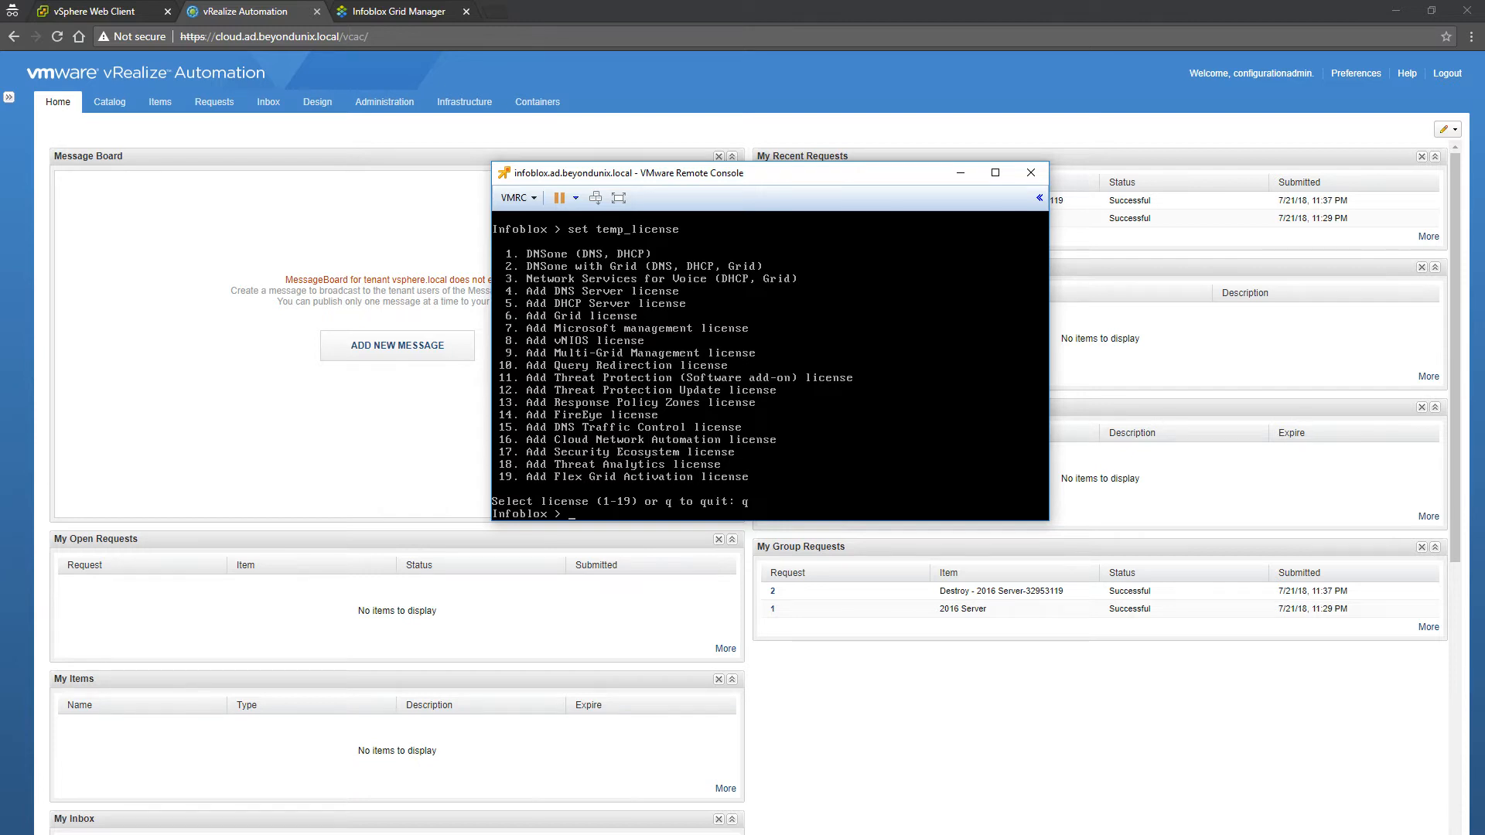
- Minimize the remote console and log in to Infoblox Grid Manager as admin with the account password
mouse_move(633, 183)
left_mouse_down()
mouse_move(683, 186)
mouse_move(600, 196)
mouse_move(649, 199)
left_mouse_up()
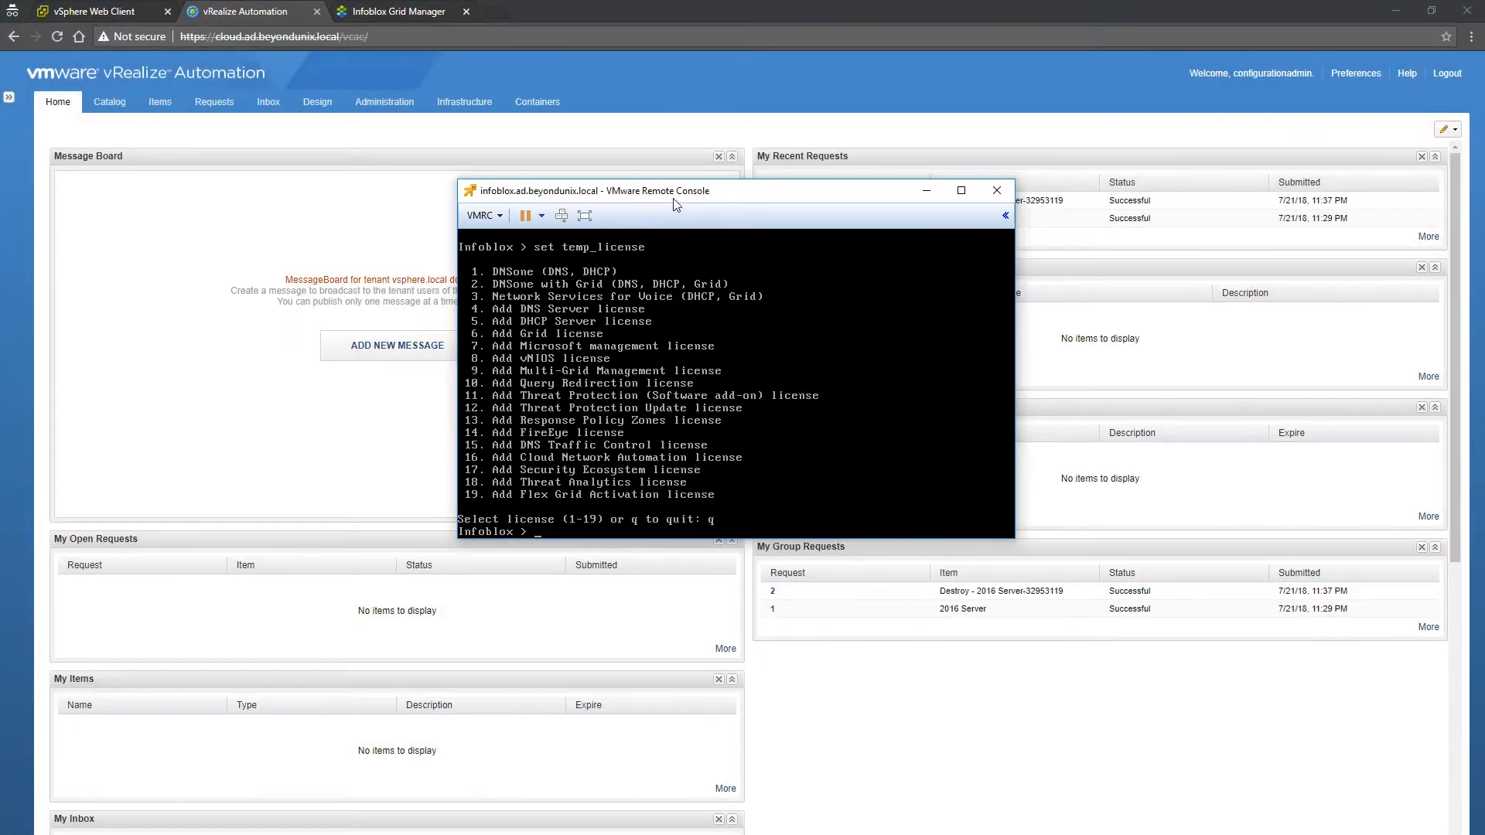
left_click(927, 191)
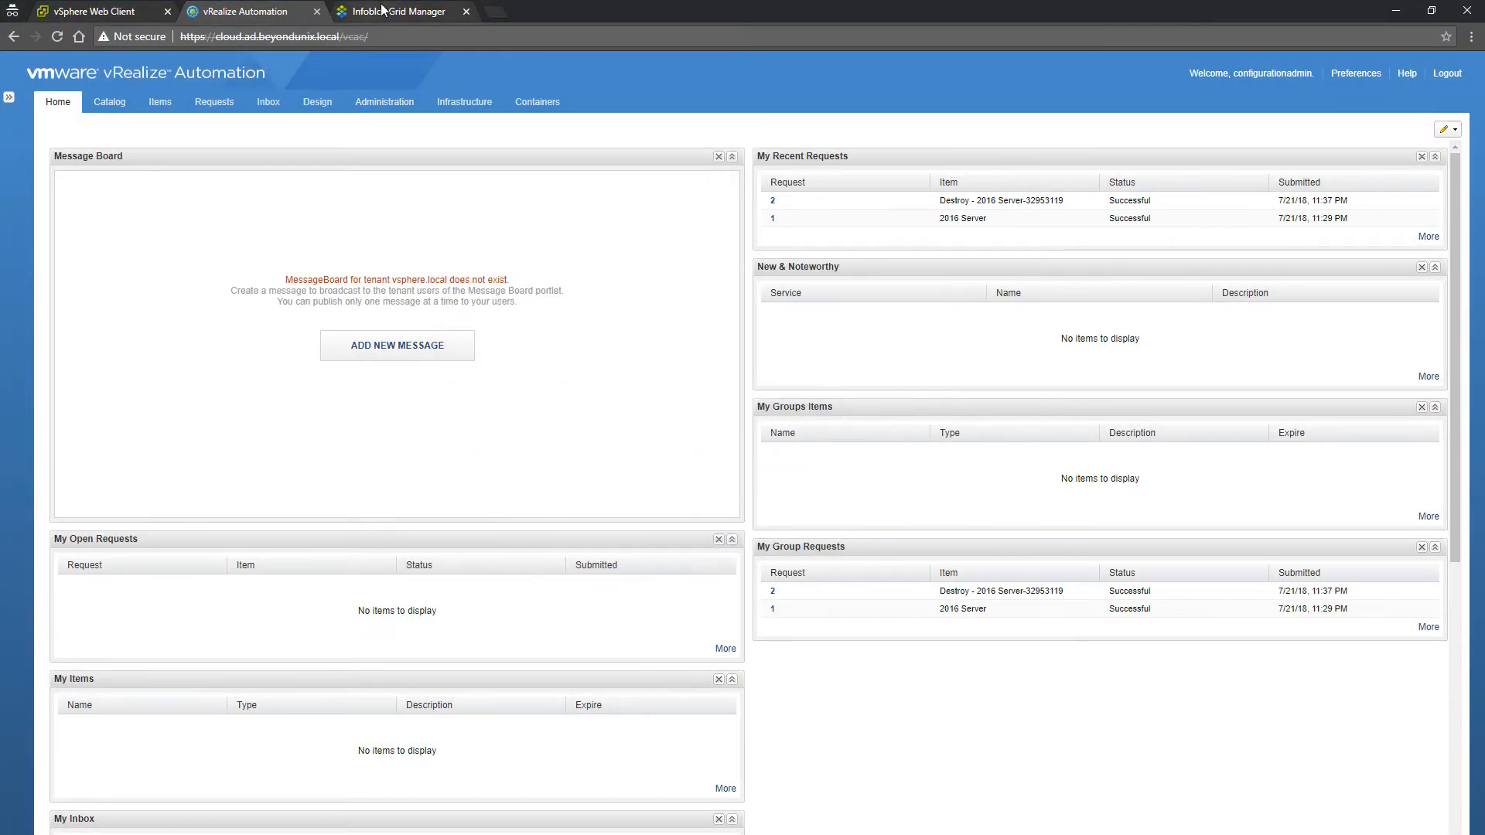
left_click(383, 11)
type("admin")
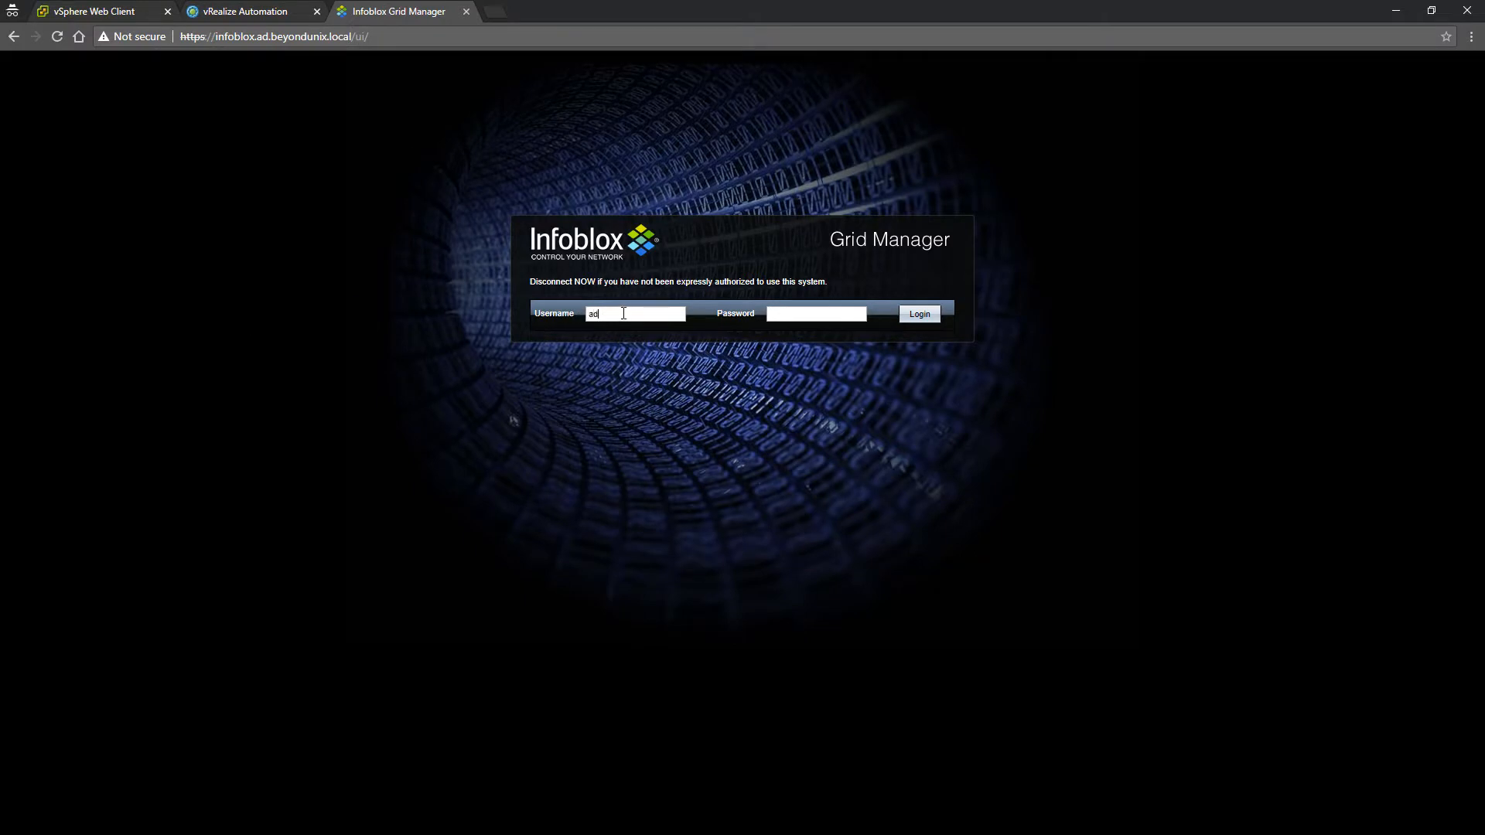
key("Tab")
type("infoblox")
key("Return")
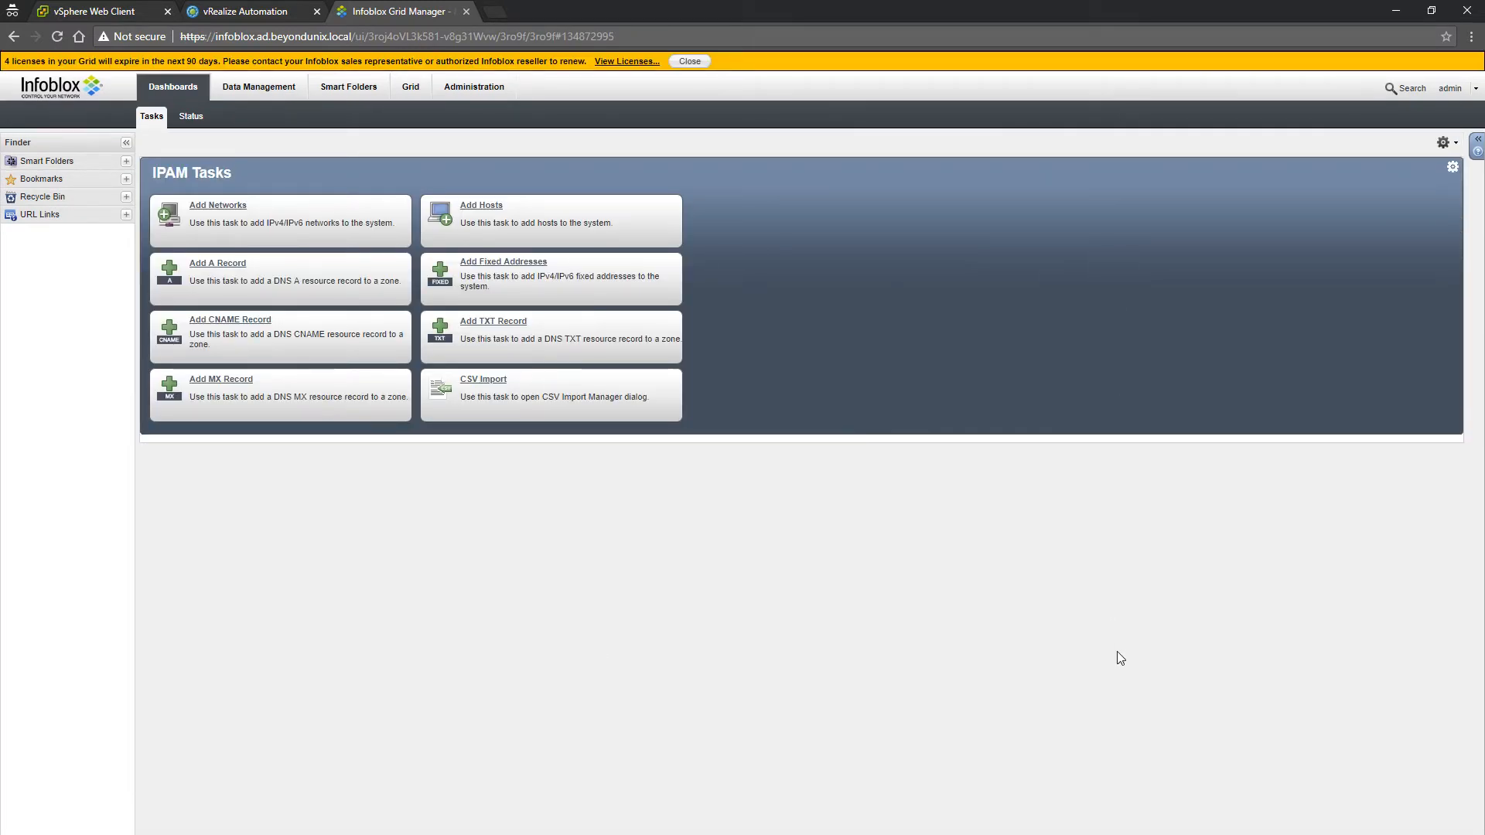
- Dismiss the license expiry banner and review the Grid's DNS service member and the Administration admins list
left_click(690, 62)
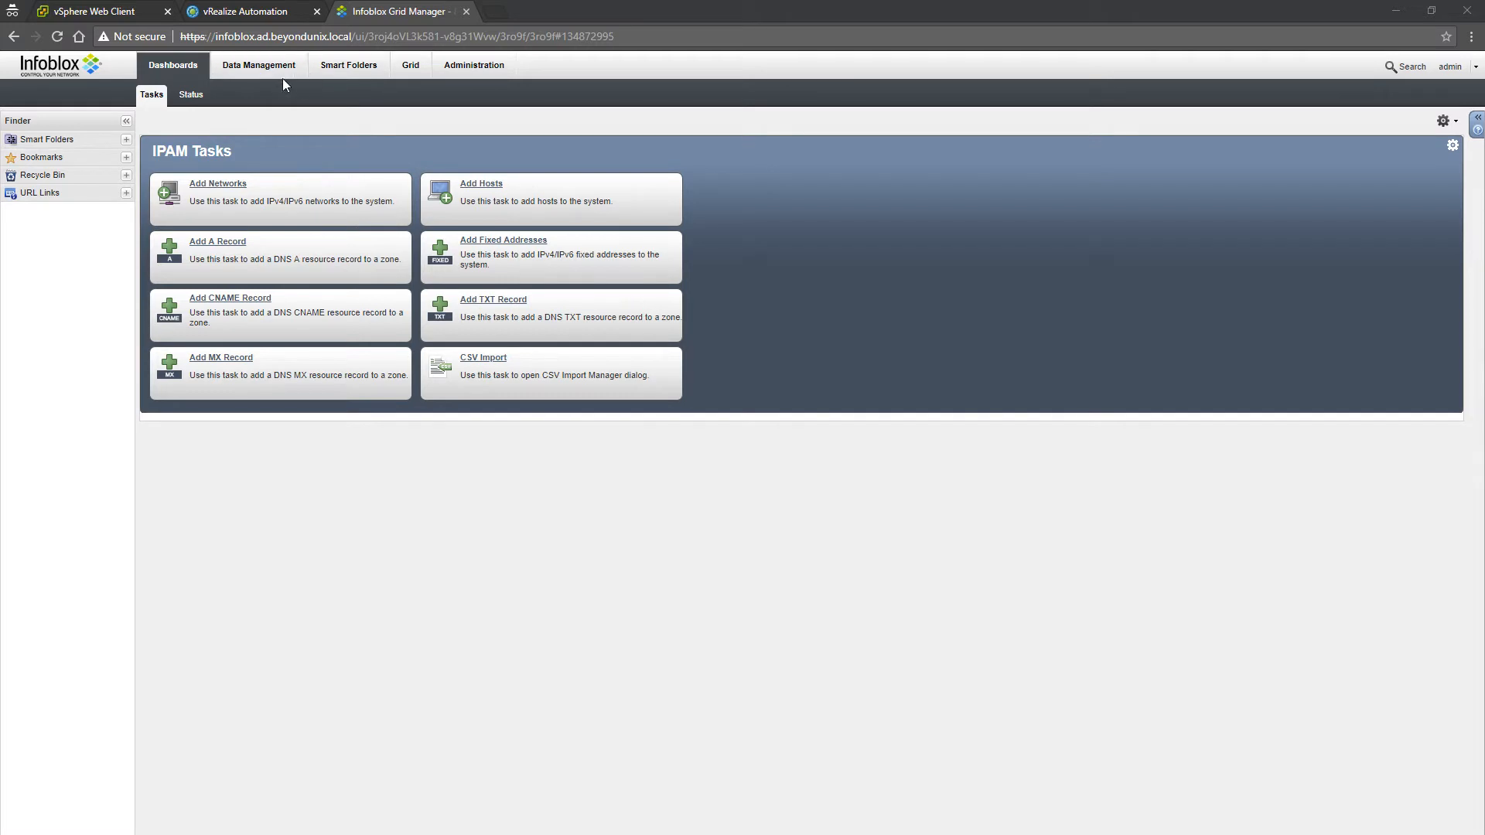
left_click(413, 65)
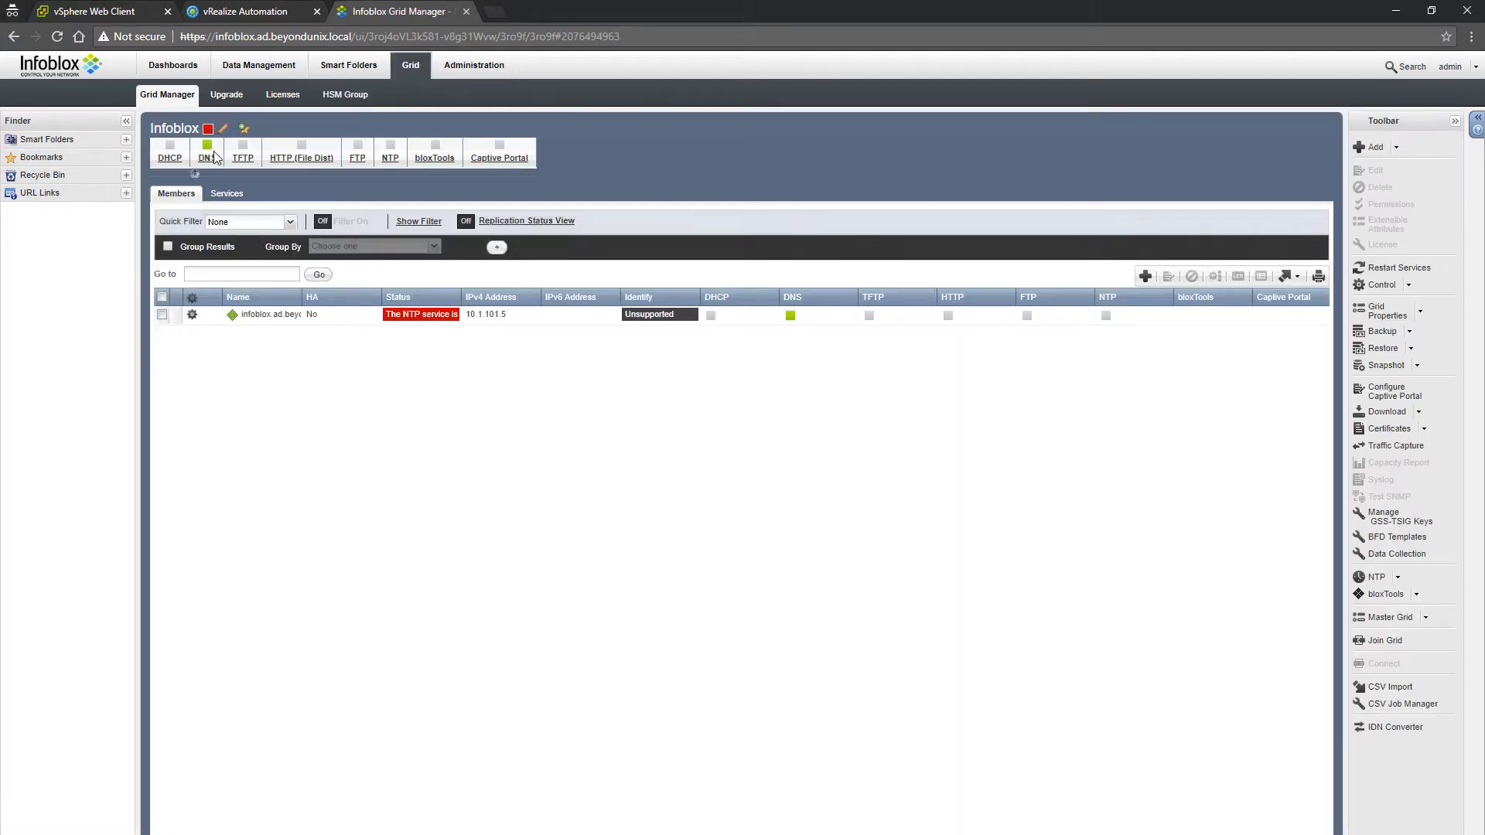
left_click(207, 153)
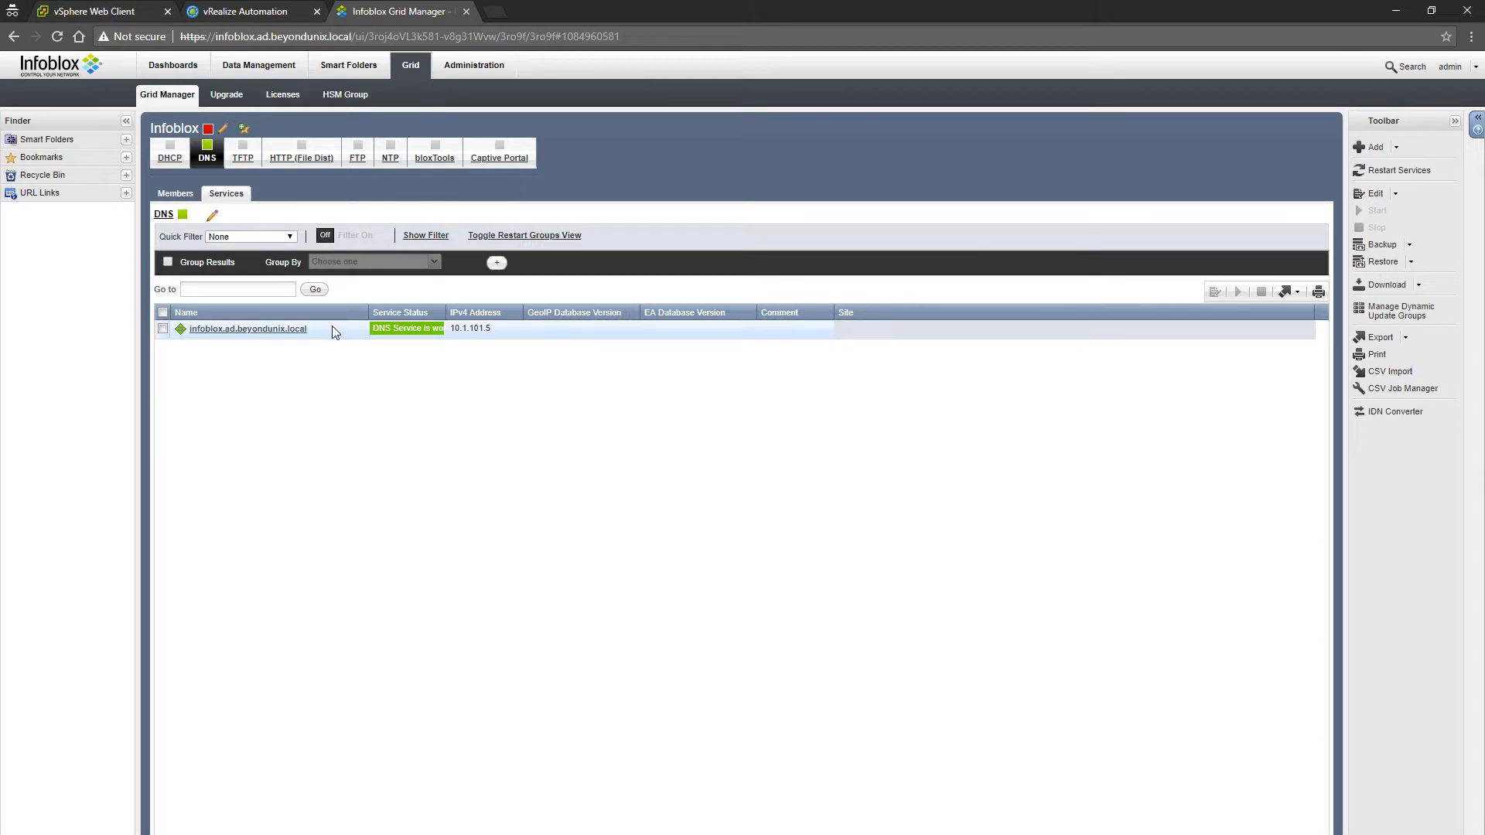
left_click(334, 331)
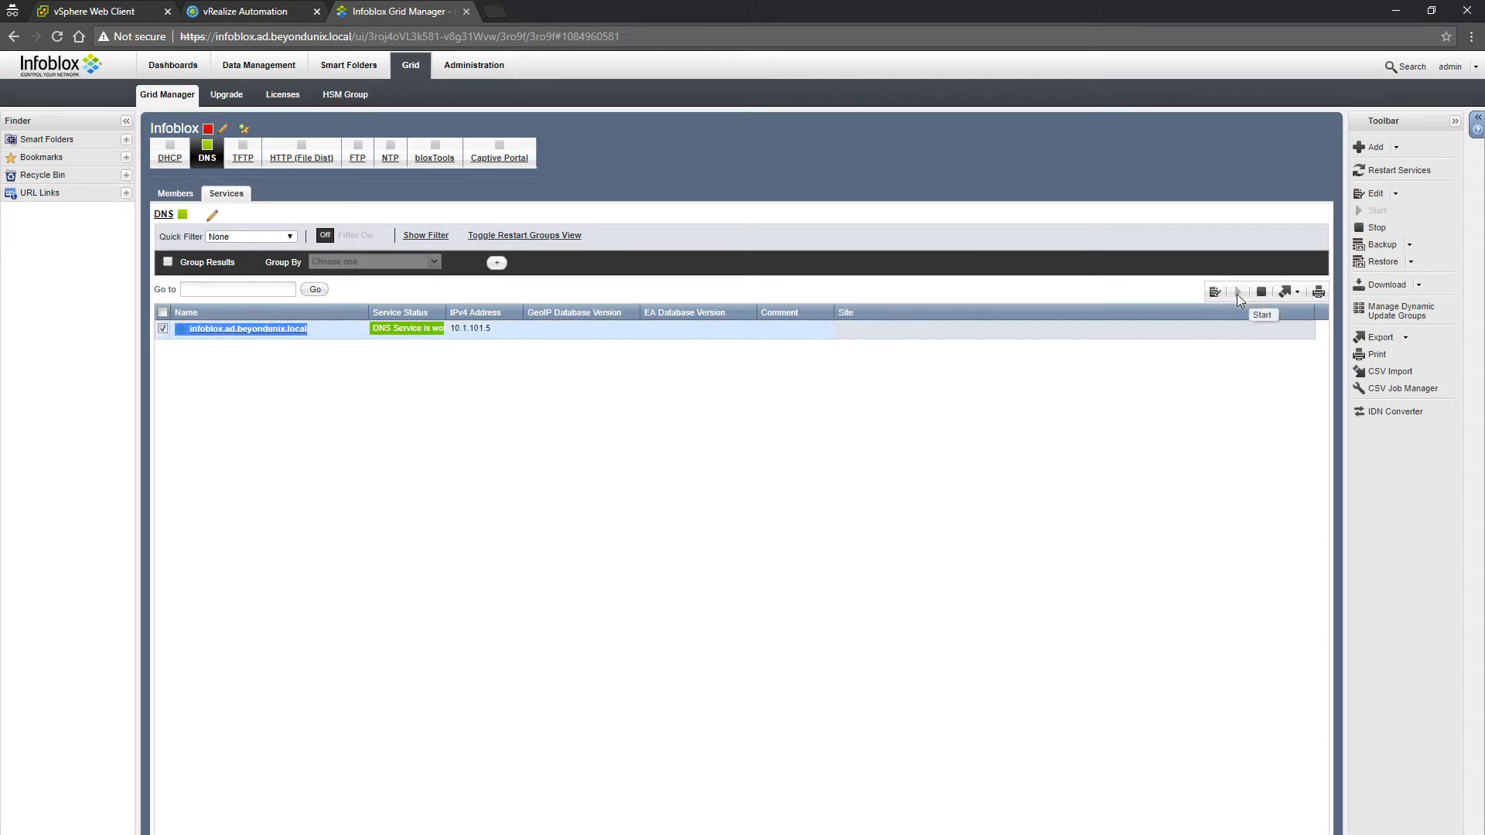
left_click(163, 329)
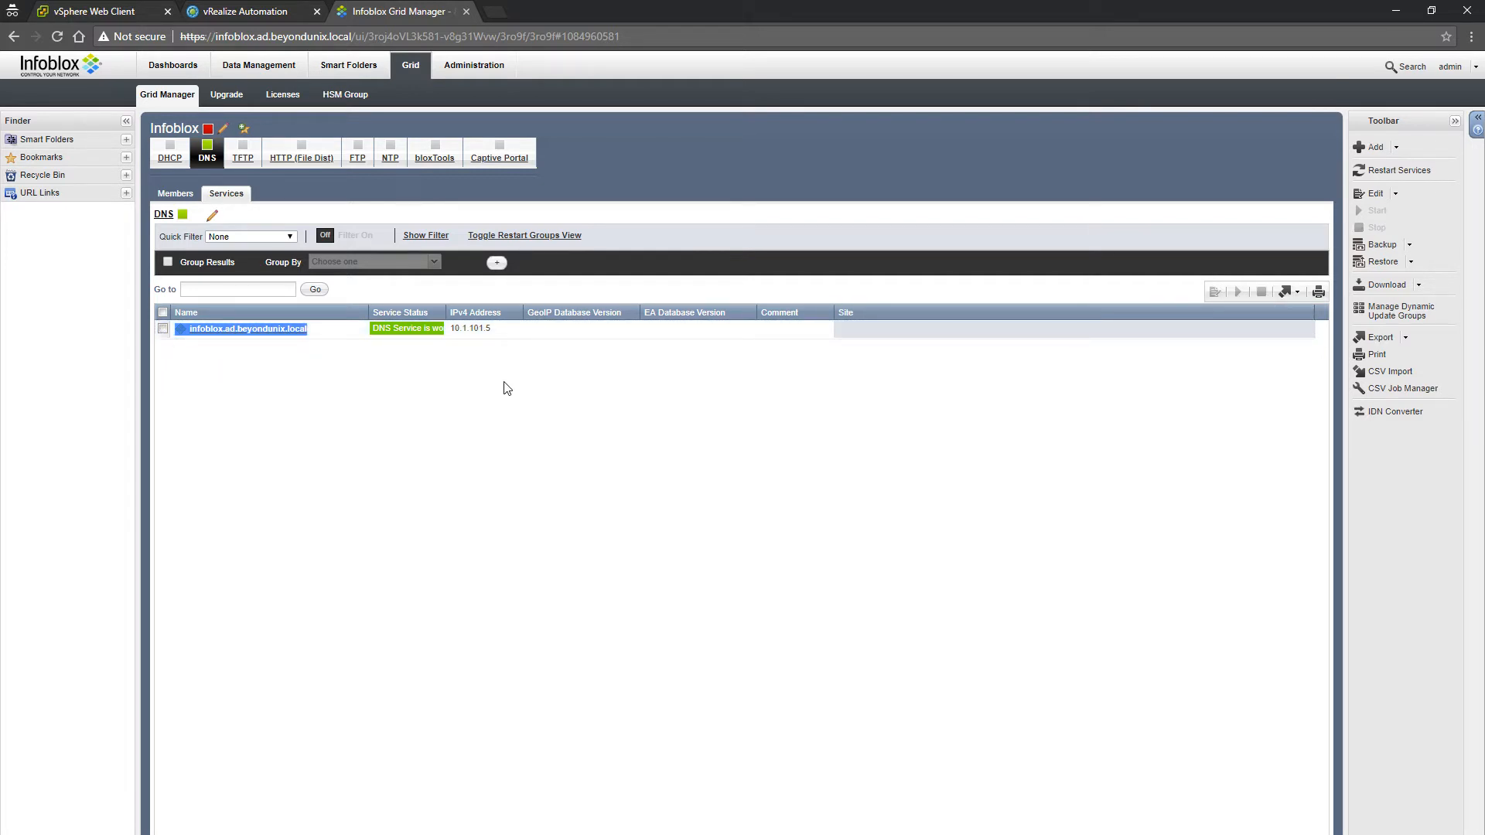
left_click(477, 71)
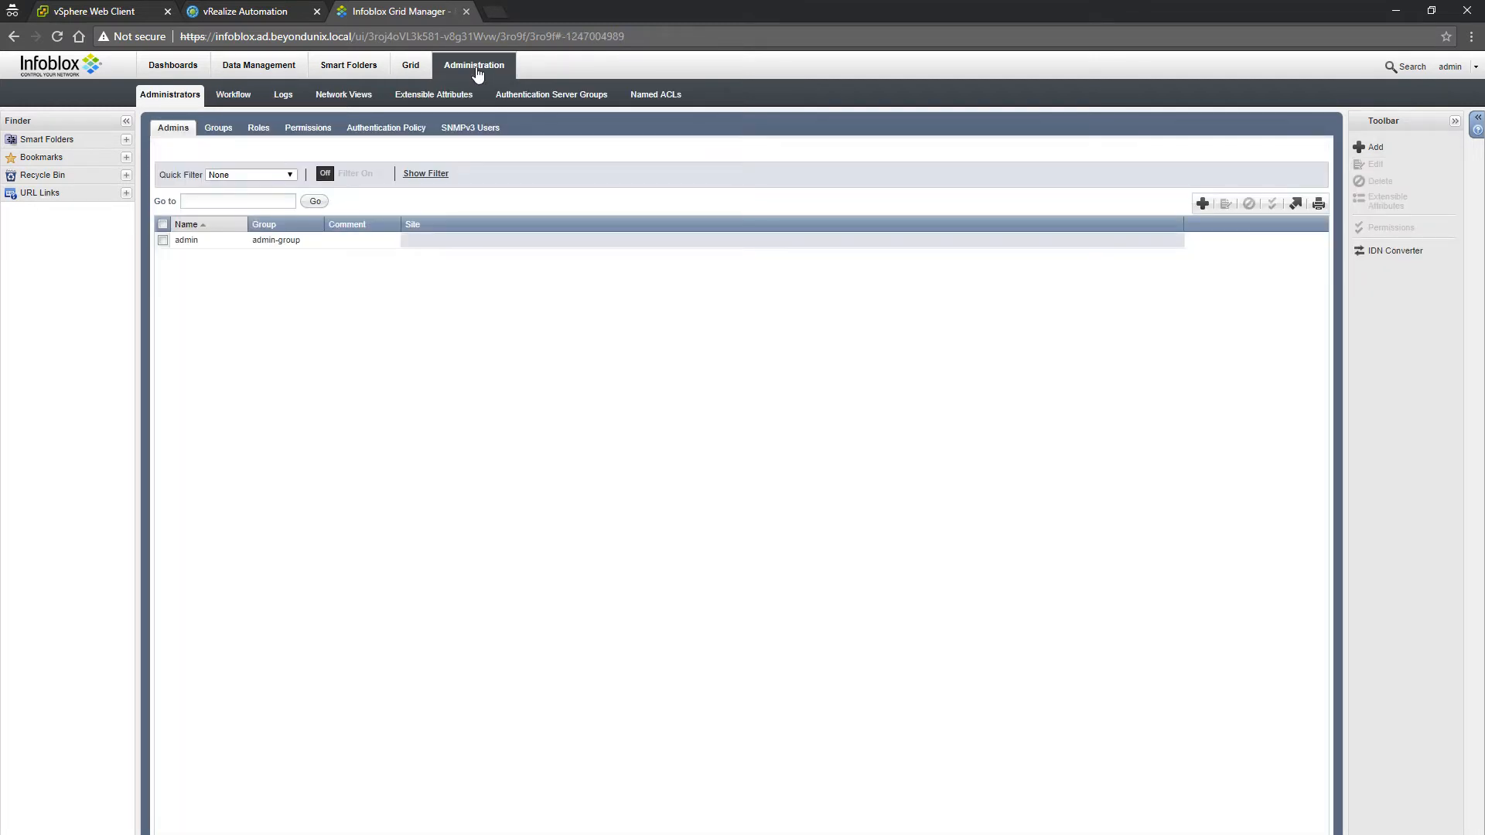
left_click(411, 66)
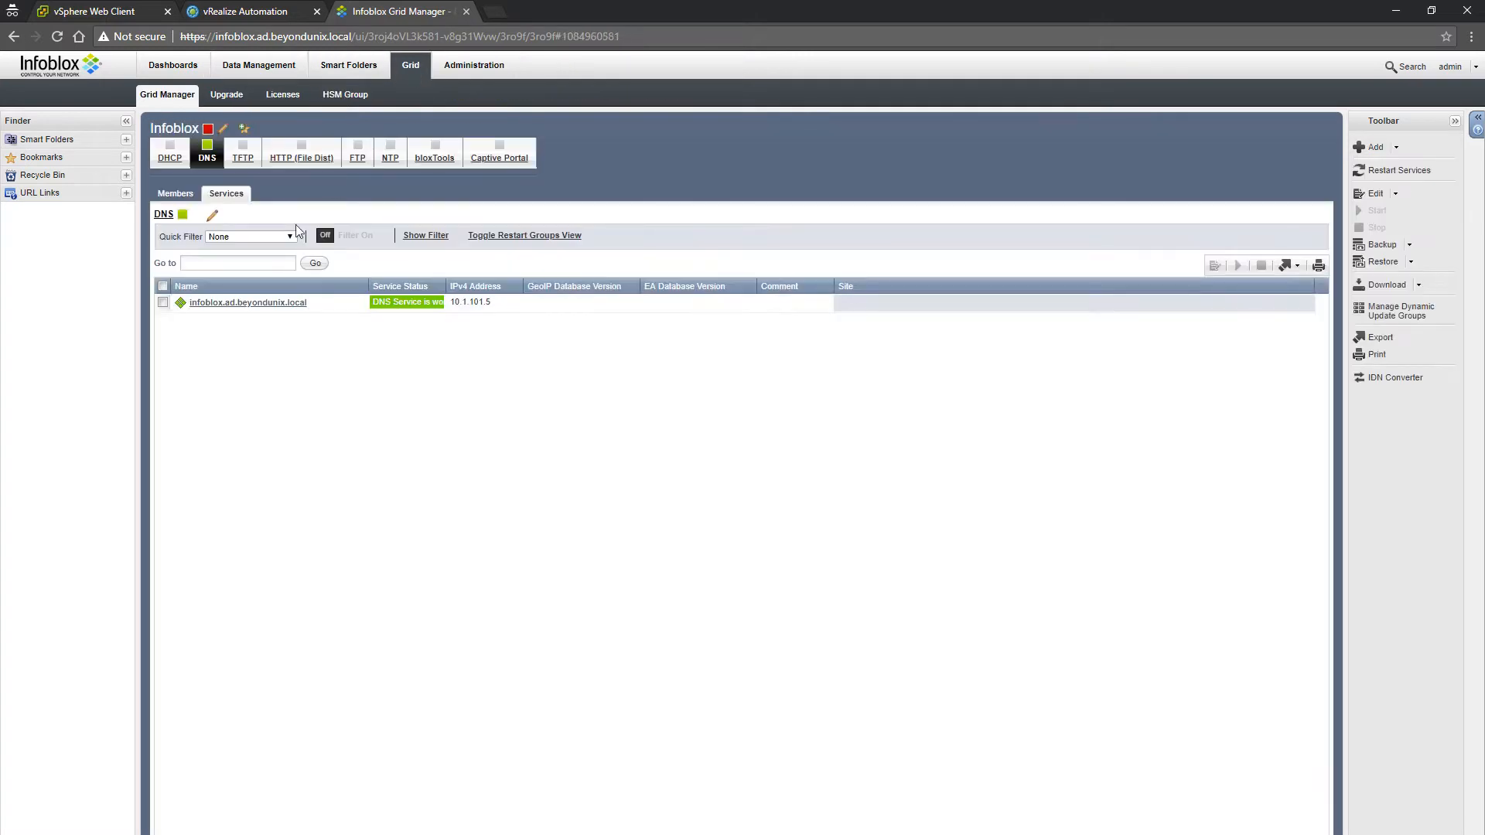
- Open Generate Self-signed HTTPS Certificate for the Grid member, inspect its common name, and cancel the dialog
left_click(177, 195)
left_click(352, 316)
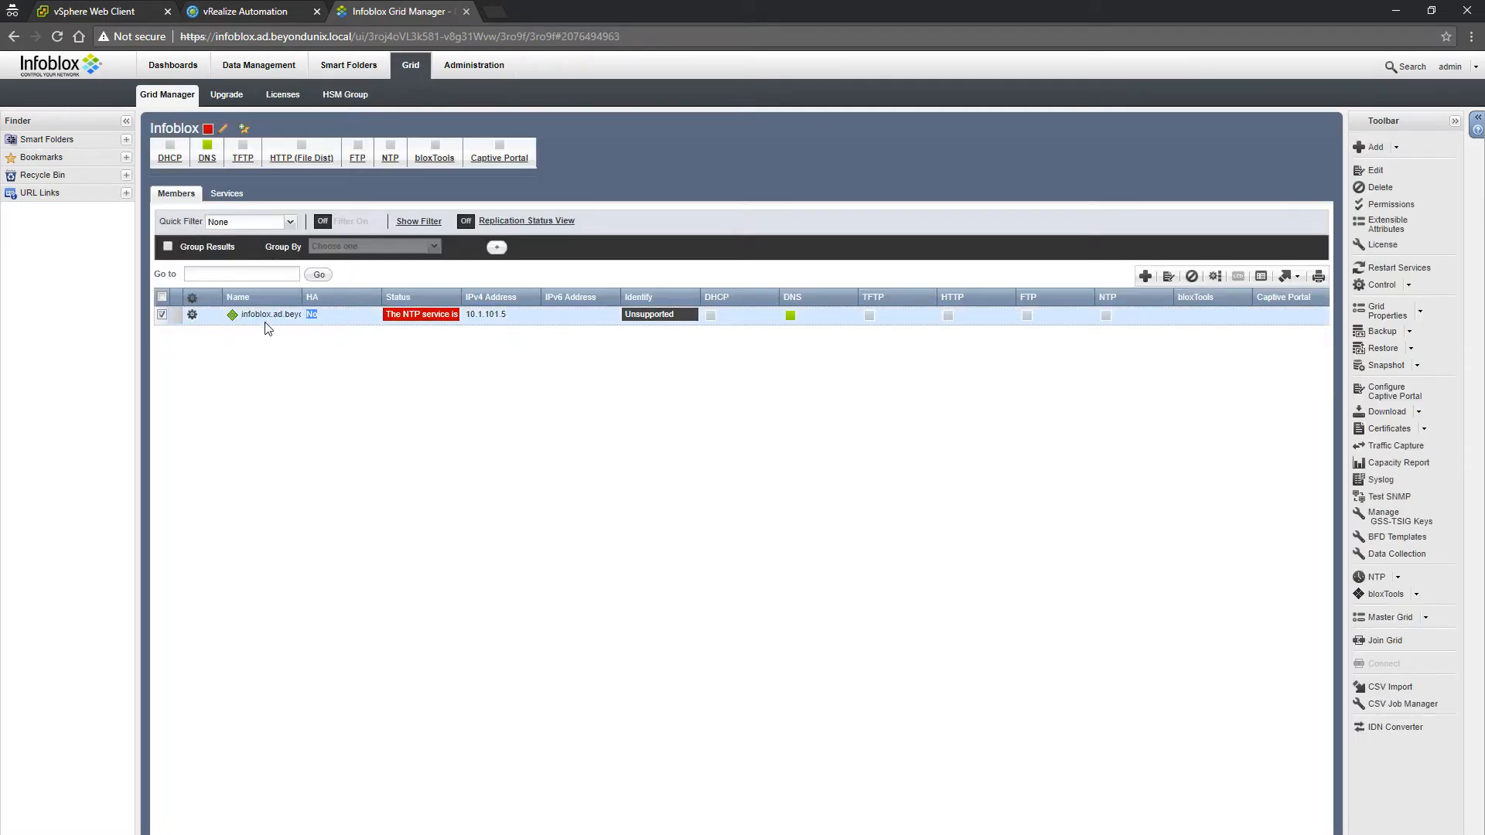
left_click(1388, 430)
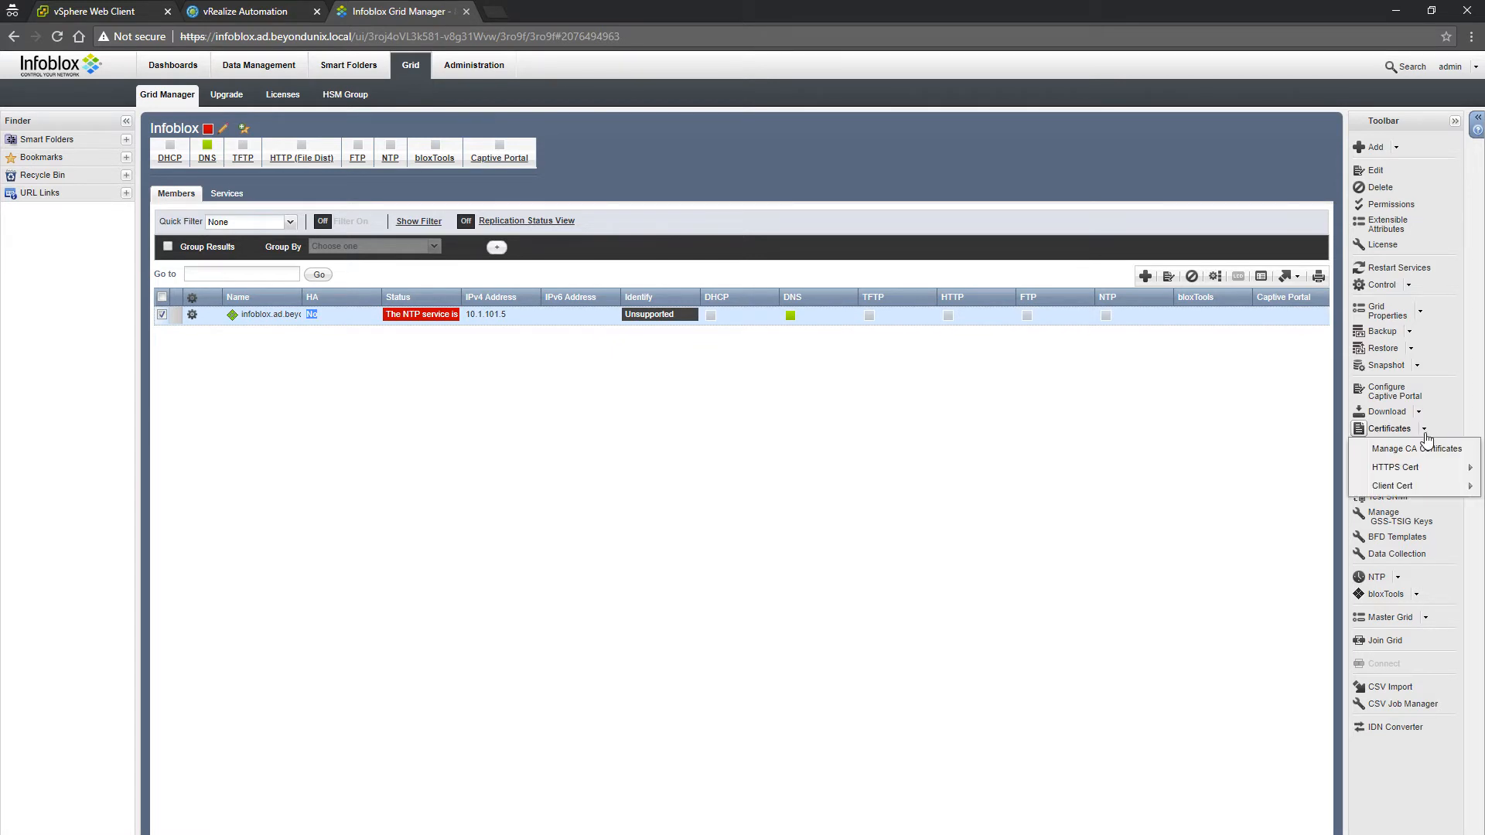
mouse_move(1404, 470)
left_click(1269, 488)
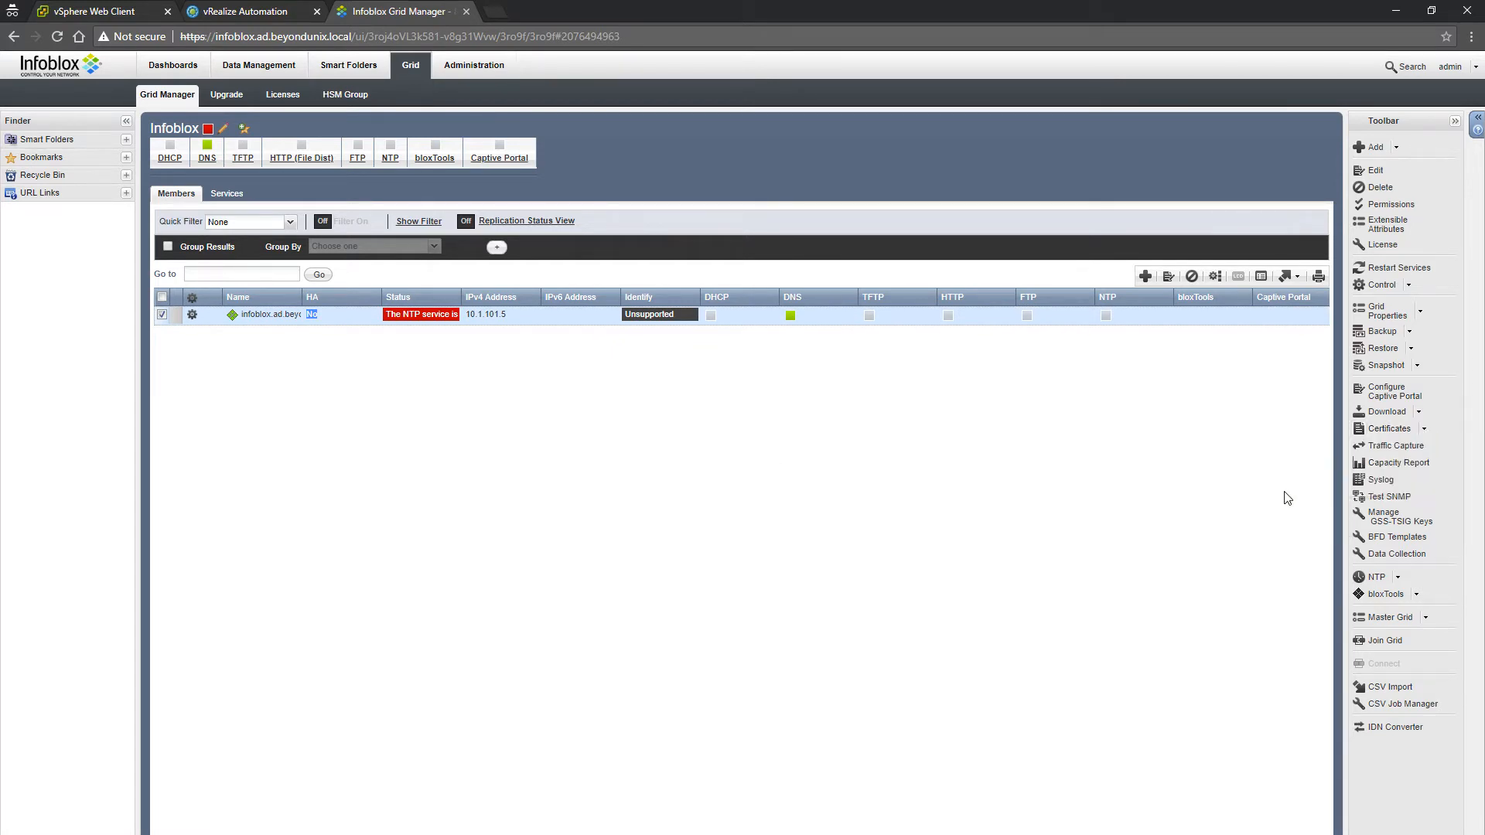
left_click(655, 395)
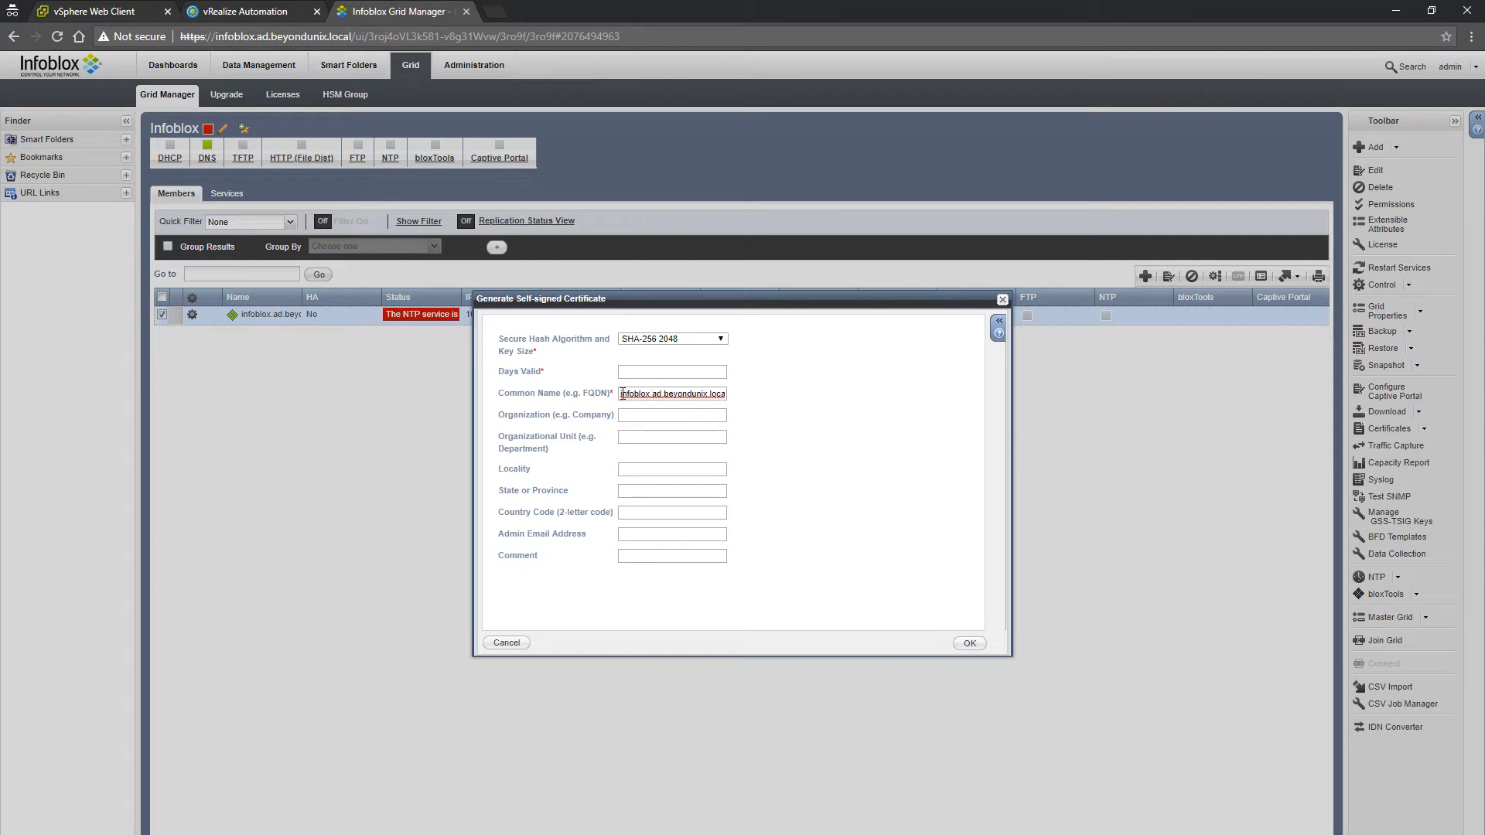
left_click_drag(620, 394, 880, 401)
left_click_drag(708, 396, 608, 410)
left_click(650, 393)
left_click_drag(621, 394, 741, 397)
left_click(507, 643)
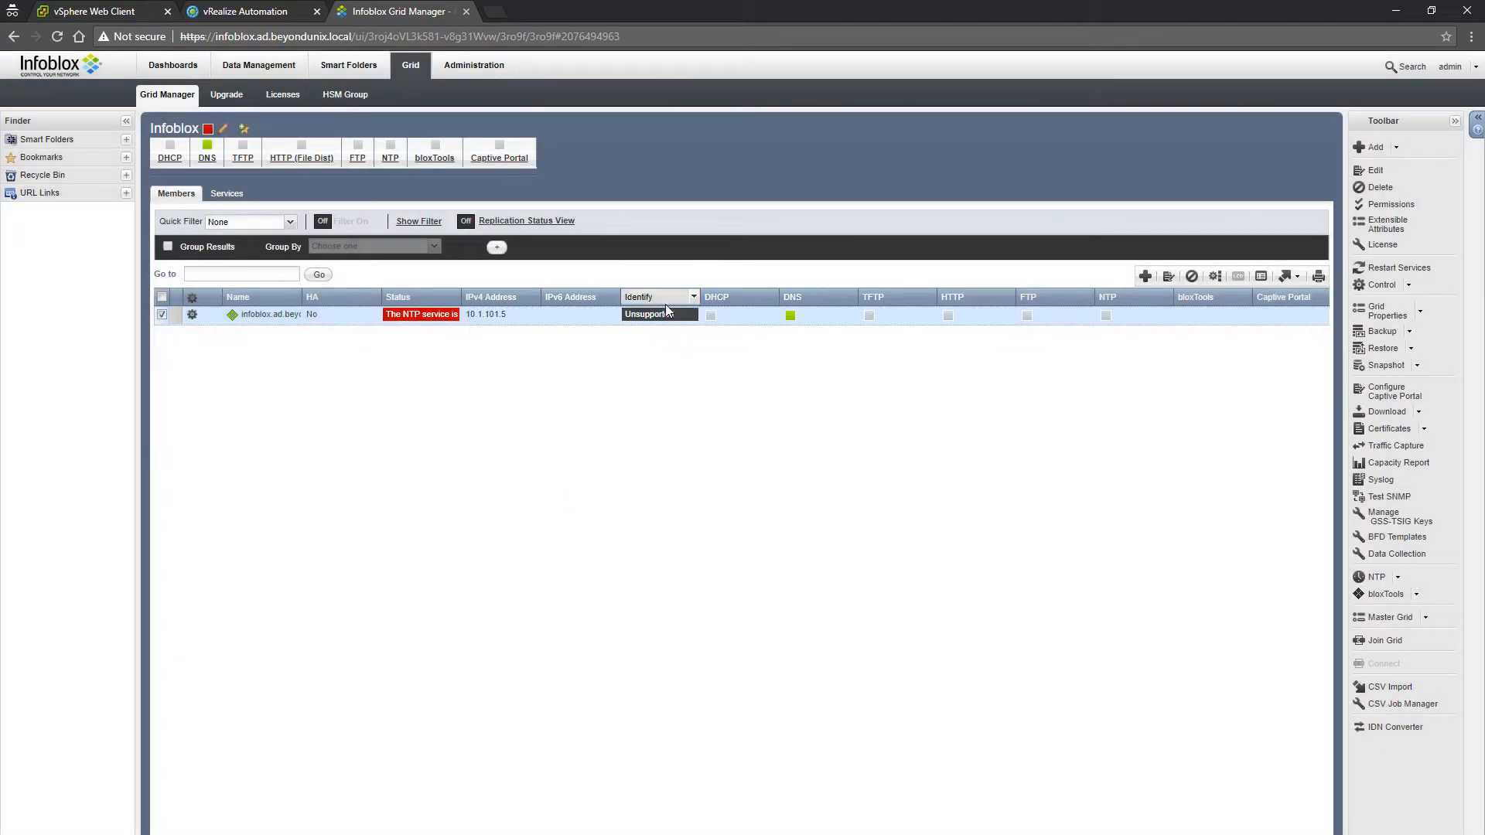
- View the site's HTTPS certificate information from the address bar's security indicator
left_click(133, 39)
left_click(158, 201)
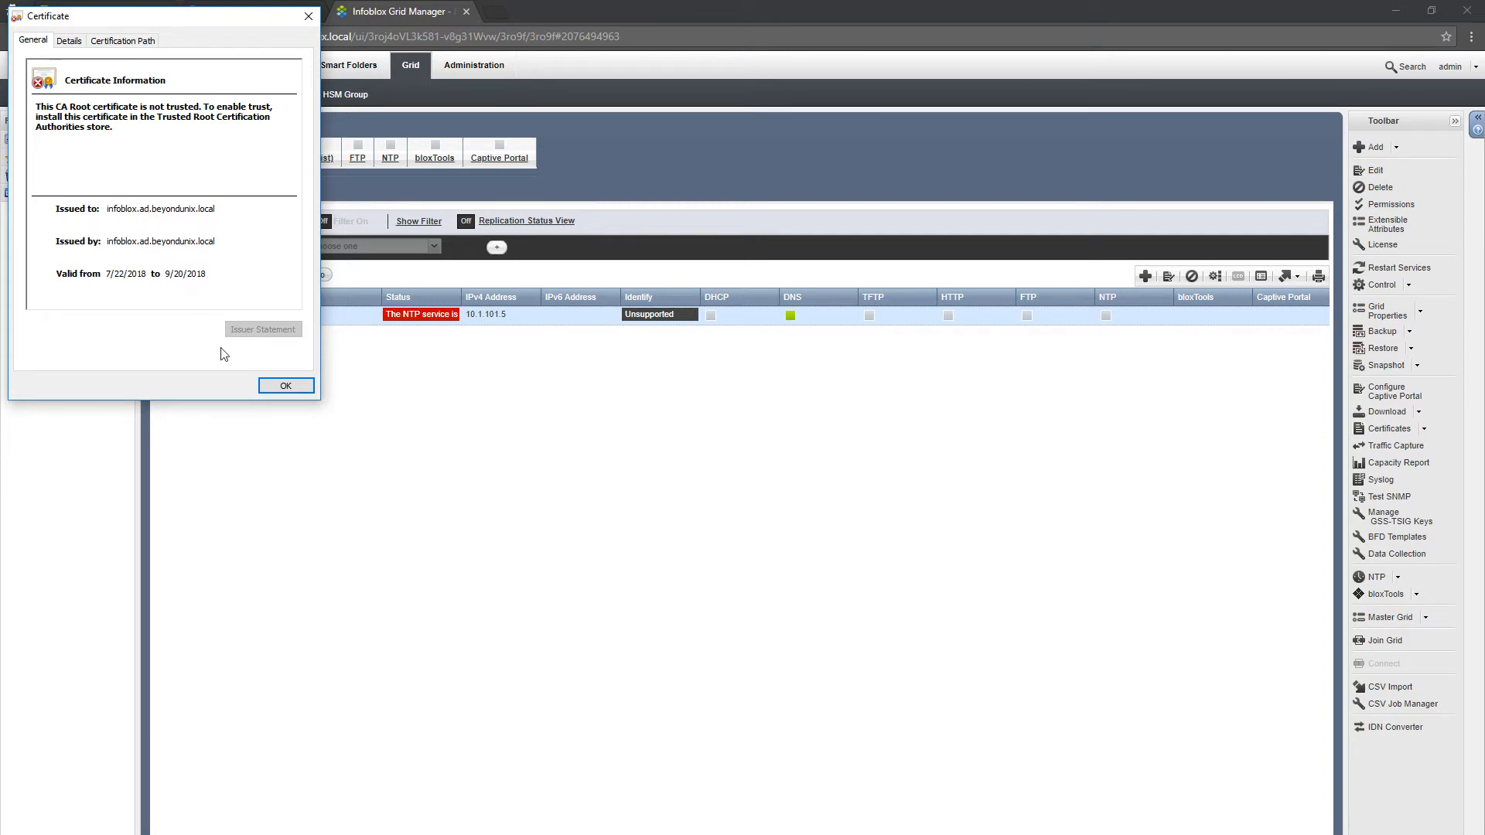
left_click(288, 386)
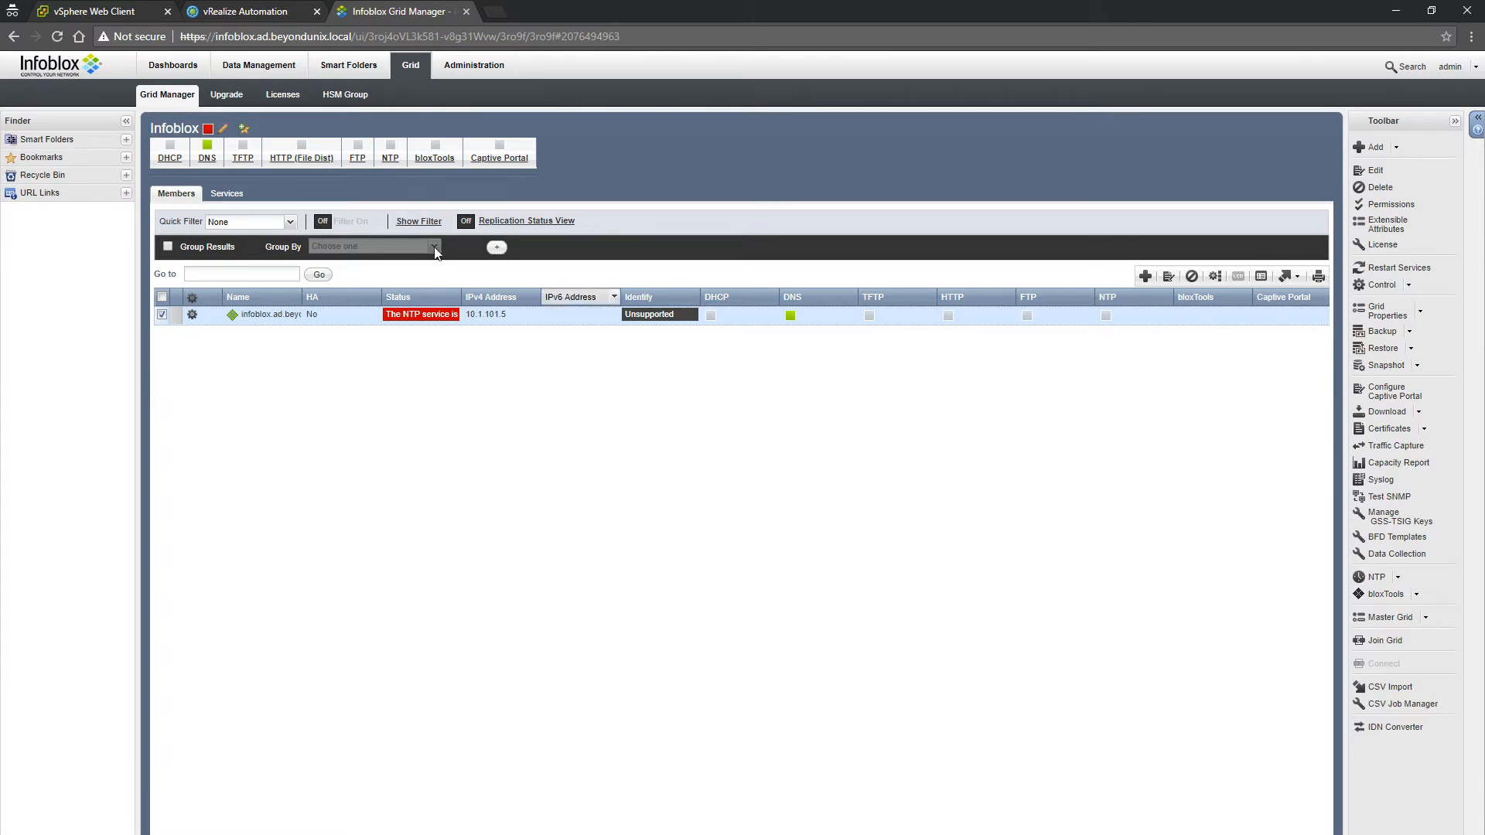
- Select the 10.1.120.0/24 network in IPAM and step through the Add IPv4 Network wizard to its networks page, then cancel it
left_click(280, 76)
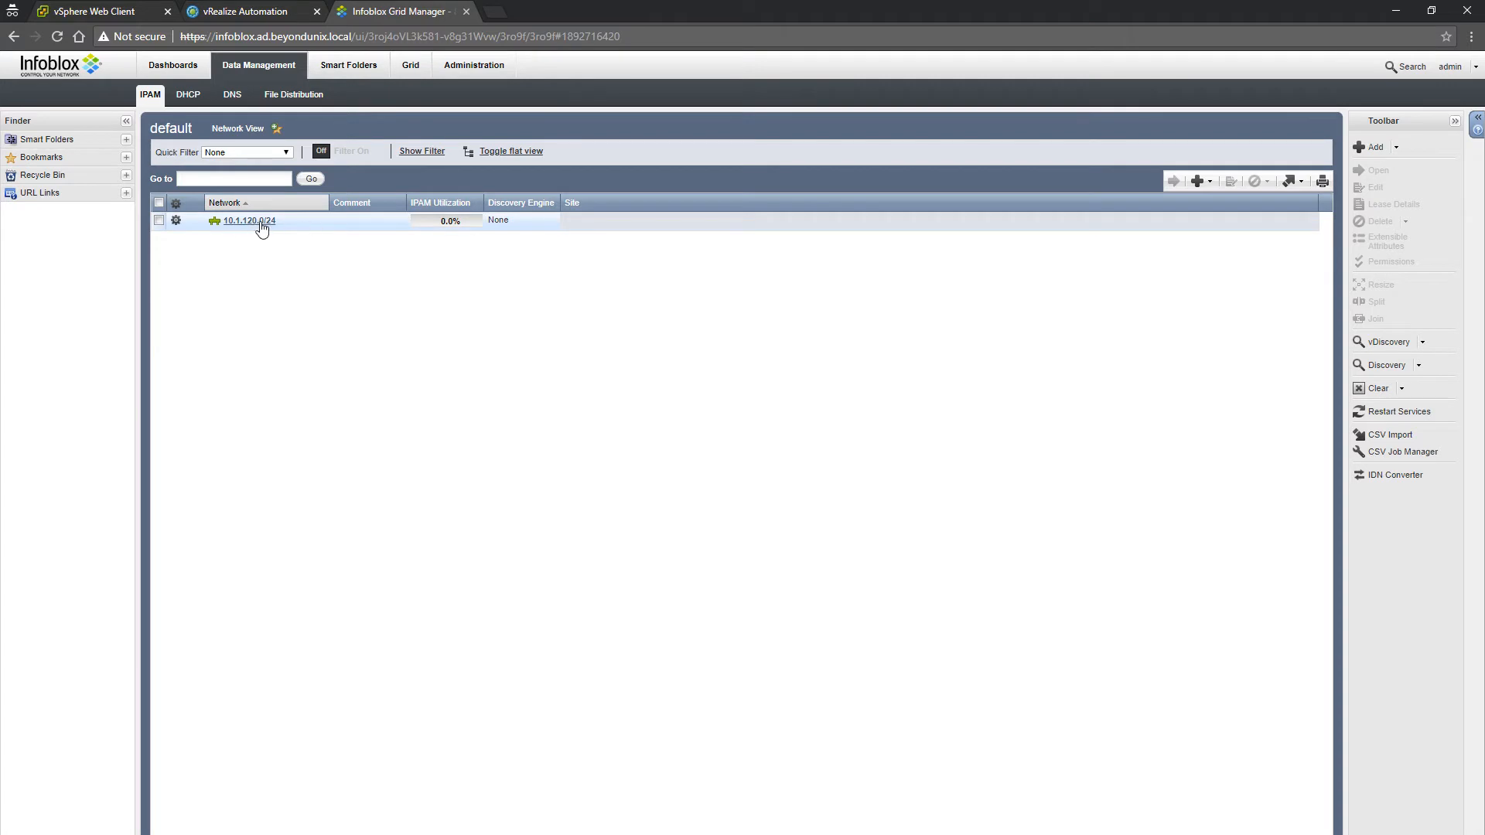
left_click(346, 225)
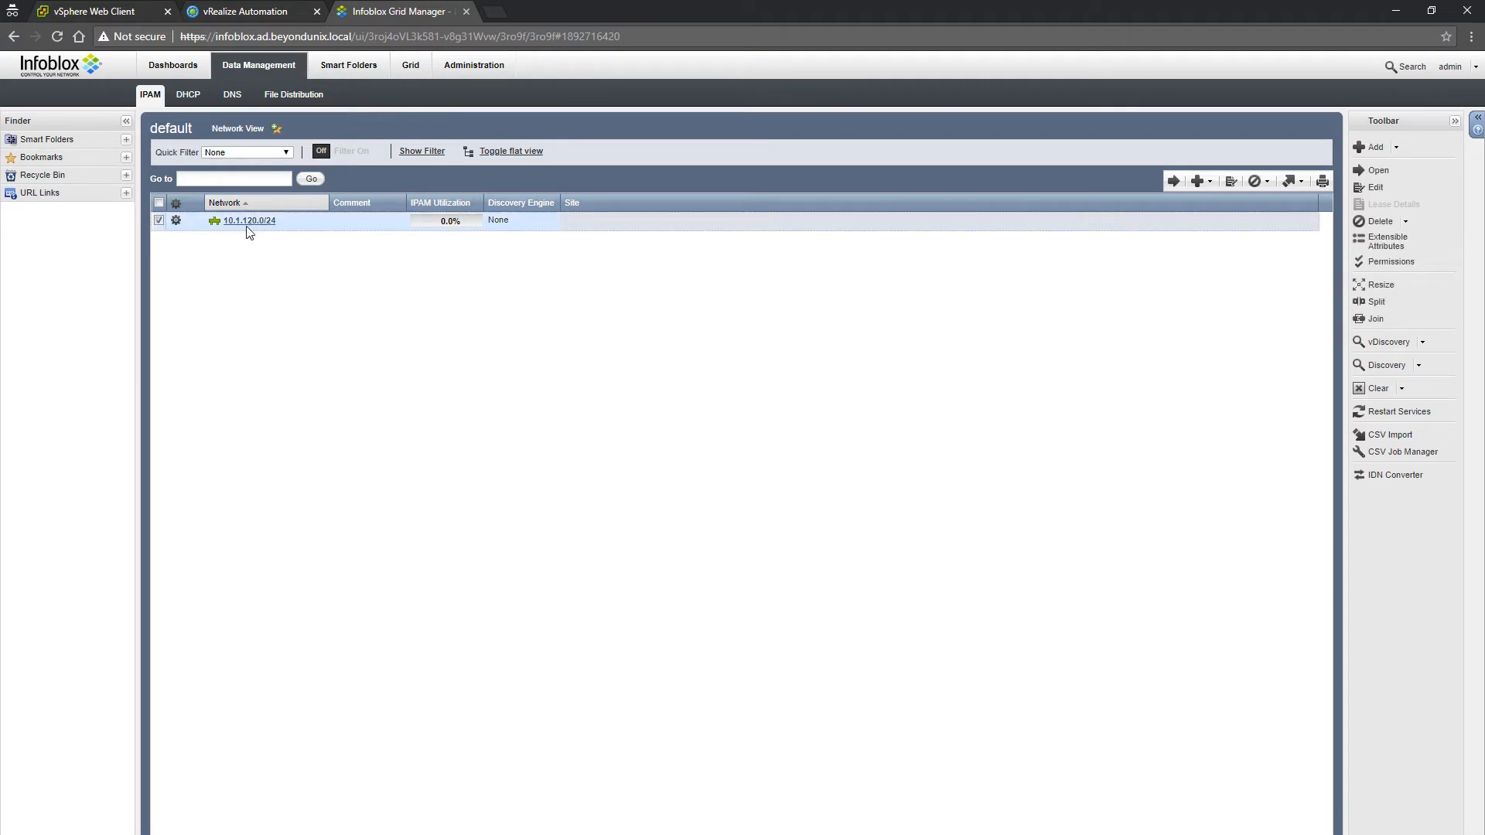
left_click(1213, 185)
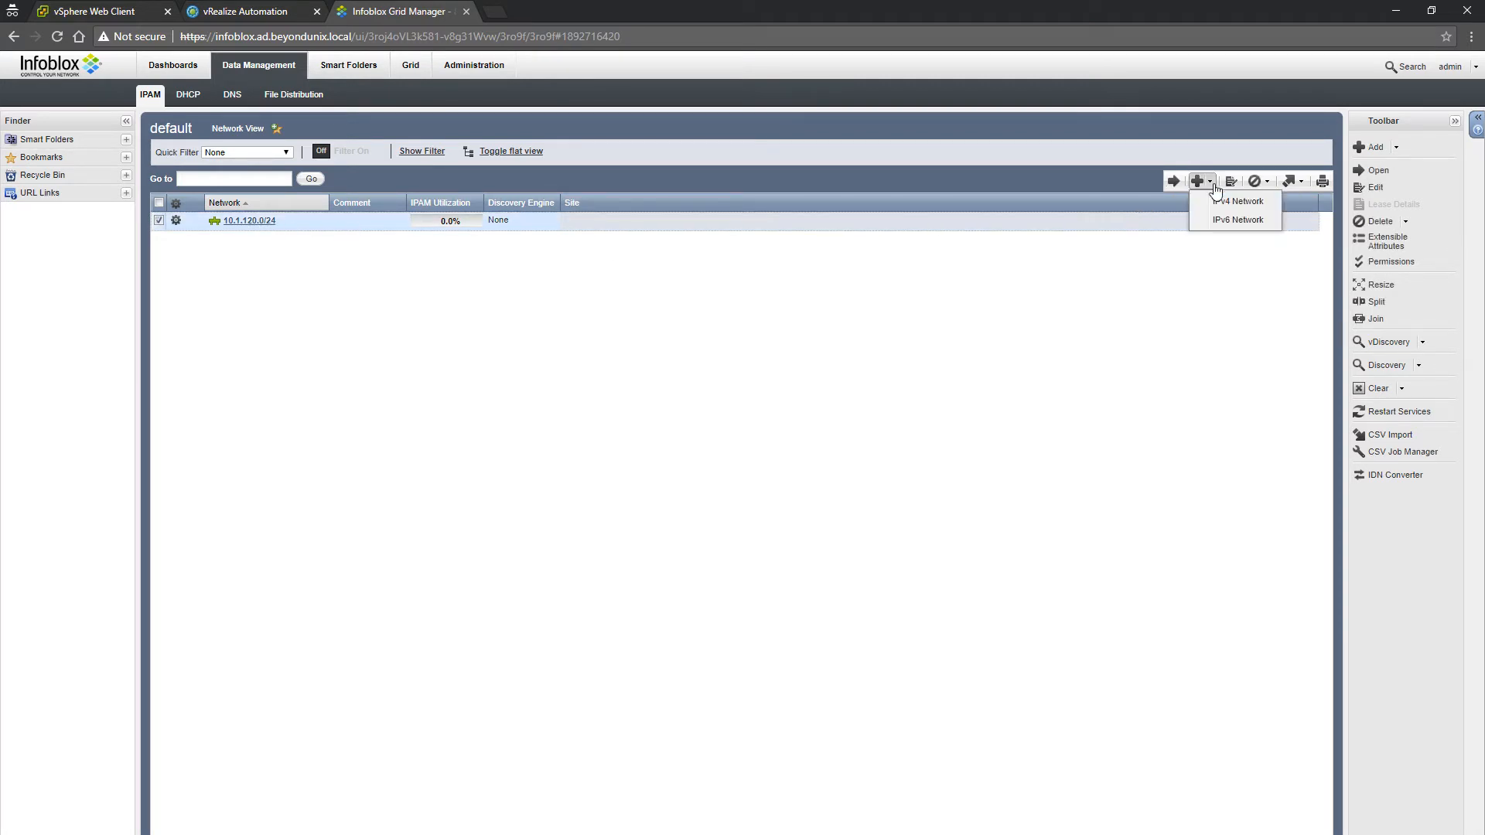
left_click(1213, 201)
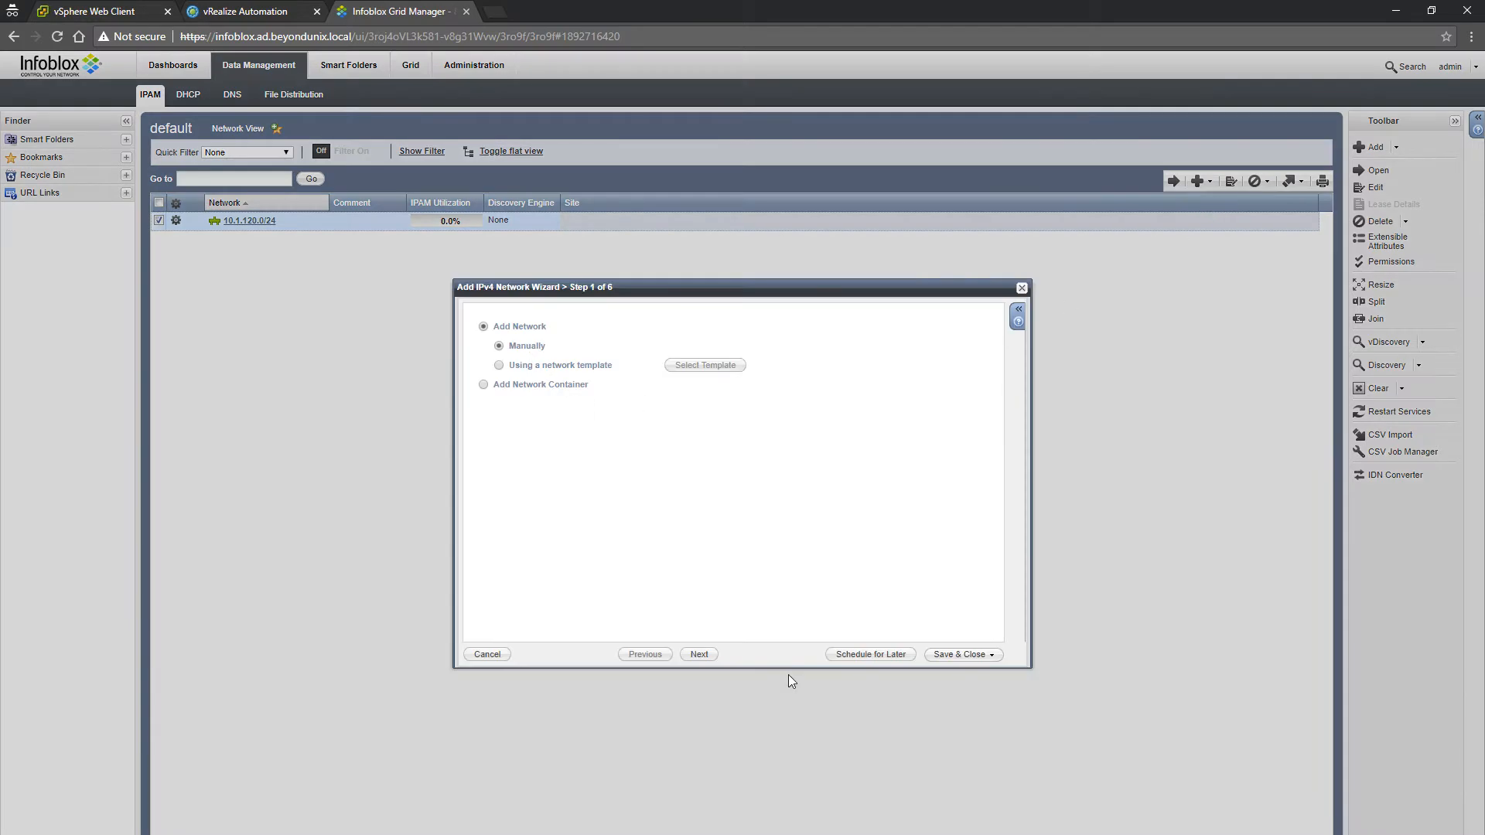
left_click(700, 656)
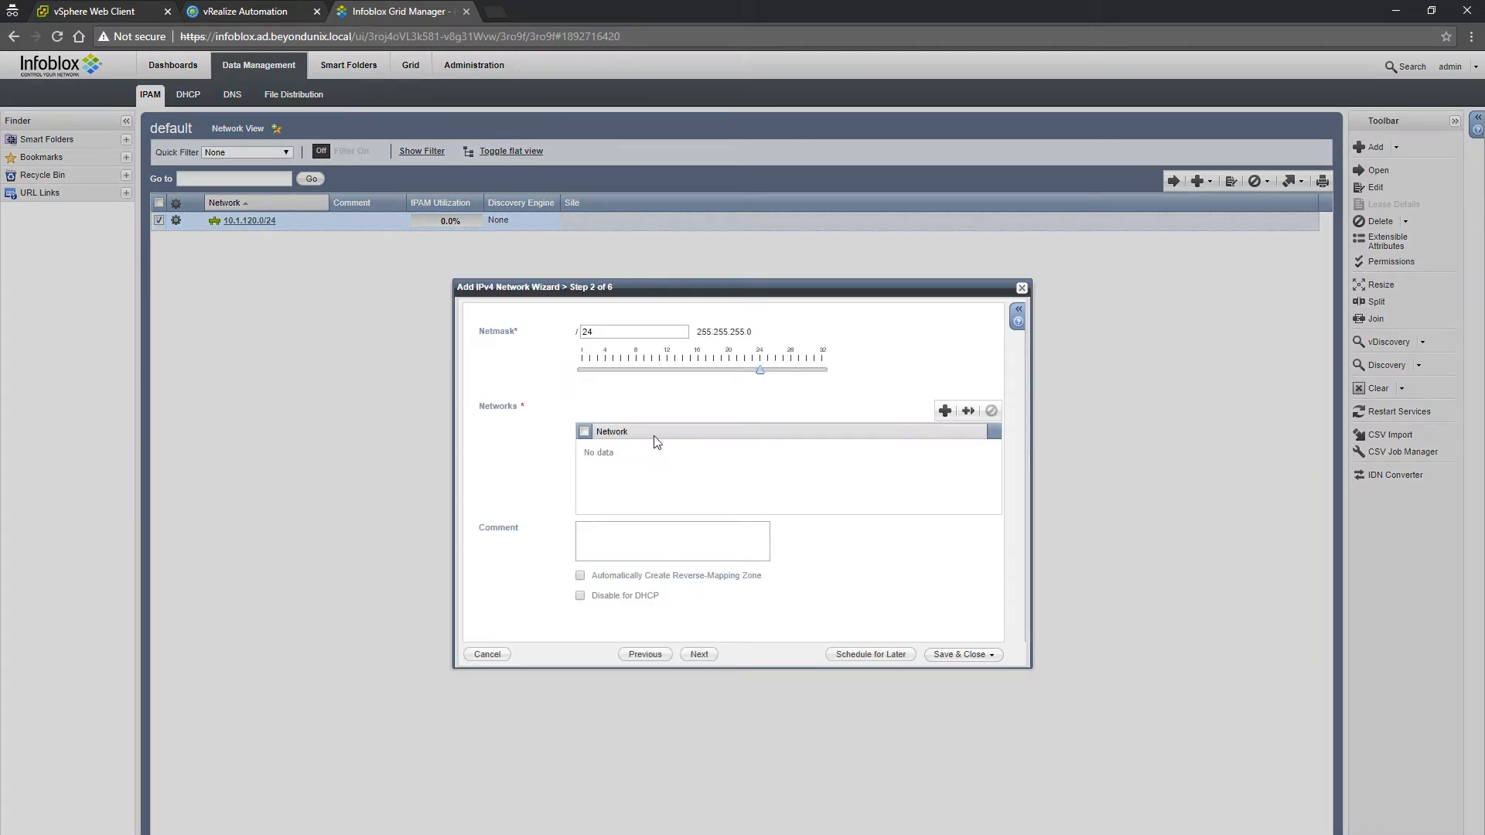
left_click(945, 411)
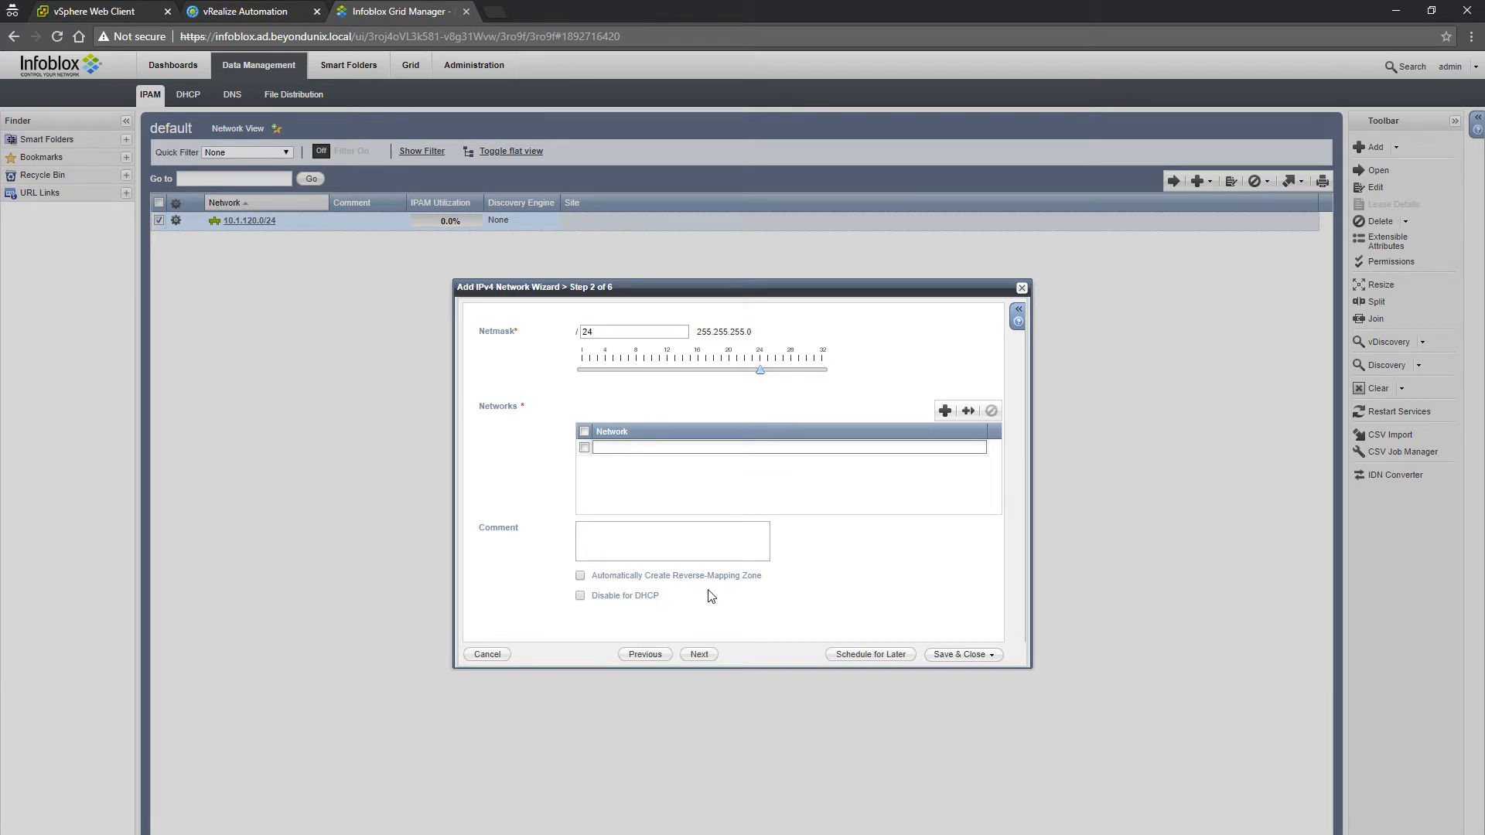
left_click(478, 658)
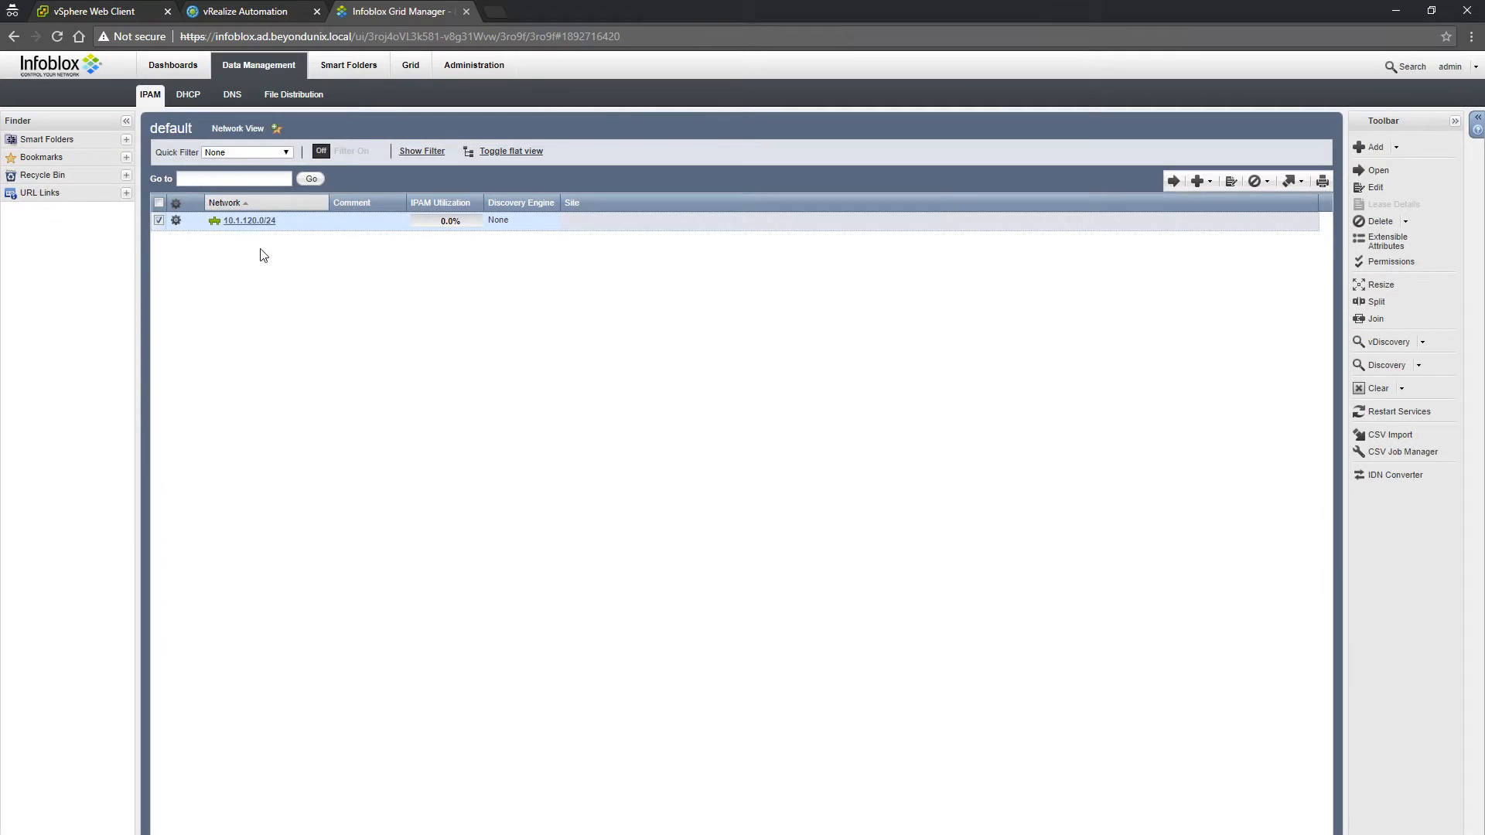
- Open the DNS zones list and highlight the 120.1.10.in-addr.arpa reverse zone name
left_click(229, 104)
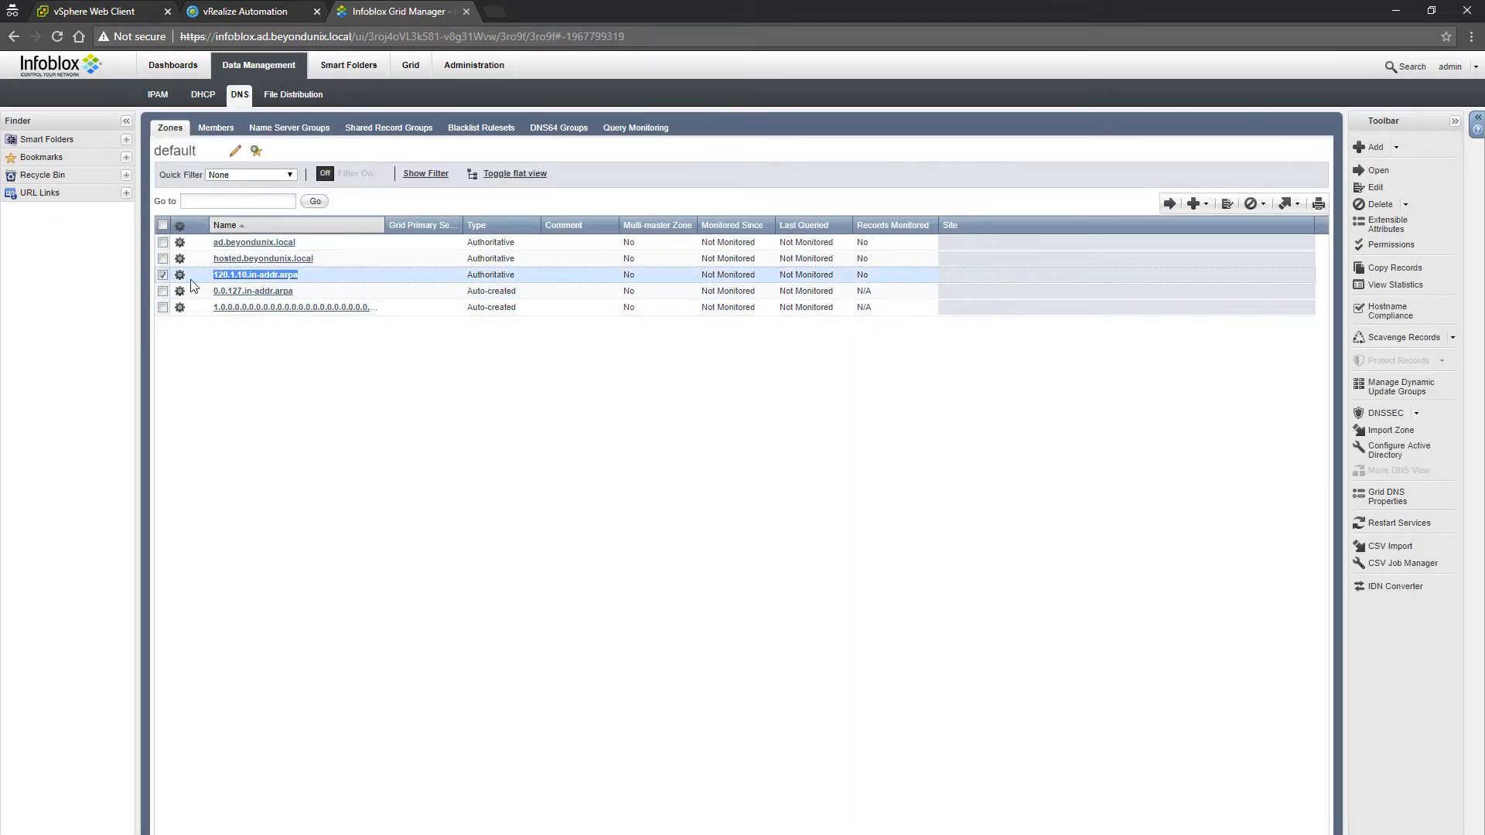
left_click_drag(169, 277, 286, 272)
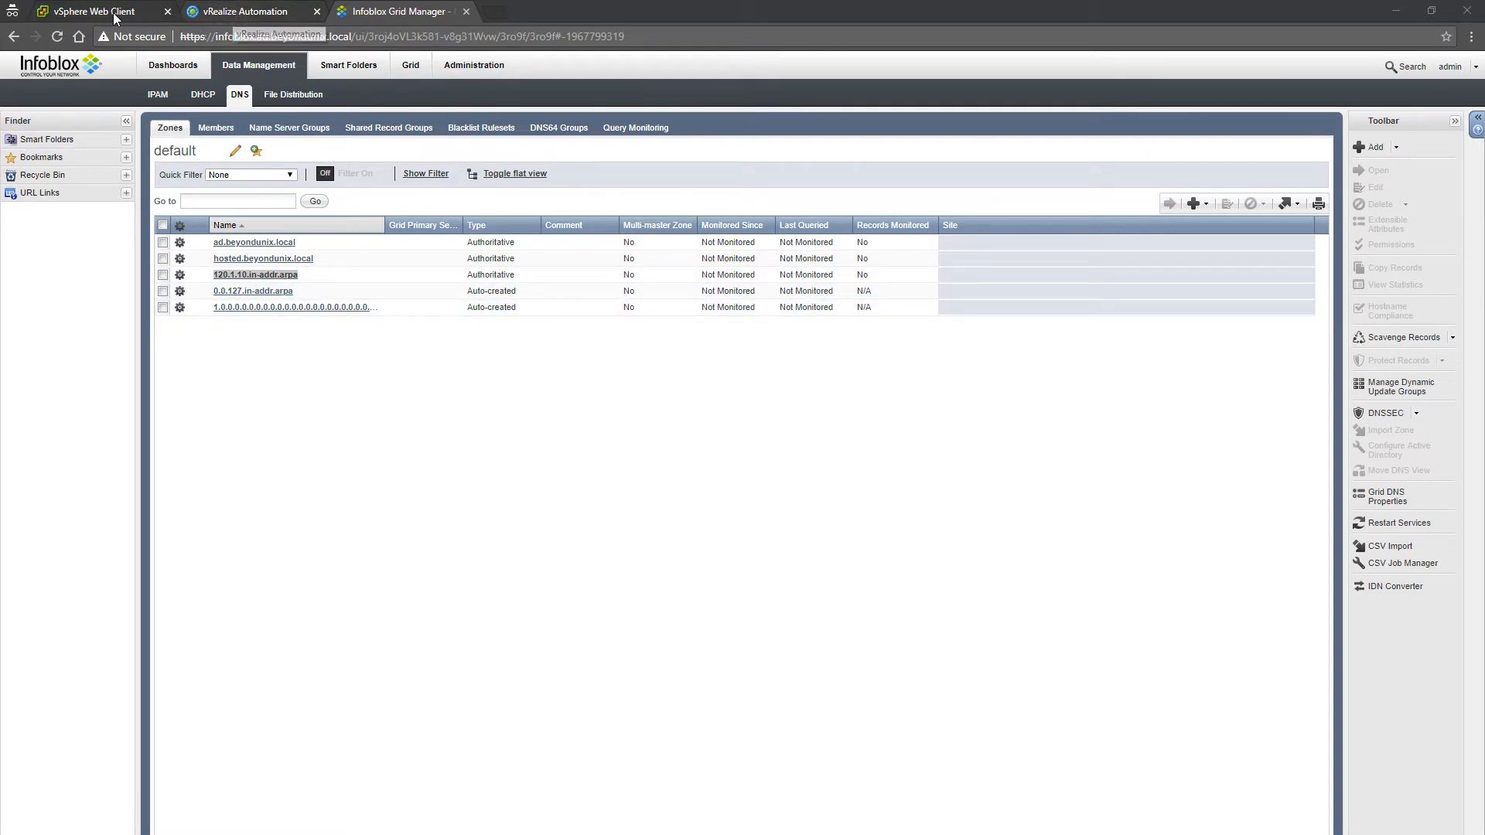
left_click(225, 17)
left_click(367, 42)
left_click(344, 37)
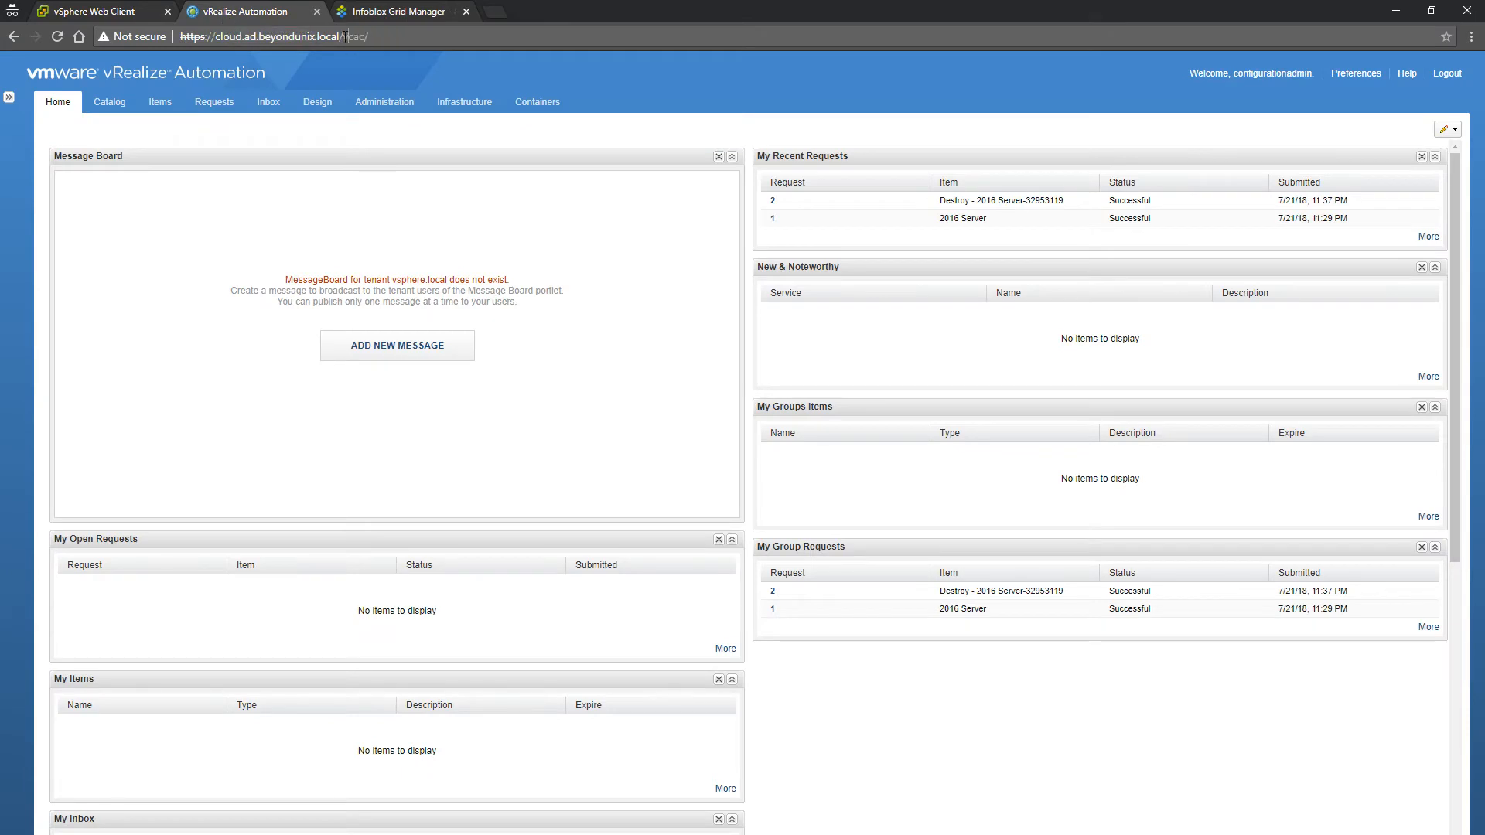
left_click_drag(343, 37, 446, 40)
key("BackSpace")
key("Return")
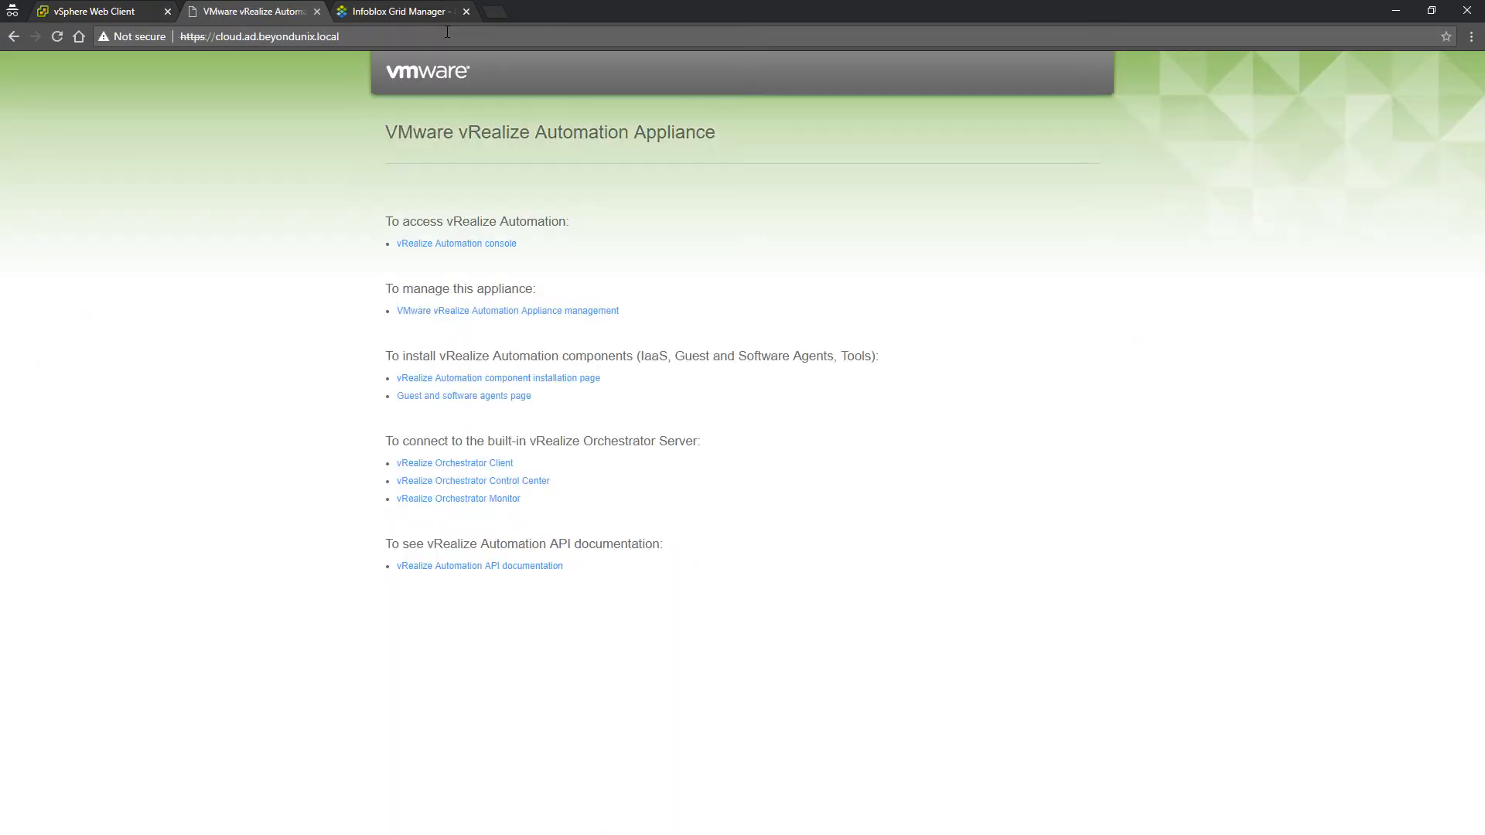
- Open the vRealize Orchestrator Control Center link and proceed past the untrusted certificate warning
left_click(461, 488)
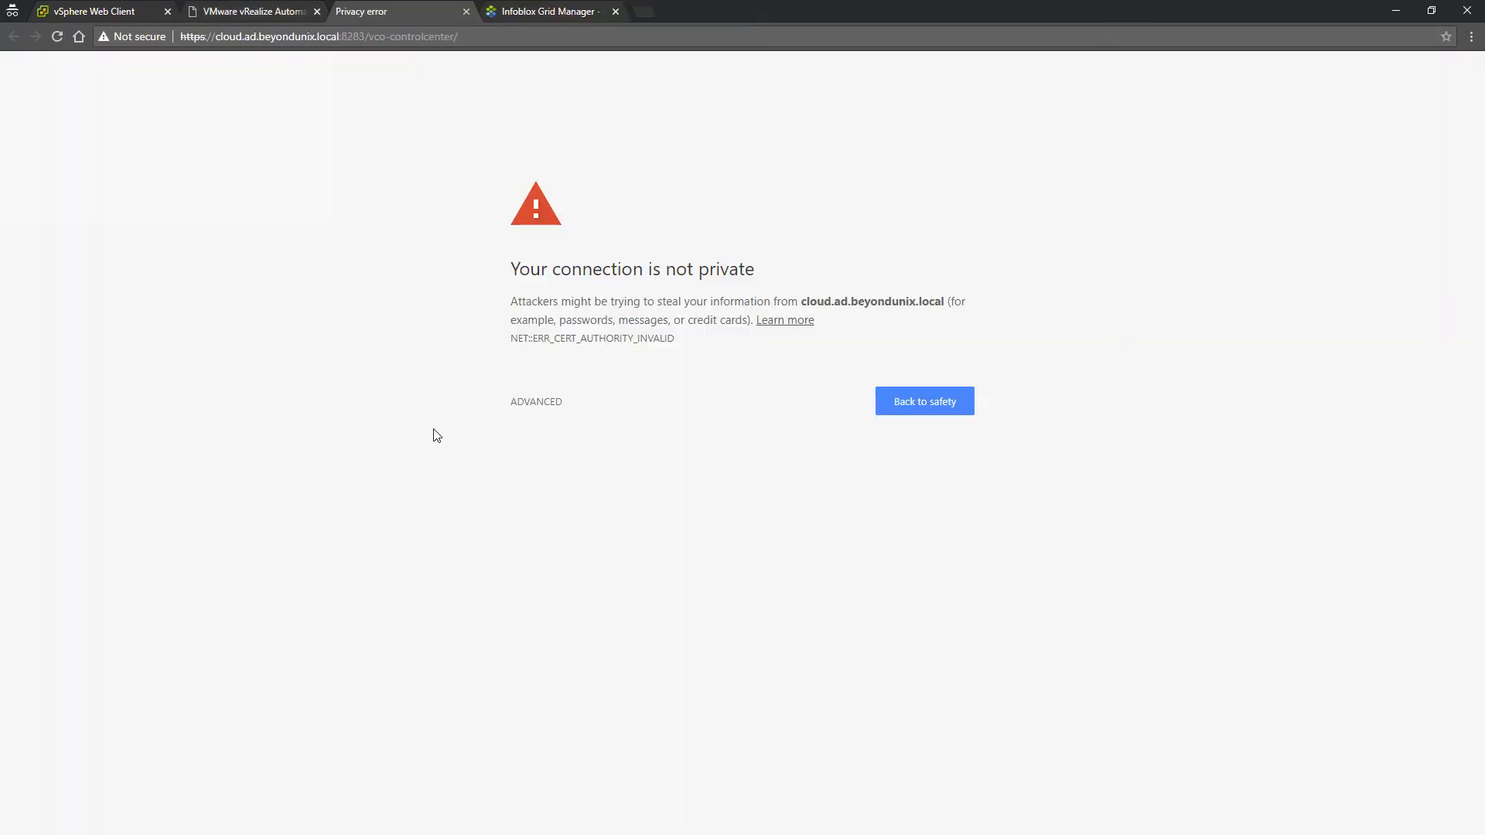
left_click(556, 415)
left_click(617, 523)
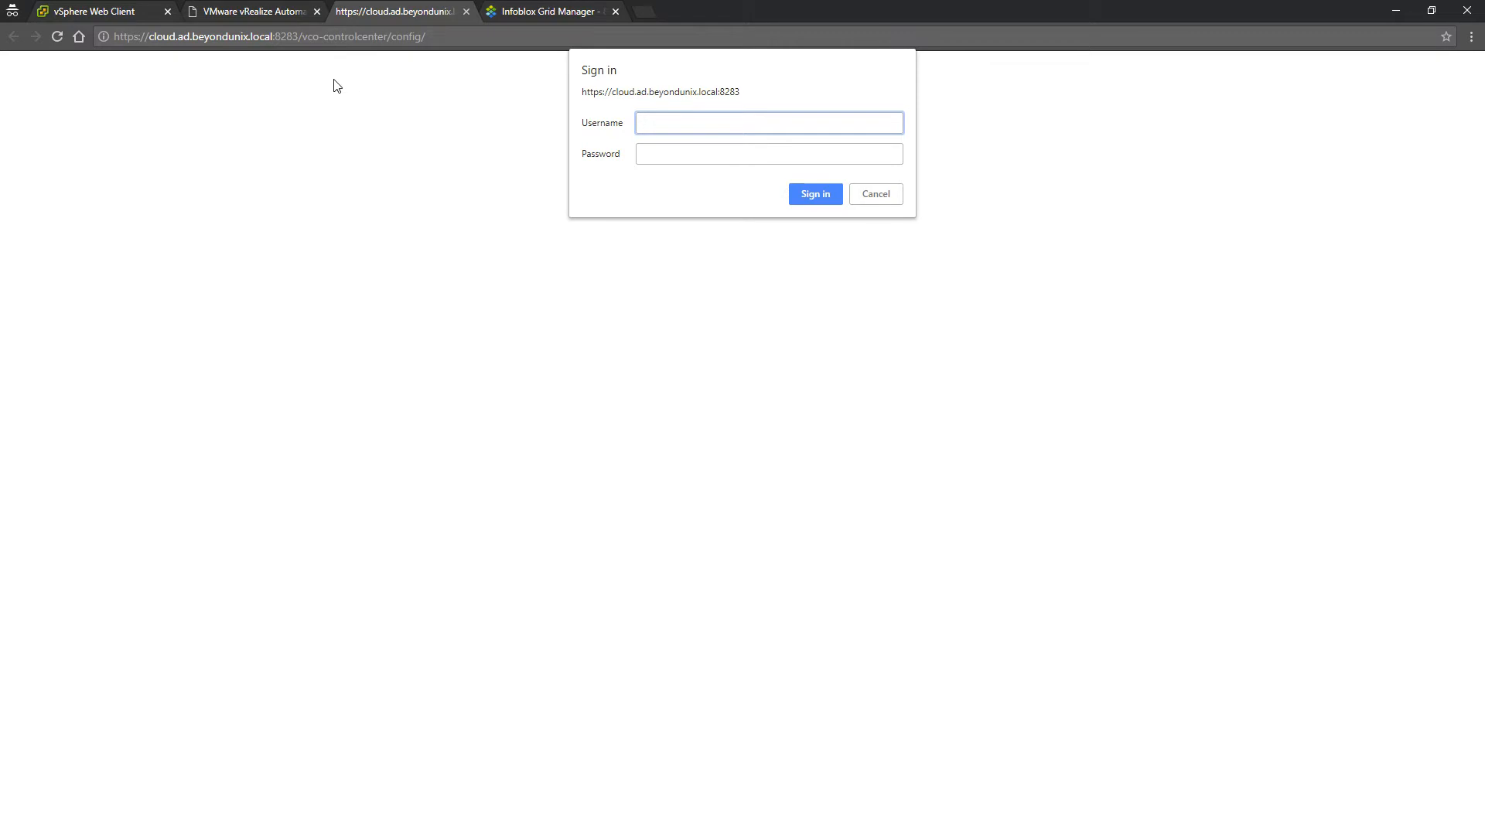
- Launch the remote console of the cloud.ad.beyondunix.local VM from vSphere Web Client, connecting despite the invalid certificate
left_click(68, 11)
left_click(144, 281)
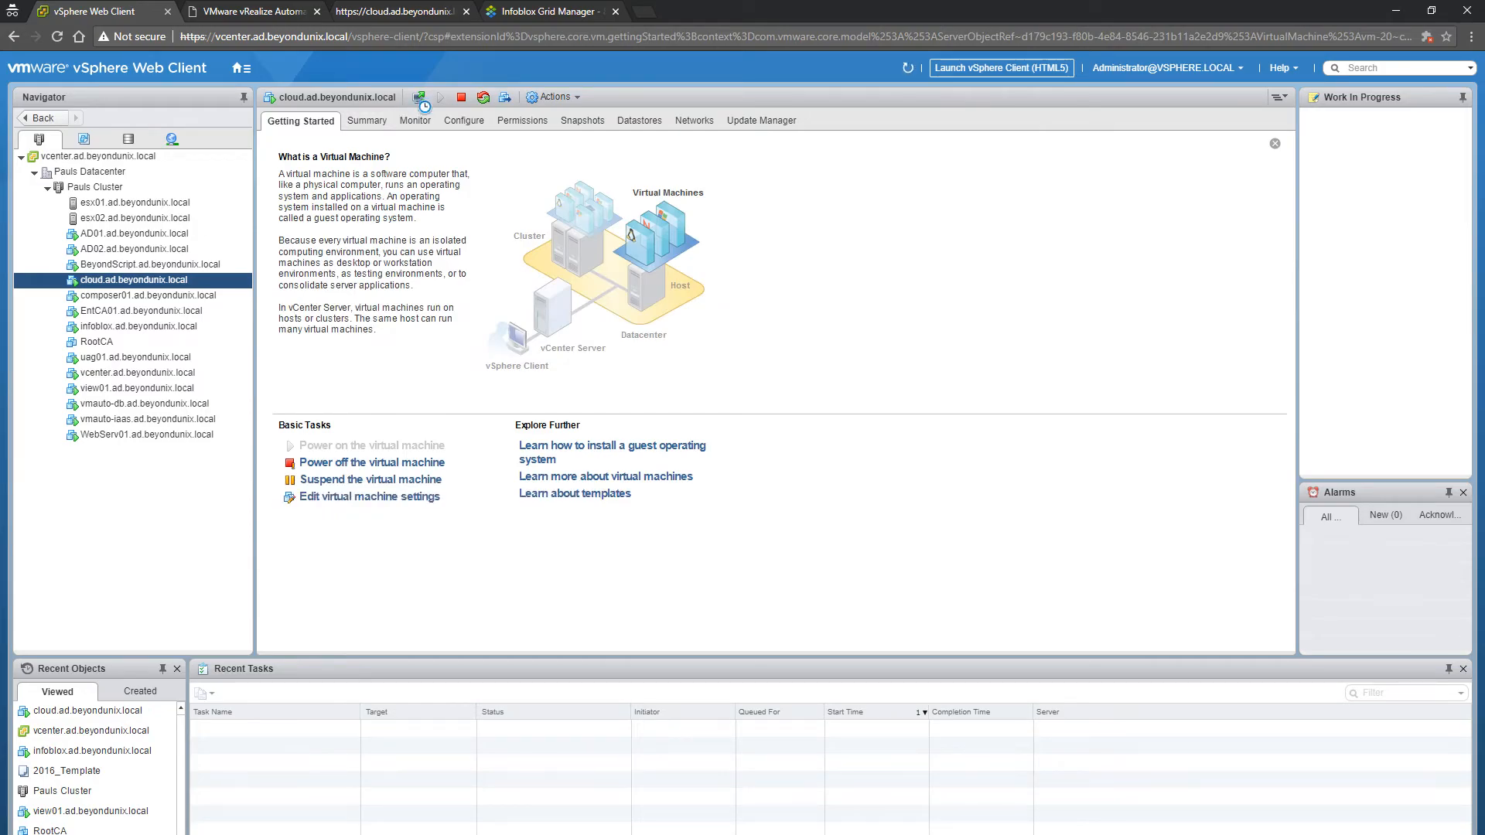
left_click(418, 96)
left_click(721, 126)
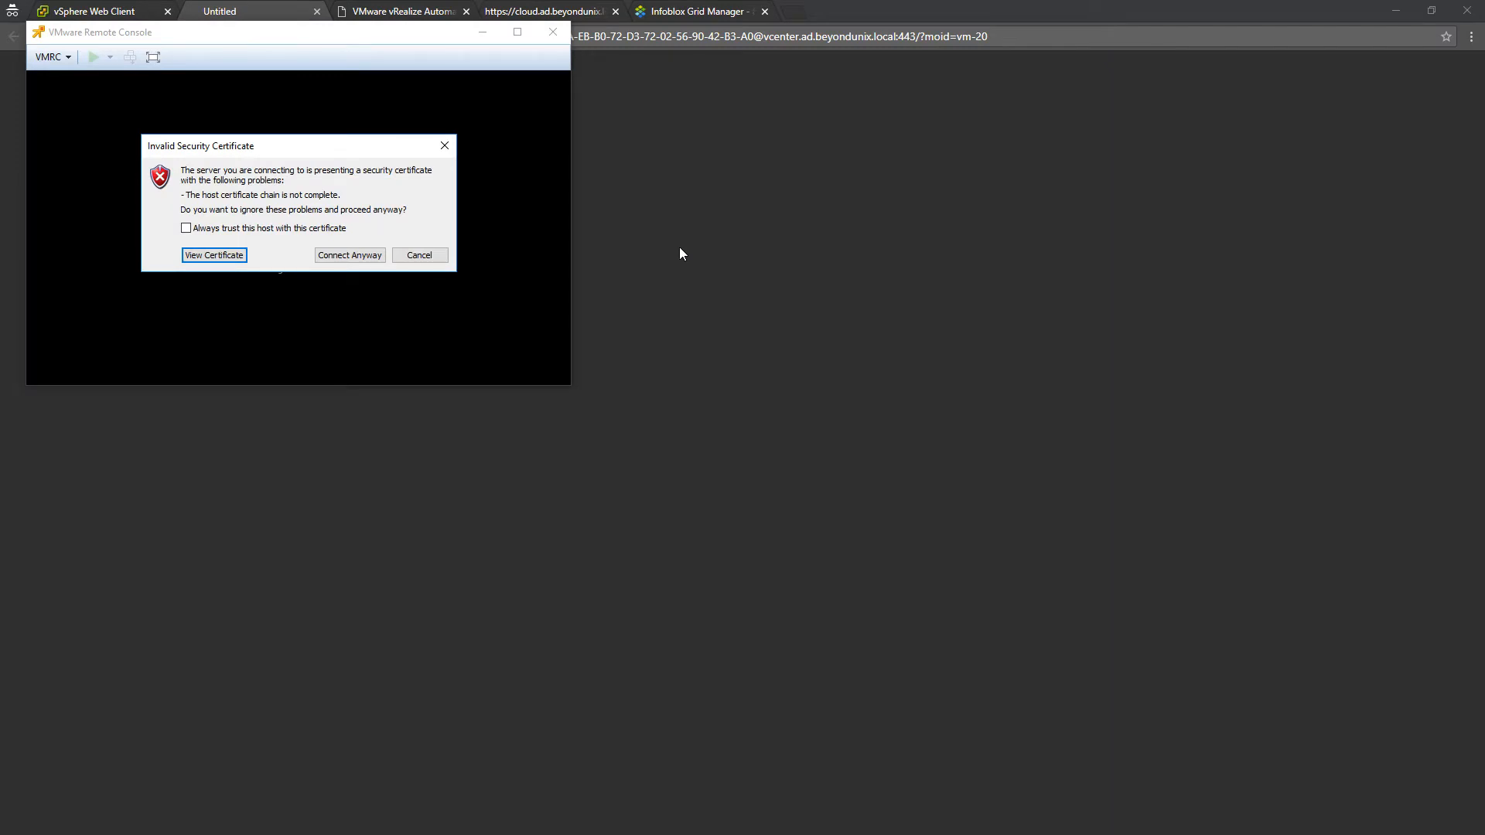
left_click(363, 256)
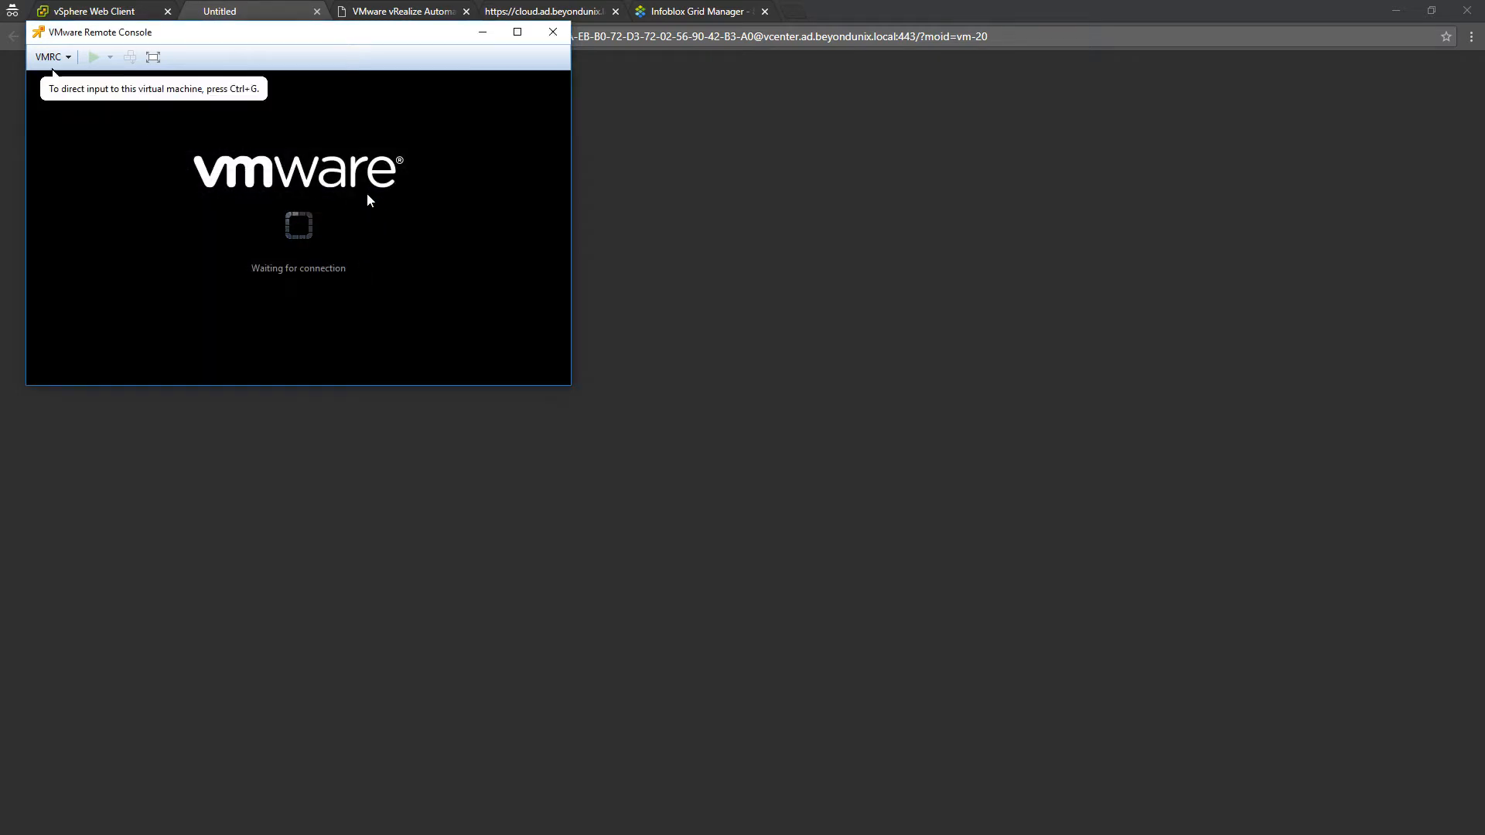
- Log in to the appliance console as root with the account password
left_click(280, 209)
key("Return")
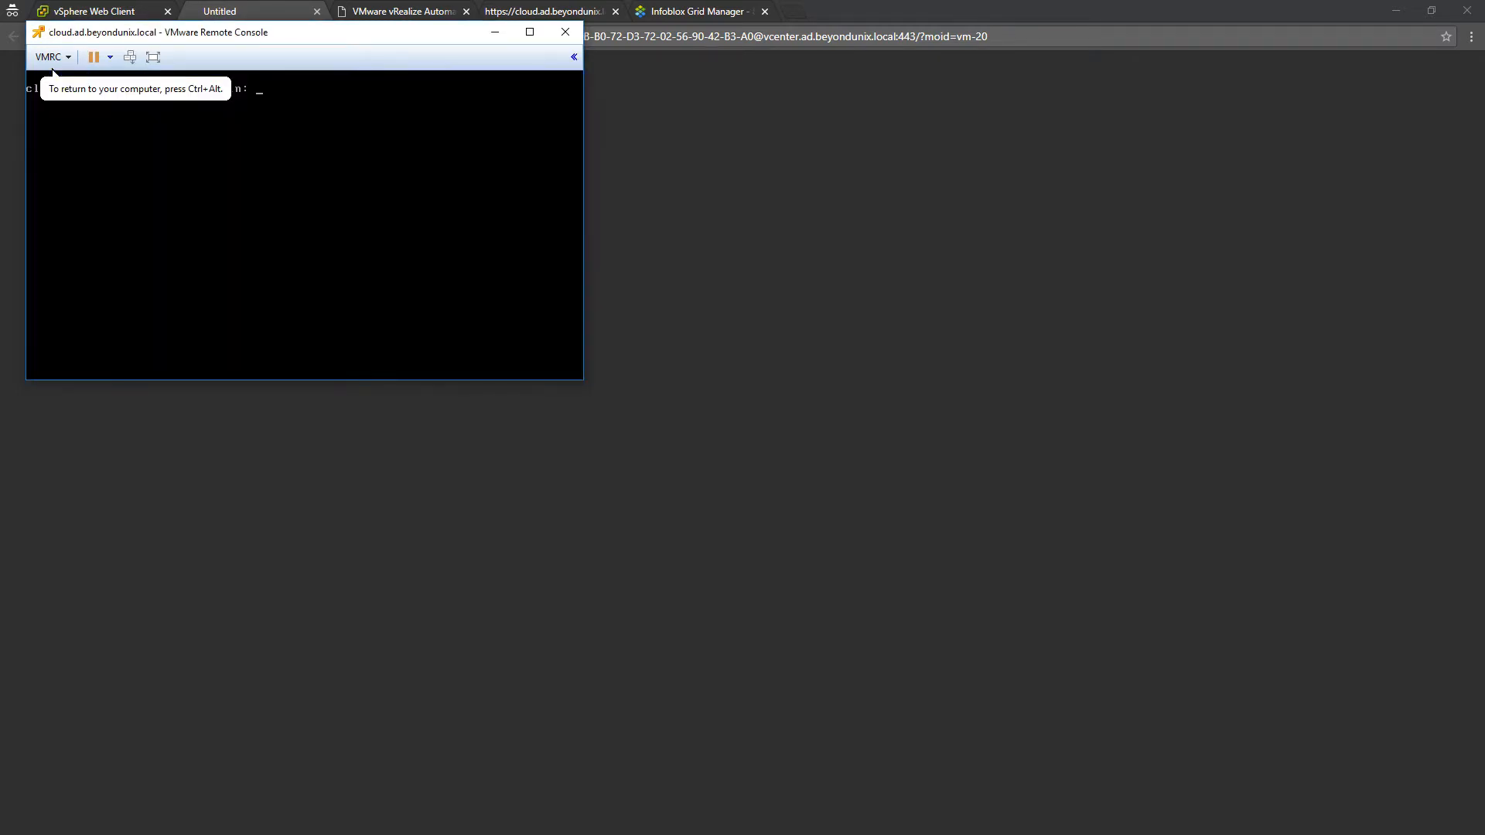
type("root")
key("Return")
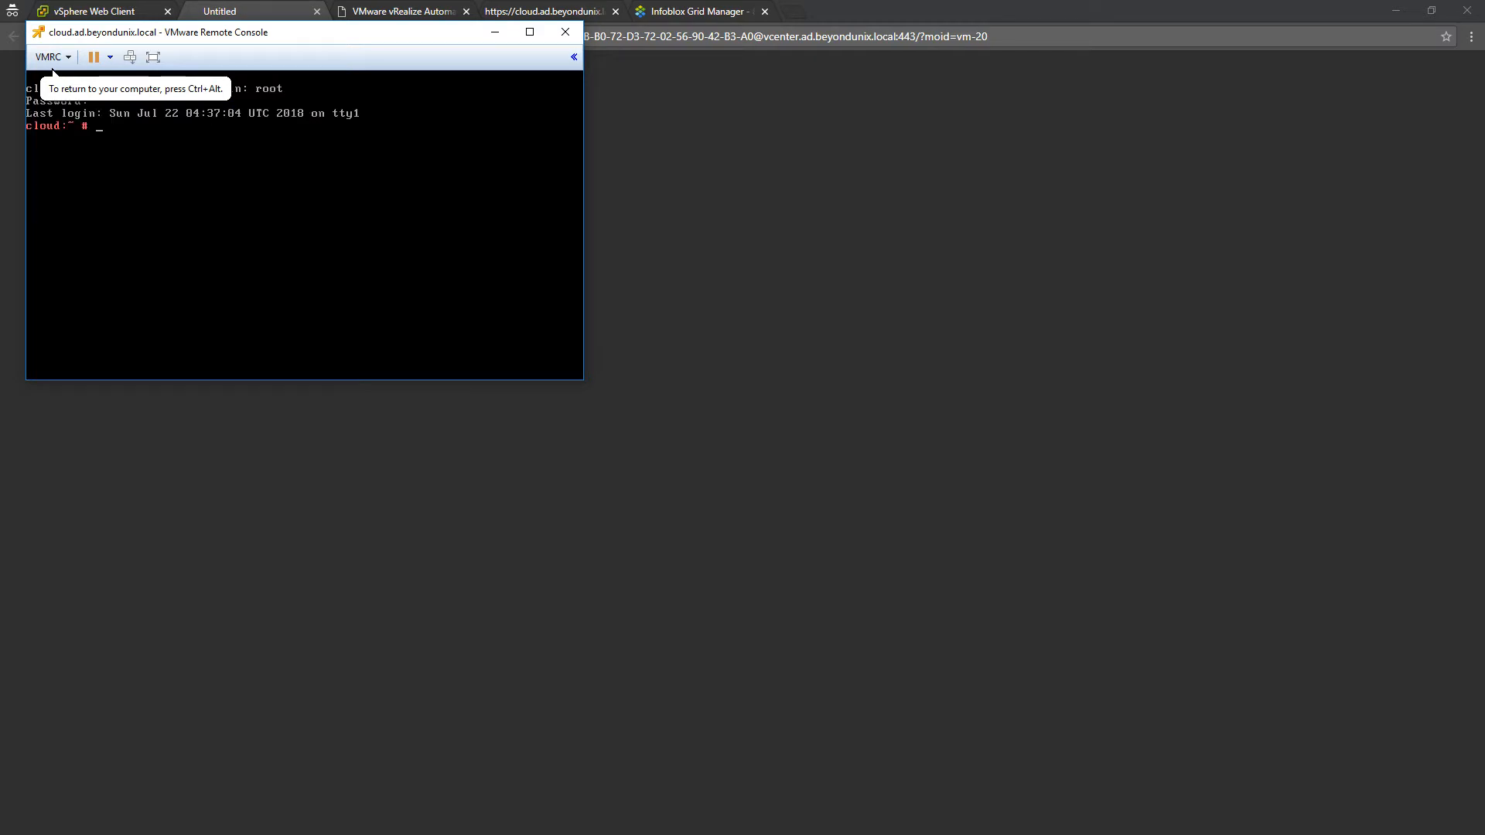
- Center the console window, type /etc/init.d/vco-configurator start at the prompt, and erase it without running it
left_click_drag(281, 32, 697, 209)
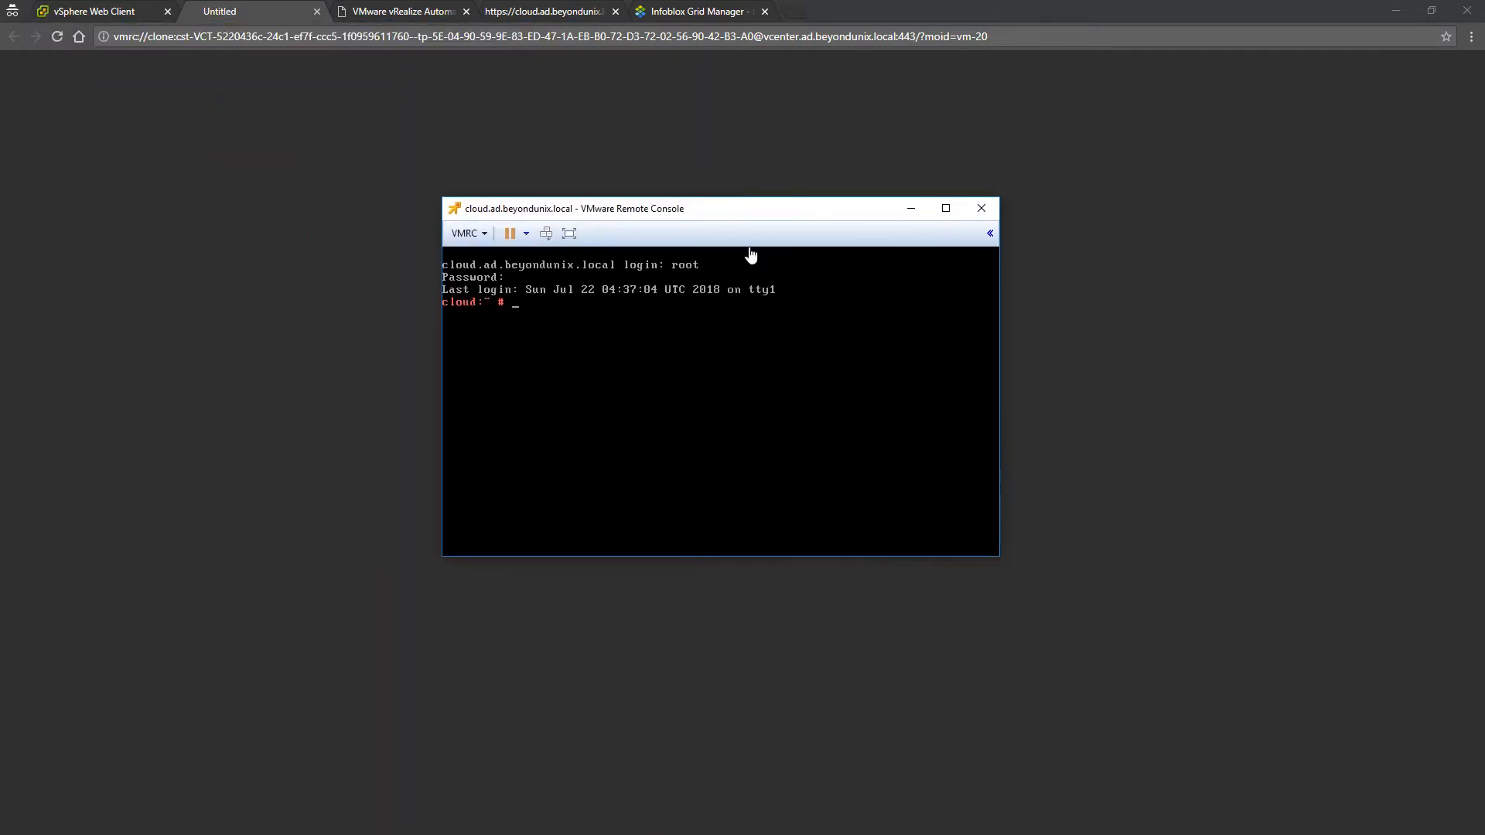
left_click(703, 397)
type("/etc/init.d/vco-configurator sta")
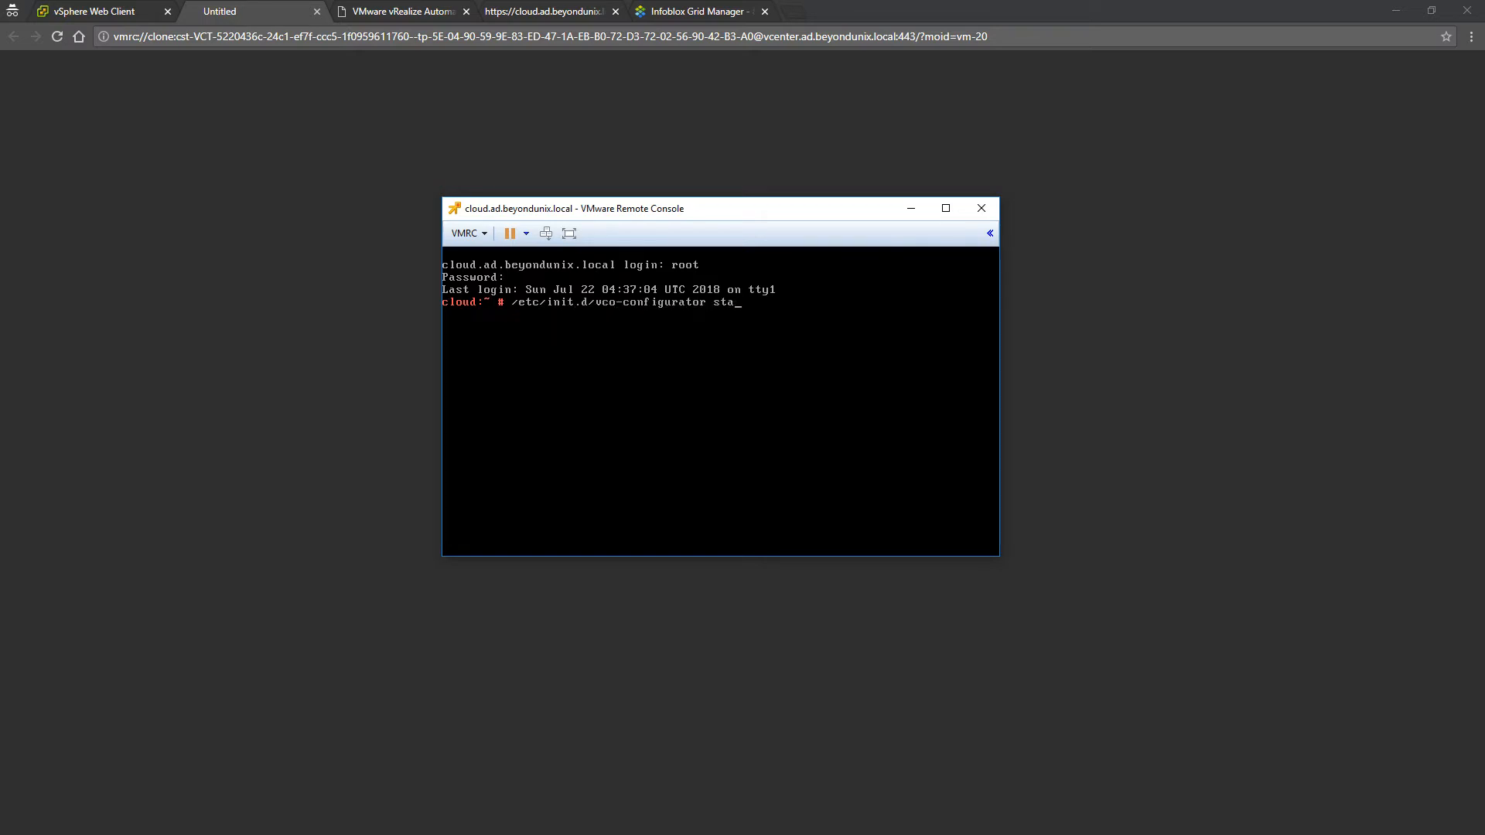
key("BackSpace")
key("BackSpace")
key("BackSpace")
key("BackSpace")
key("BackSpace")
key("BackSpace")
key("BackSpace")
key("BackSpace")
key("BackSpace")
key("BackSpace")
key("BackSpace")
key("BackSpace")
key("BackSpace")
key("BackSpace")
key("BackSpace")
key("BackSpace")
key("BackSpace")
key("BackSpace")
key("BackSpace")
key("BackSpace")
type("co-configurator star")
key("BackSpace")
key("BackSpace")
key("BackSpace")
key("BackSpace")
key("BackSpace")
key("BackSpace")
key("BackSpace")
key("BackSpace")
key("BackSpace")
key("BackSpace")
key("BackSpace")
key("BackSpace")
key("BackSpace")
key("BackSpace")
key("BackSpace")
key("BackSpace")
key("BackSpace")
key("BackSpace")
key("BackSpace")
key("BackSpace")
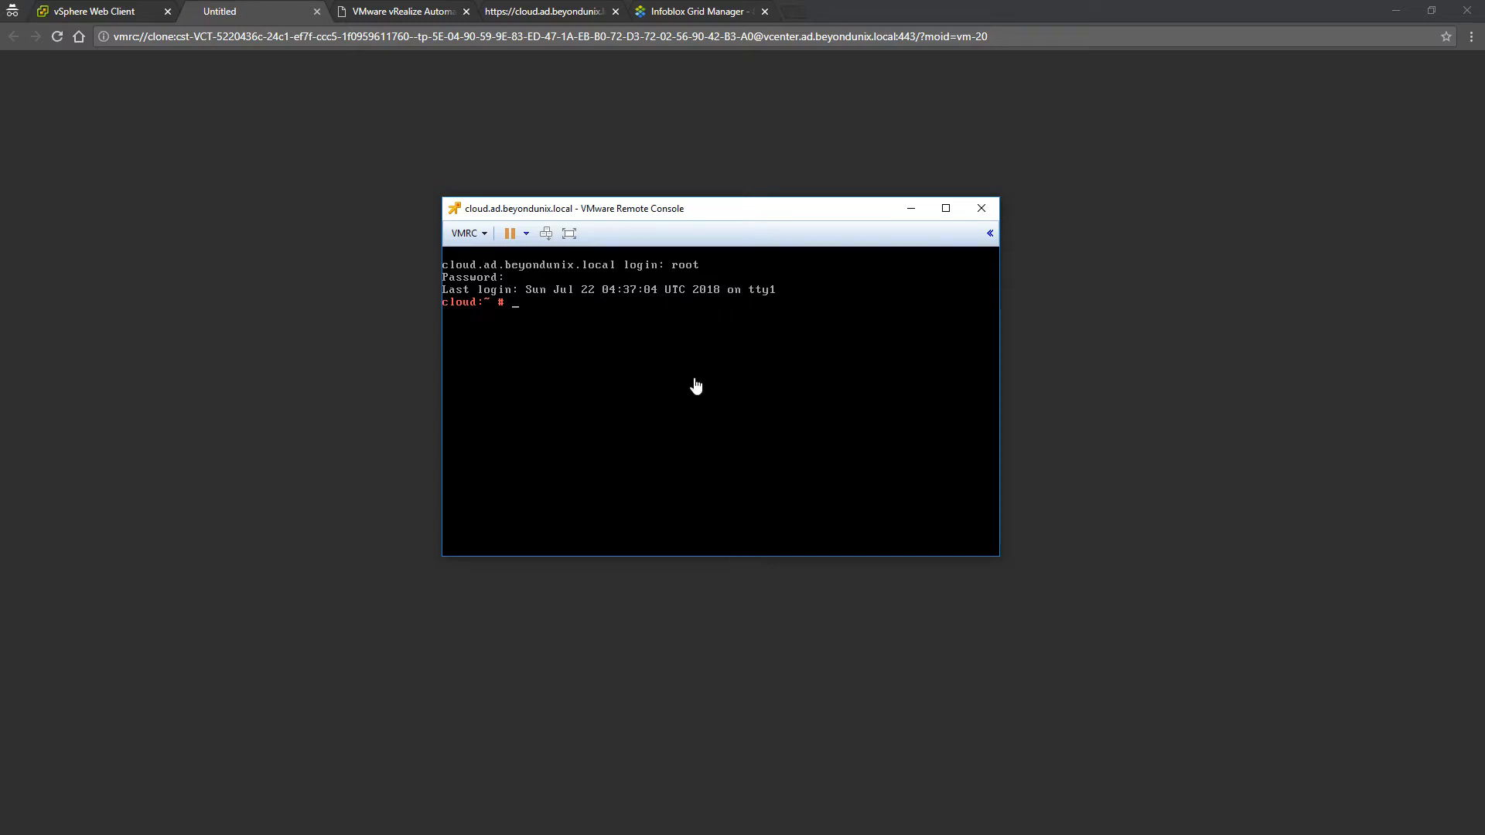
- Return to the Control Center tab and sign in as root with the account password
left_click(451, 12)
left_click(540, 11)
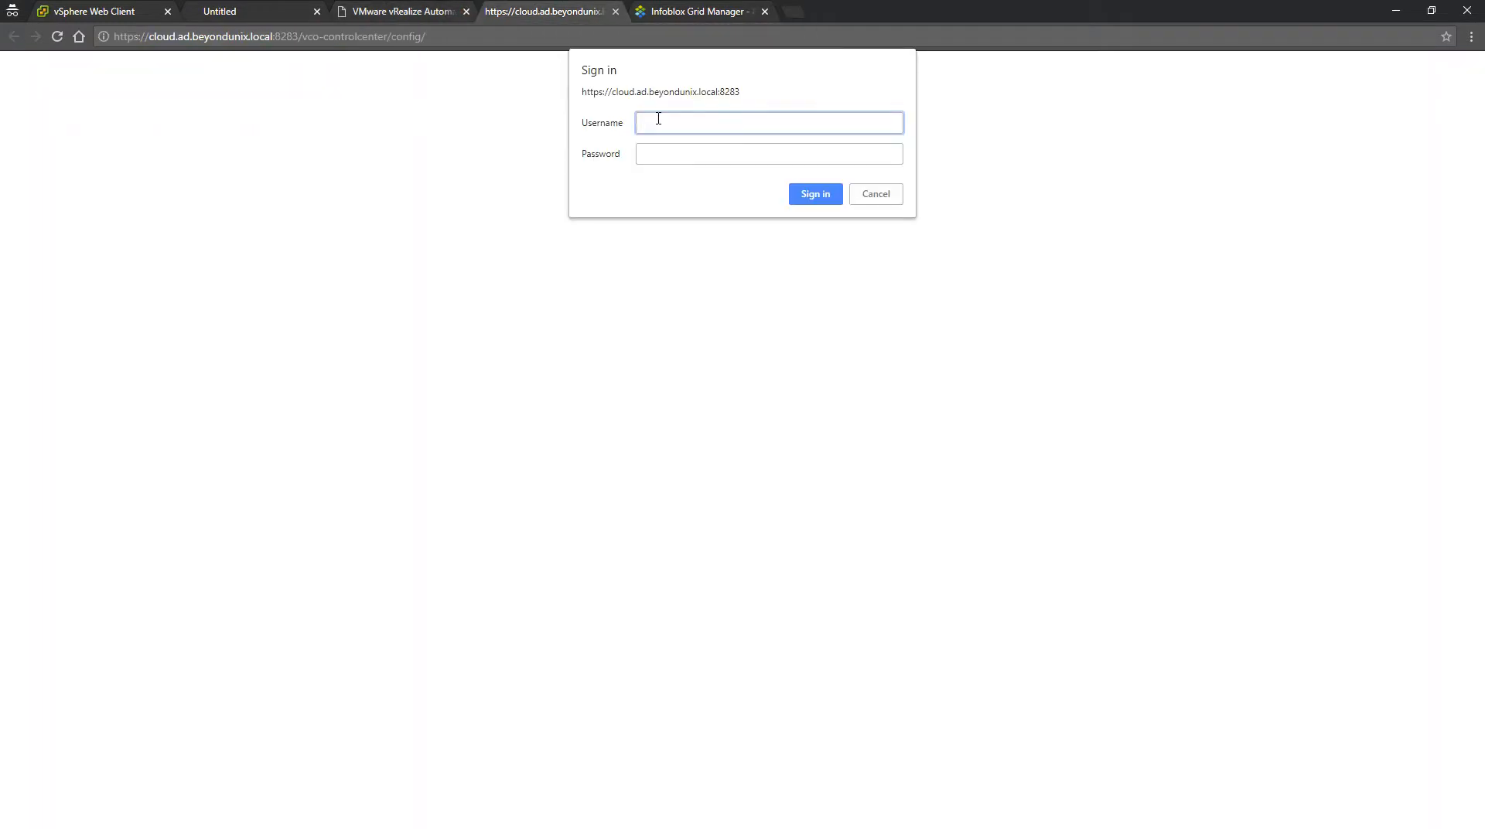
type("root")
key("Tab")
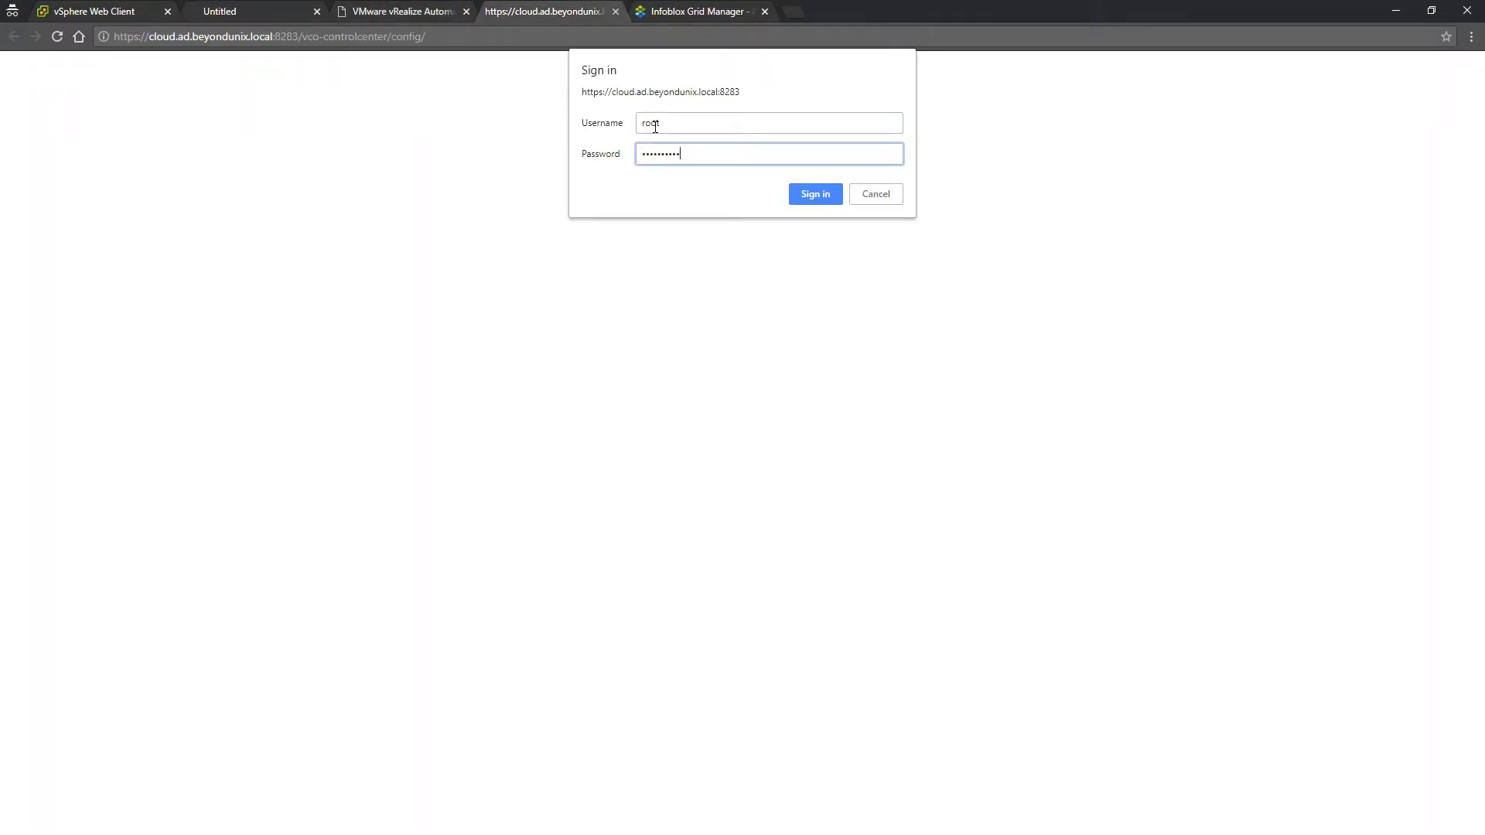
key("Return")
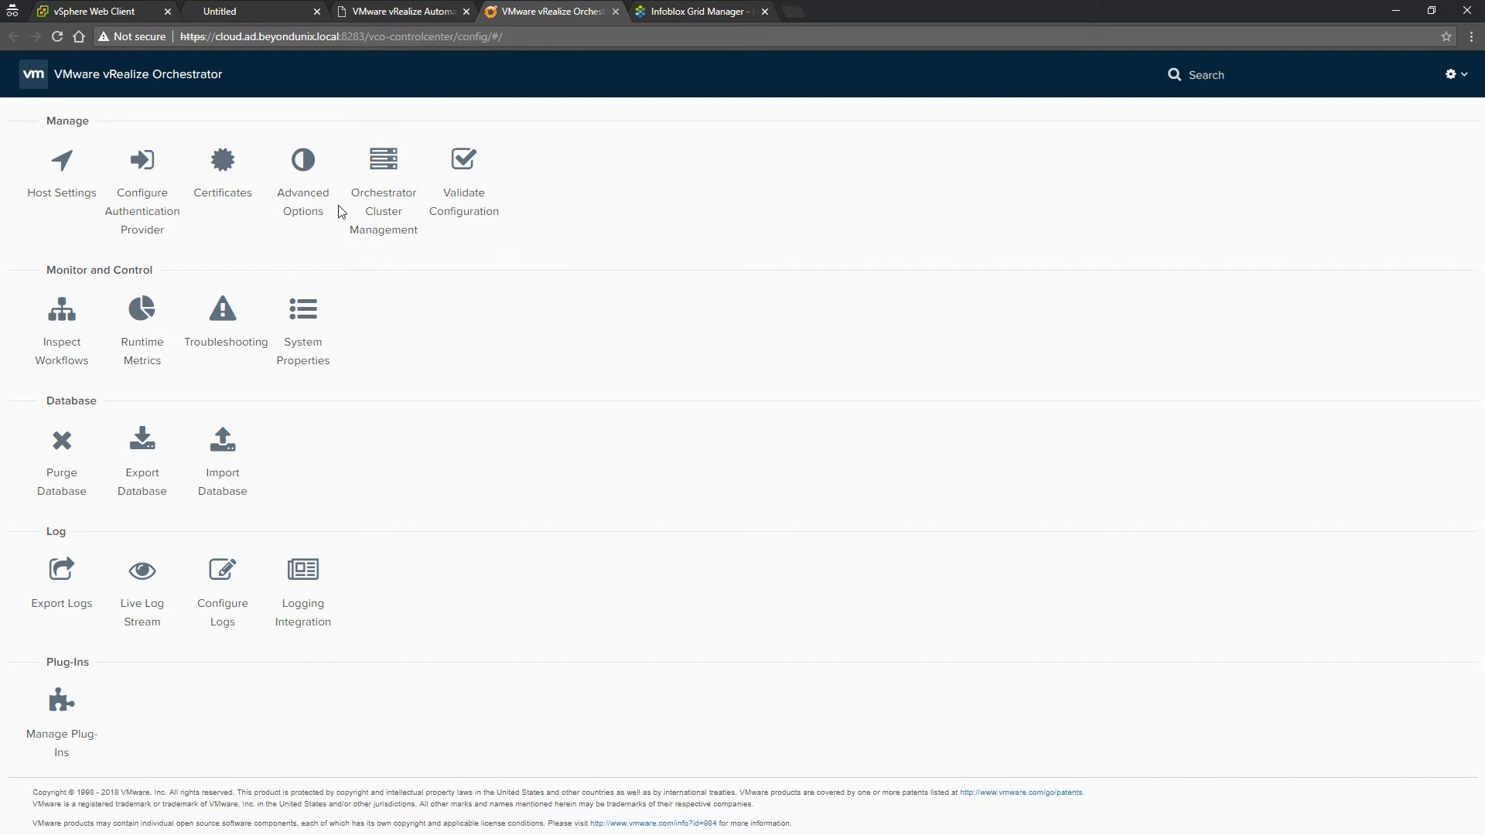
left_click(223, 170)
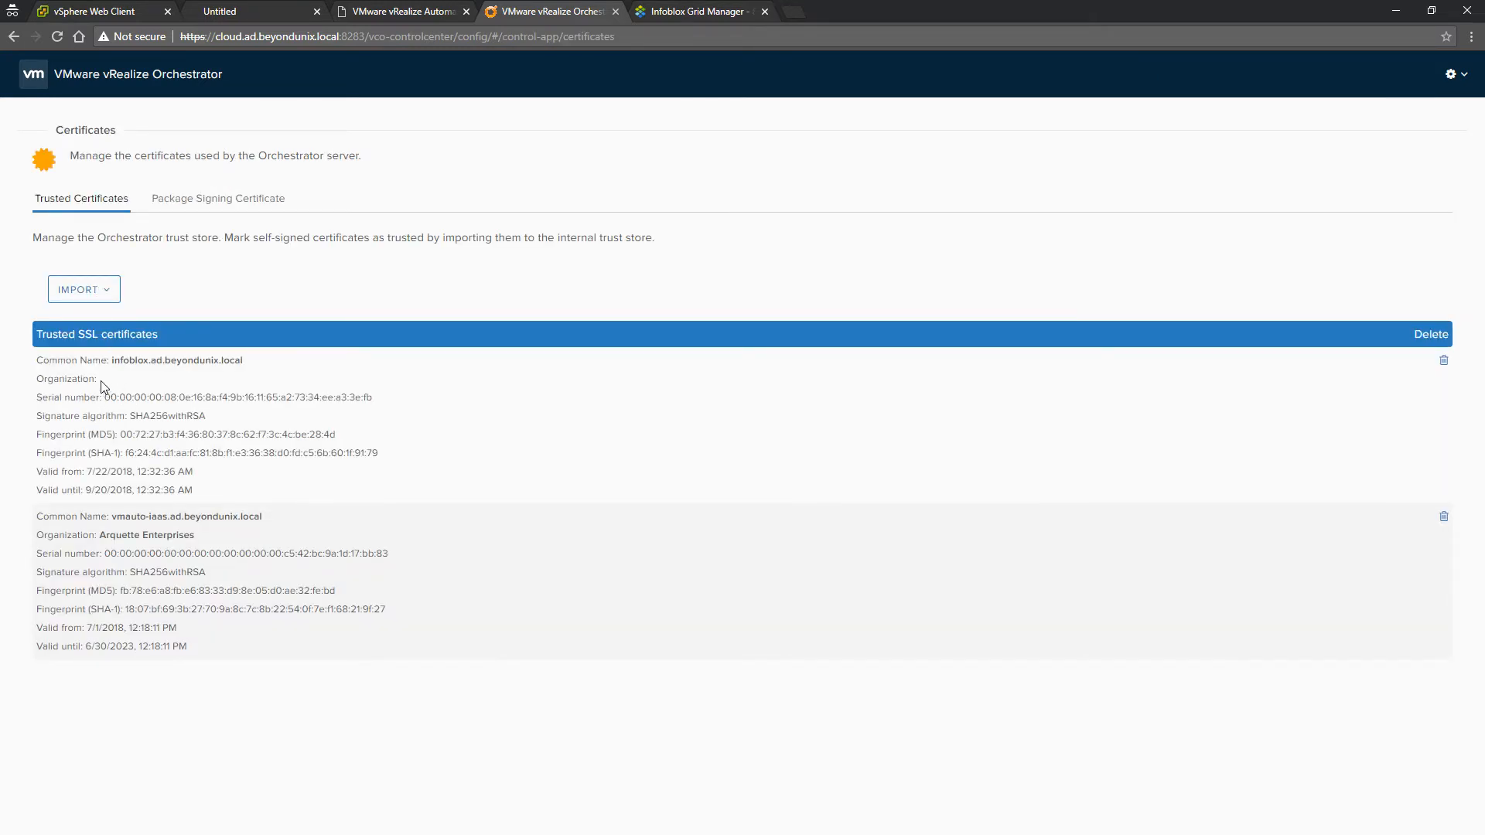
left_click_drag(122, 361, 280, 497)
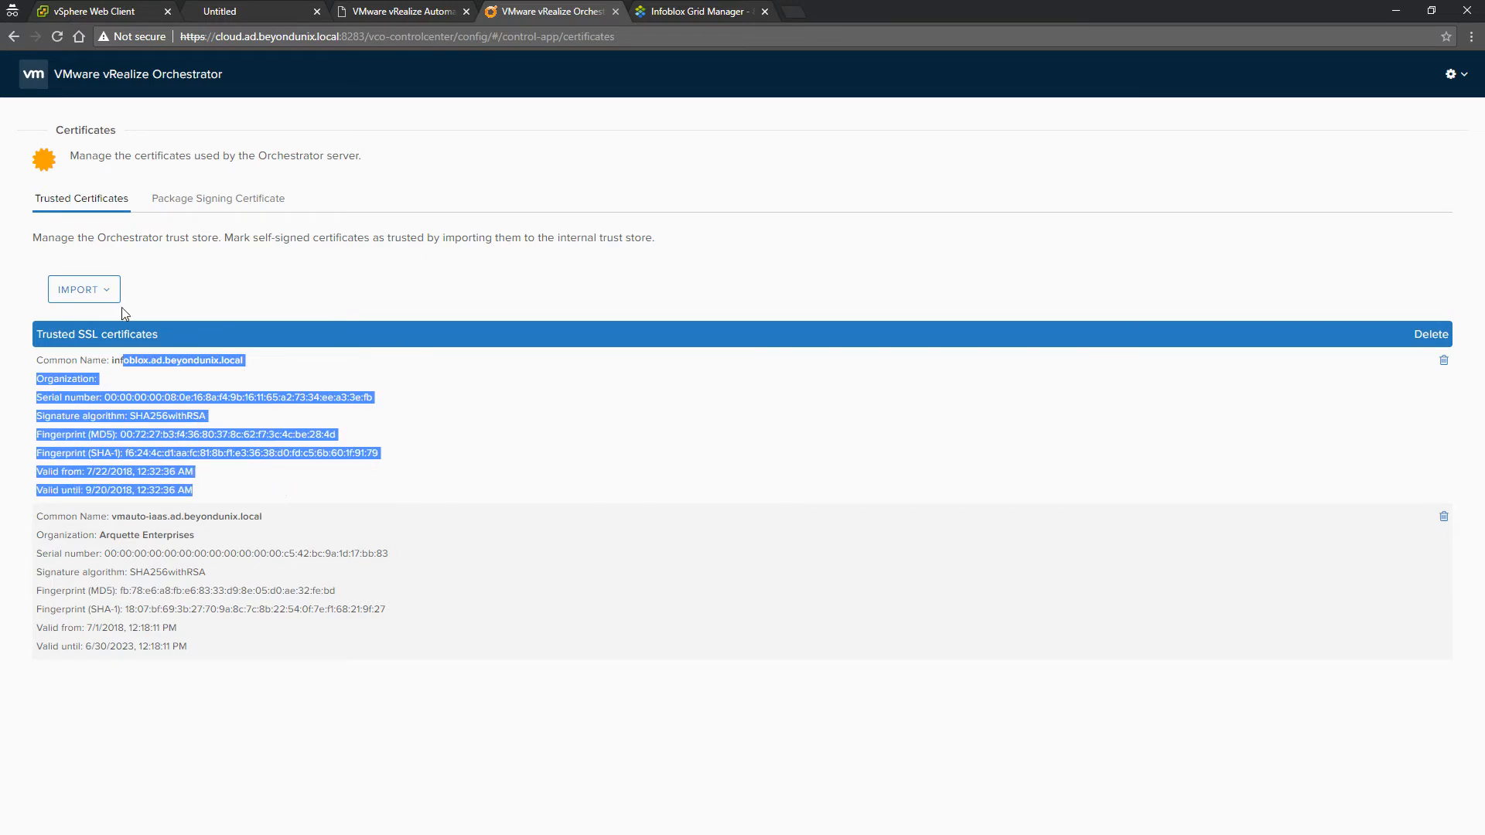
left_click(100, 291)
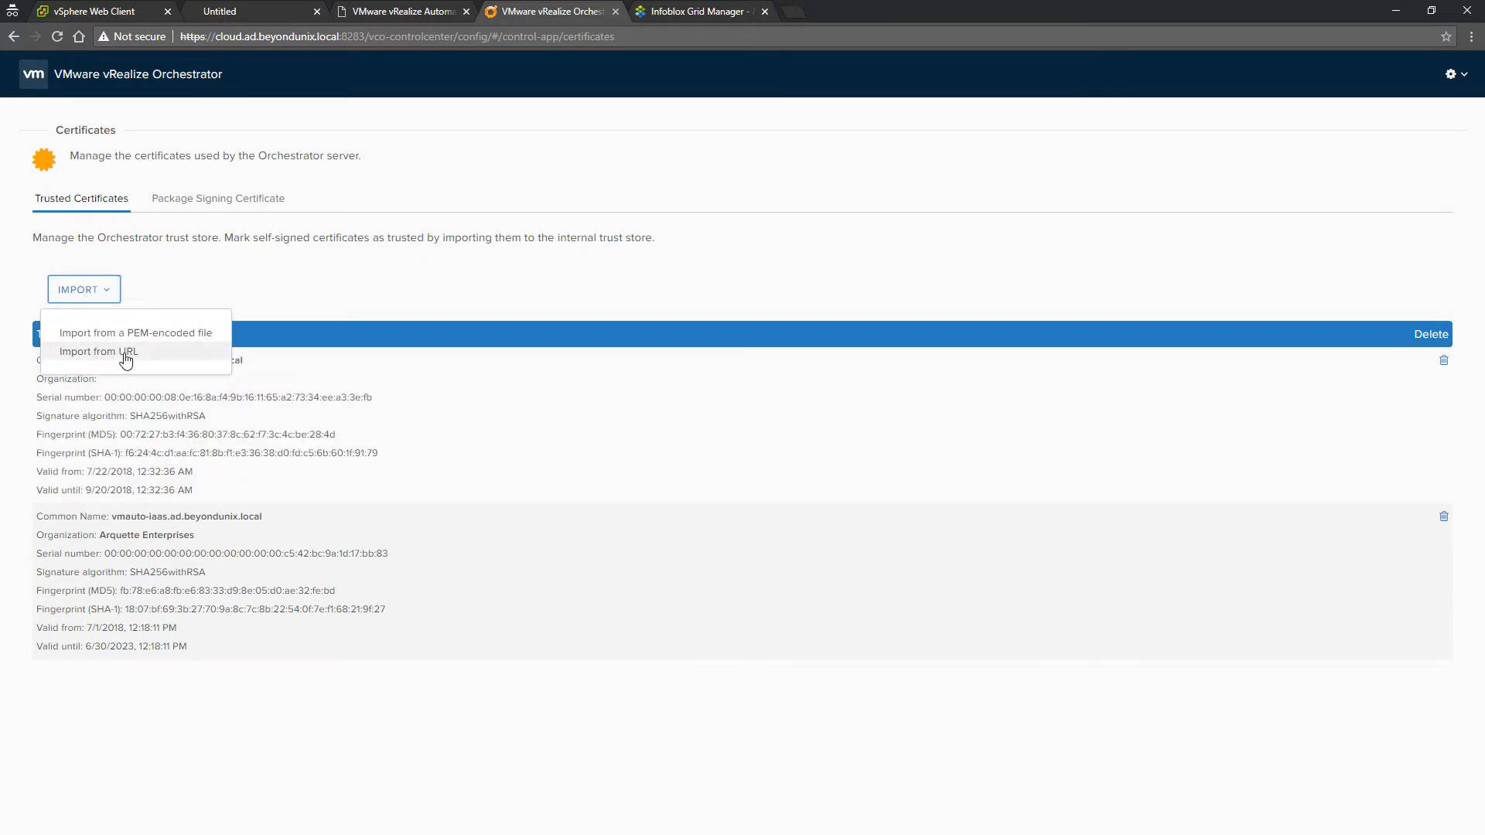
left_click(126, 353)
left_click(267, 330)
type("h")
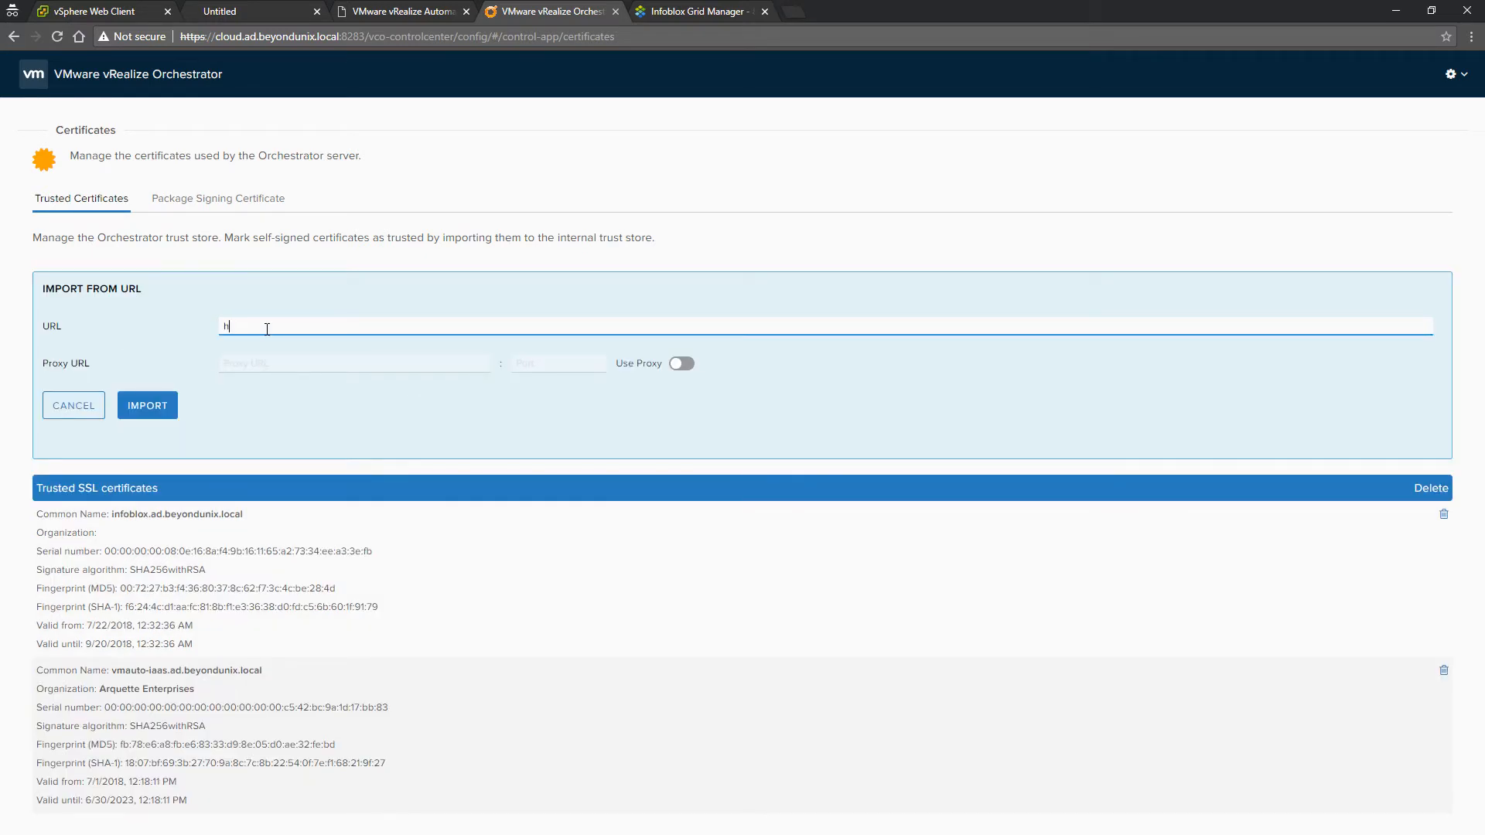
type("ttps://infoblox.ad.beyondunix.local")
left_click(130, 408)
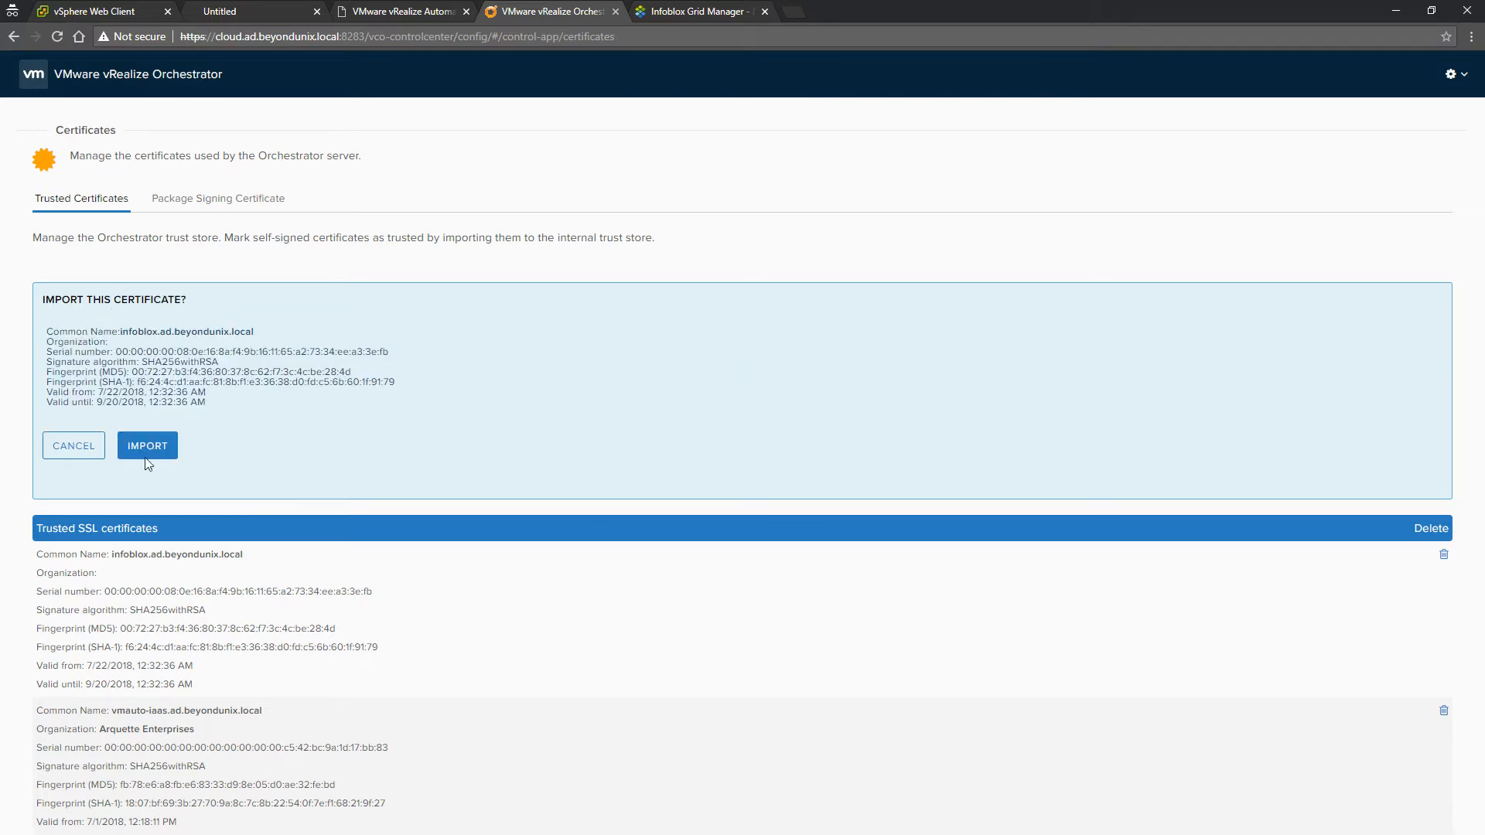
left_click(73, 447)
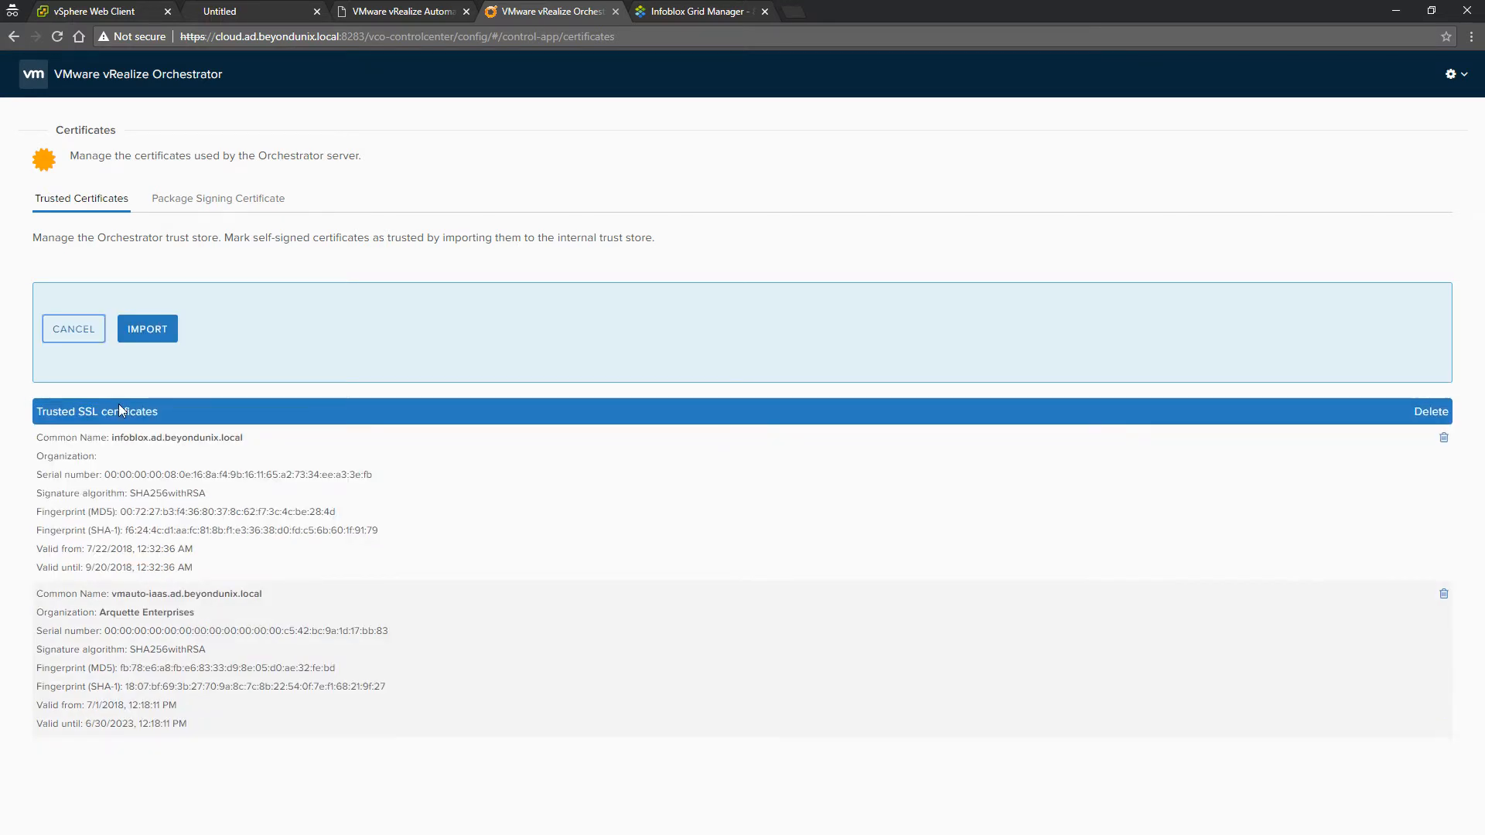
- Review the details of the infoblox and vmauto-iaas entries in the trusted SSL certificates list
left_click_drag(67, 449, 294, 567)
left_click(374, 579)
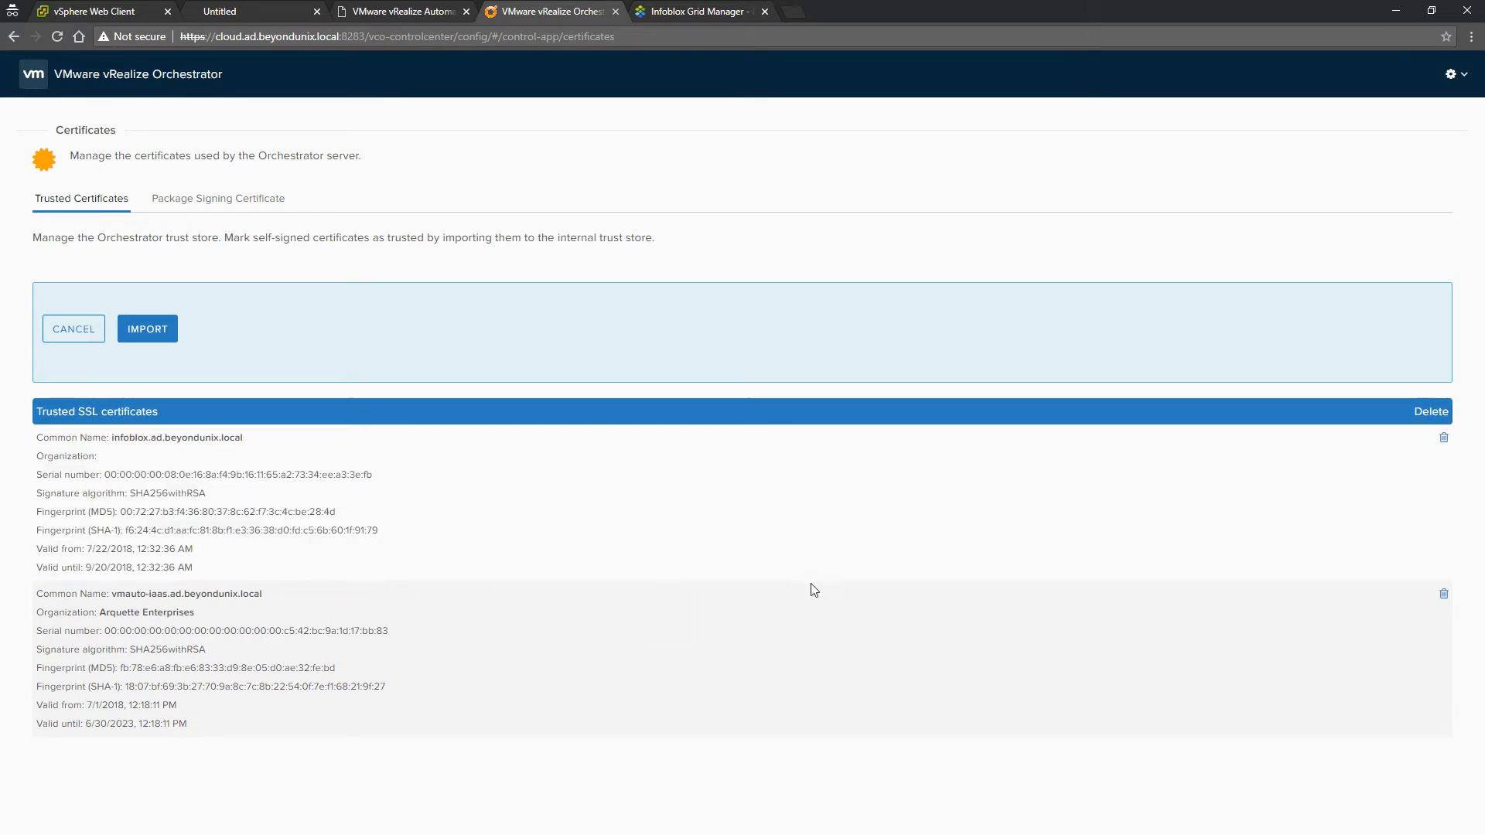
left_click_drag(86, 594, 295, 723)
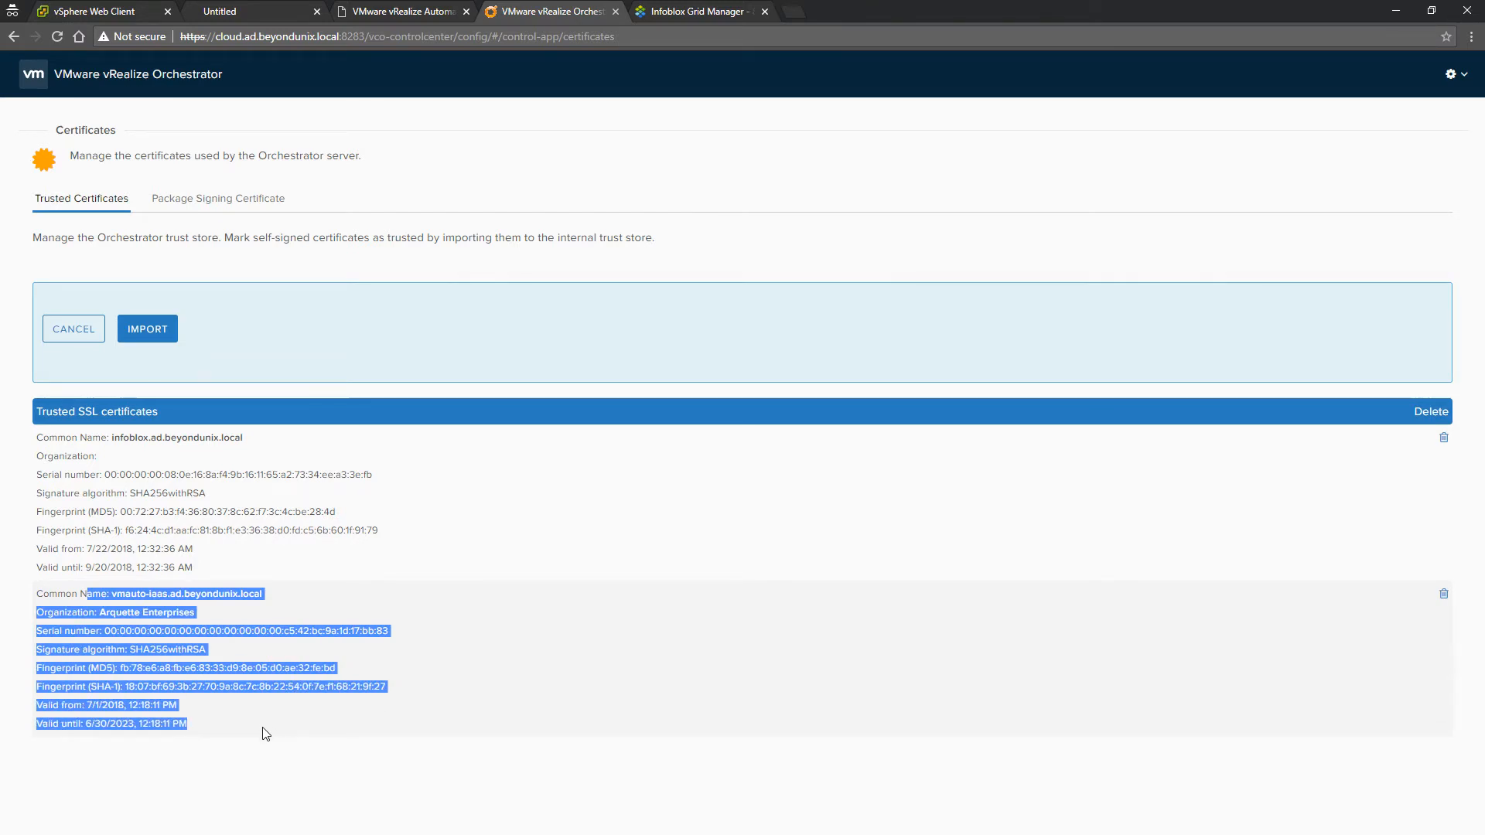
left_click(266, 733)
left_click_drag(93, 594, 453, 725)
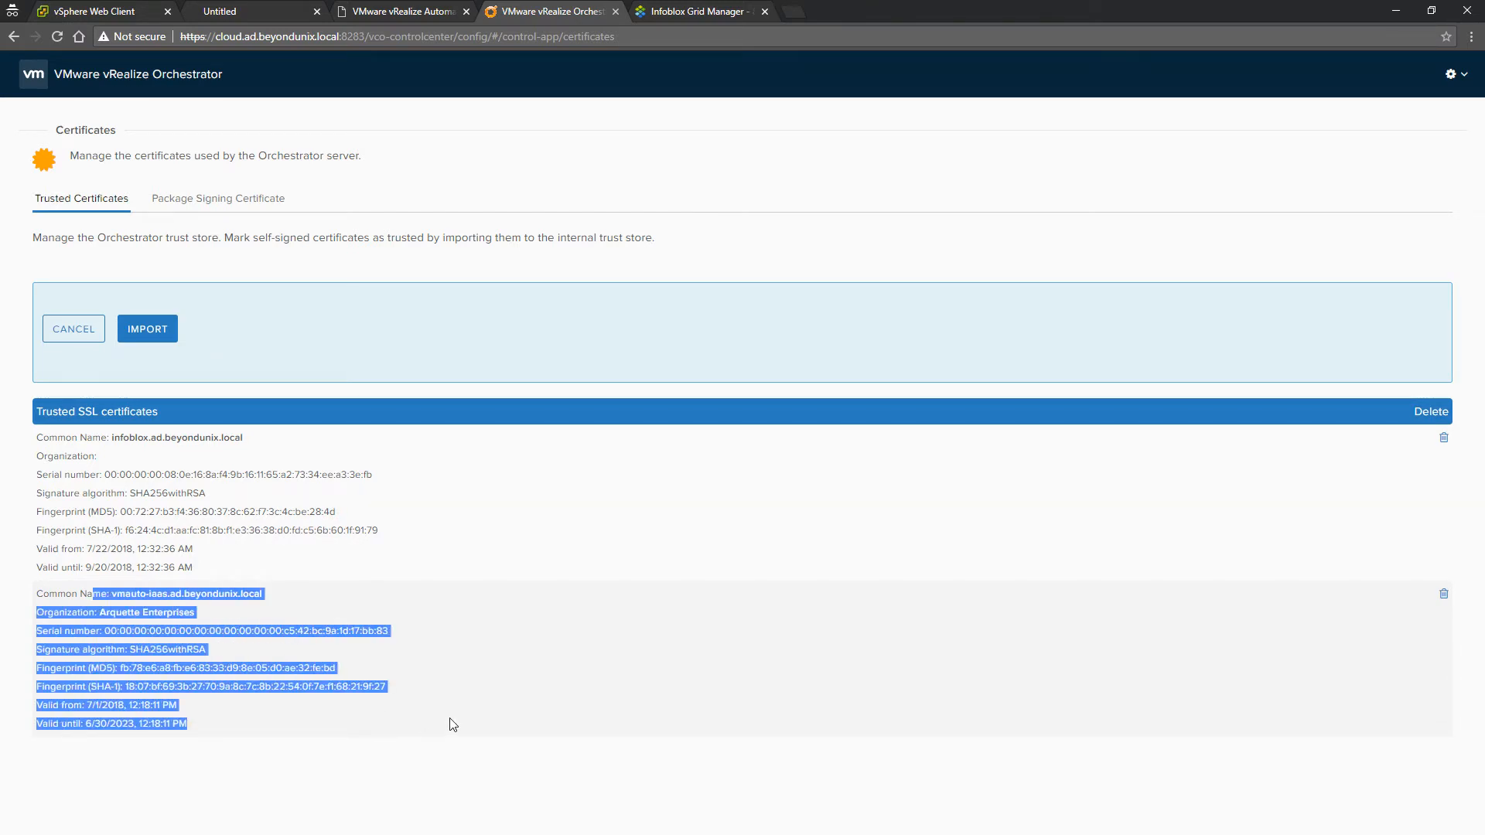
left_click(452, 725)
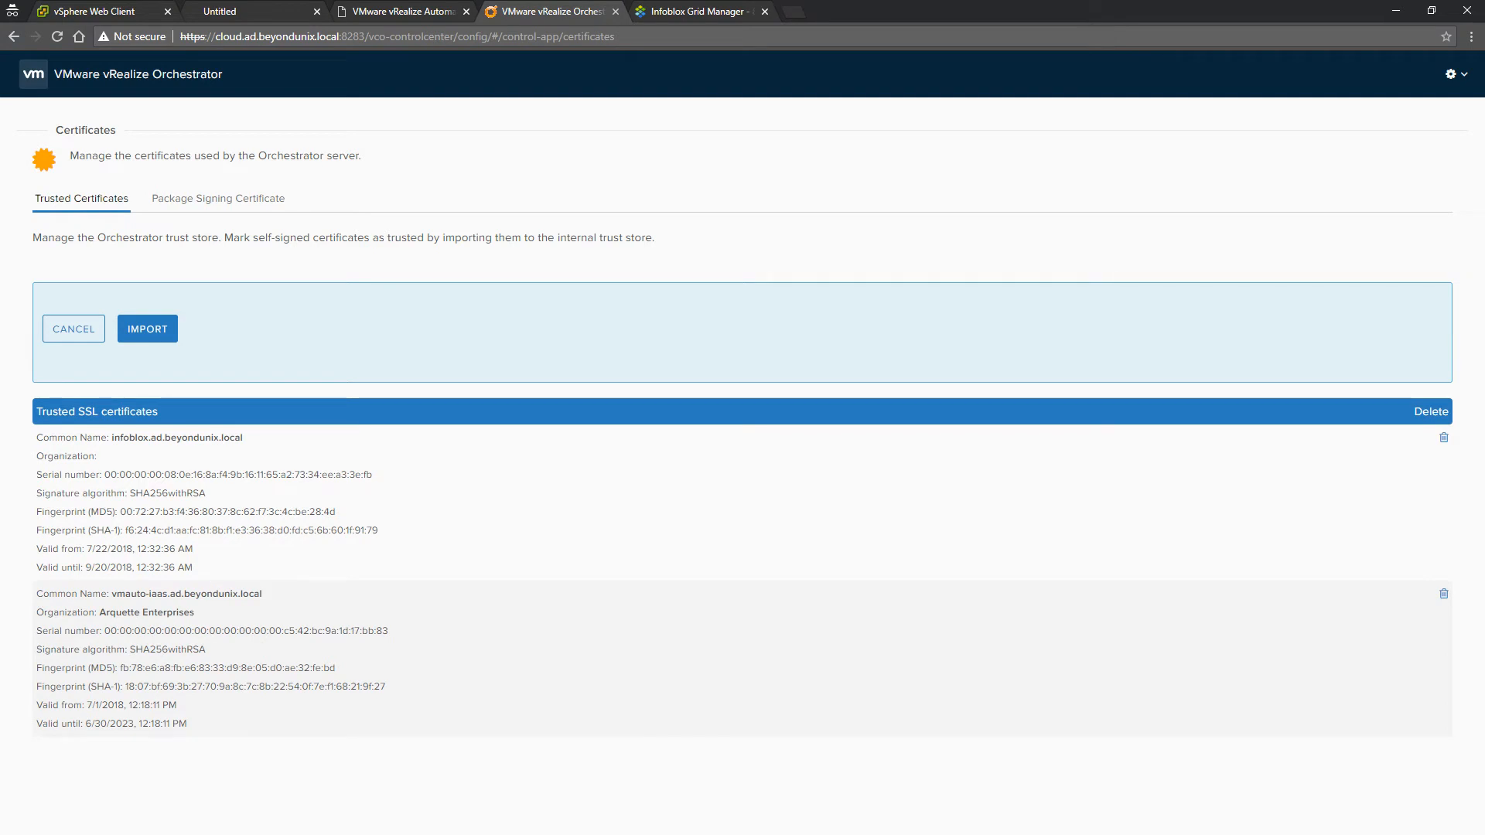
- Return to the Control Center home and open Manage Plug-Ins
left_click(82, 78)
left_click(61, 704)
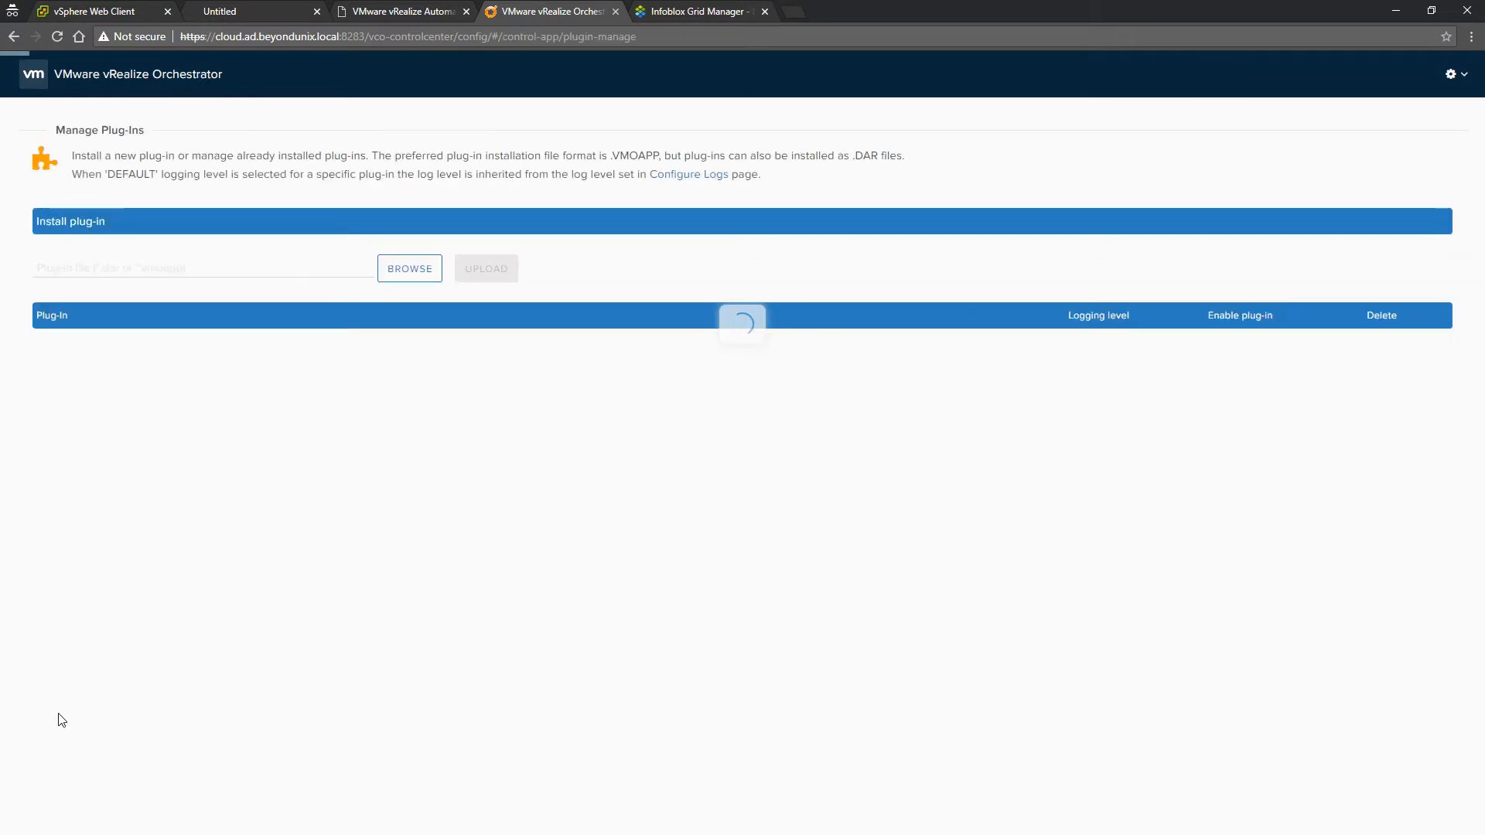
- Select the plug-in file o11nplugin-ipam.dar from the Desktop for installation in Manage Plug-Ins
scroll(194, 542, "down", 1)
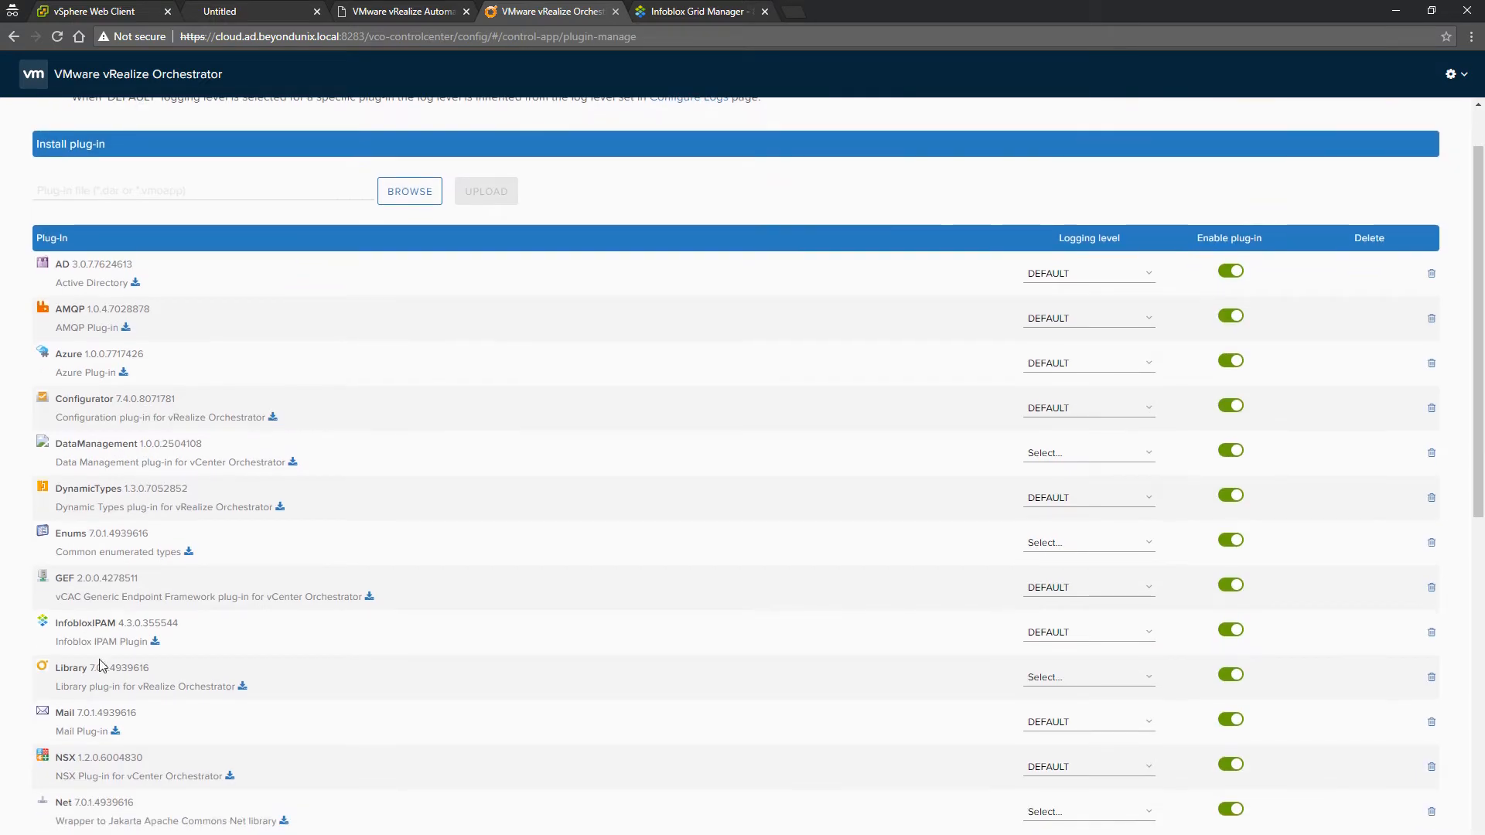
left_click_drag(57, 623, 233, 648)
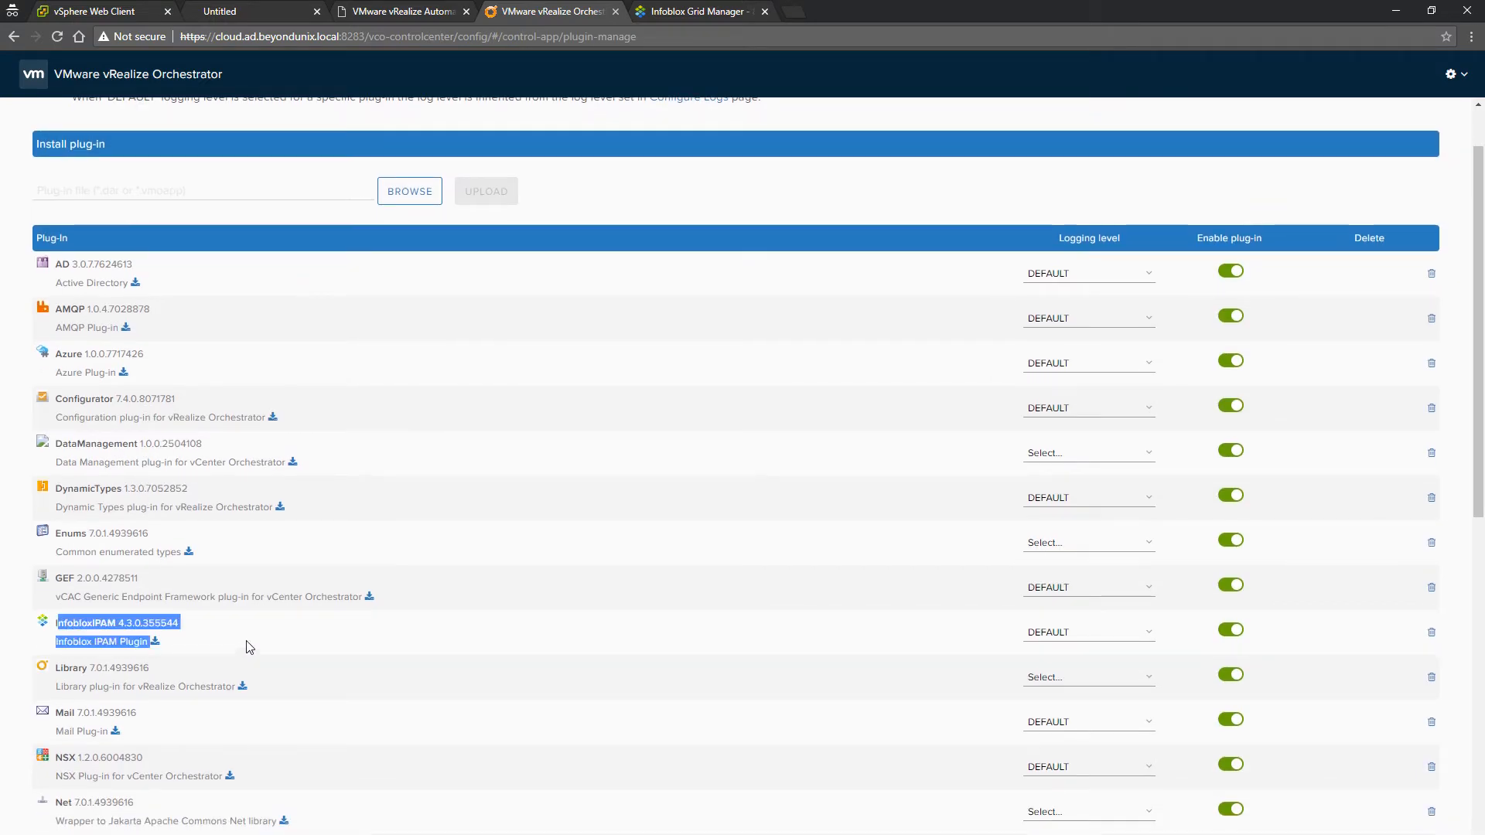
left_click(246, 642)
scroll(306, 407, "up", 1)
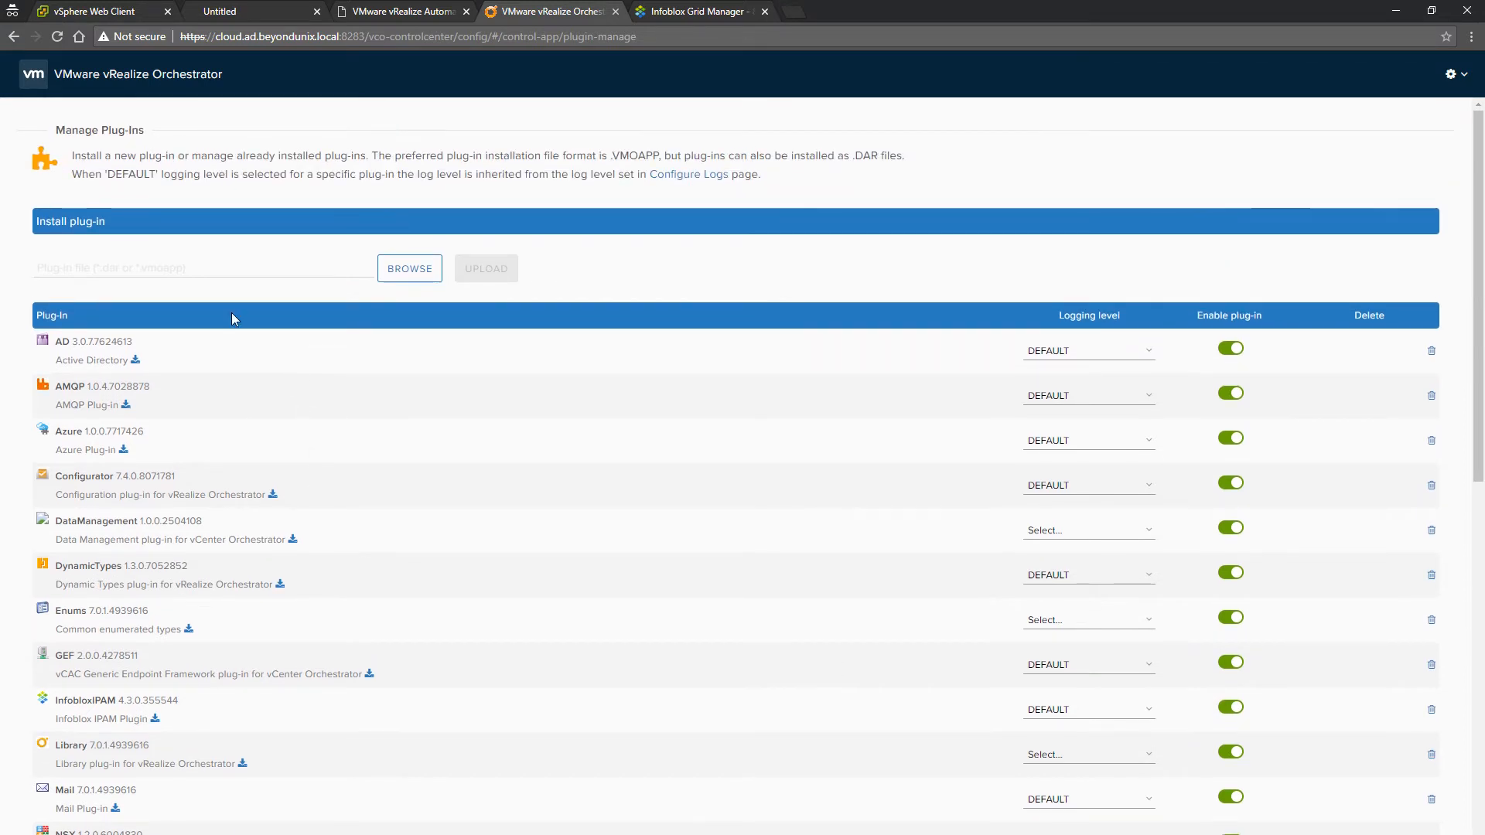
left_click(409, 269)
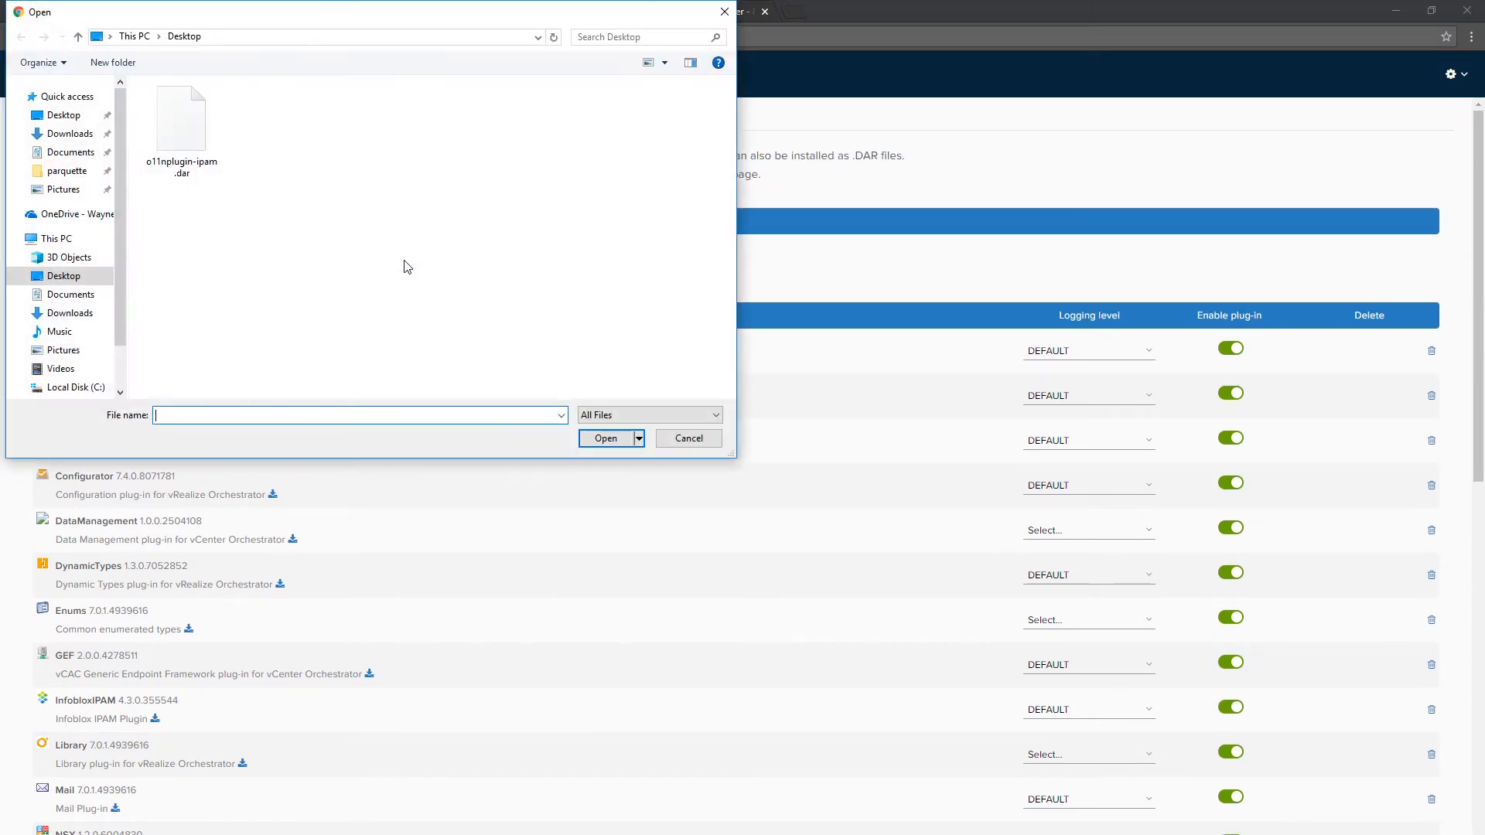
left_click(206, 143)
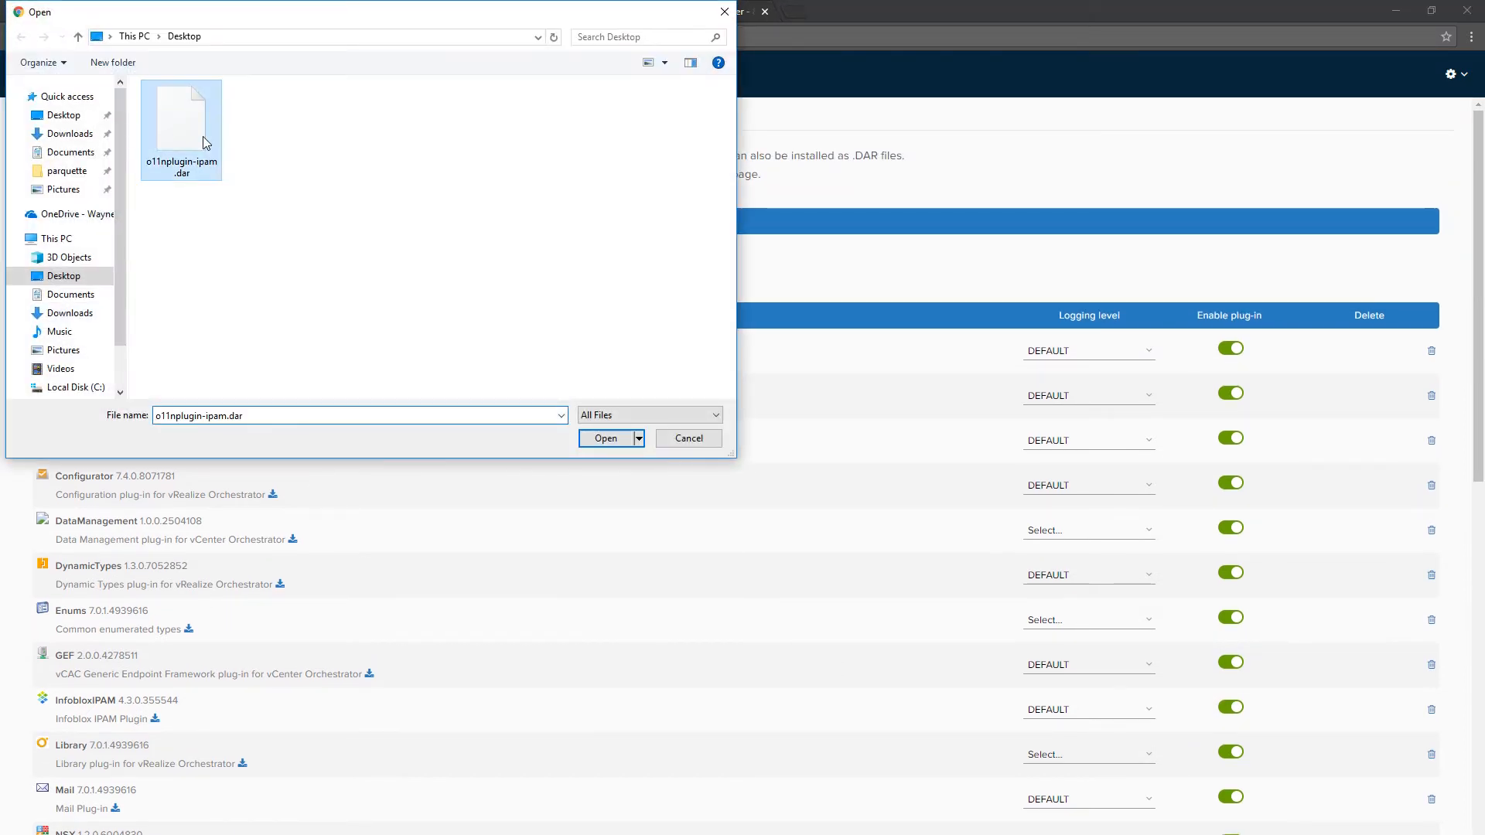
left_click(608, 438)
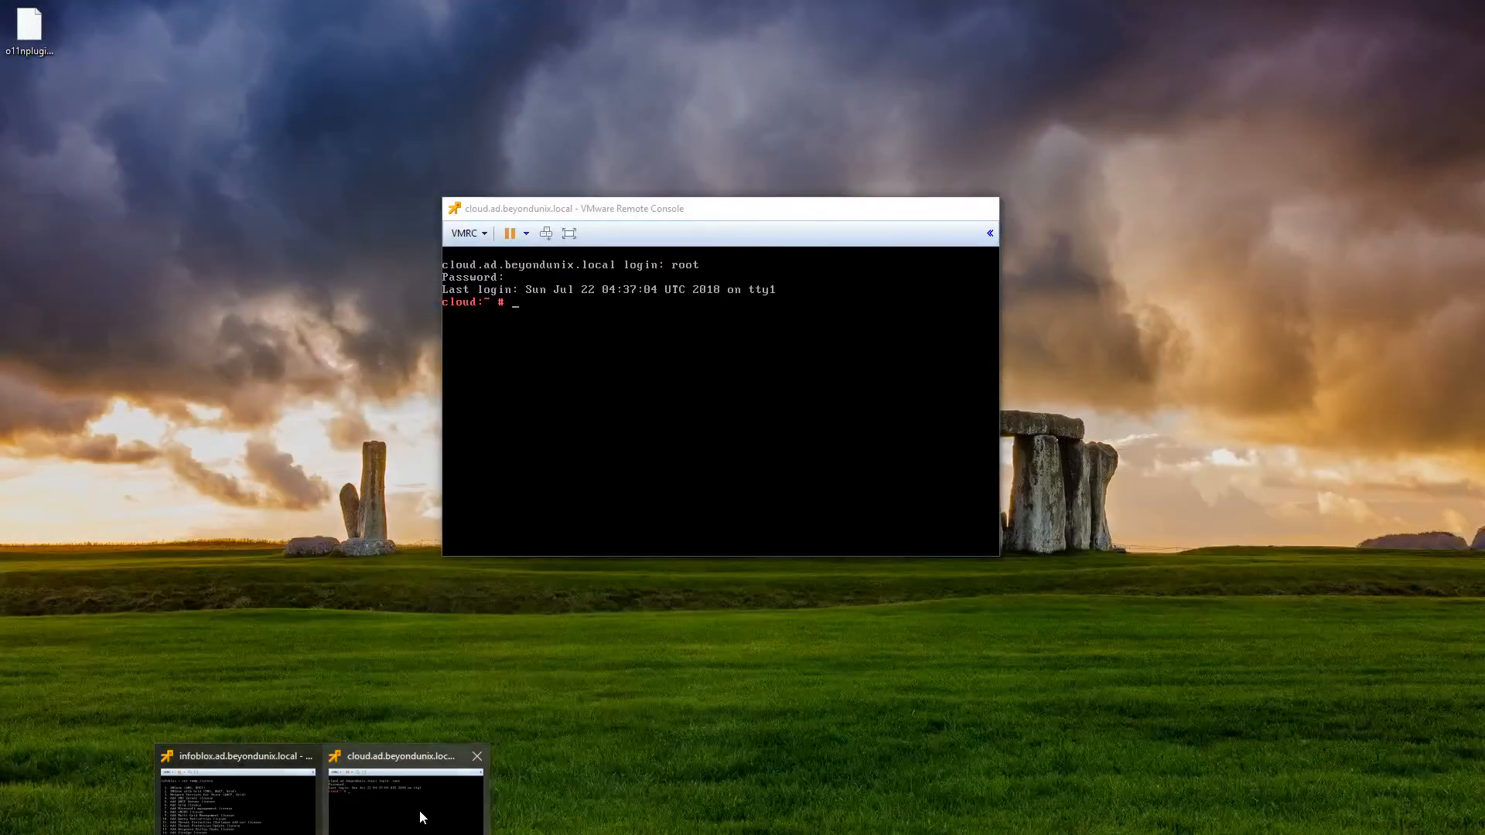
left_click(419, 810)
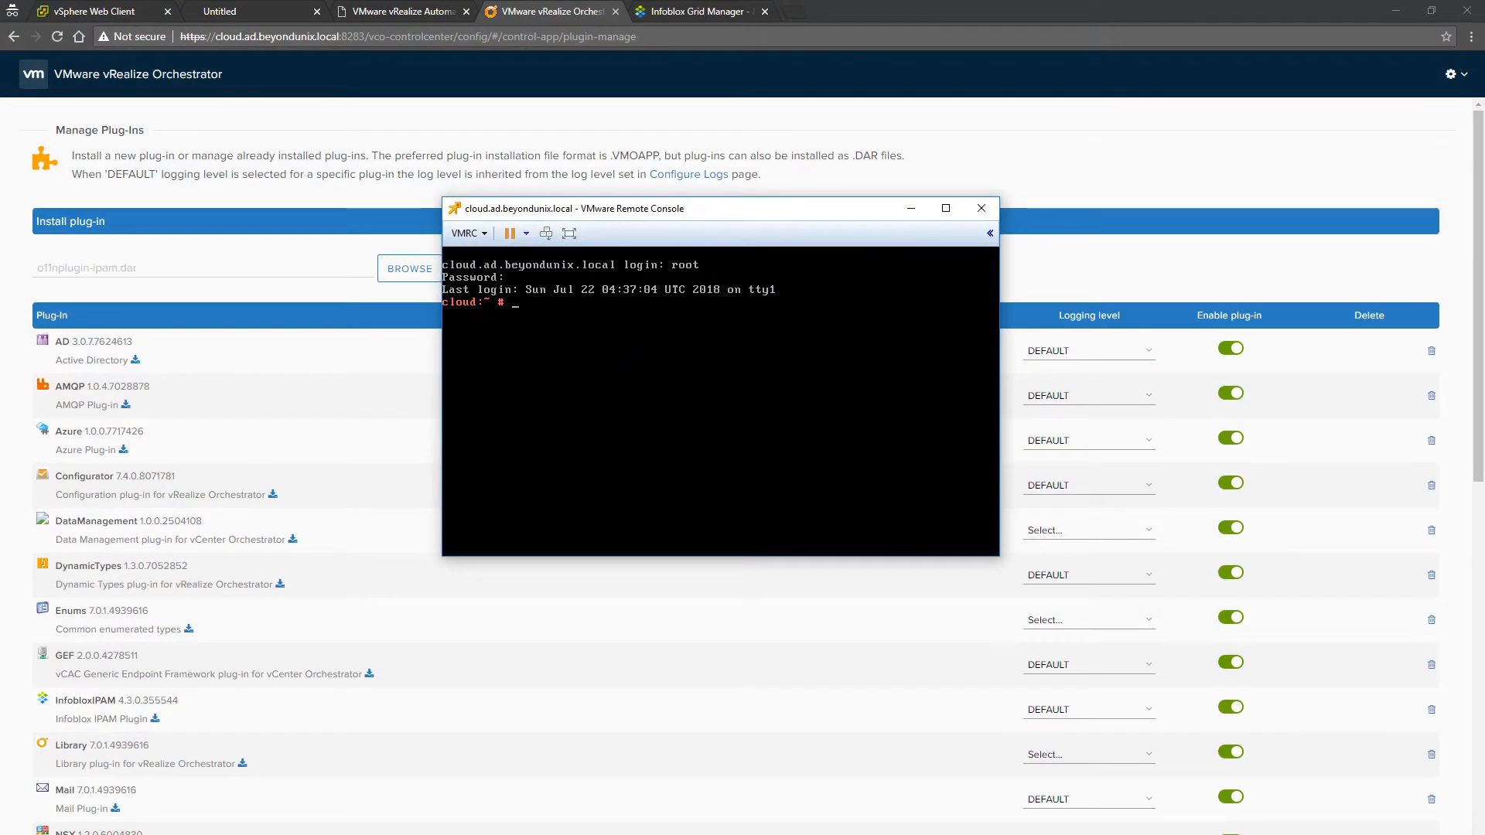
type("service vco-server restart")
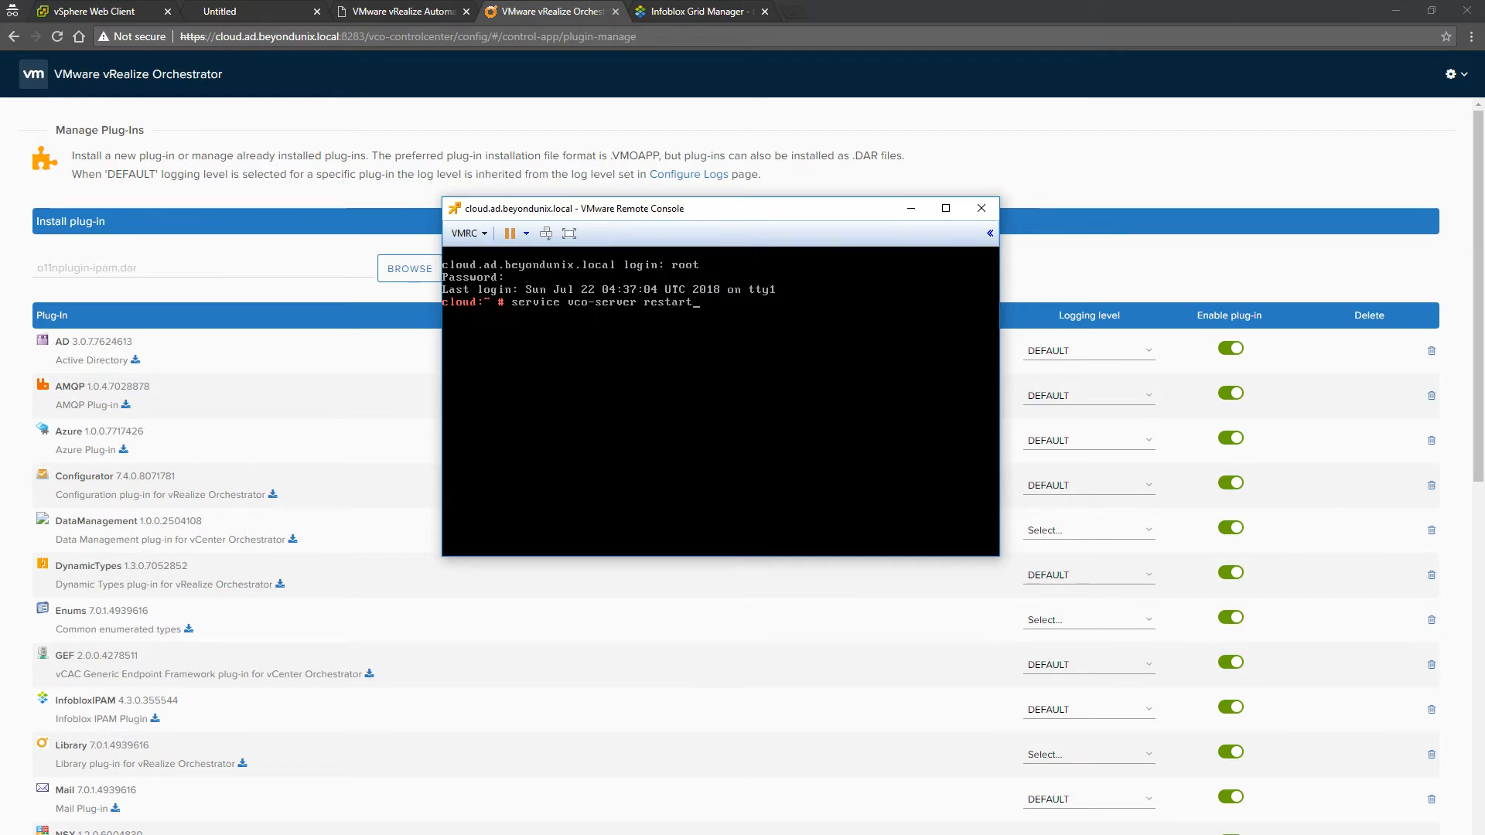
key("BackSpace")
key("BackSpace")
key("BackSpace")
key("BackSpace")
key("BackSpace")
key("BackSpace")
key("BackSpace")
key("BackSpace")
key("BackSpace")
key("BackSpace")
key("BackSpace")
key("BackSpace")
key("BackSpace")
key("BackSpace")
key("BackSpace")
type("-configurator restart")
key("BackSpace")
key("BackSpace")
key("BackSpace")
key("BackSpace")
key("BackSpace")
key("BackSpace")
key("BackSpace")
key("BackSpace")
key("BackSpace")
key("BackSpace")
key("BackSpace")
key("BackSpace")
key("BackSpace")
key("BackSpace")
key("BackSpace")
key("BackSpace")
key("BackSpace")
key("BackSpace")
key("BackSpace")
key("BackSpace")
left_click(914, 211)
- Launch the vRealize Orchestrator Client from the appliance page and log in with the administrator password
left_click(424, 11)
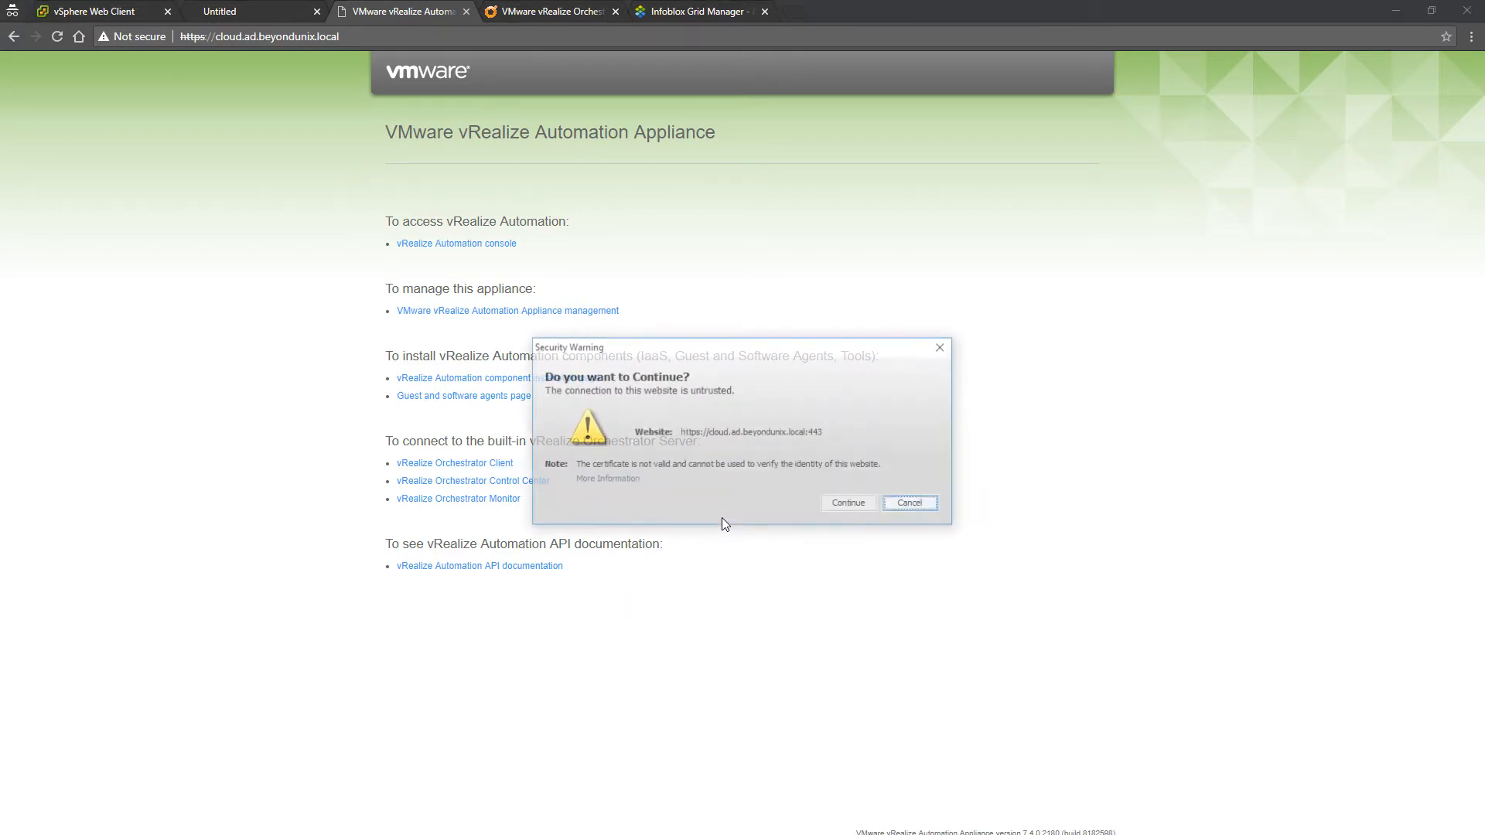
left_click(850, 504)
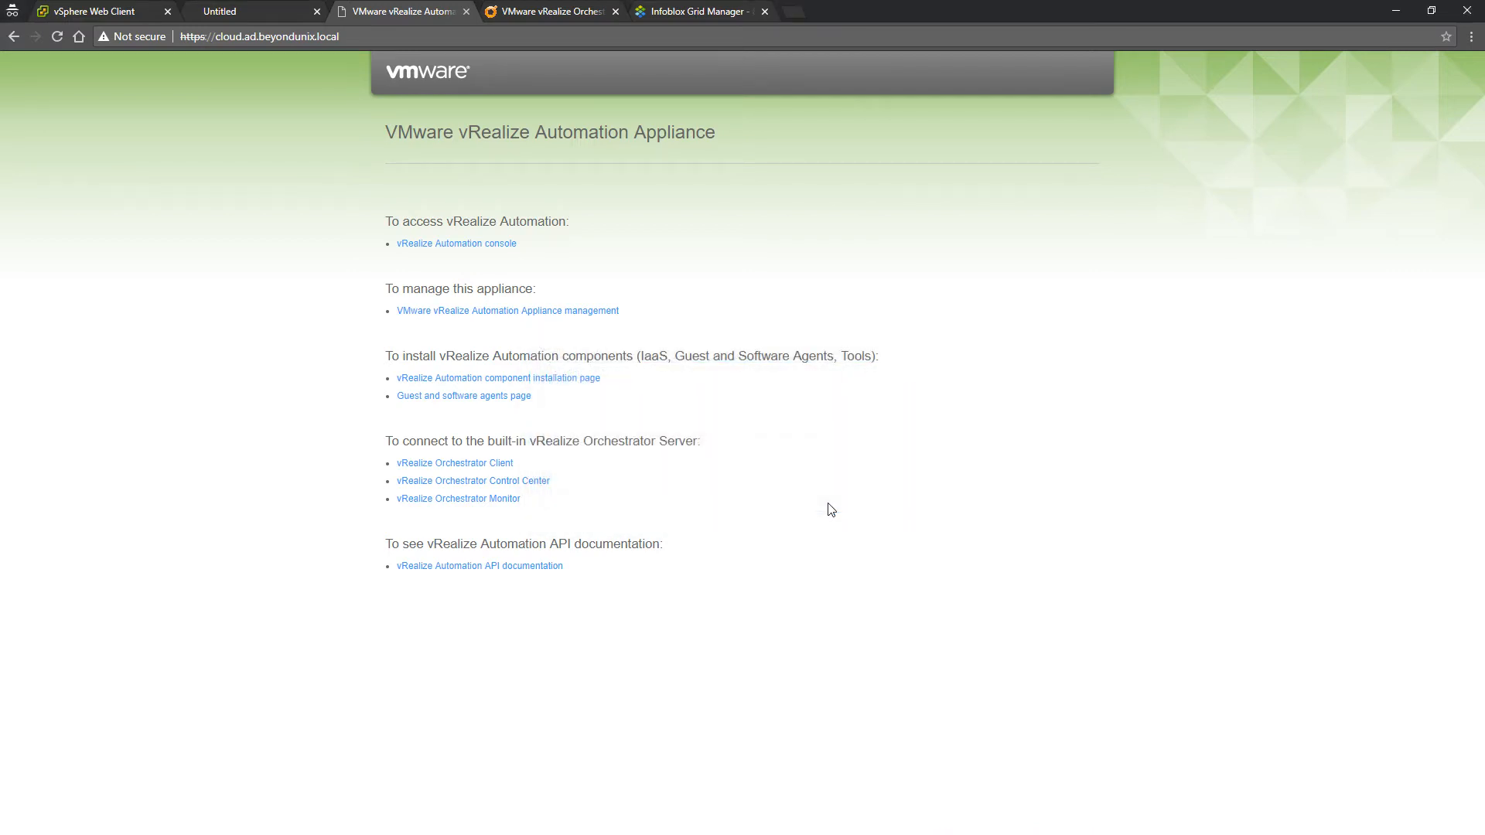
left_click(669, 539)
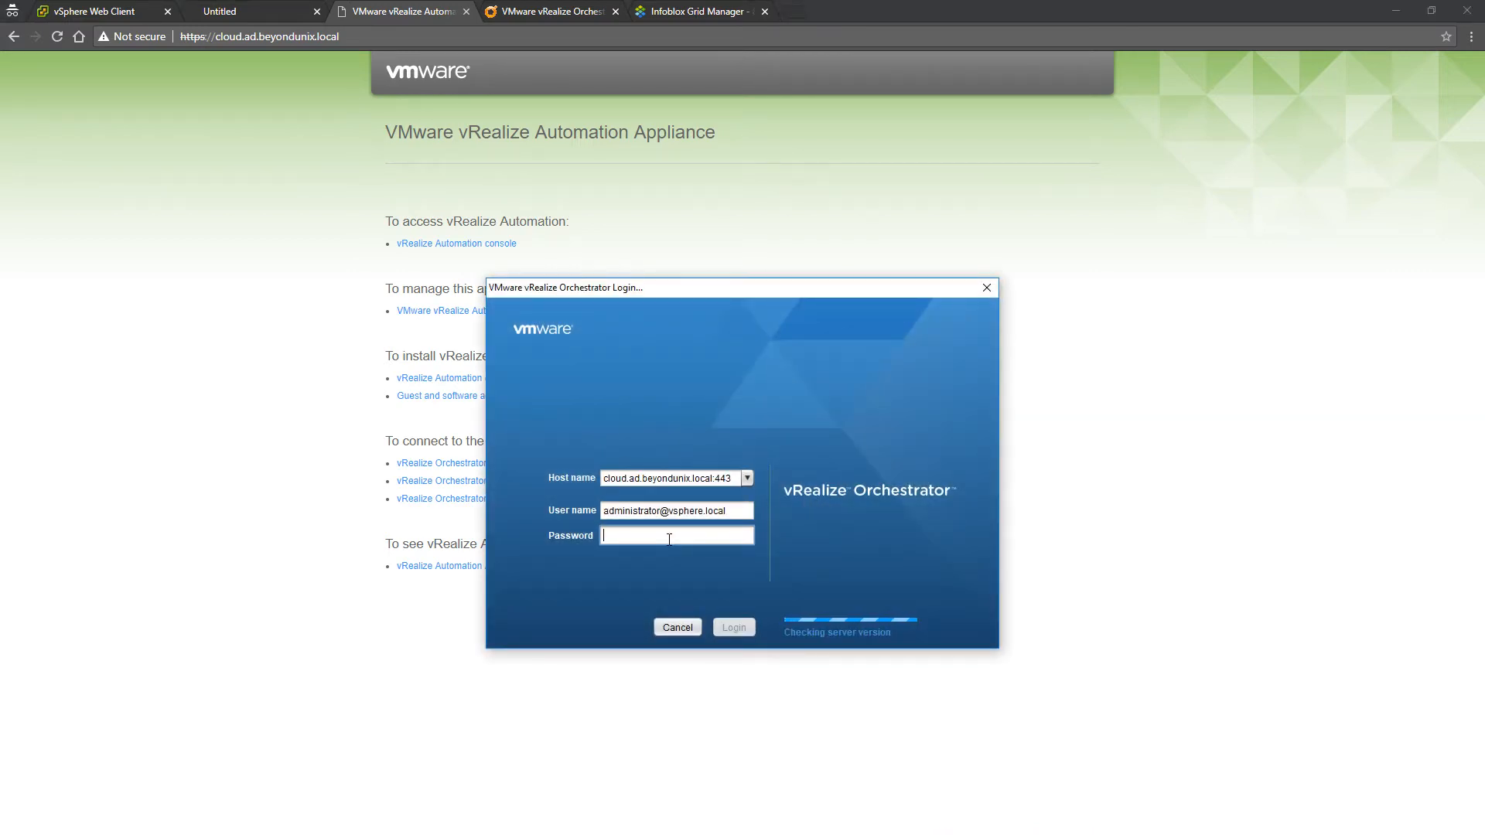
type("********")
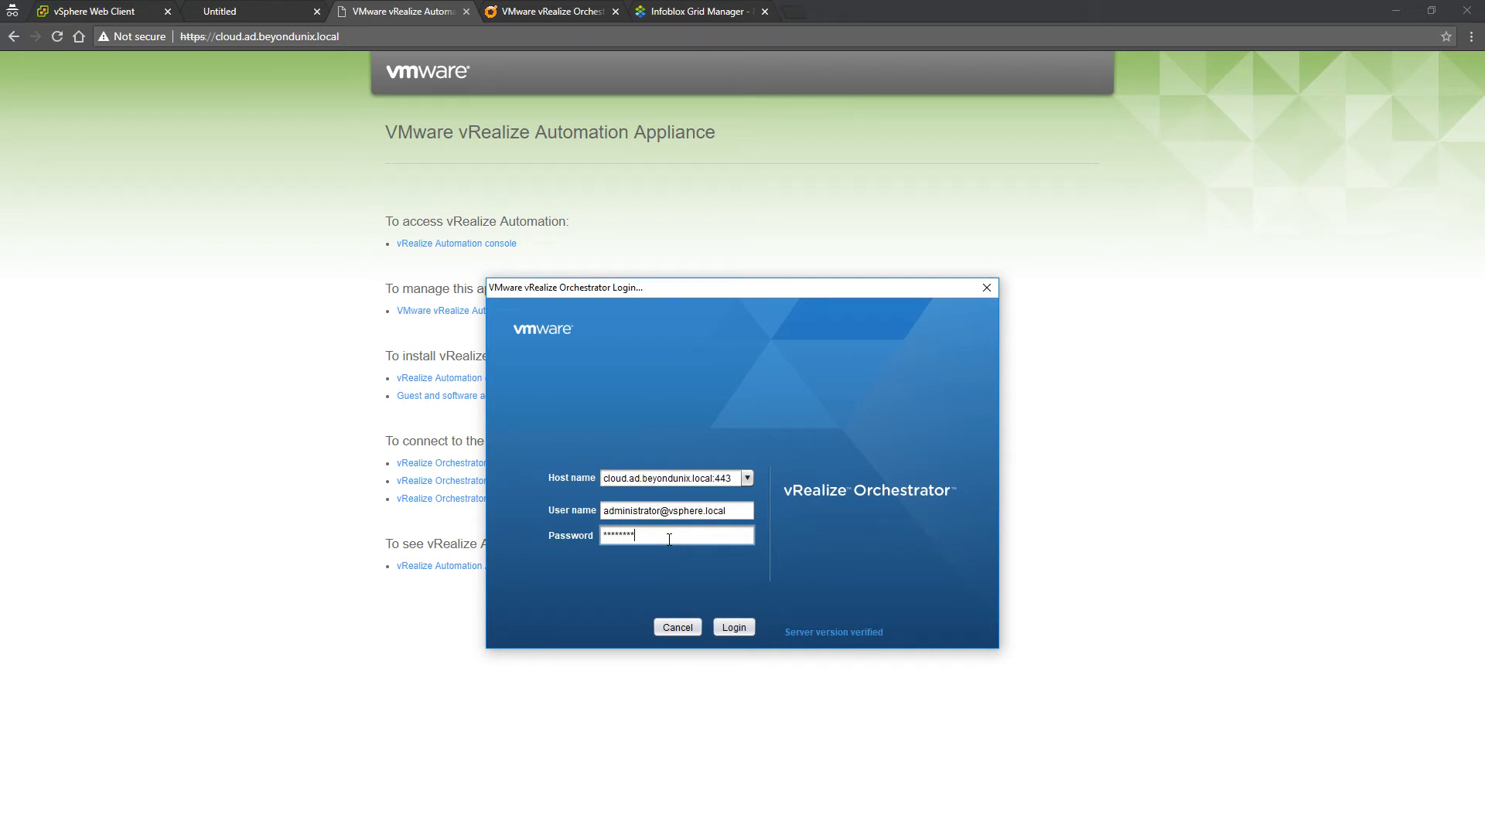
type("***")
key("Return")
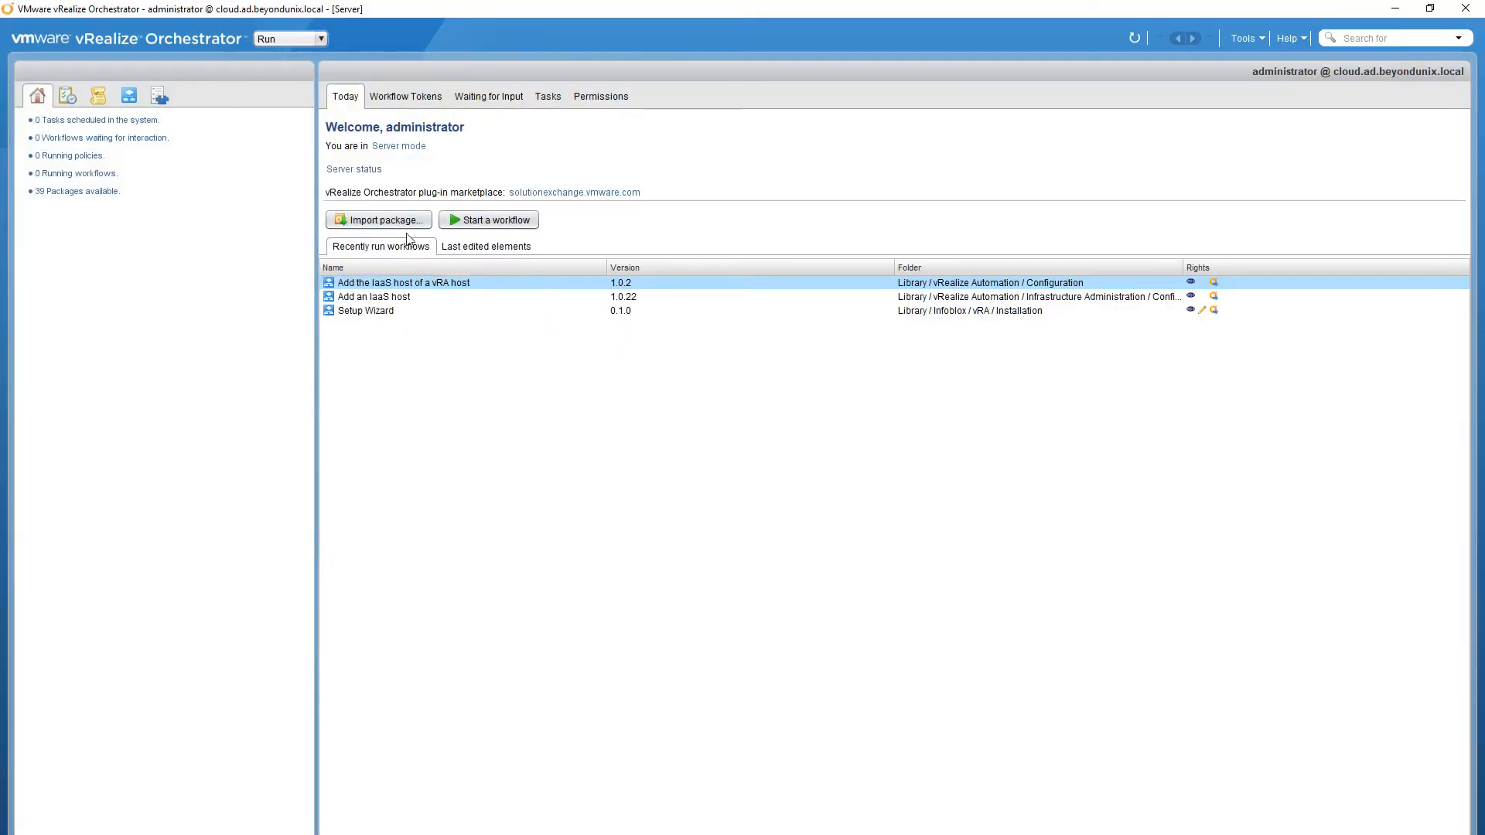
- Start the Add an IaaS host workflow under Library > vRealize Automation > Infrastructure Administration > Configuration
left_click(129, 95)
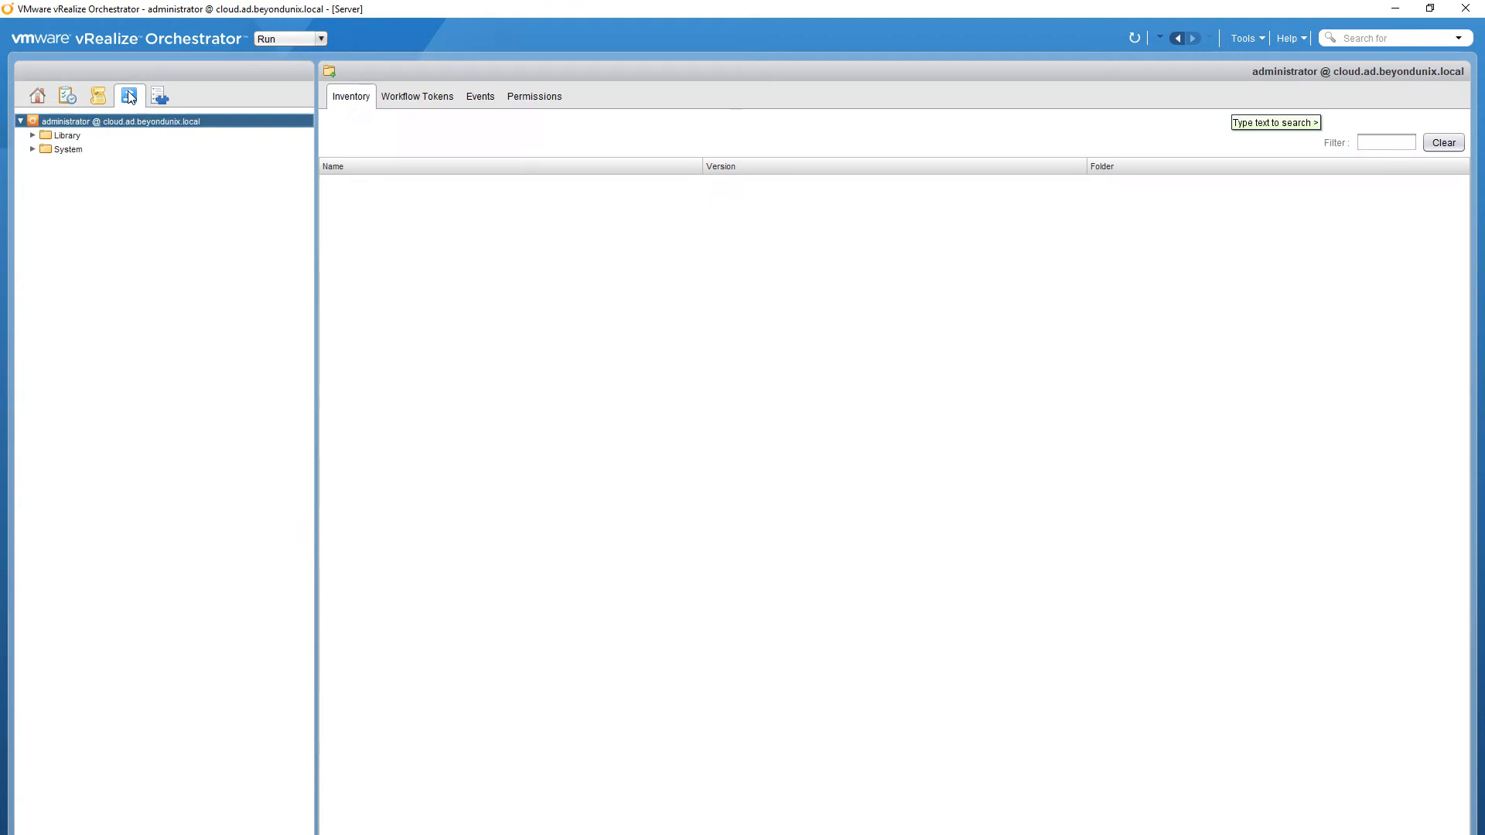
left_click(32, 136)
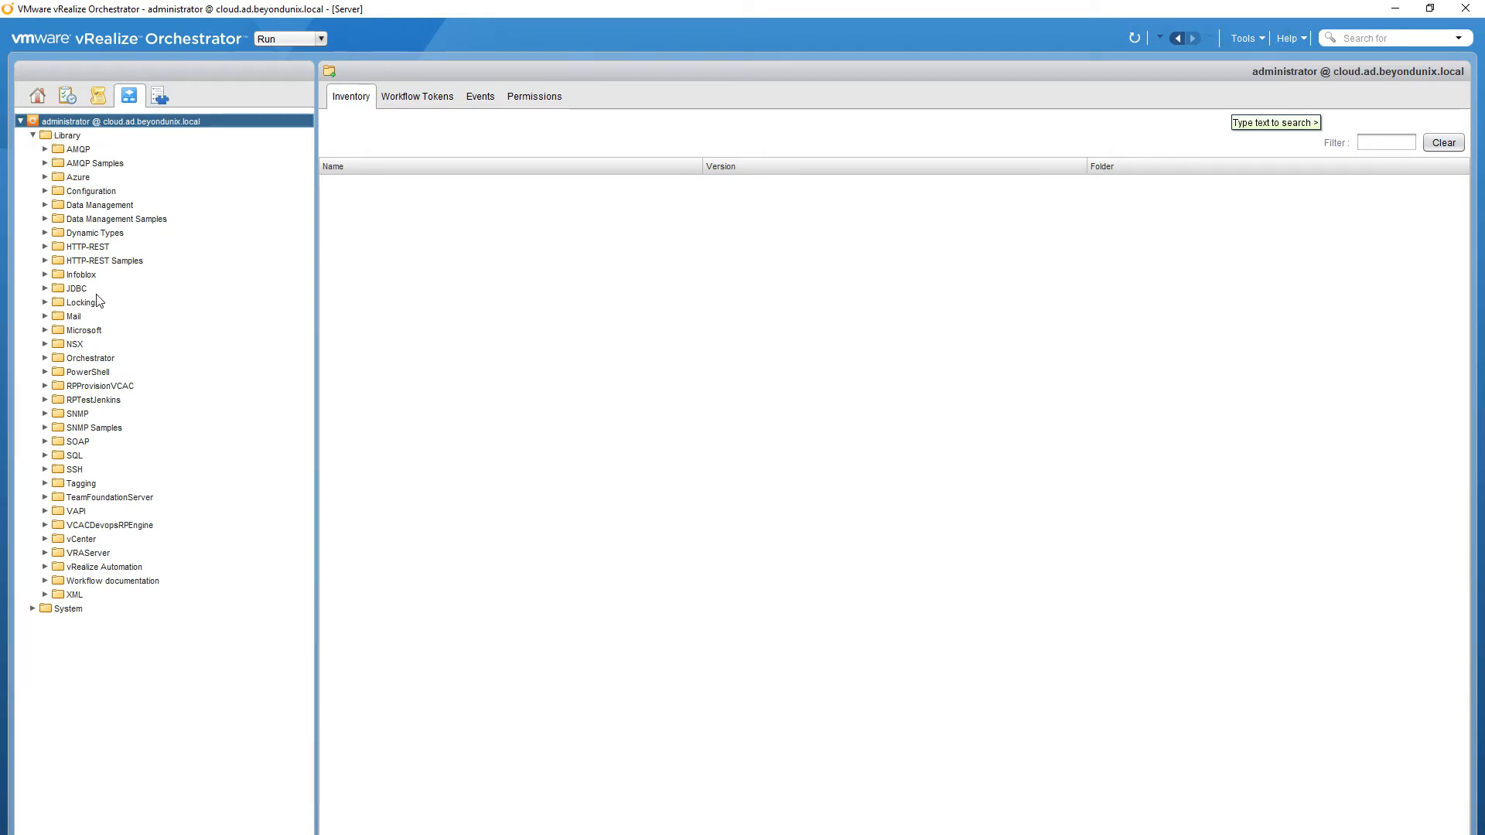
left_click(45, 568)
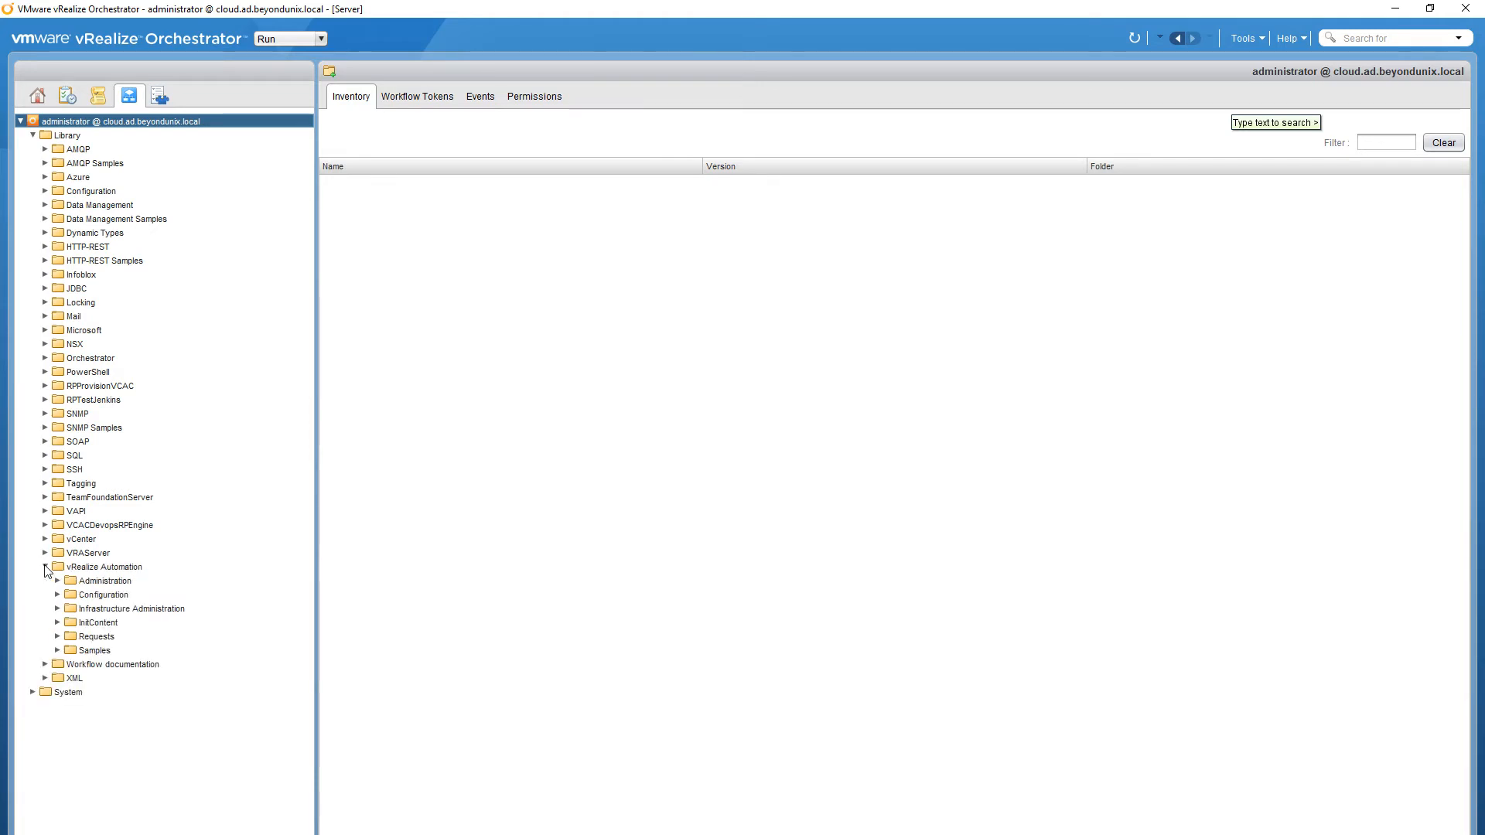
left_click(58, 608)
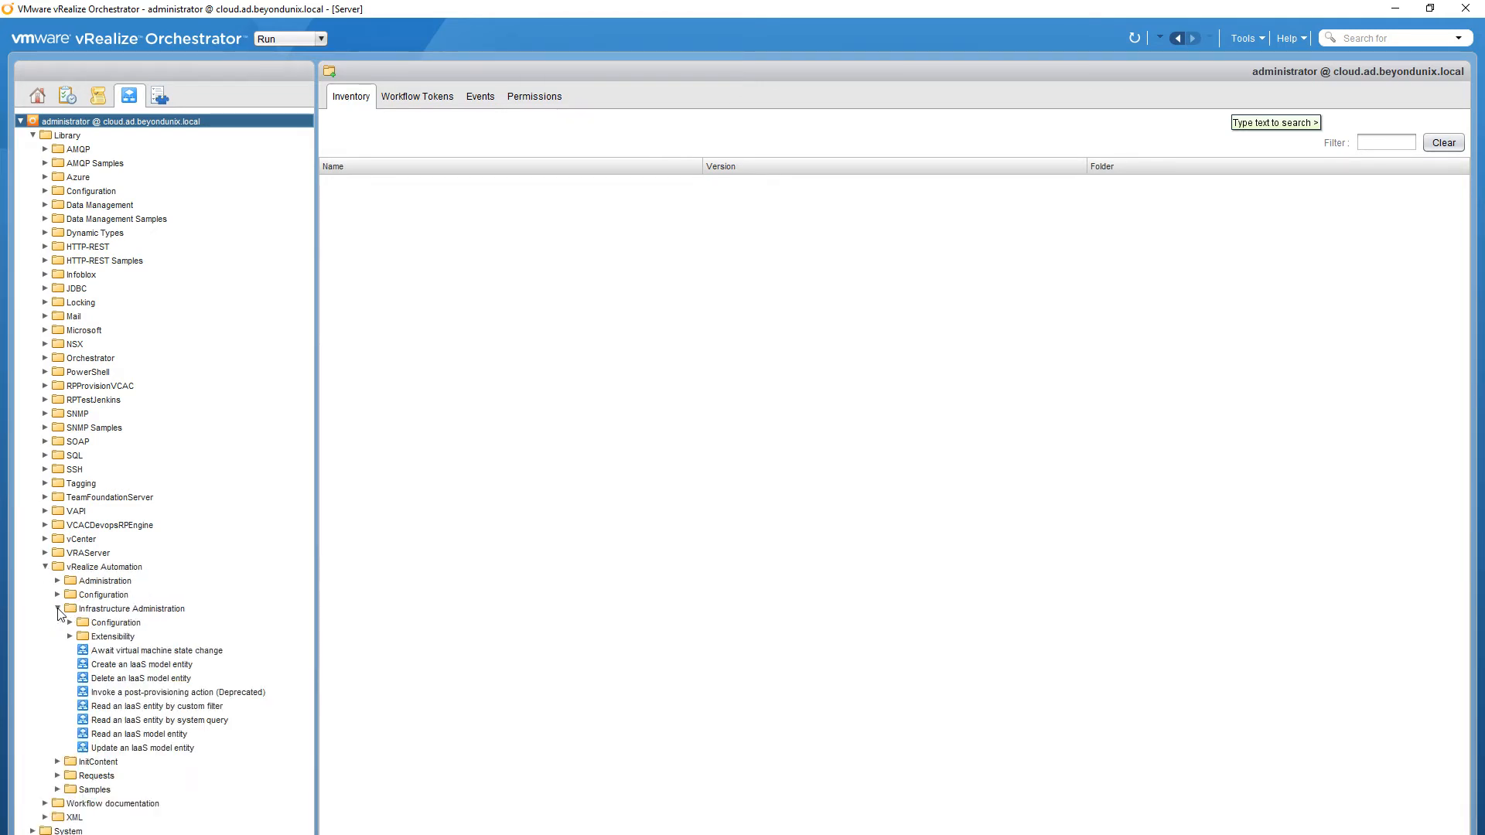
left_click(70, 623)
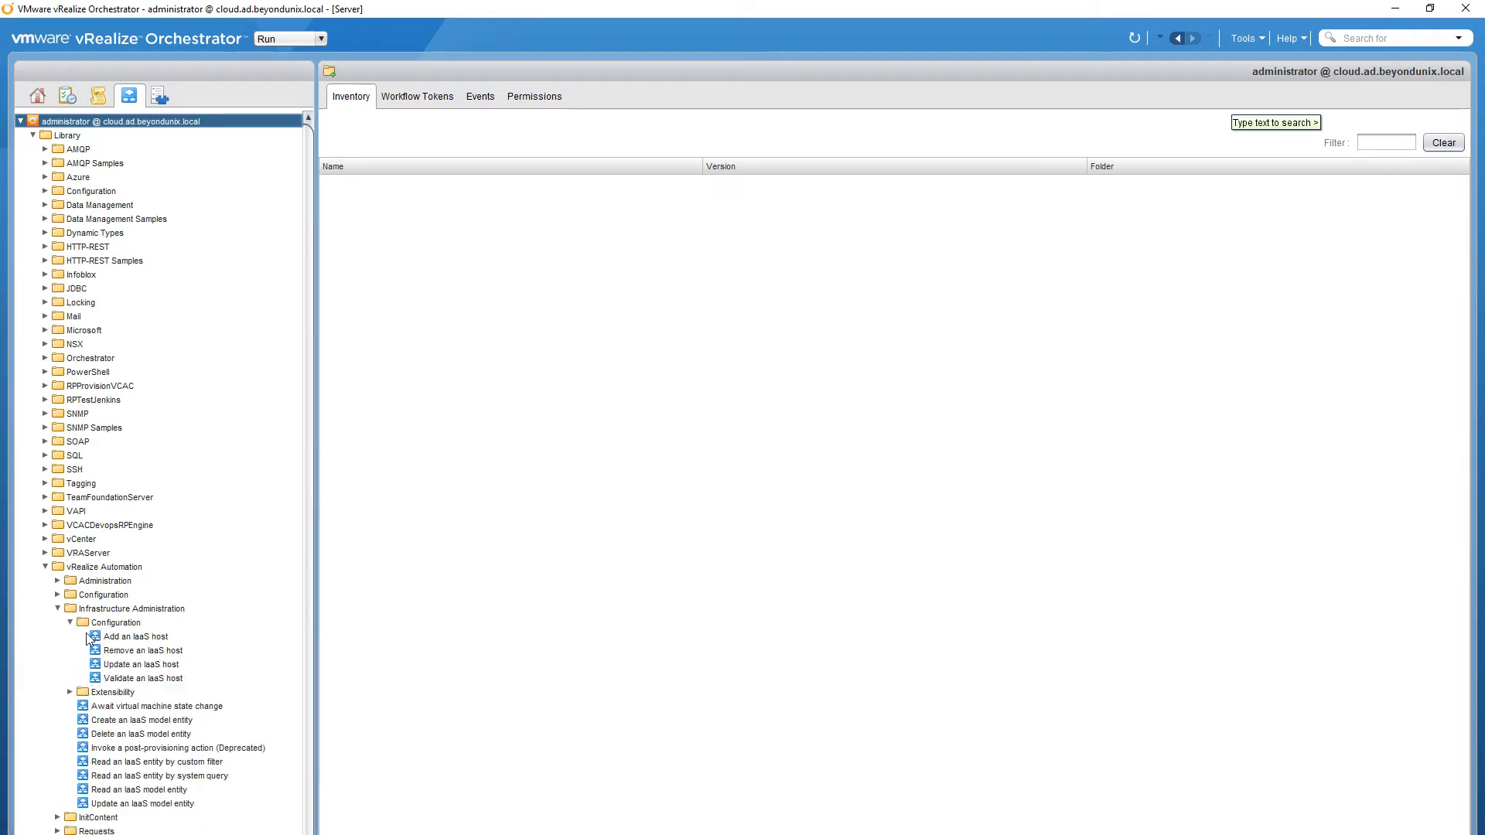
left_click(135, 637)
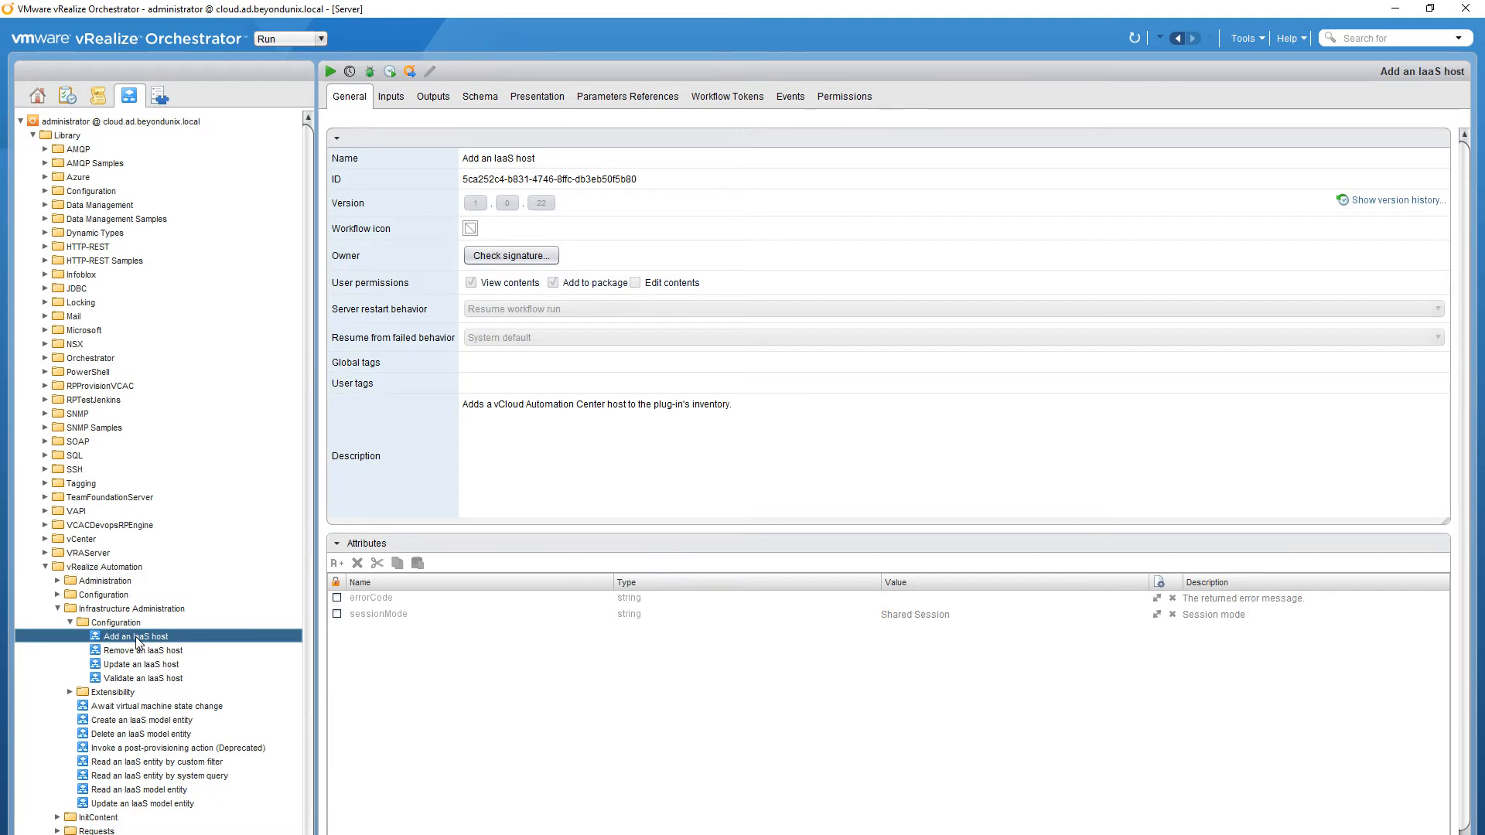
right_click(137, 641)
left_click(198, 574)
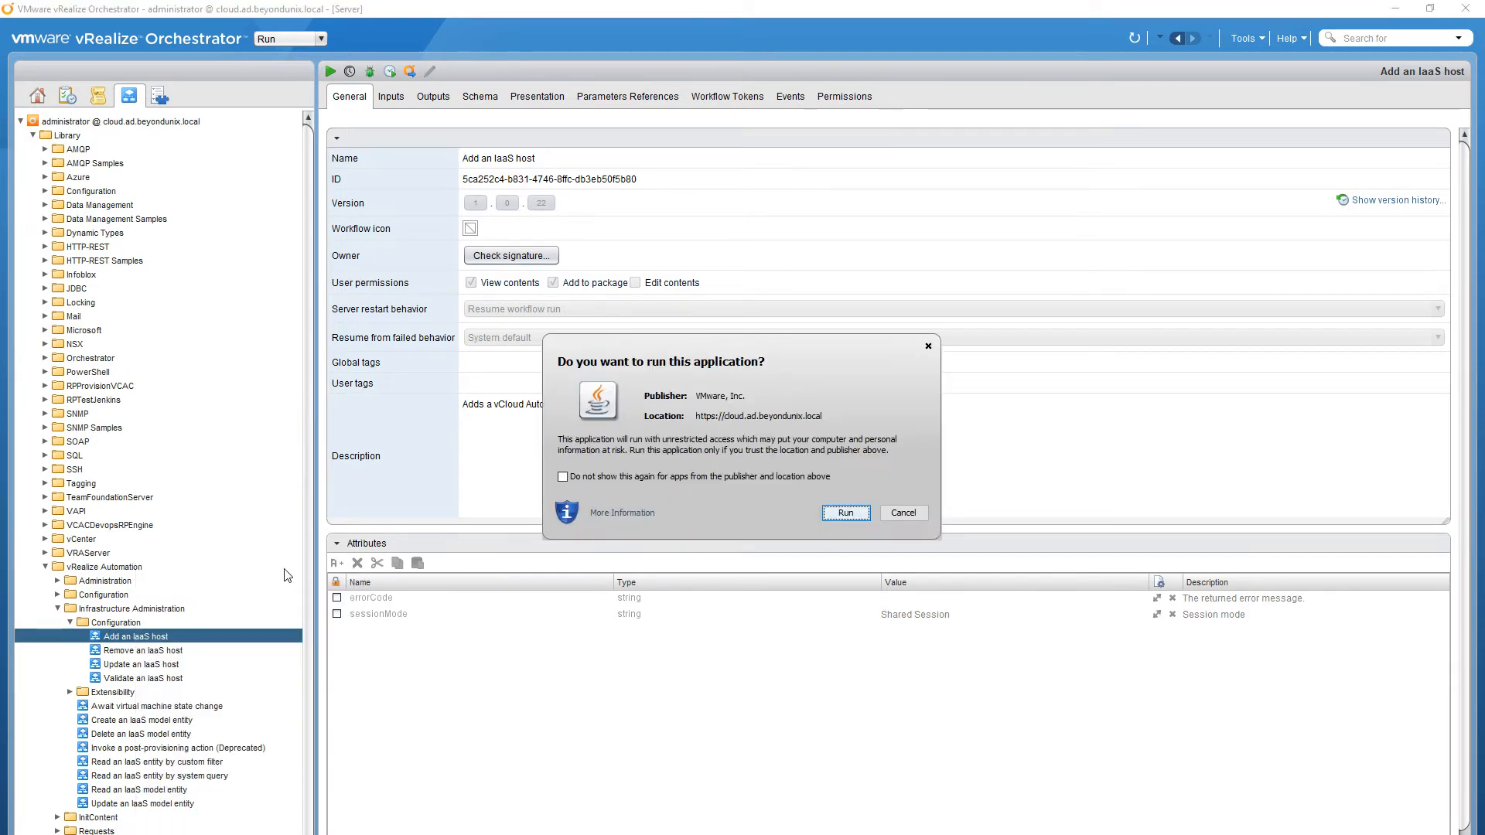
left_click(845, 513)
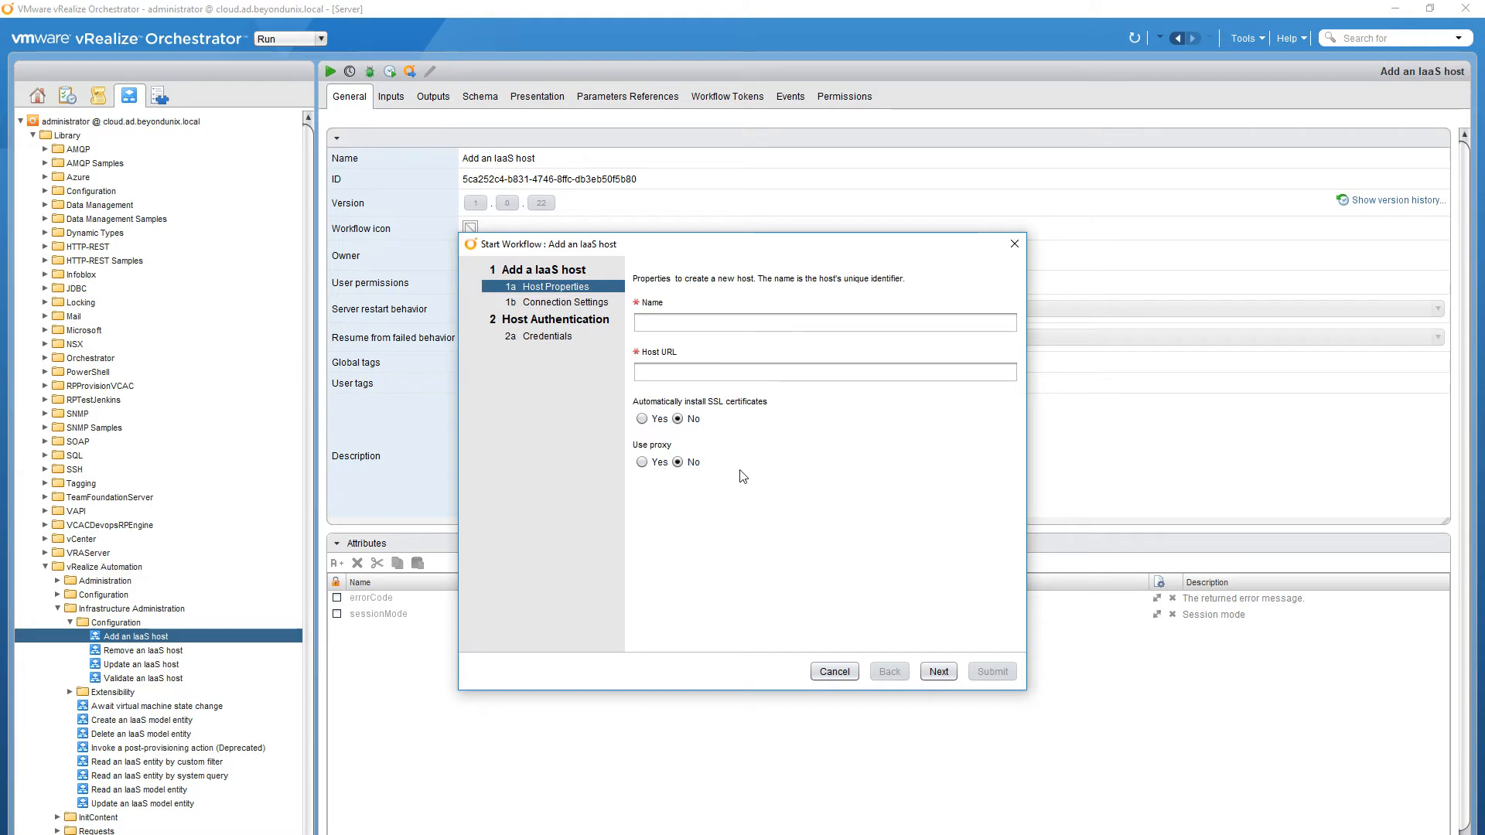
- Set the host name and host URL to vmauto-iaas.ad.beyondunix.local and enable automatic SSL certificate installation
left_click(700, 326)
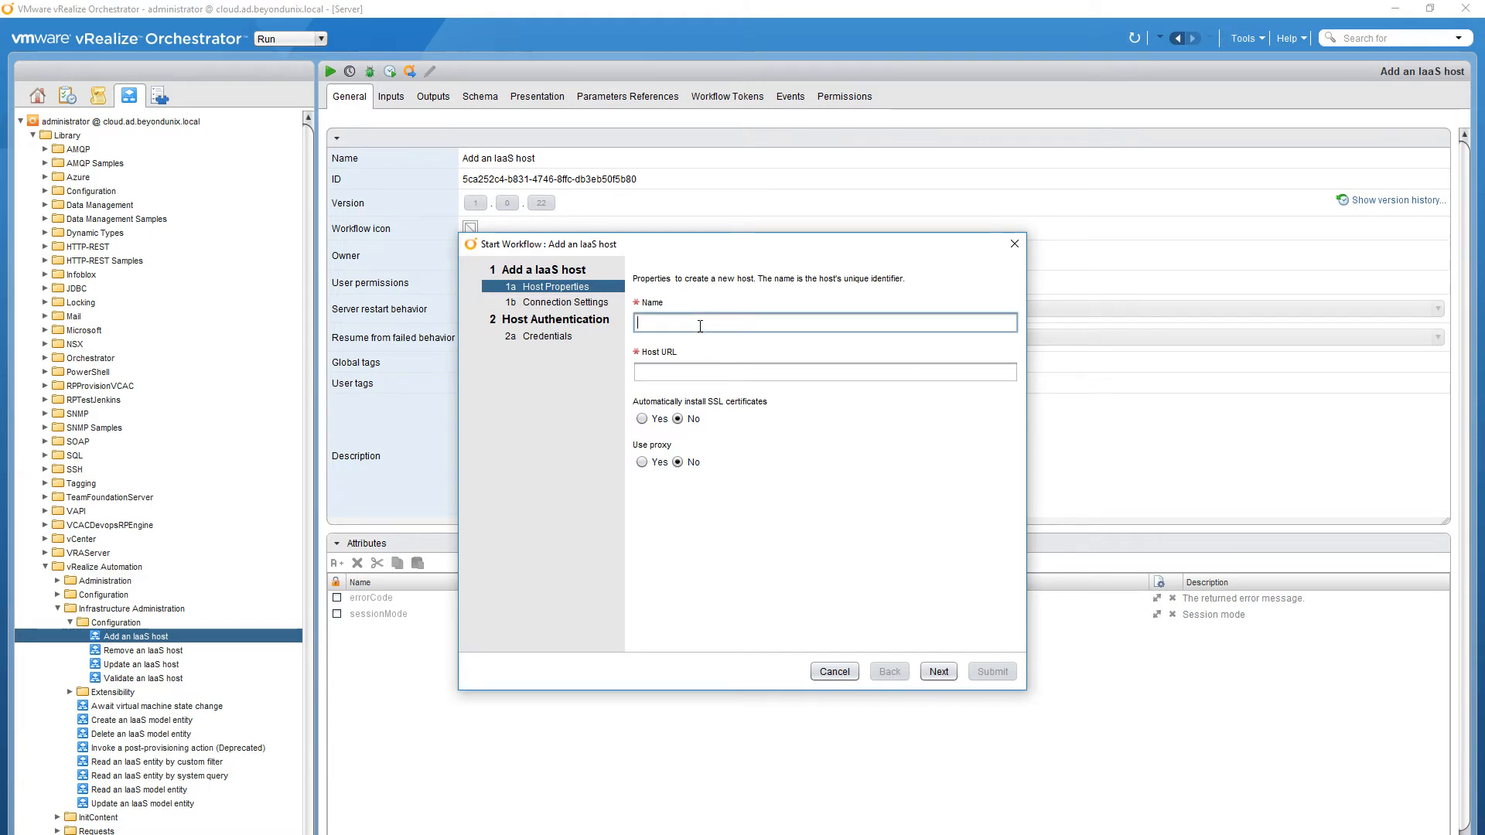
type("vmauto-iaas.ad.beyondunix.local")
key("Tab")
type("vmauto-iaas.ad.beyonduni")
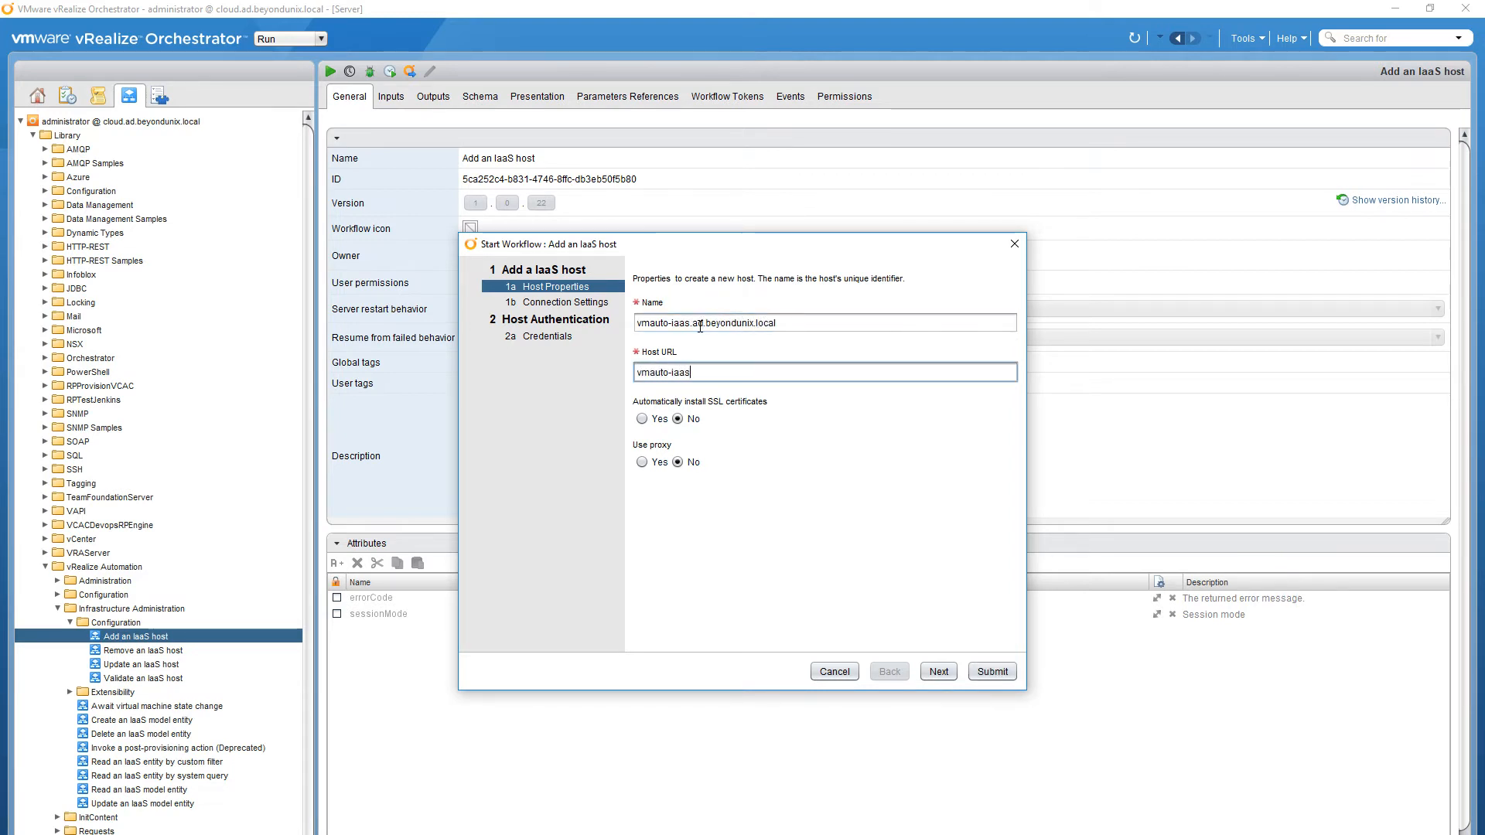
type("x.local")
left_click(643, 420)
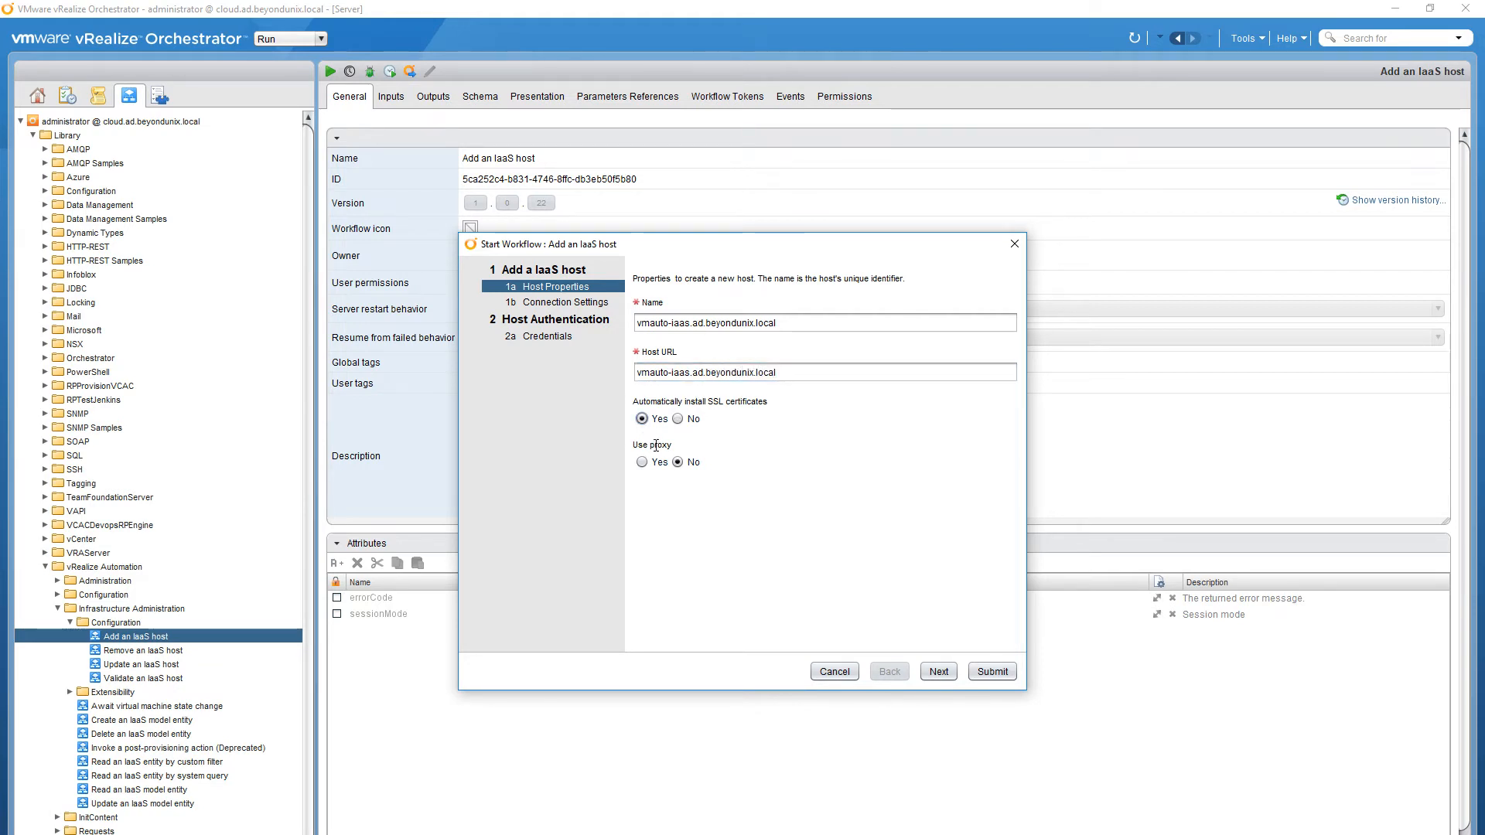
- Keep default connection settings and SSO authentication, and submit the Add an IaaS host workflow
left_click(938, 672)
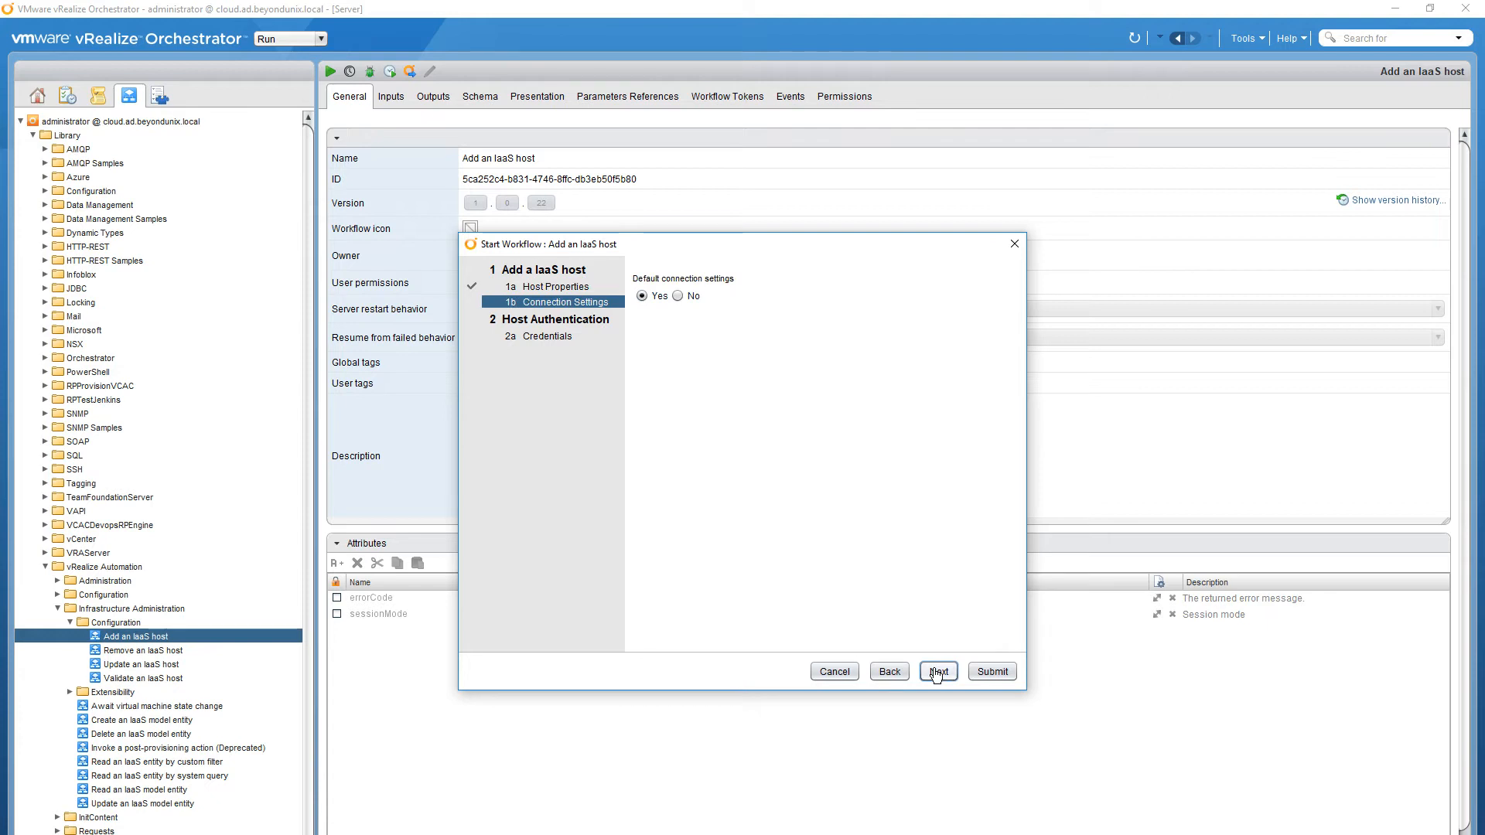
left_click(938, 673)
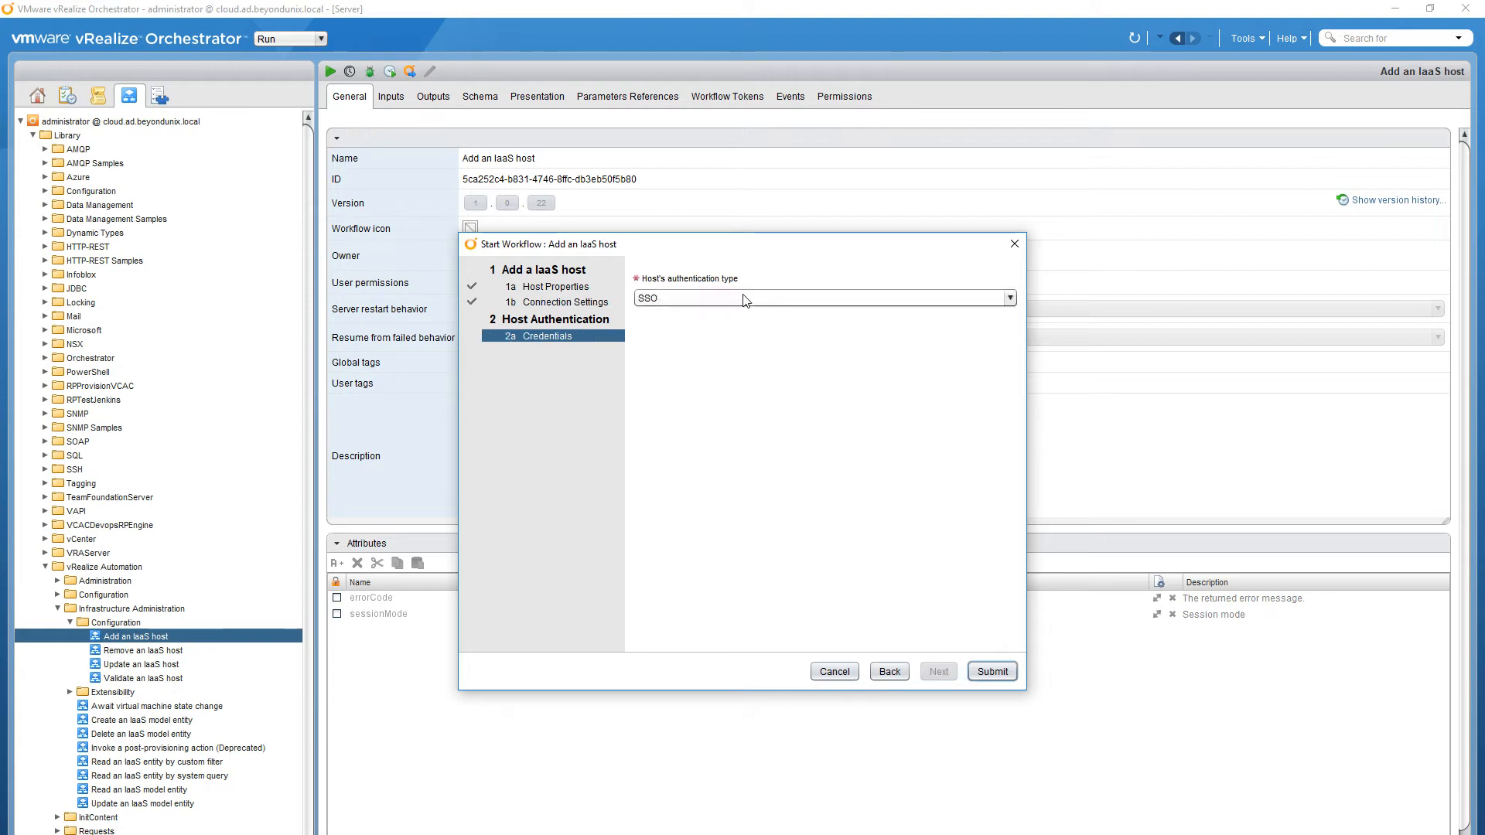
left_click(745, 298)
left_click(744, 315)
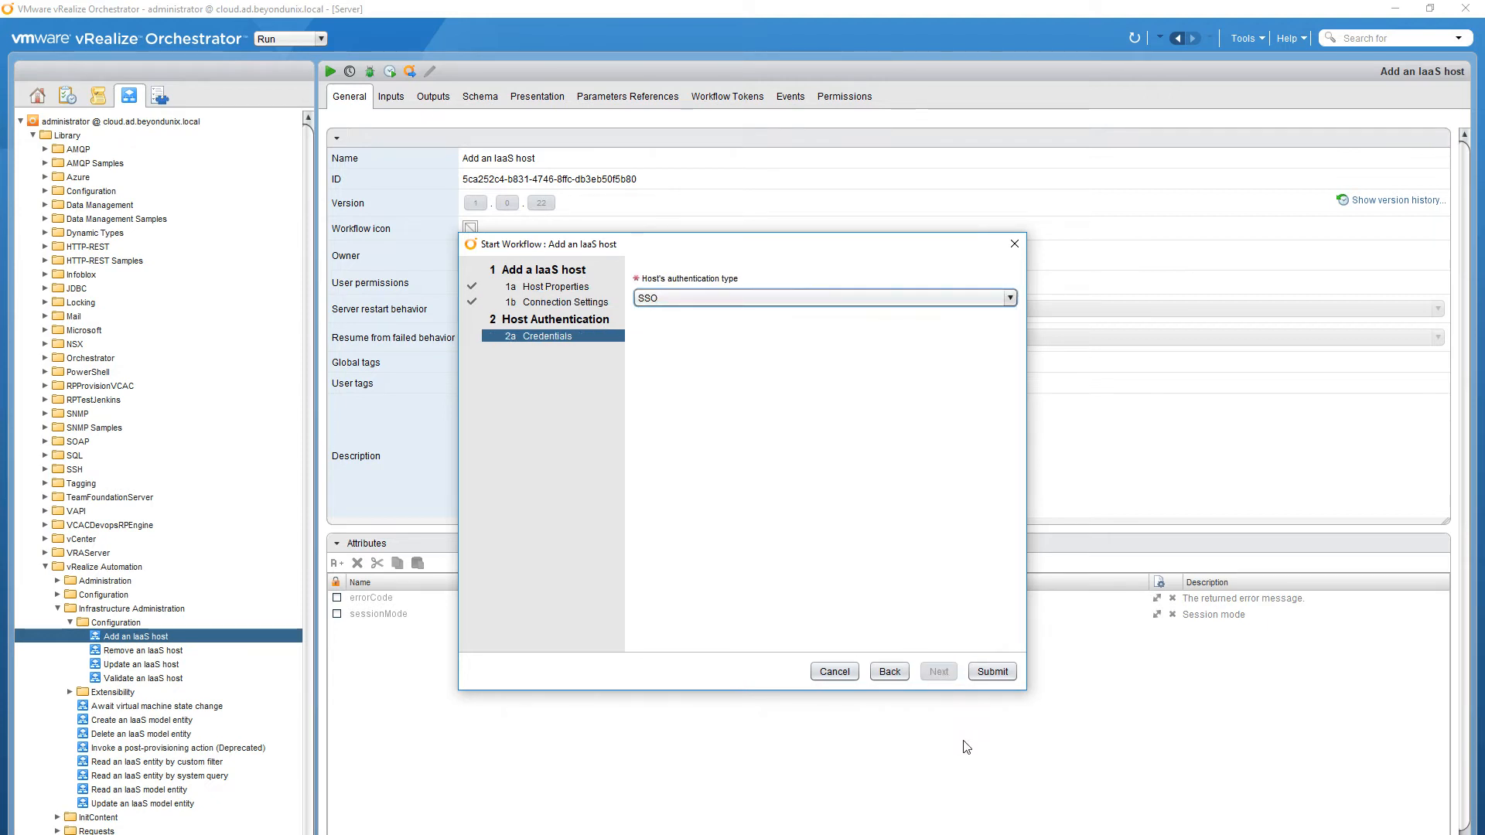
left_click(993, 672)
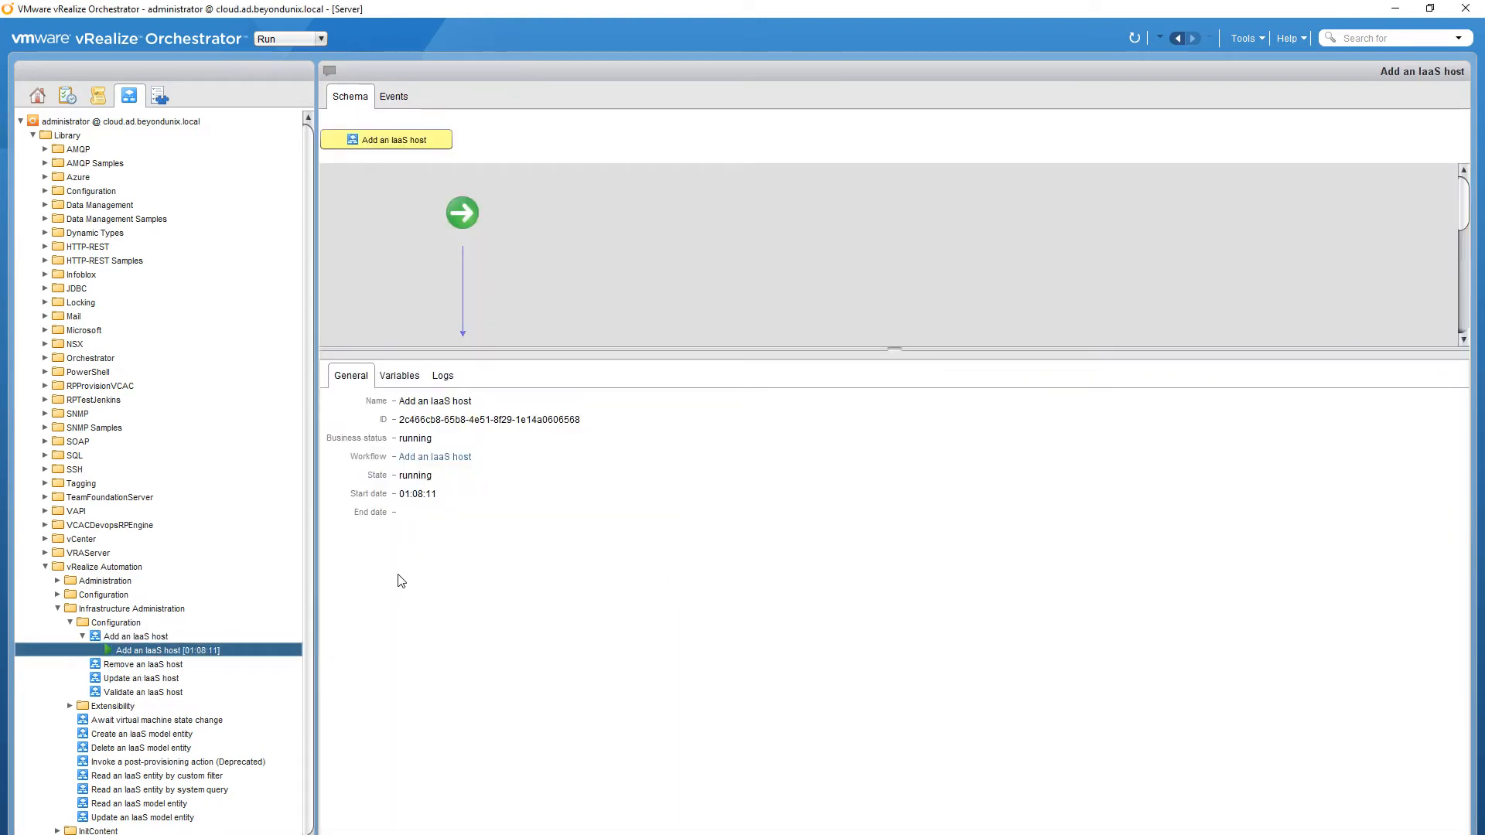
- Start the Setup Wizard workflow under Library > Infoblox > vRA > Installation
left_click_drag(605, 358, 595, 481)
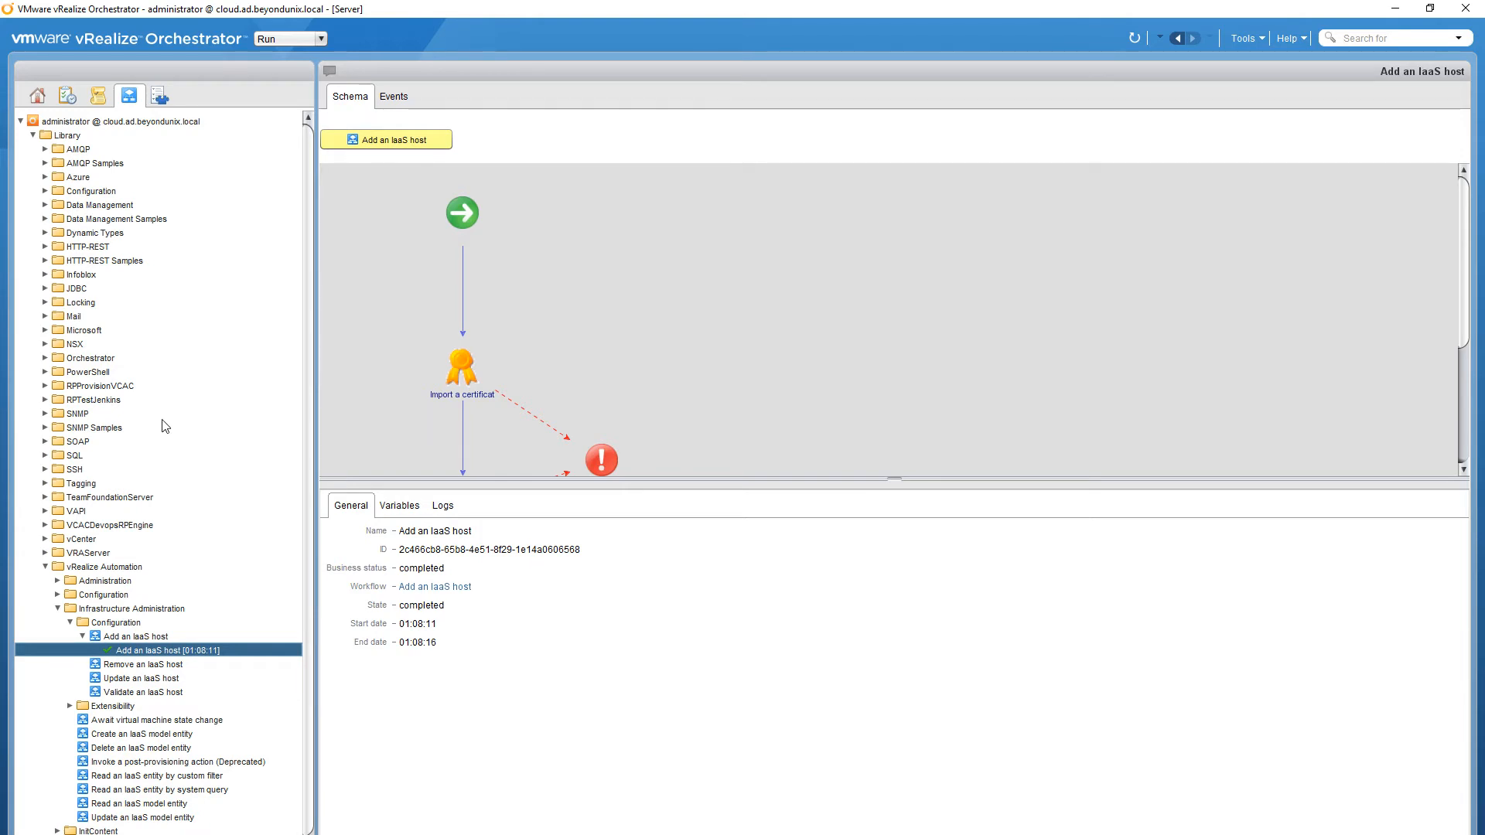
left_click(46, 567)
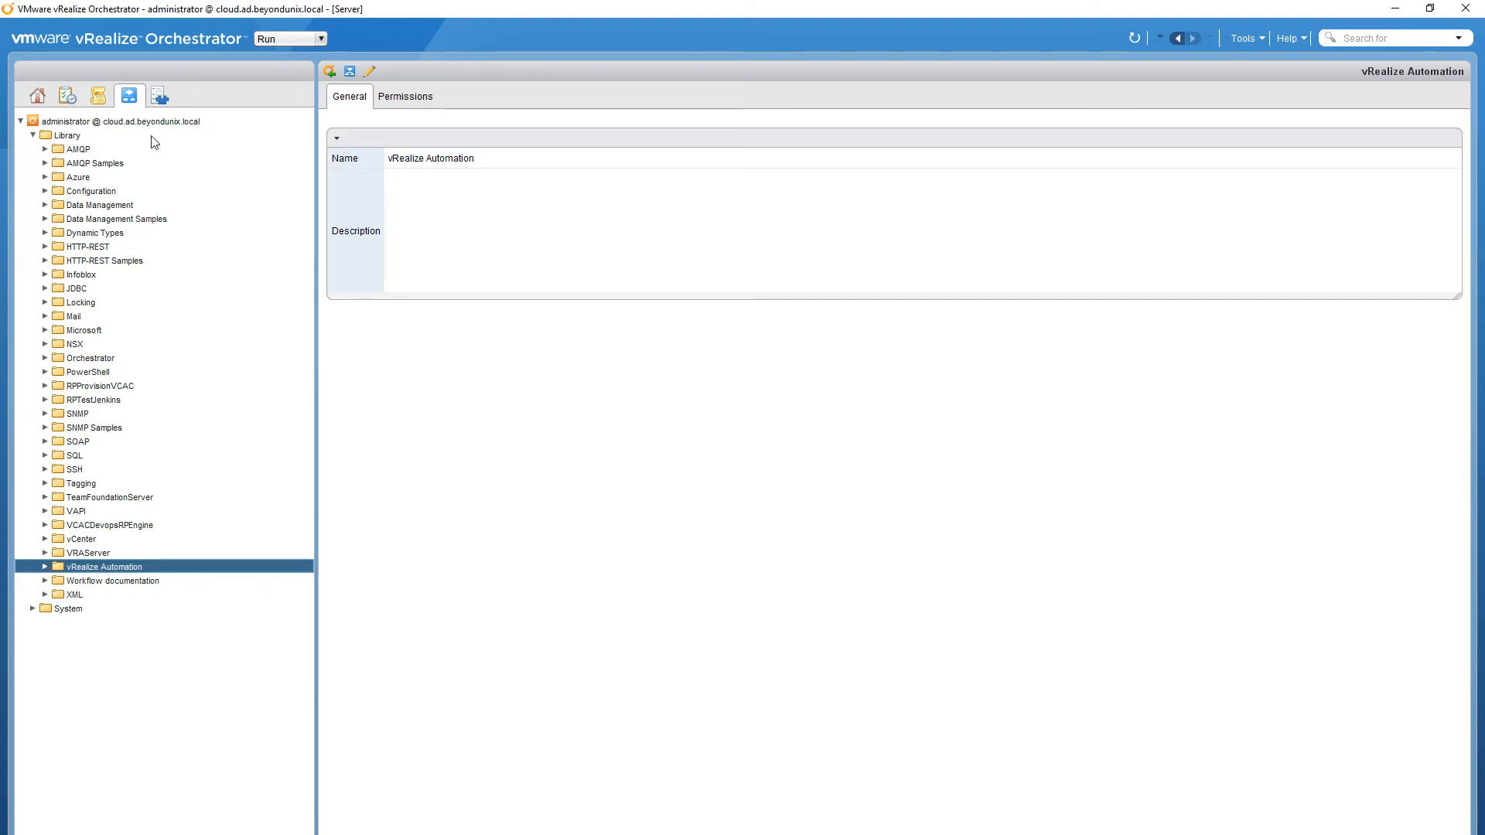
left_click(43, 276)
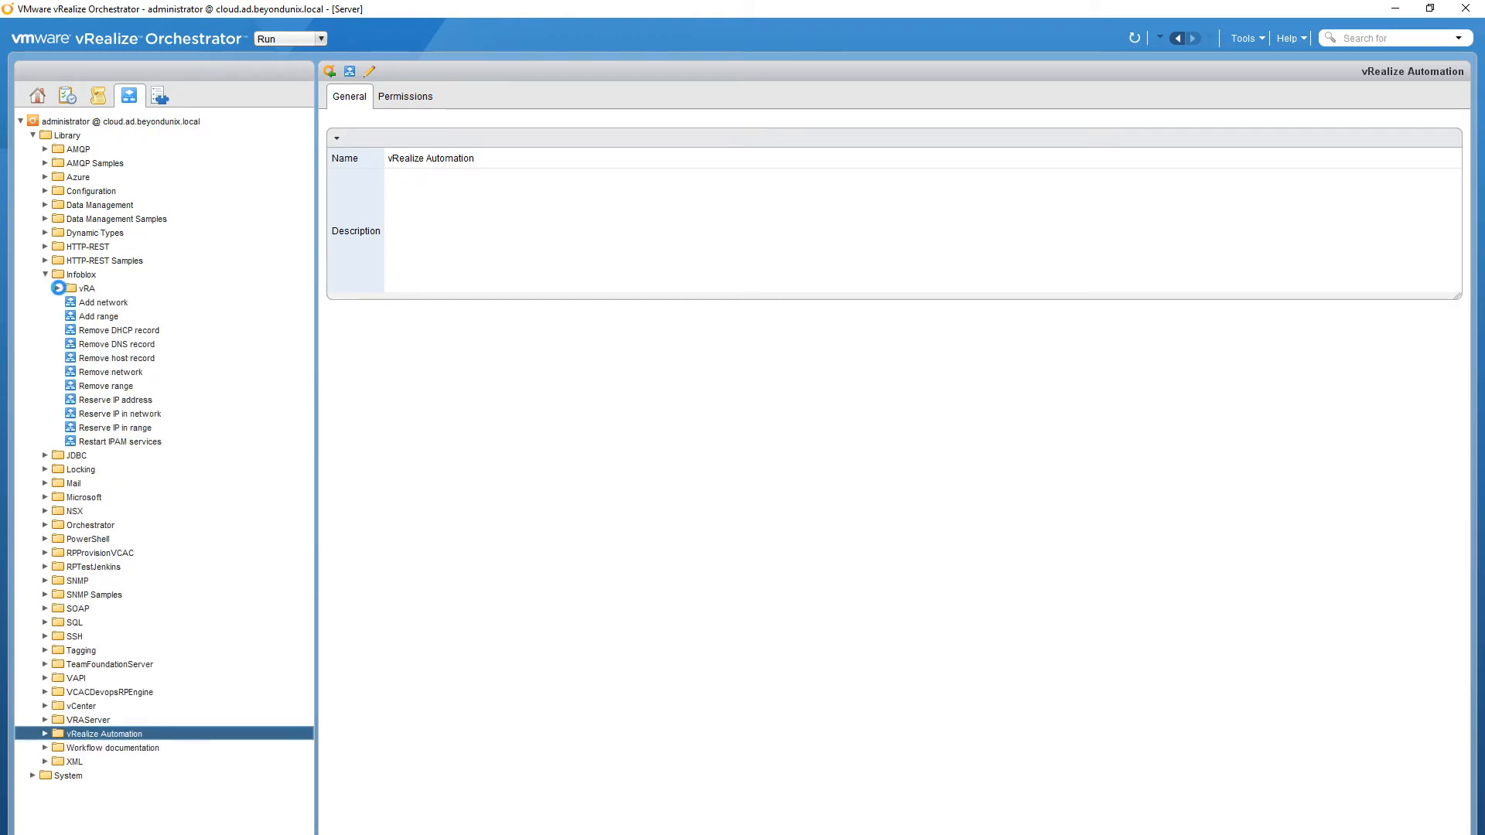
left_click(57, 288)
left_click(69, 346)
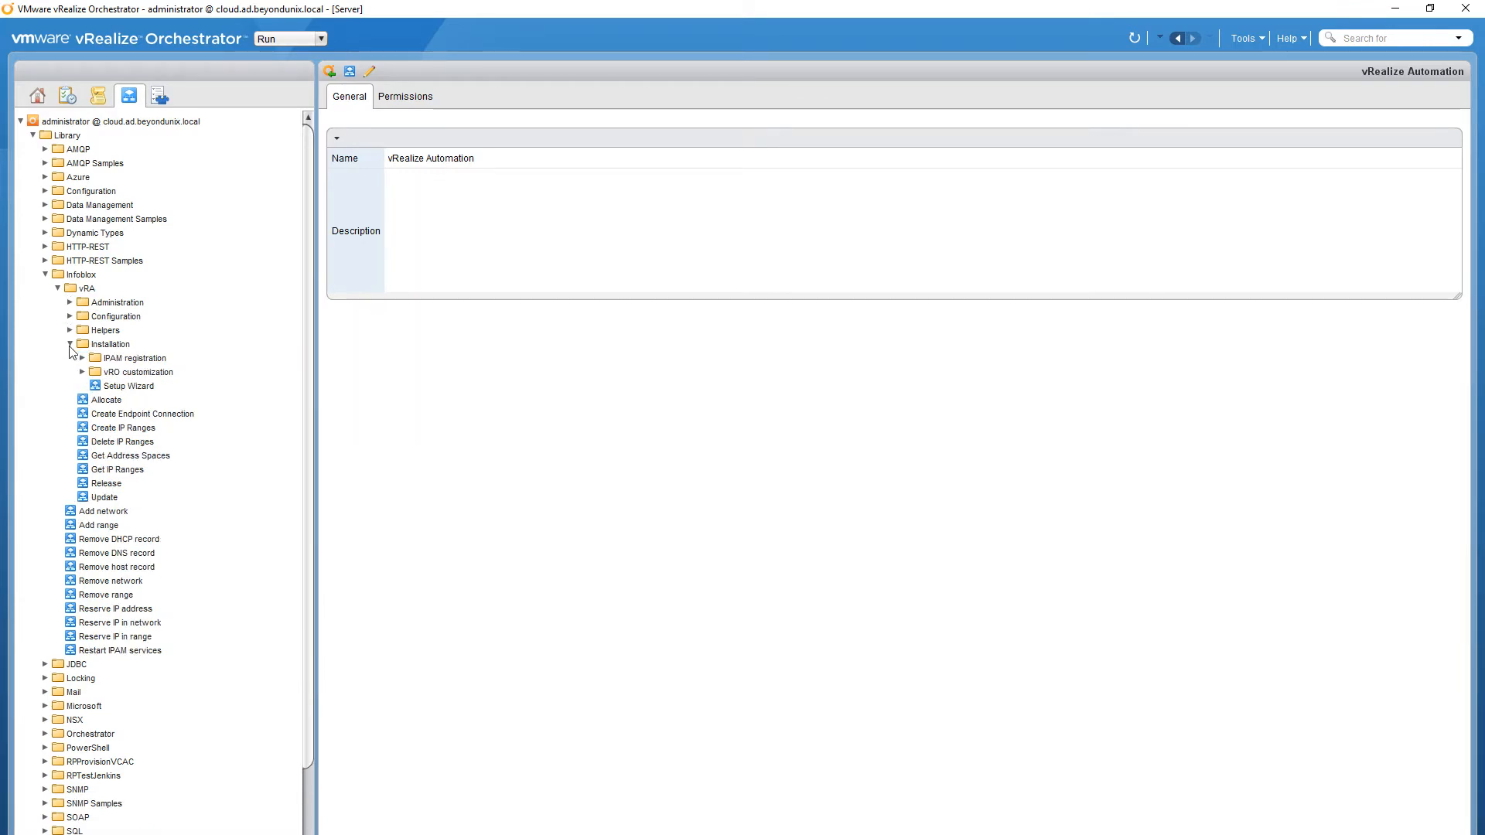
right_click(112, 387)
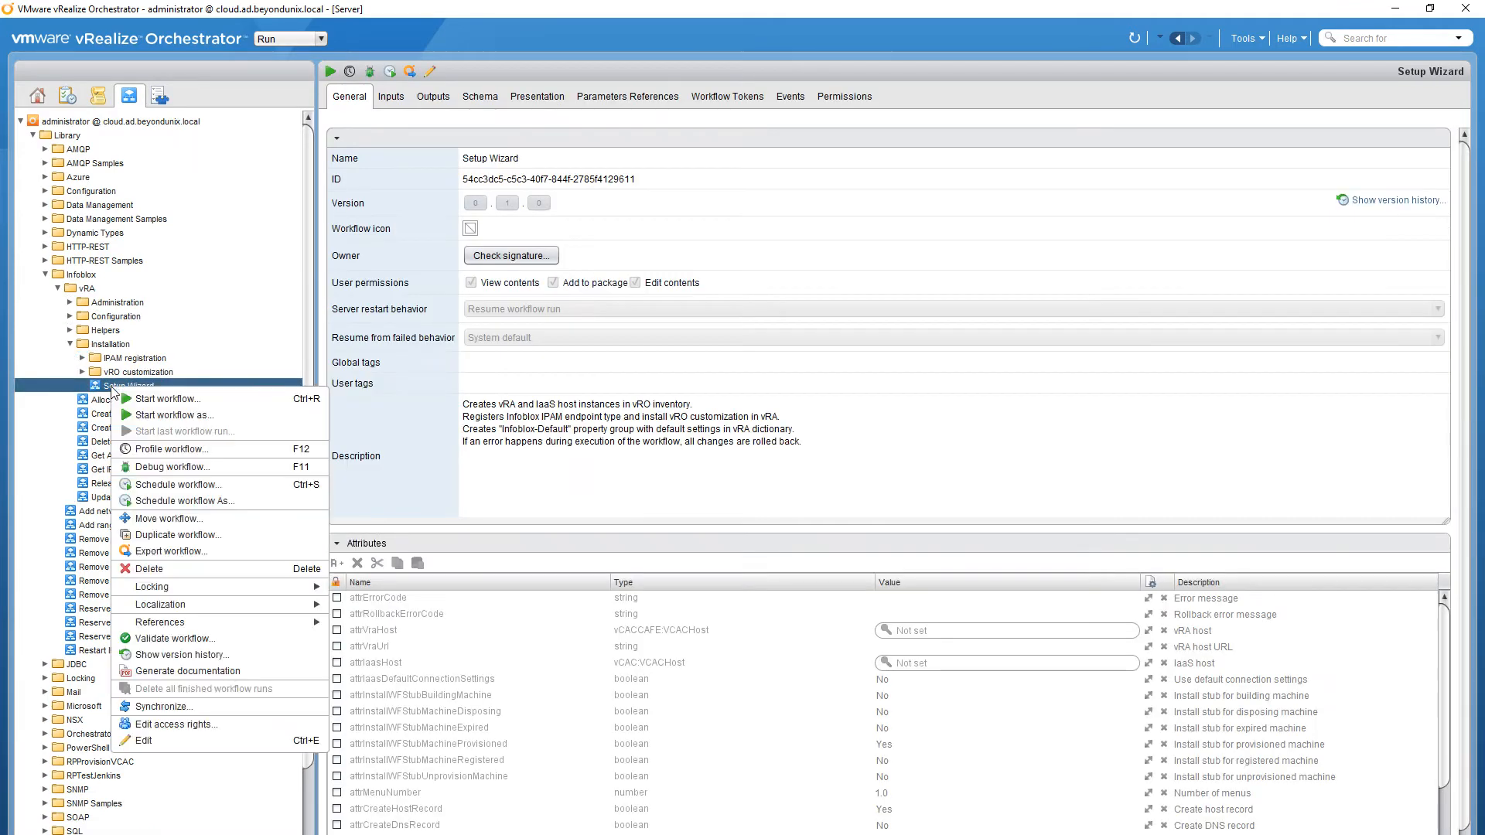
left_click(159, 400)
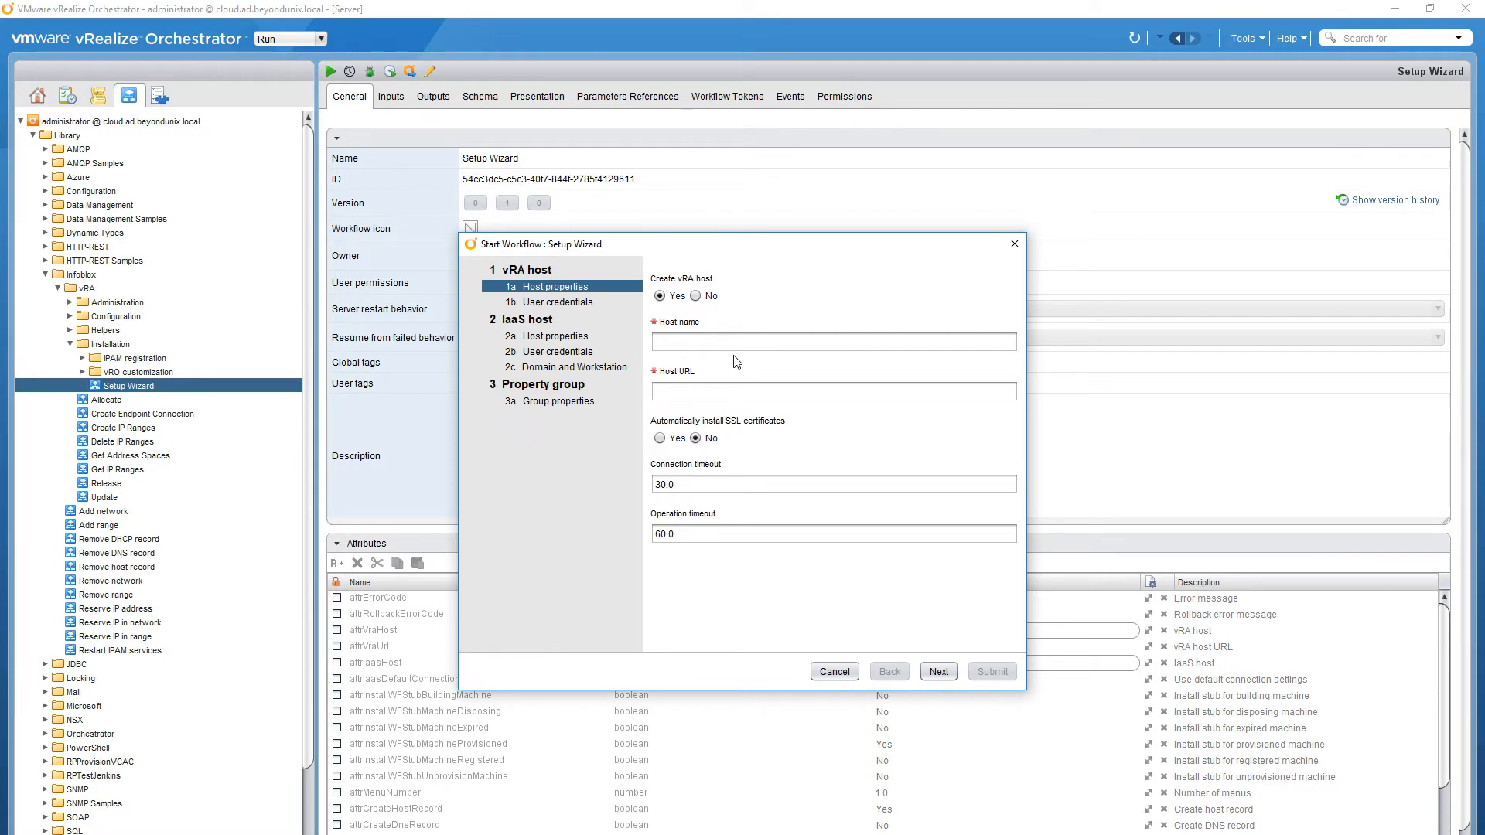
left_click(678, 341)
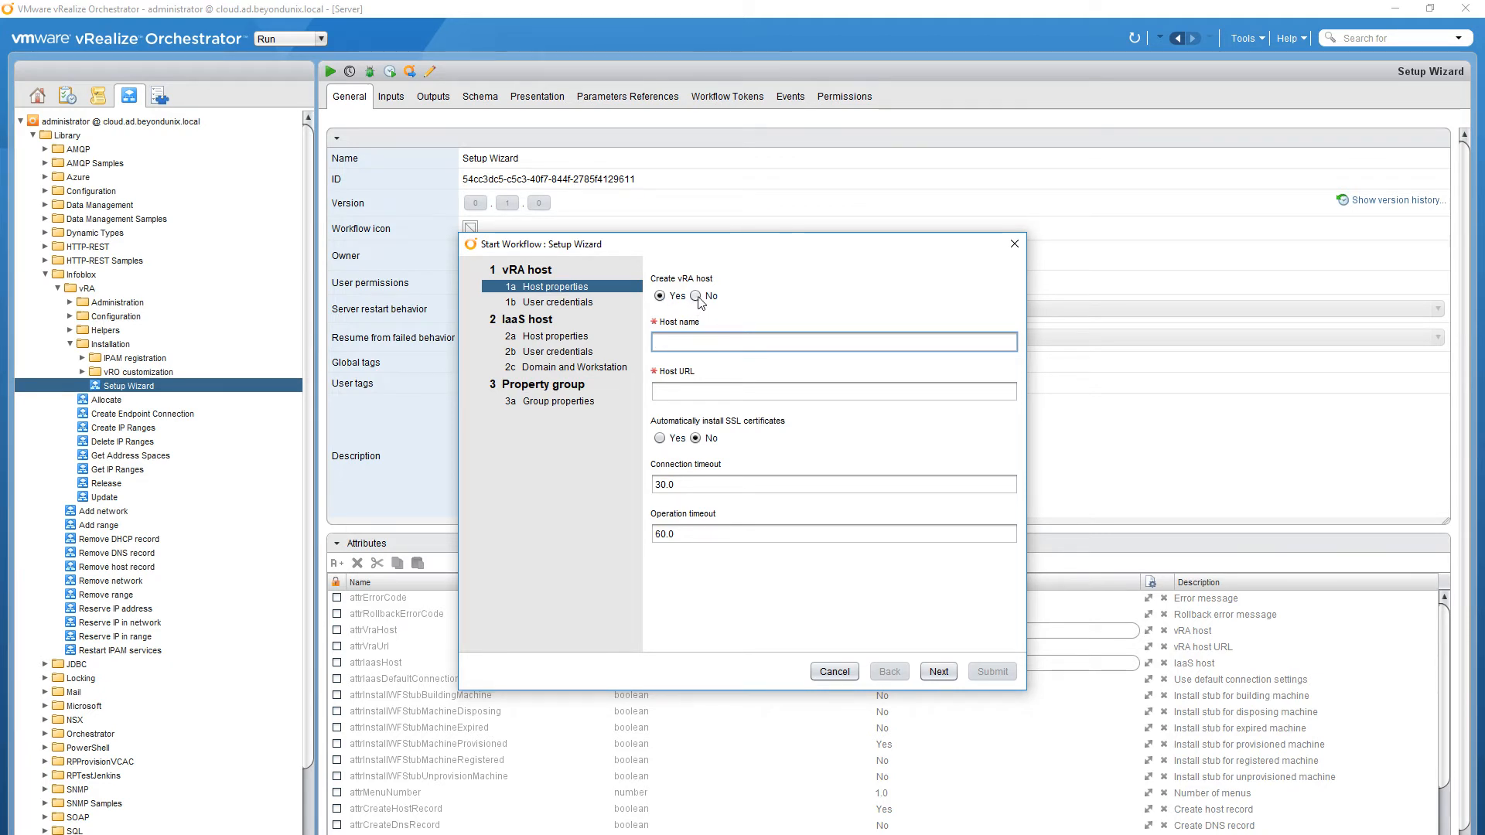
left_click(696, 297)
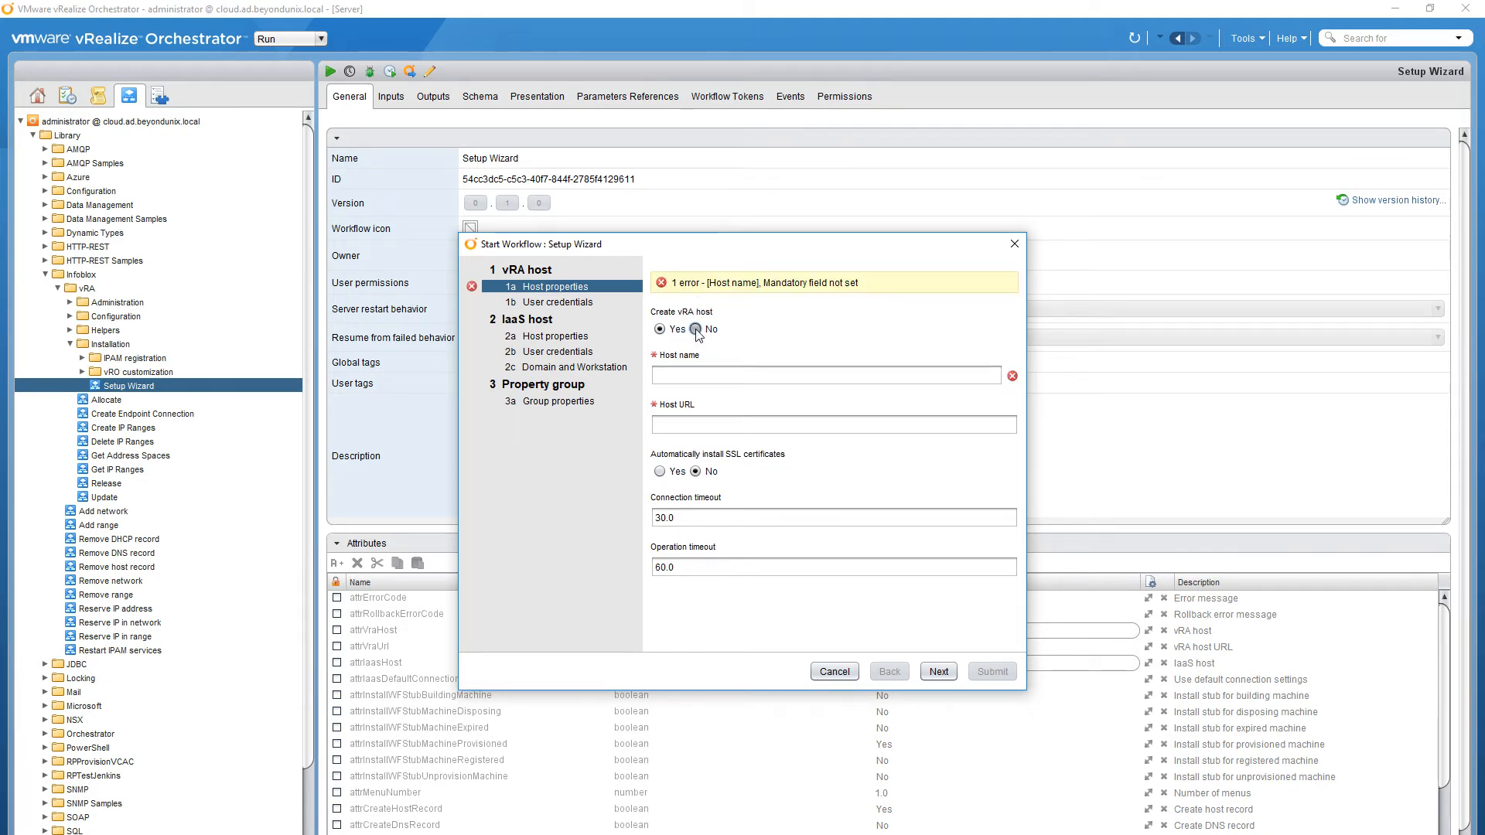
left_click(693, 375)
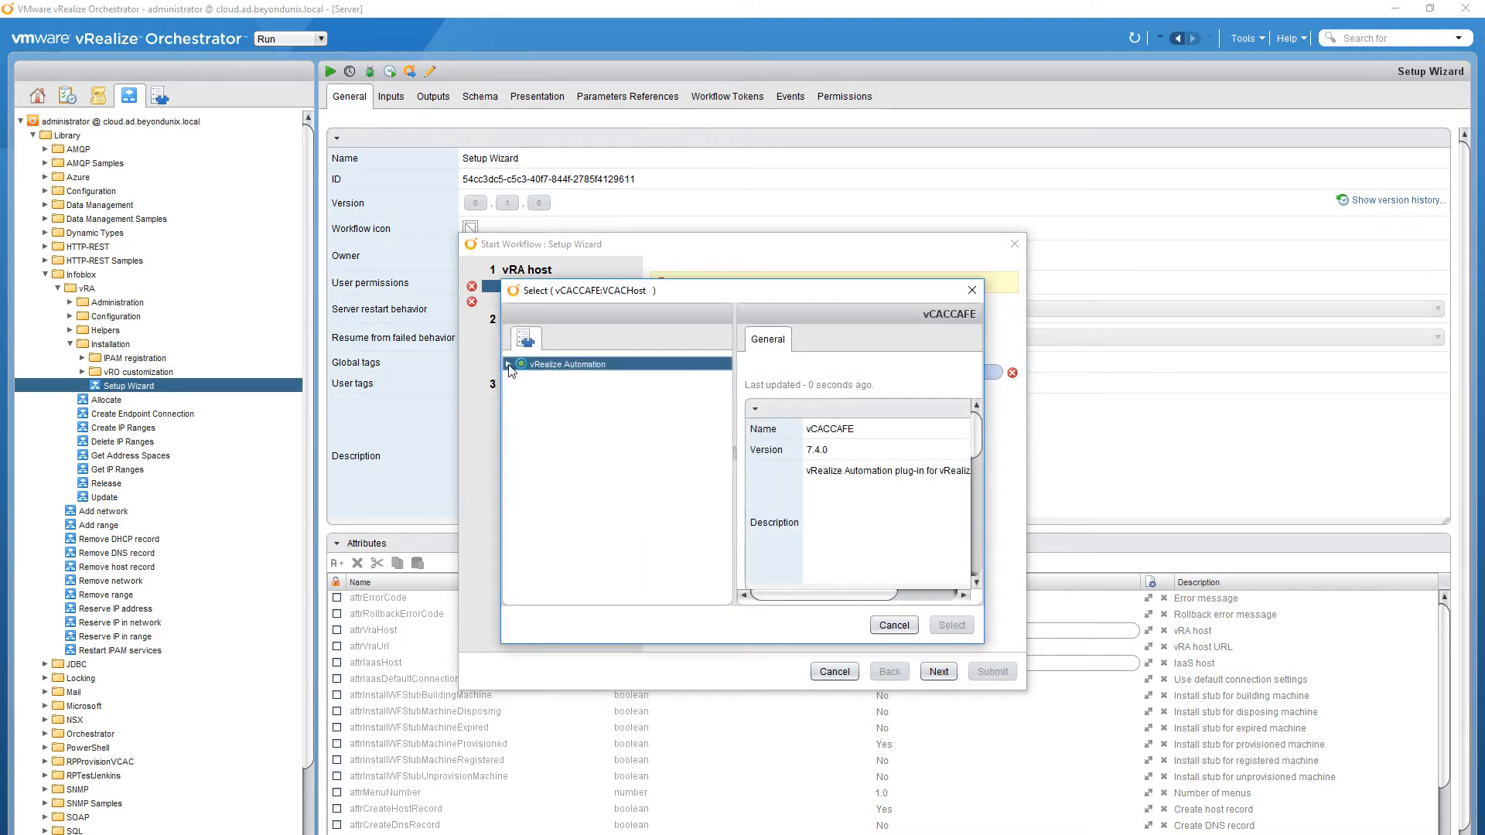
left_click(508, 365)
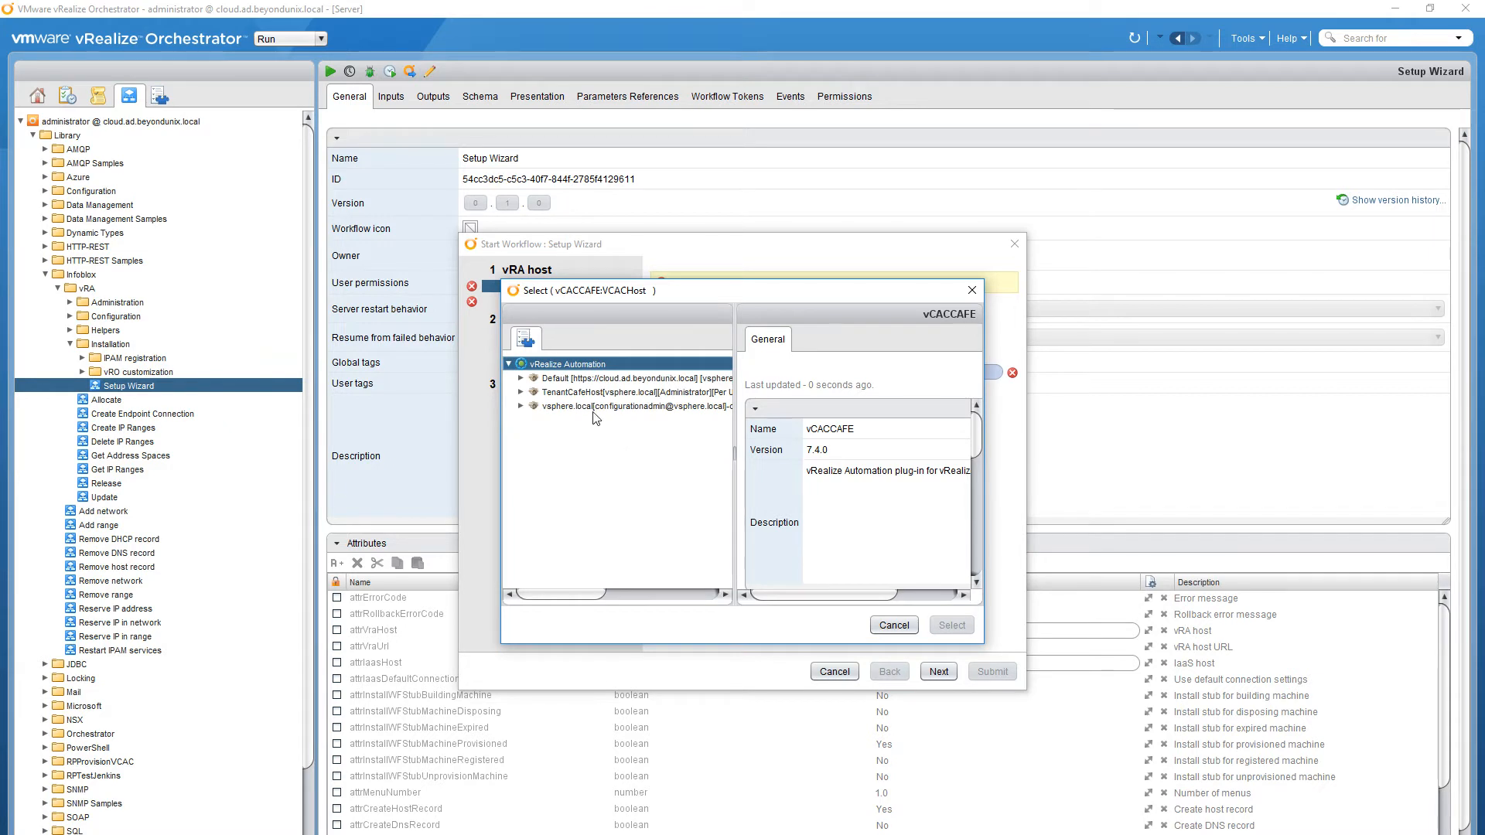
left_click_drag(734, 422, 922, 420)
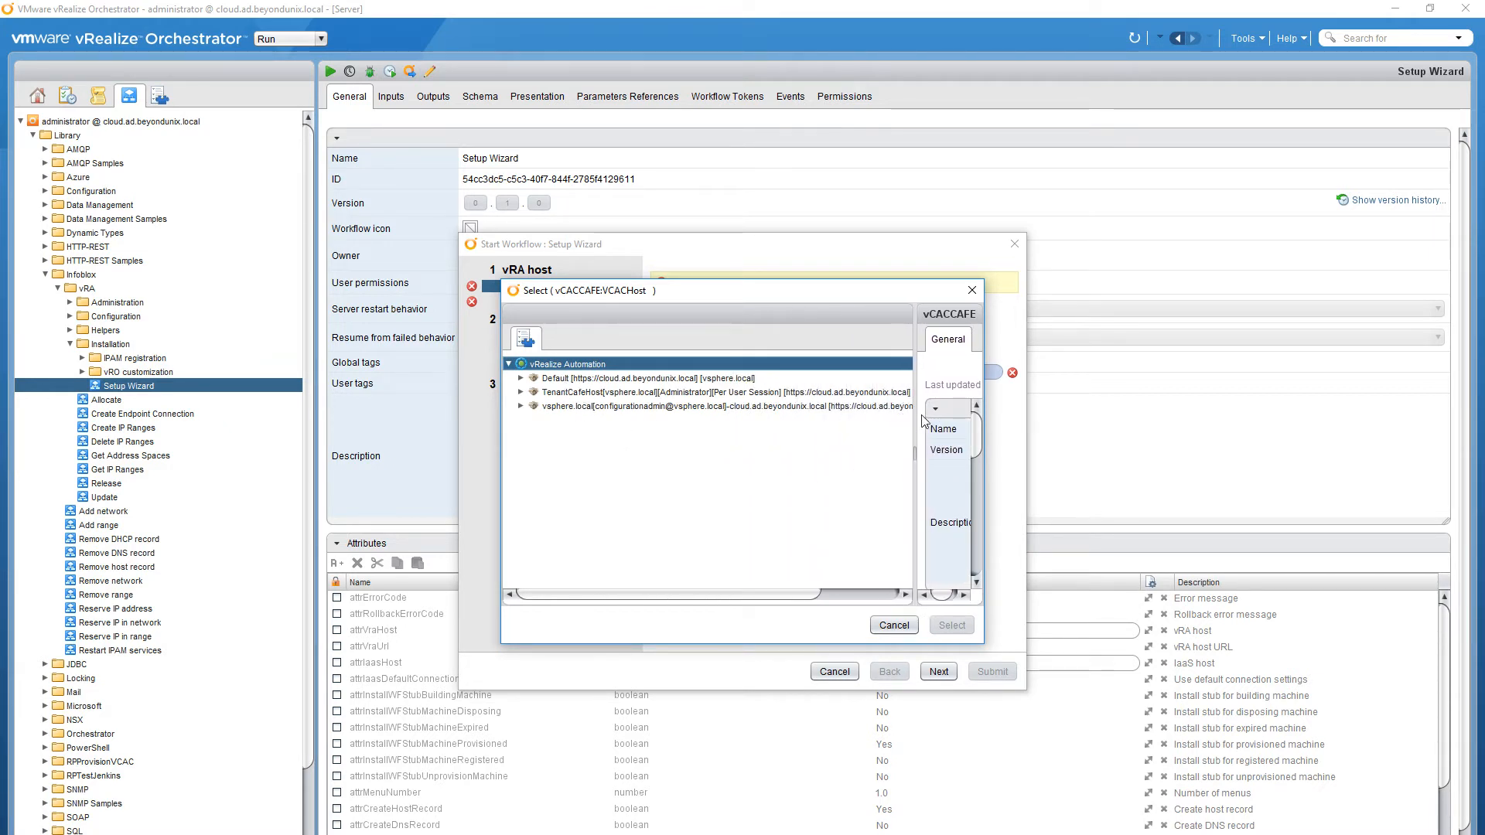
left_click_drag(983, 643, 1353, 743)
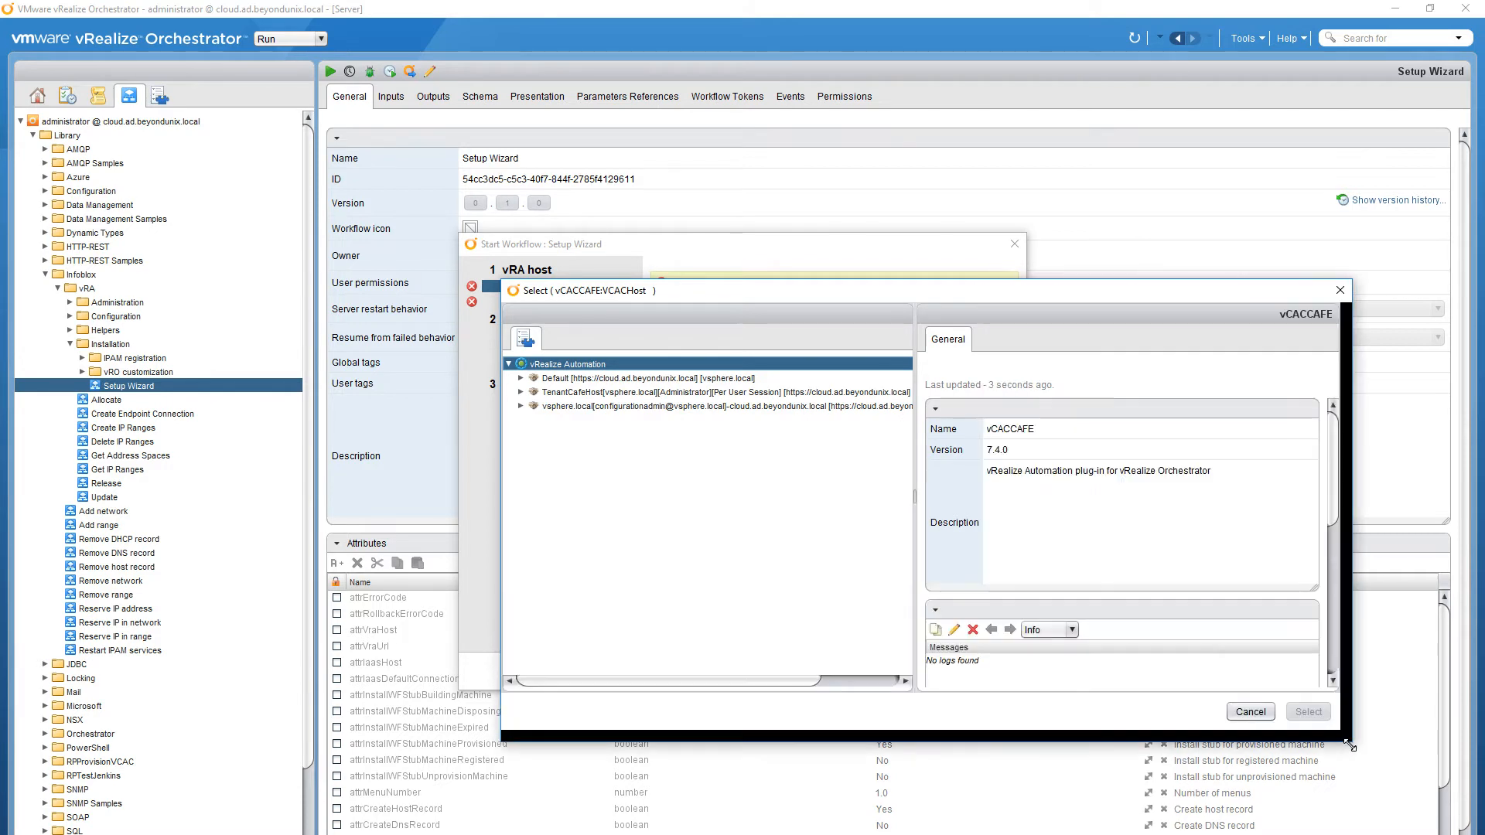
left_click_drag(914, 476, 1082, 476)
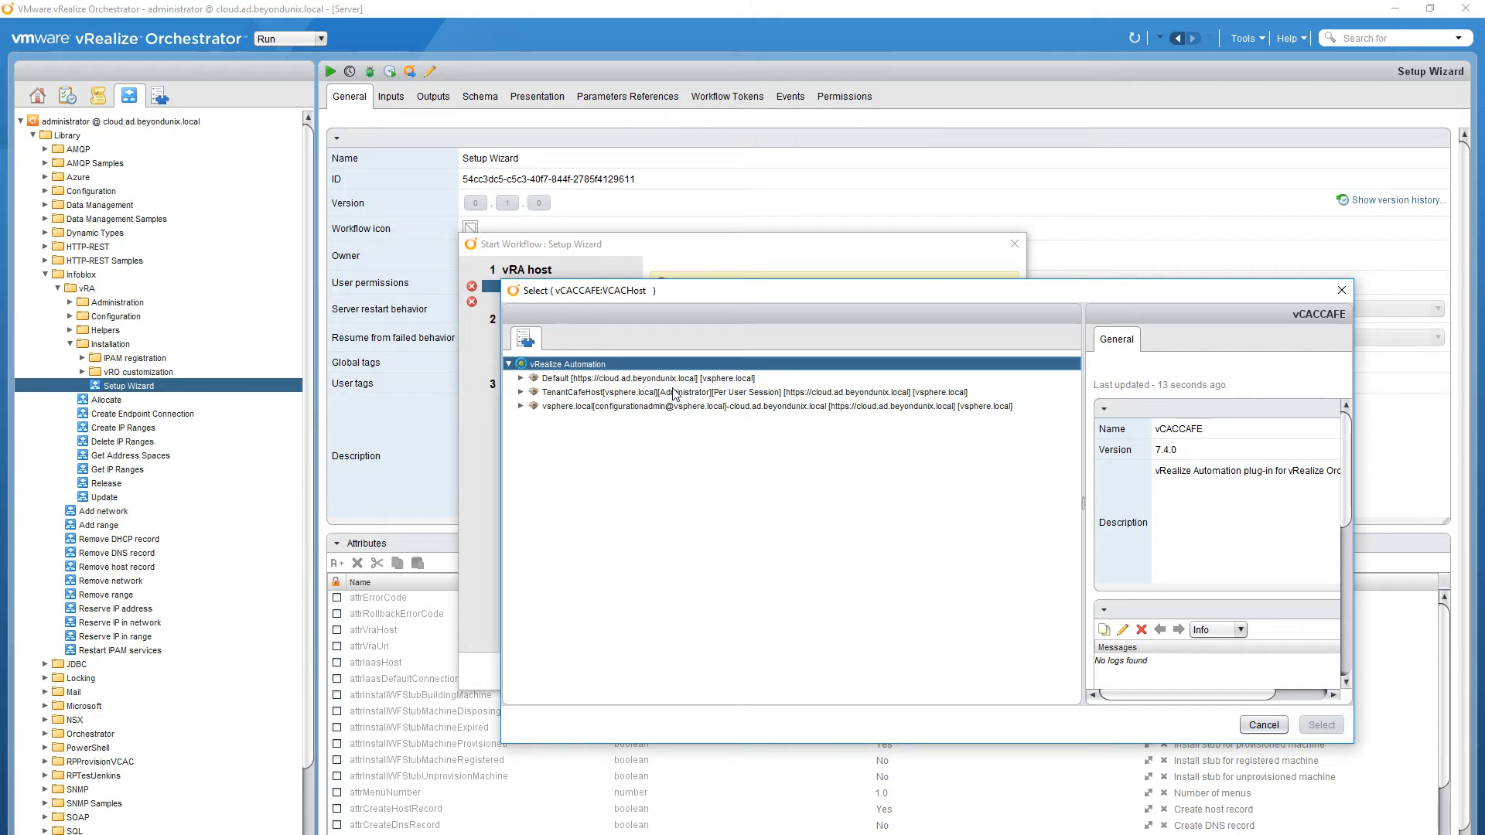
left_click(592, 409)
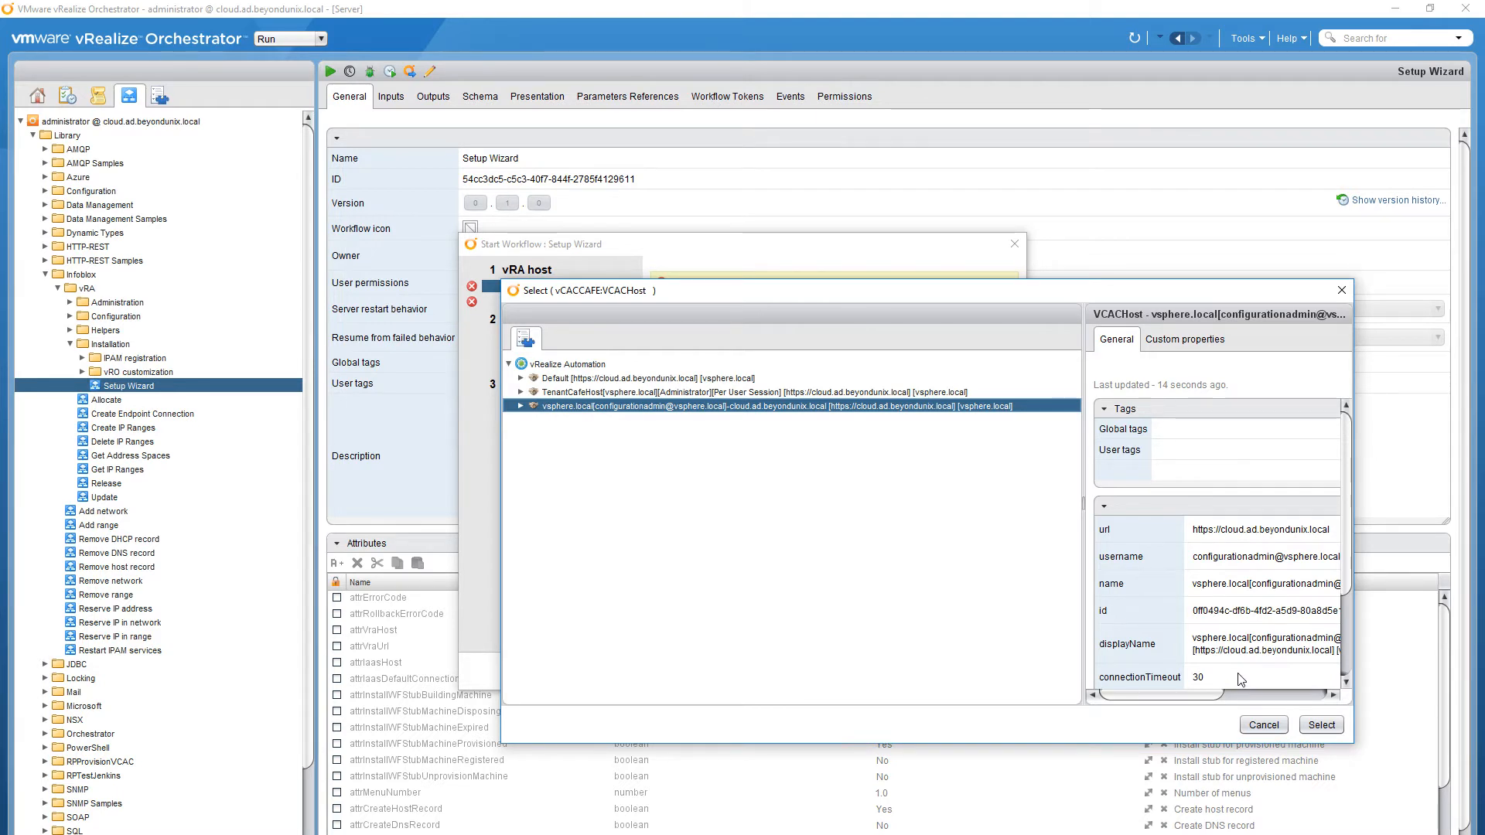
left_click(585, 381)
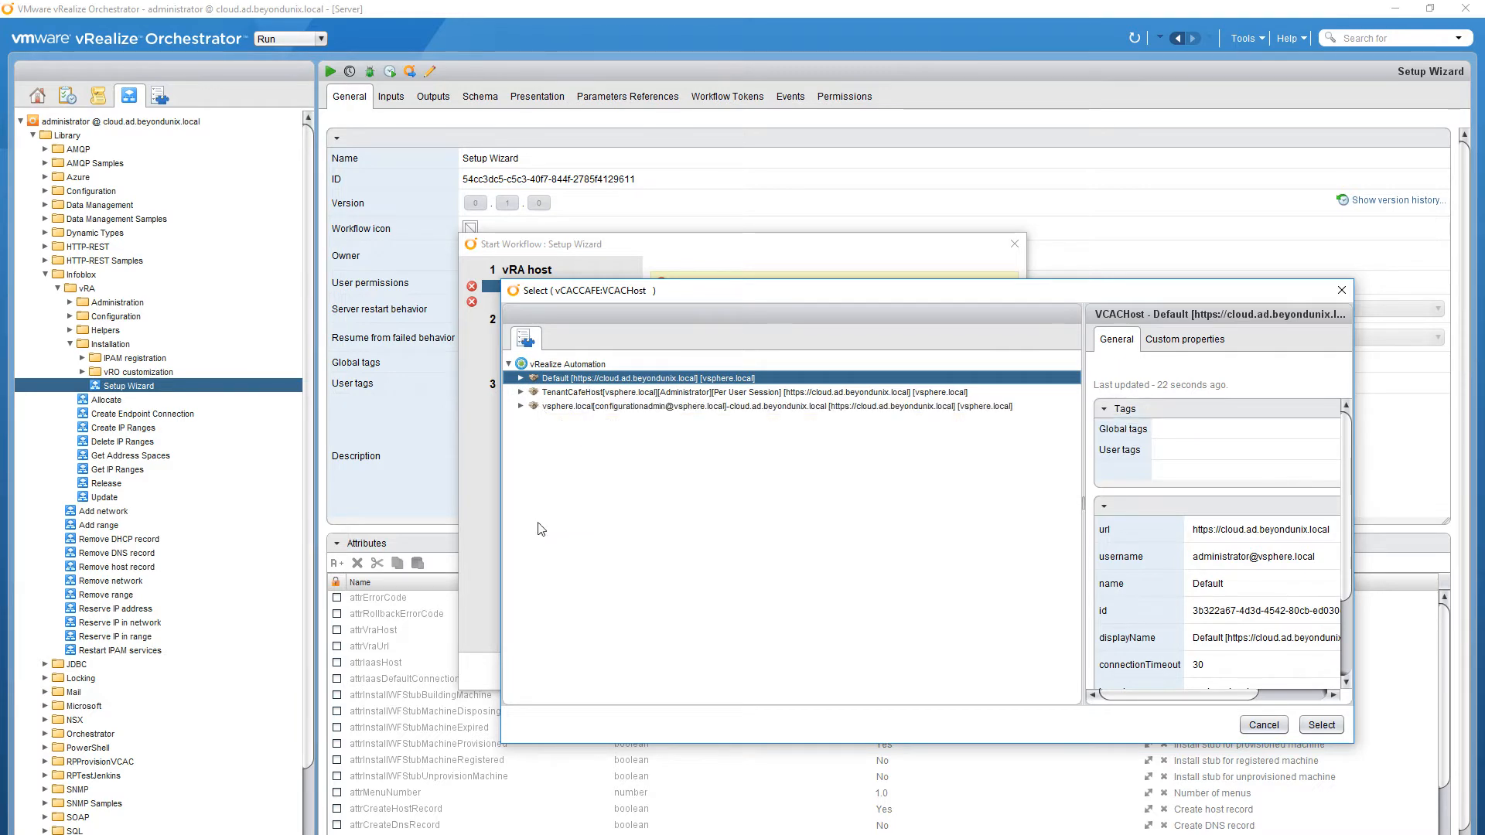
left_click(1322, 725)
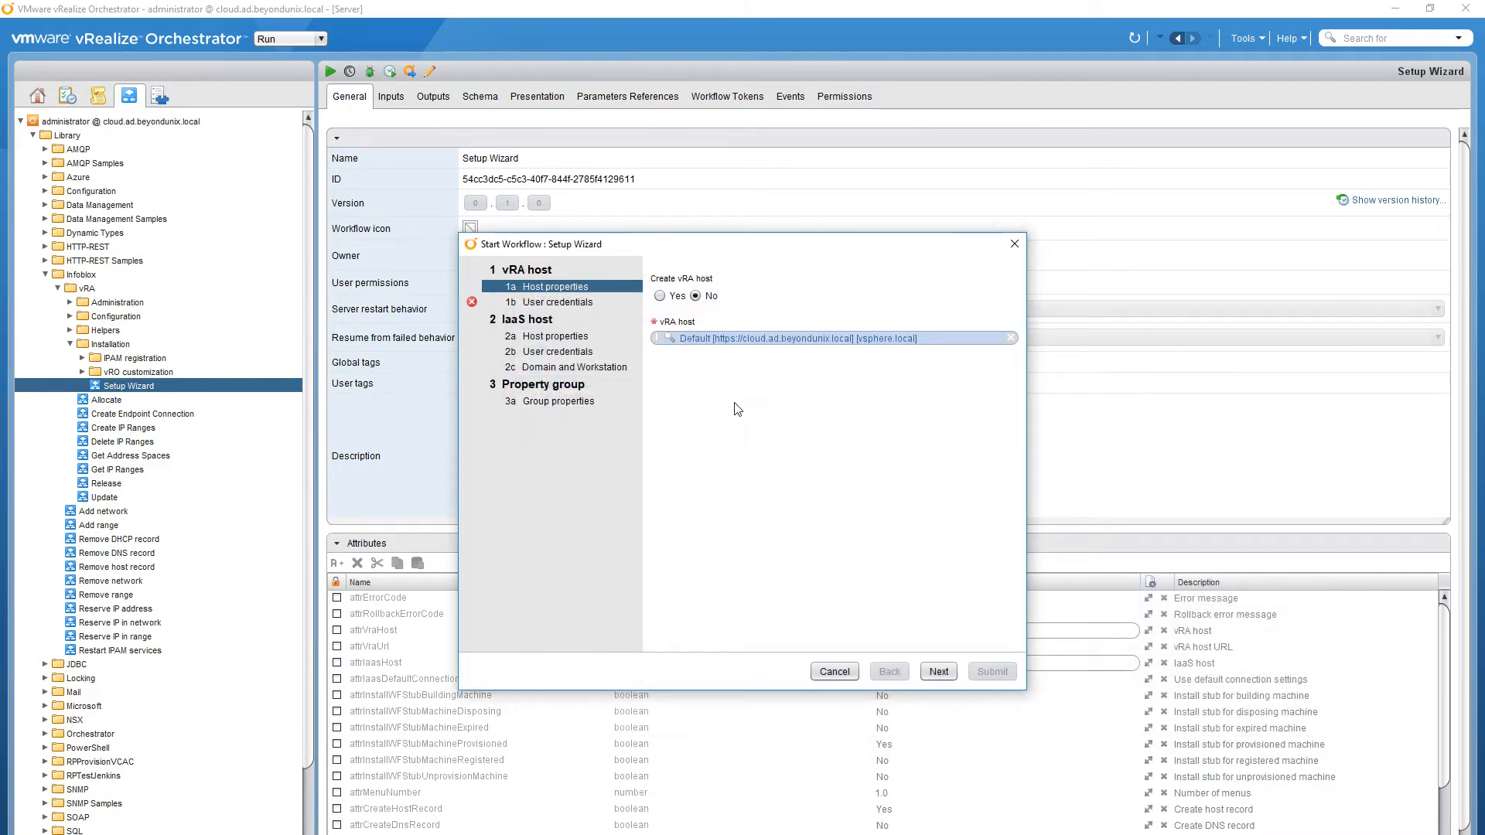
left_click(938, 672)
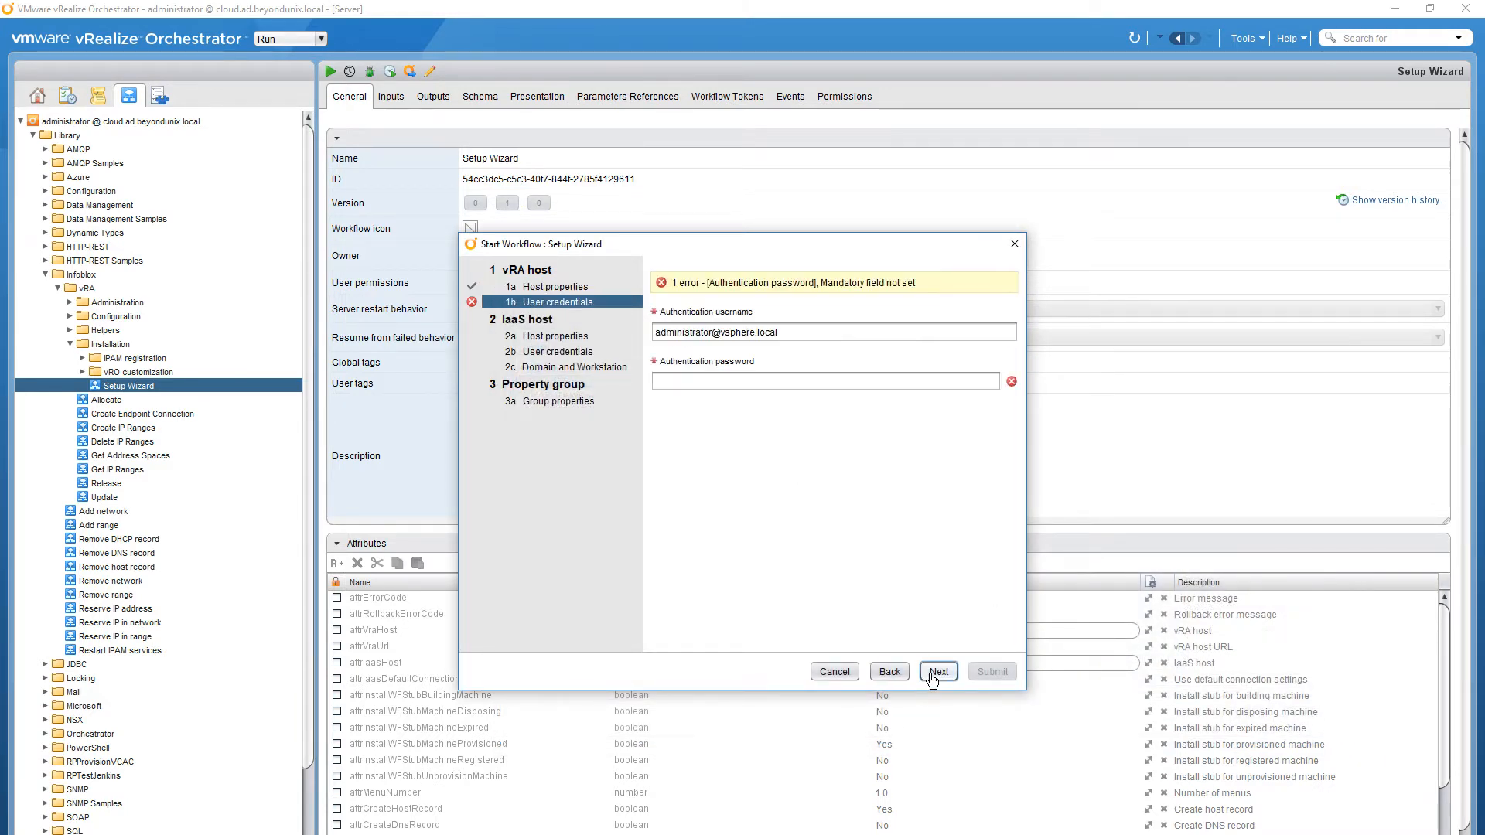
left_click(745, 376)
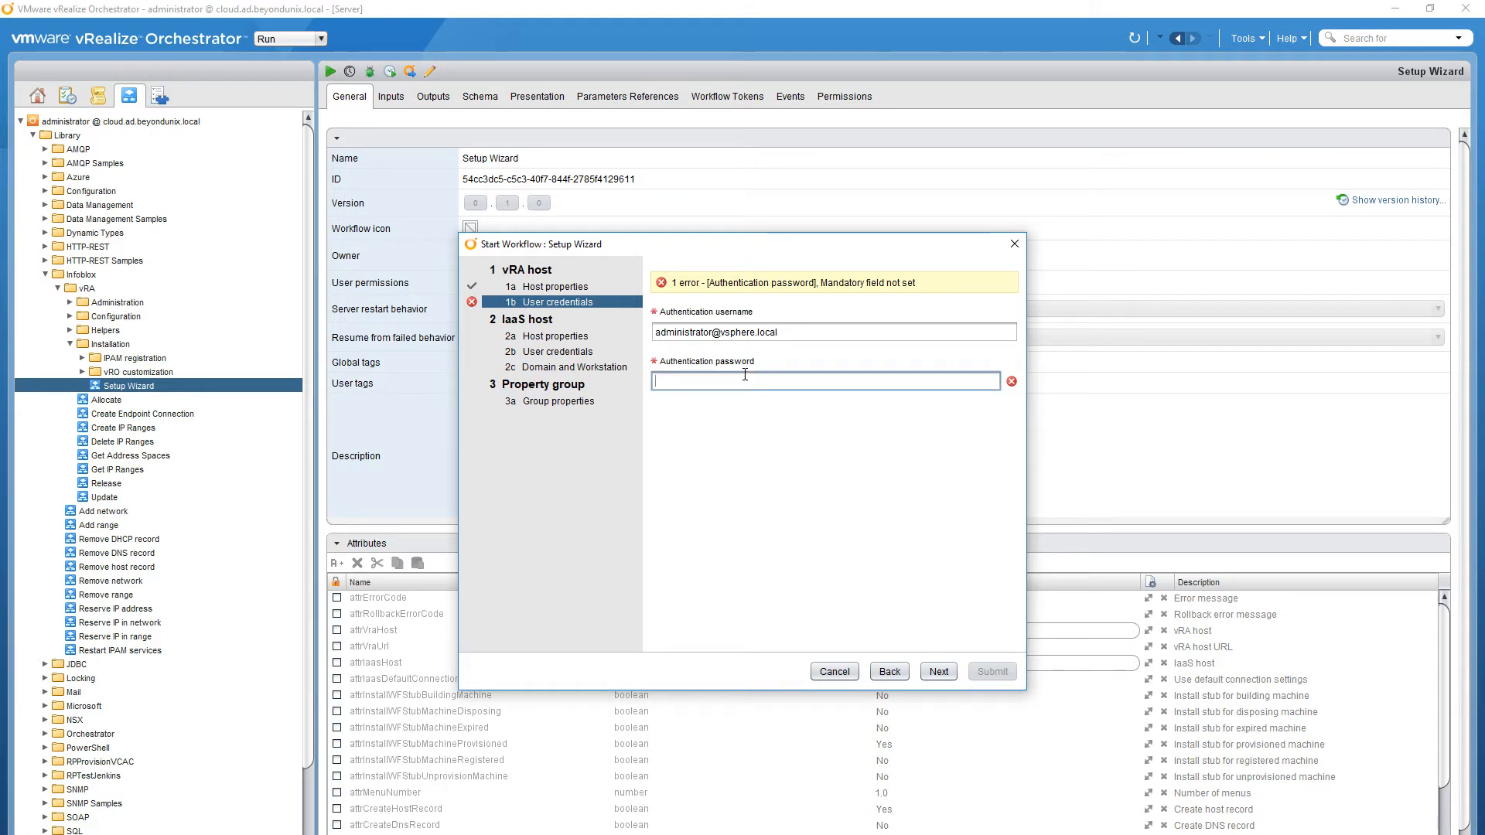
type("V")
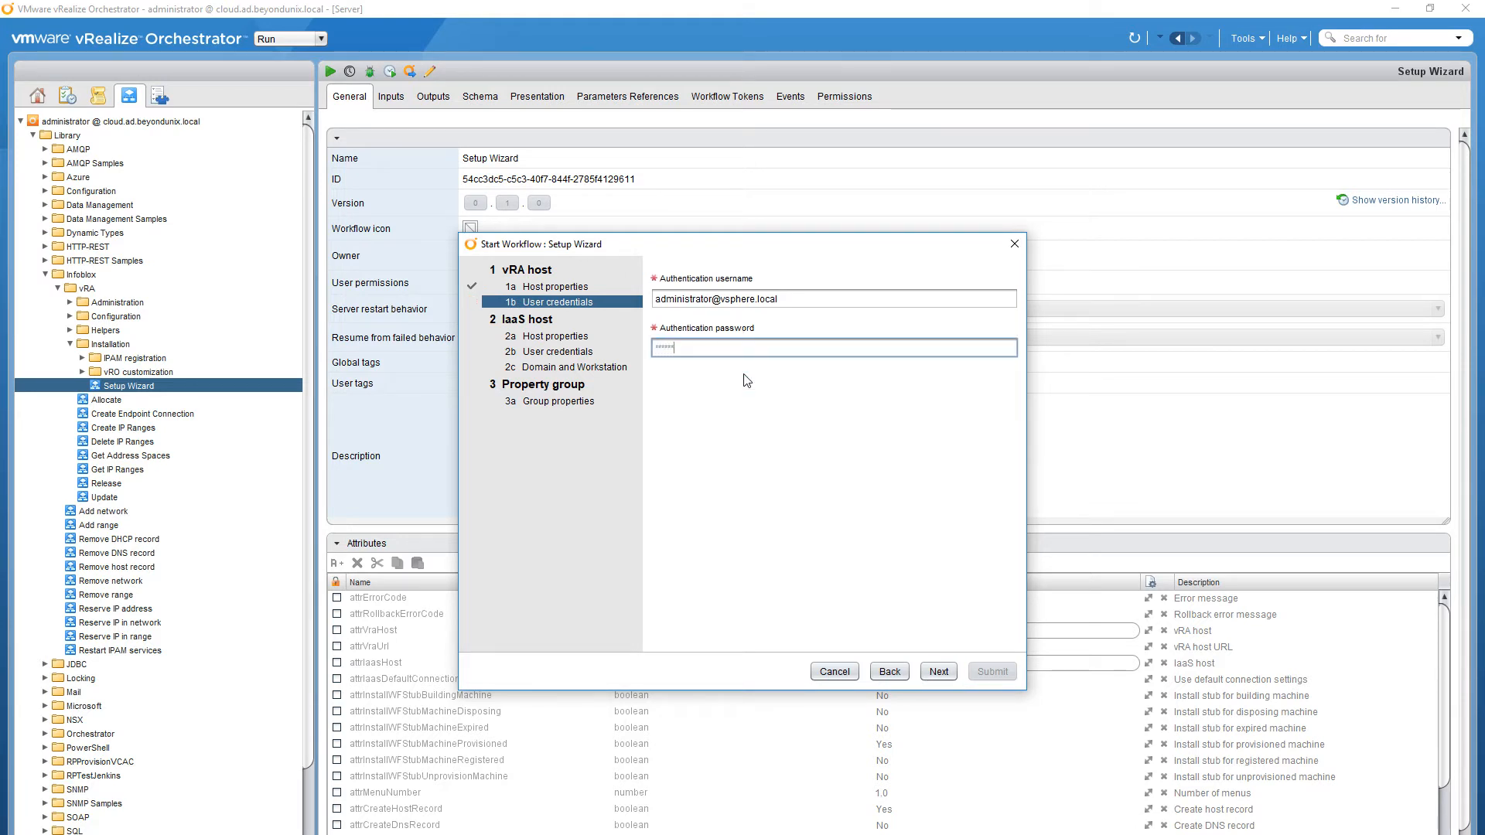
left_click(938, 671)
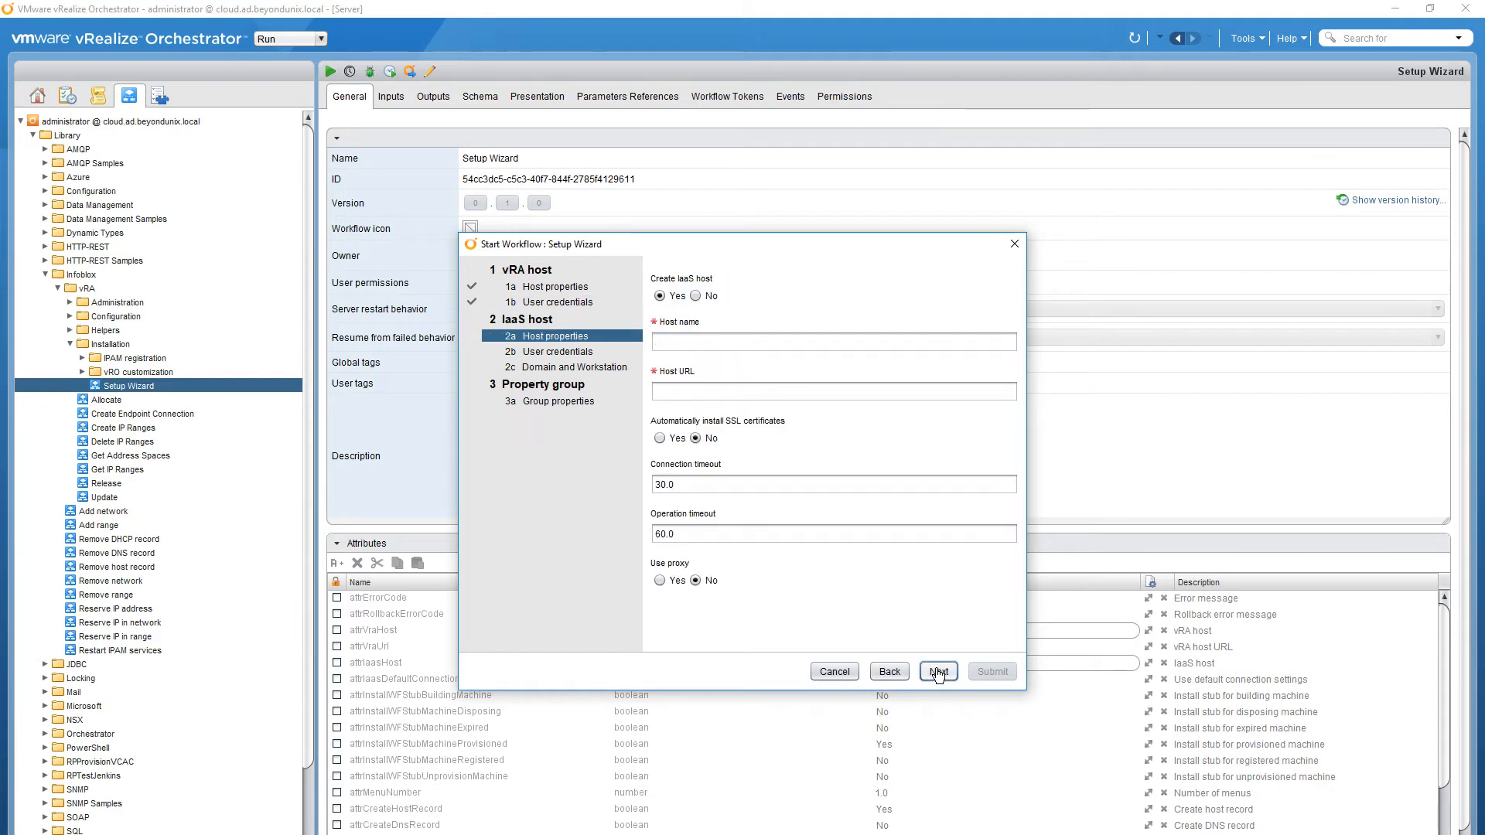
- Choose not to create an IaaS host and select the existing vmauto-iaas.ad.beyondunix.local IaaS host
left_click(695, 296)
left_click(646, 373)
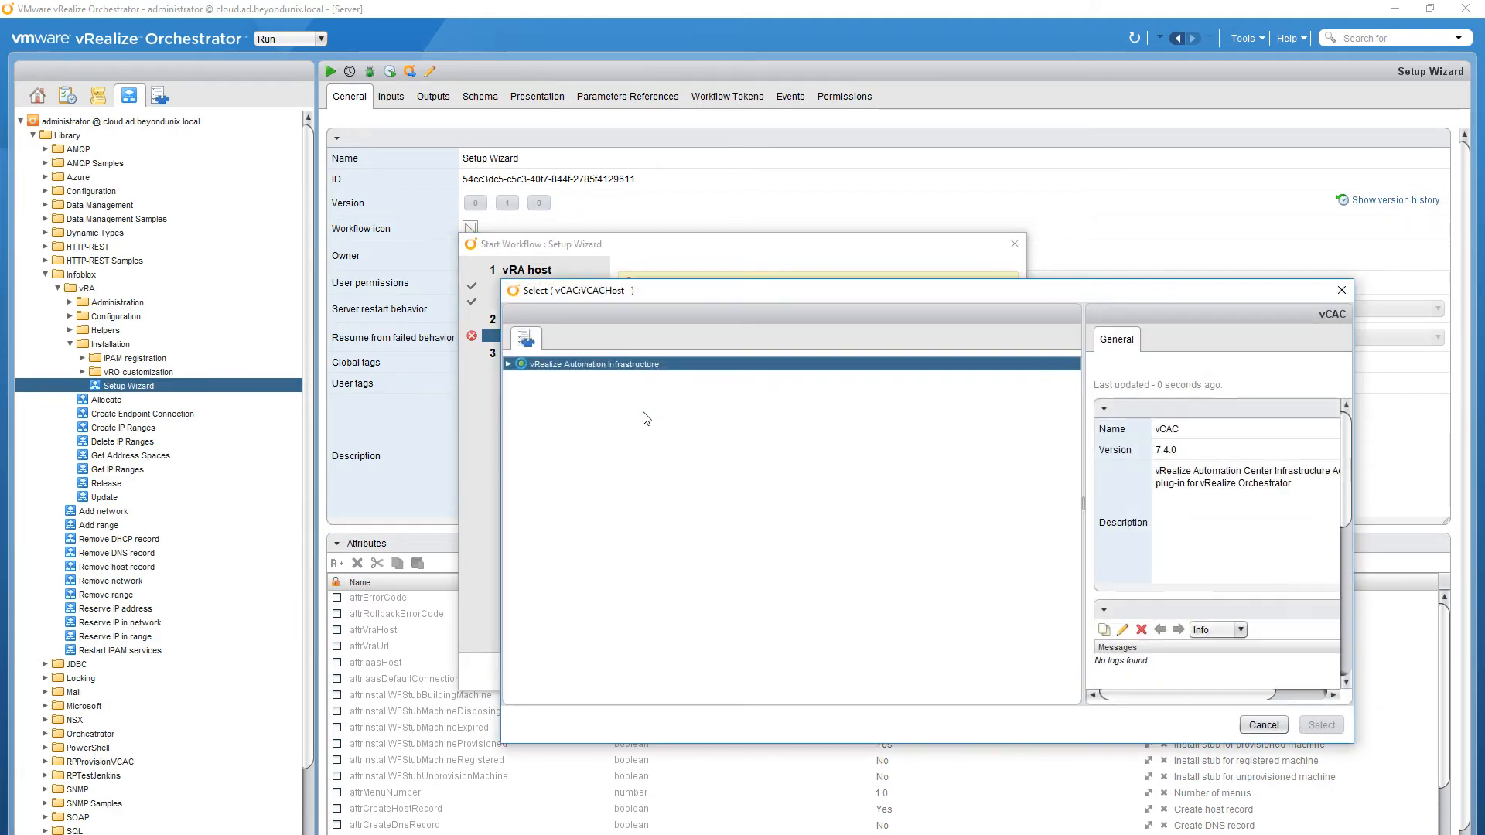
left_click(509, 364)
left_click(551, 380)
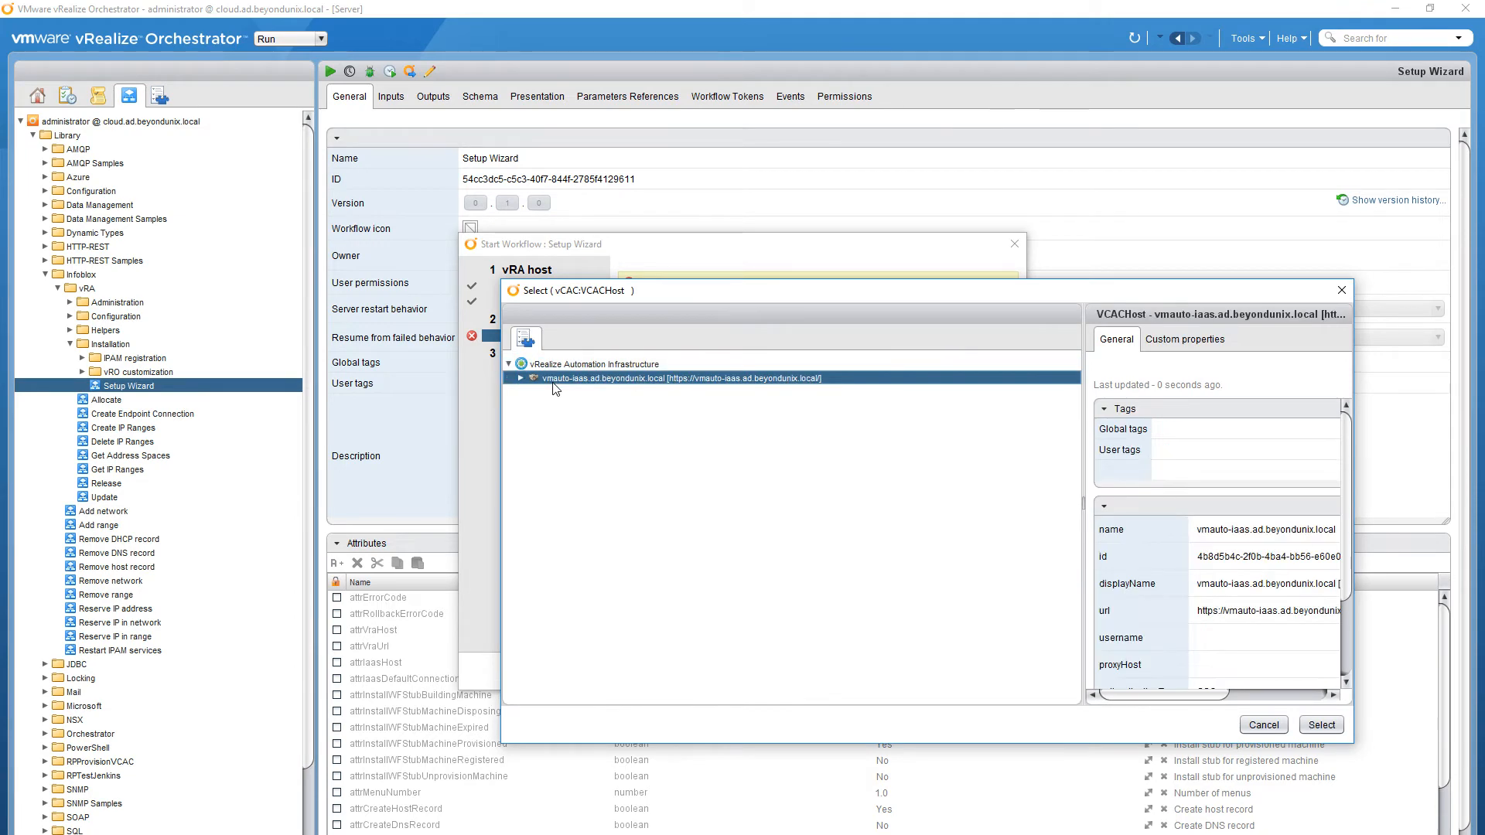
left_click(1323, 725)
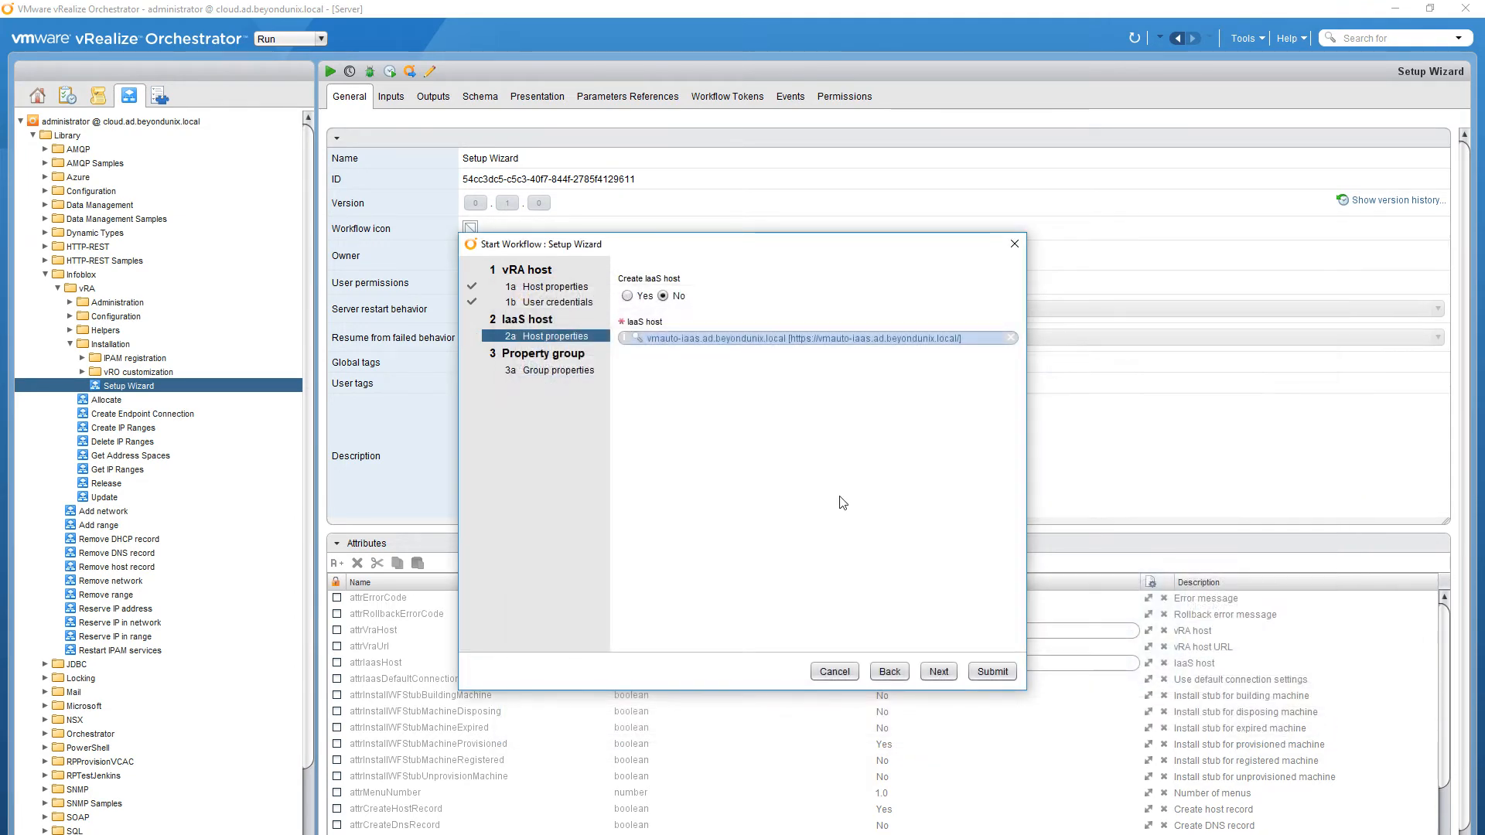
left_click(938, 671)
- Submit the Setup Wizard with property group Infoblox-Default visible to All tenants
left_click_drag(694, 301, 619, 303)
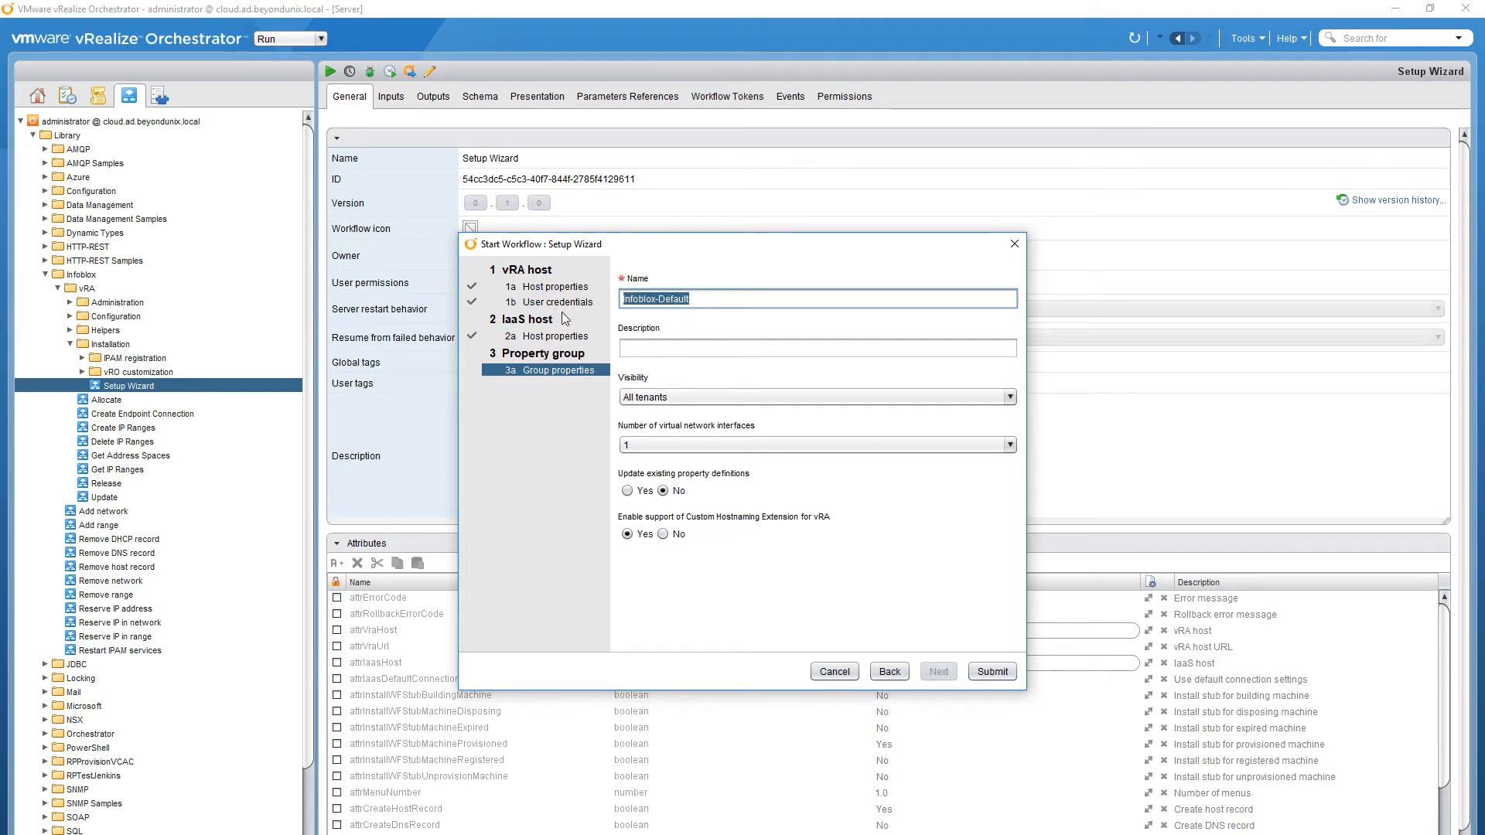
left_click(706, 305)
left_click(691, 398)
left_click(690, 402)
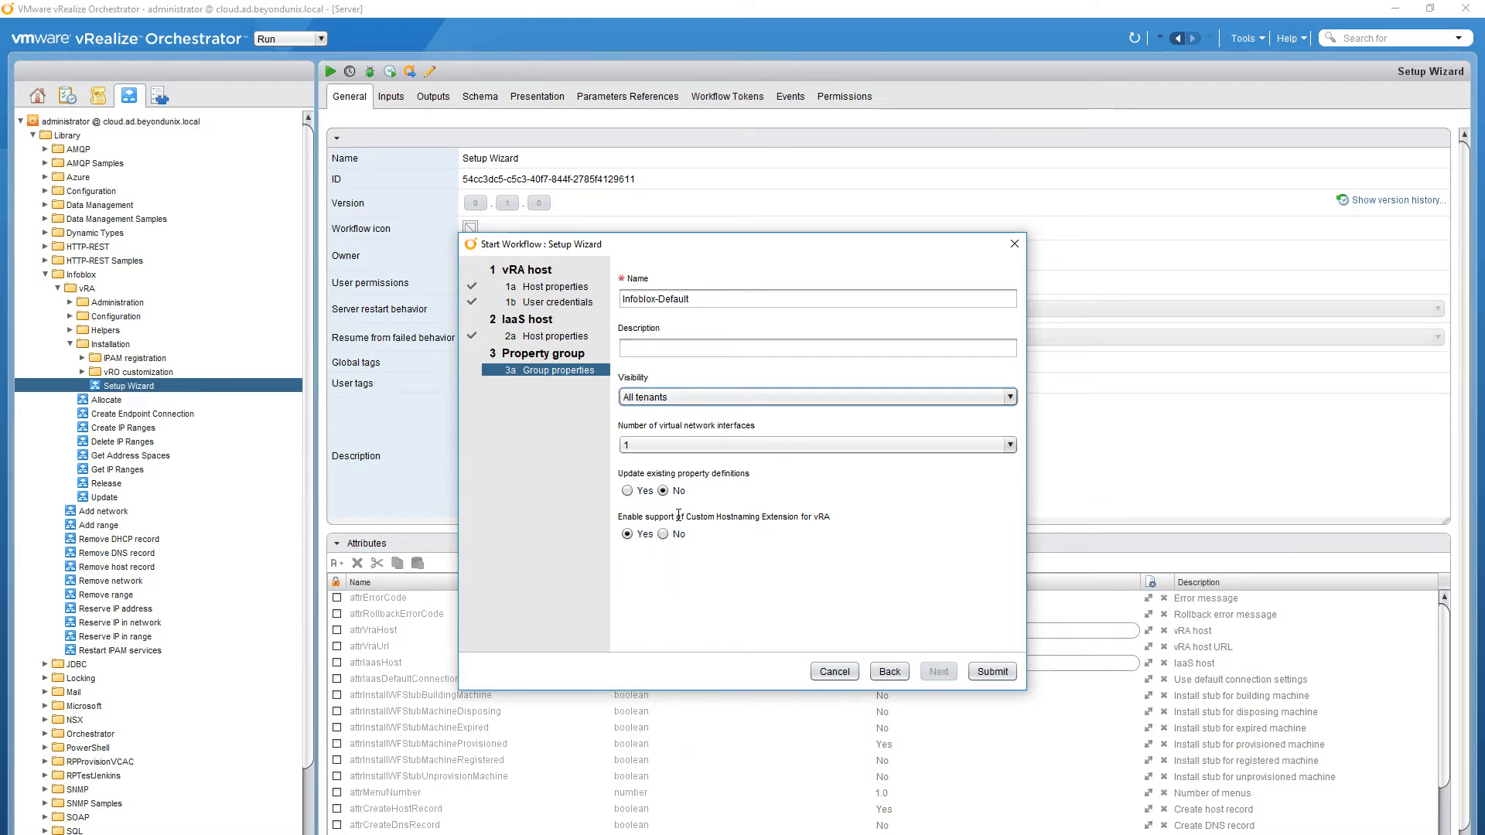
left_click(992, 672)
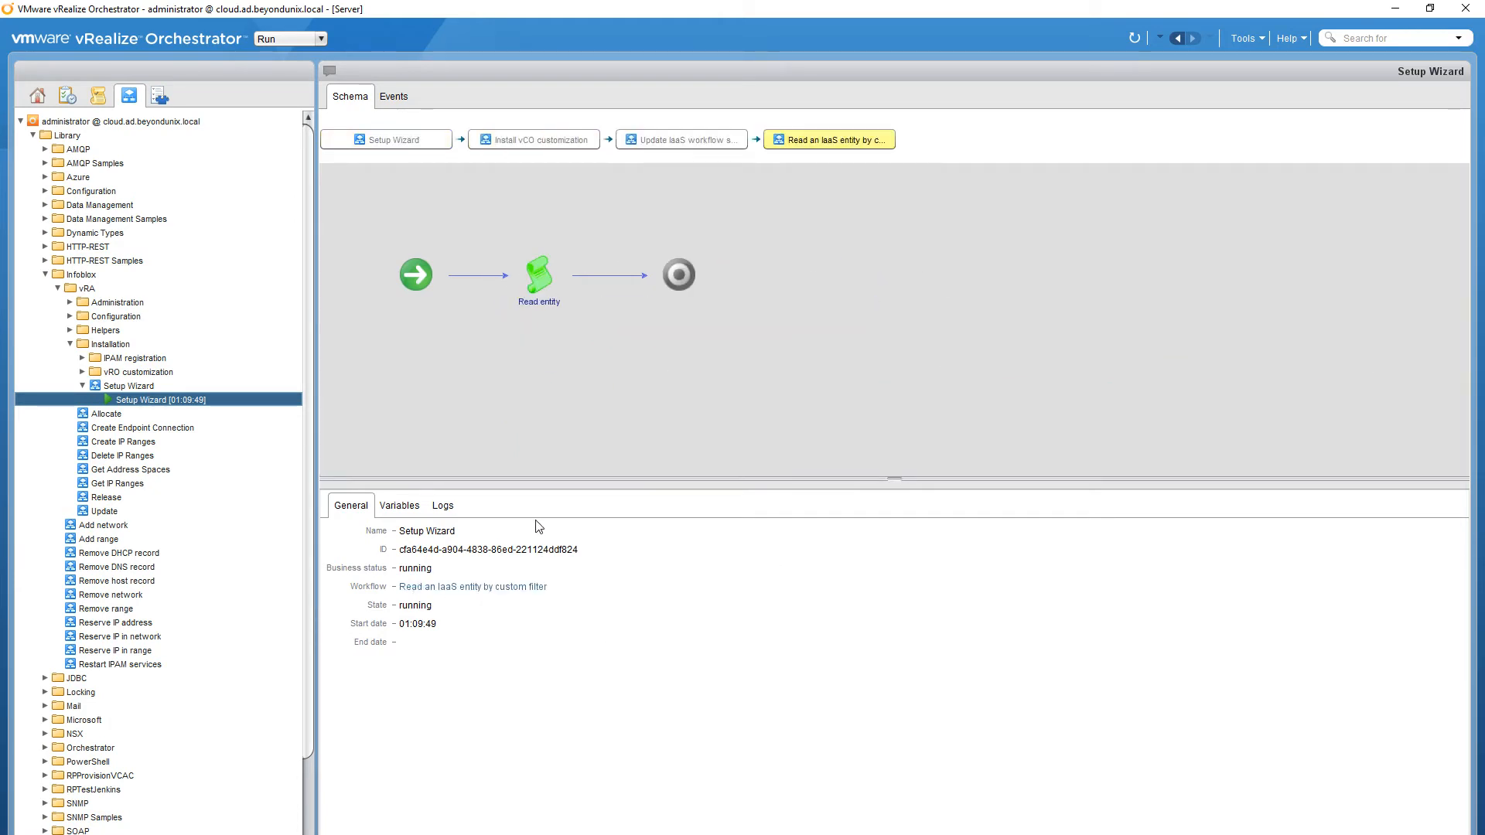
- Inspect the logs of the Setup Wizard run
left_click(451, 513)
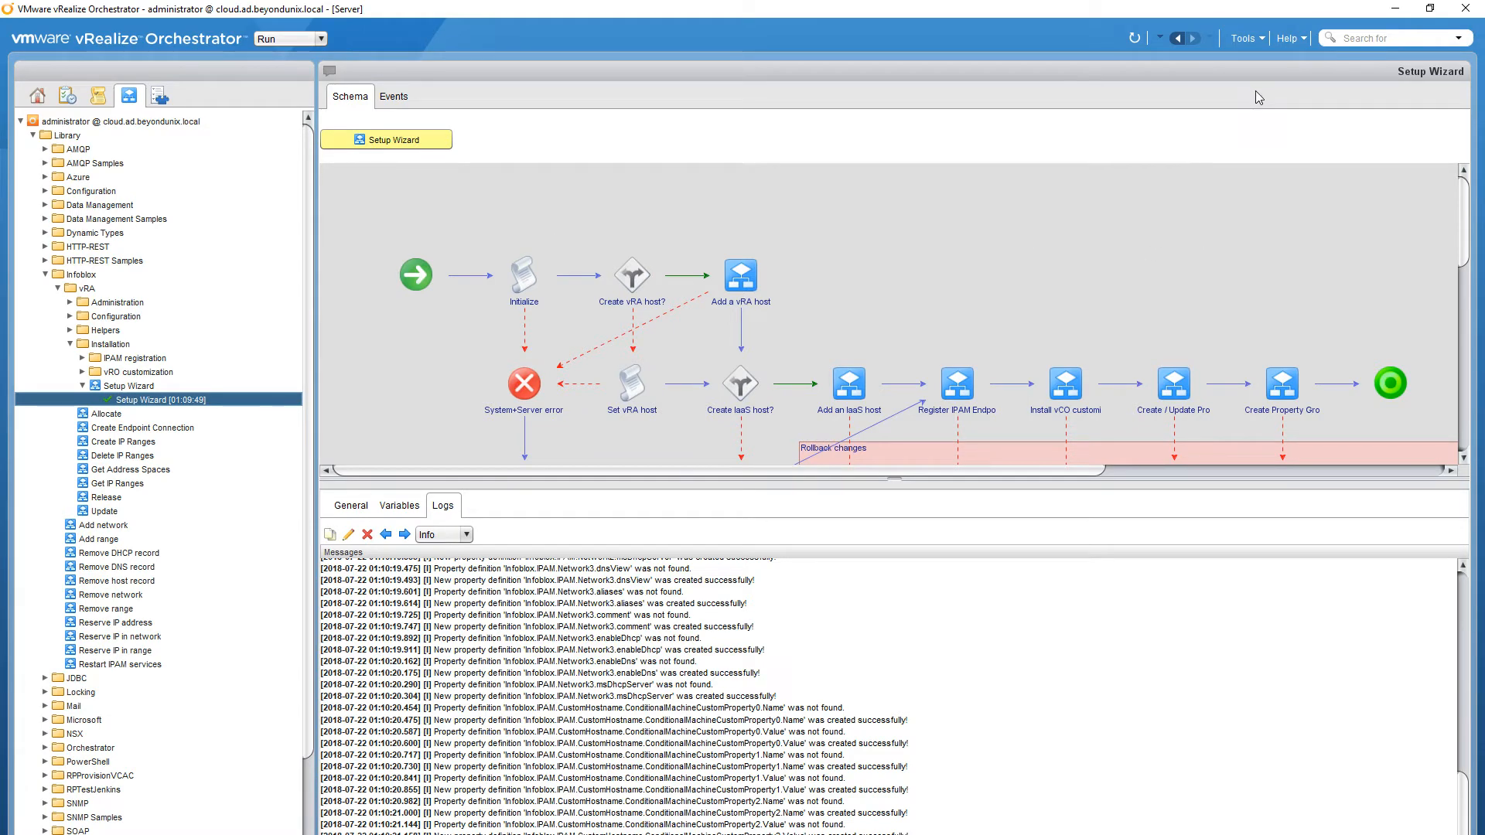
left_click(1396, 8)
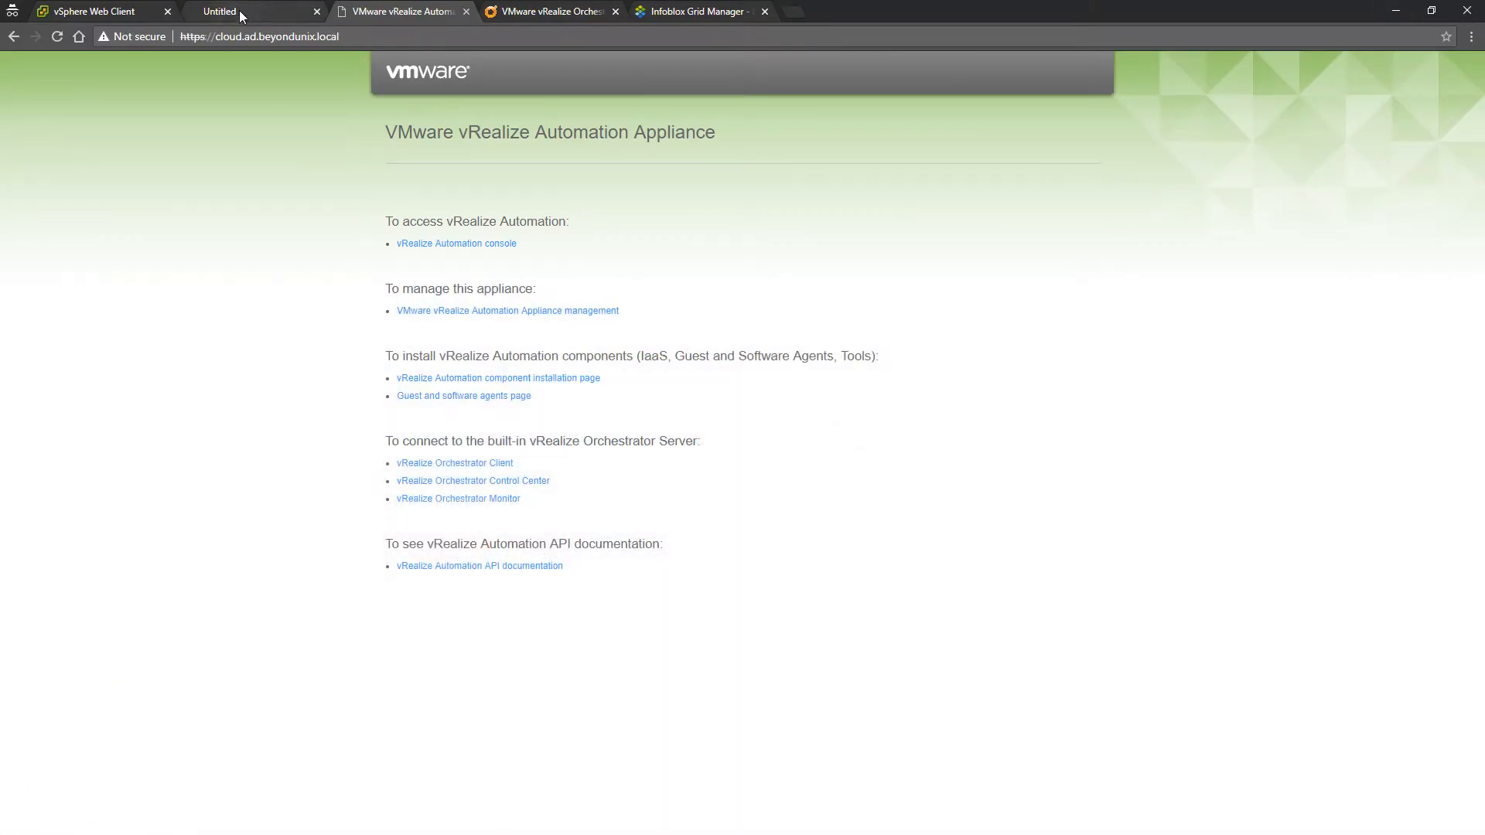
- In the browser, open the vRealize Automation console and go to Infrastructure > Endpoints
left_click(472, 245)
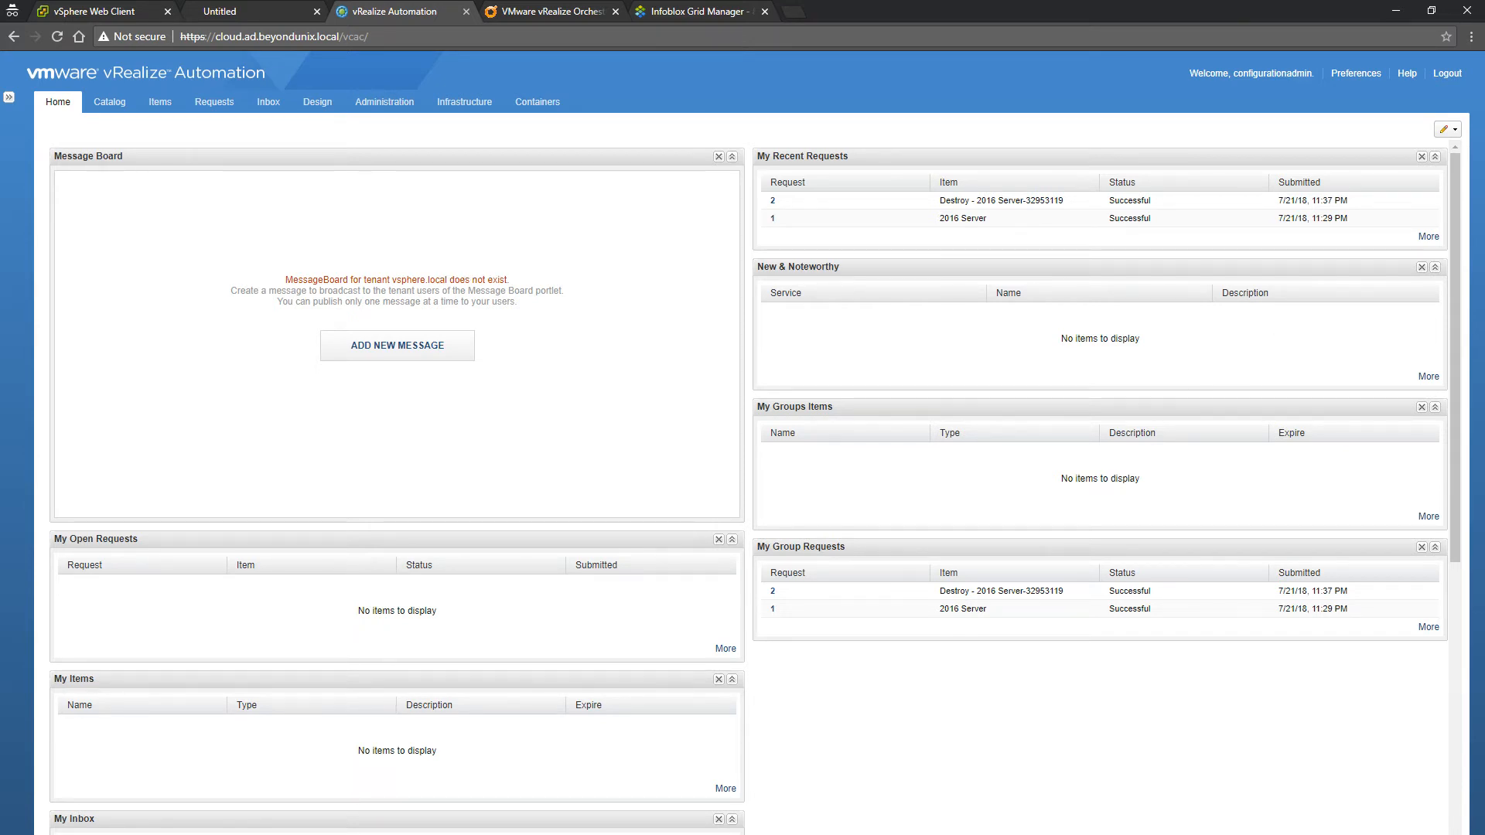
left_click(384, 103)
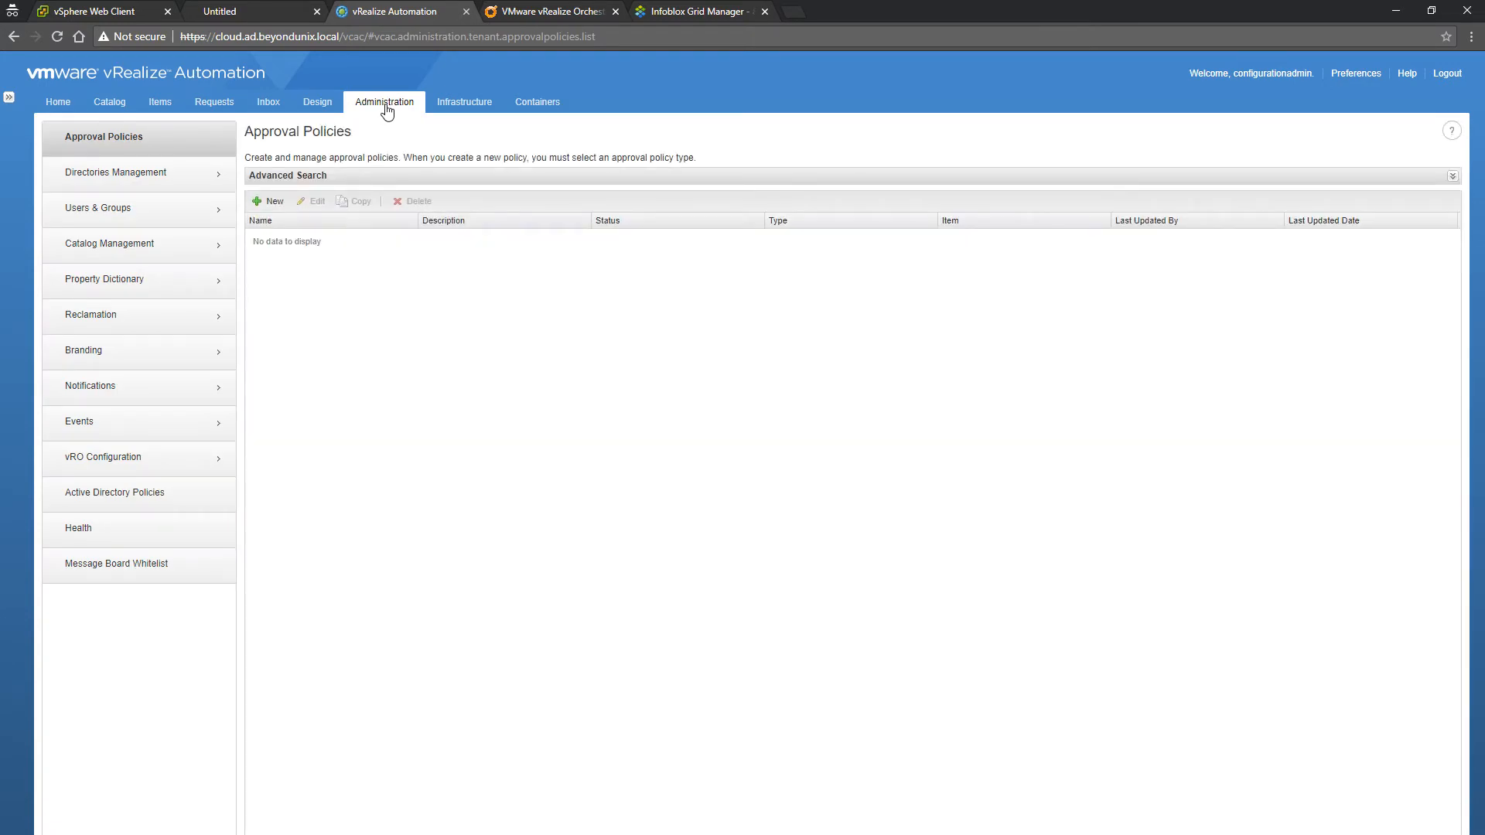
left_click(458, 110)
left_click(148, 219)
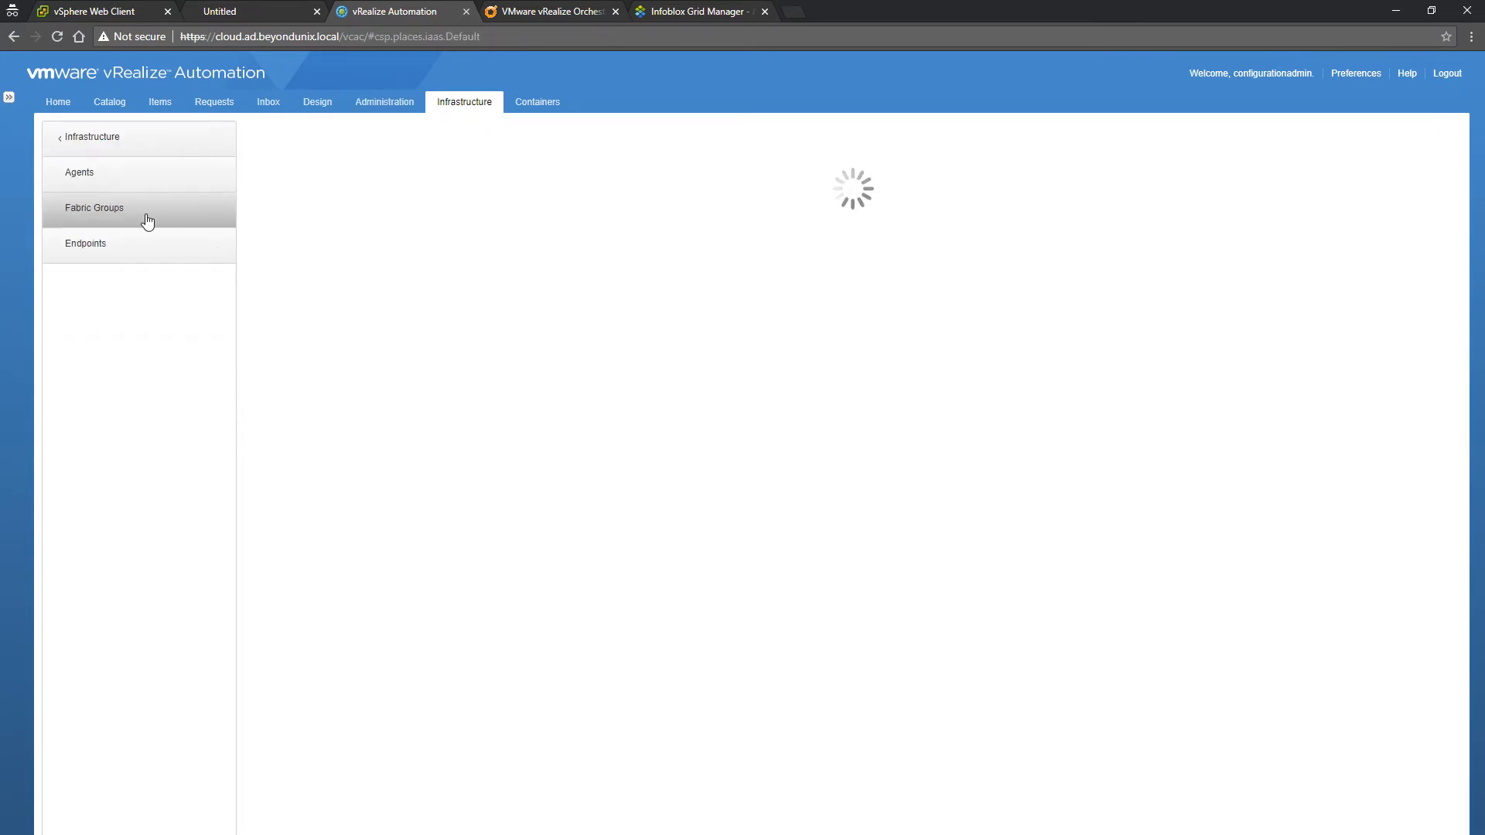
left_click(128, 263)
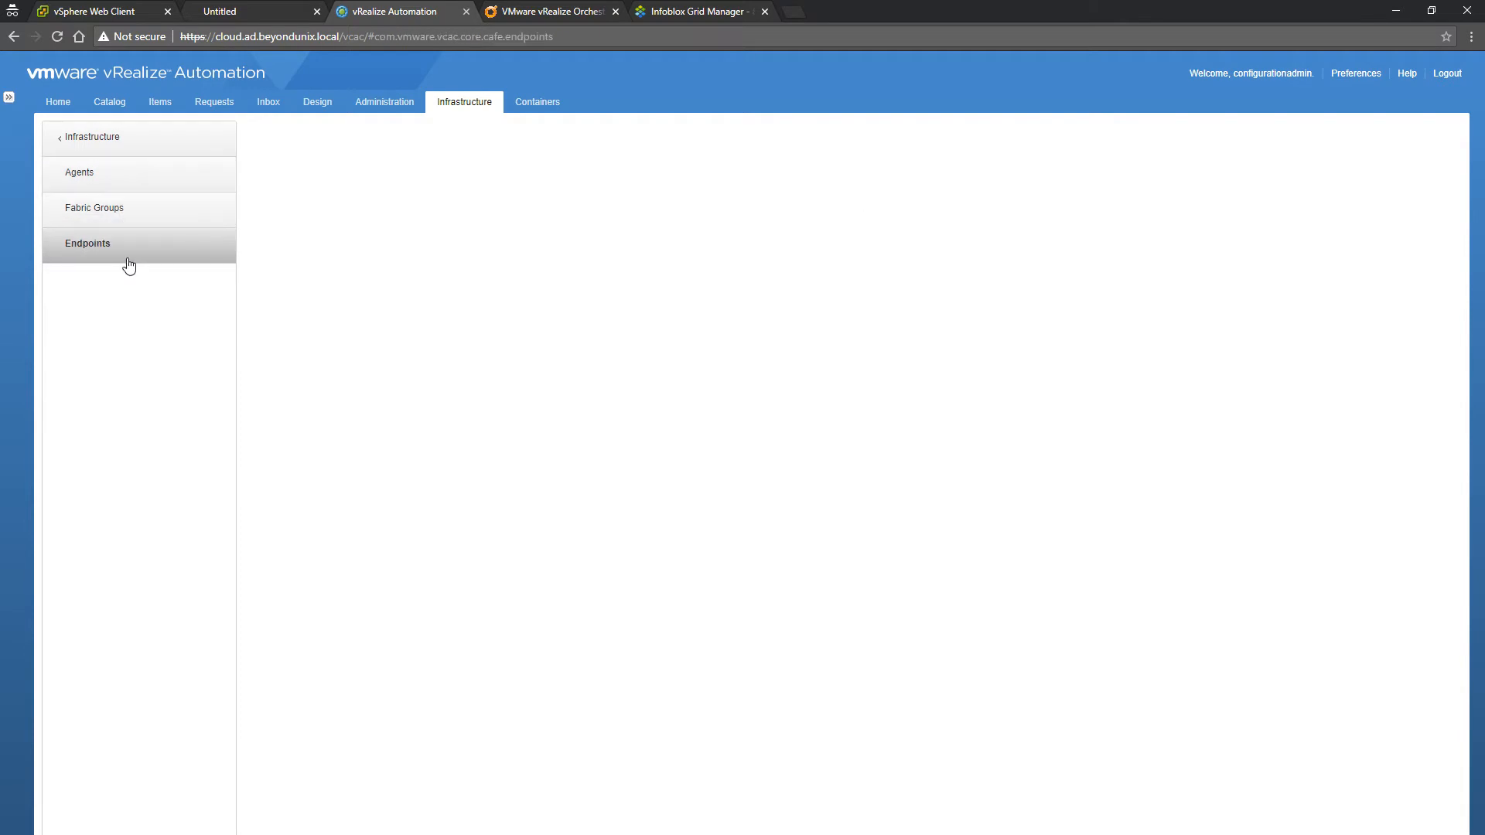
left_click(98, 145)
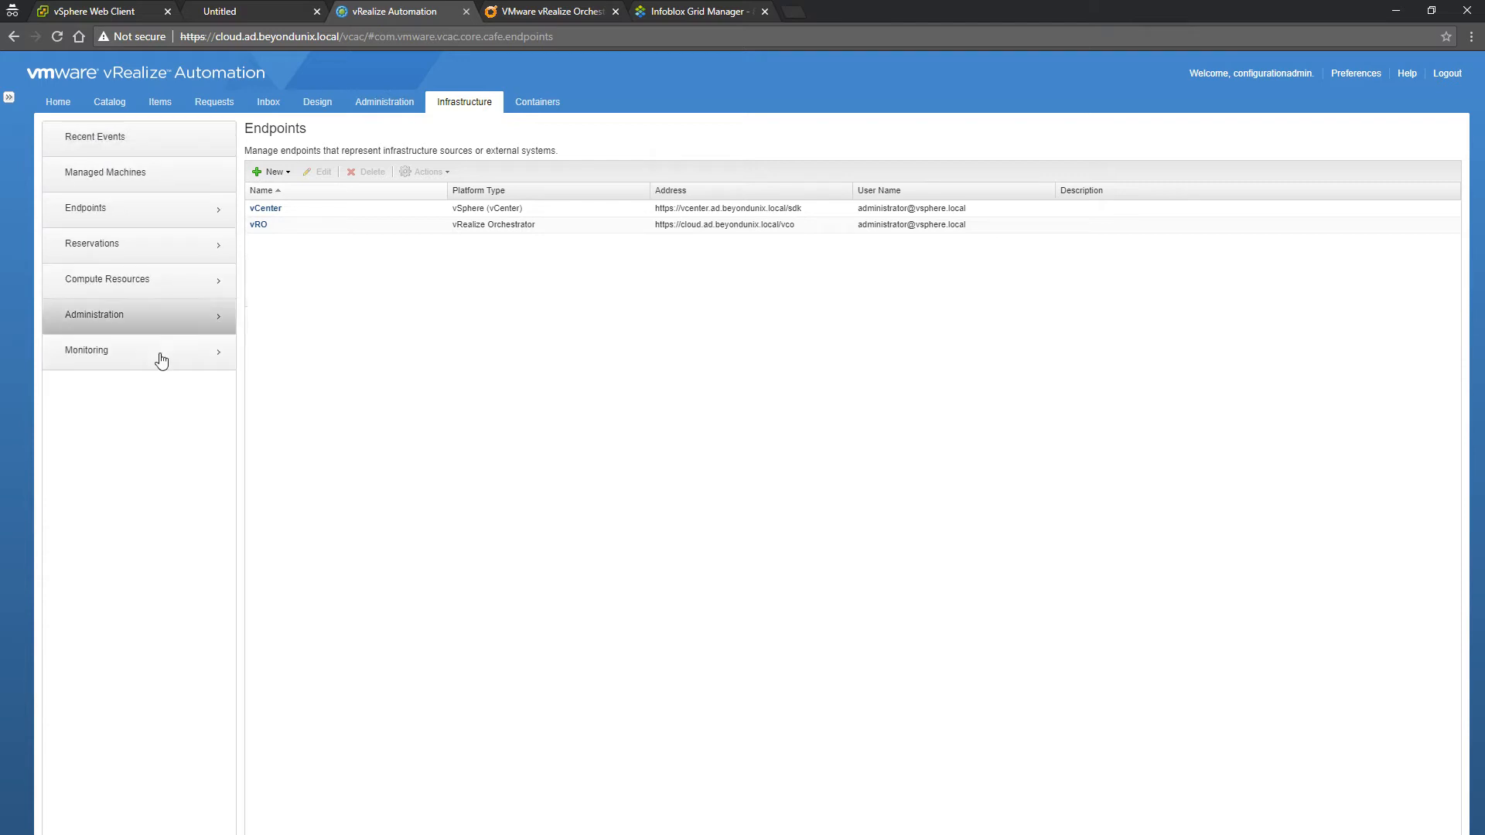
left_click(120, 203)
left_click(136, 142)
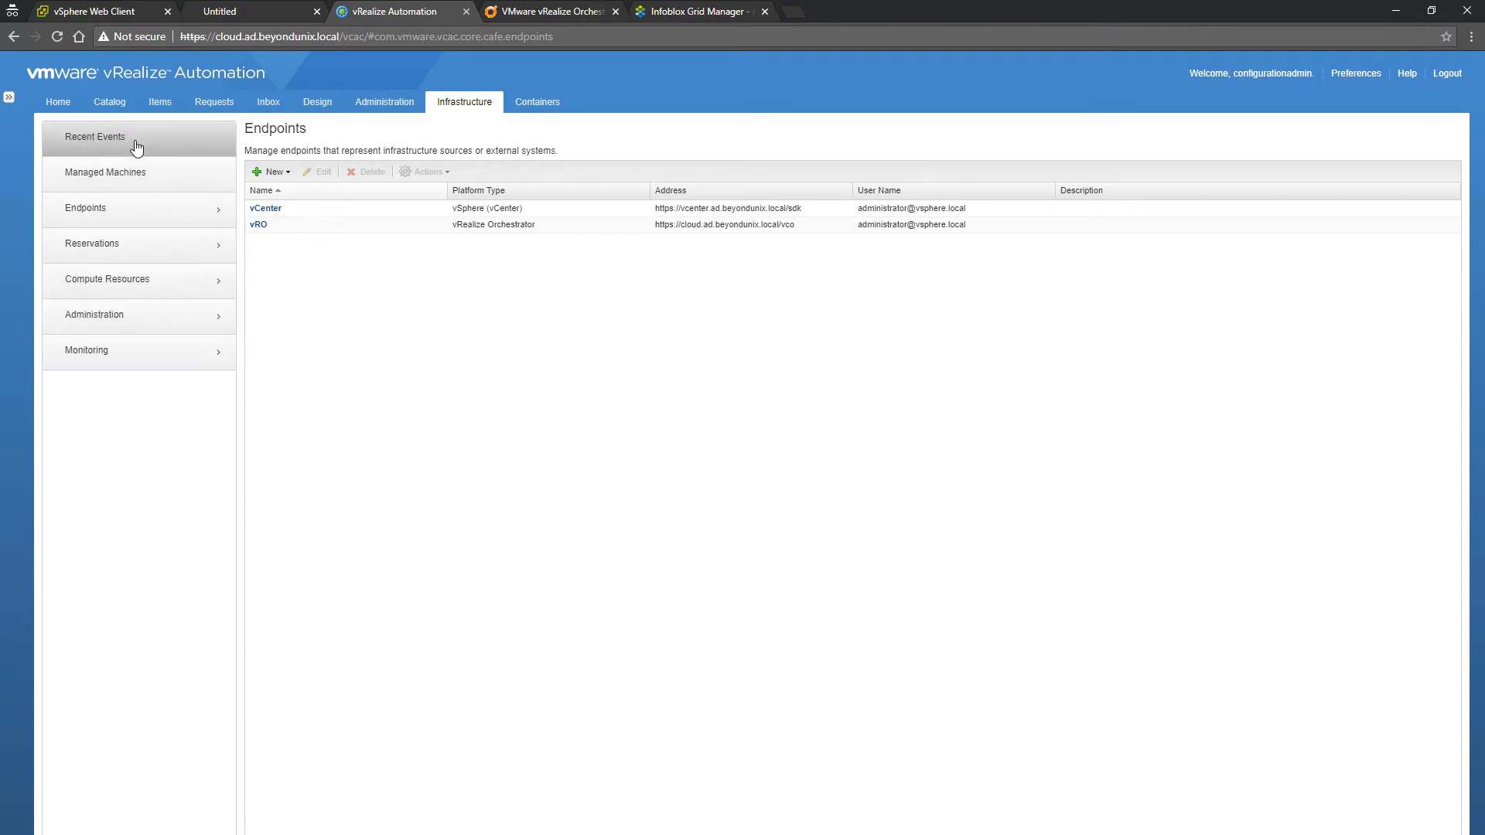
left_click(145, 212)
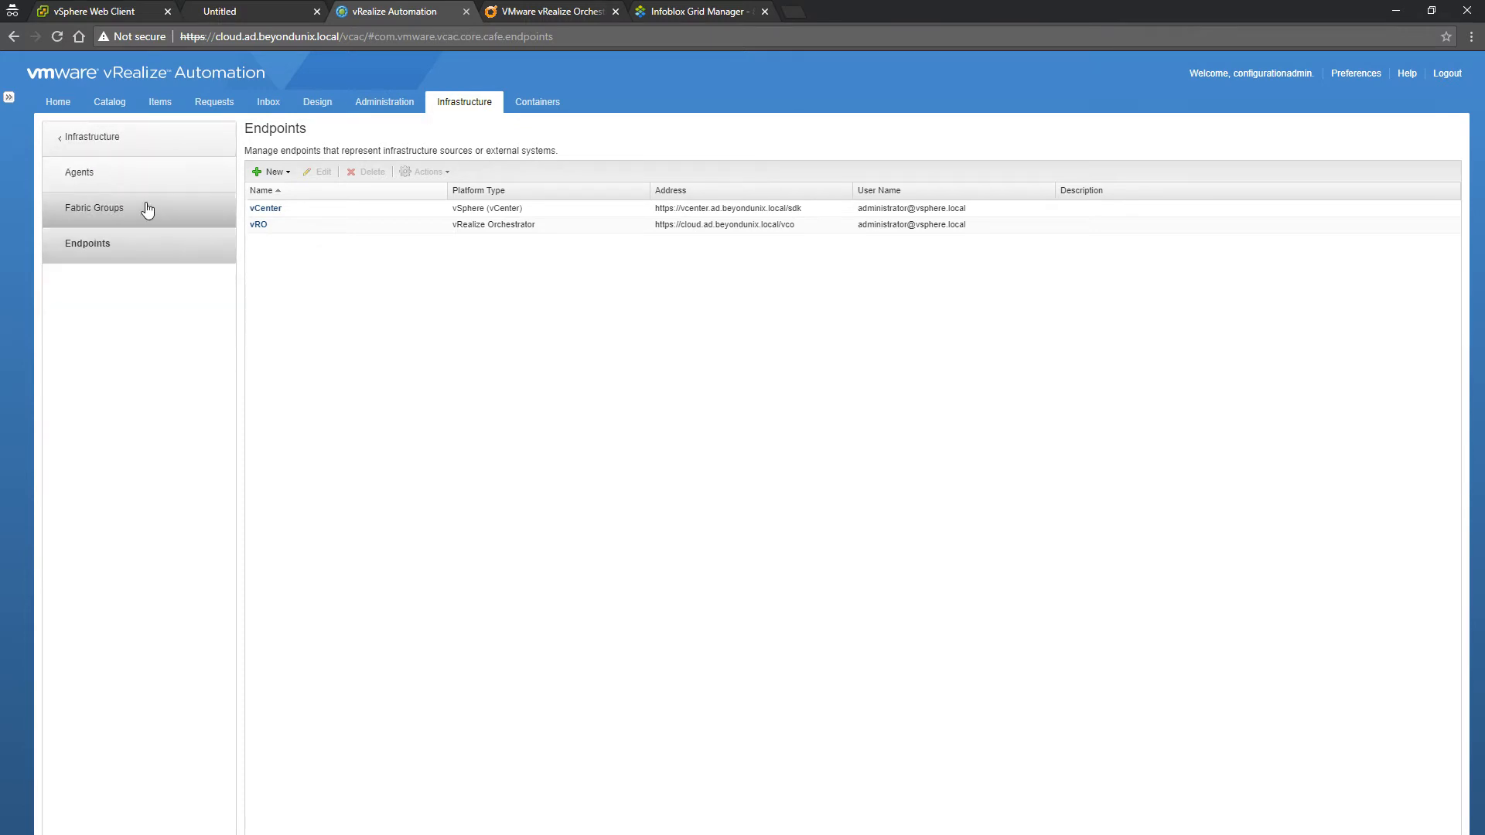
left_click(291, 172)
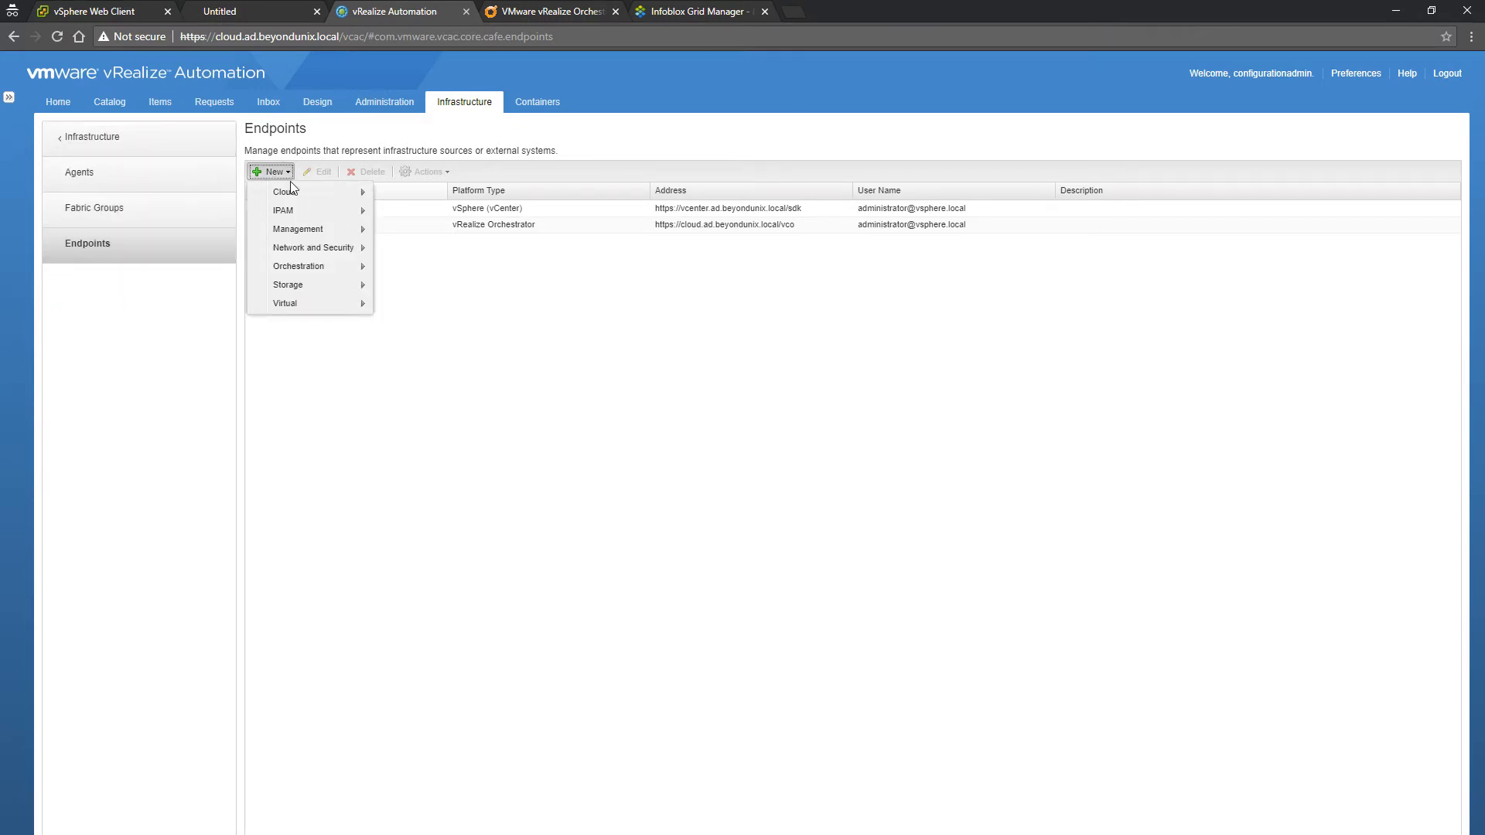
mouse_move(305, 211)
left_click(411, 214)
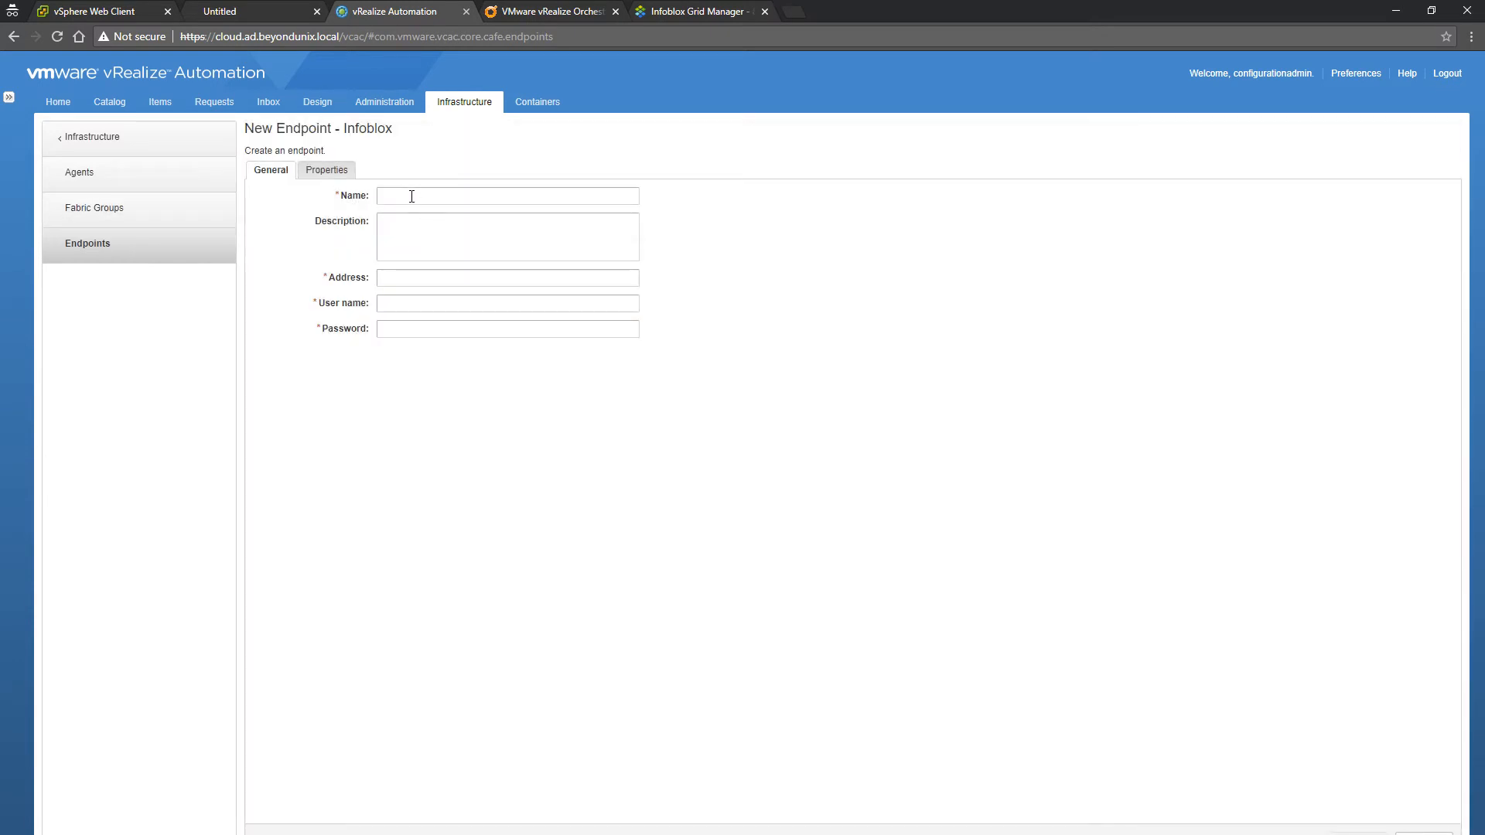
left_click(412, 197)
left_click(404, 279)
type("https://infoblox.ad.beyondunix.local")
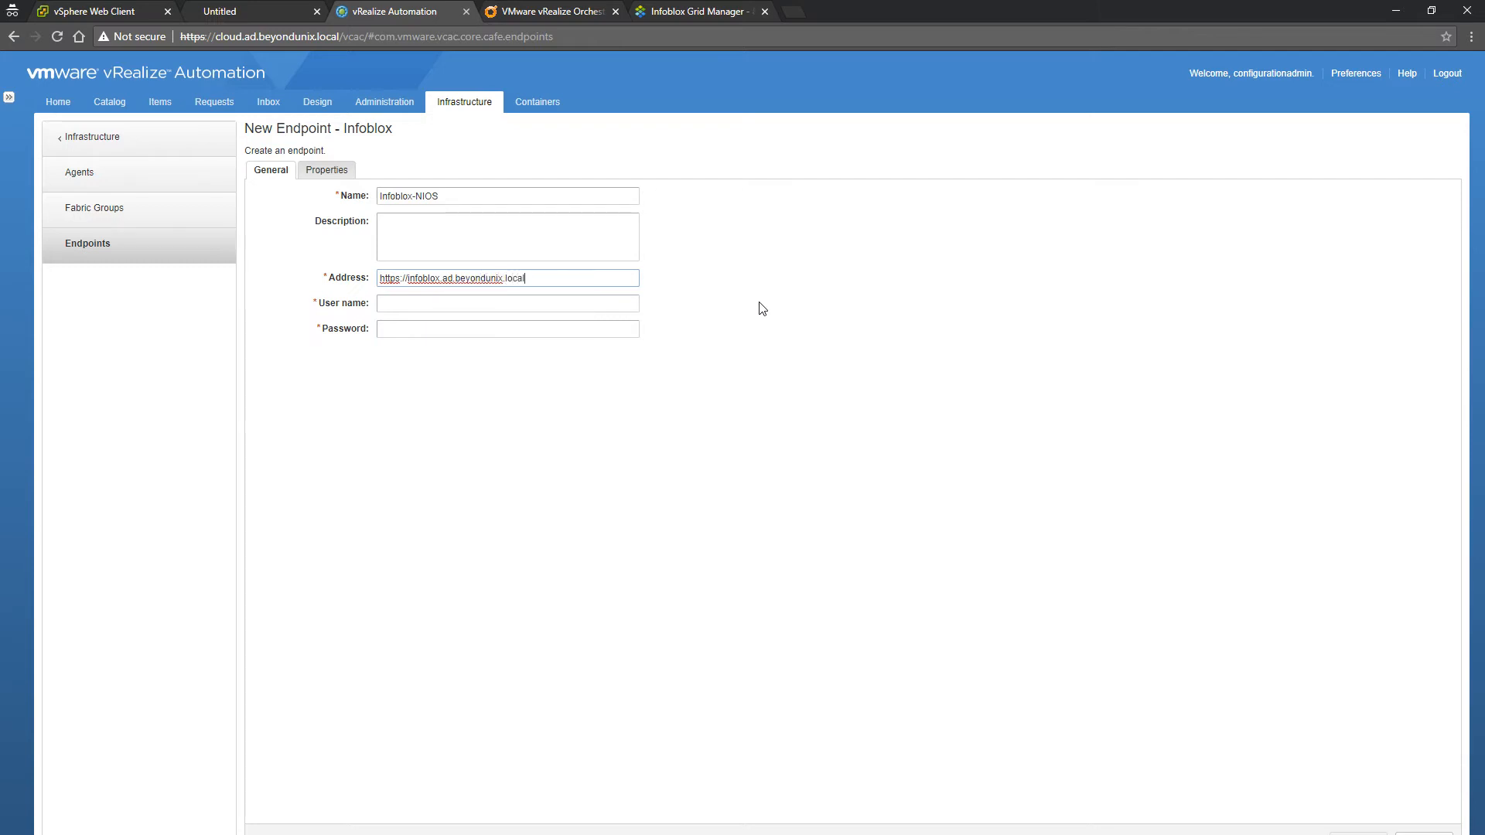
- Enter user name admin and the account password for the endpoint, glance at its Properties, and save it
key("Tab")
type("admin")
key("Tab")
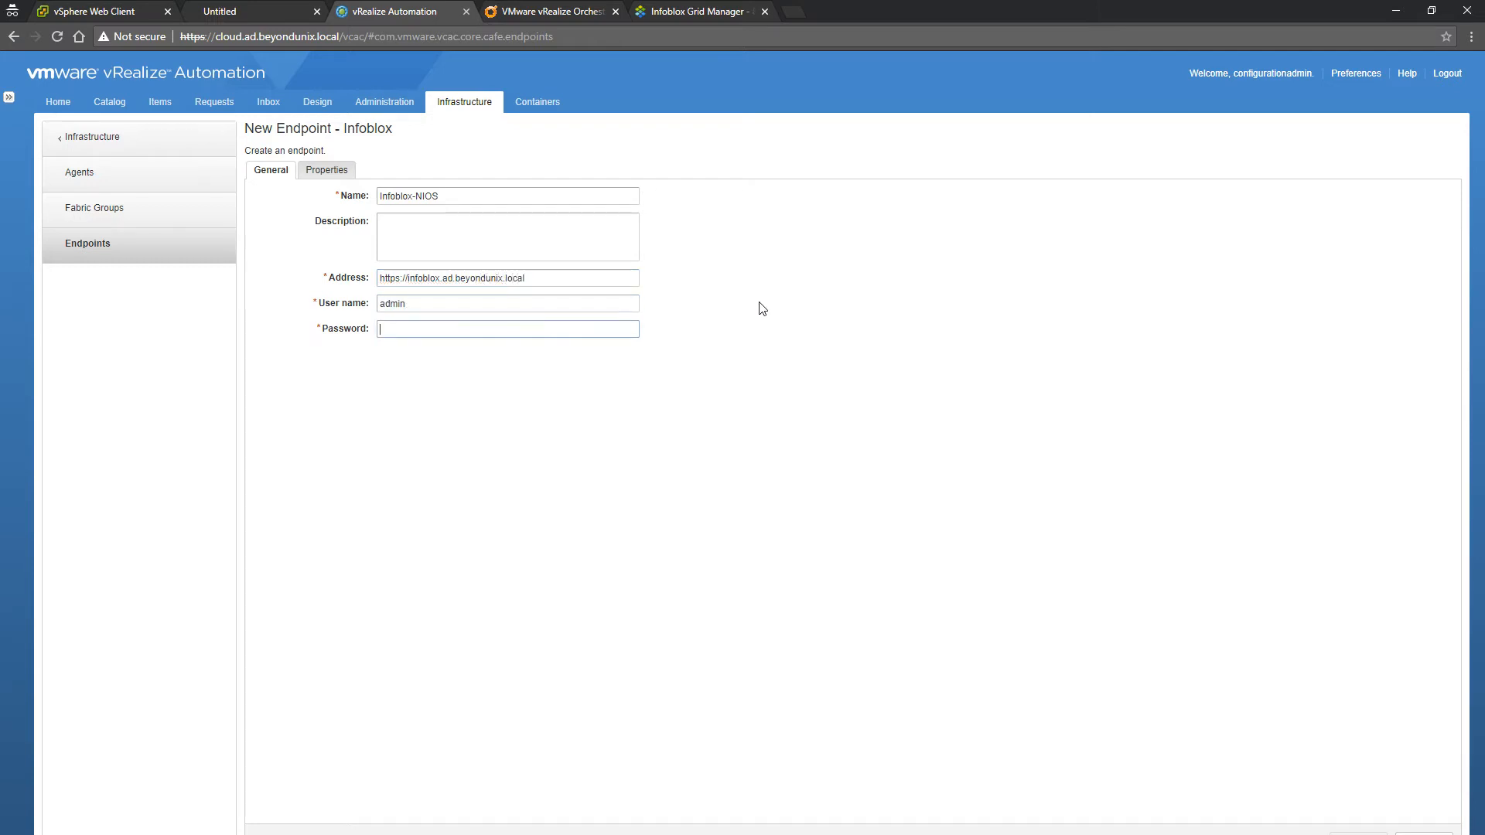
type("in")
left_click(327, 171)
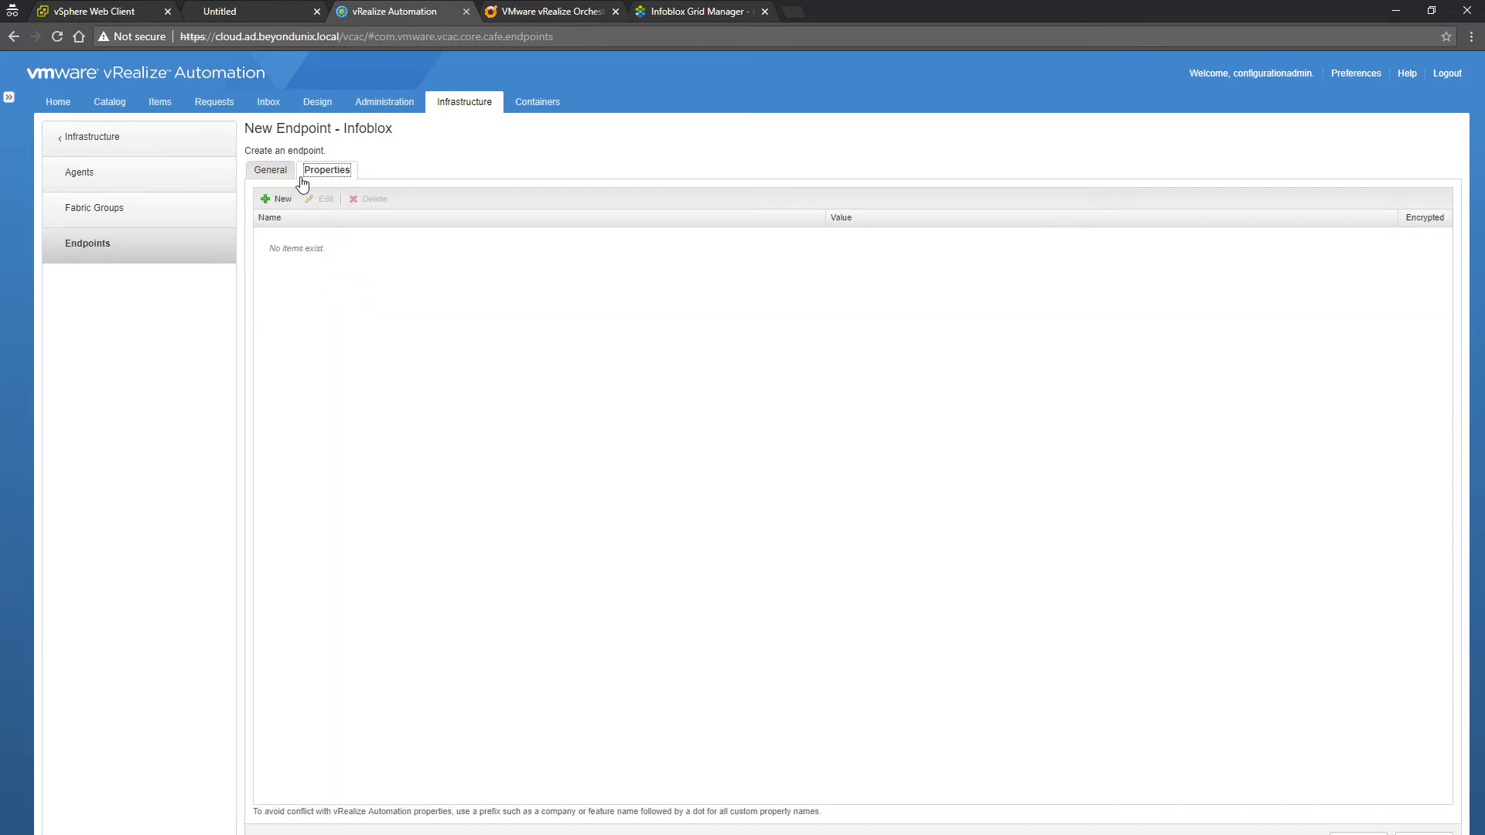
left_click(274, 179)
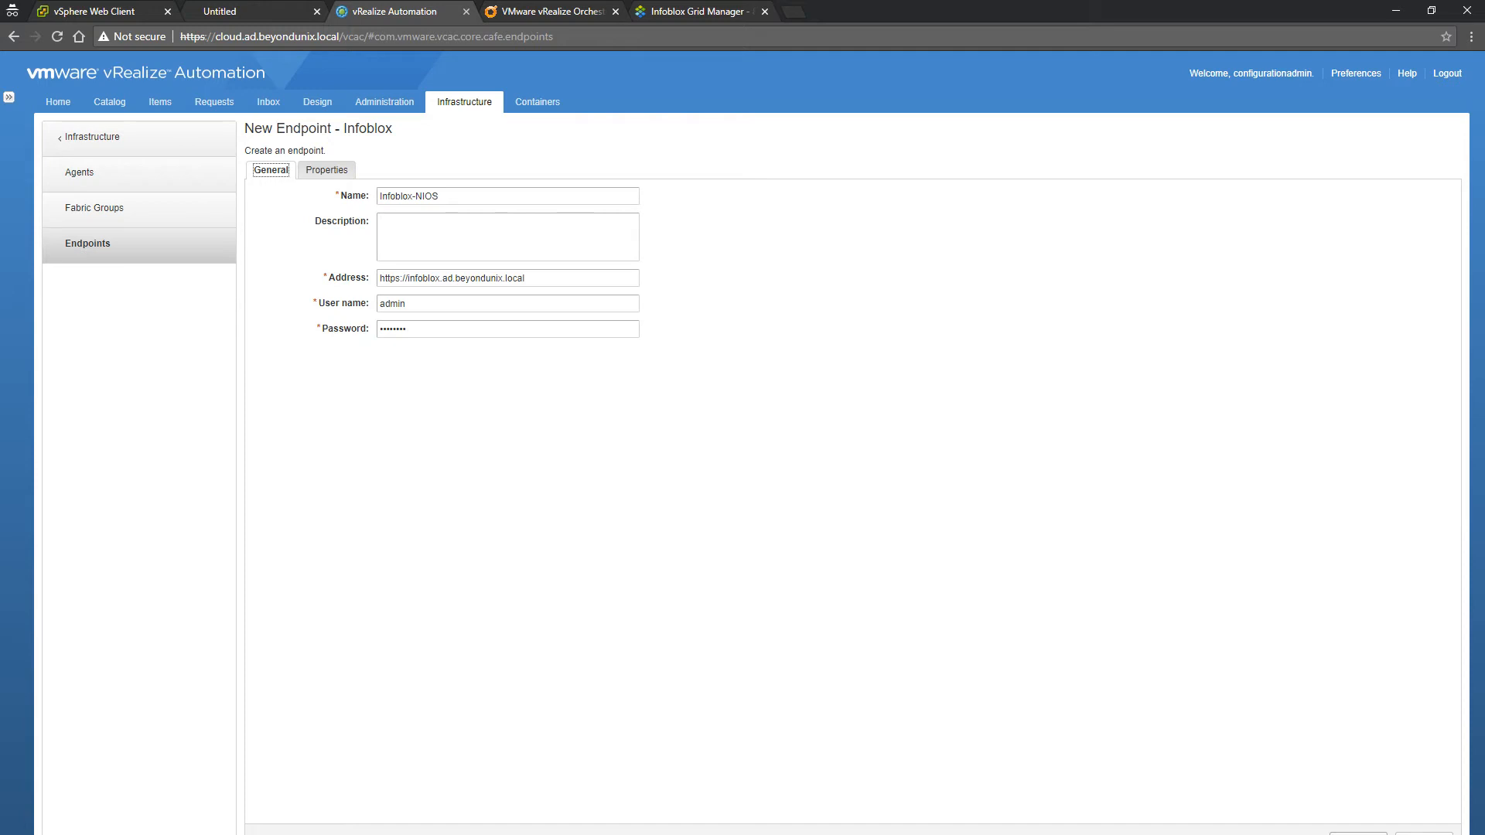
left_click(1359, 834)
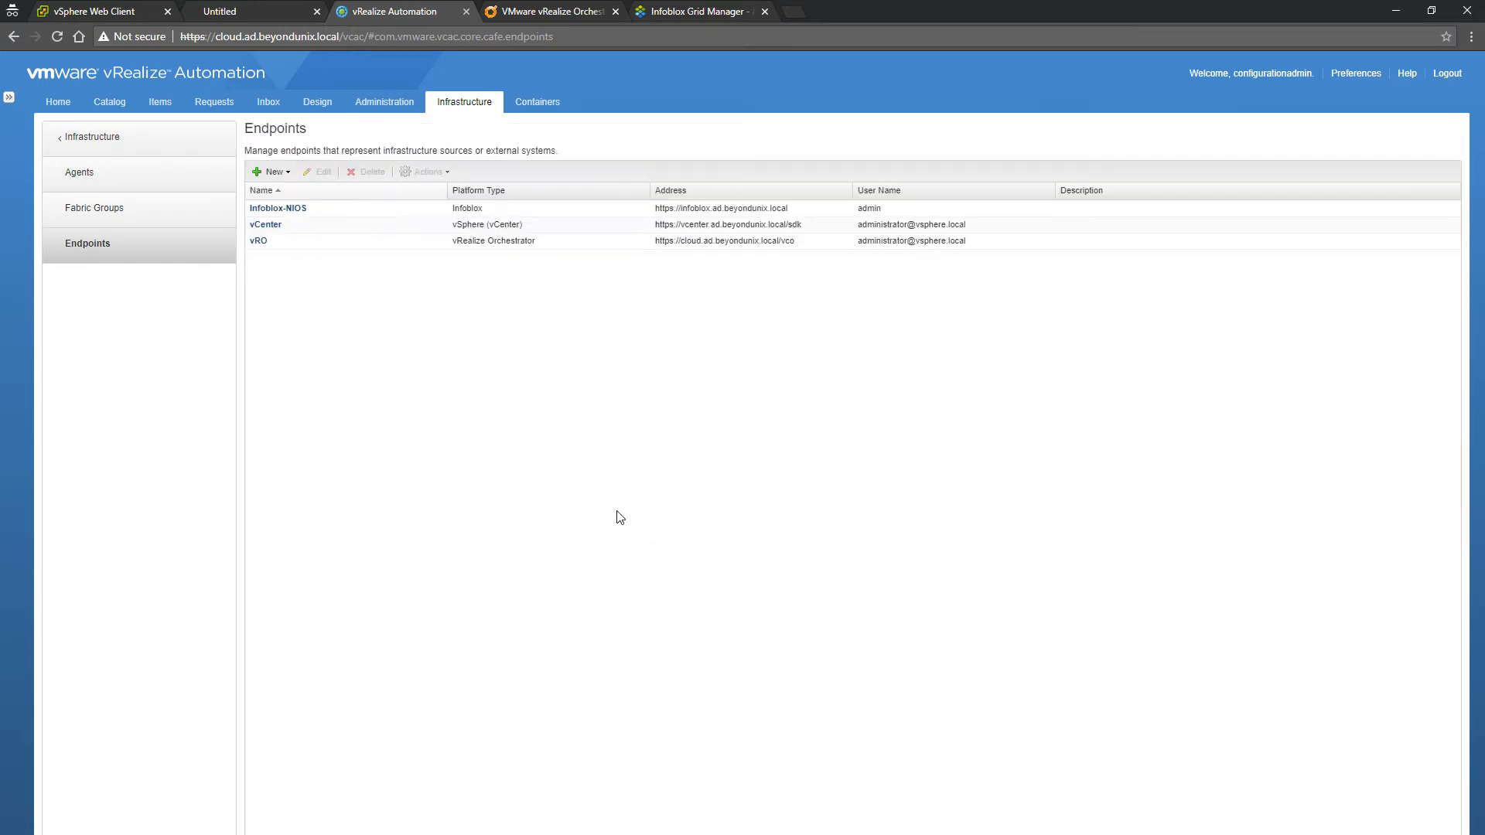
- Delete the Infoblox-NIOS endpoint
left_click(384, 215)
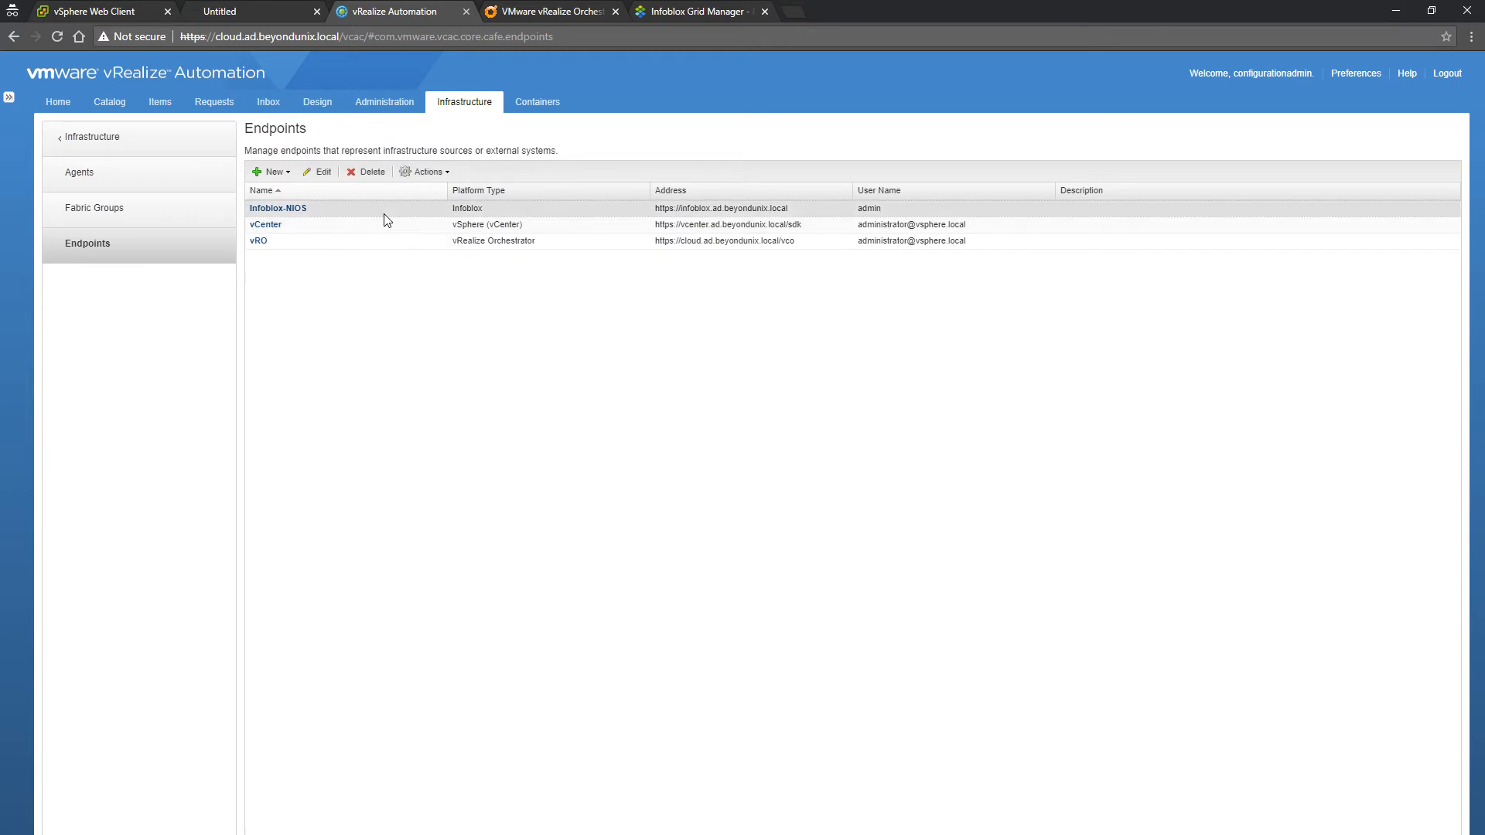
left_click(309, 177)
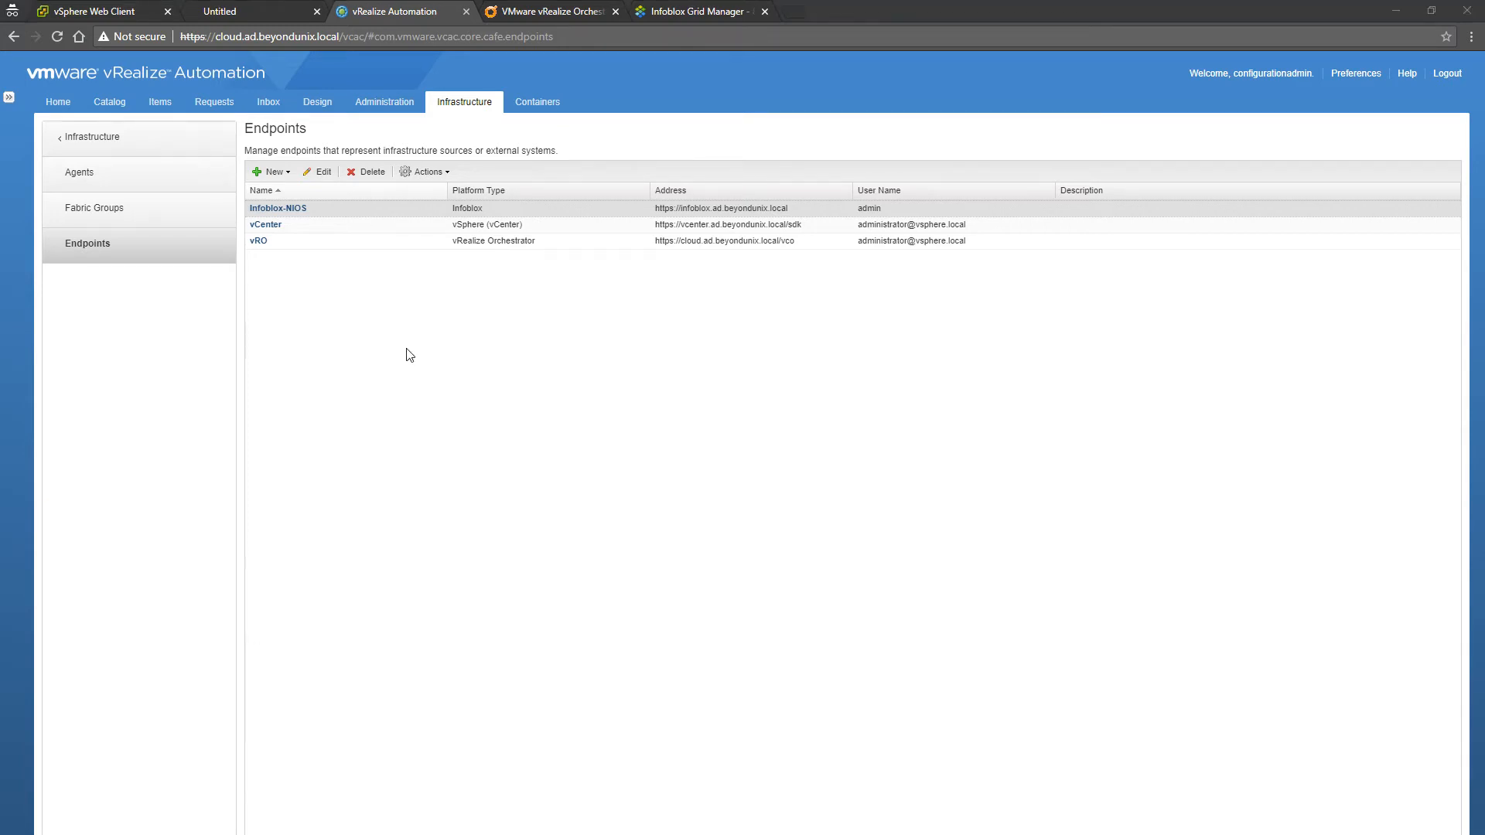
left_click(365, 171)
left_click(796, 526)
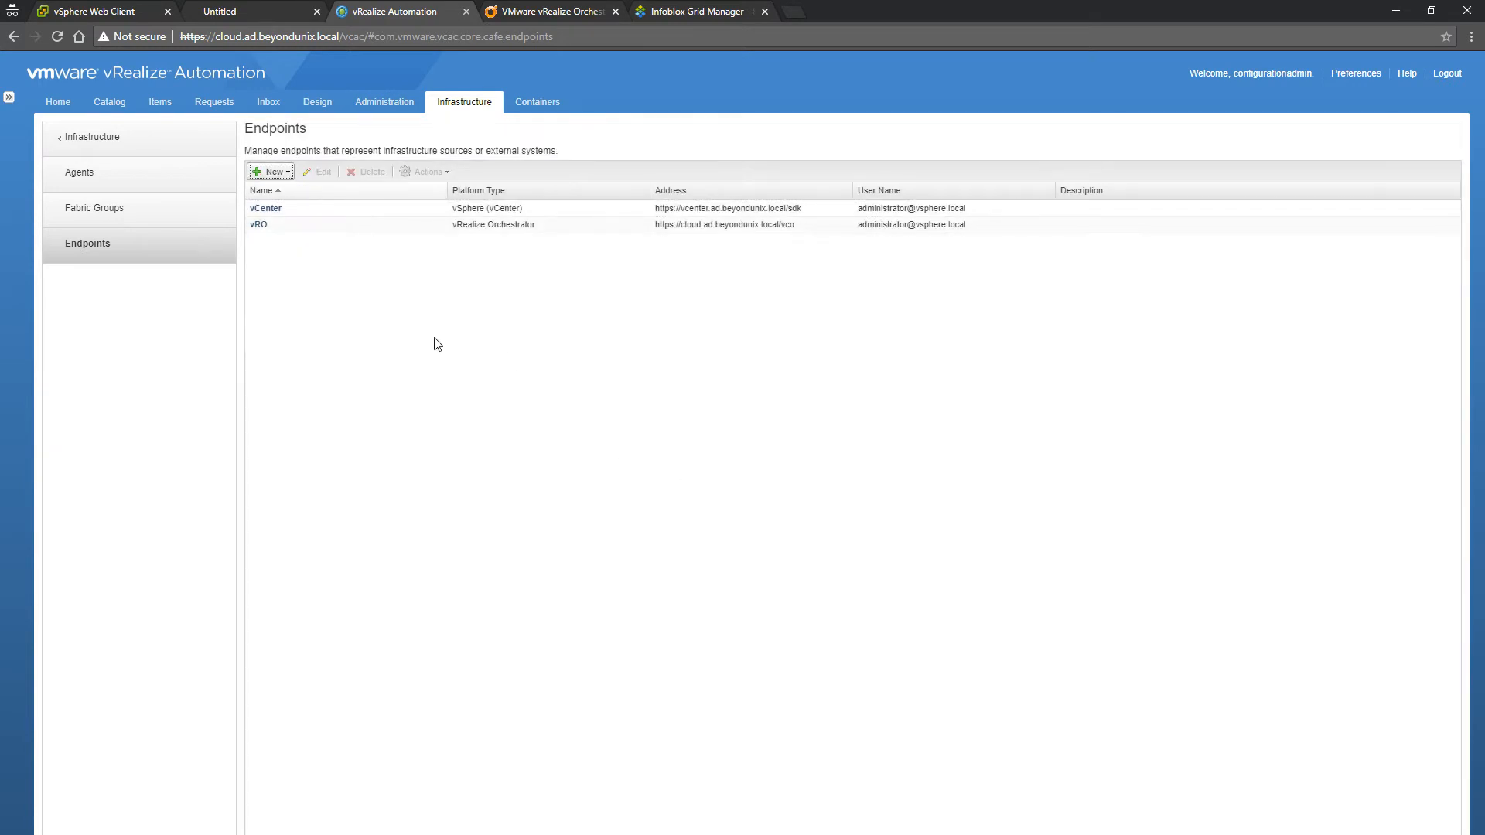
- Switch to Infoblox Grid Manager and add an administrator group named vra-group
left_click(696, 12)
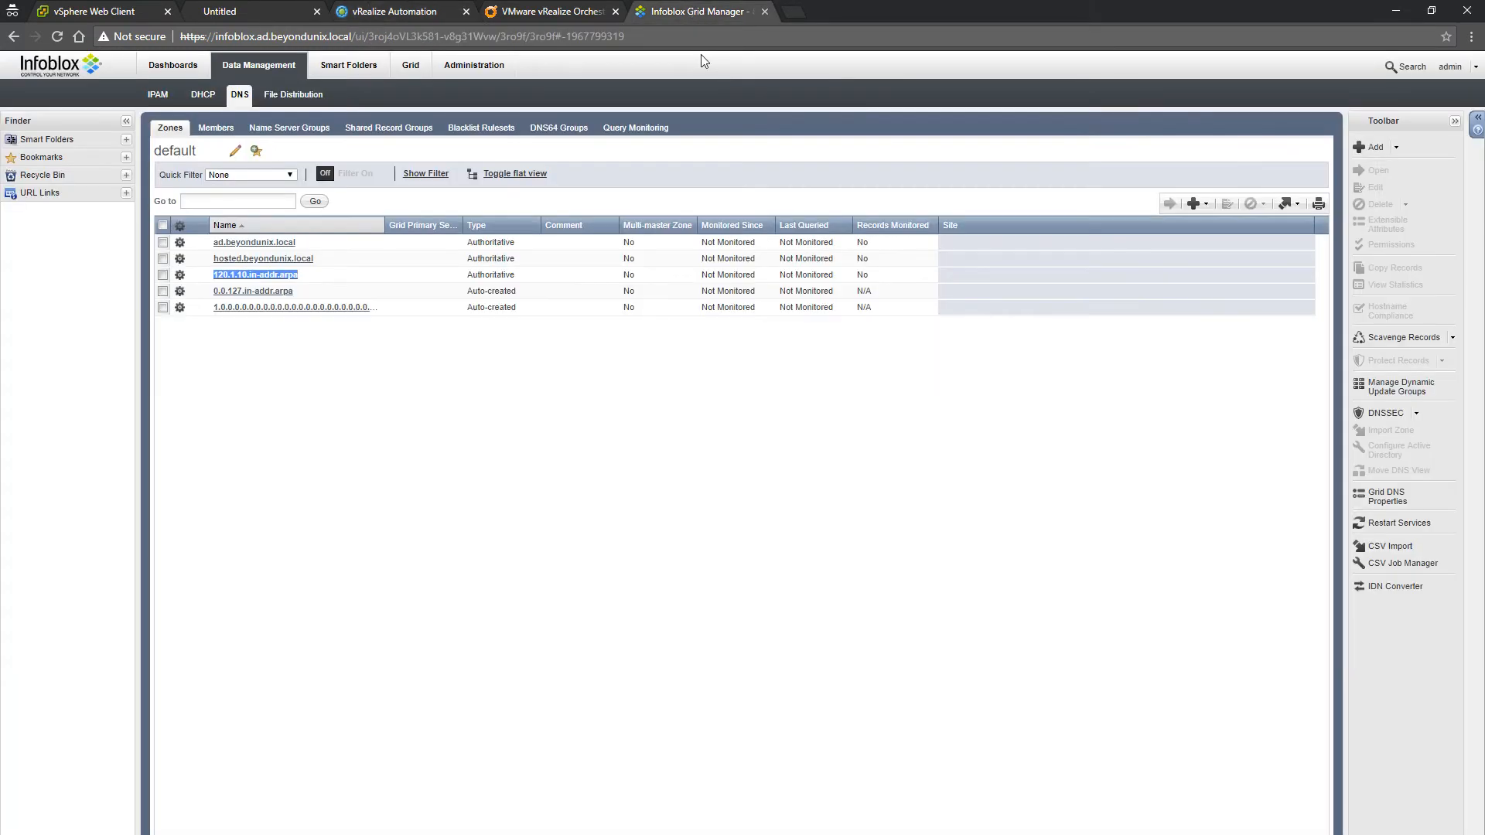
left_click(481, 68)
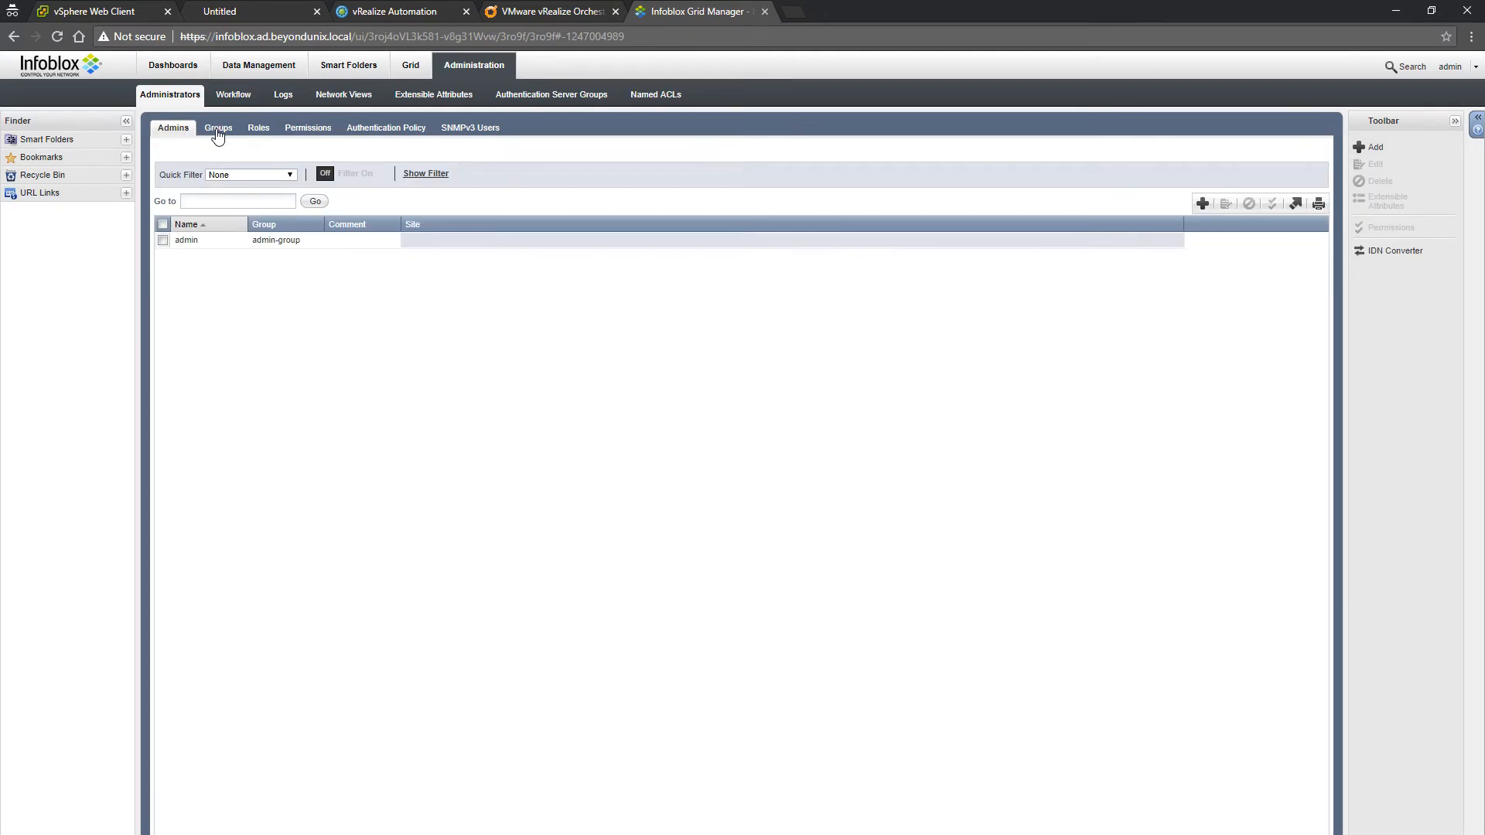
left_click(250, 131)
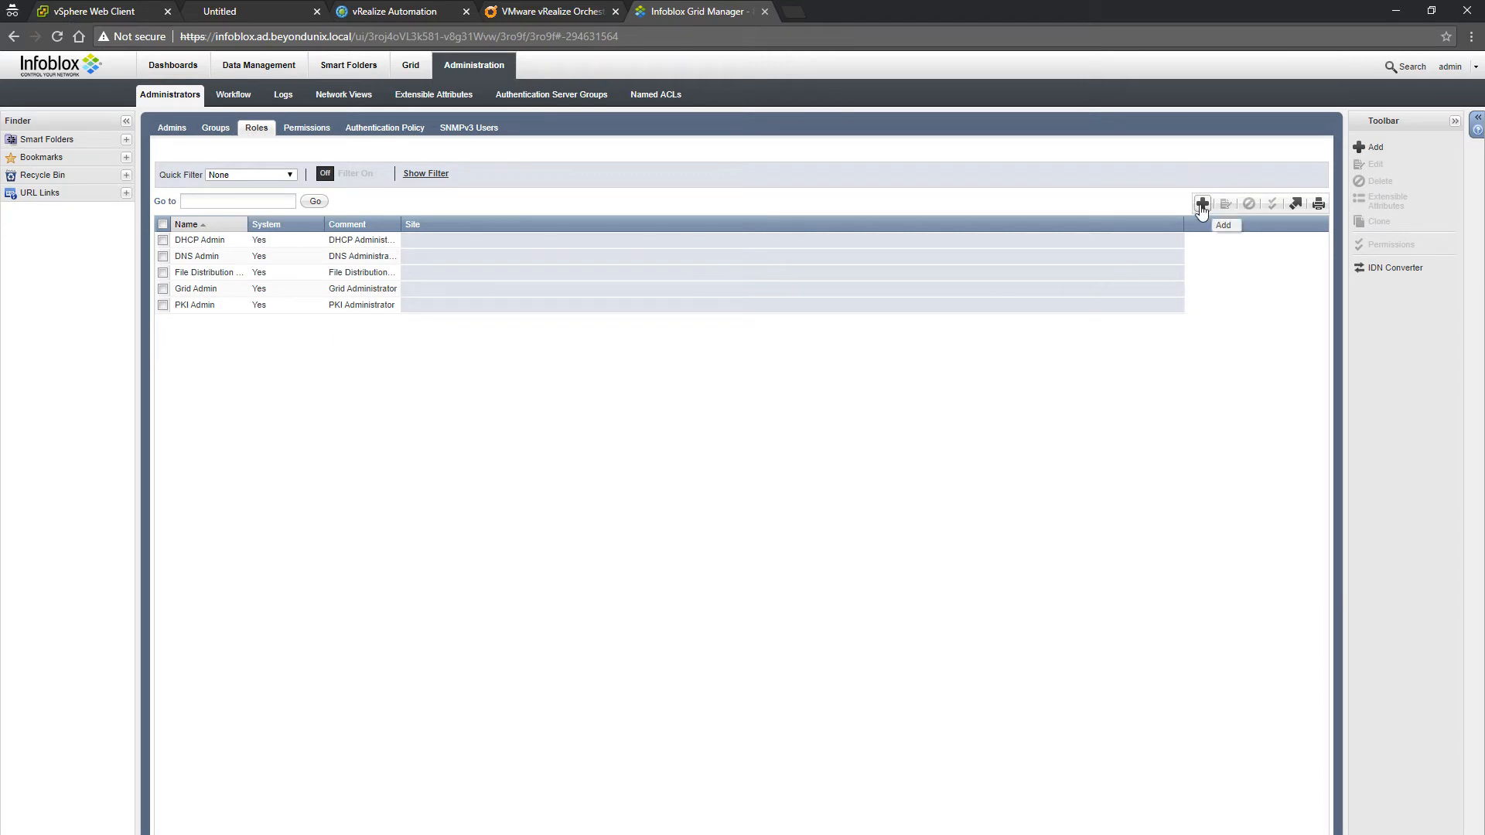
left_click(223, 129)
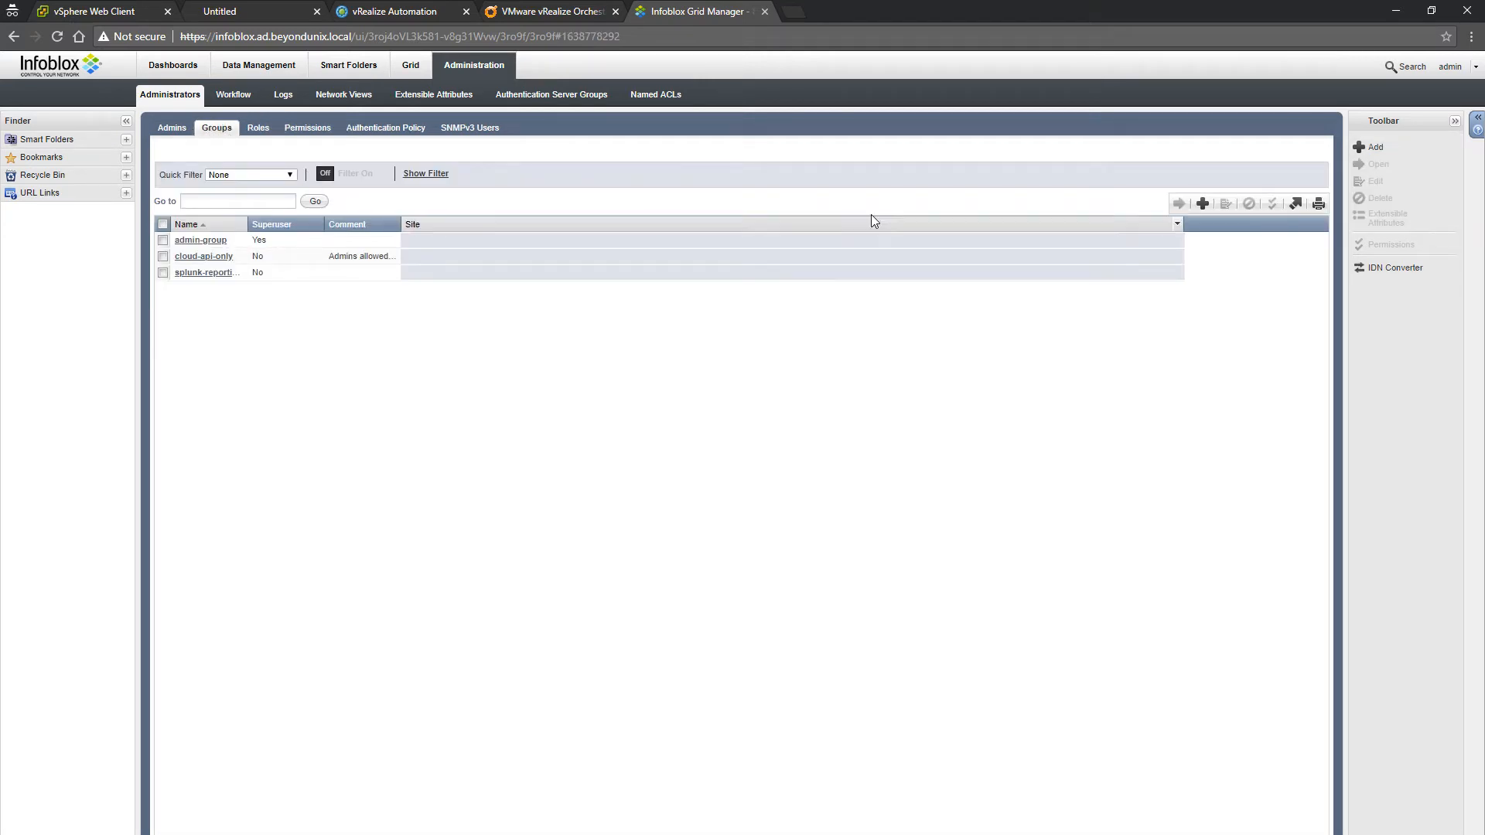
left_click(1202, 203)
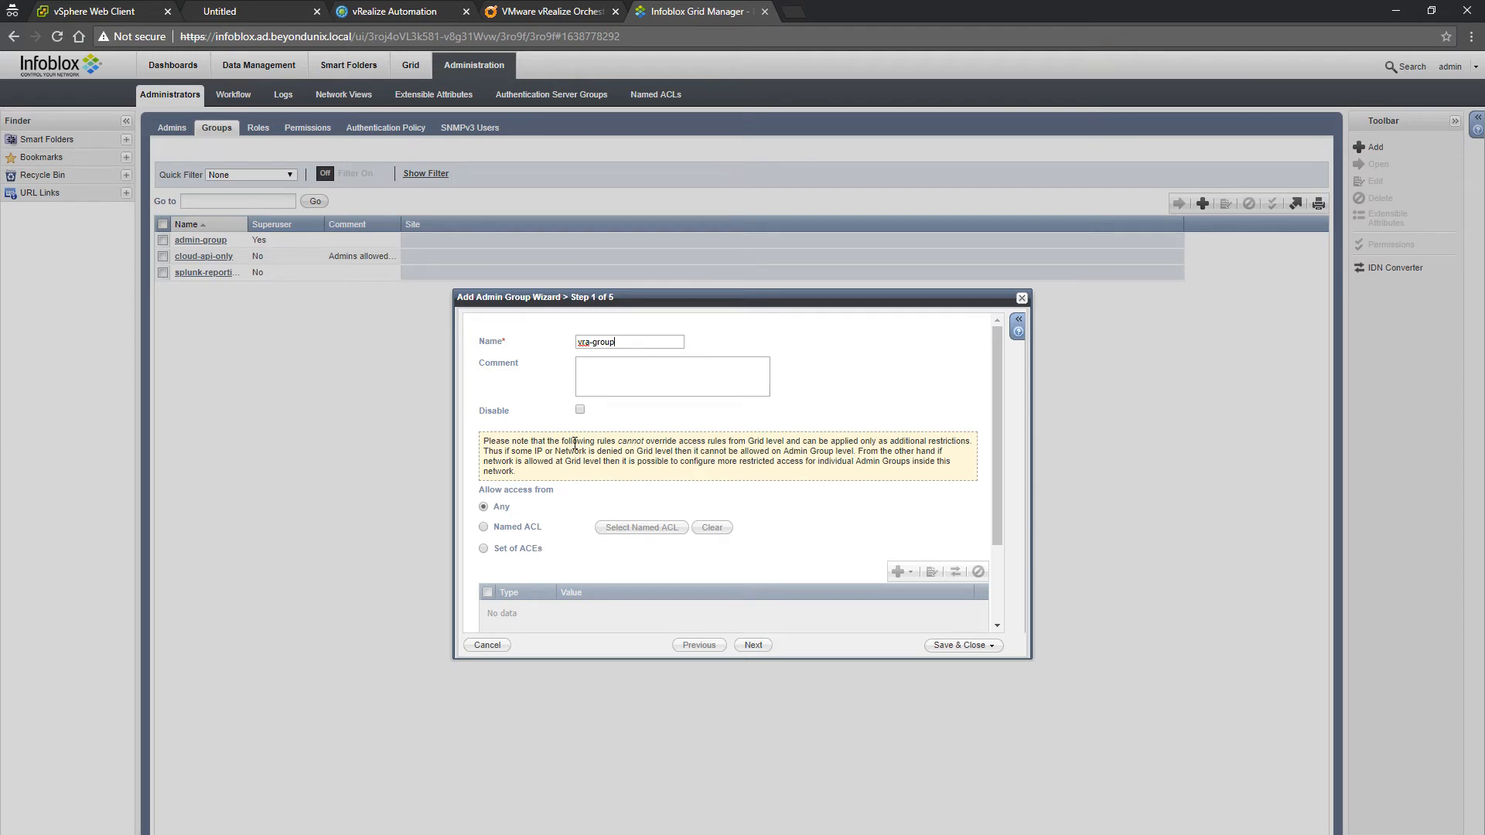
scroll(538, 542, "down", 2)
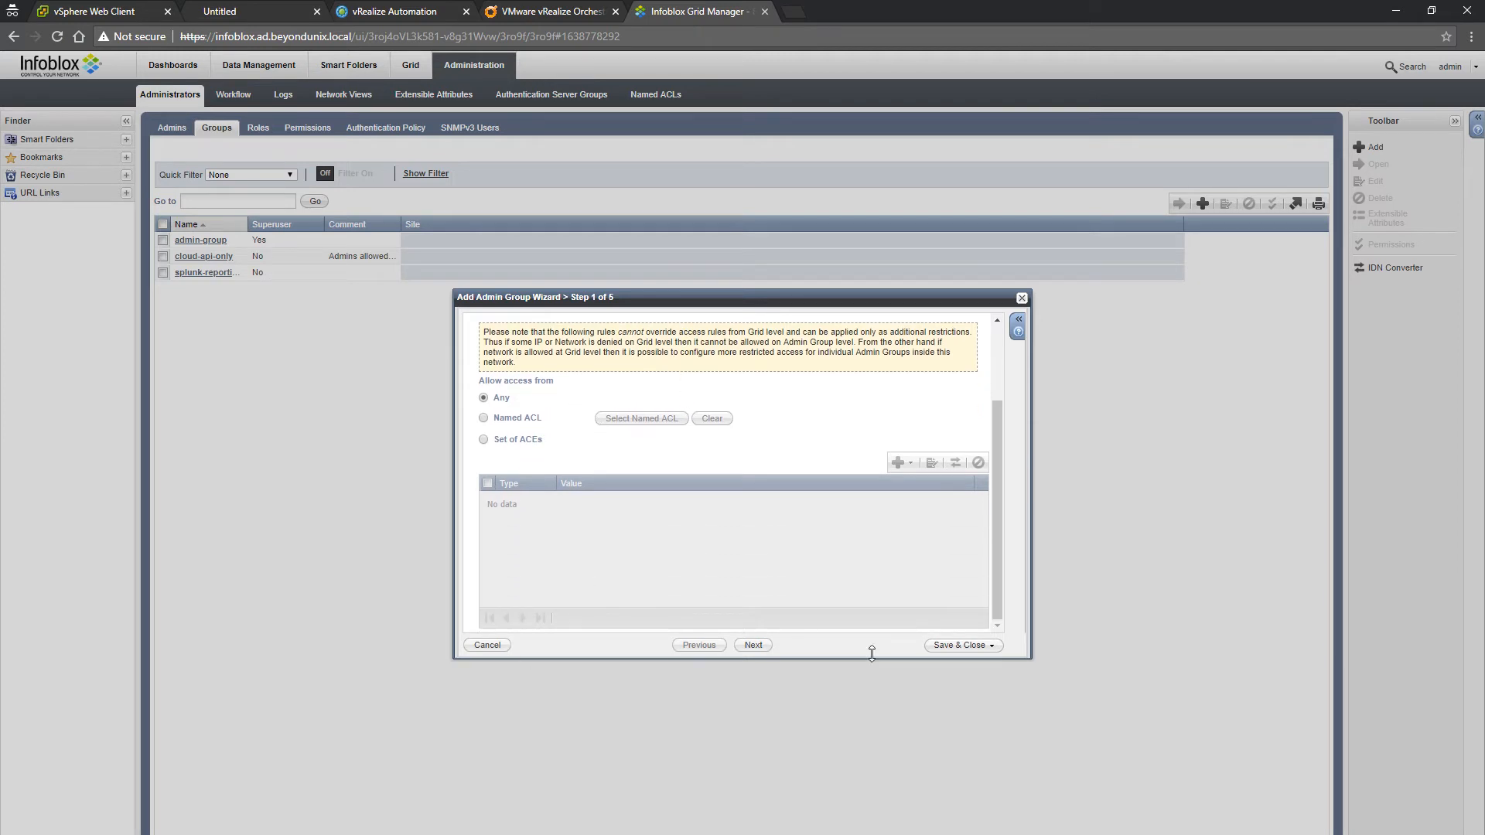
left_click(967, 647)
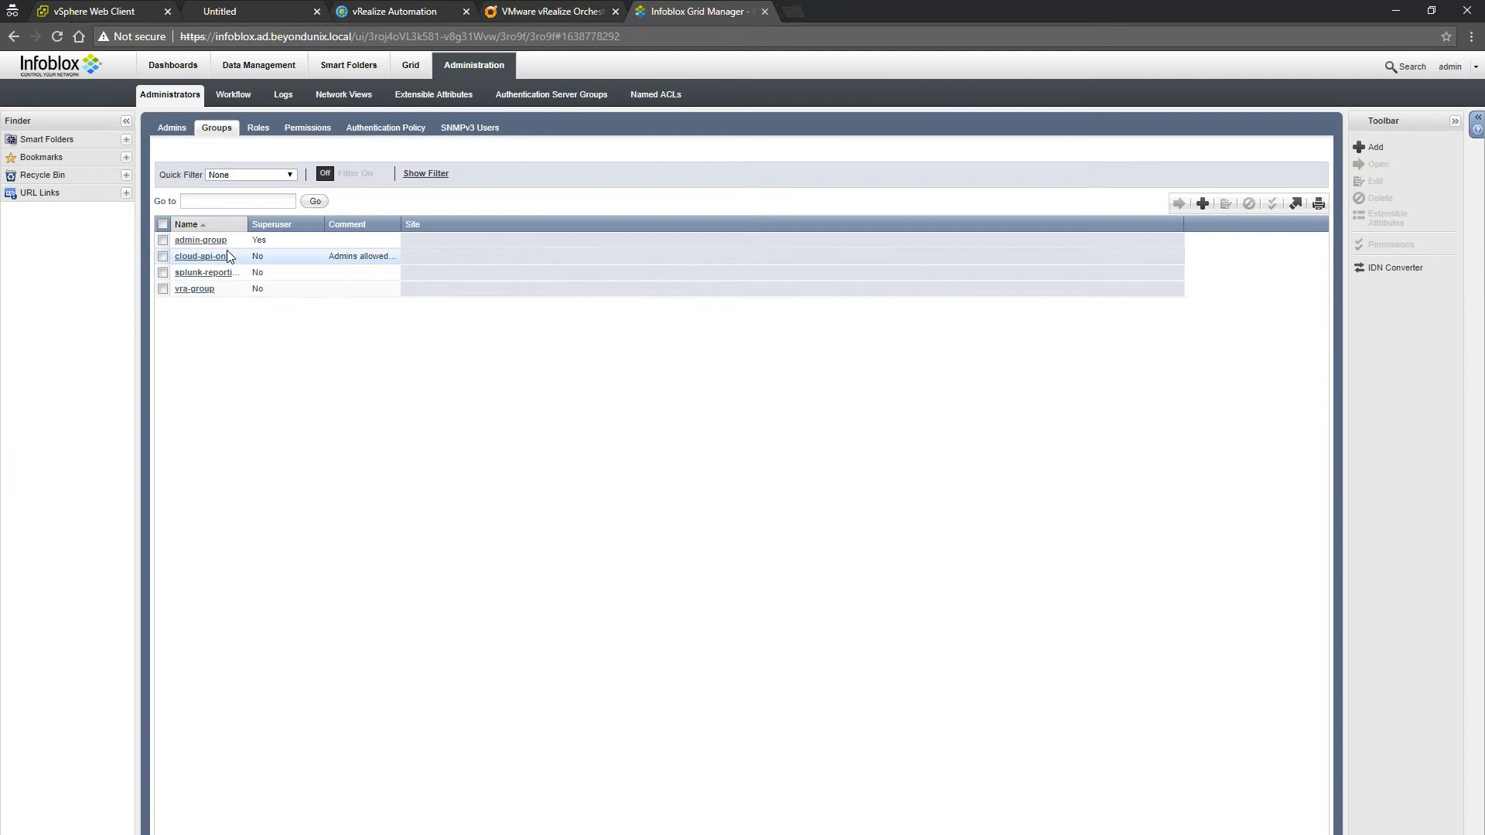
- Add a local administrator with login vrealize and a password, assigned to the vra-group admin group
left_click(164, 129)
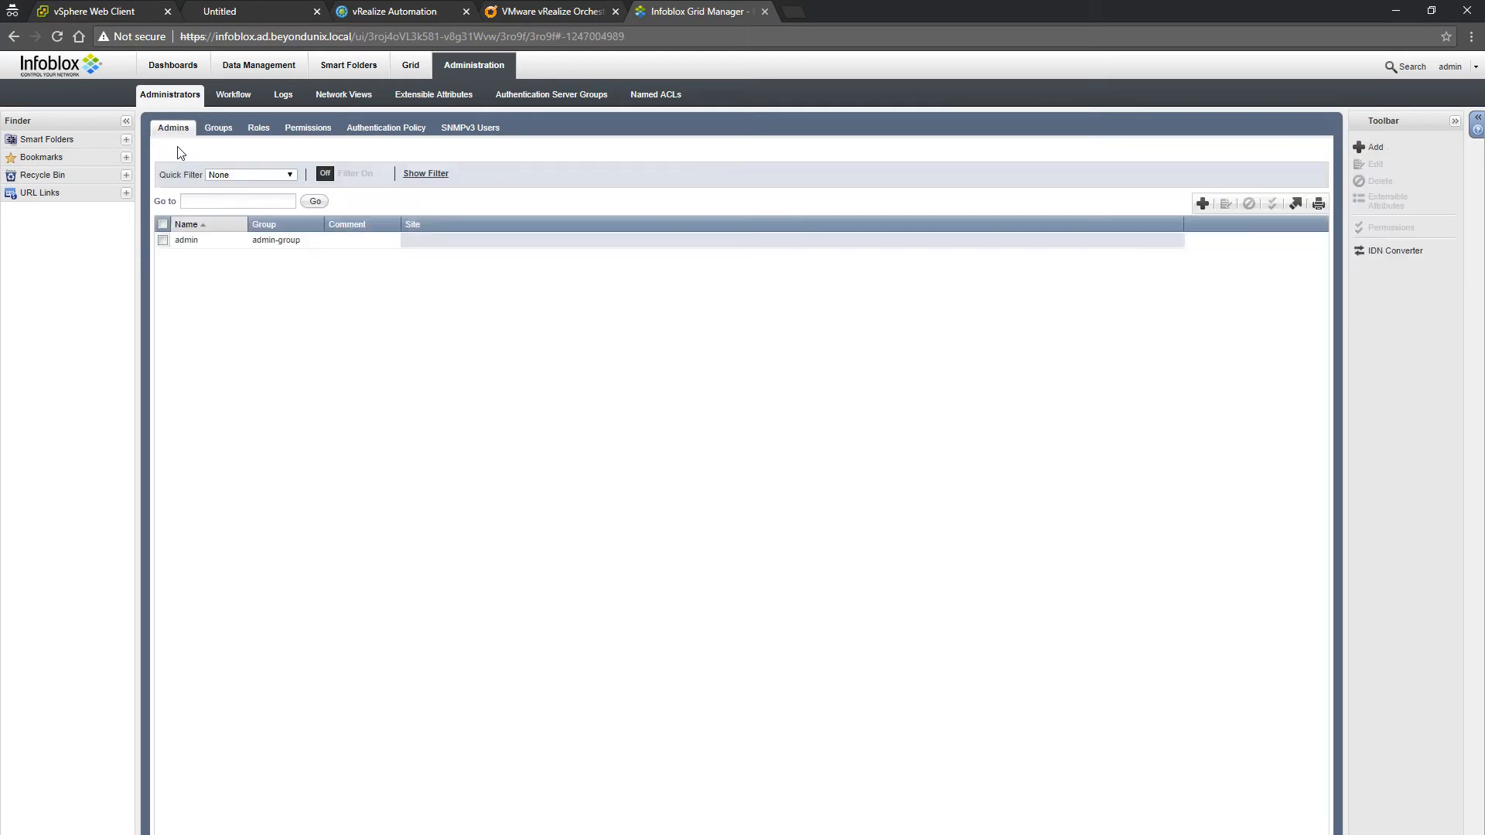
left_click(1202, 203)
left_click(685, 385)
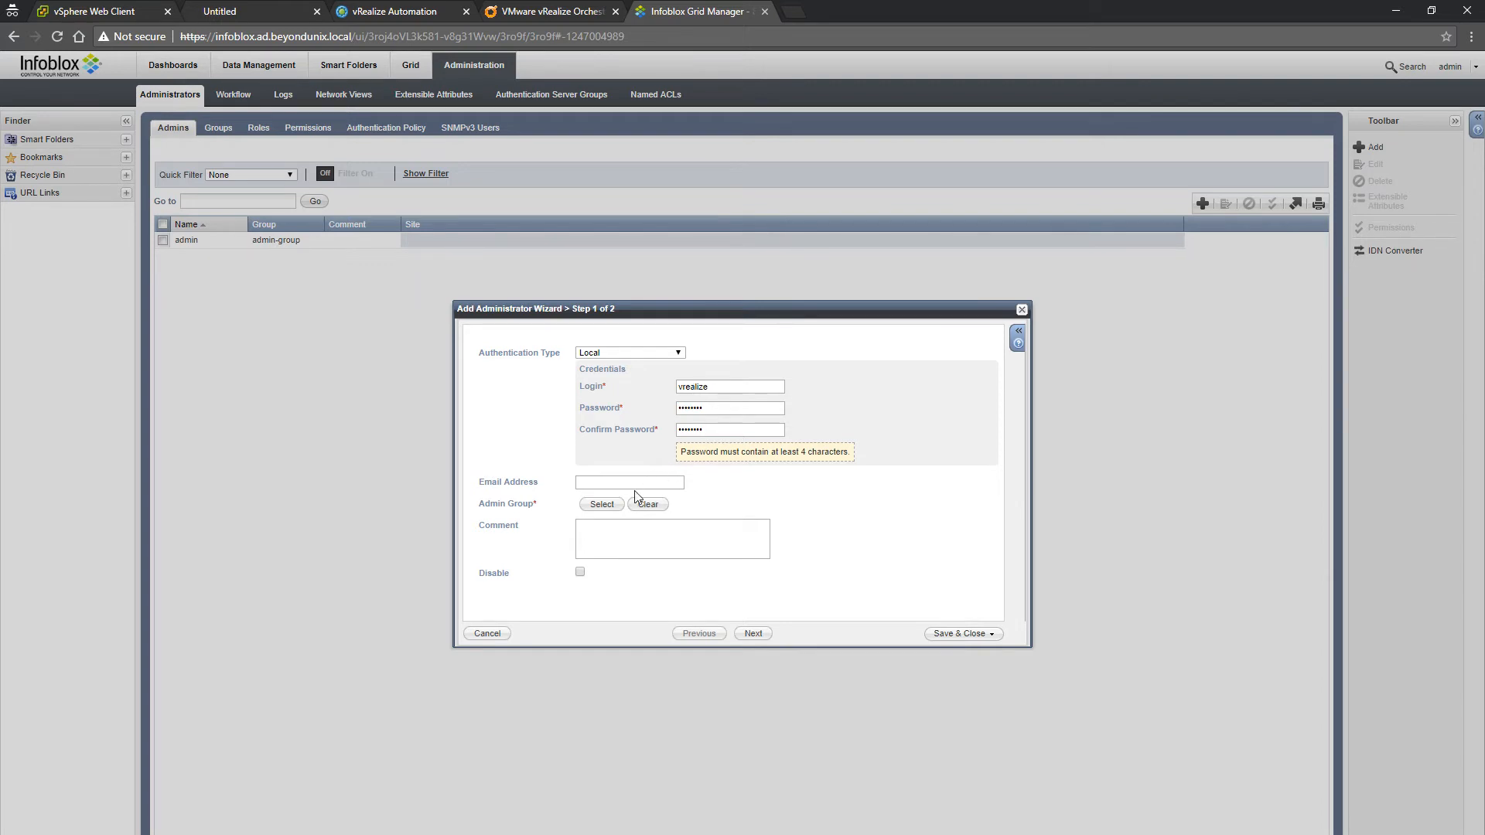
left_click(602, 504)
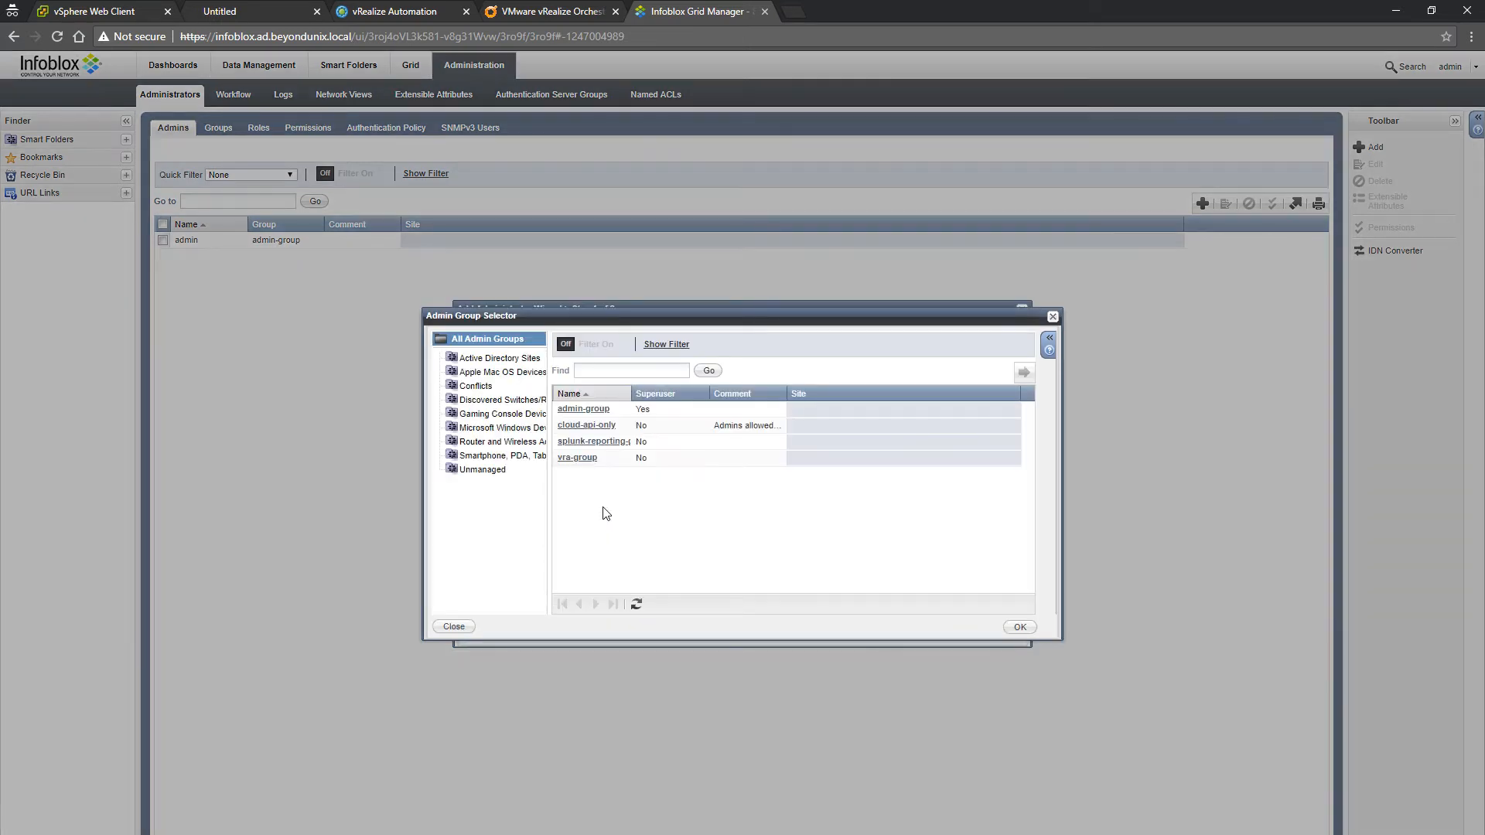
left_click(579, 458)
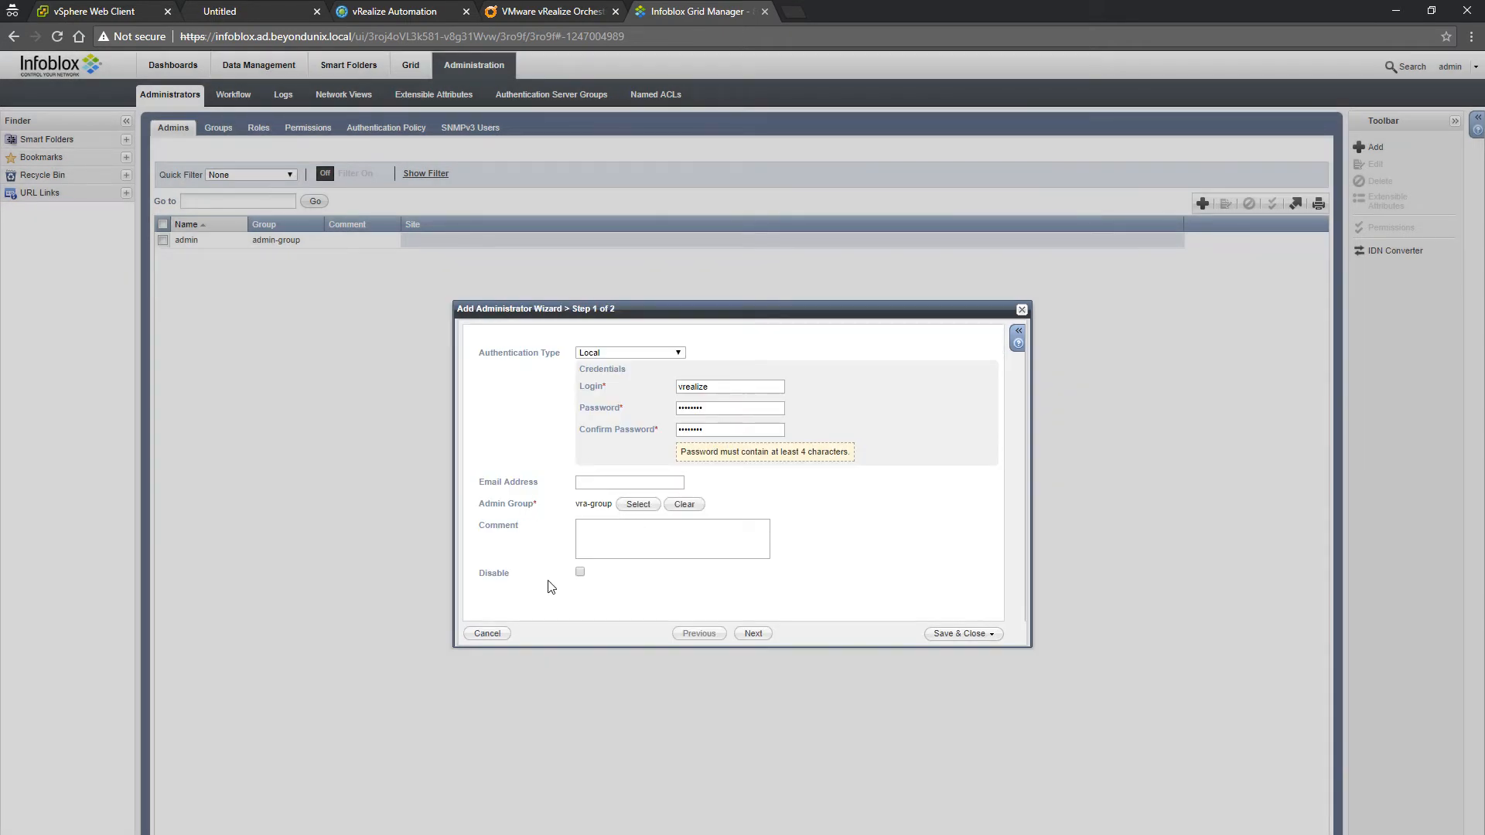
left_click(937, 633)
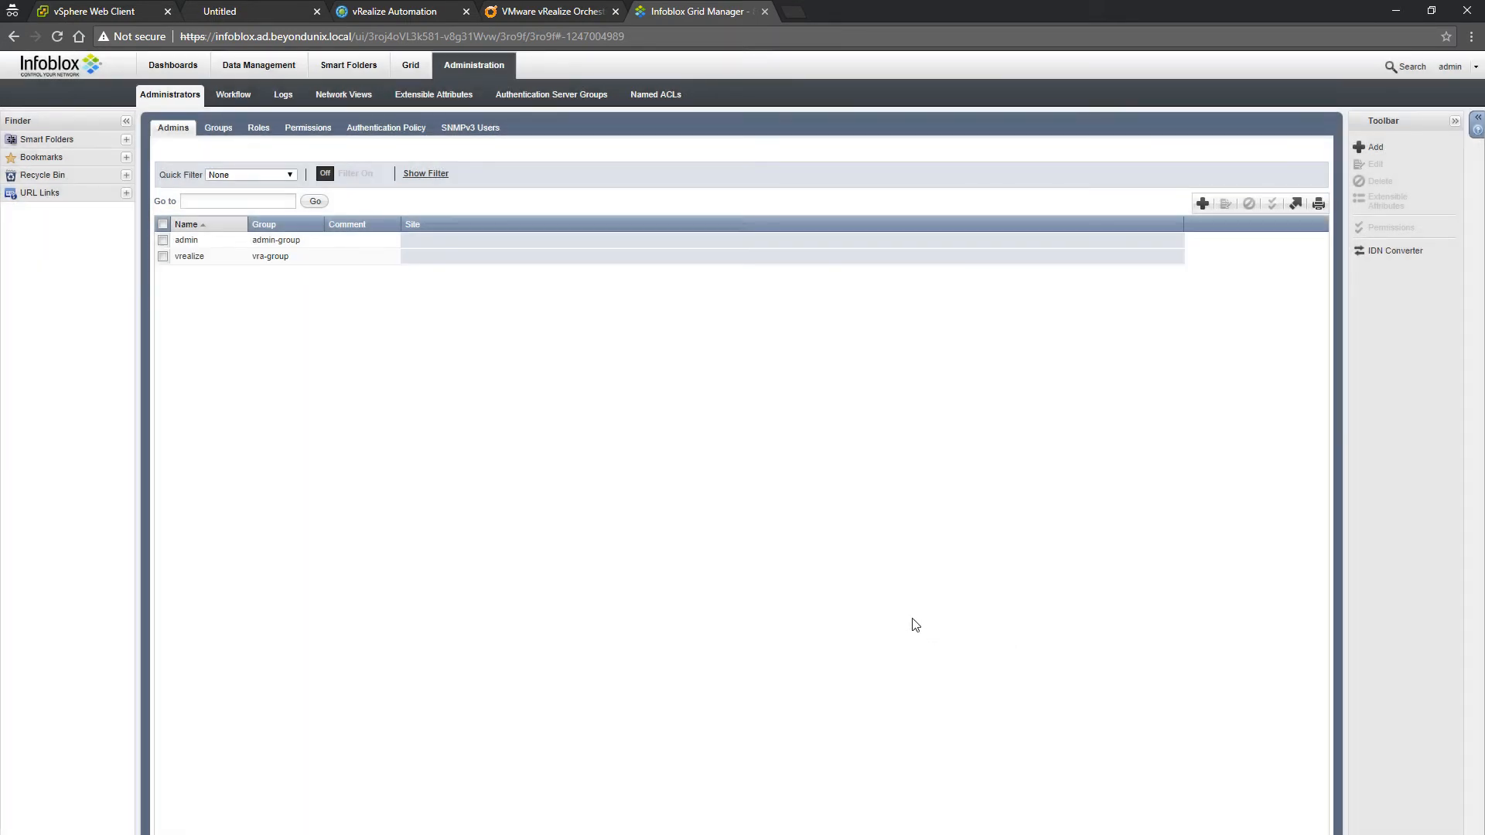
- Edit the vra-group admin group's roles to also allow the API interface
left_click(219, 128)
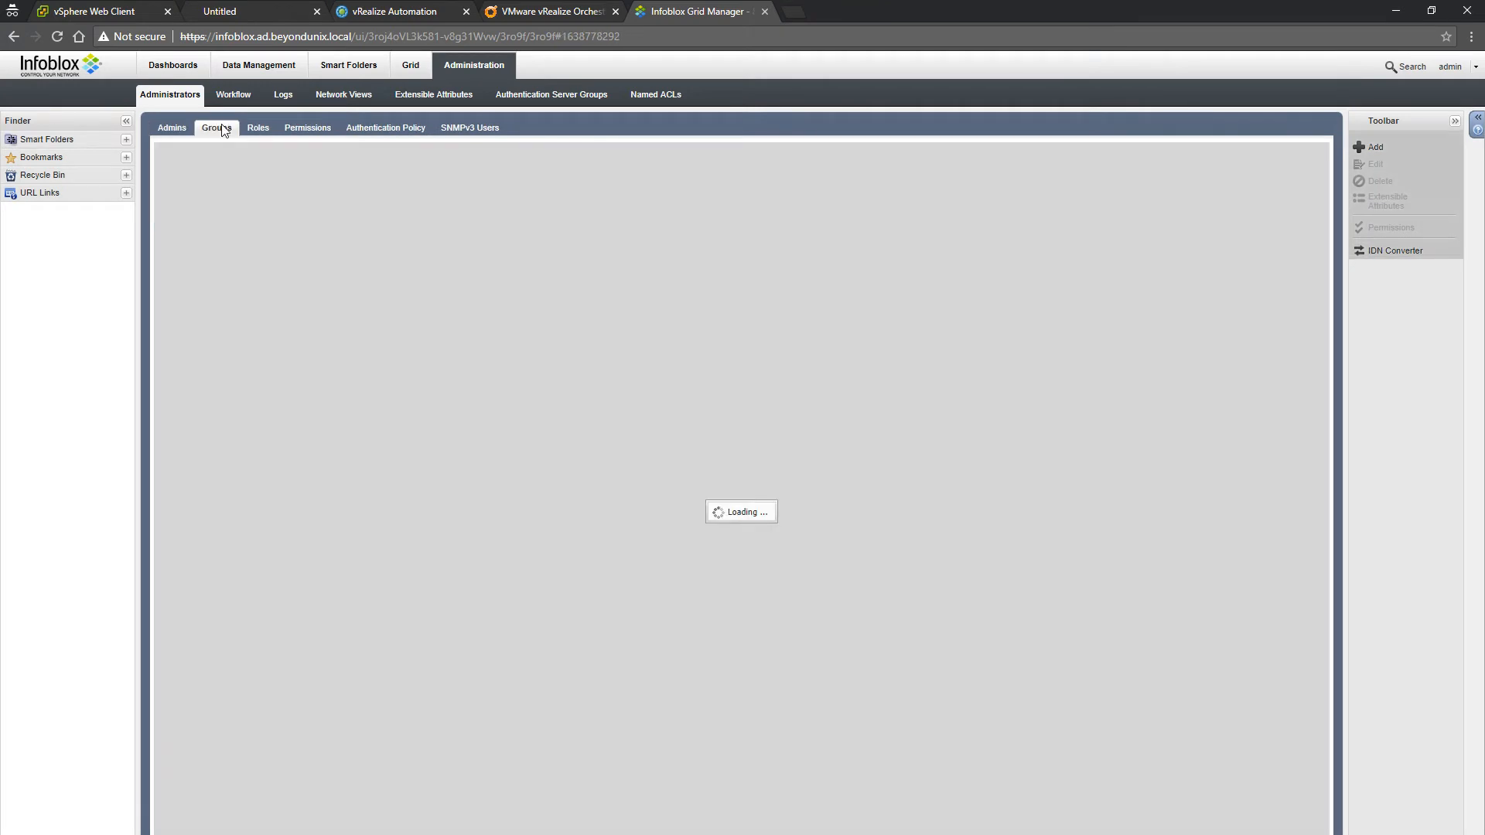
left_click(197, 289)
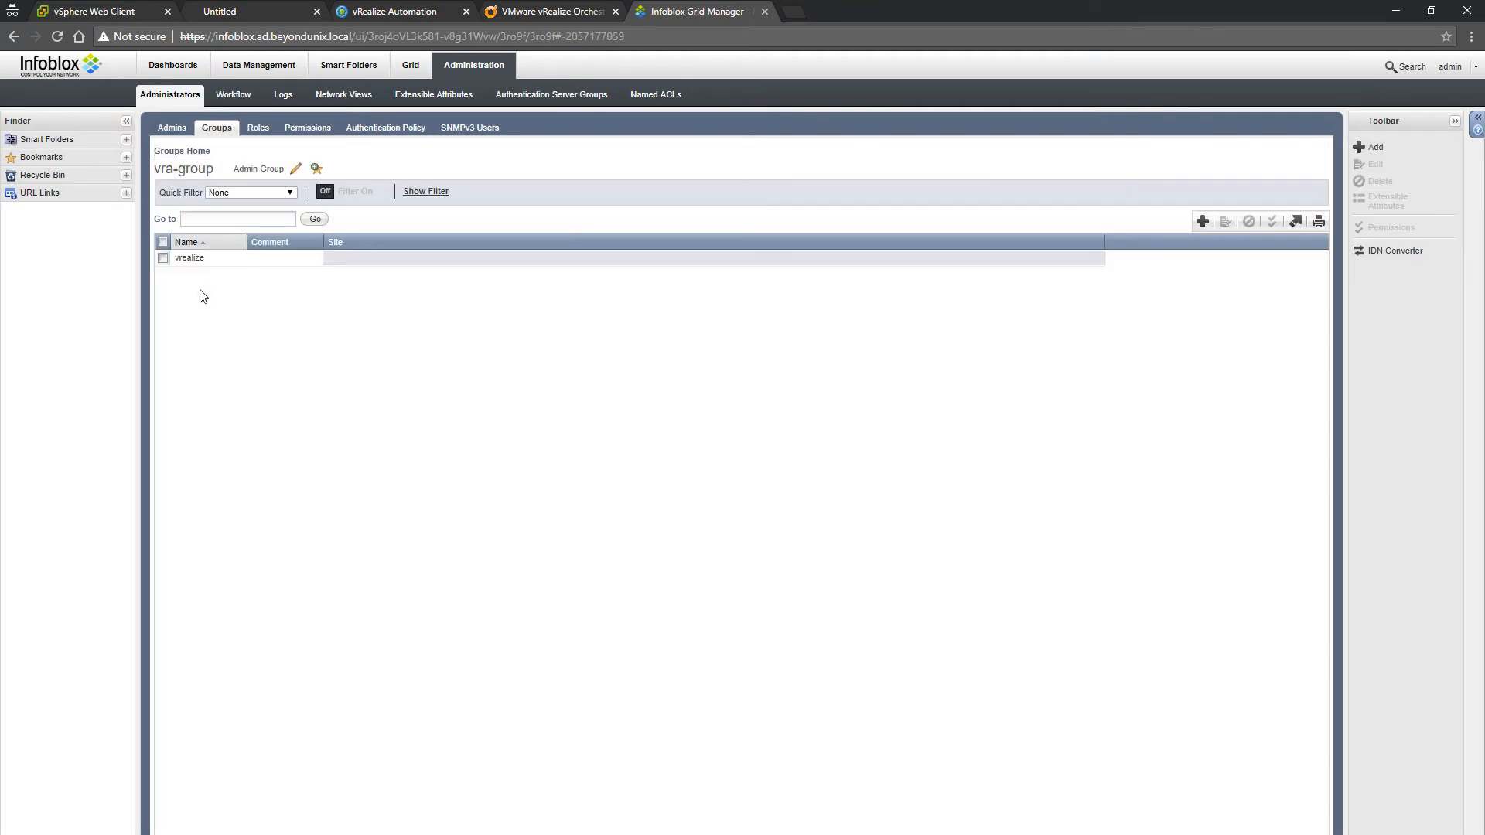
left_click(296, 170)
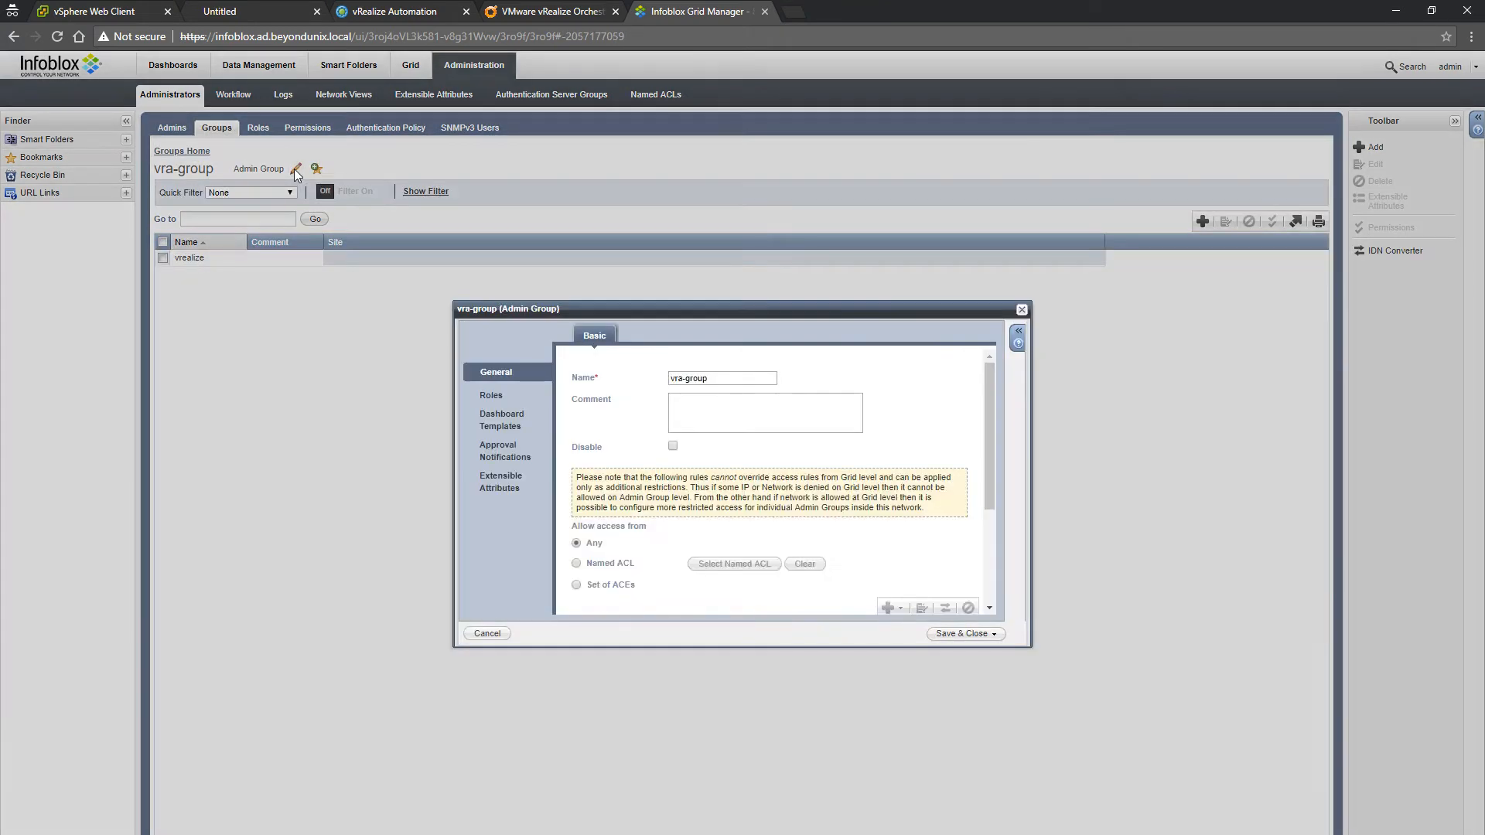
scroll(672, 462, "down", 5)
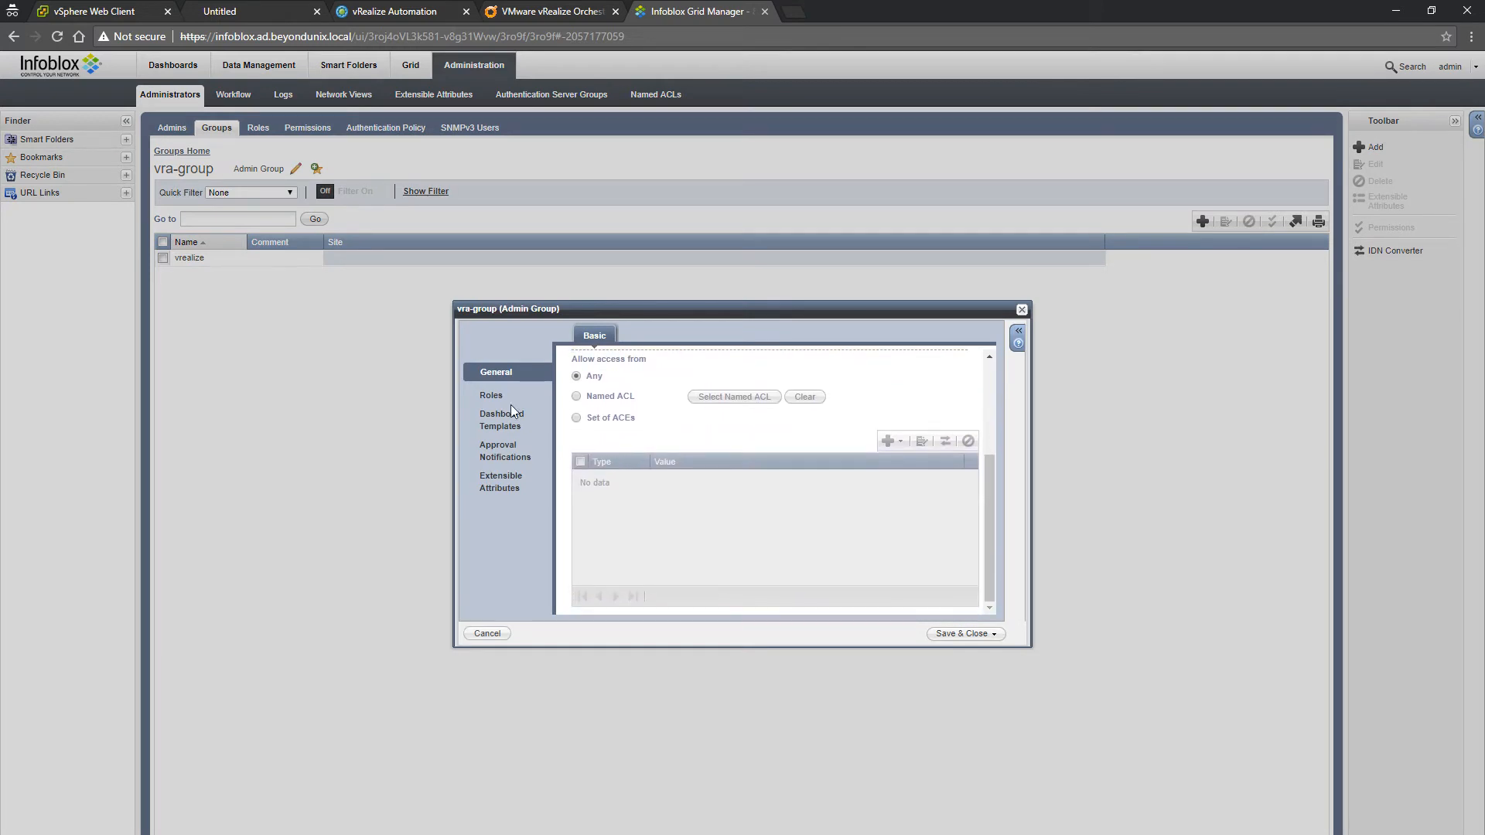
left_click(493, 393)
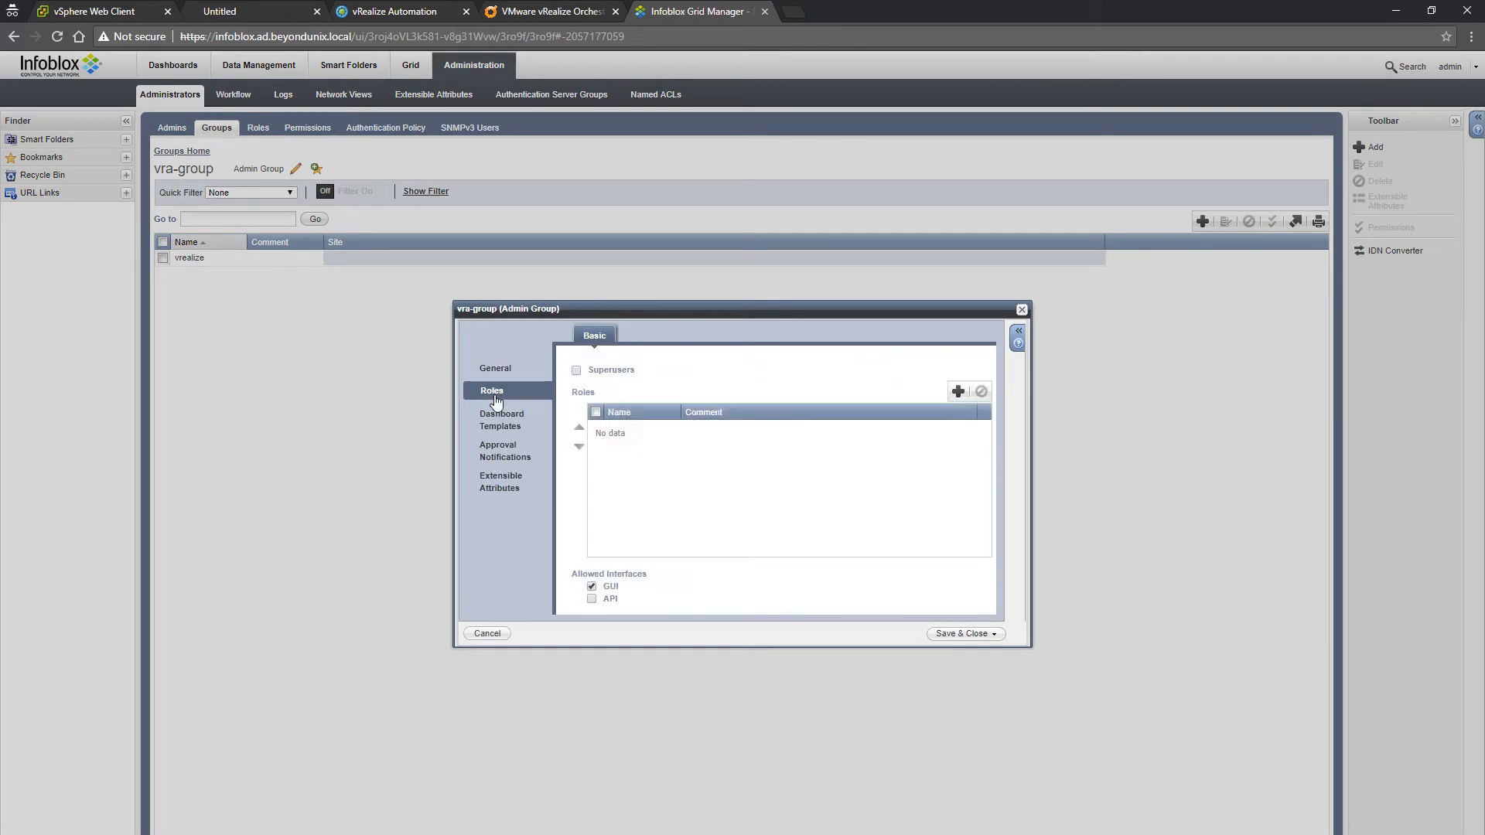
left_click(593, 600)
left_click(948, 634)
- Grant vra-group Read-Only permission on the default DNS view
left_click(267, 132)
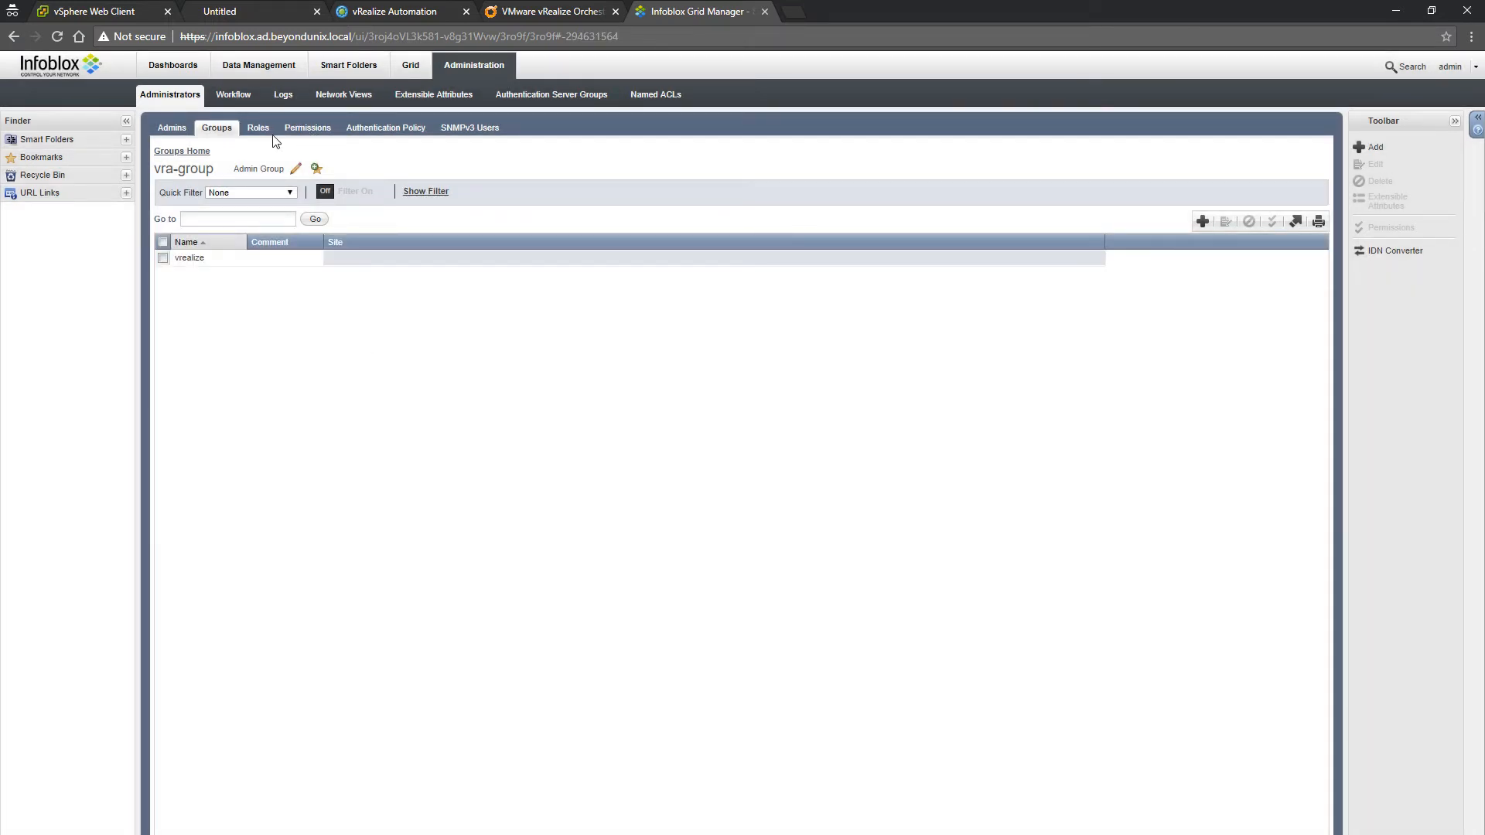
left_click(213, 130)
left_click(172, 129)
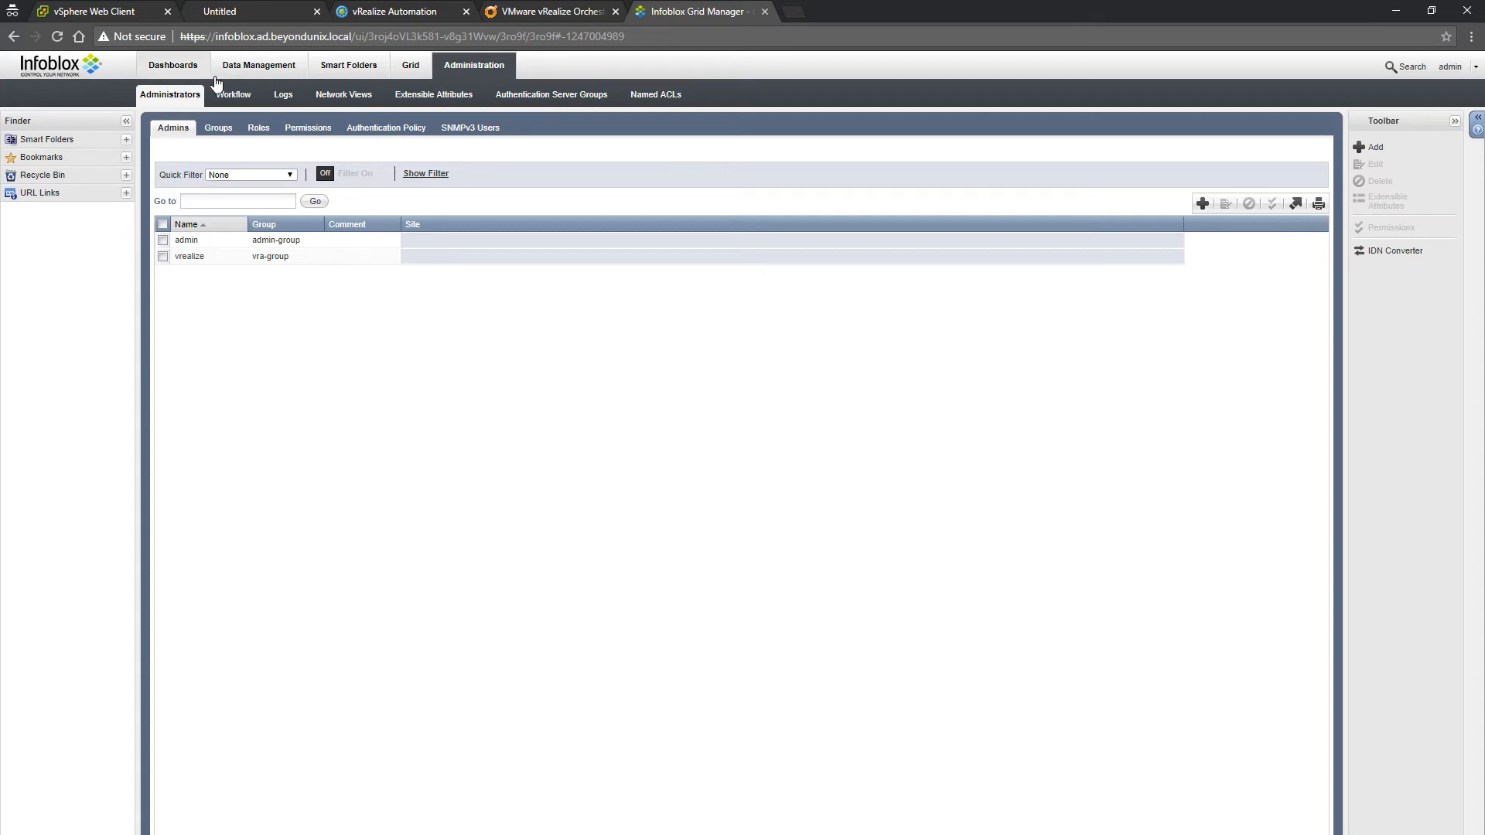
left_click(239, 71)
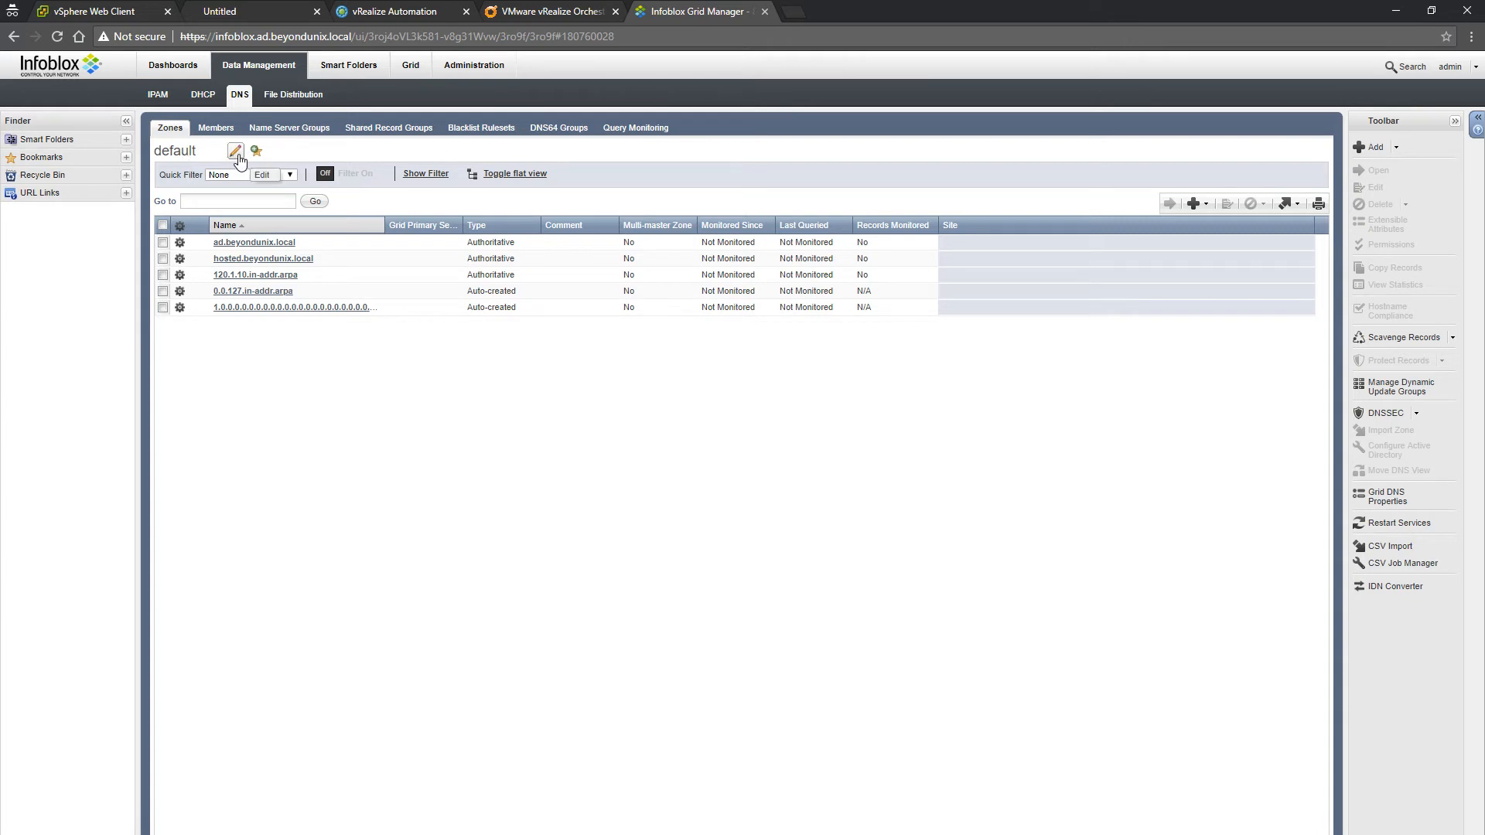
left_click(236, 152)
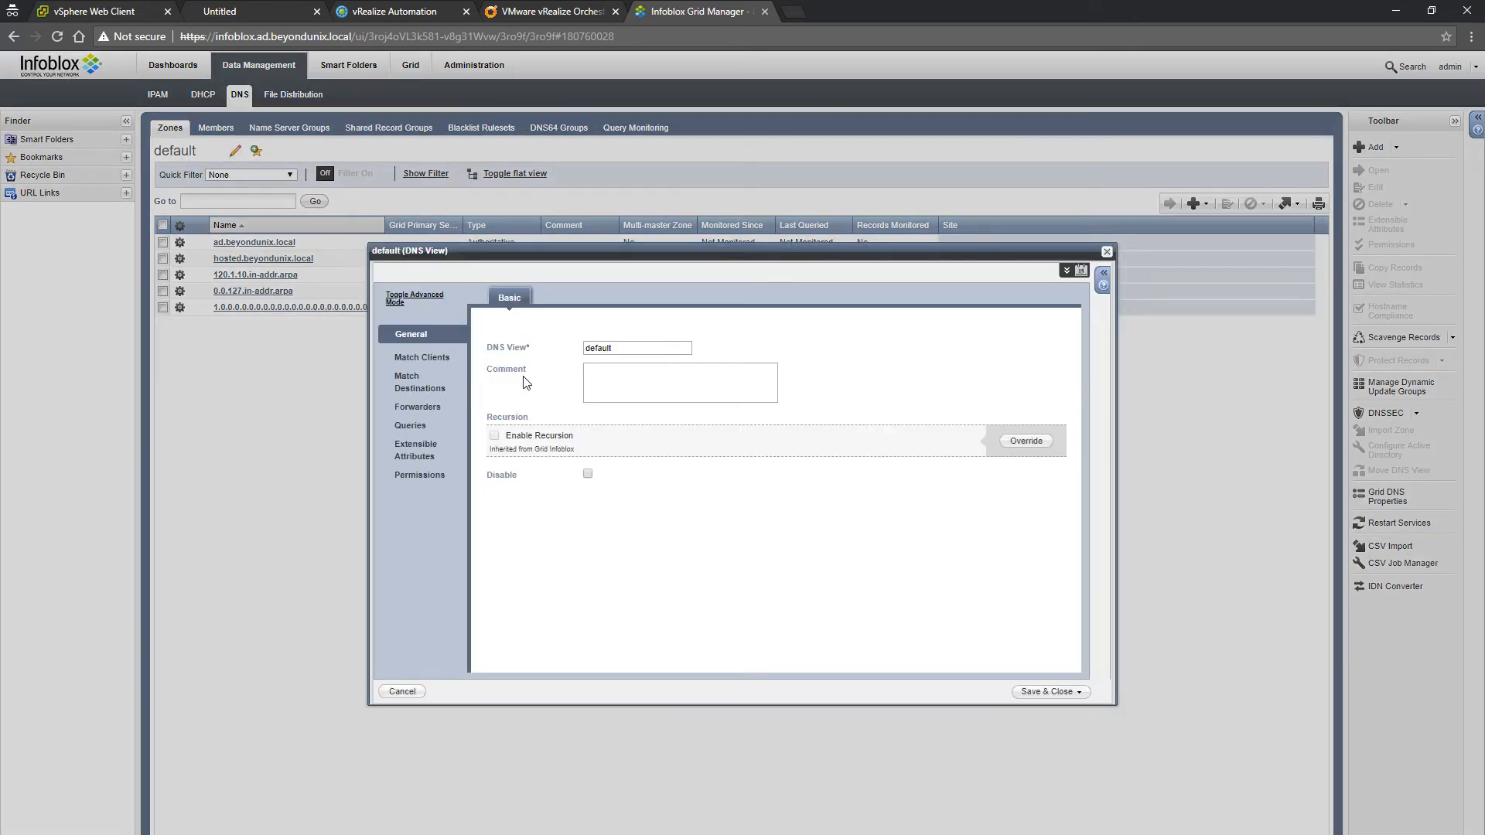
left_click(422, 472)
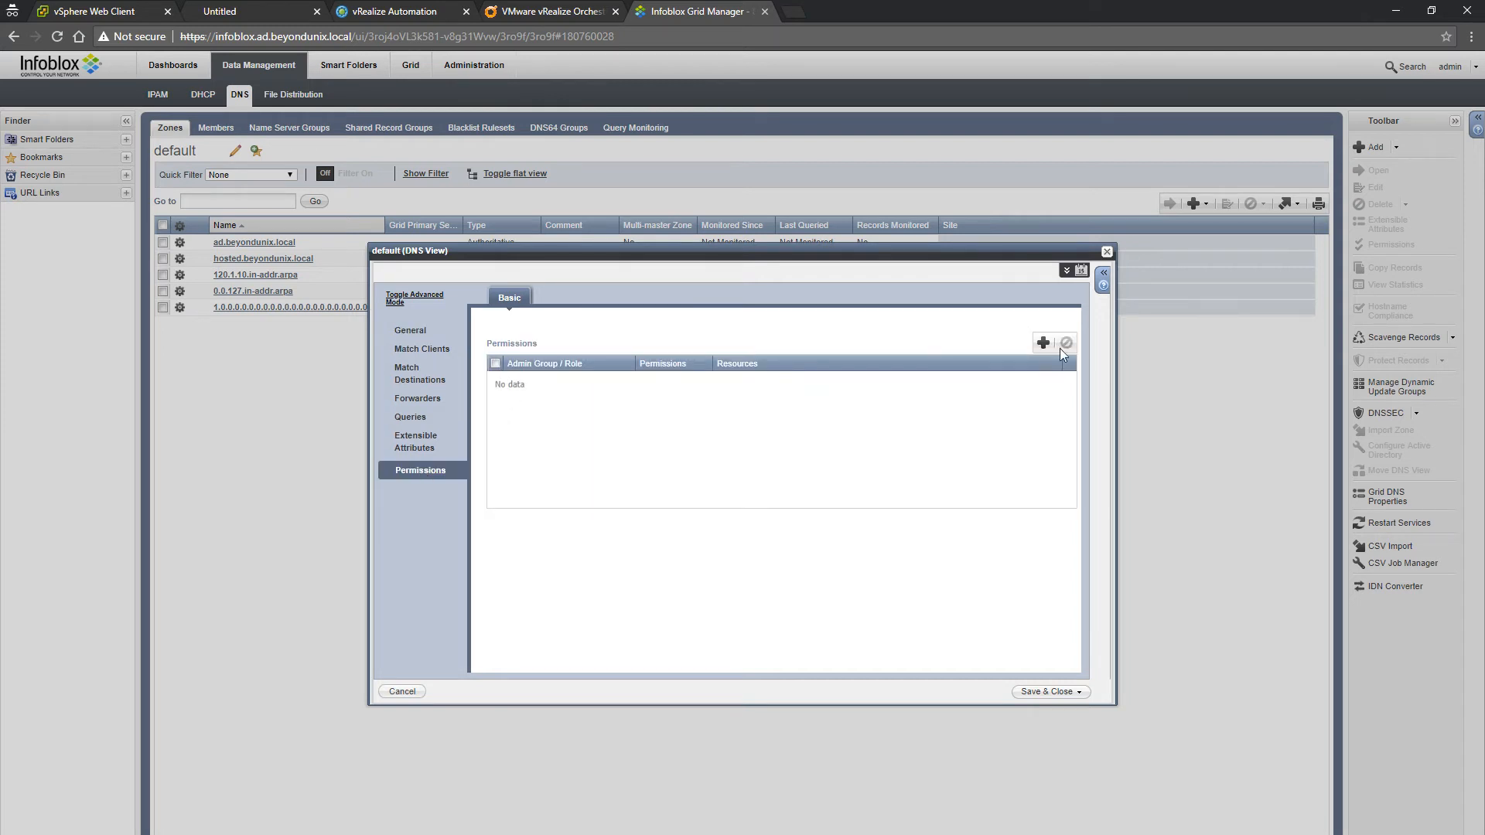
left_click(1043, 343)
left_click(580, 445)
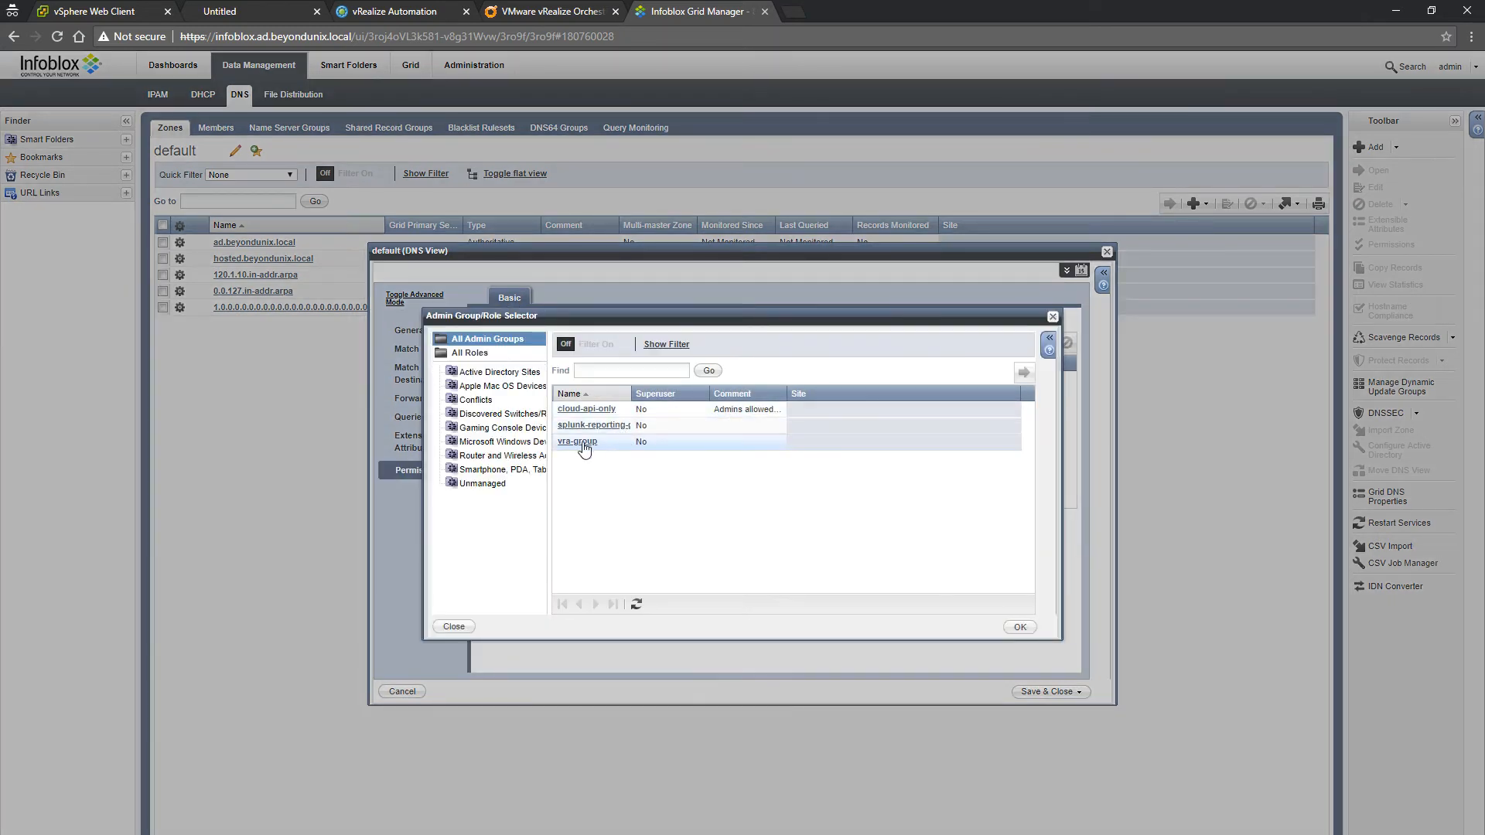
double_click(580, 446)
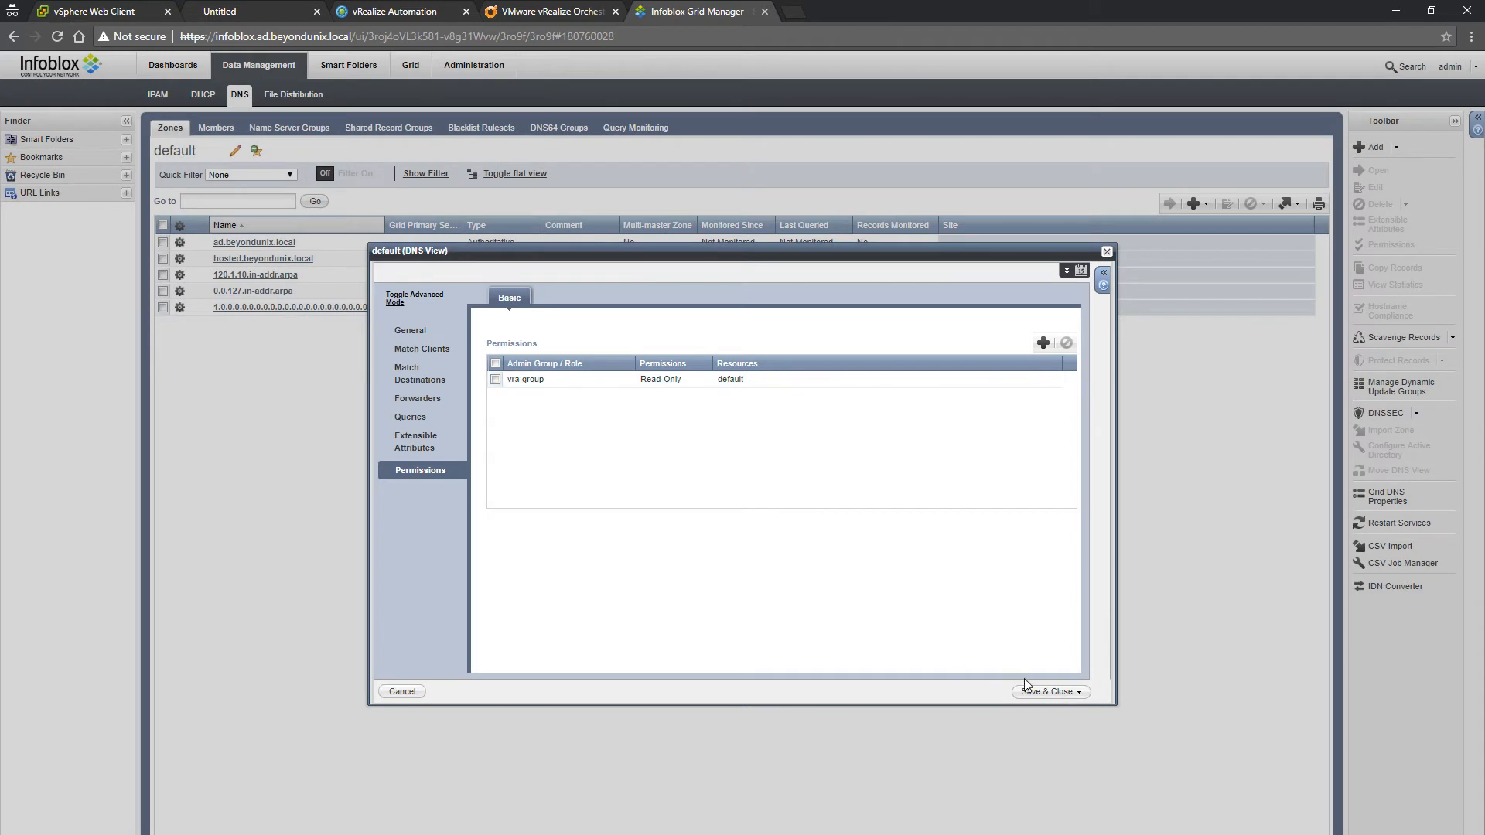
left_click(1048, 692)
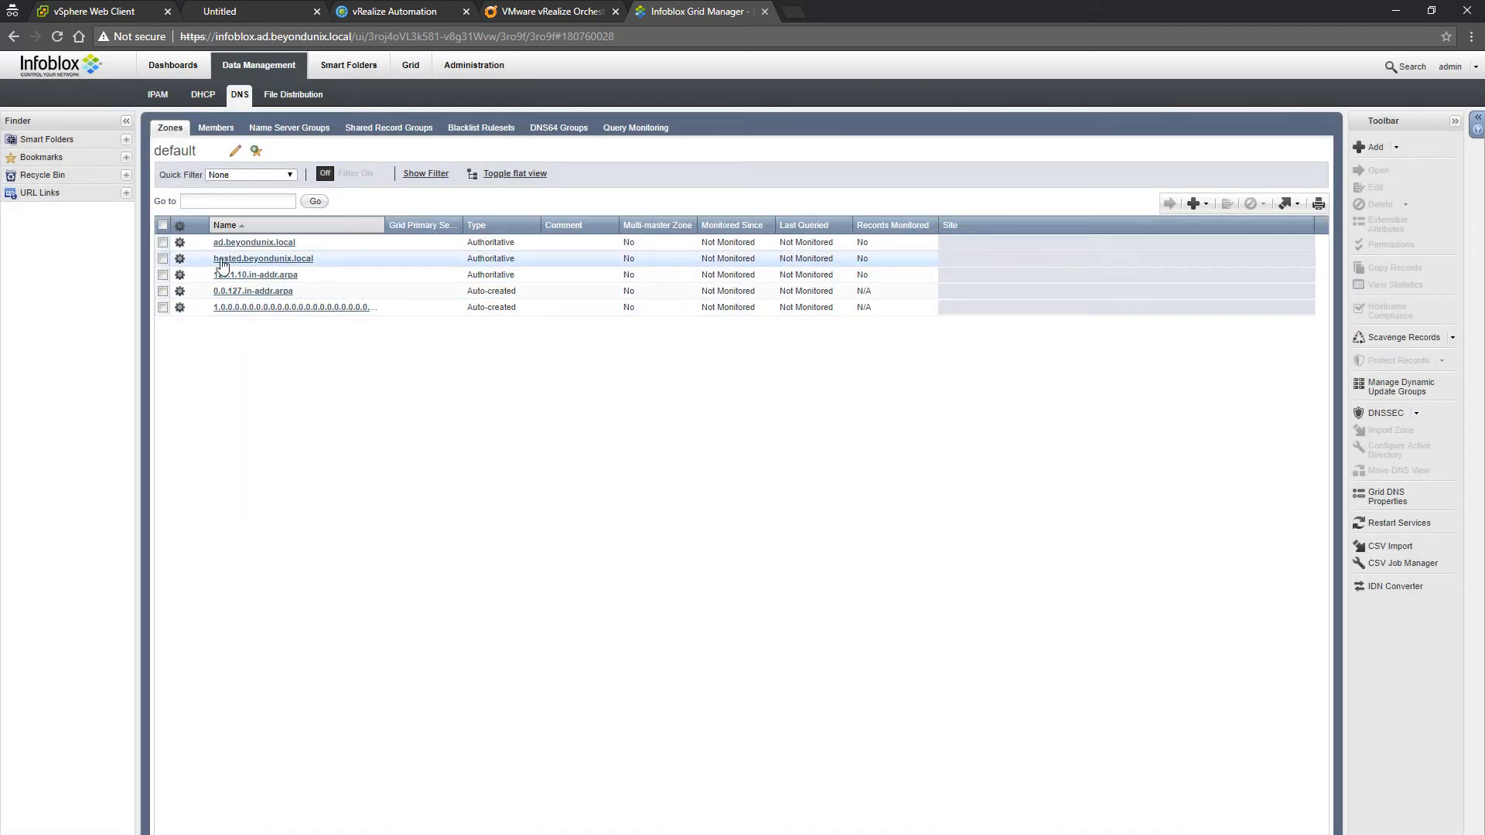
- Grant vra-group Read/Write permission on the ad.beyondunix.local DNS zone
left_click(177, 243)
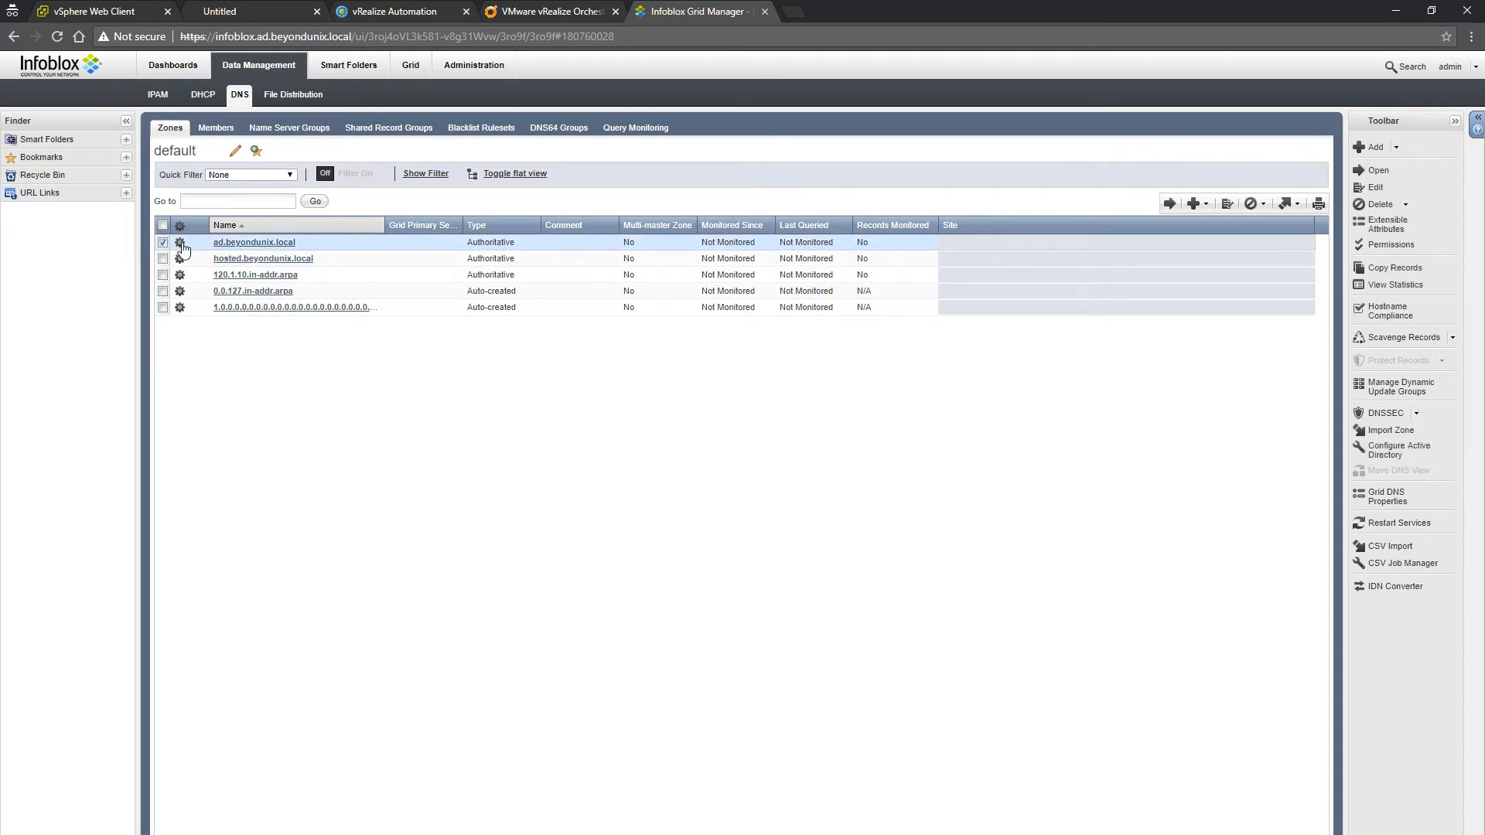
left_click(245, 243)
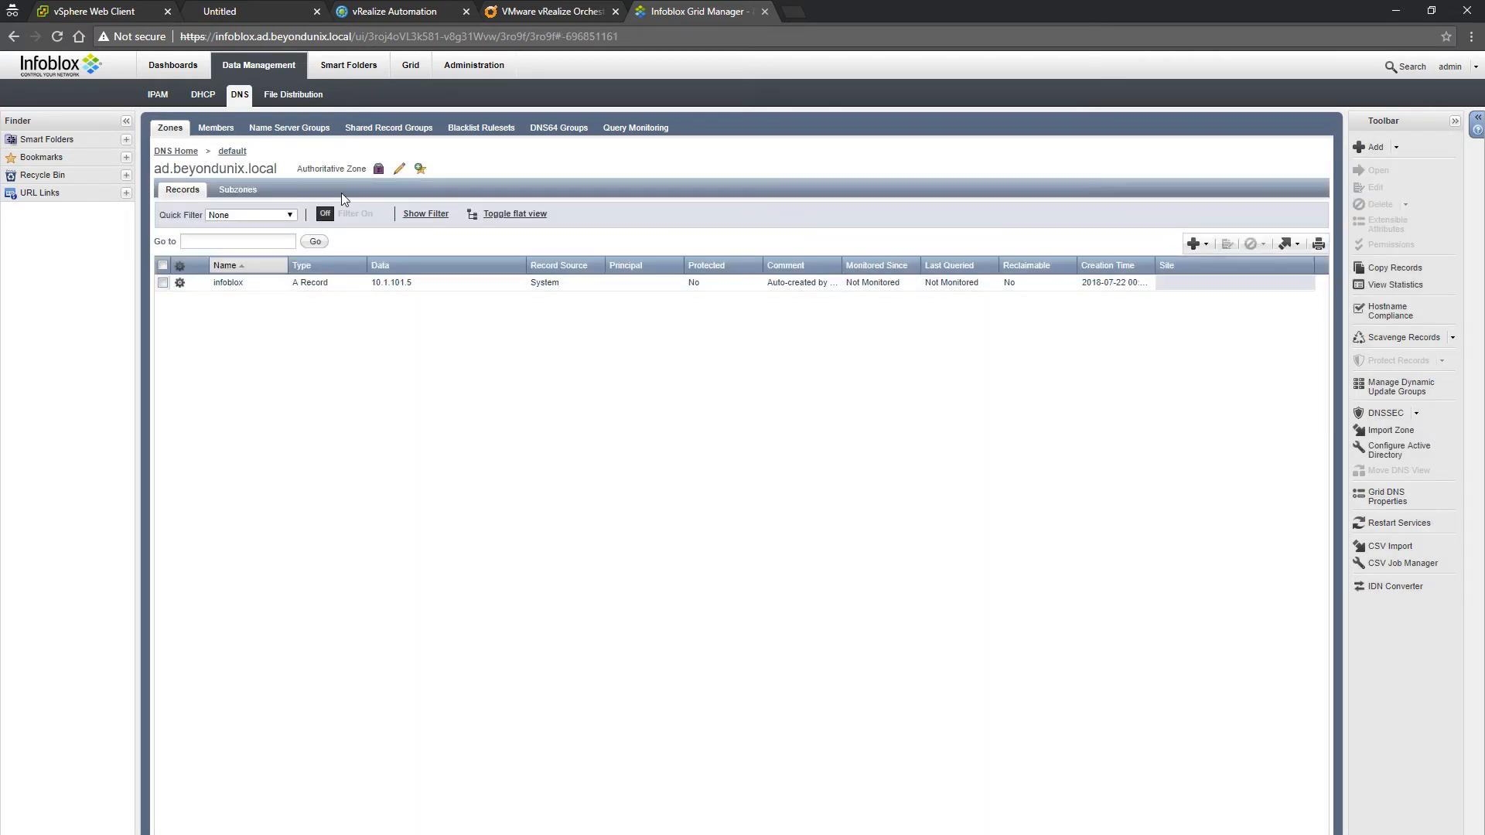
left_click(394, 170)
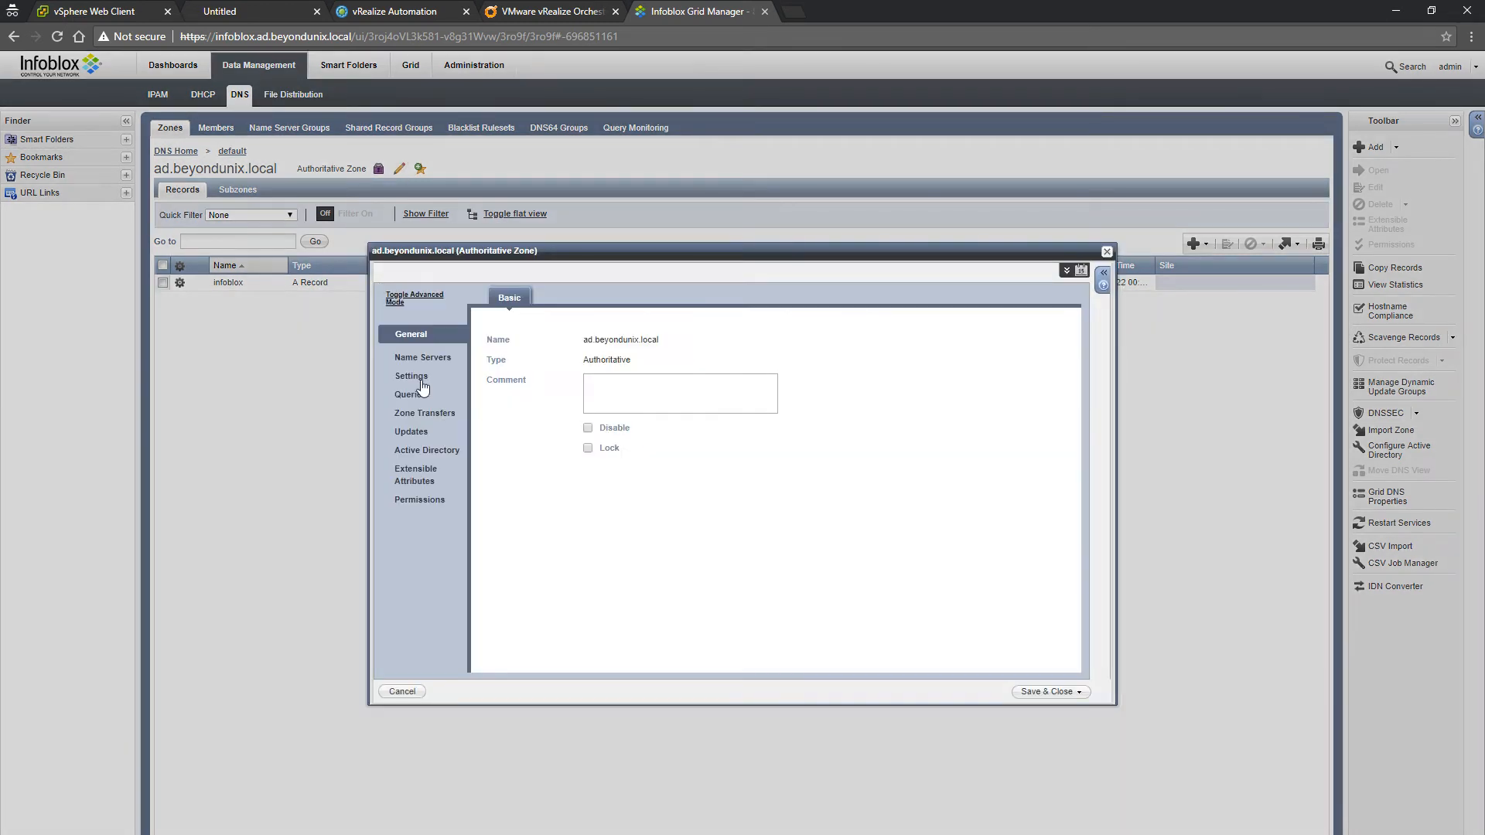
left_click(421, 503)
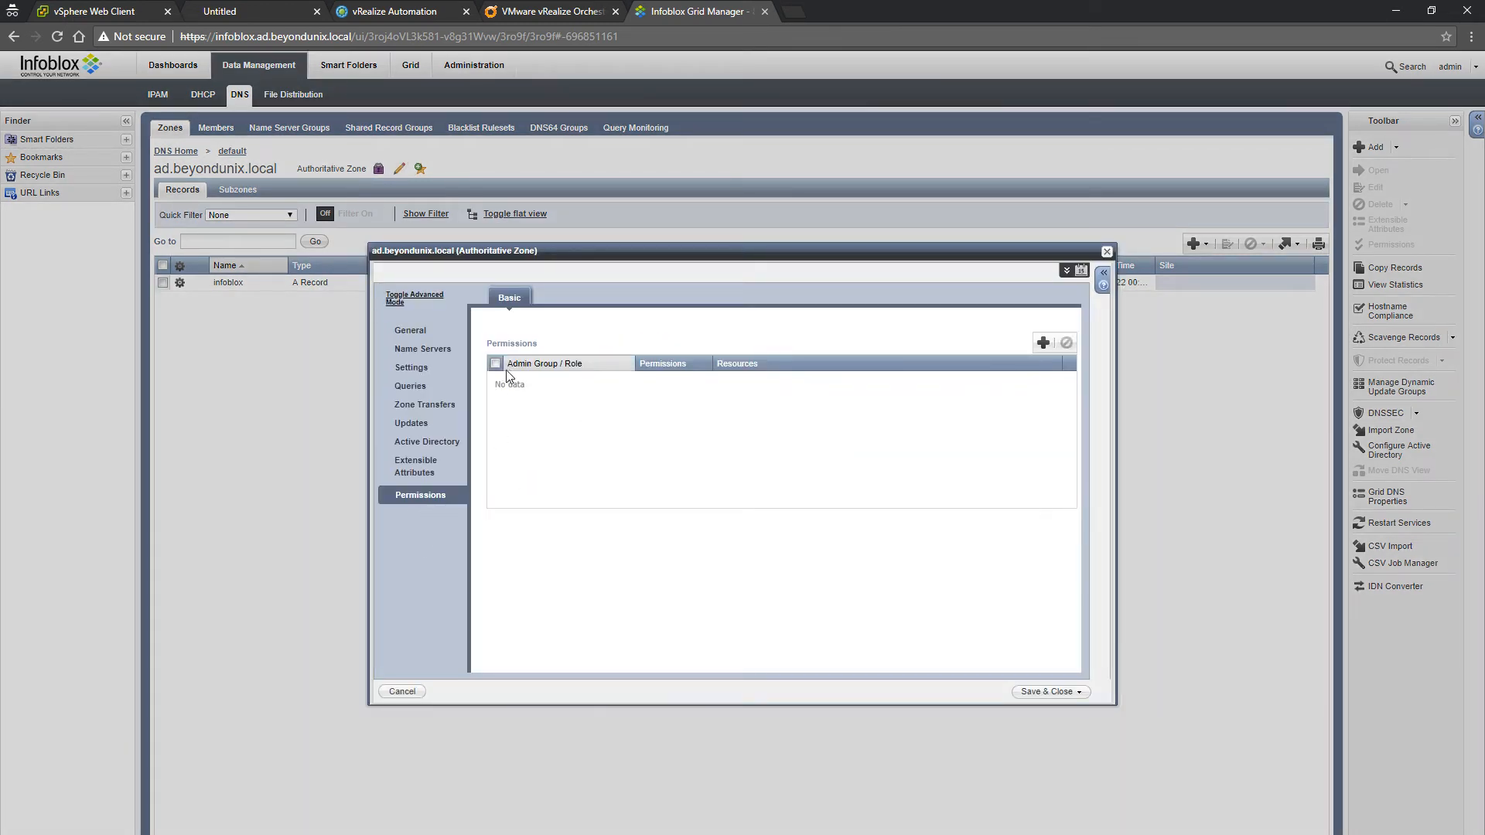
left_click(1042, 344)
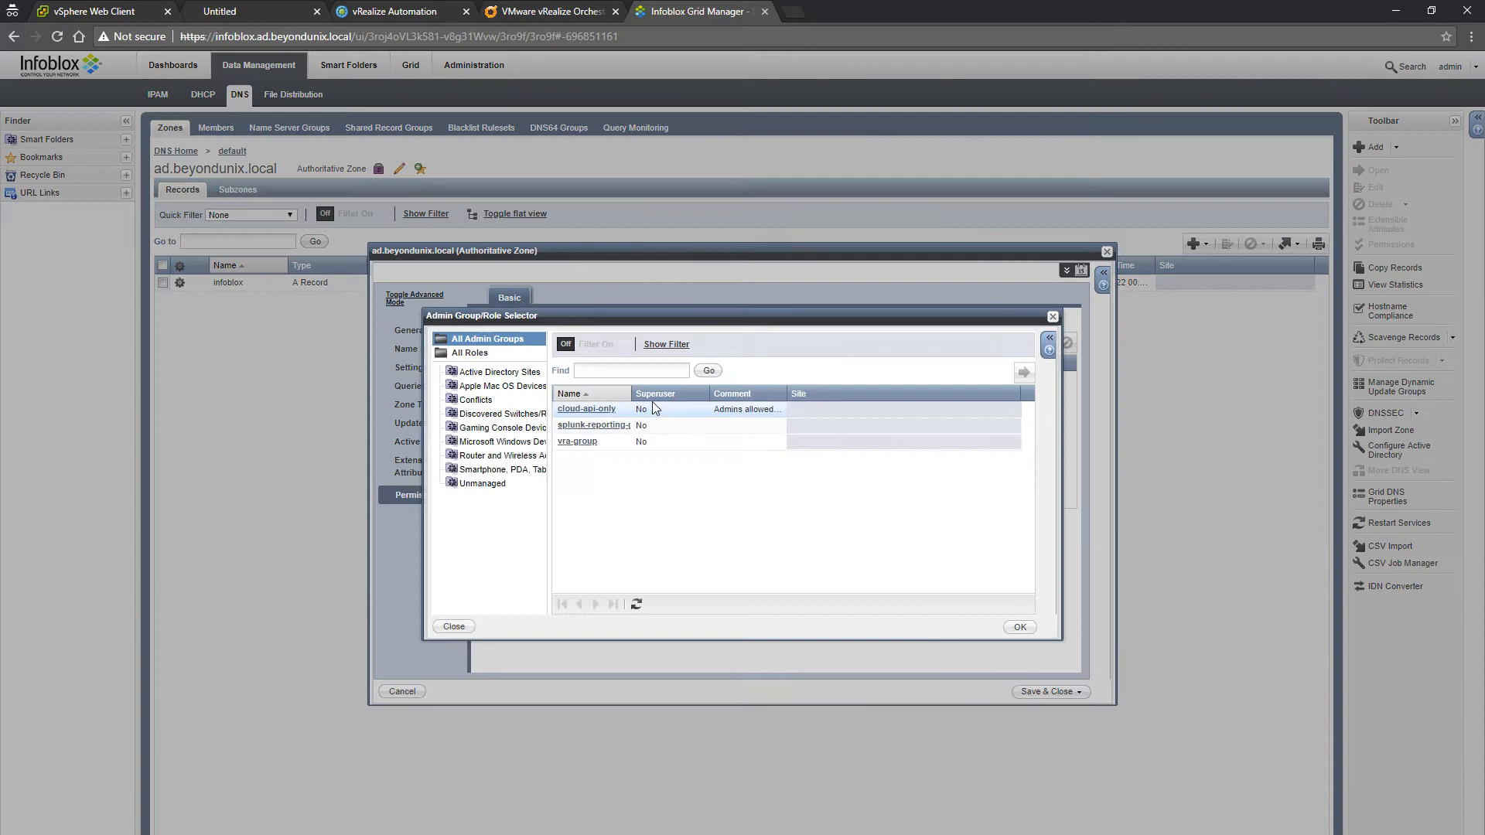
double_click(579, 441)
left_click(694, 379)
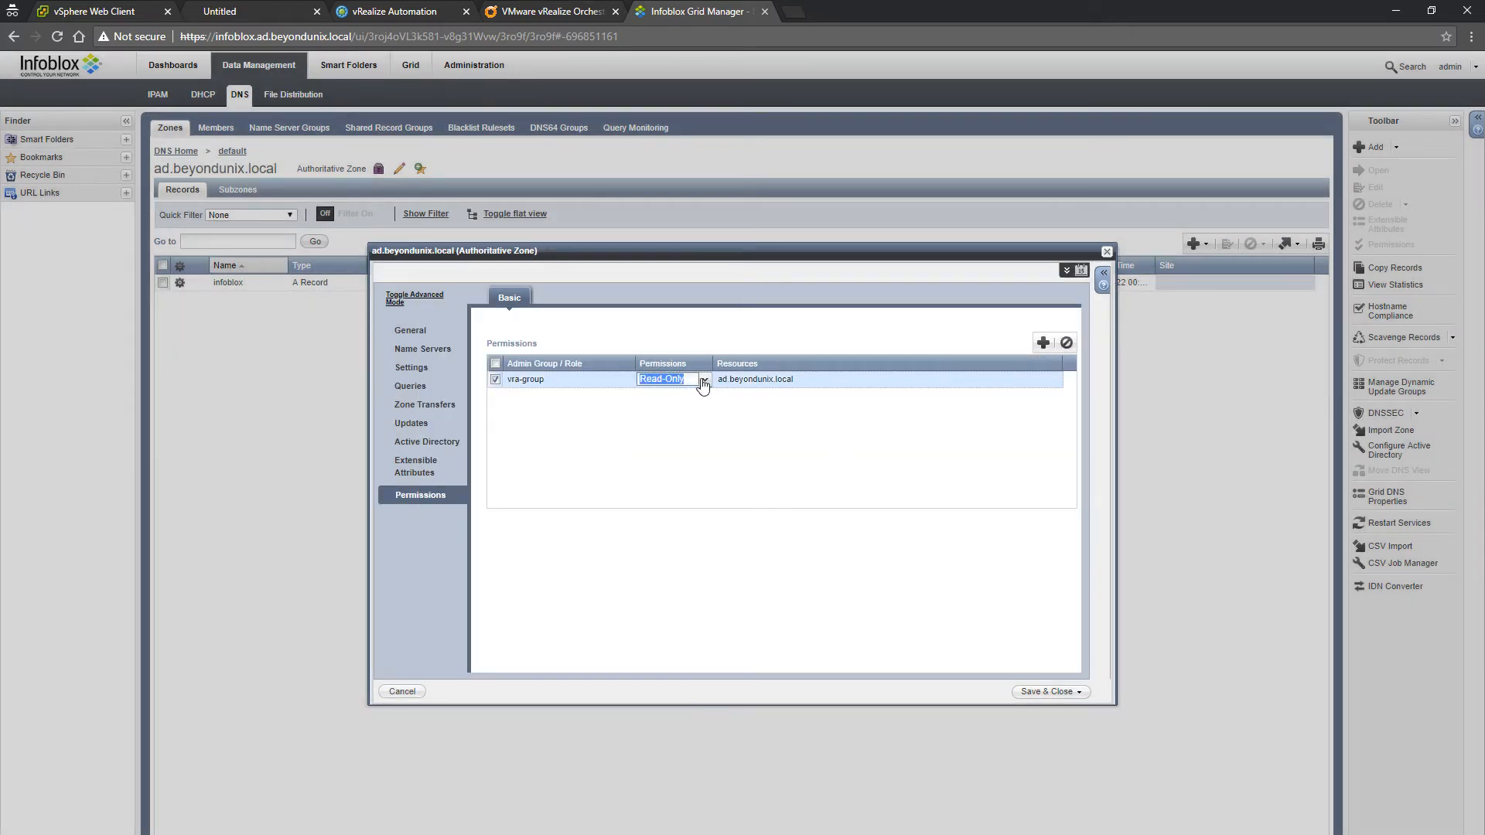
left_click(704, 379)
left_click(684, 406)
left_click(1051, 691)
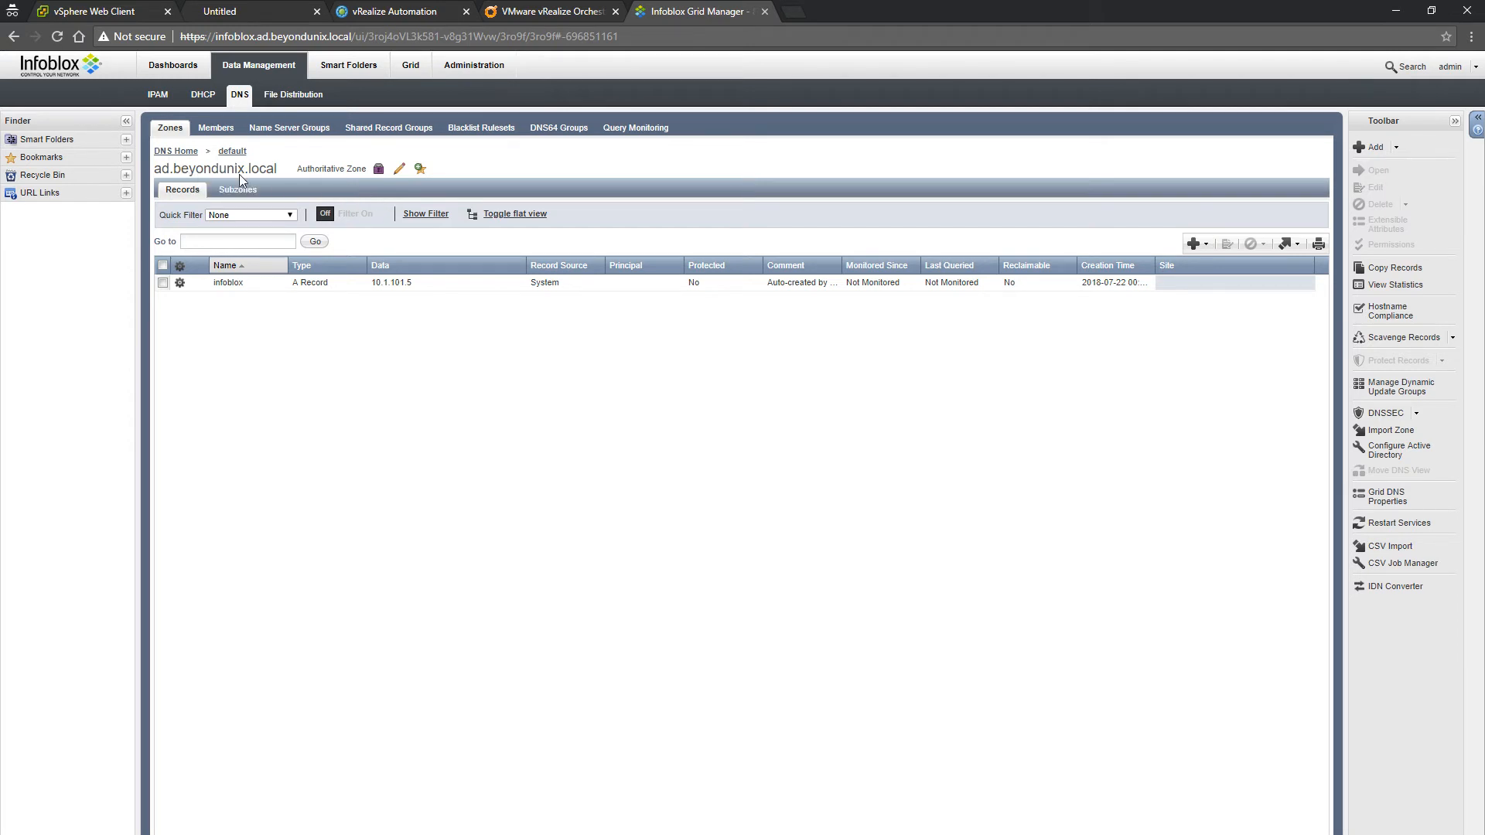
- Grant vra-group Read/Write permission on the 120.1.10.in-addr.arpa reverse zone
left_click(175, 151)
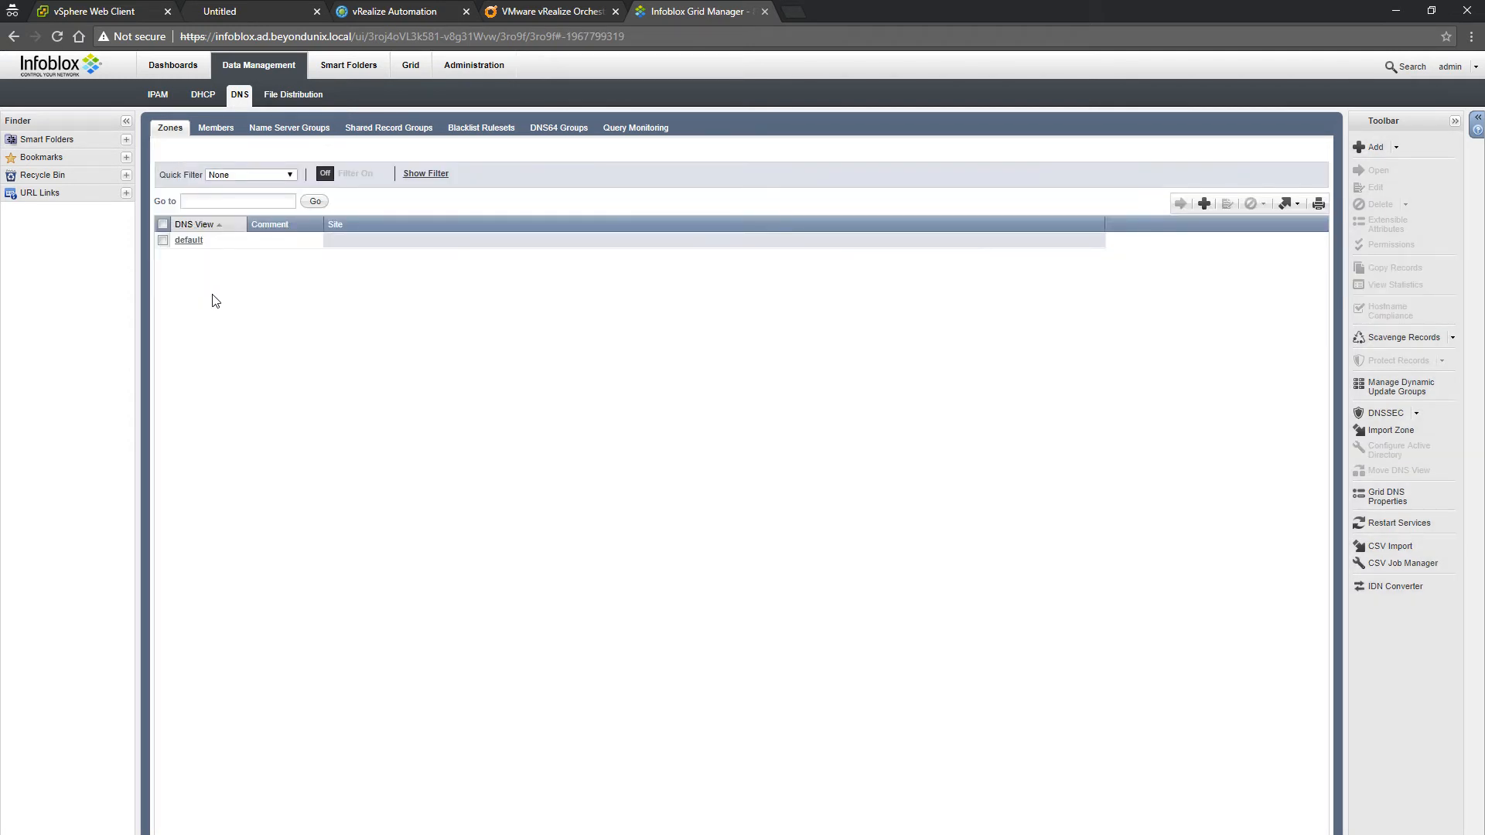
left_click(239, 95)
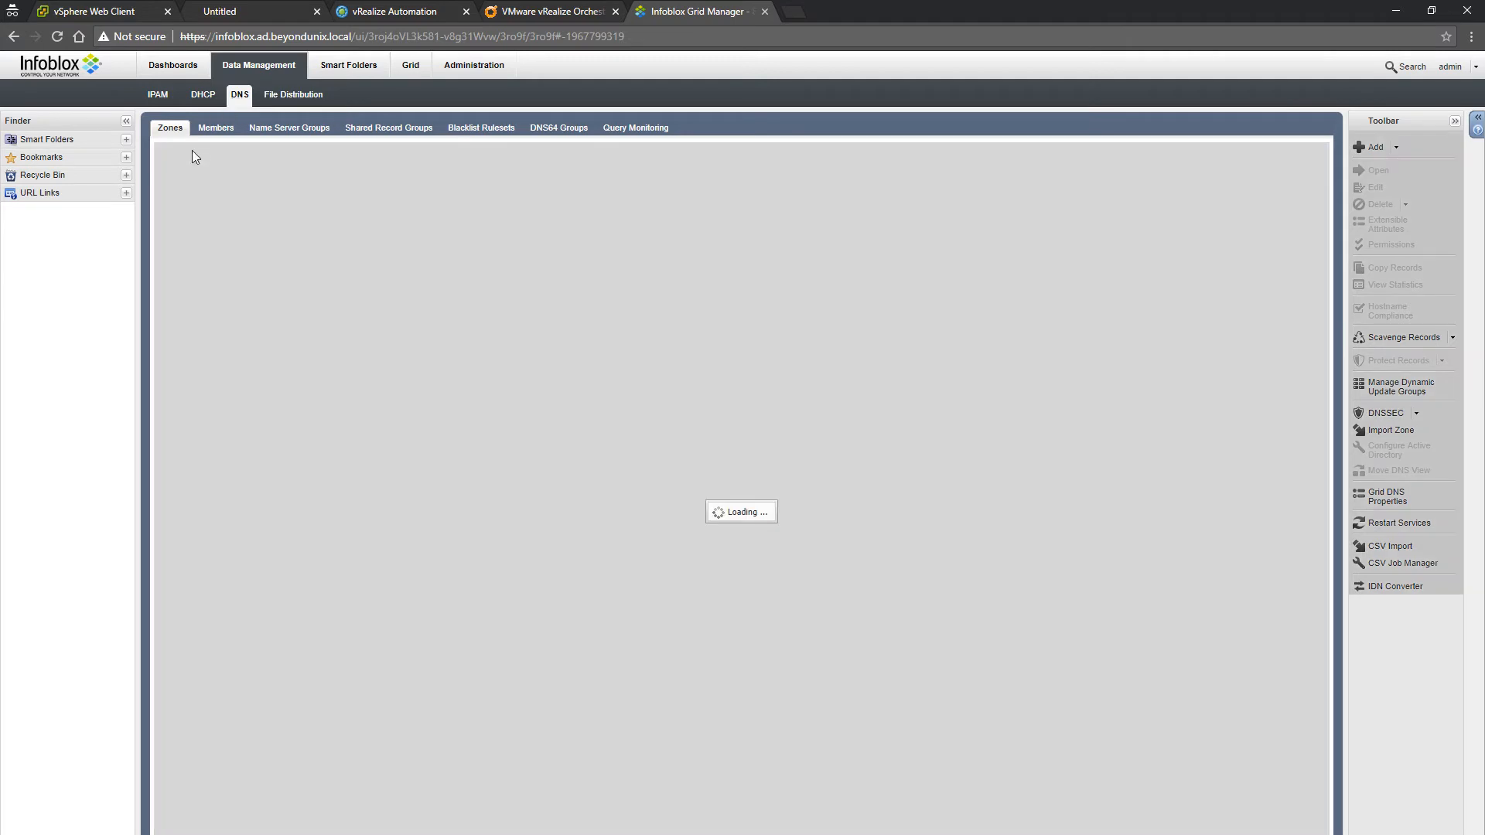
left_click(188, 242)
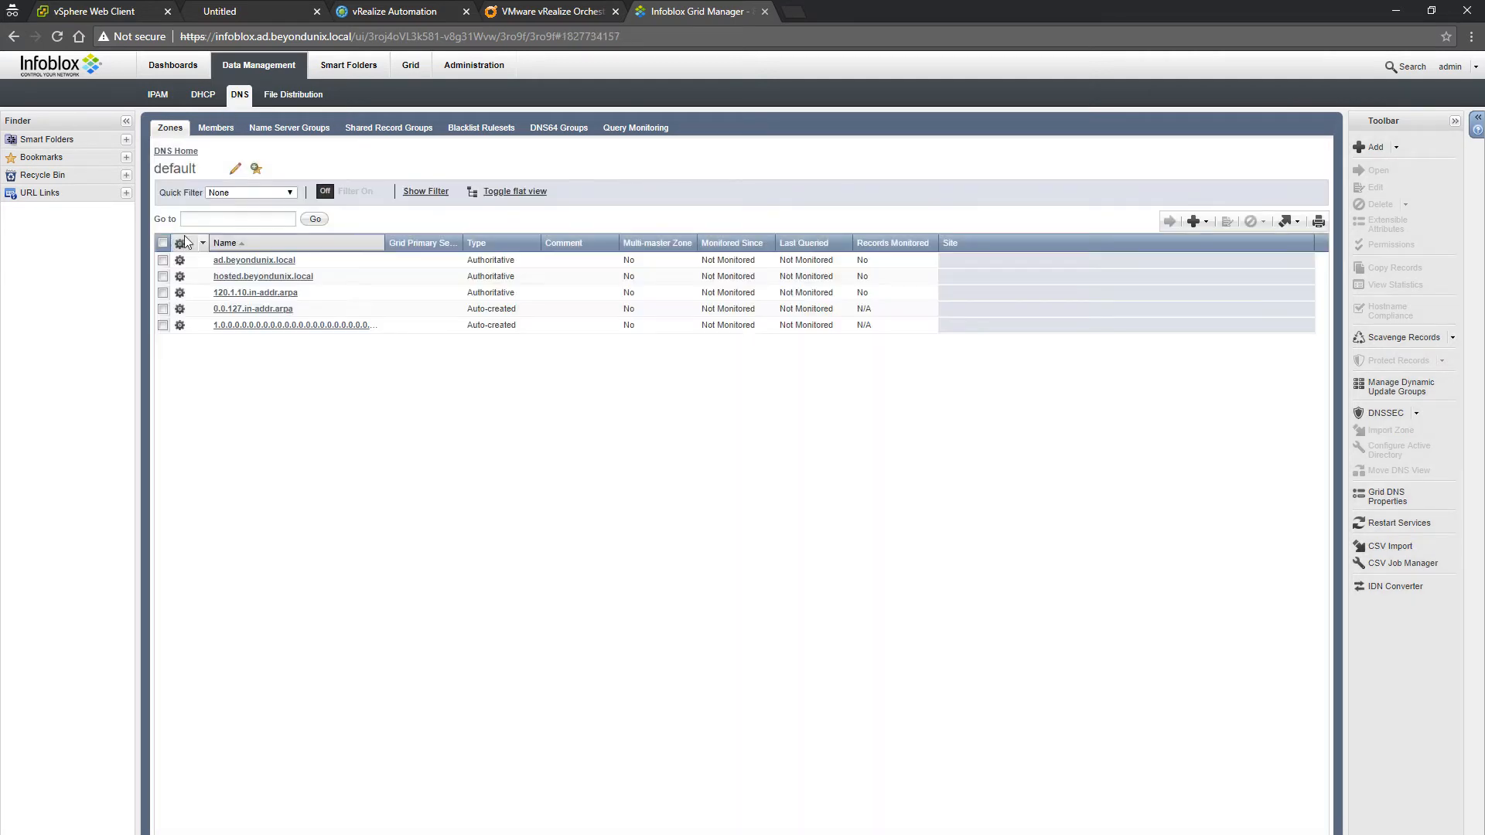
left_click(183, 298)
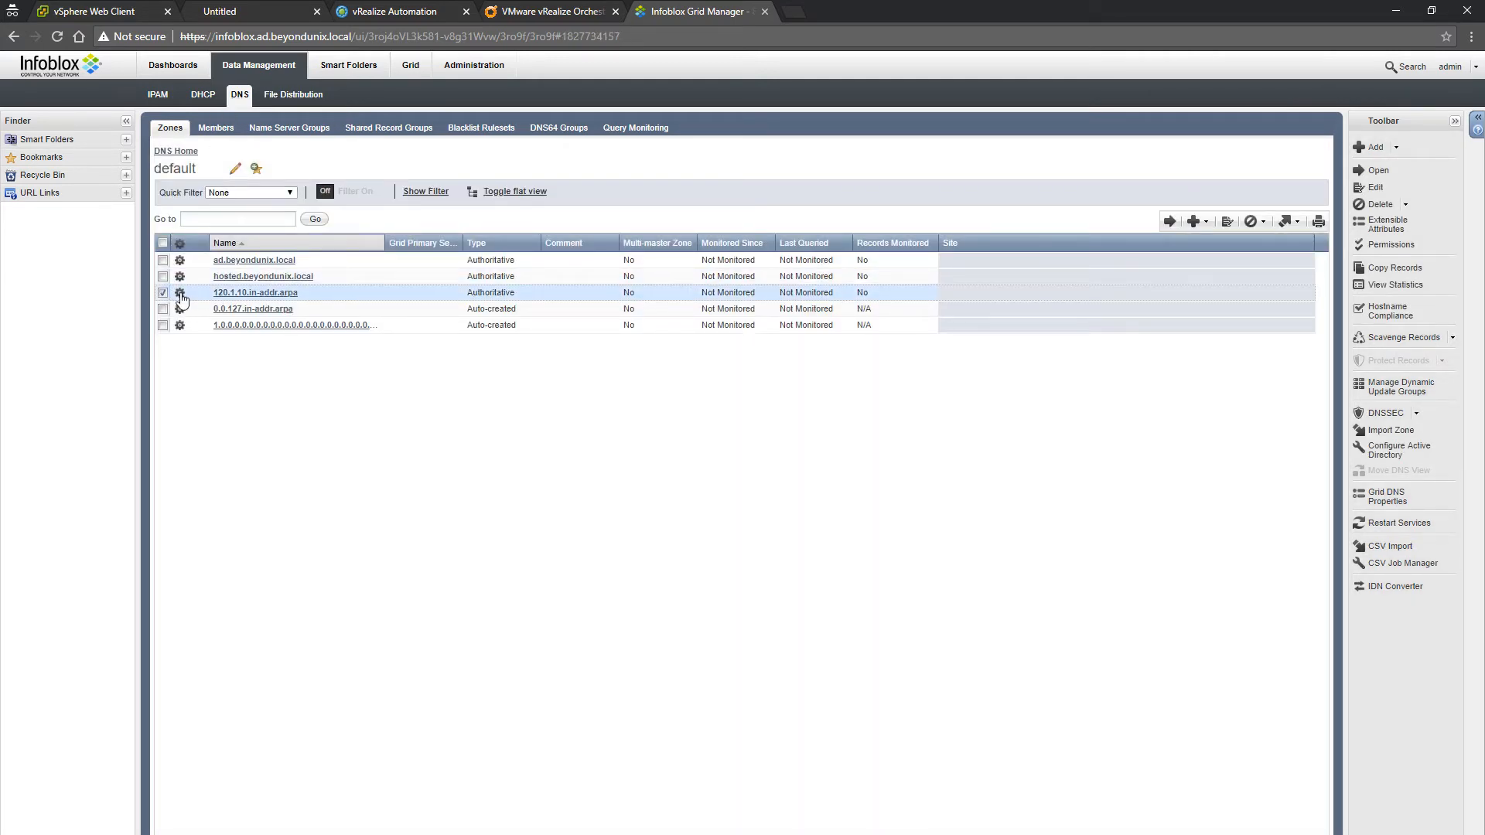
left_click(265, 294)
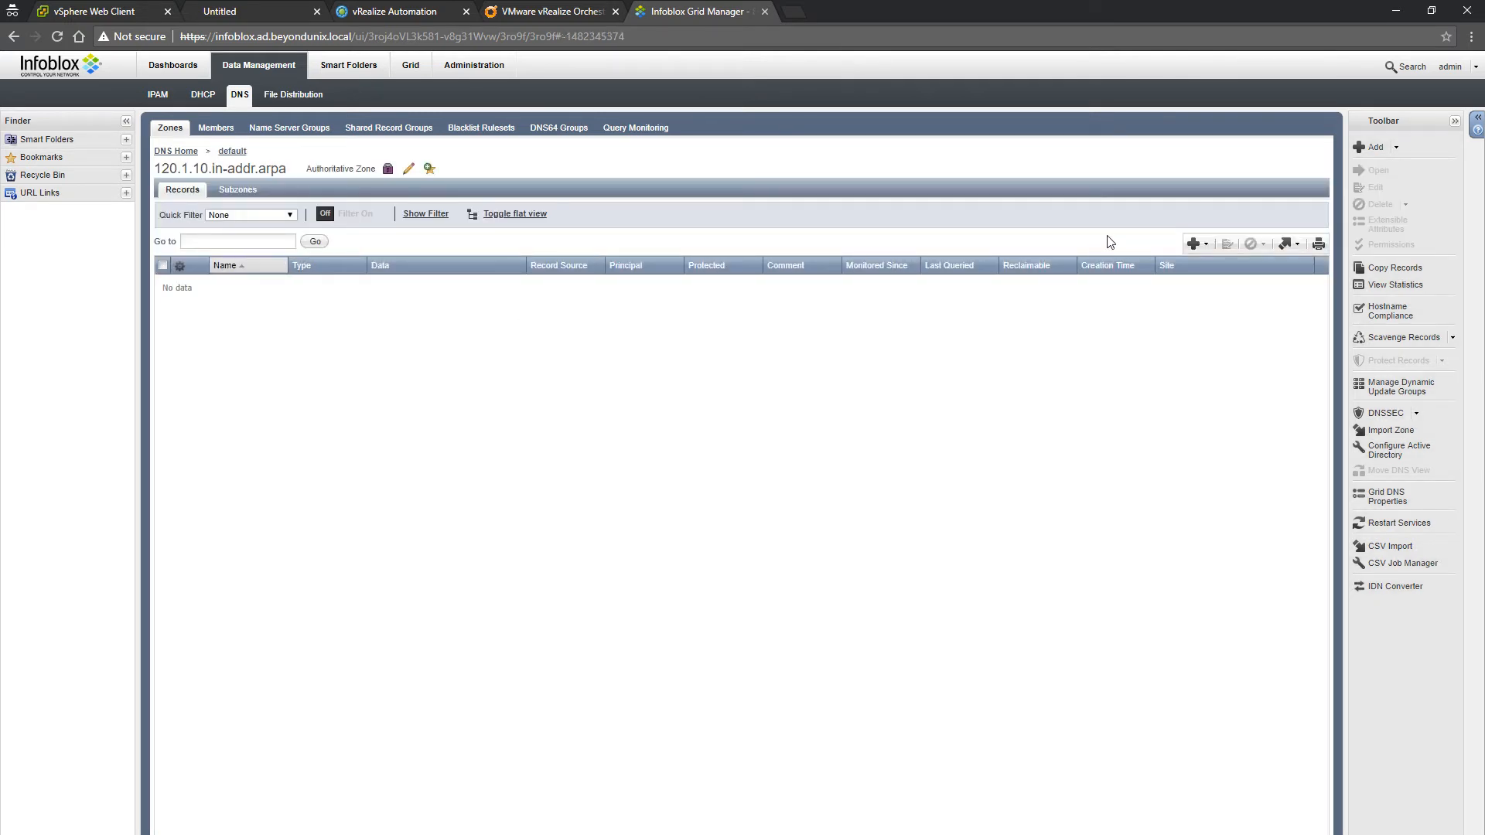
left_click(1197, 245)
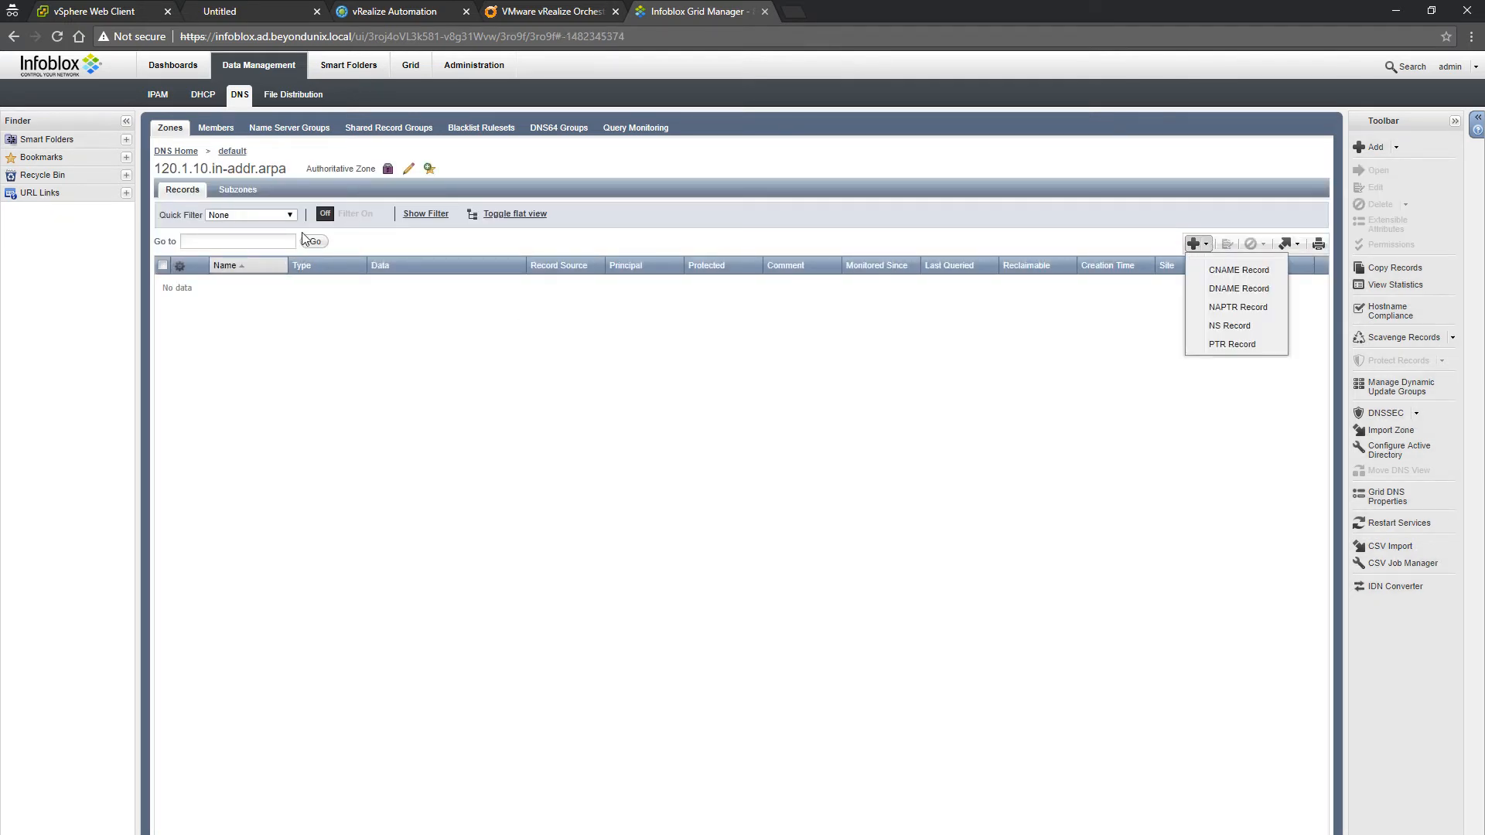
left_click(408, 169)
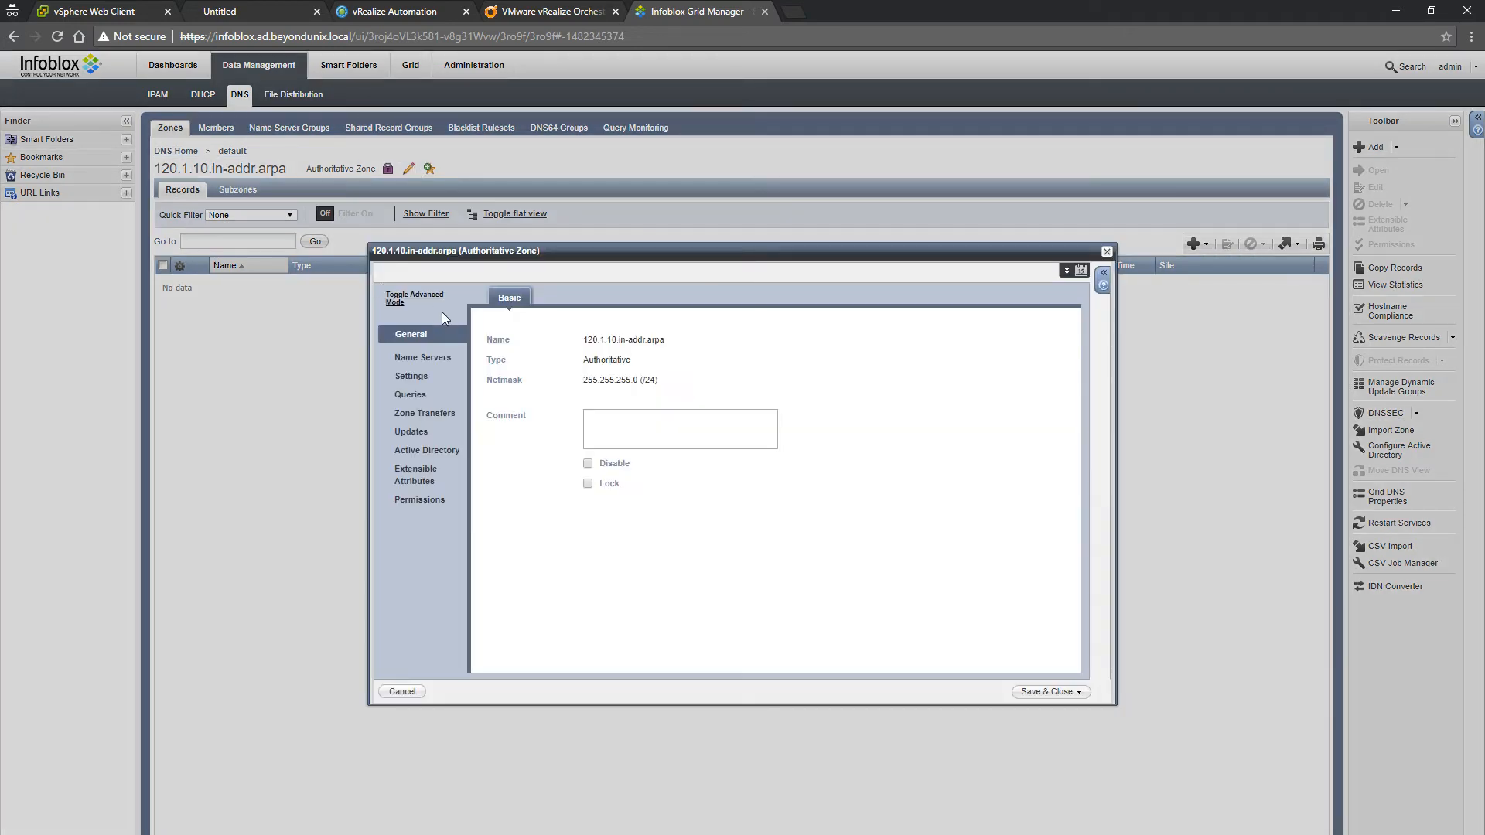
left_click(413, 500)
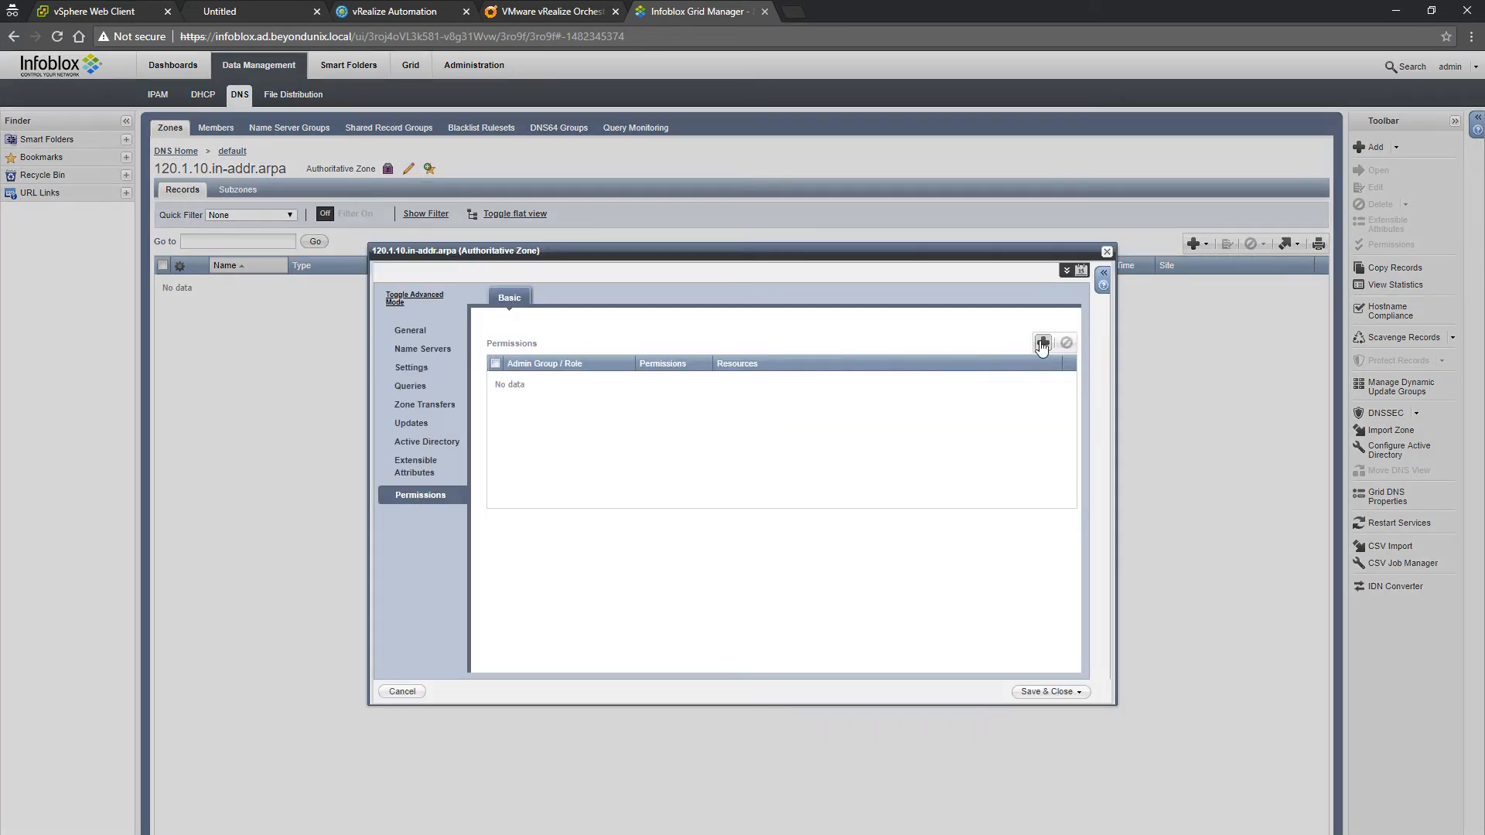
left_click(1043, 345)
left_click(580, 442)
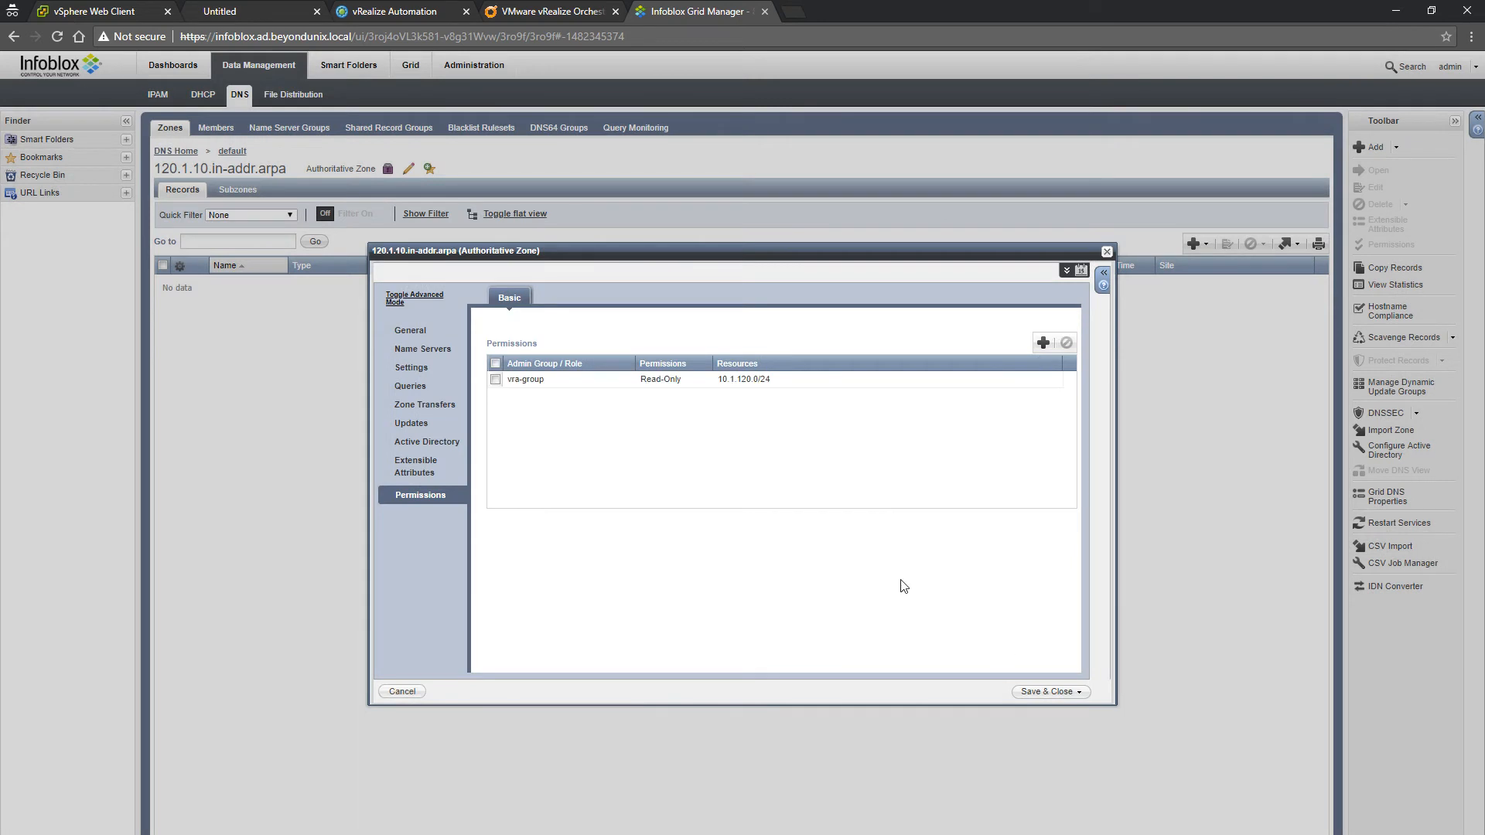
left_click(667, 379)
left_click(705, 379)
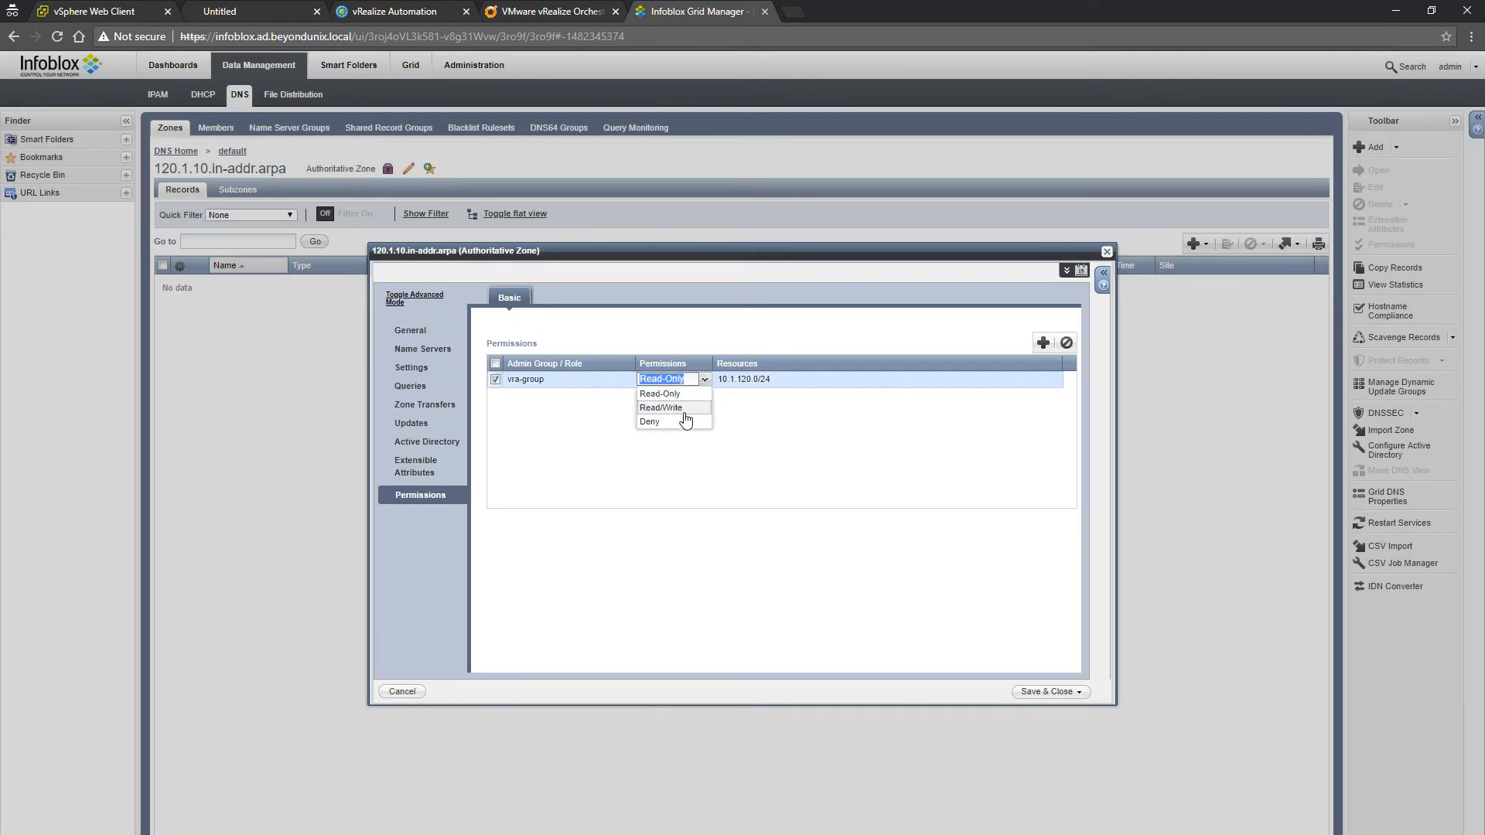
left_click(684, 410)
left_click(1046, 692)
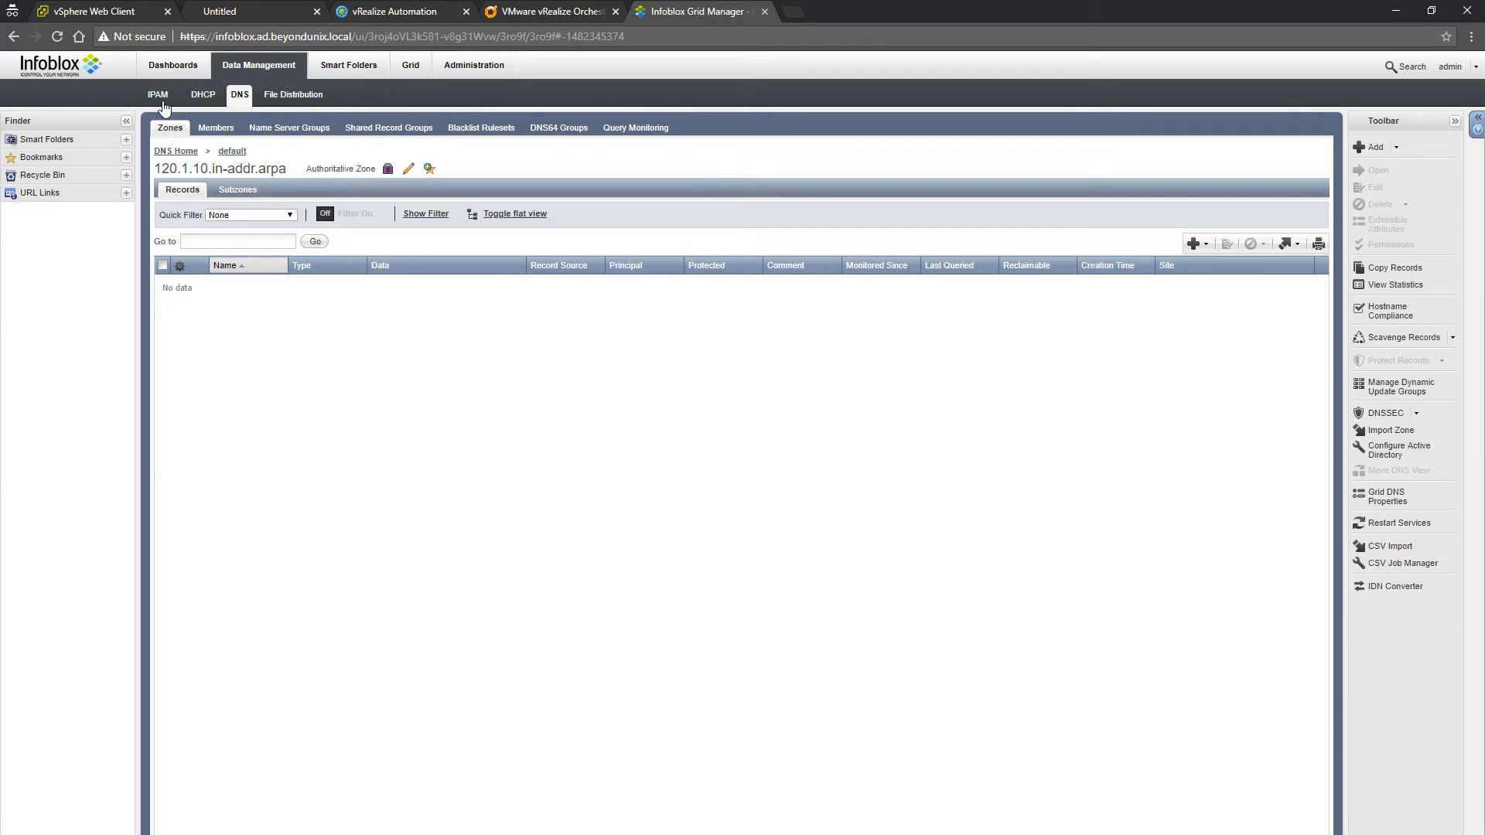
- Grant vra-group Read/Write permission on the 10.1.120.0/24 IPAM network
left_click(161, 99)
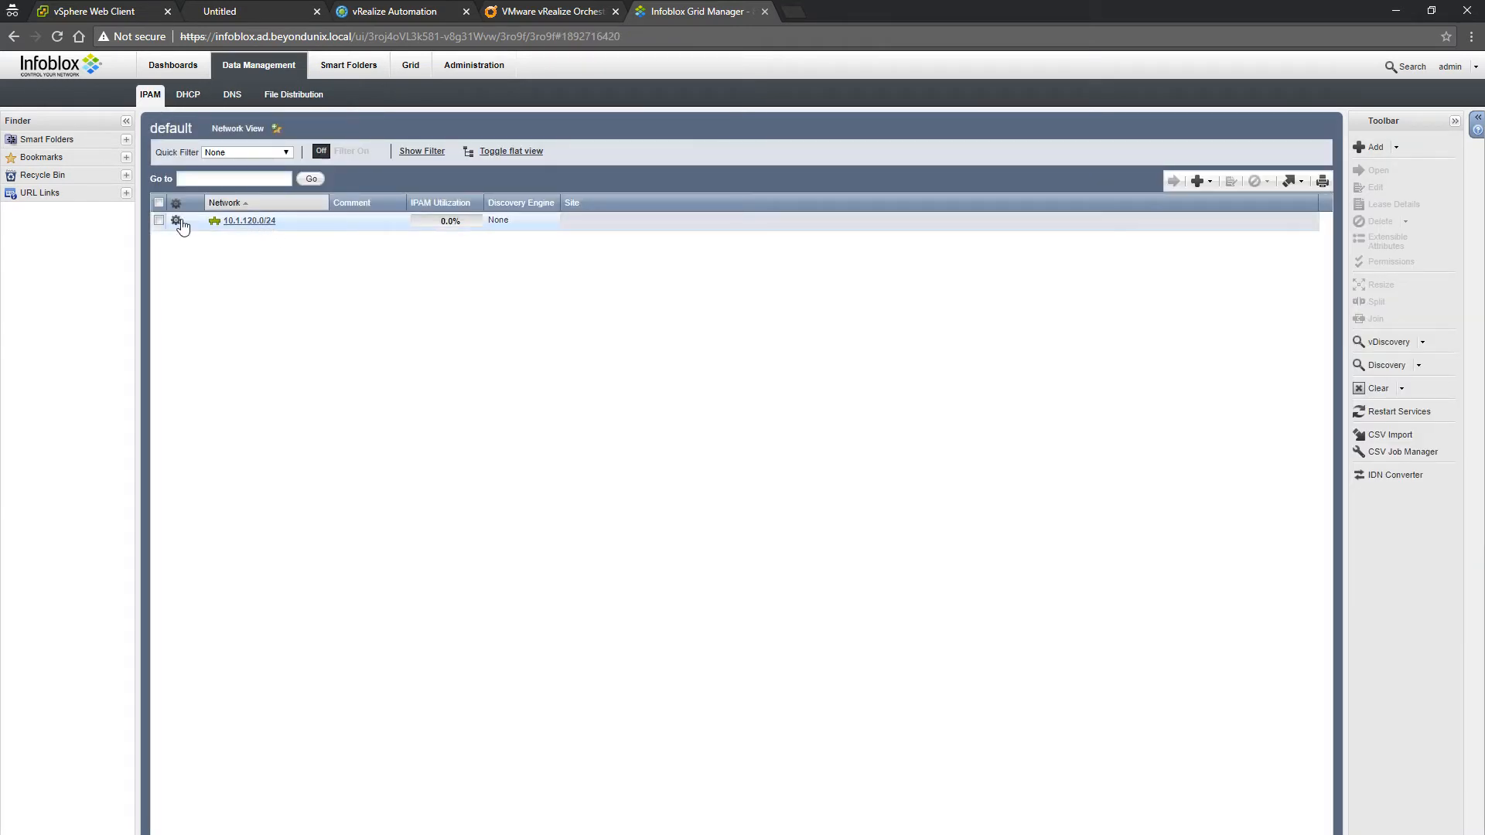
left_click(180, 223)
left_click(252, 186)
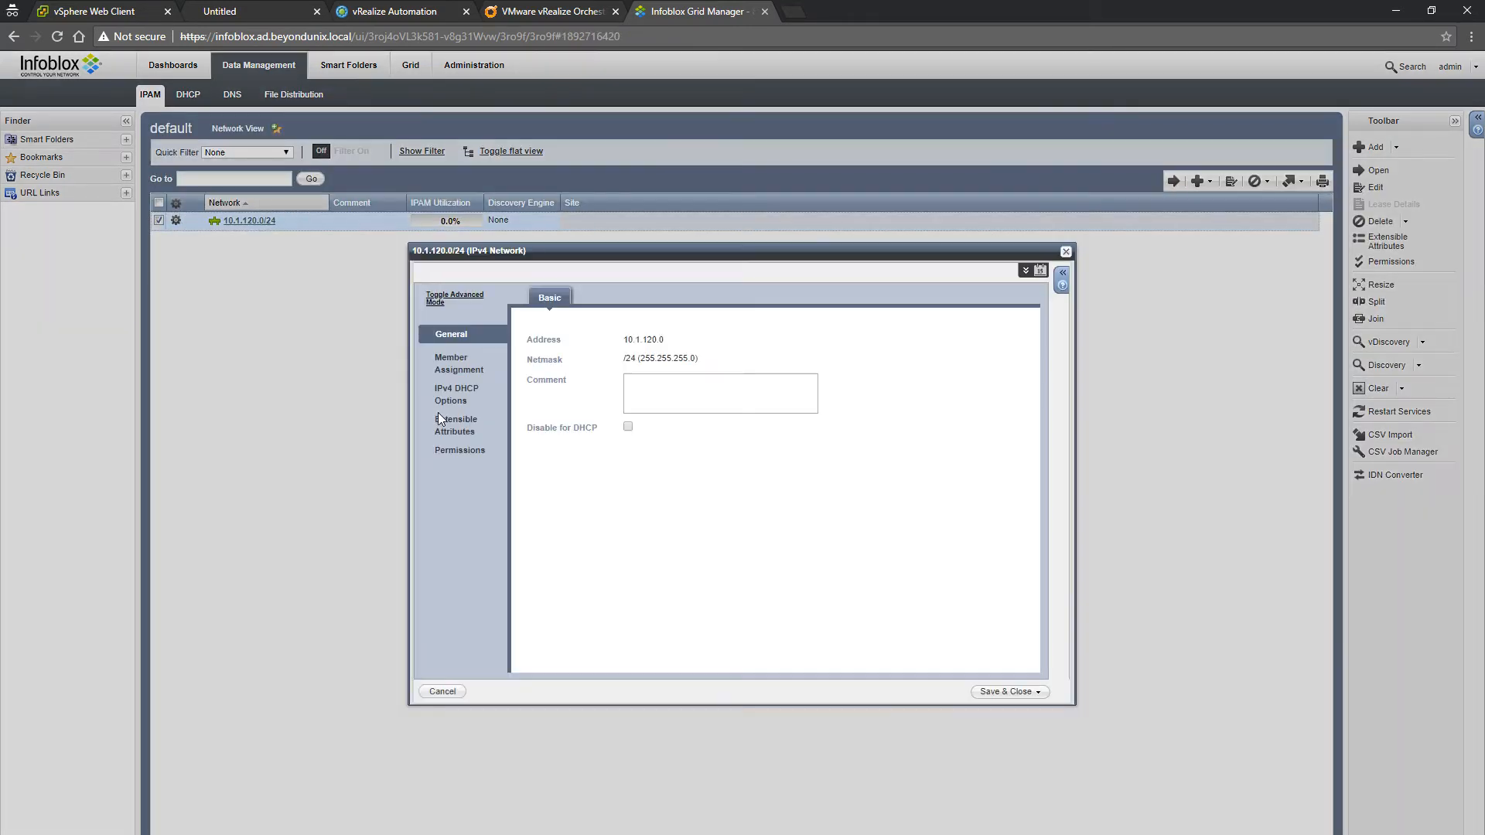
left_click(461, 456)
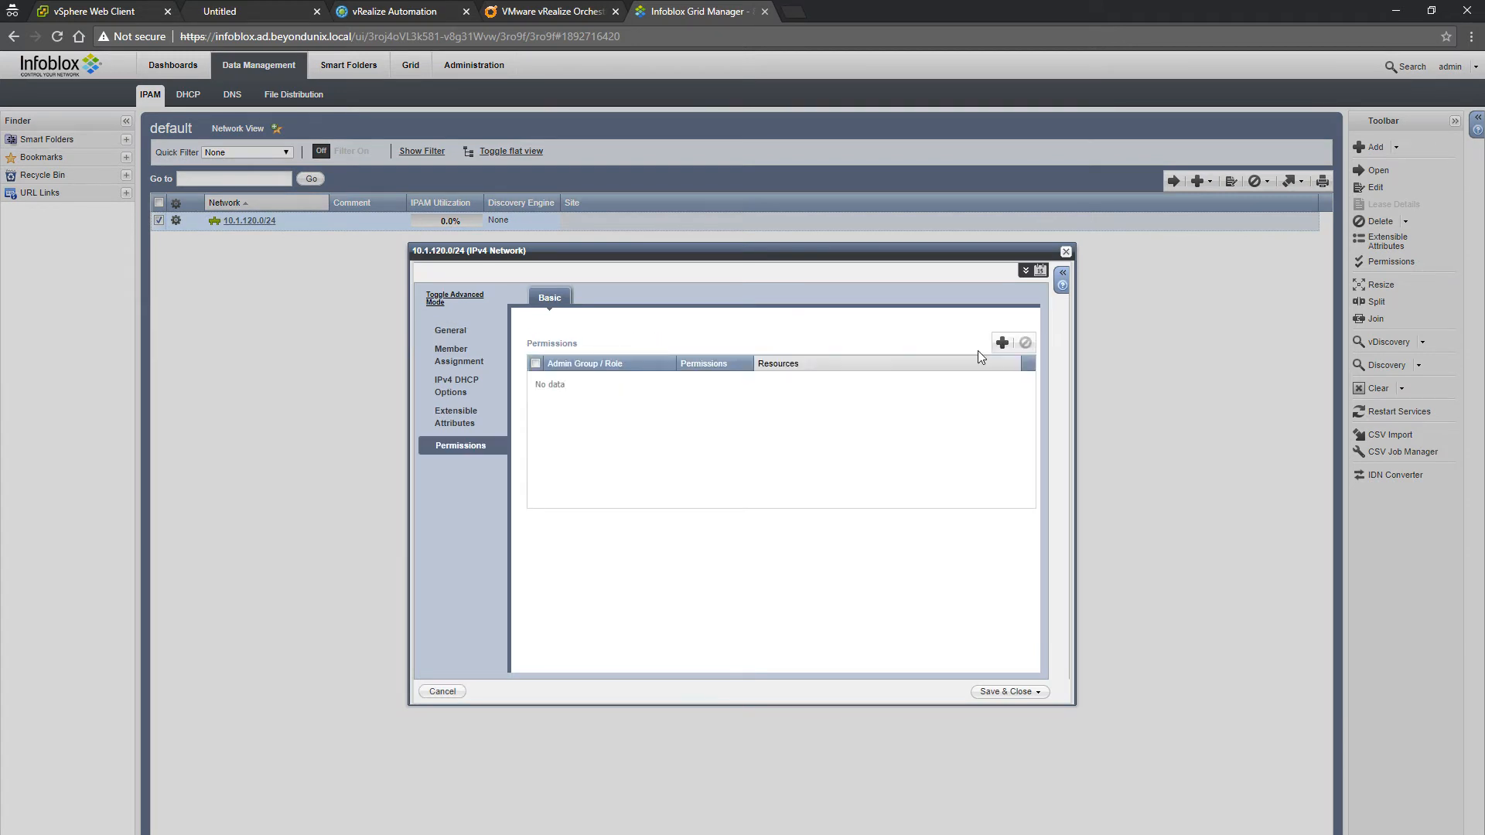
left_click(1002, 342)
left_click(583, 447)
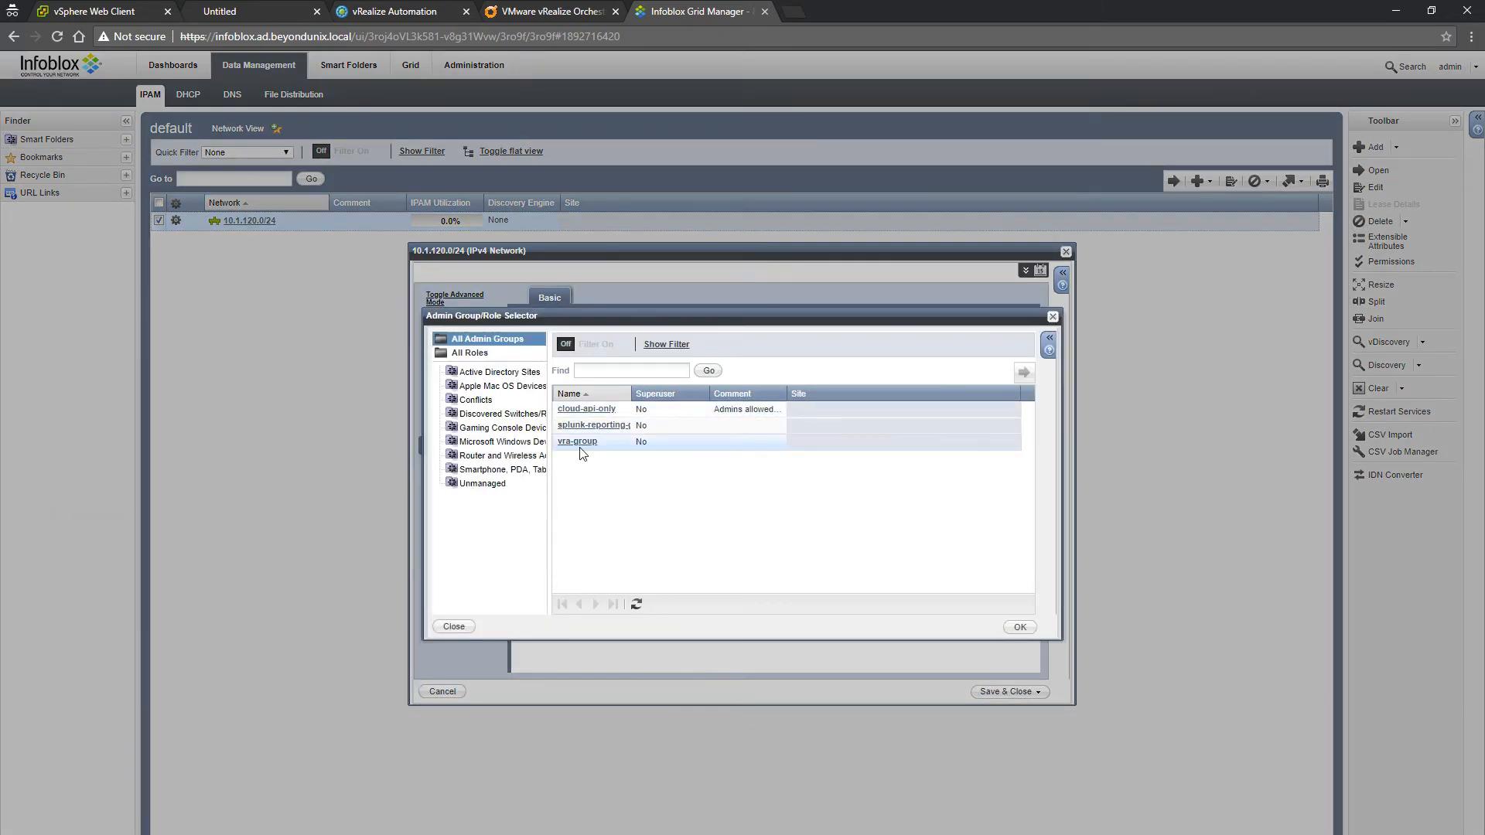
double_click(584, 447)
left_click(731, 380)
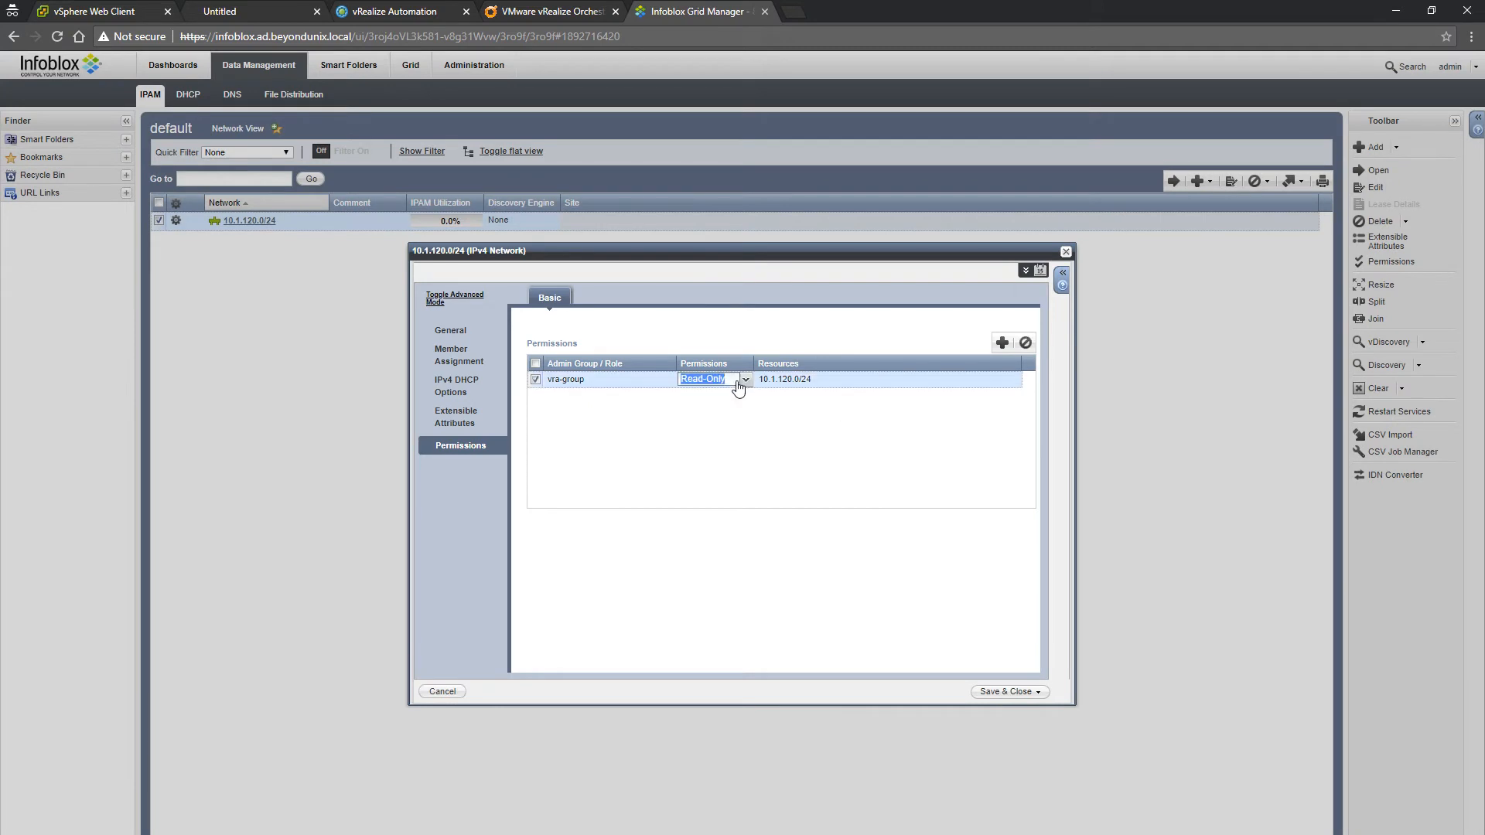
left_click(745, 380)
left_click(723, 415)
left_click(984, 693)
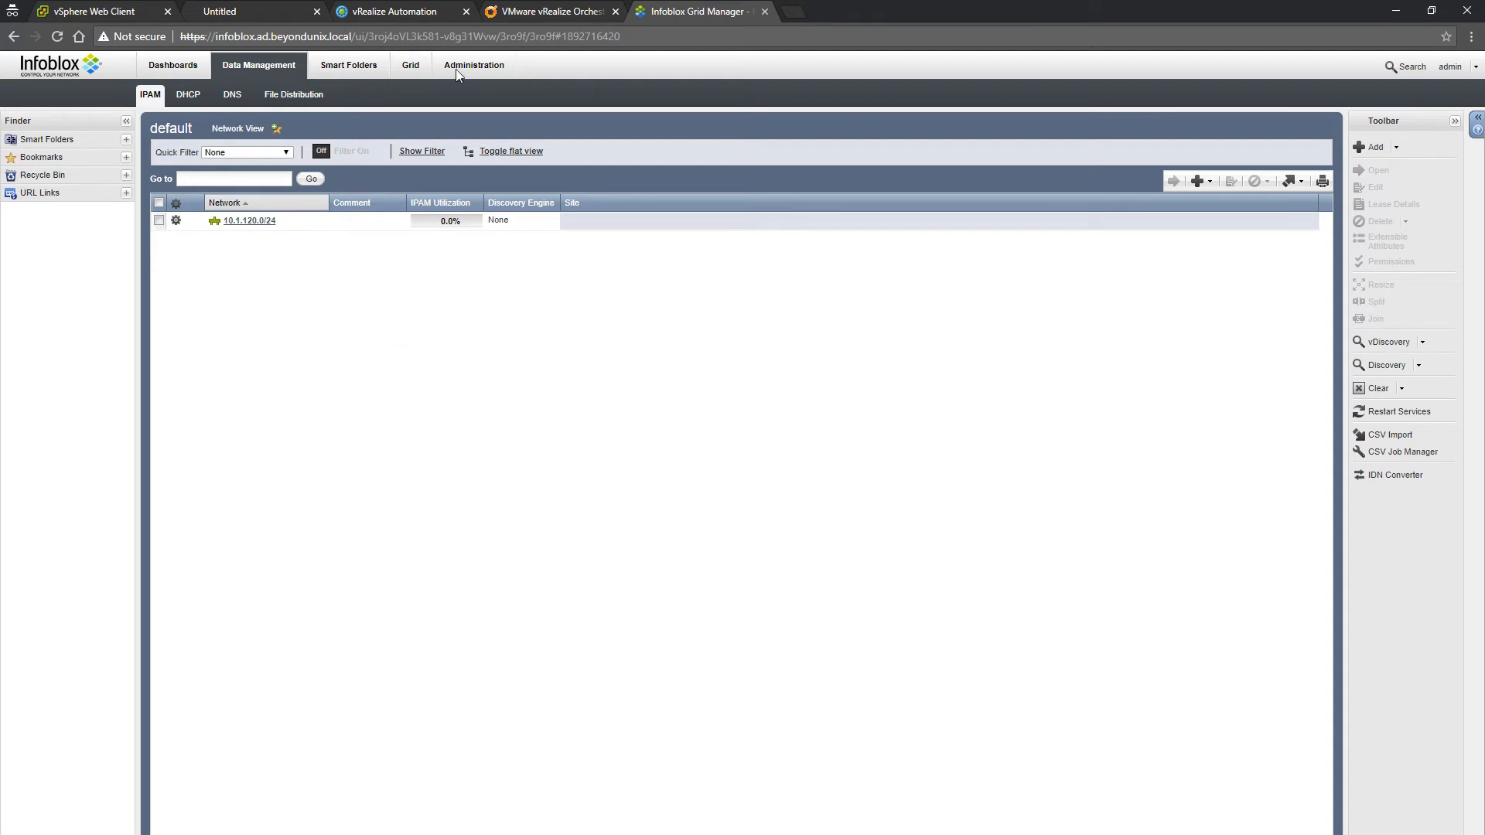
- Switch to vRealize Automation and start a new Infoblox IPAM endpoint
left_click(376, 13)
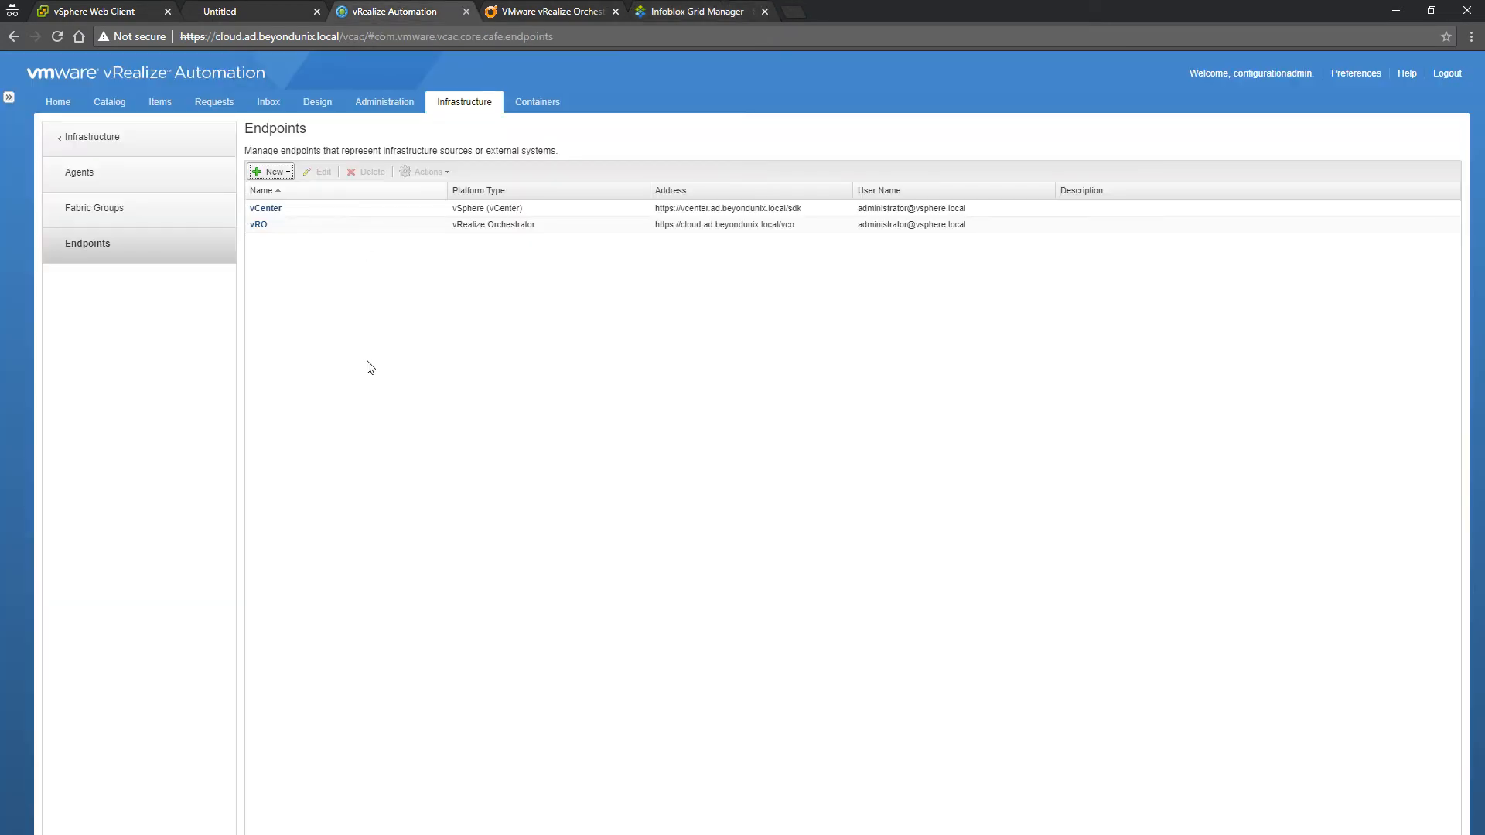
left_click(274, 172)
mouse_move(316, 211)
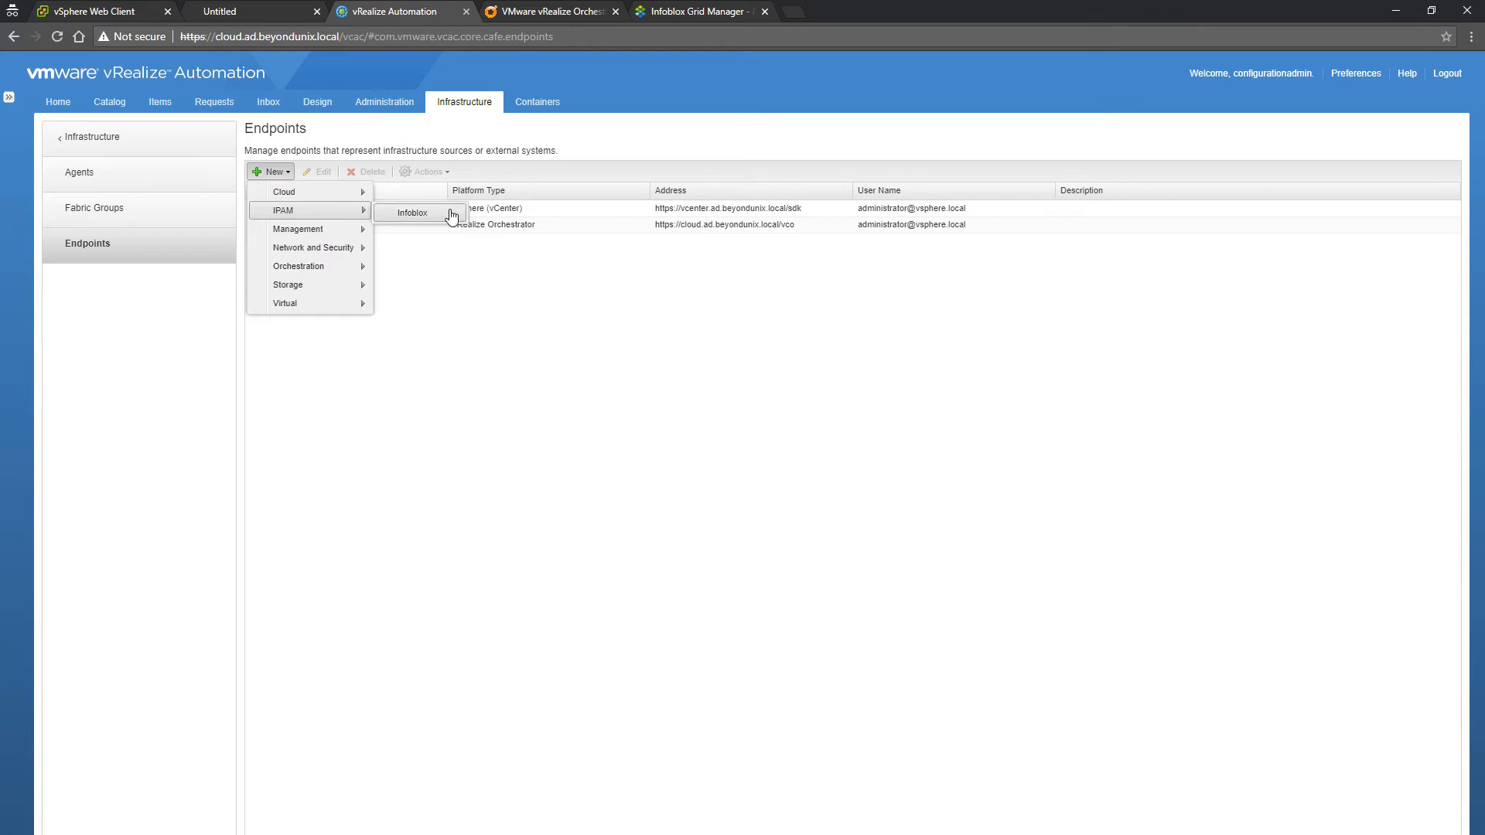
left_click(452, 215)
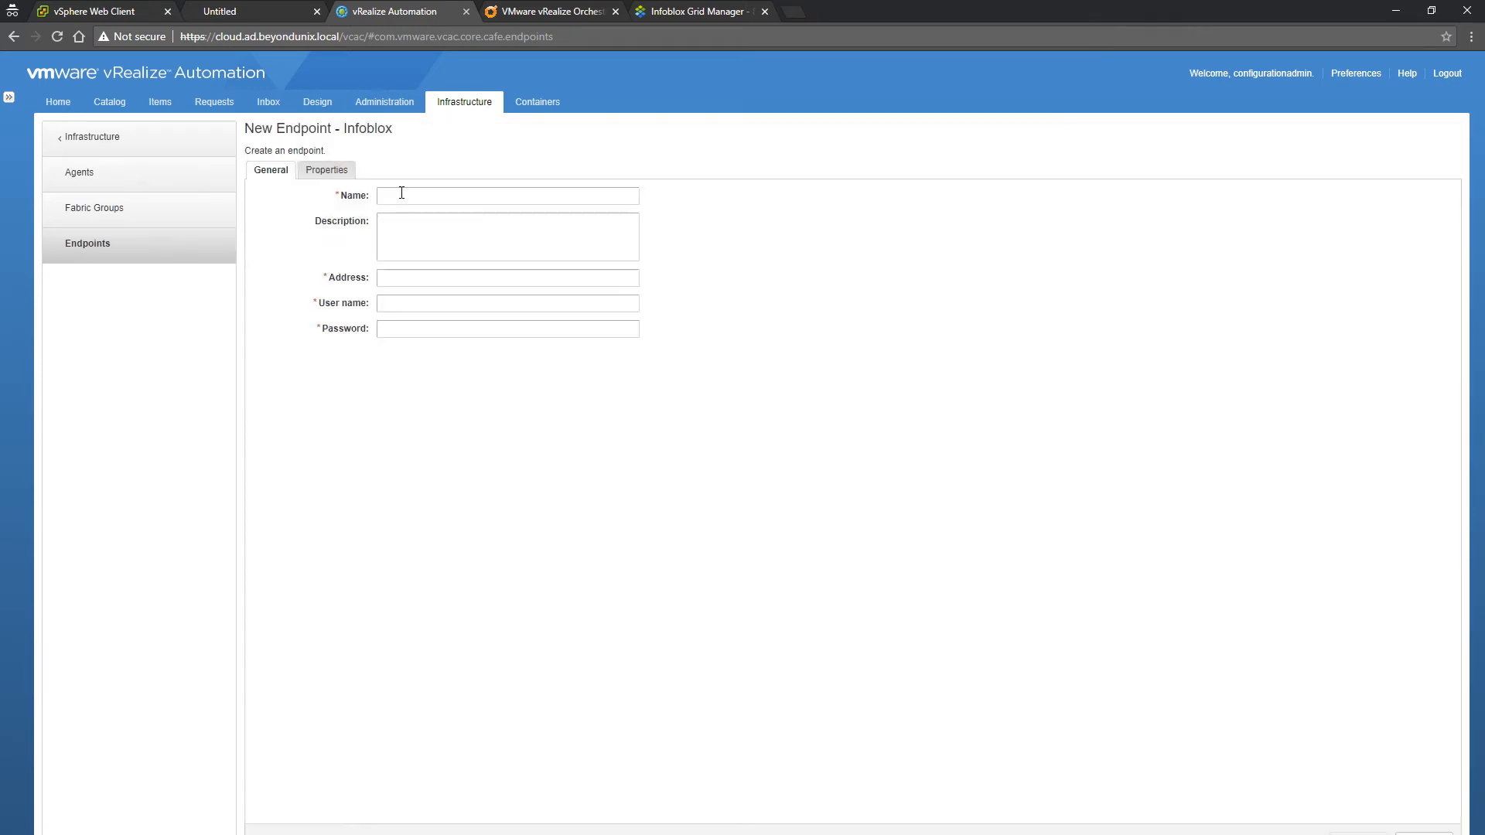
left_click(403, 194)
type("NIOS")
key("Tab")
key("Tab")
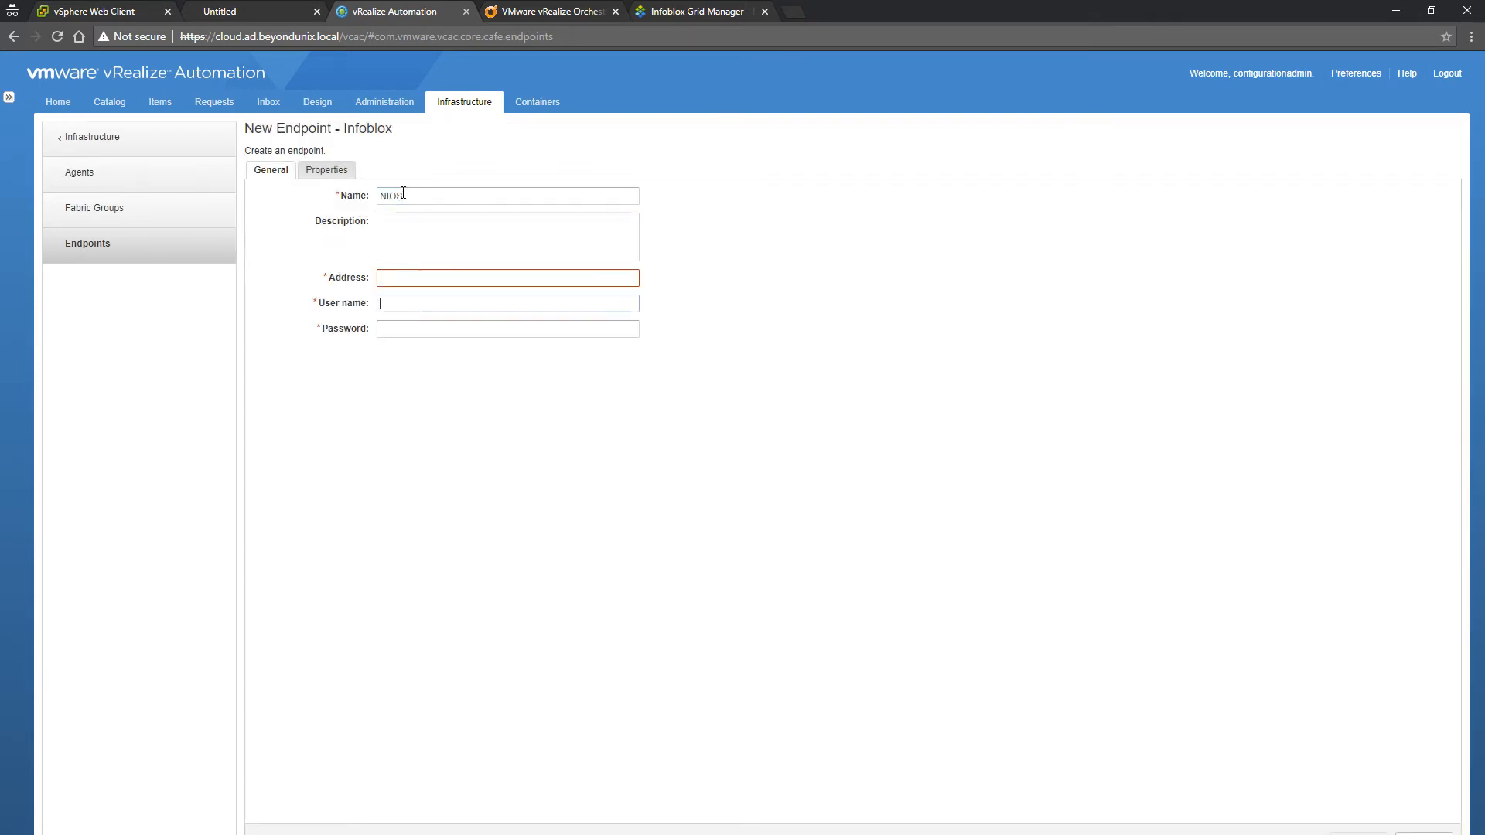
type("https://")
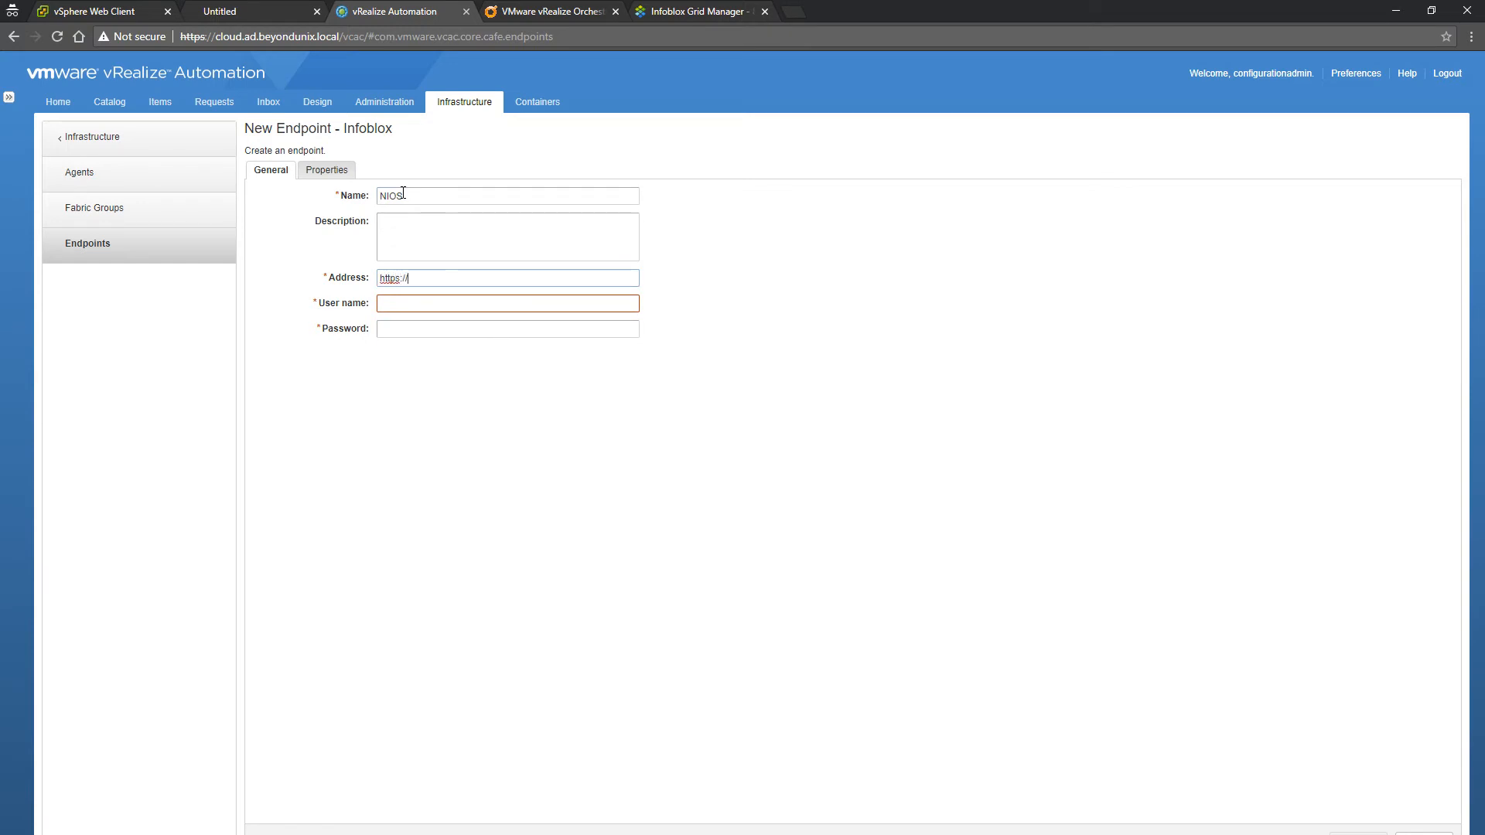
type("infoblox.ad")
type(".beyondunix.local")
key("Tab")
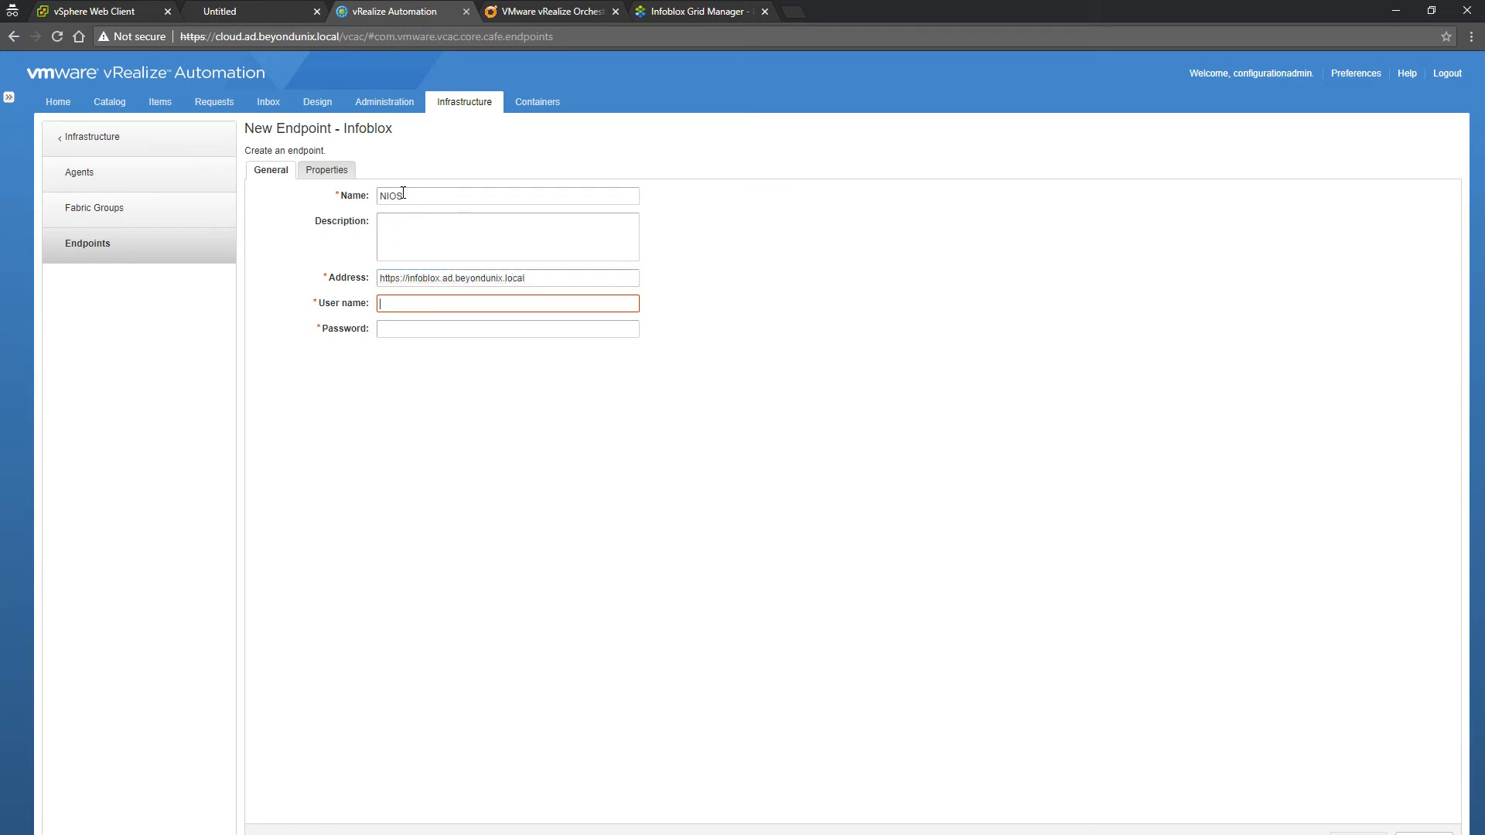
- Enter the endpoint user name vrealize and its account password
type("vrealize")
key("Tab")
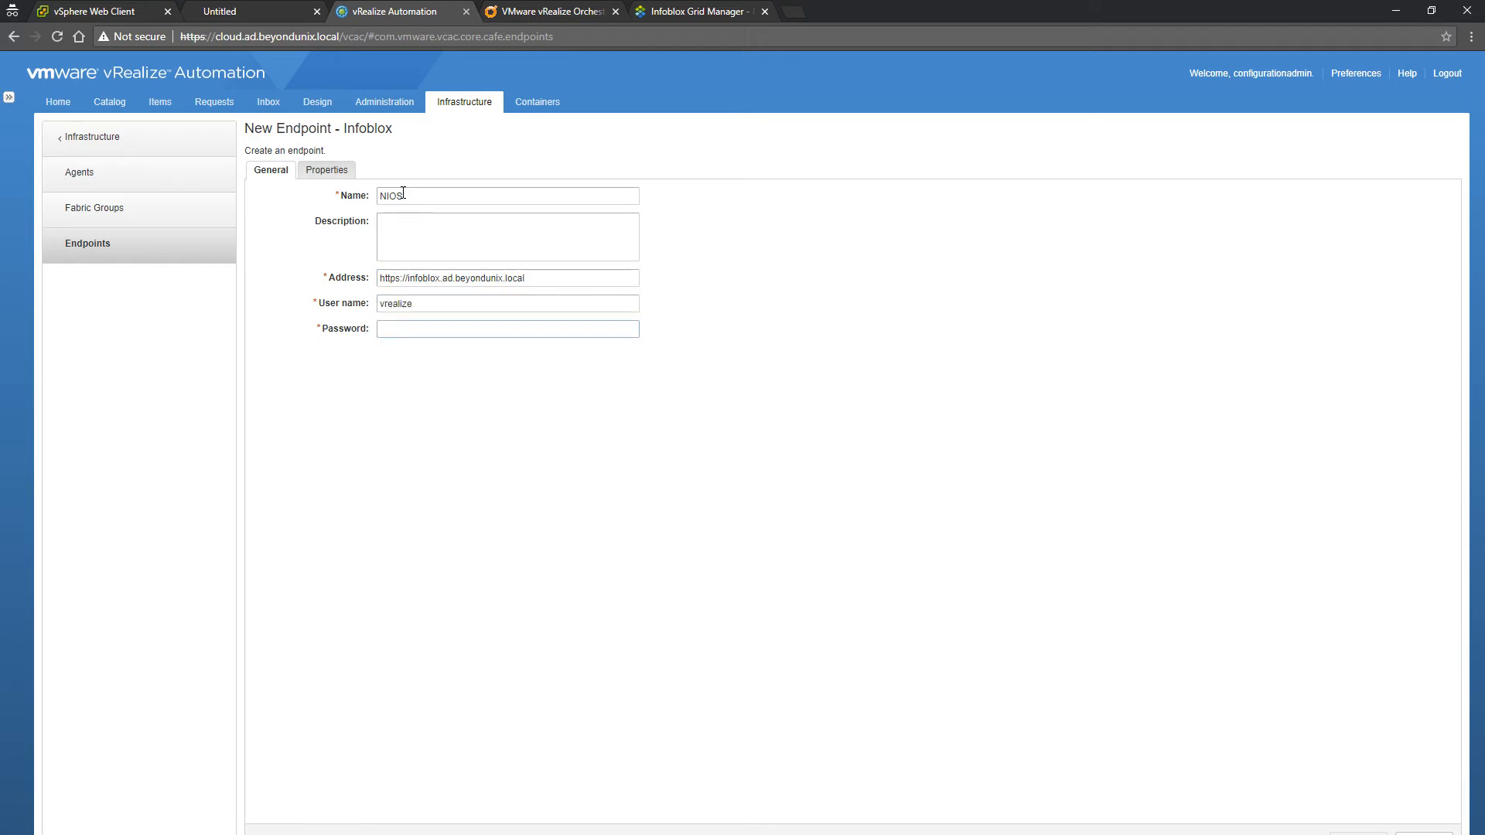
type("********")
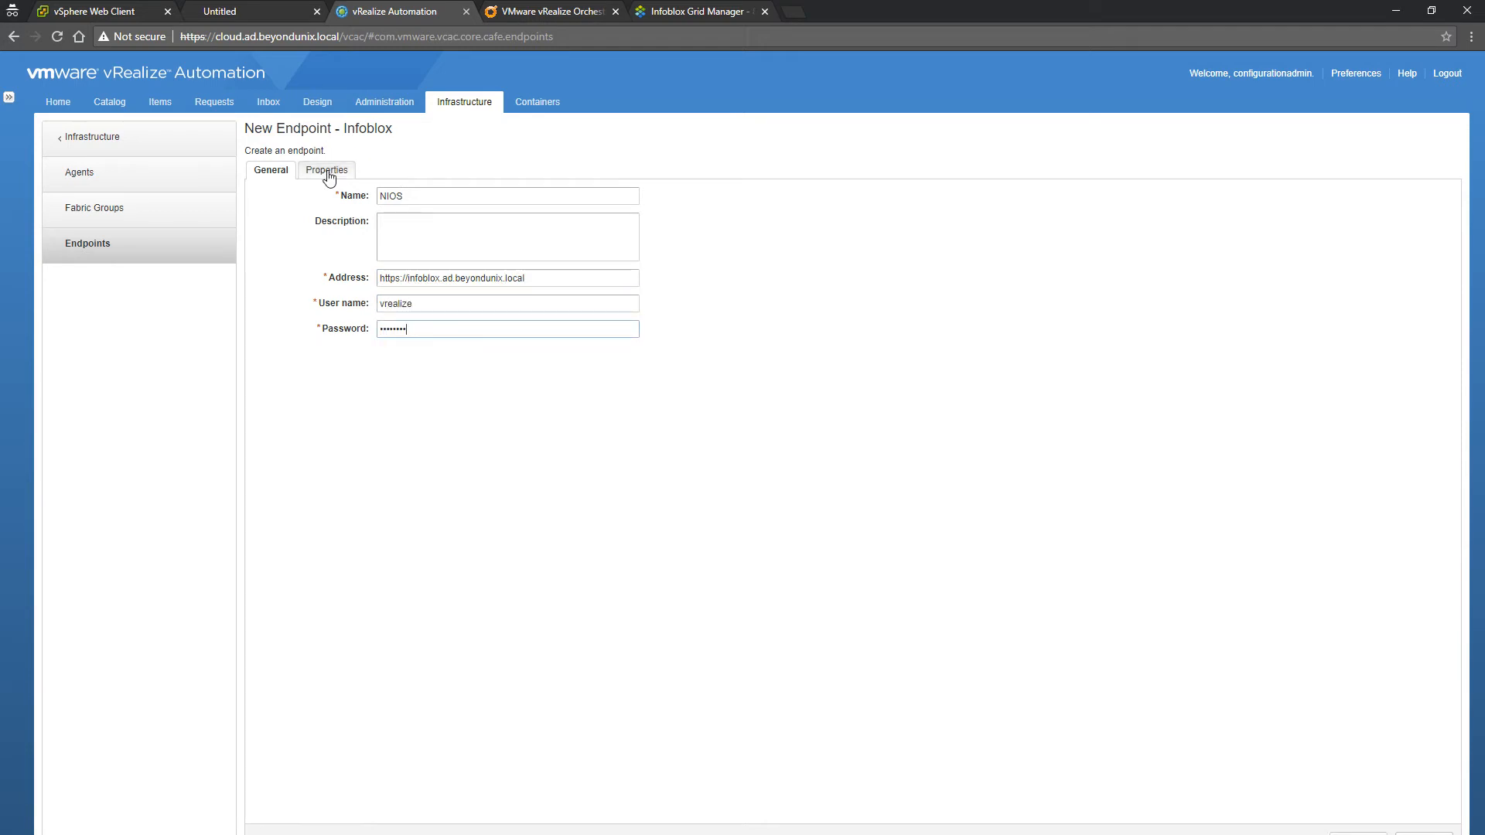
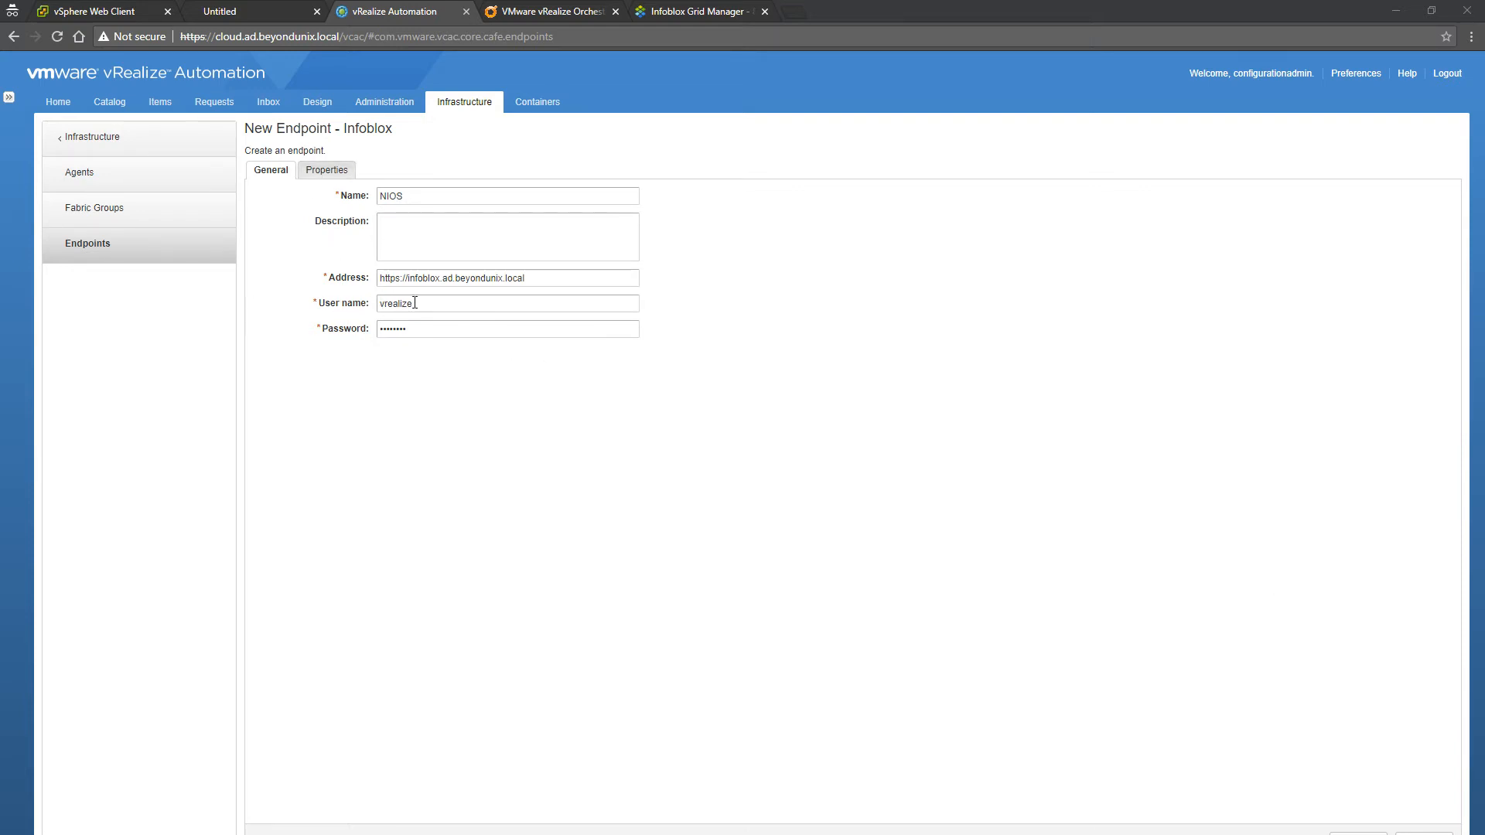
- Add an endpoint custom property Infoblox.IPAM.APIType with the value WAPI
left_click(321, 172)
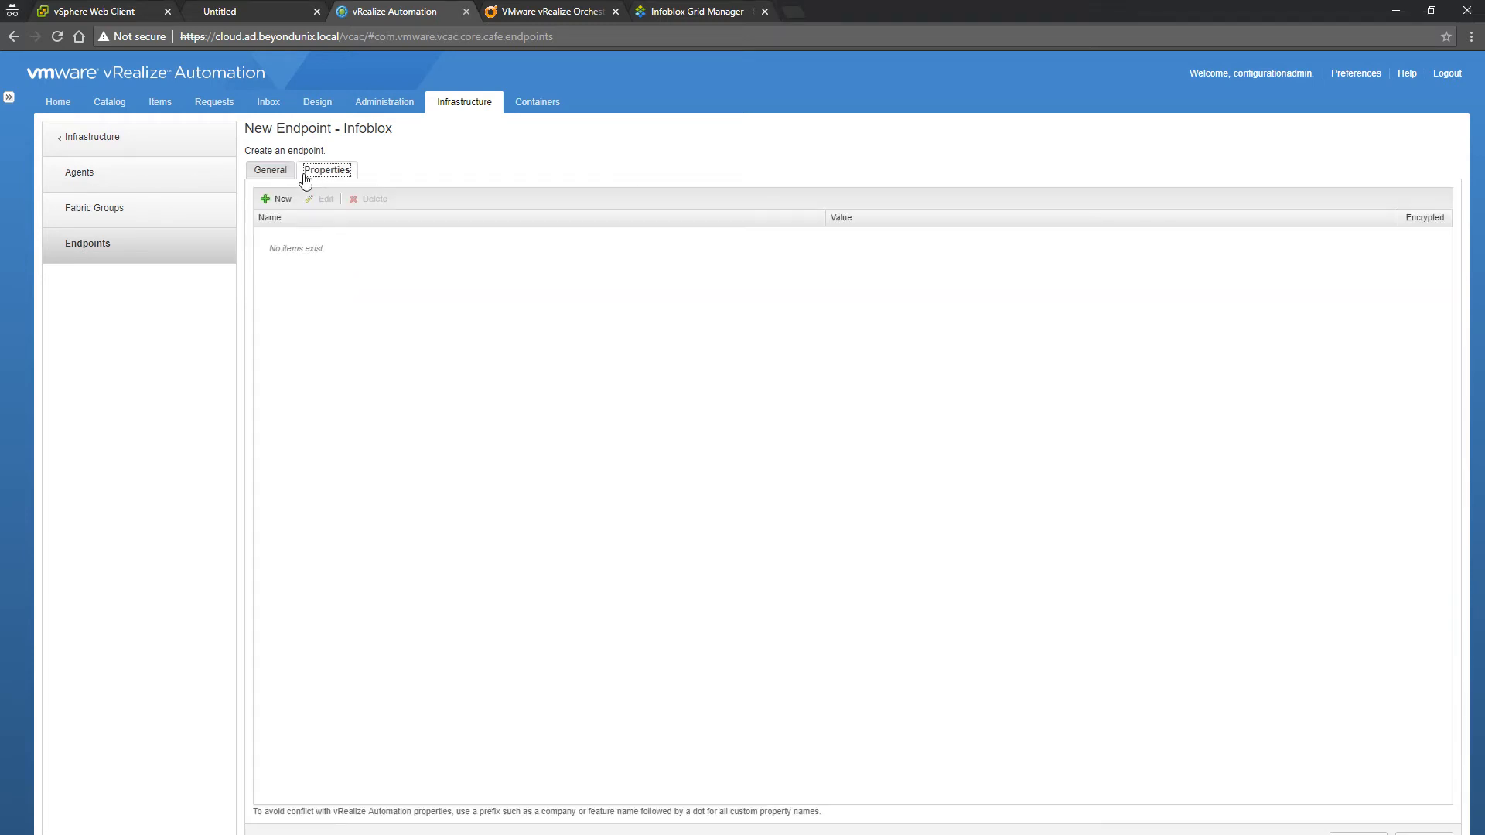
left_click(276, 198)
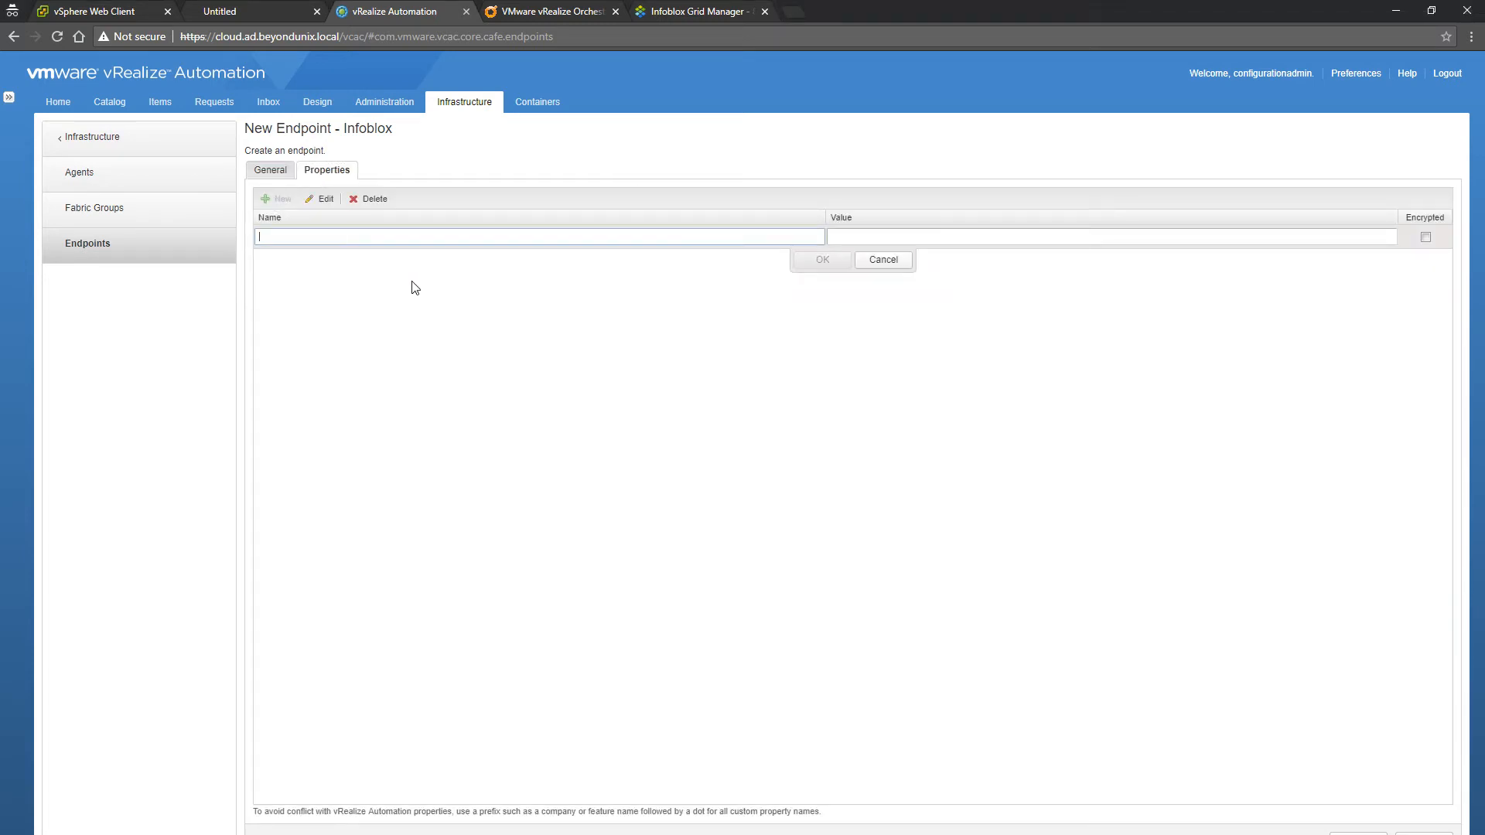
type("INfo")
key("BackSpace")
key("BackSpace")
type("nfoblox.IPAM ")
type("APIType")
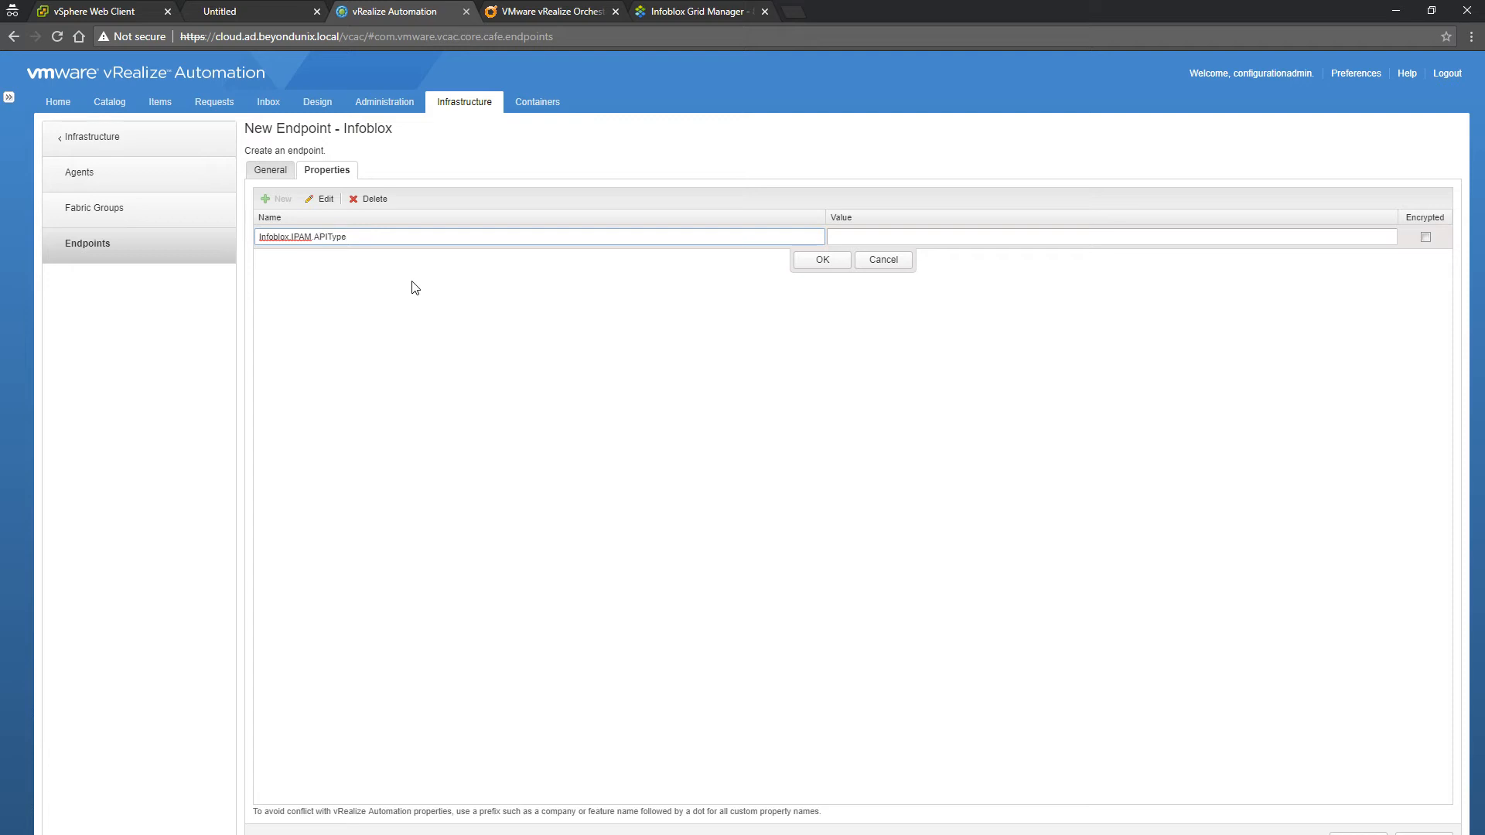
key("Tab")
type("WAPI")
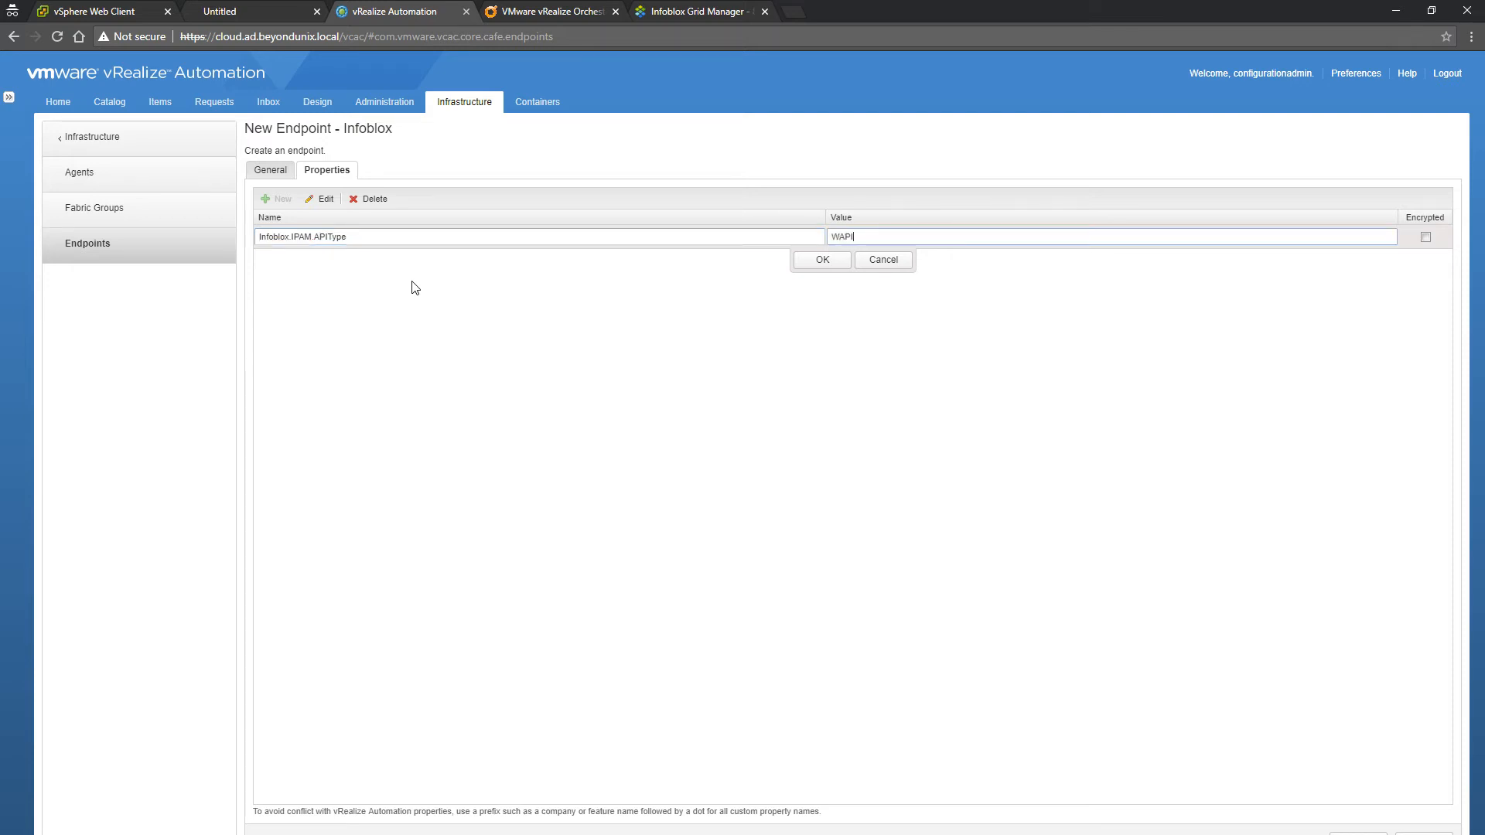
left_click(823, 260)
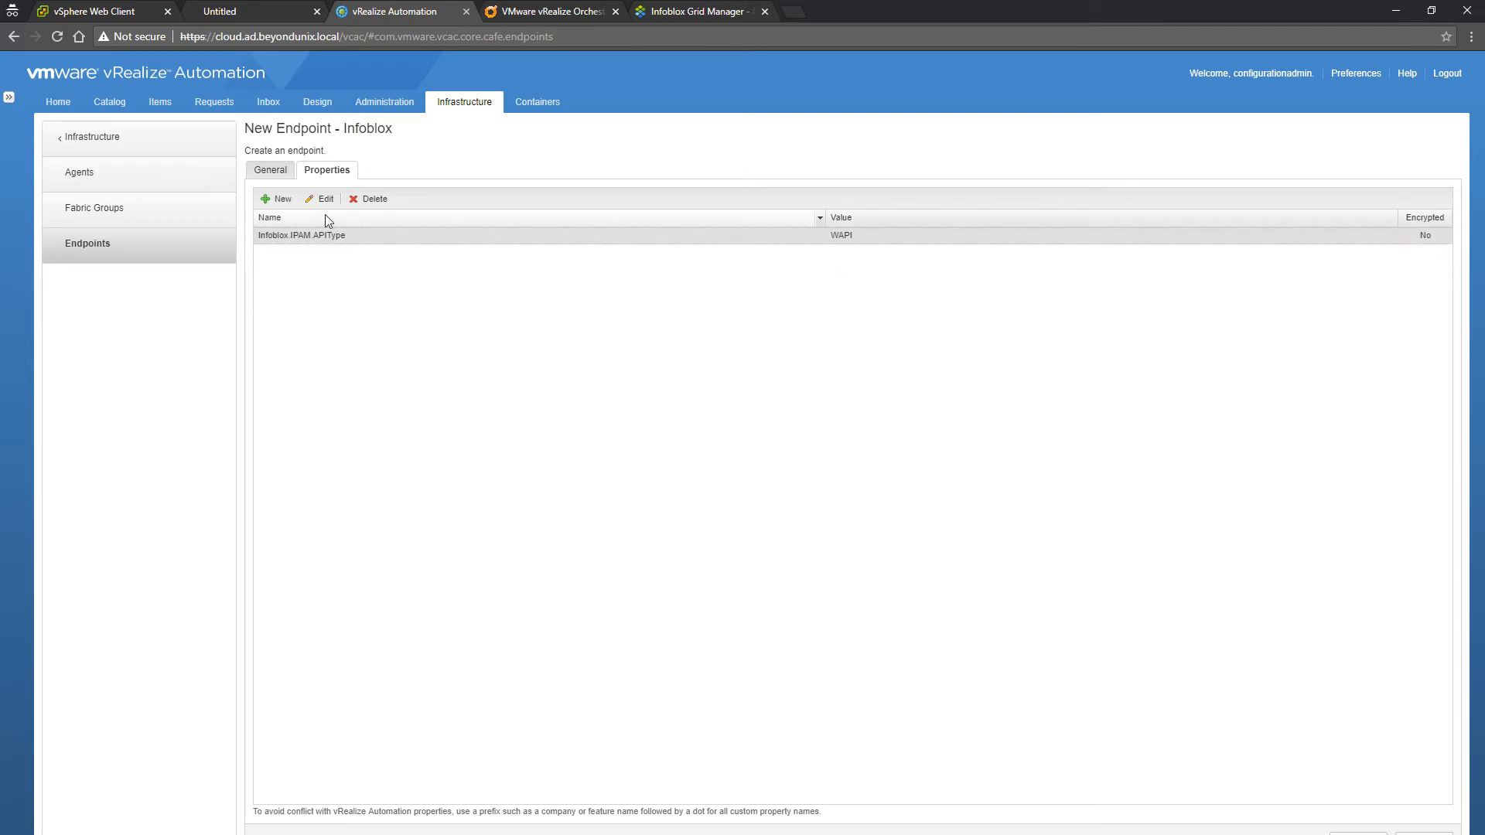
- Add a custom property Infoblox.IPAM.Endpoint1.Username with the value vrealize
left_click(278, 199)
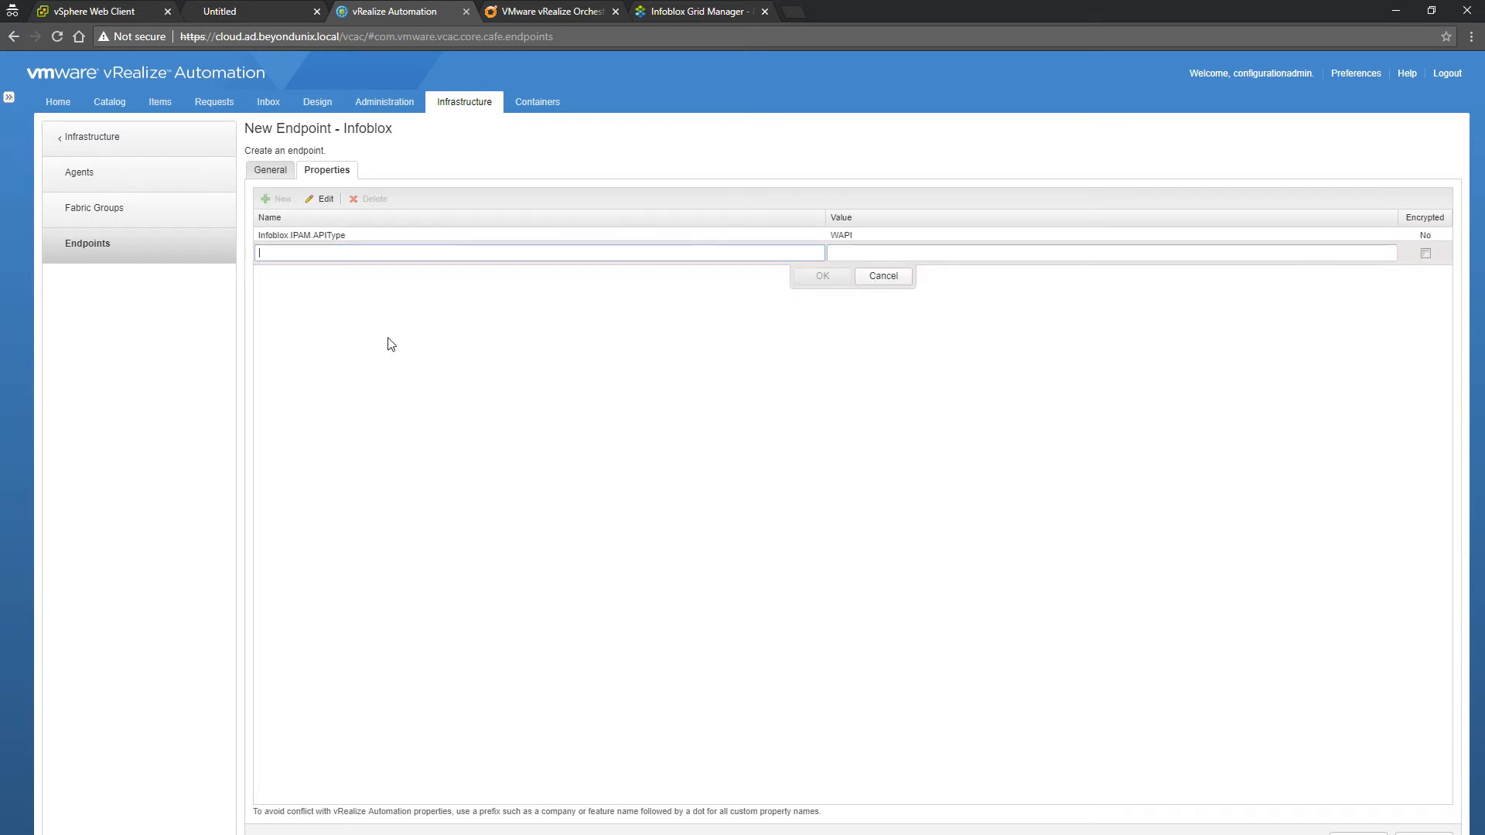
type("Infoblox.IPAM.Endpoint1.")
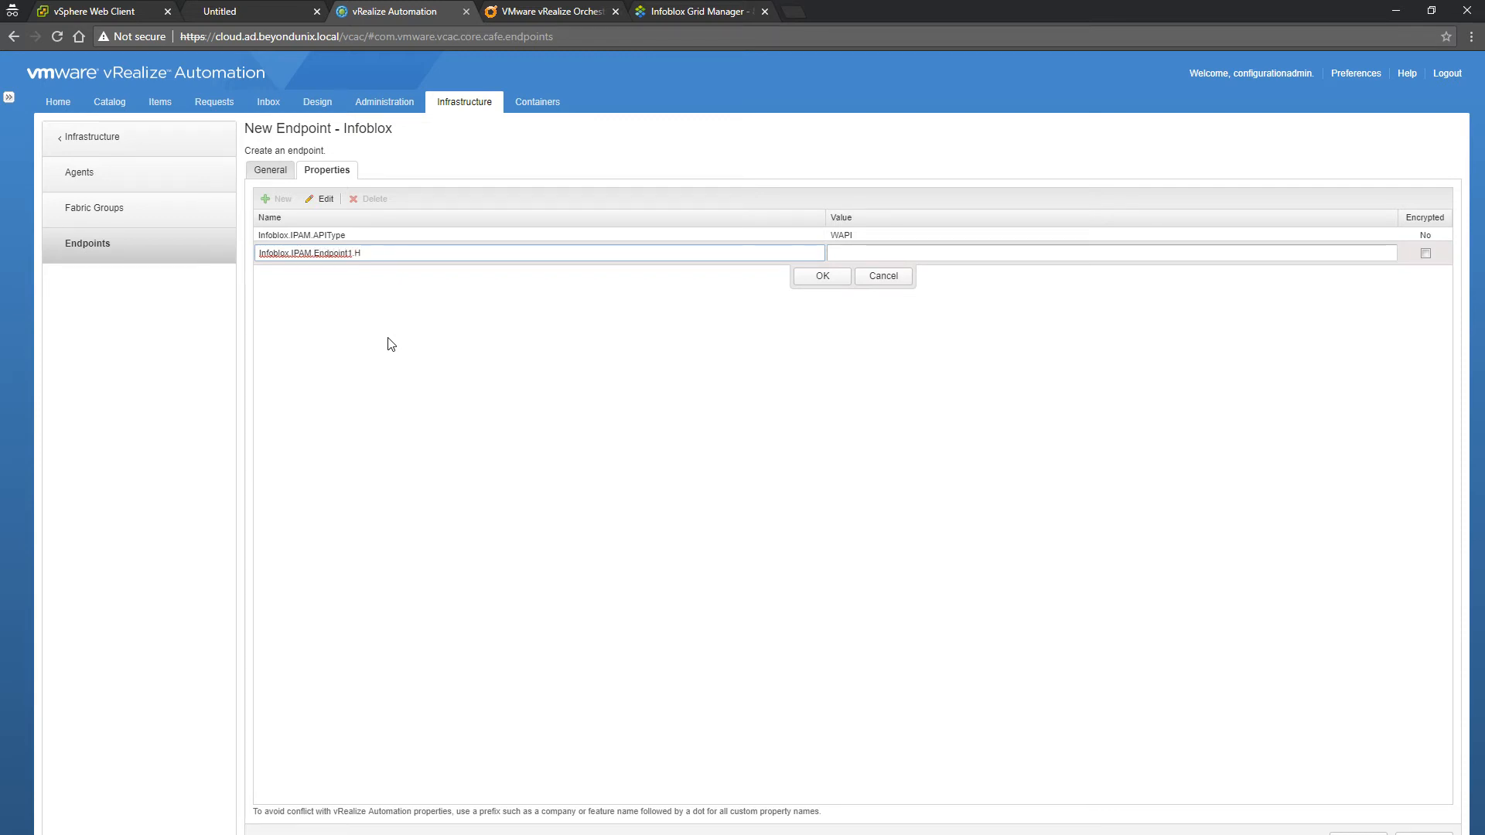
type(" Hostname")
key("Tab")
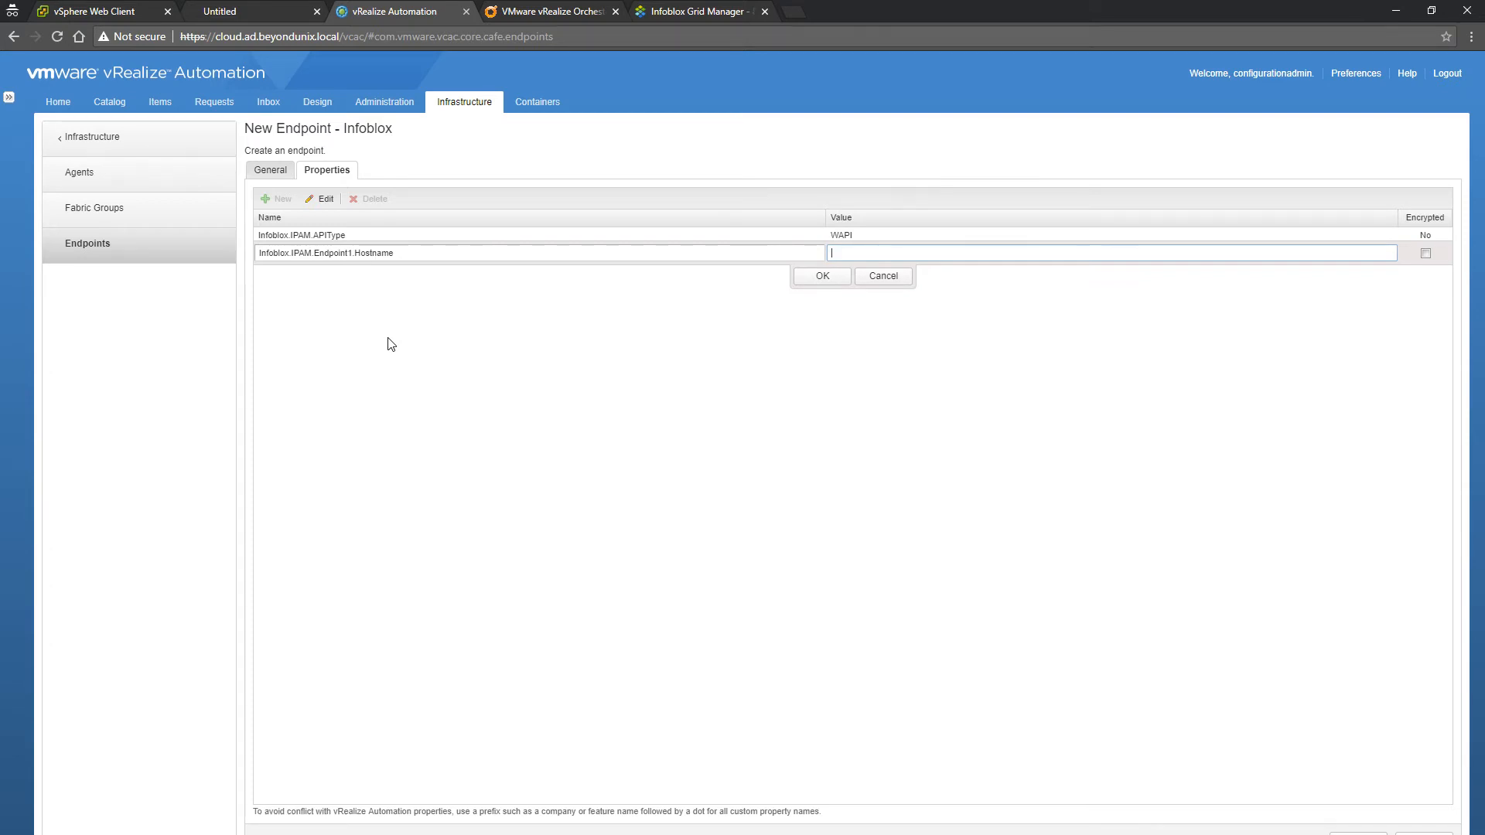
double_click(461, 255)
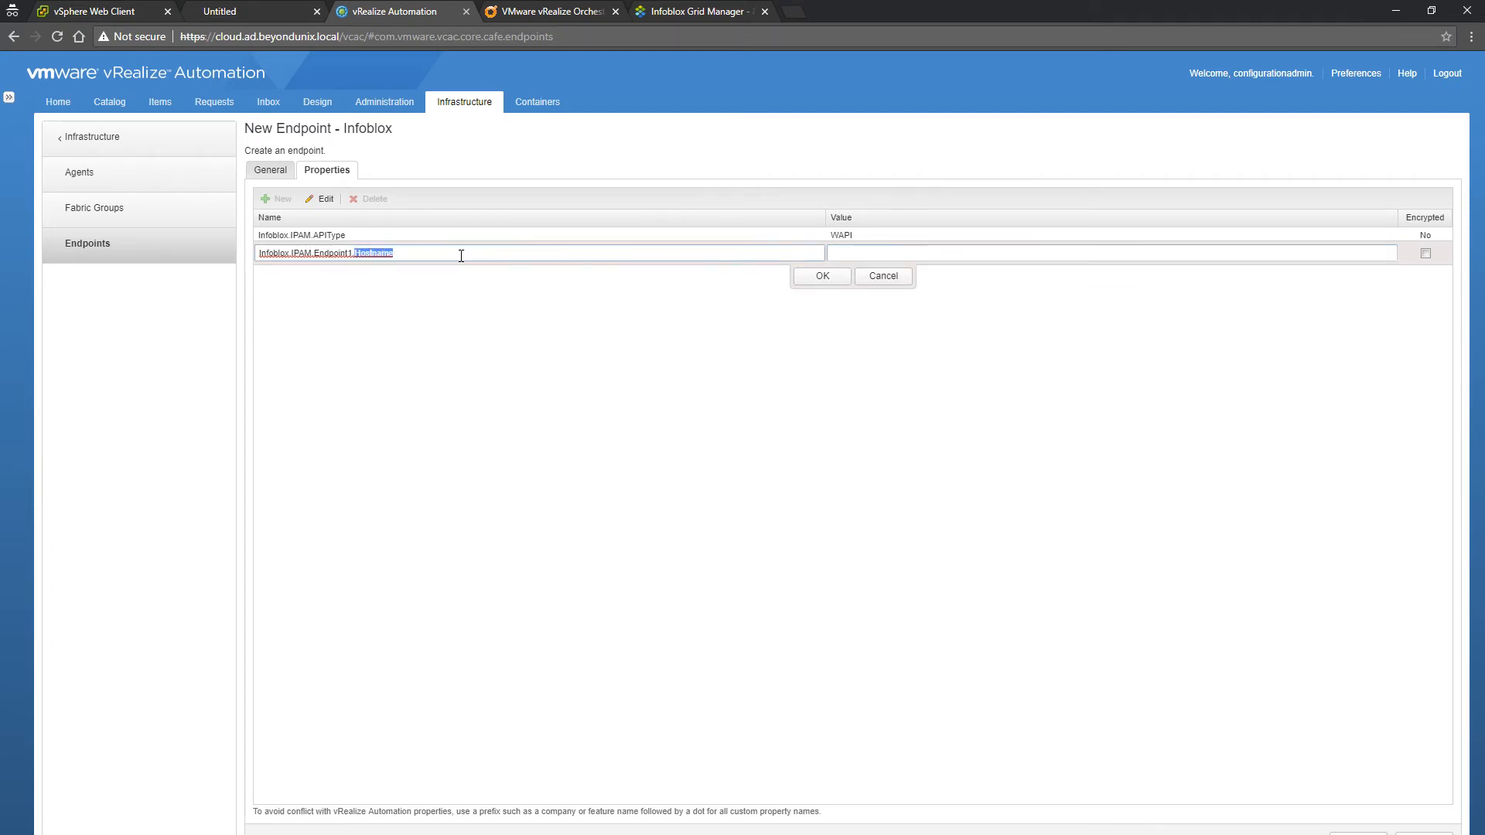
type("Username")
key("Tab")
type("vrealize")
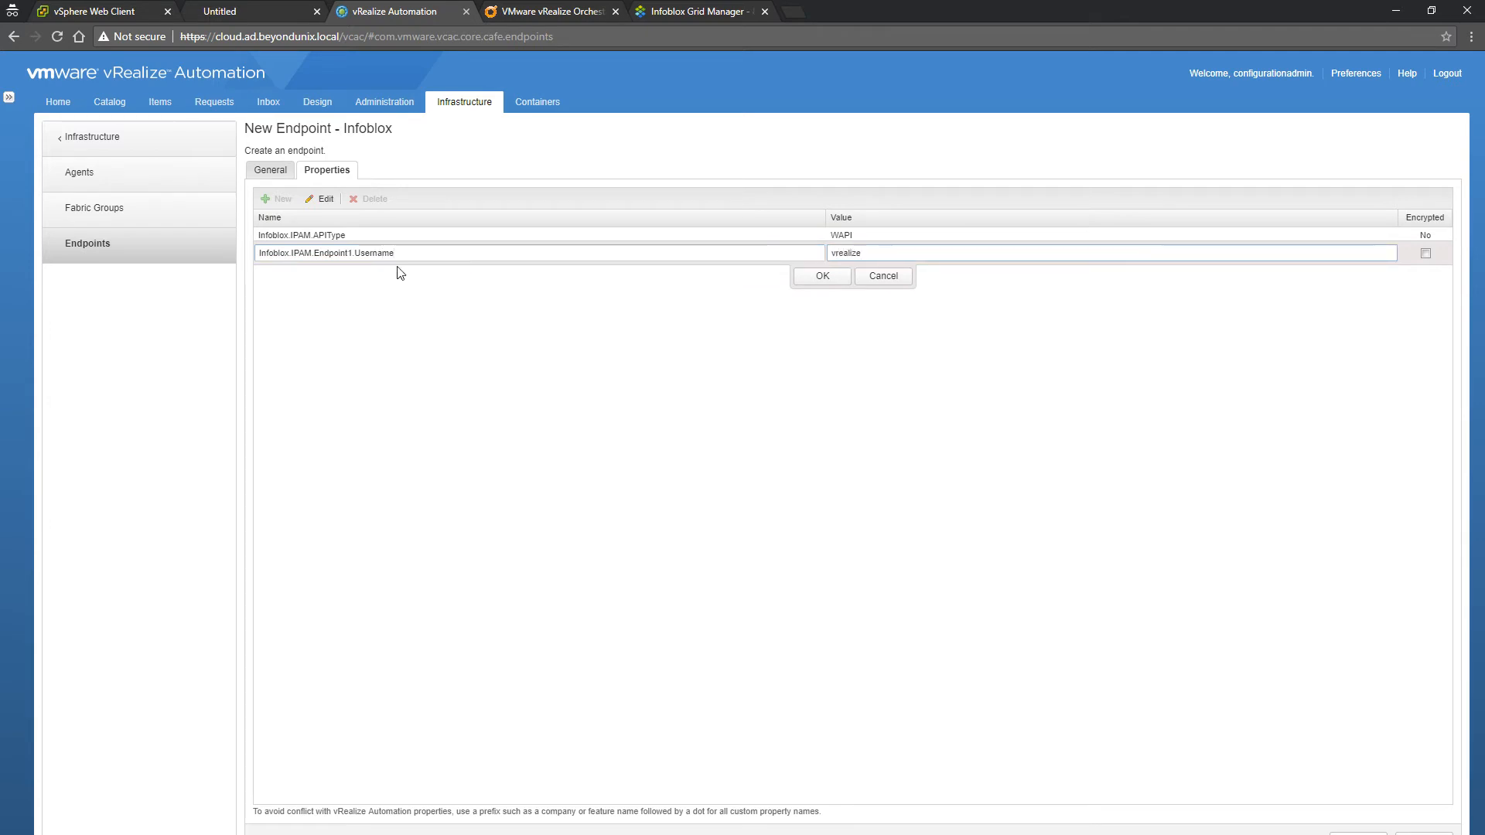
left_click_drag(395, 254, 259, 253)
key("ctrl+c")
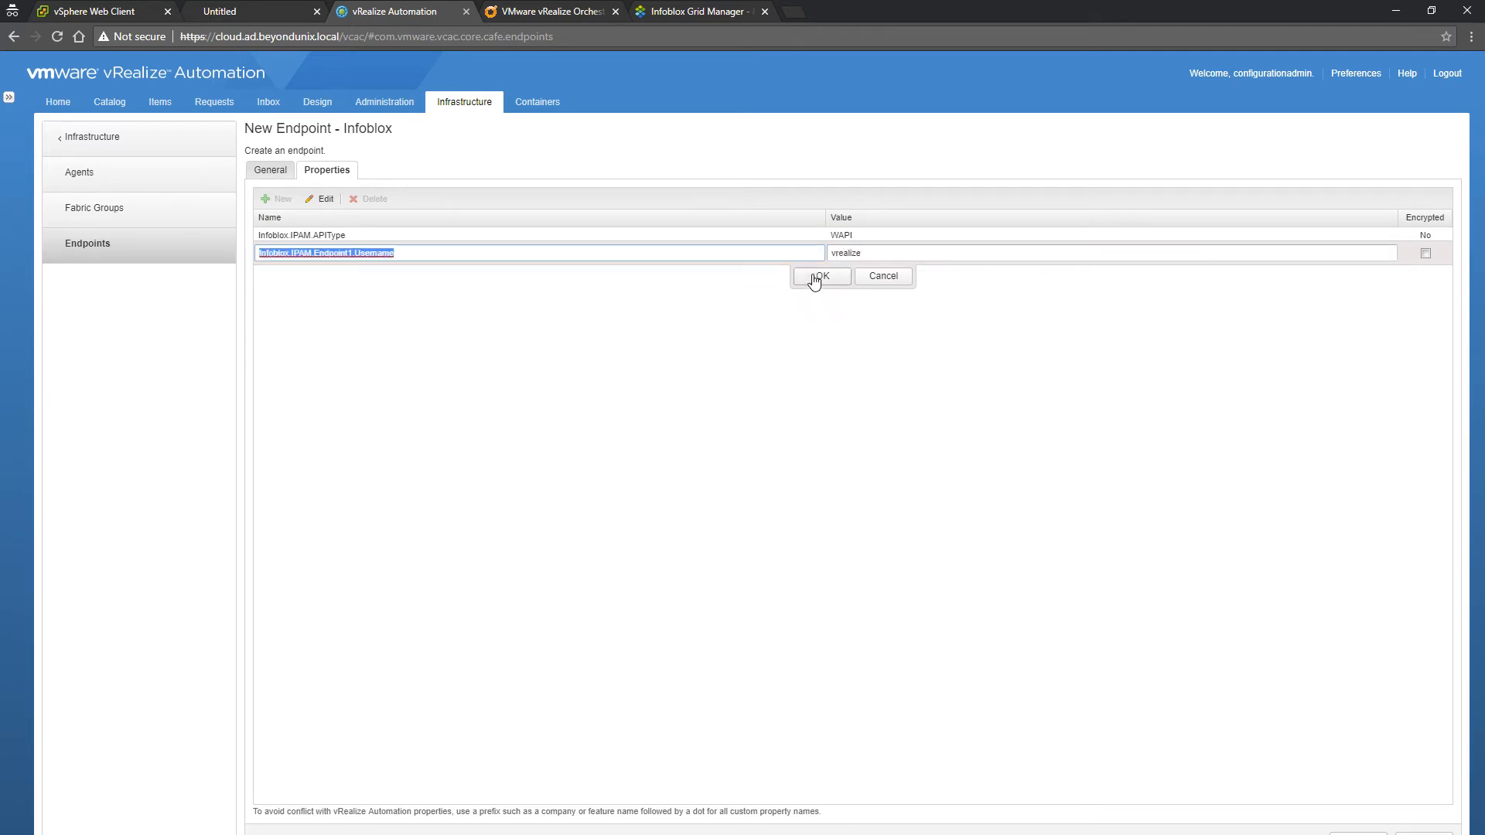
left_click(818, 277)
- Add a custom property Infoblox.IPAM.Endpoint1.Password with the account password as its value
left_click(280, 199)
key("ctrl+v")
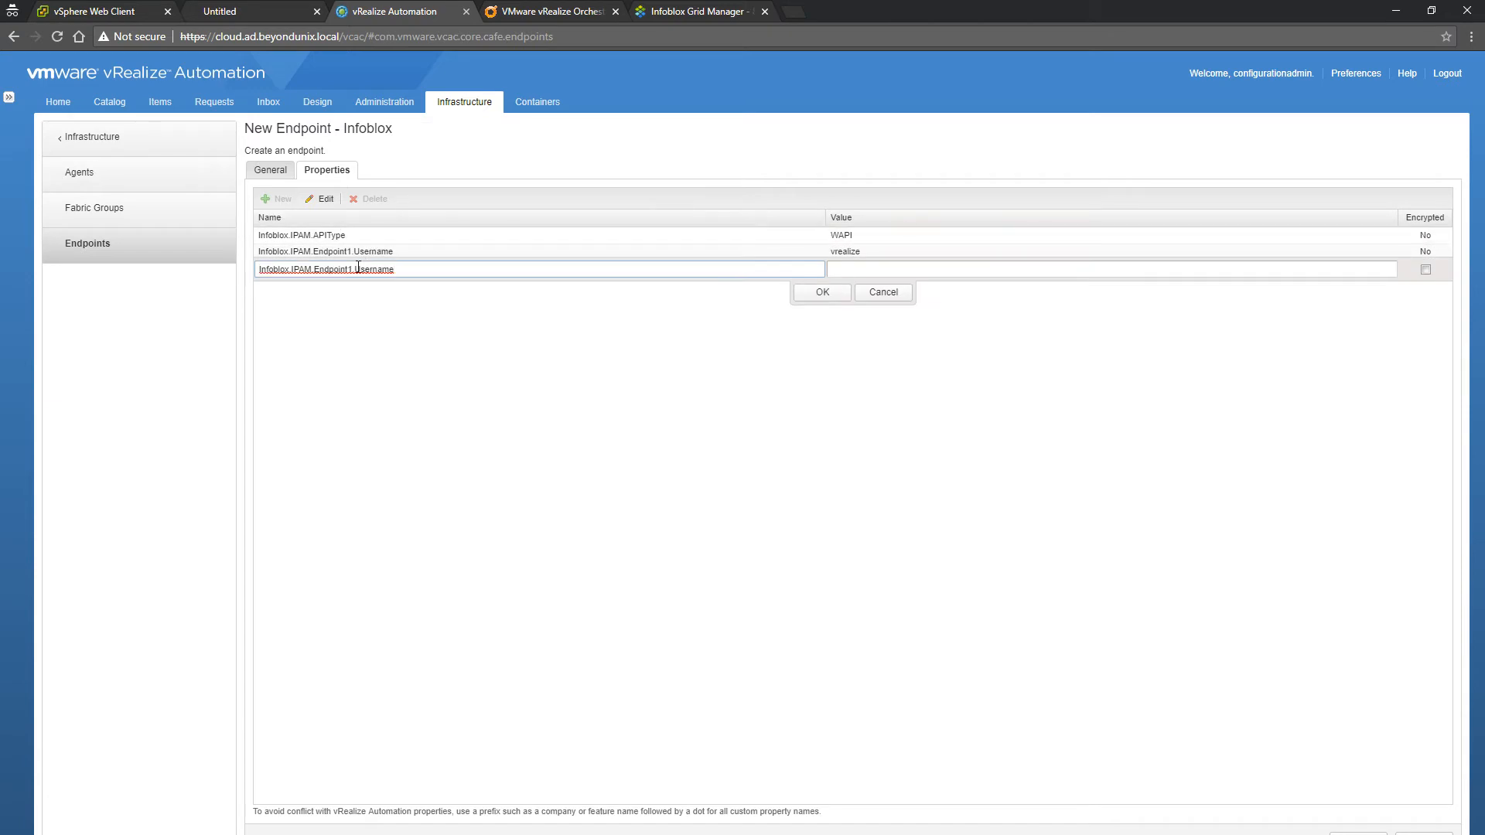
left_click_drag(355, 270, 458, 284)
type("Password")
key("Tab")
type("vrealiz")
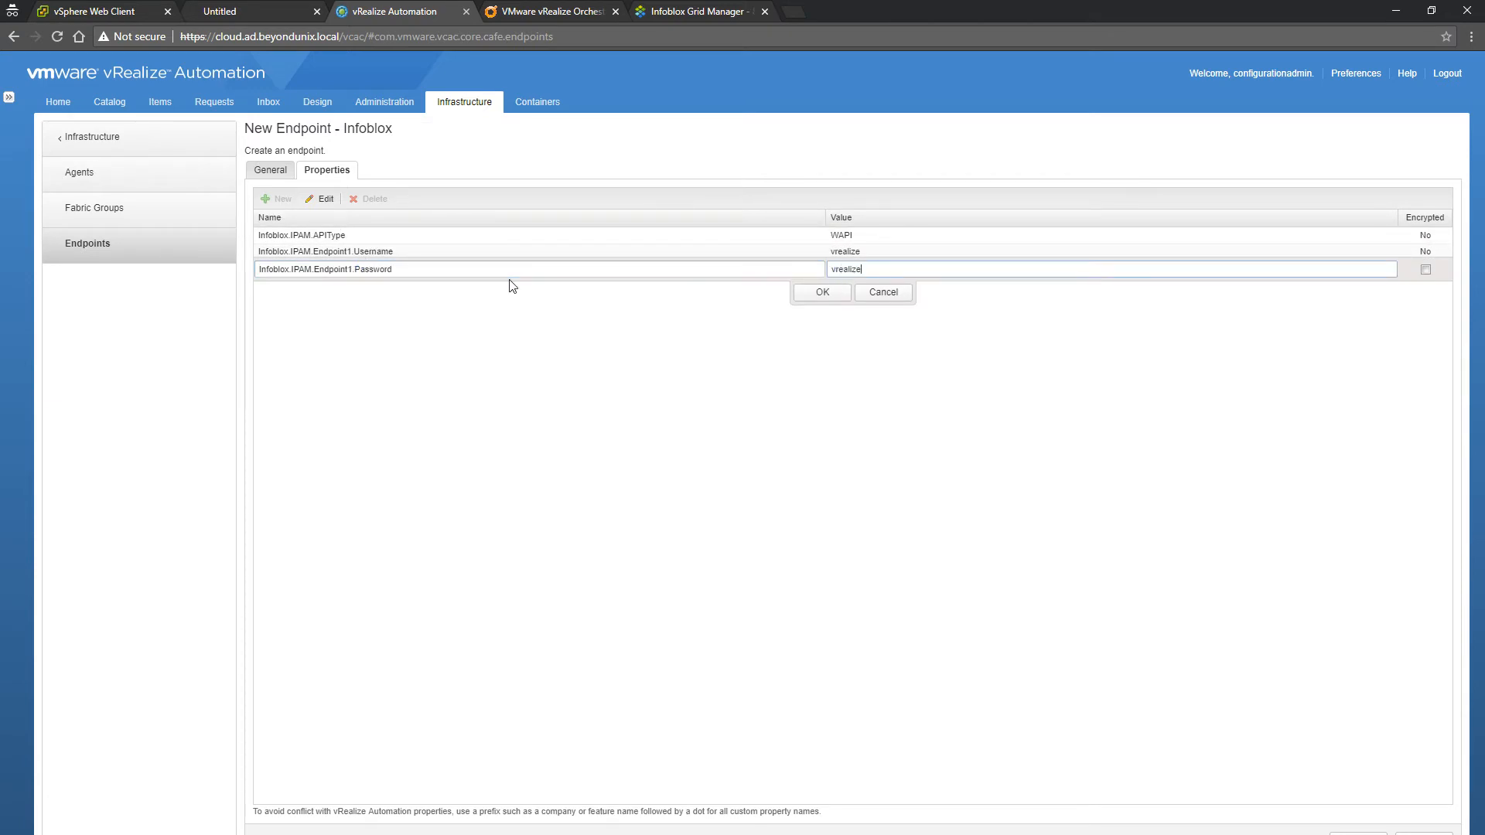
left_click(823, 294)
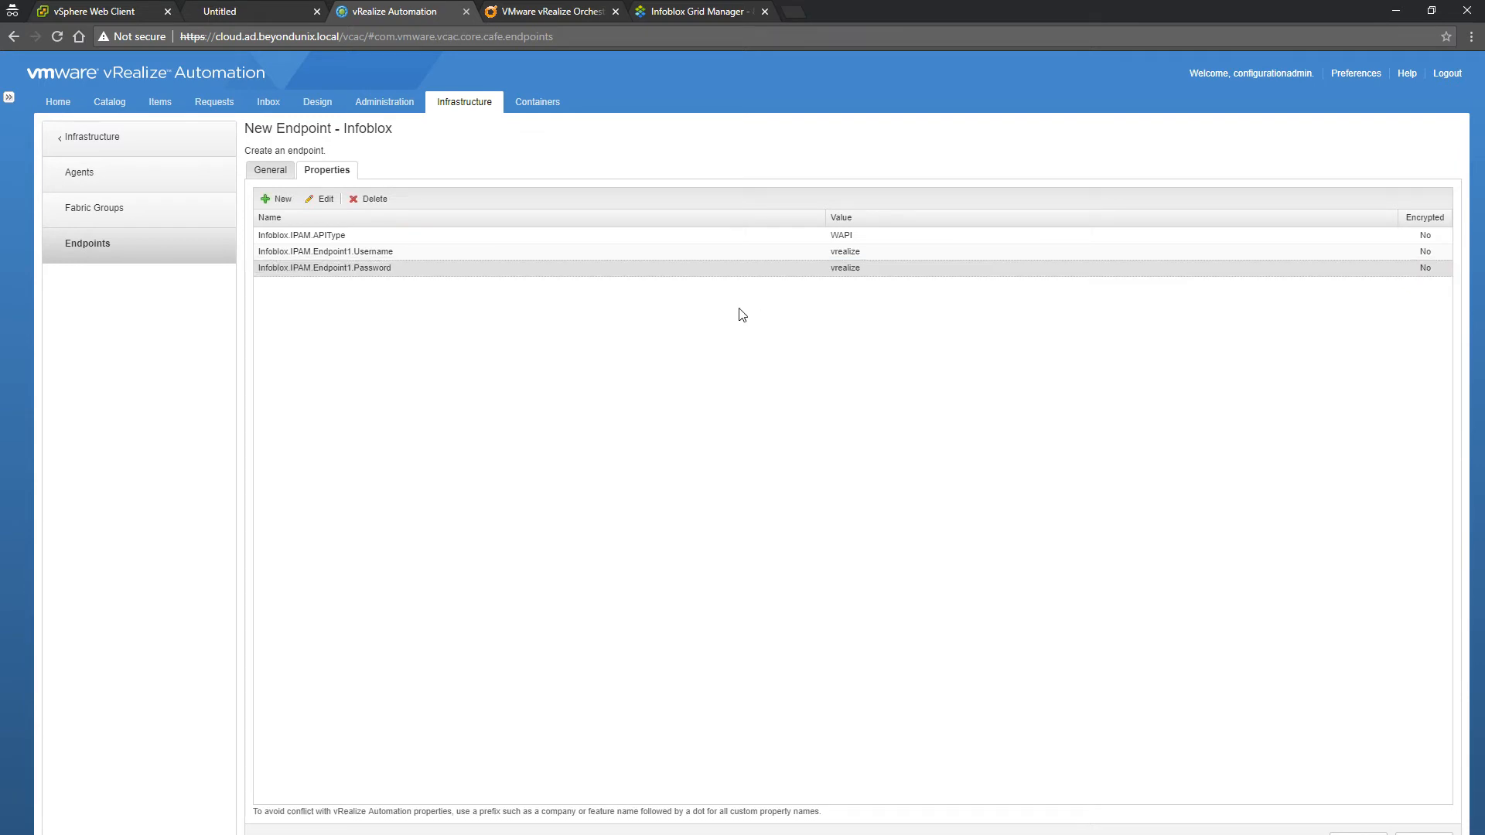
- Review the endpoint's general settings and properties, then save the NIOS endpoint
left_click(270, 171)
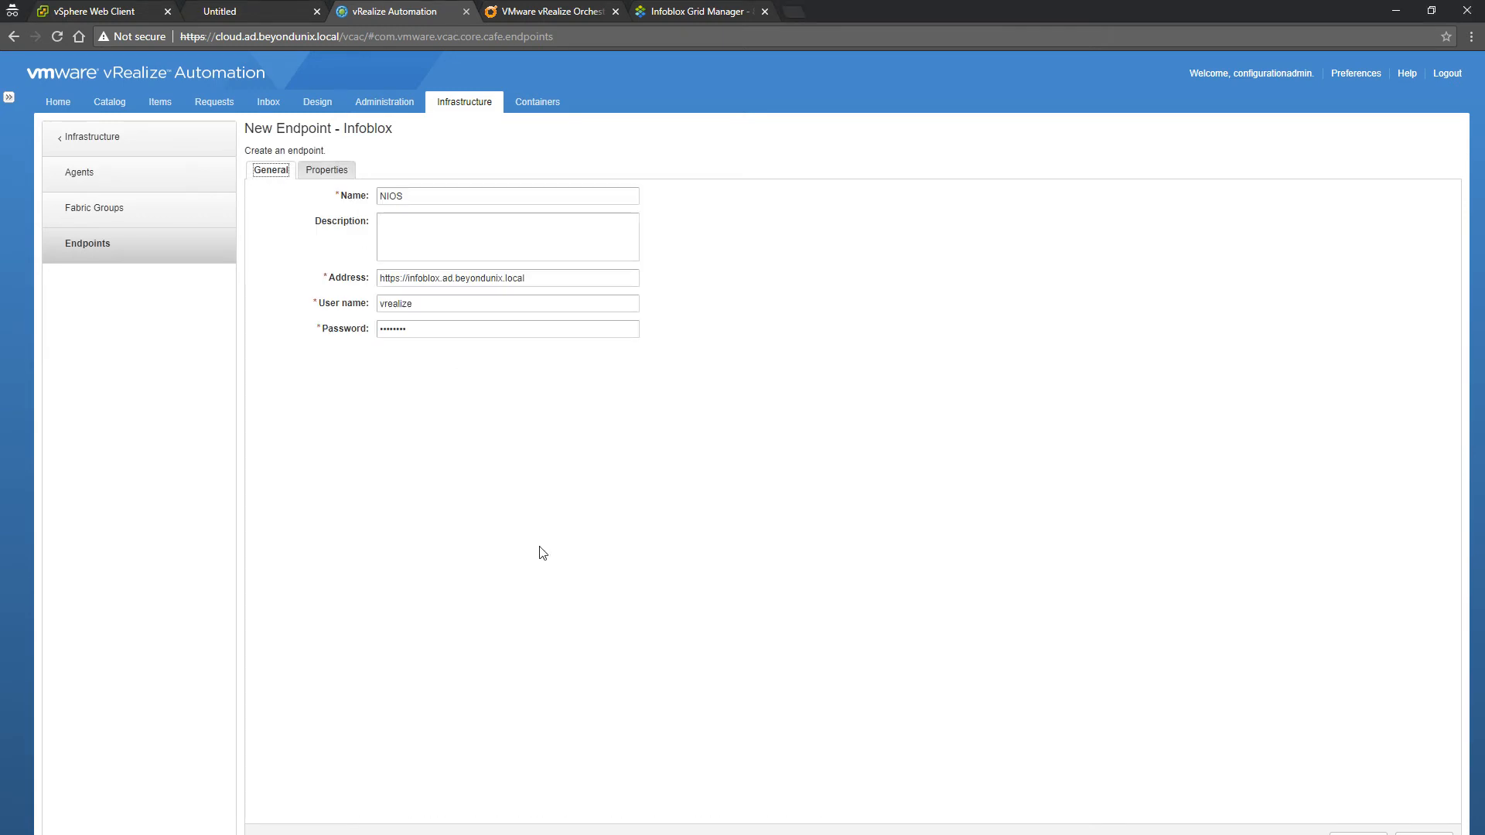
left_click(333, 170)
left_click(284, 172)
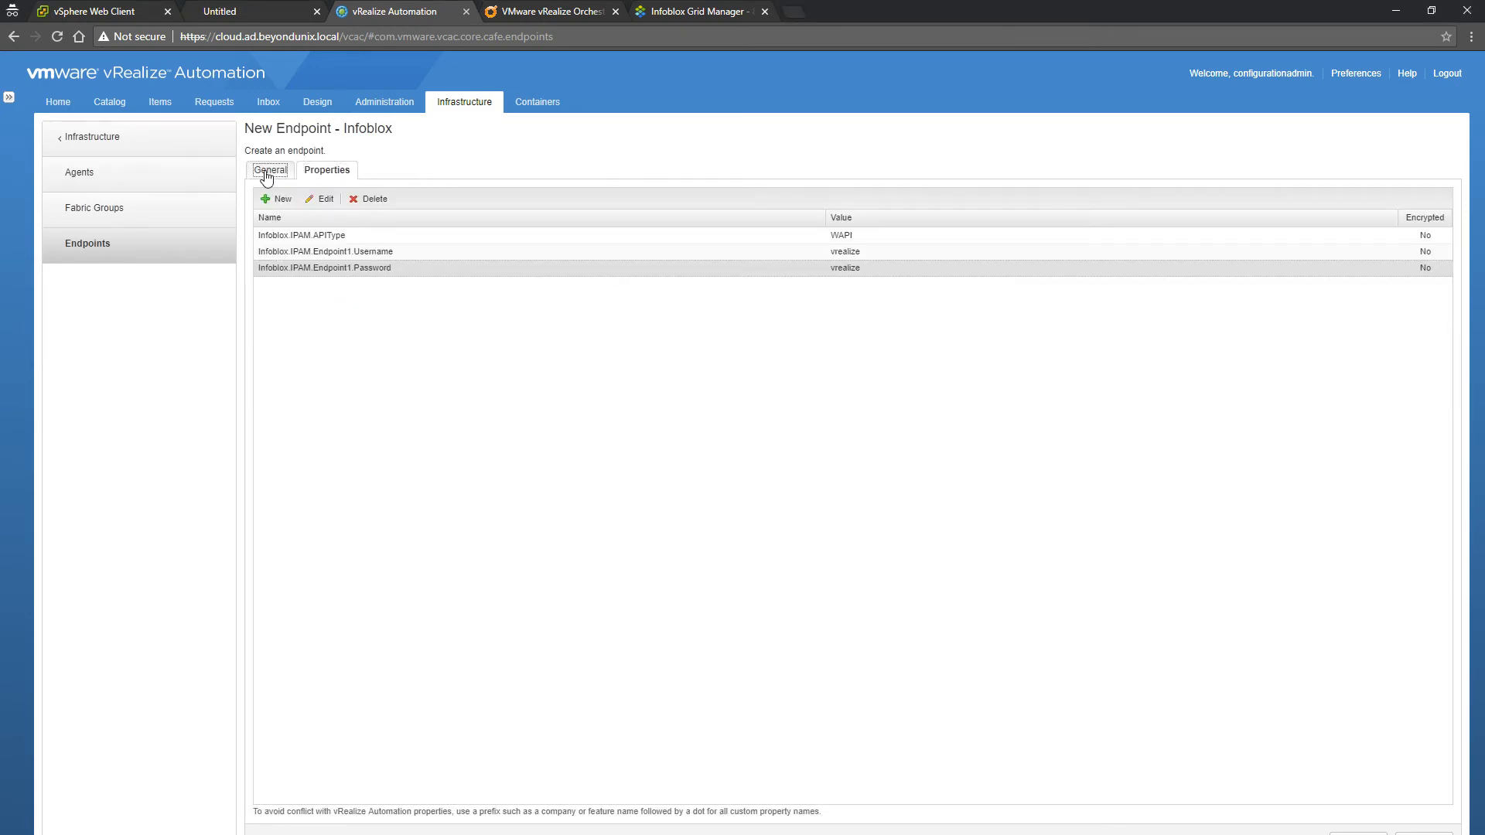
left_click(1358, 834)
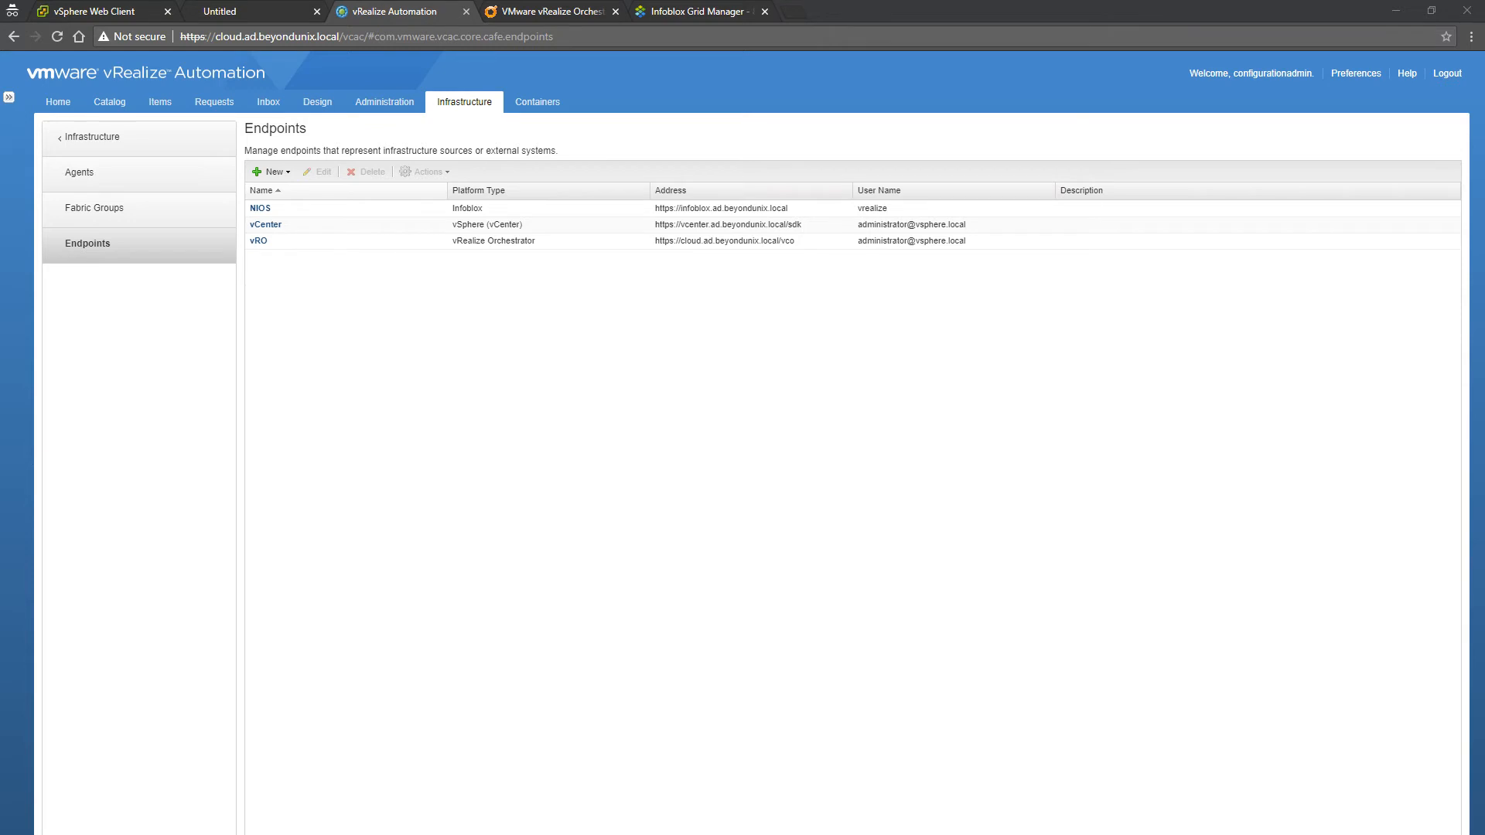
- In Infoblox Grid Manager, add an Integer extensible attribute named VMware NIC index restricted to Admin Group objects
left_click(702, 12)
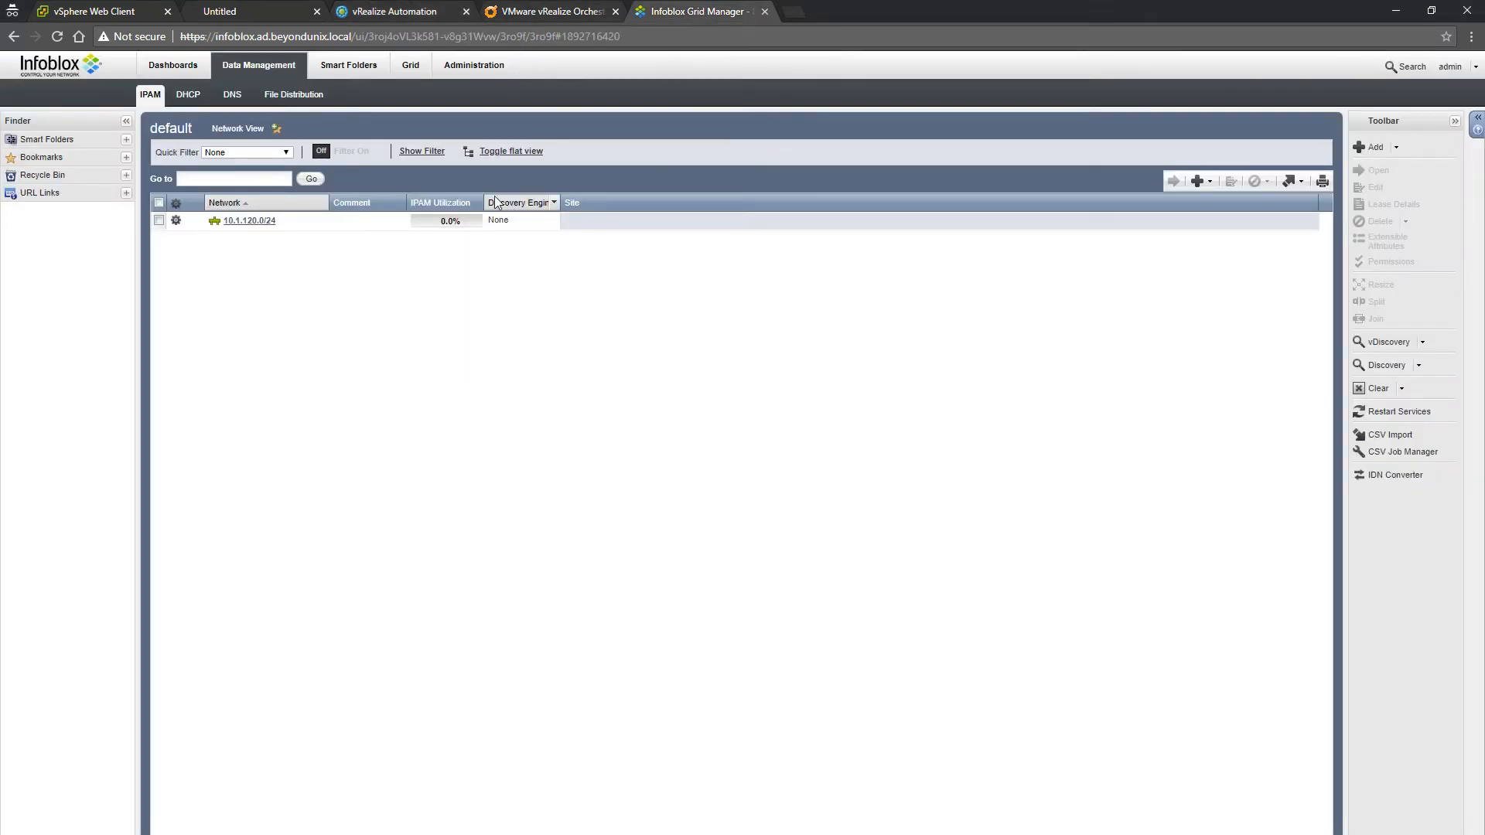
left_click(463, 71)
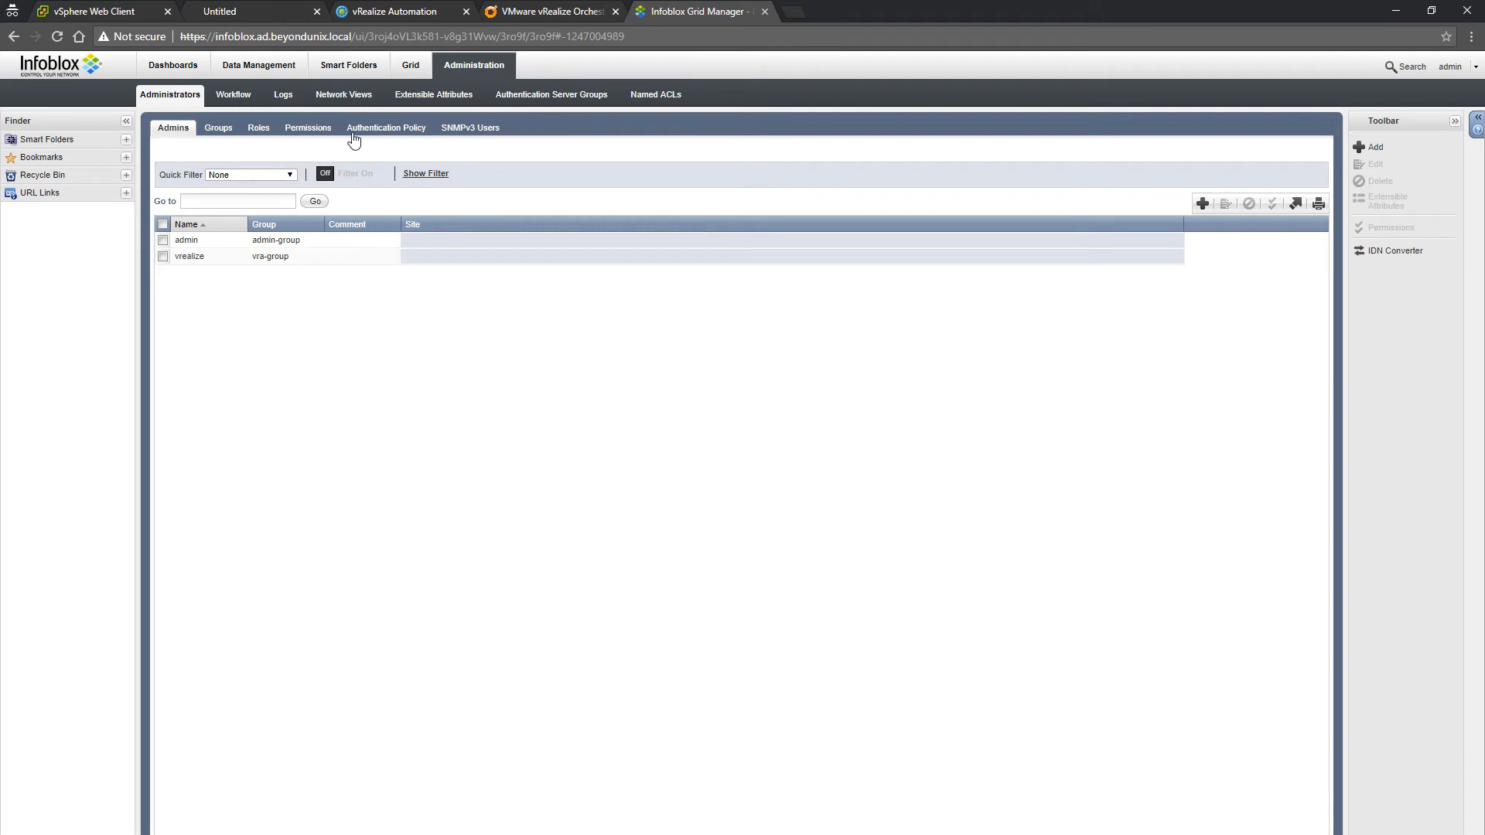
left_click(440, 96)
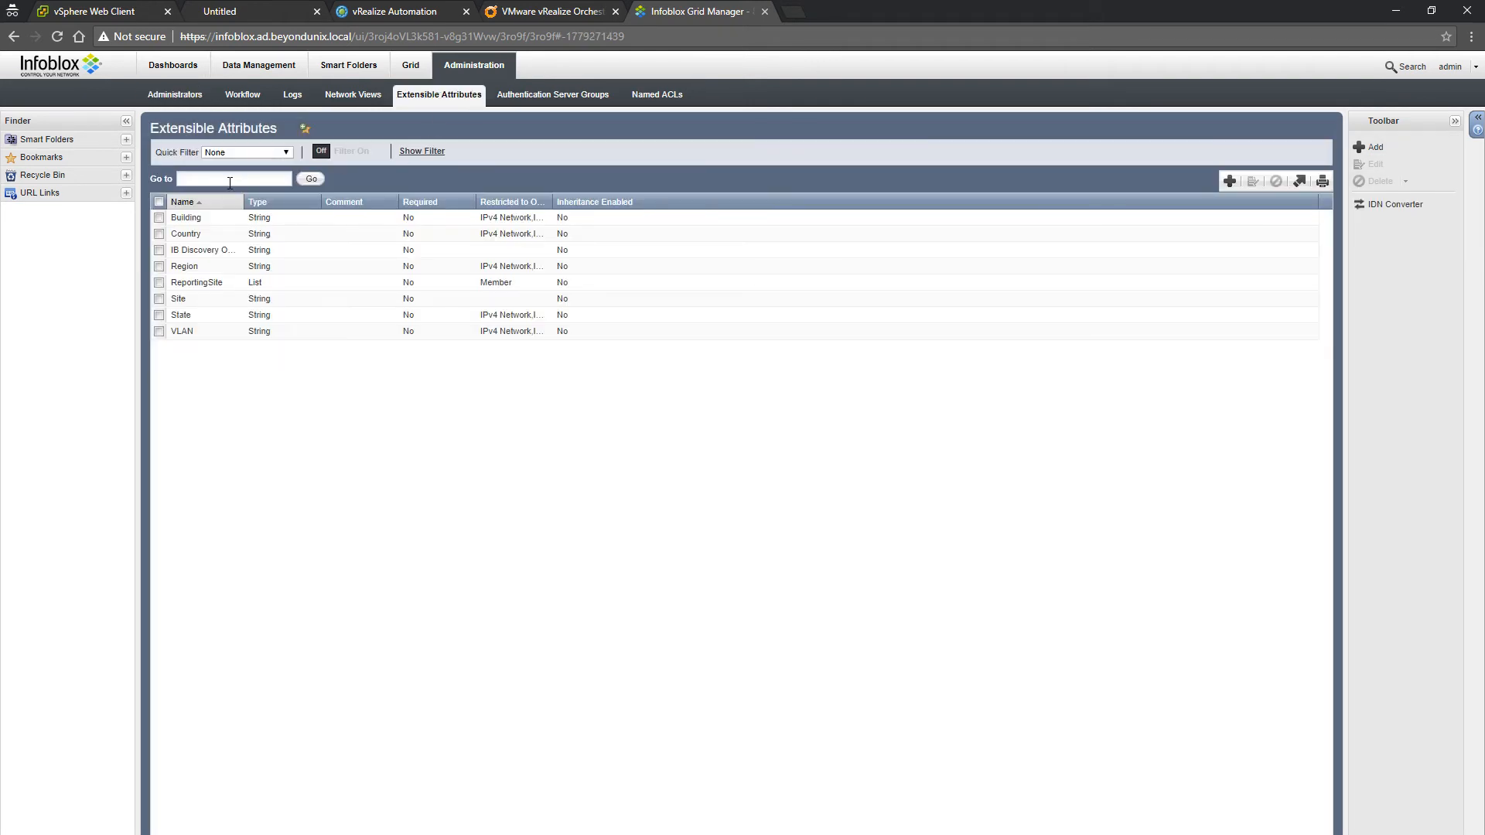
left_click(1230, 182)
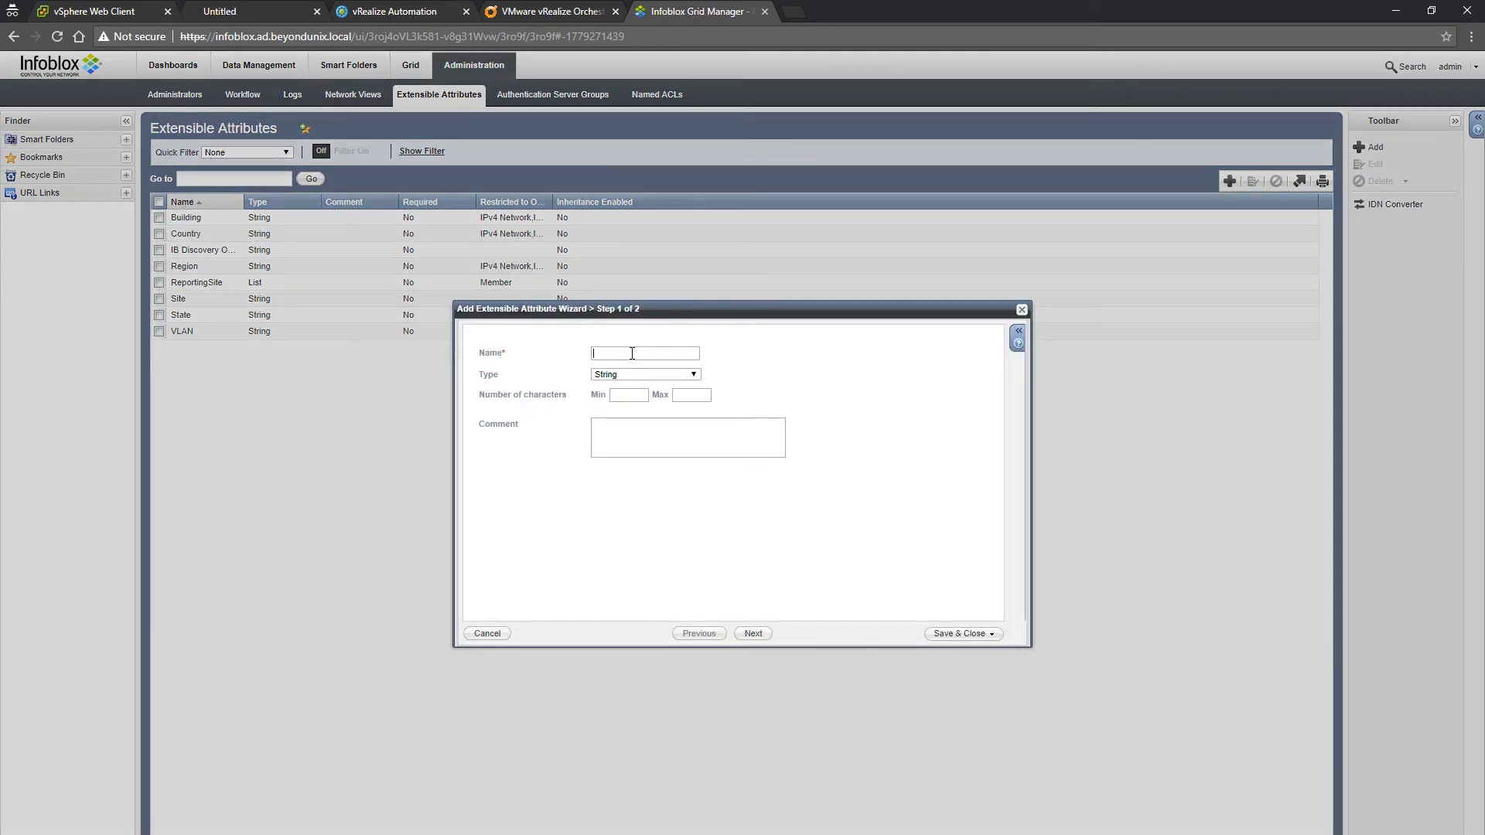
type("VMware NIC index")
left_click(656, 375)
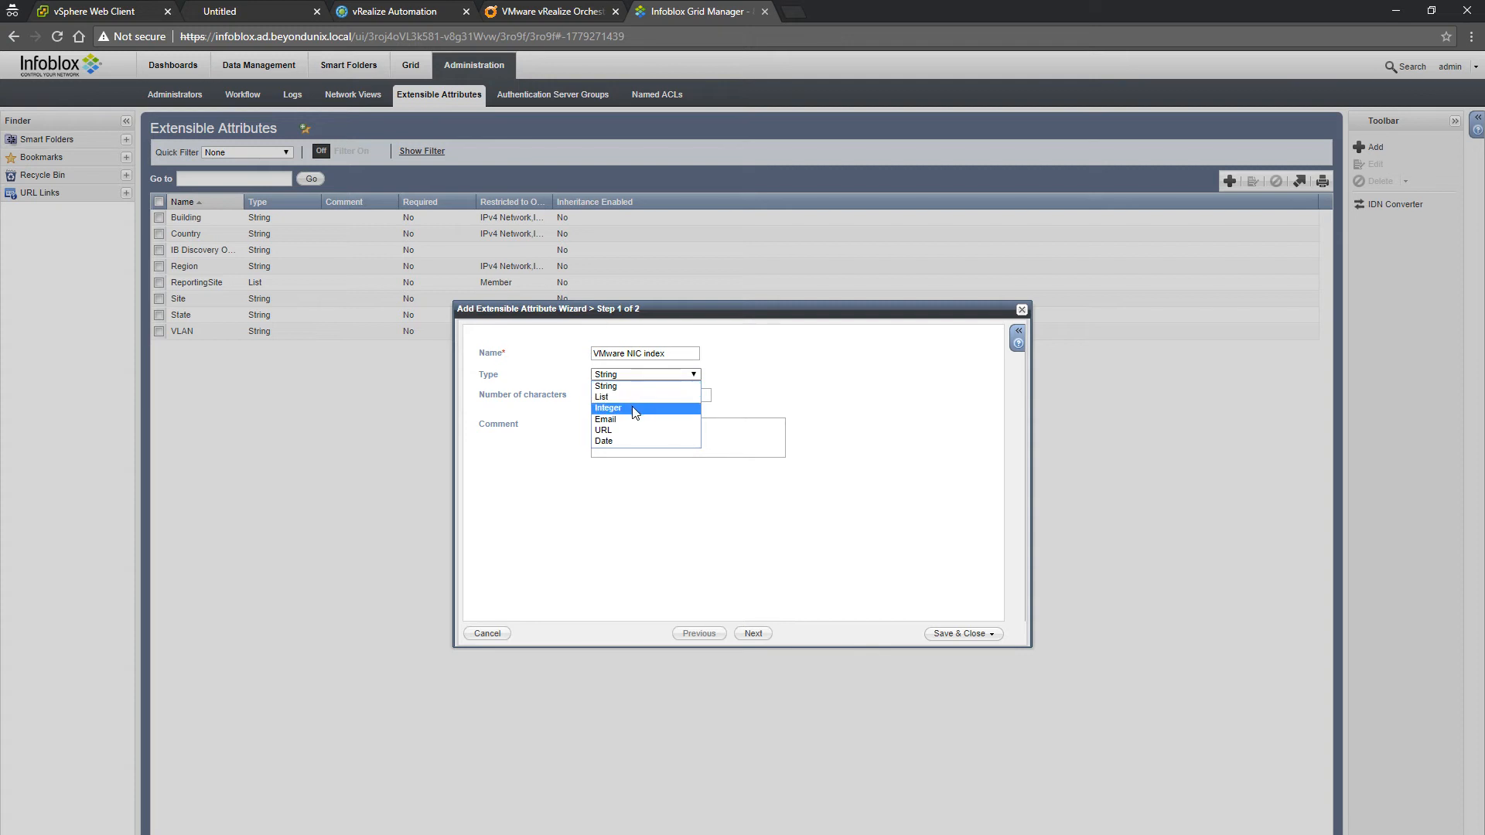
left_click(642, 403)
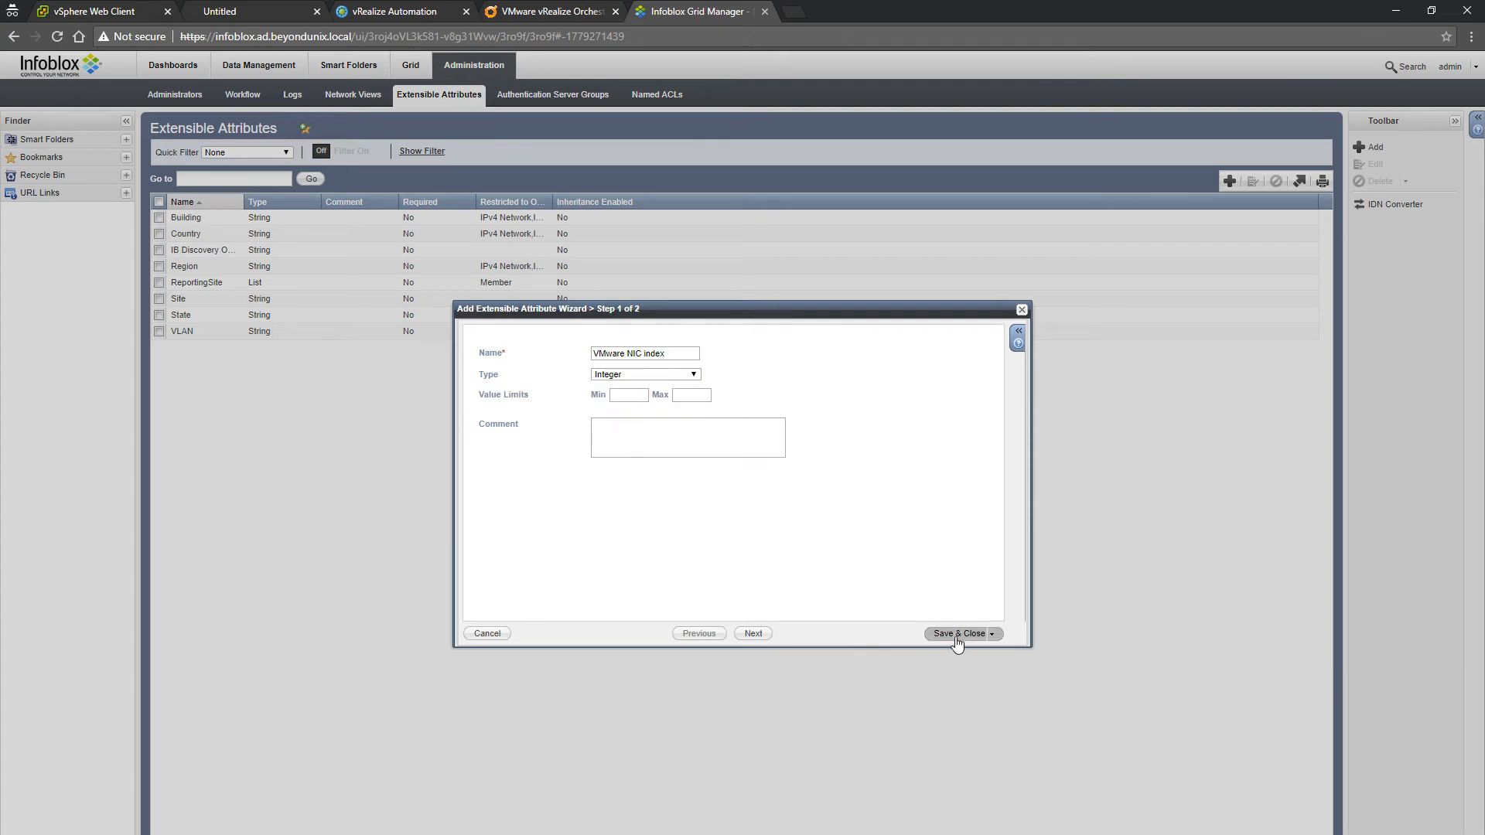
left_click(757, 634)
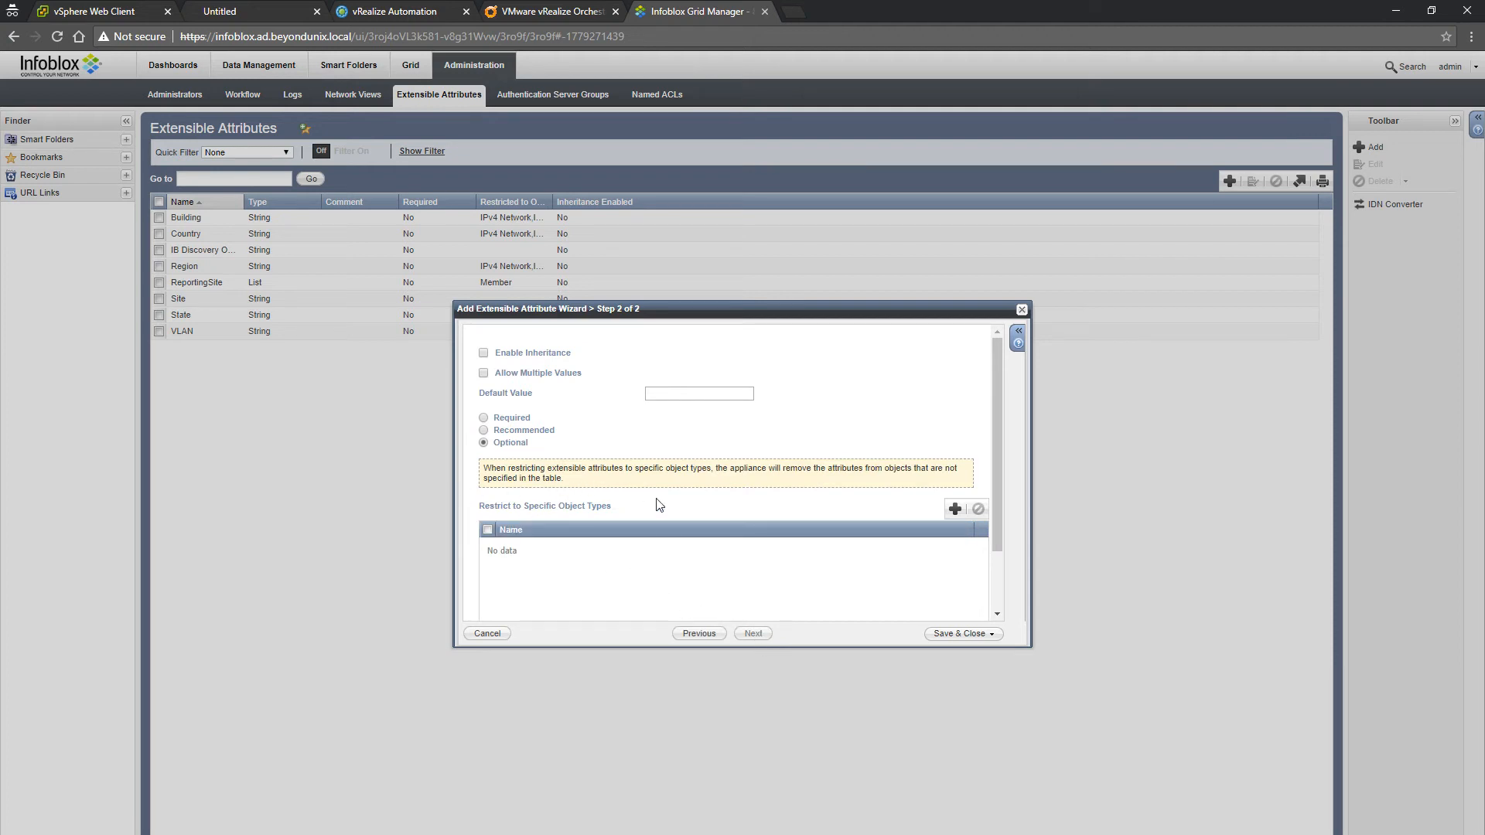
scroll(600, 501, "down", 2)
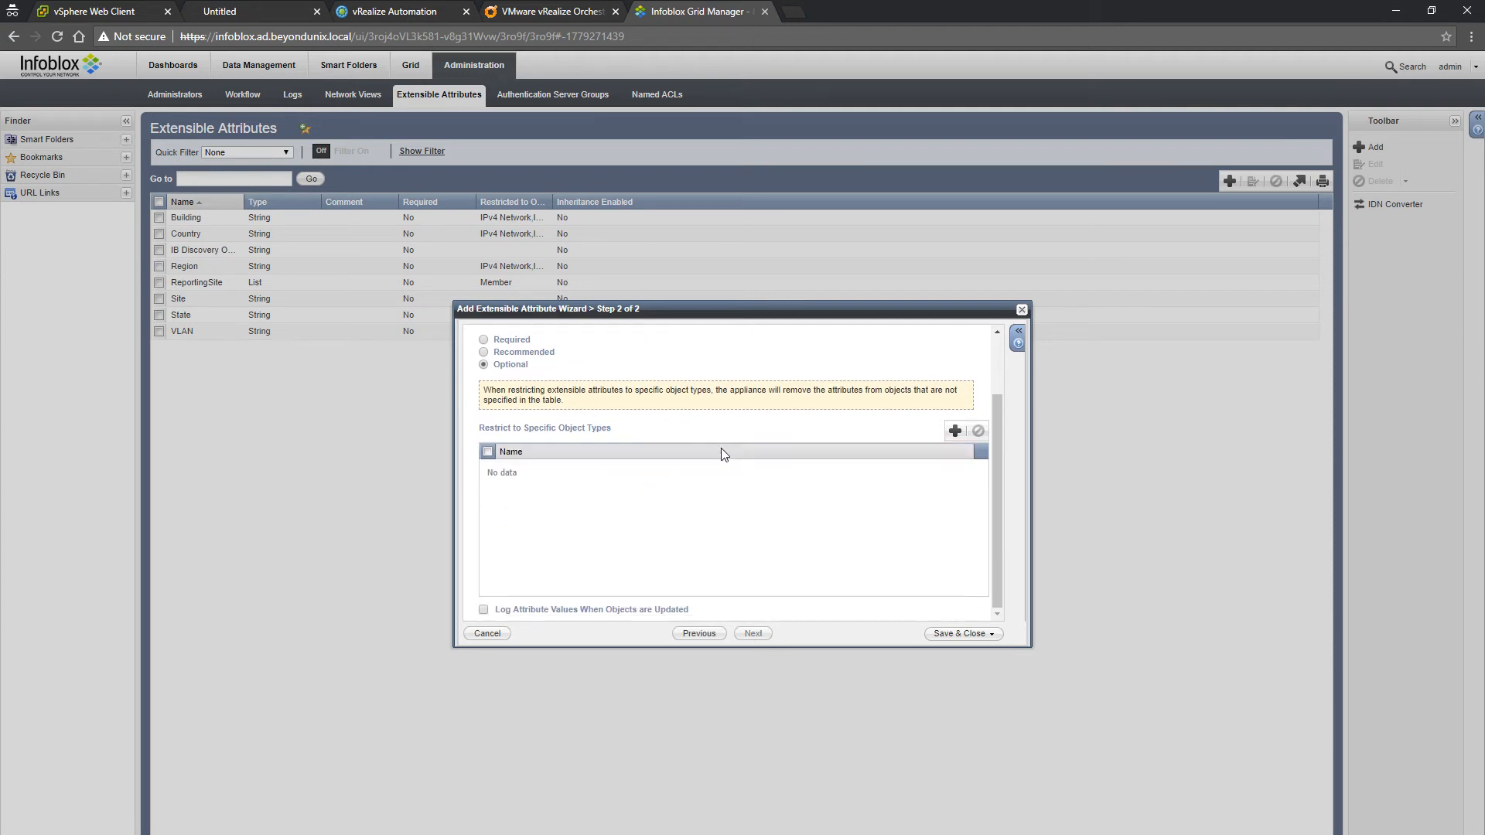
left_click(955, 431)
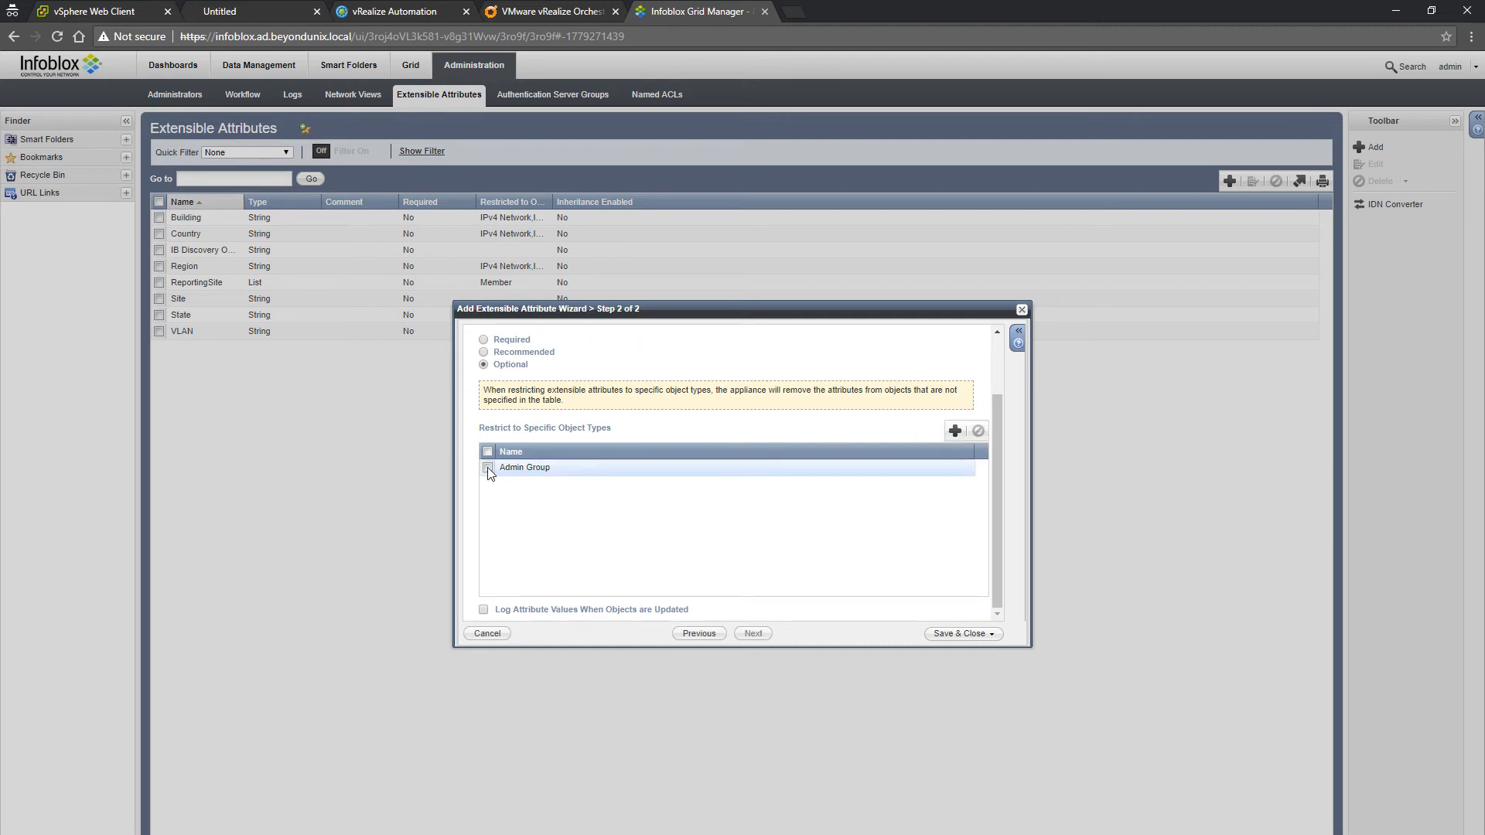
left_click(967, 633)
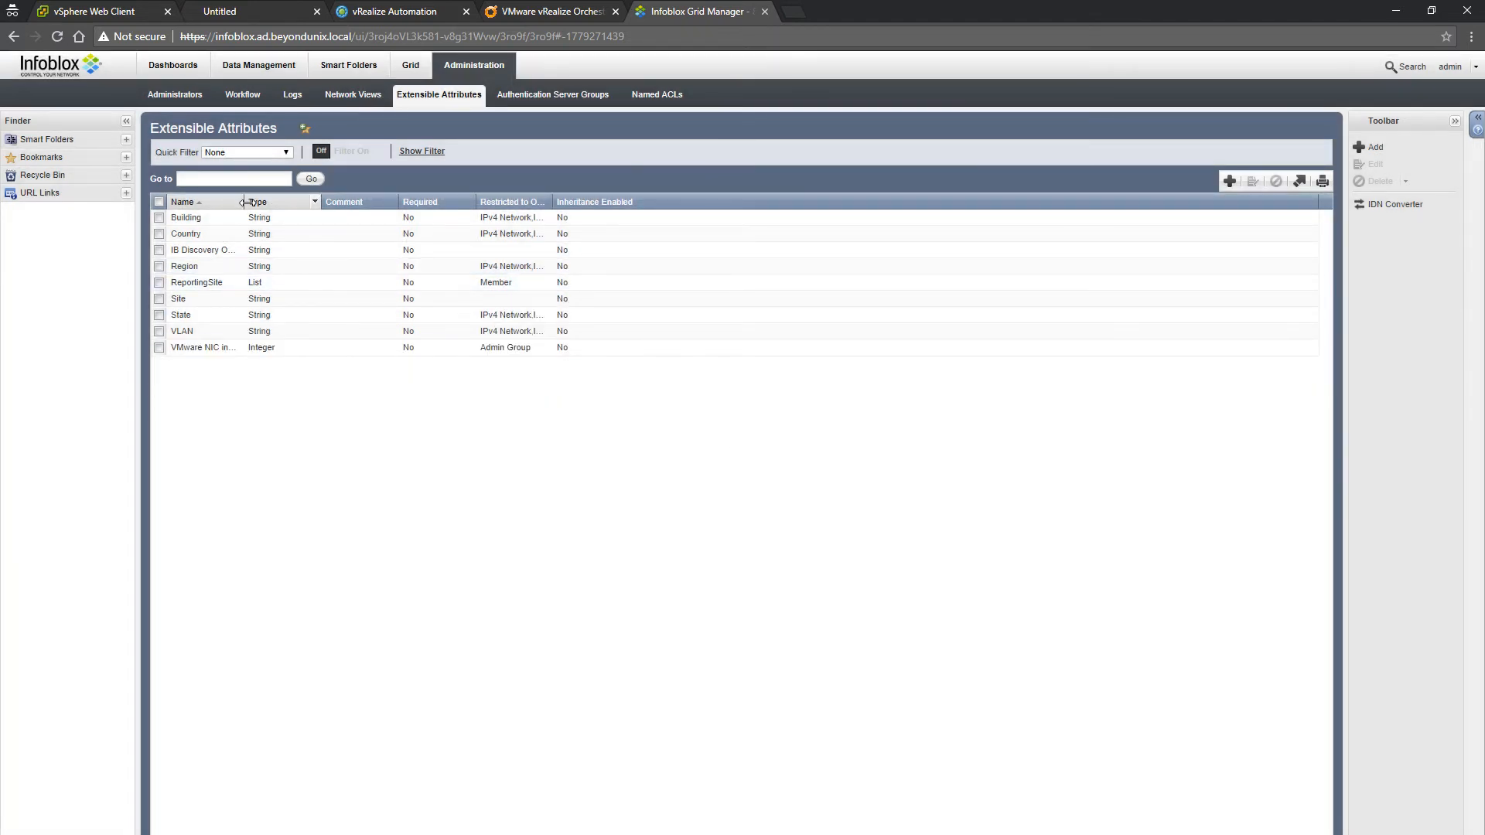
- Widen the attribute name column and add a String extensible attribute named Vmware resource ID
left_click_drag(244, 203, 362, 214)
left_click(1230, 182)
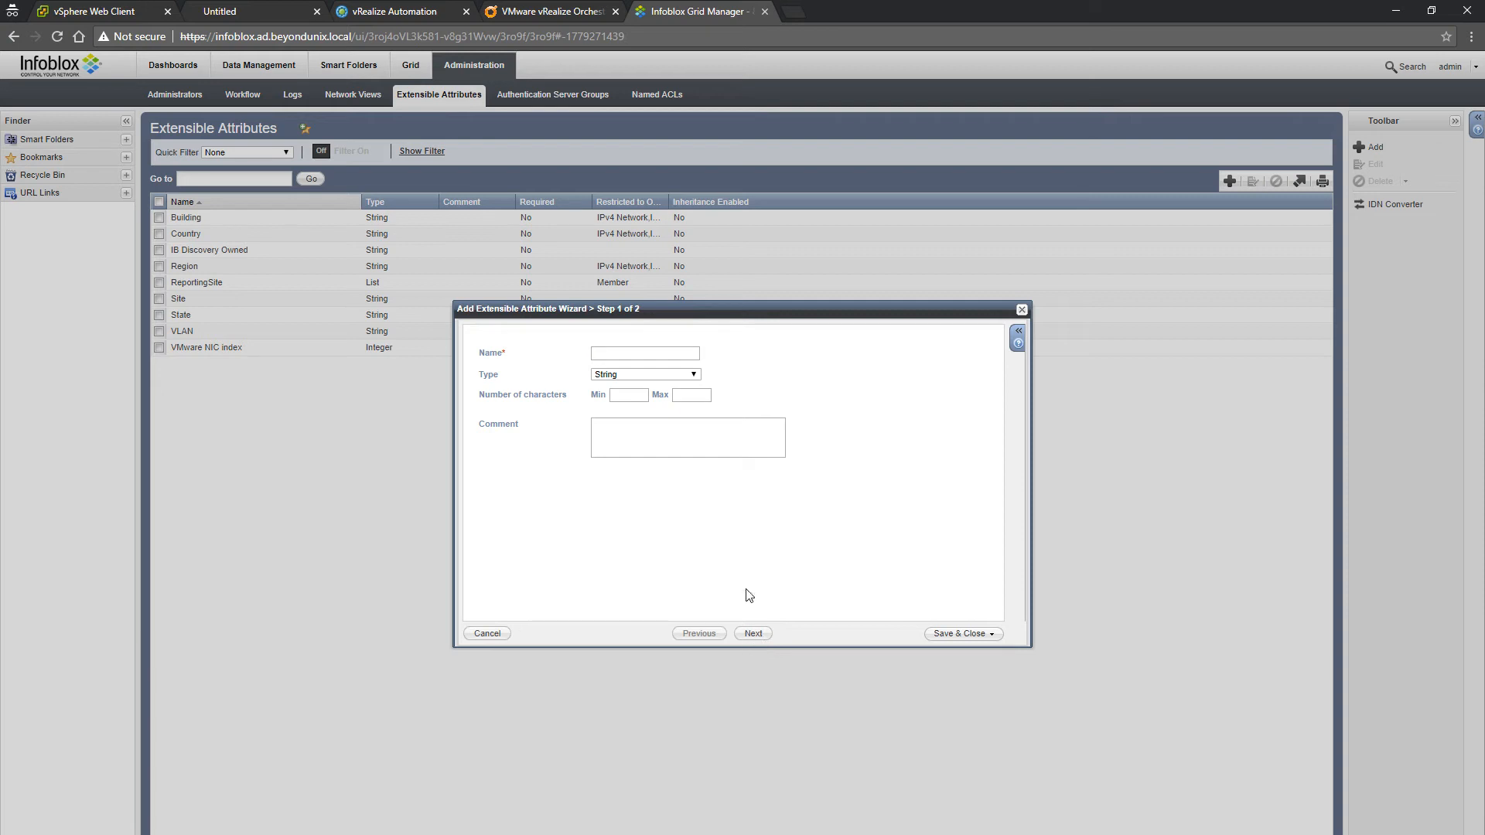
left_click(1021, 340)
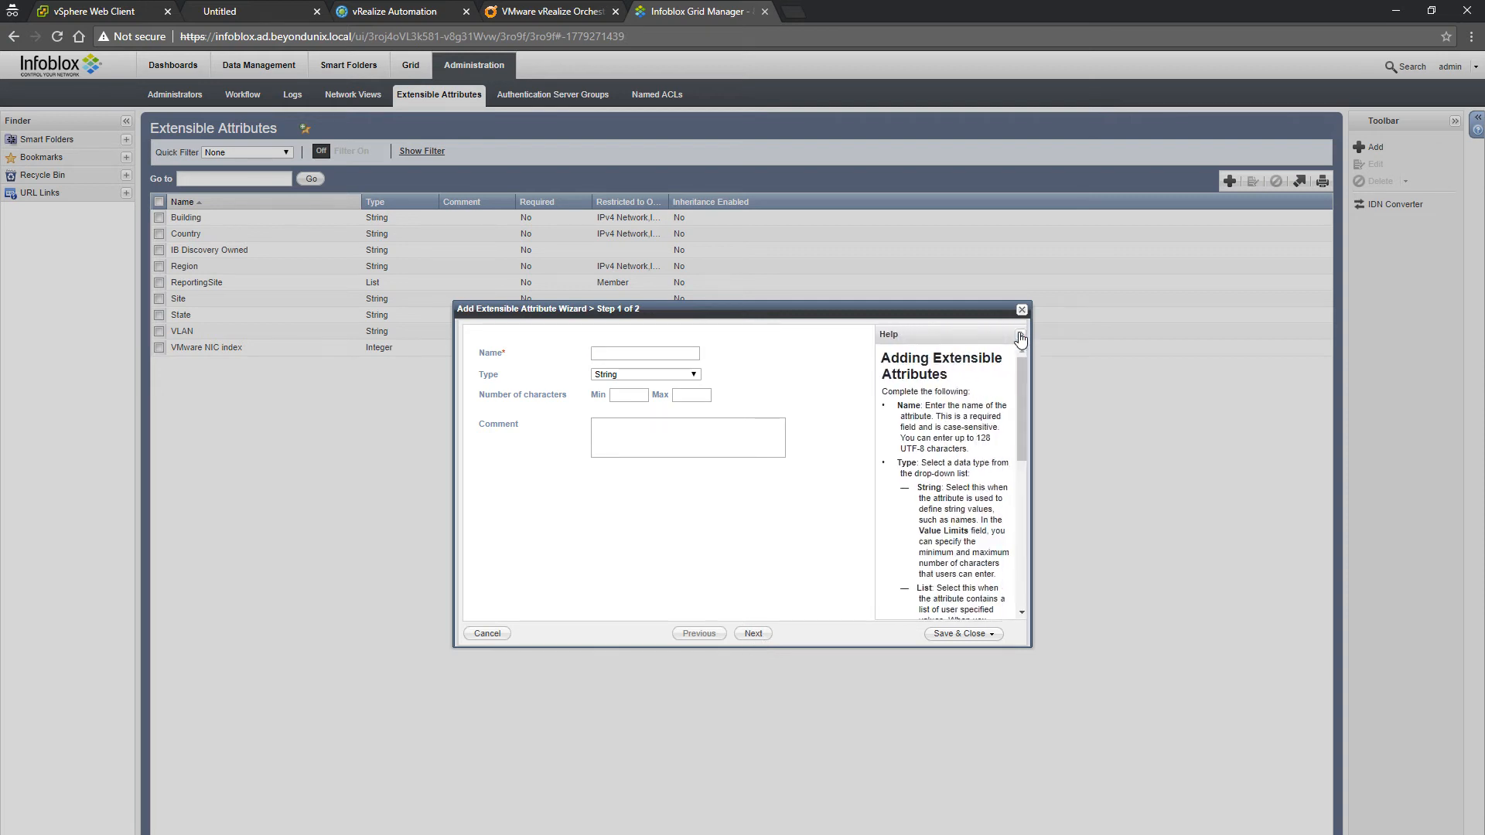
left_click(1018, 337)
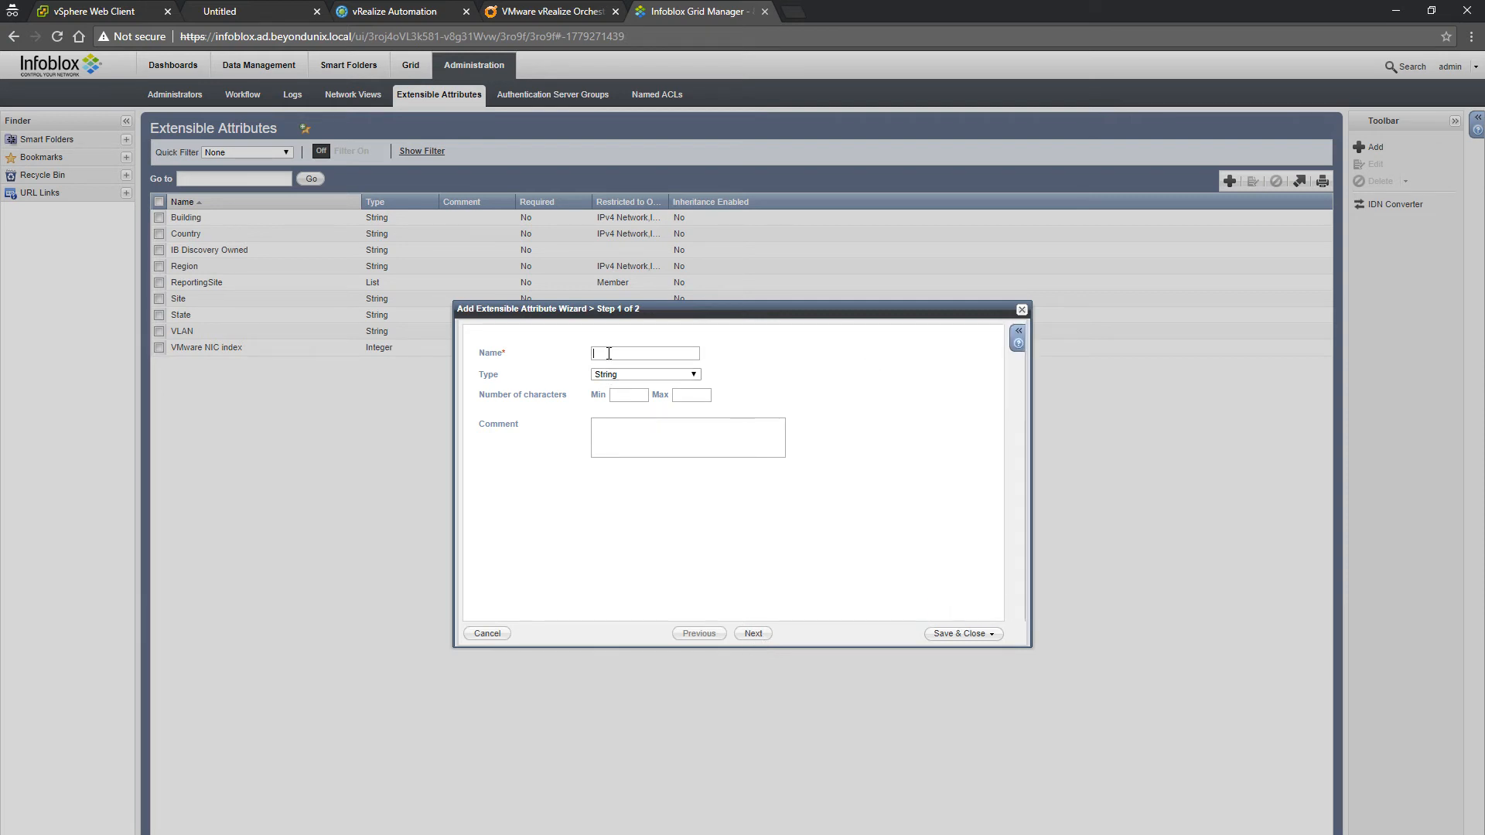
left_click(625, 354)
type("Vmware-resource ID")
left_click(959, 634)
- Add a String extensible attribute named VMware On-Demand Network
left_click(1230, 181)
type("VM")
type("ware On-D")
type("emand Network")
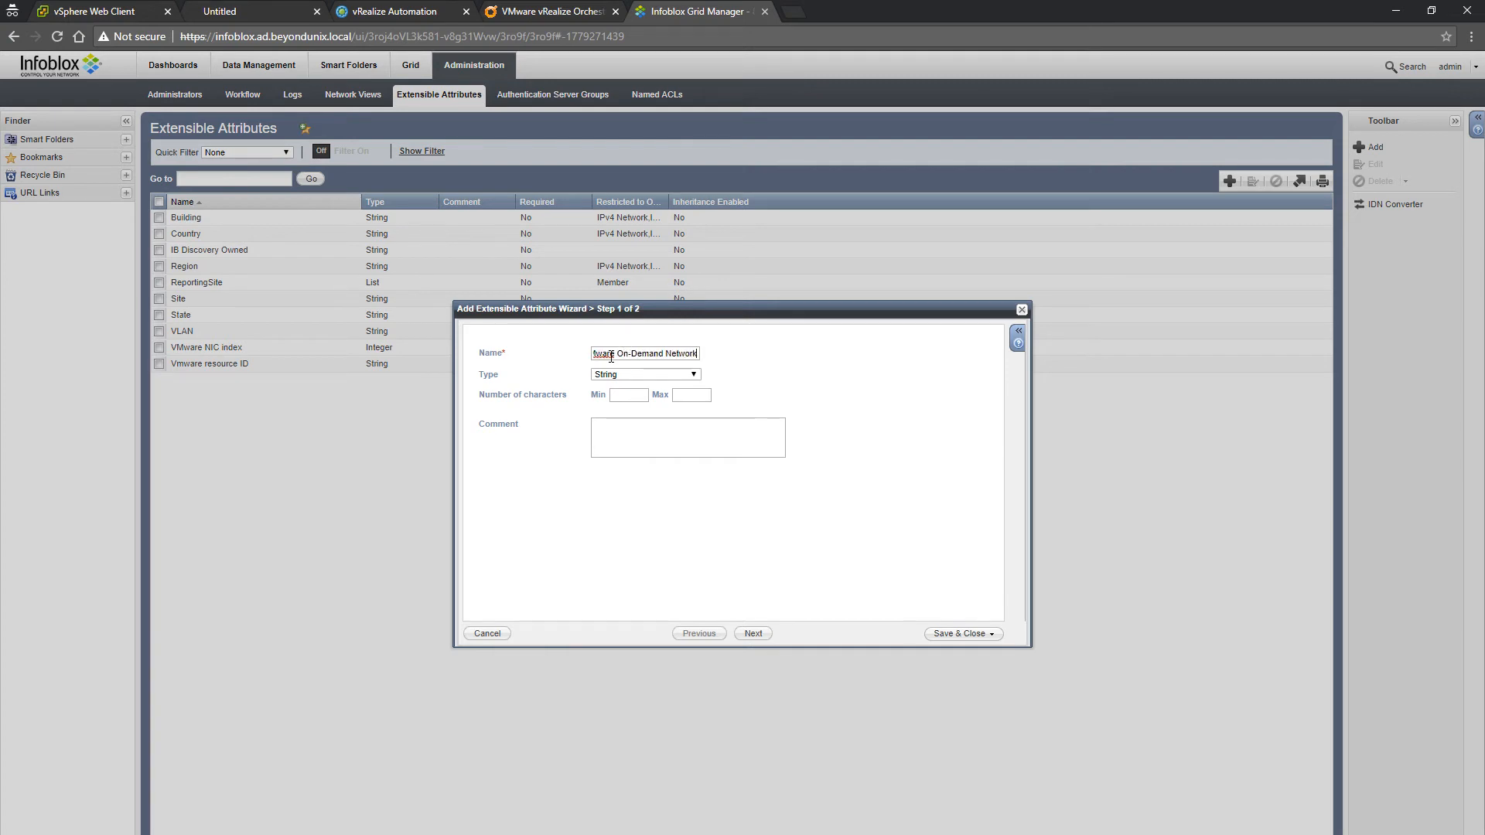
left_click(957, 634)
- Add a String extensible attribute named VMware Network Profile ID
left_click(1229, 181)
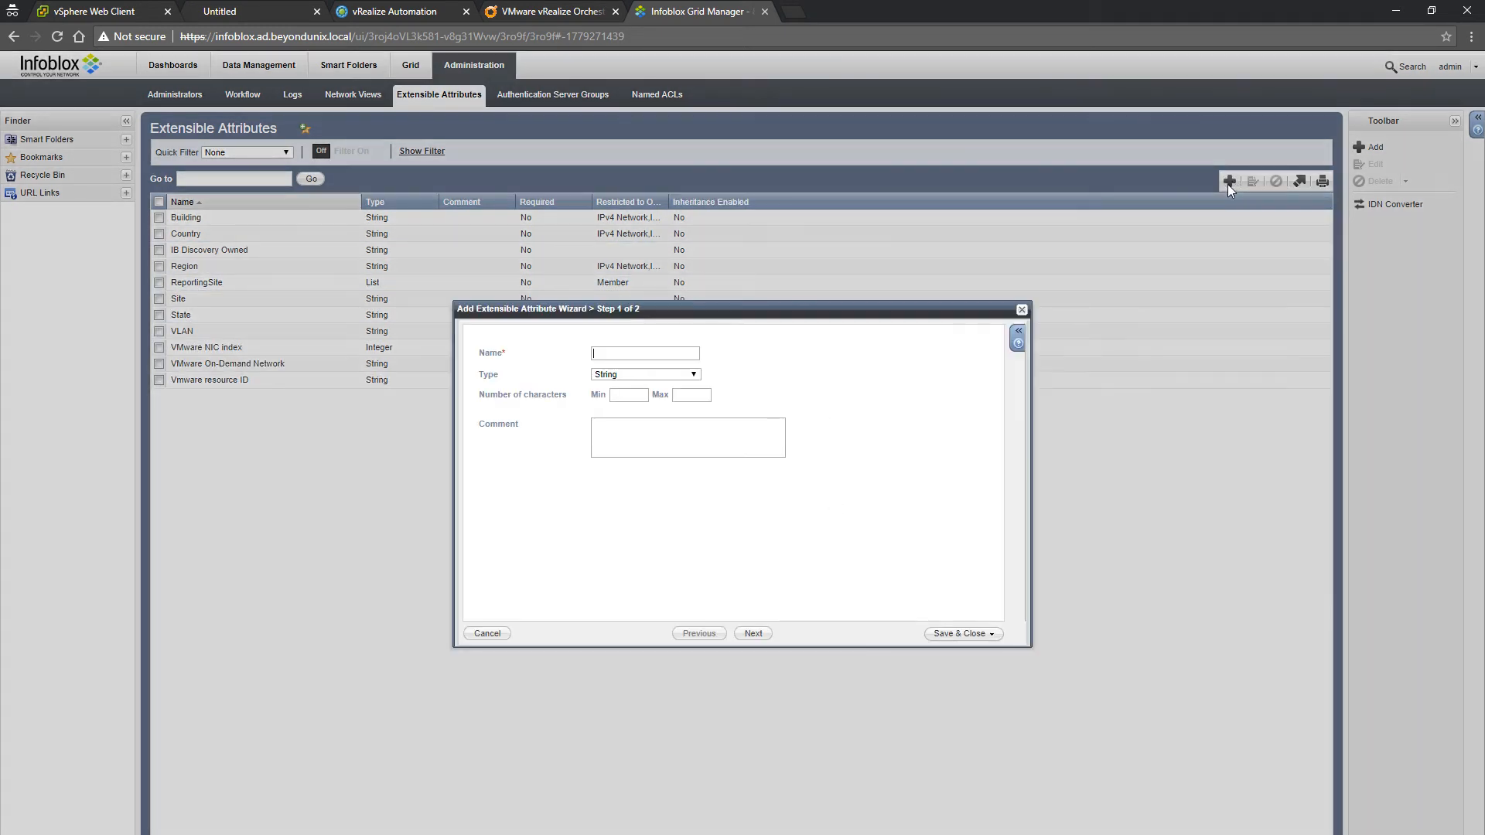
type("VMware Network Profile ID")
left_click(961, 634)
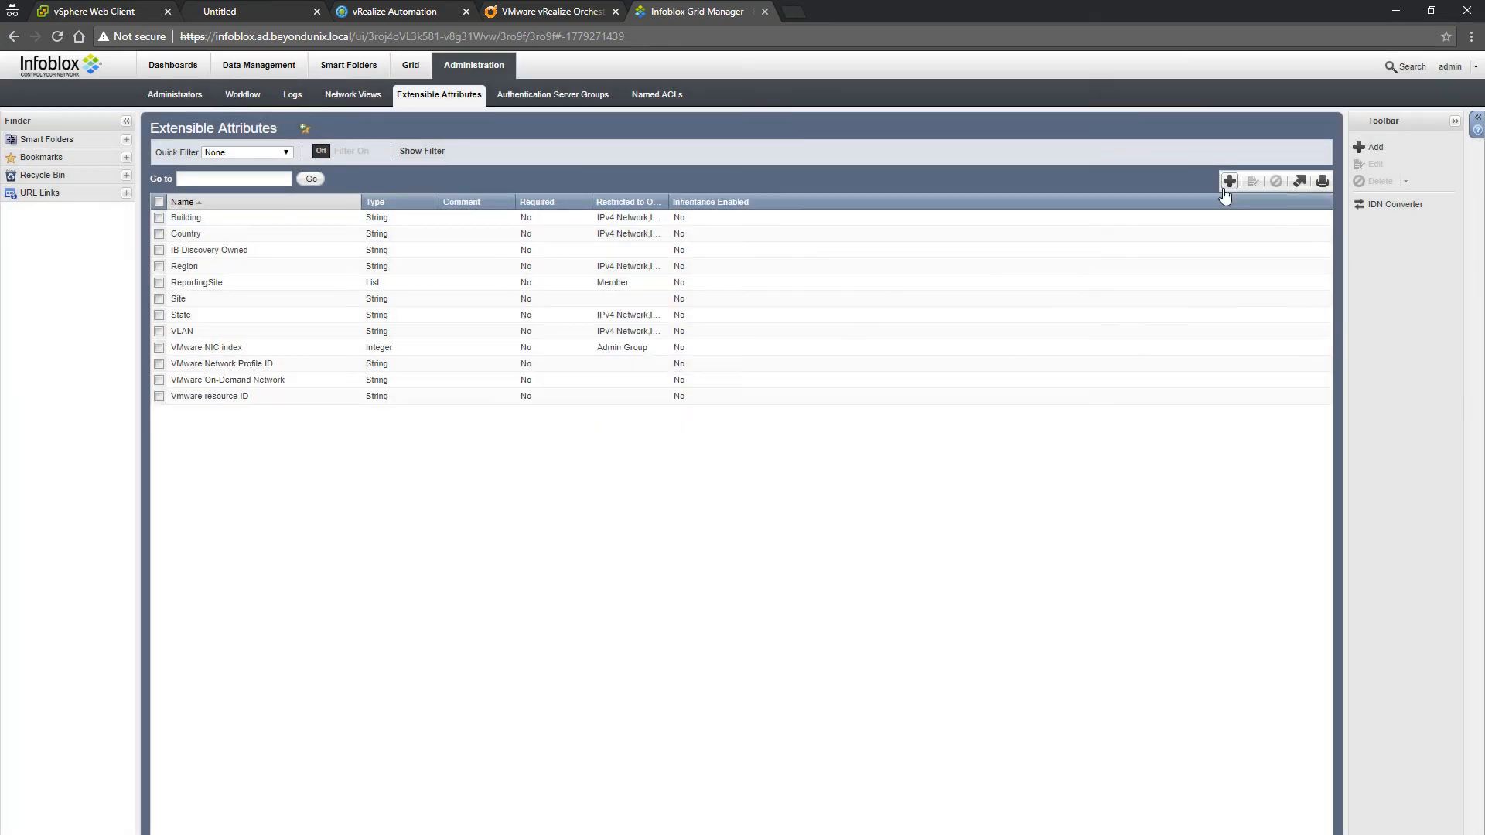
- Add a String extensible attribute named VMware External Network Profile ID
left_click(1230, 181)
type("VM")
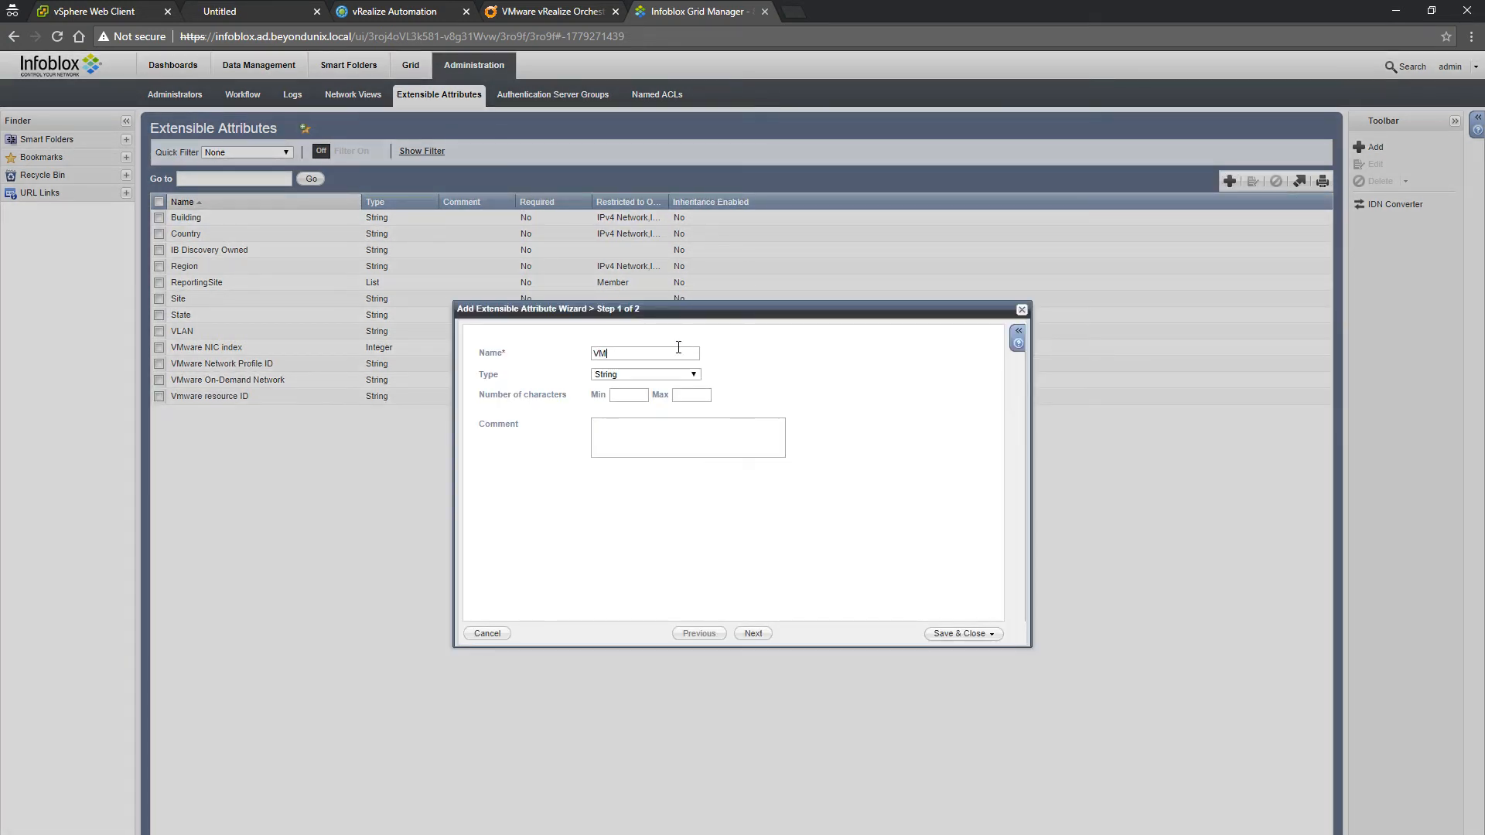
type("ware External Network Profile ID")
left_click(946, 640)
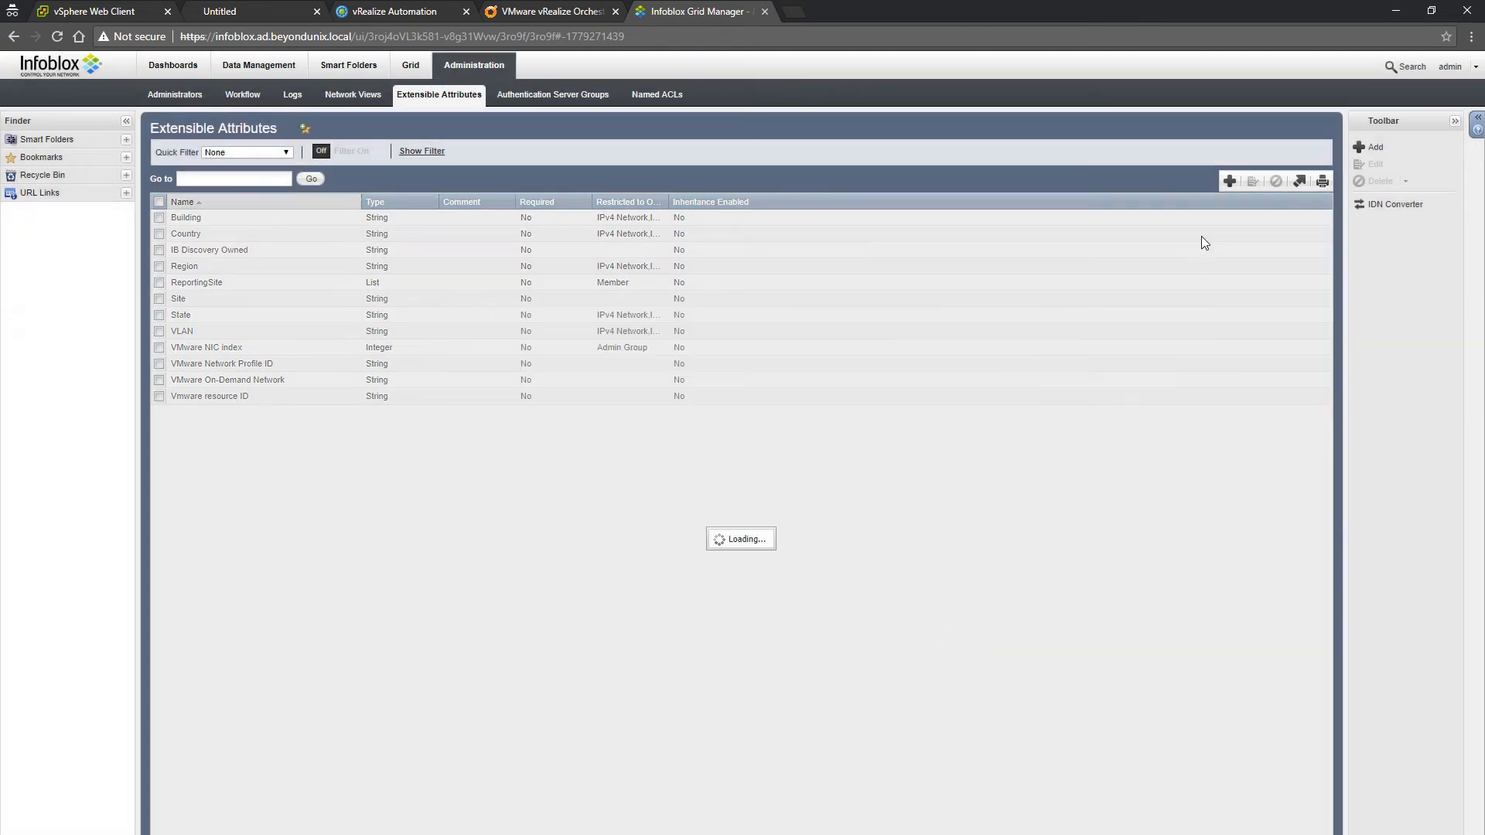
- Add a String extensible attribute named VMware External Range ID
left_click(1230, 182)
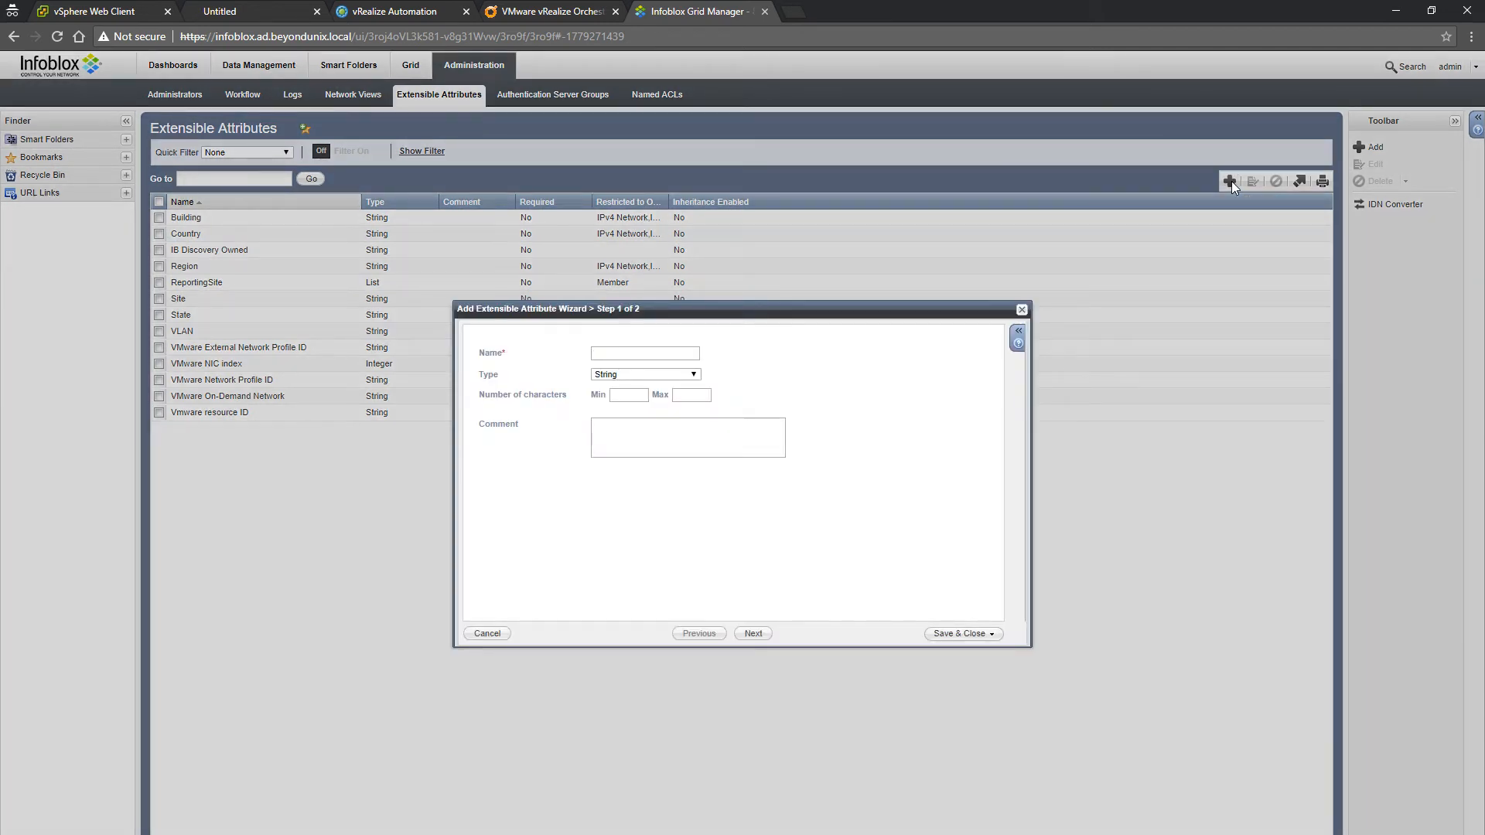
type("VMware External Range ID")
left_click(959, 634)
- Add a String extensible attribute named VMware Request ID
left_click(1232, 182)
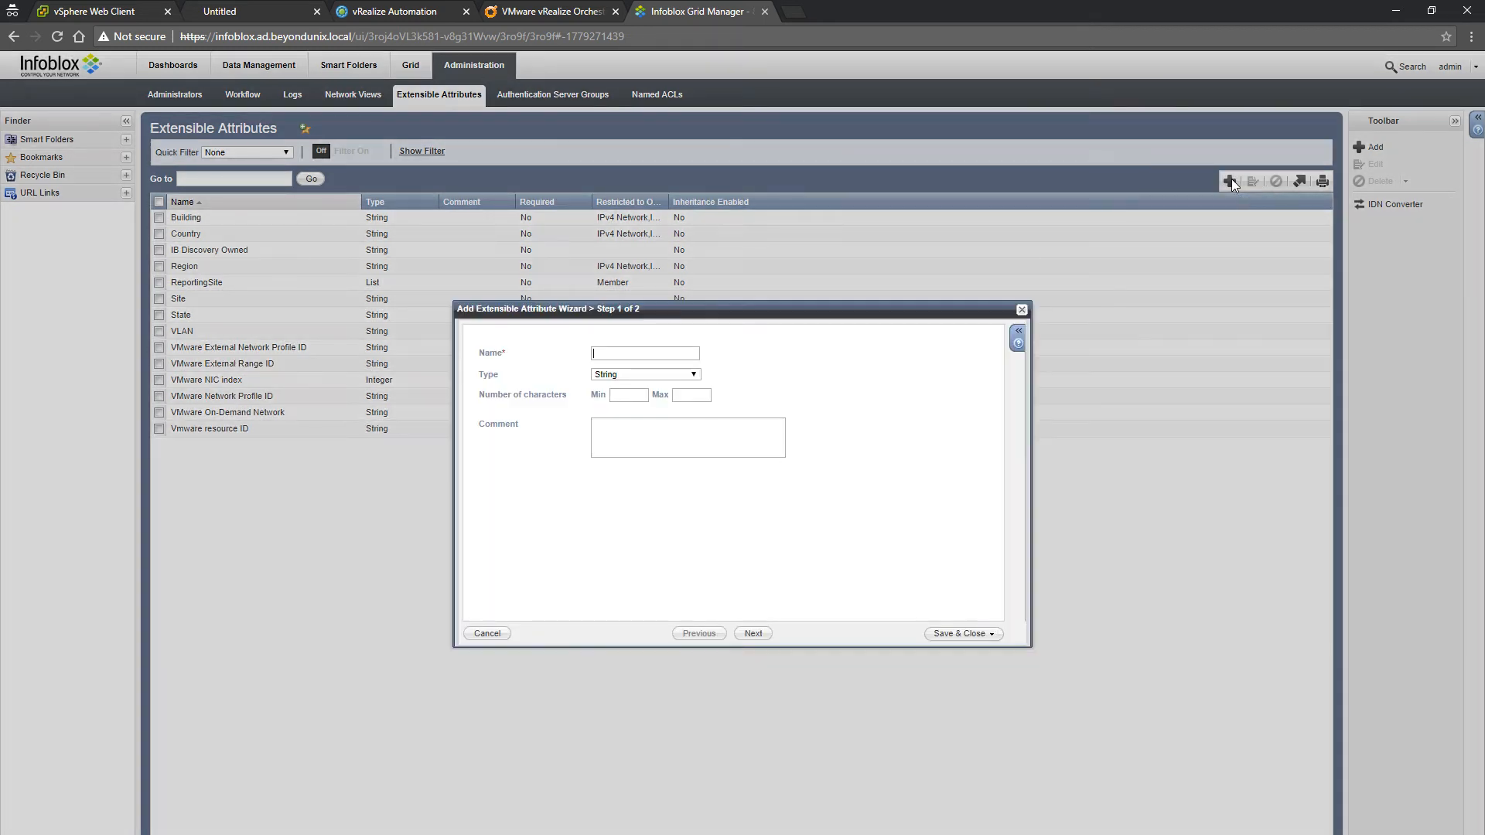
type("VMware Request ID")
left_click(965, 639)
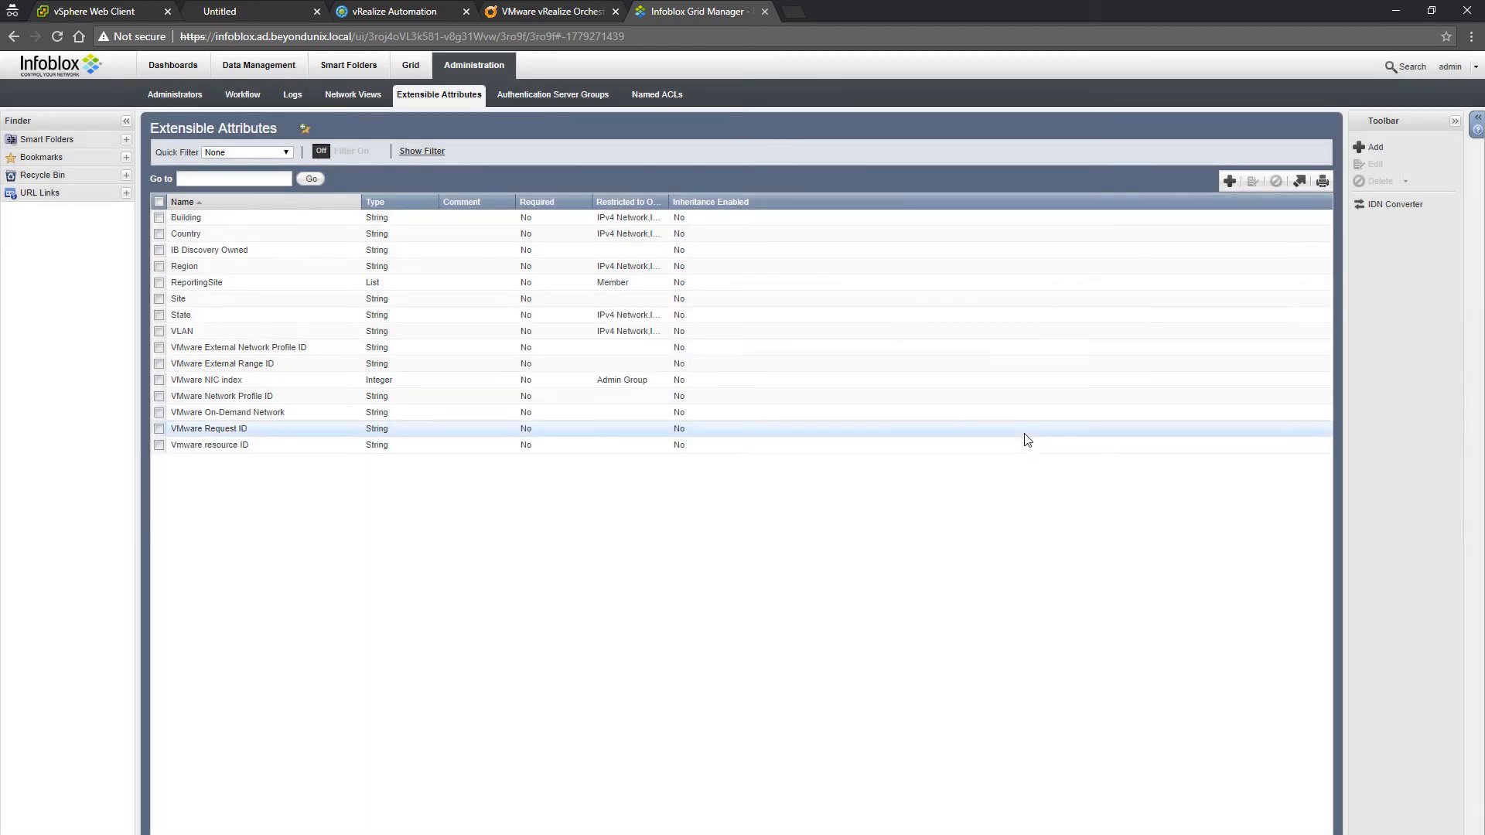
- Add a String extensible attribute named VMware Blueprint Request ID
left_click(1230, 184)
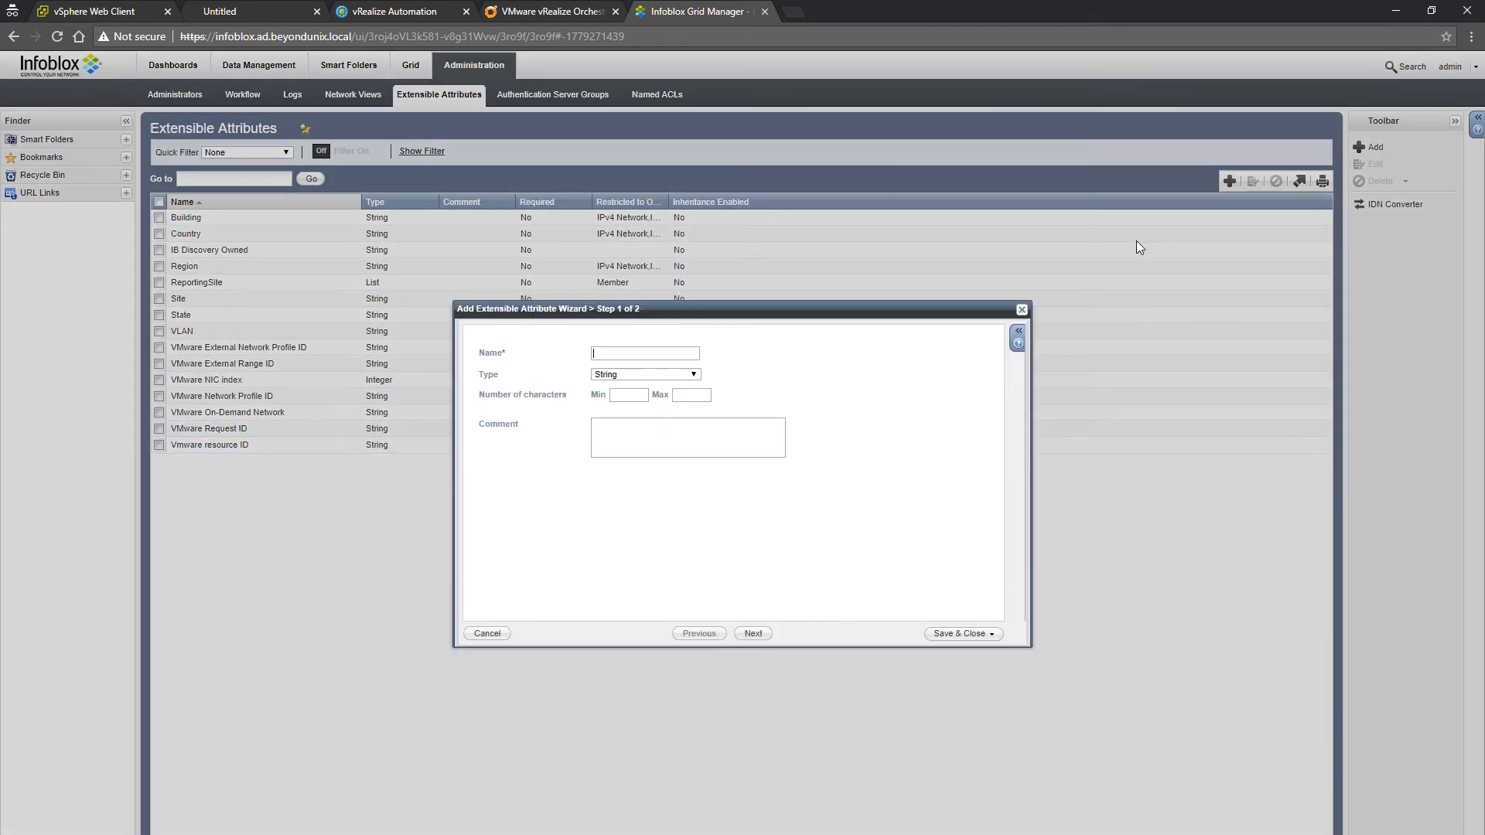
type("VMware Bludprint R")
key("BackSpace")
key("BackSpace")
key("BackSpace")
type("eprint Request ID")
left_click(957, 634)
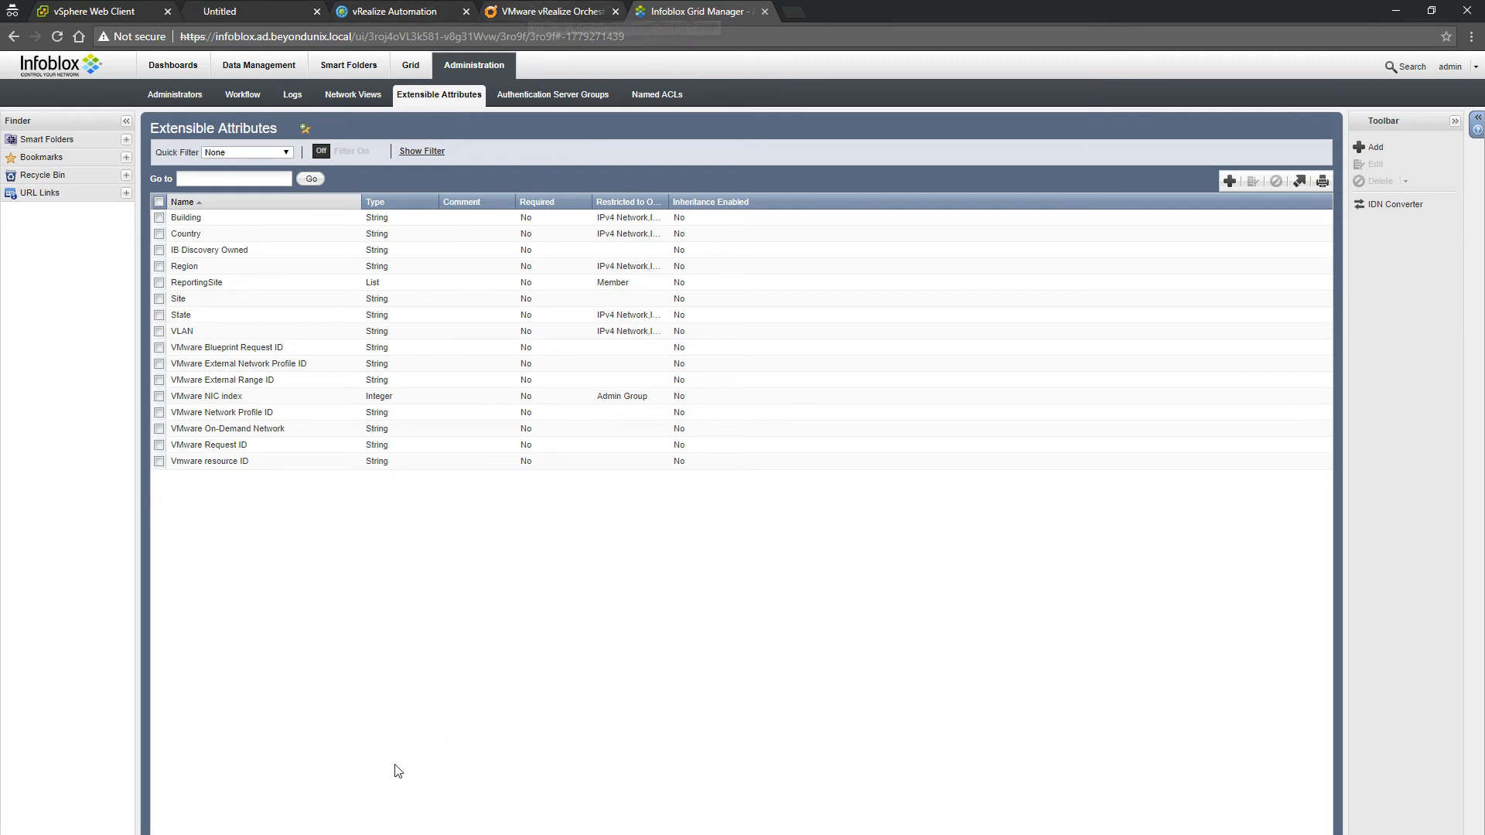
- Reload the Infoblox IPAM plugin in the Orchestrator inventory, then exit the Orchestrator client
left_click(402, 834)
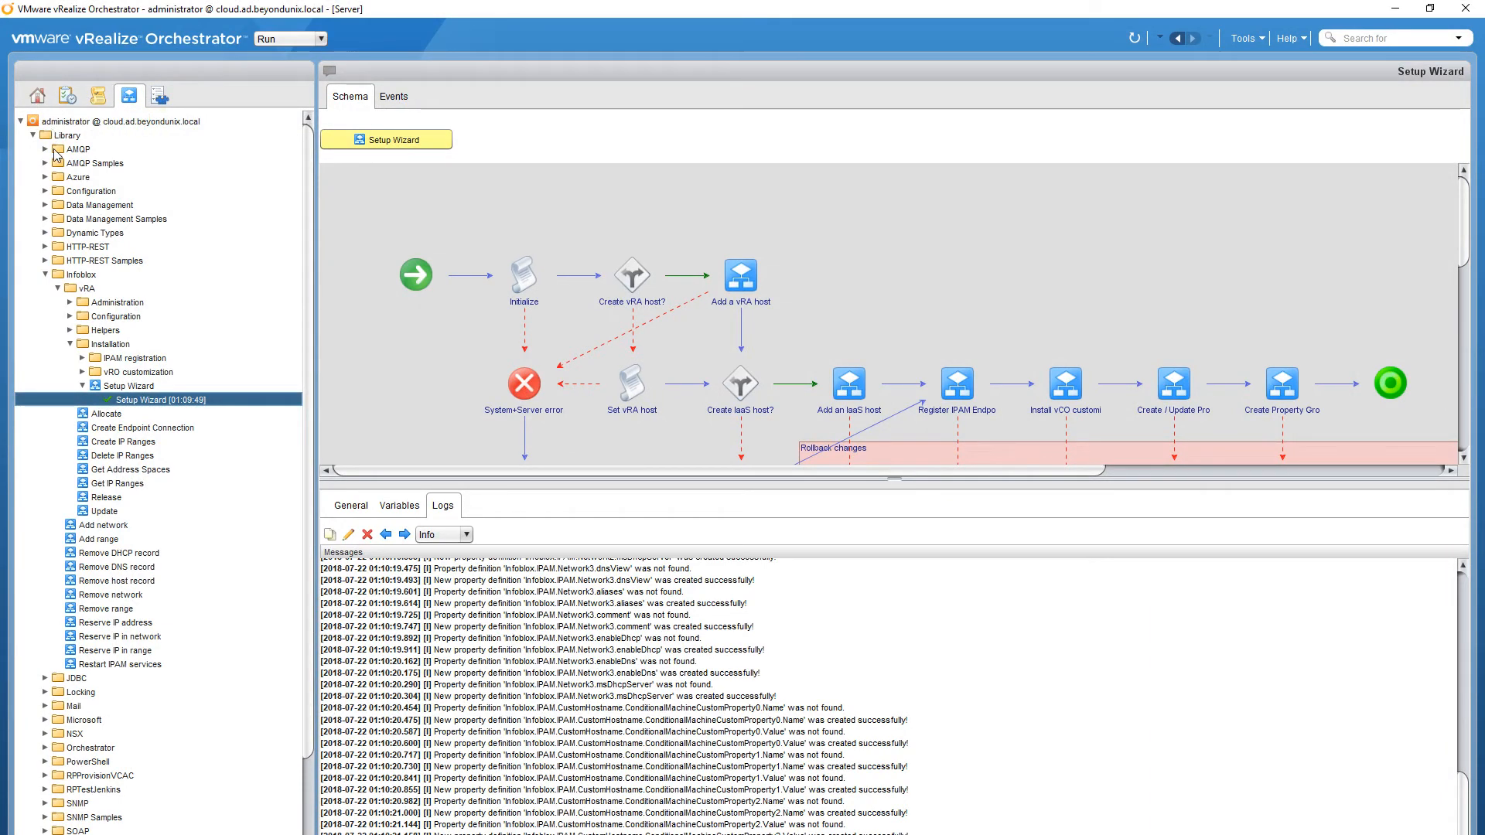
left_click(154, 100)
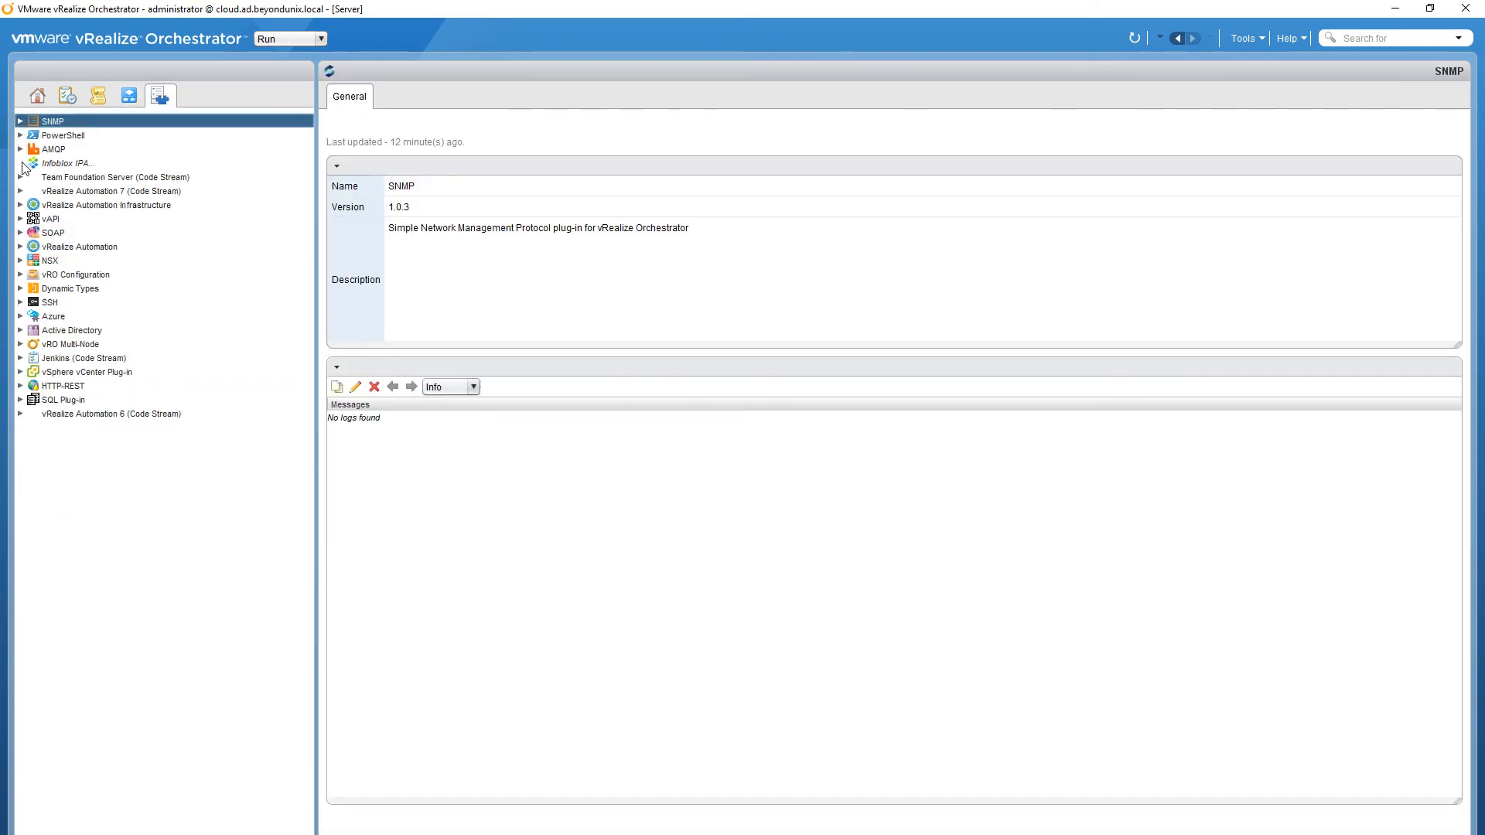
right_click(58, 165)
left_click(91, 176)
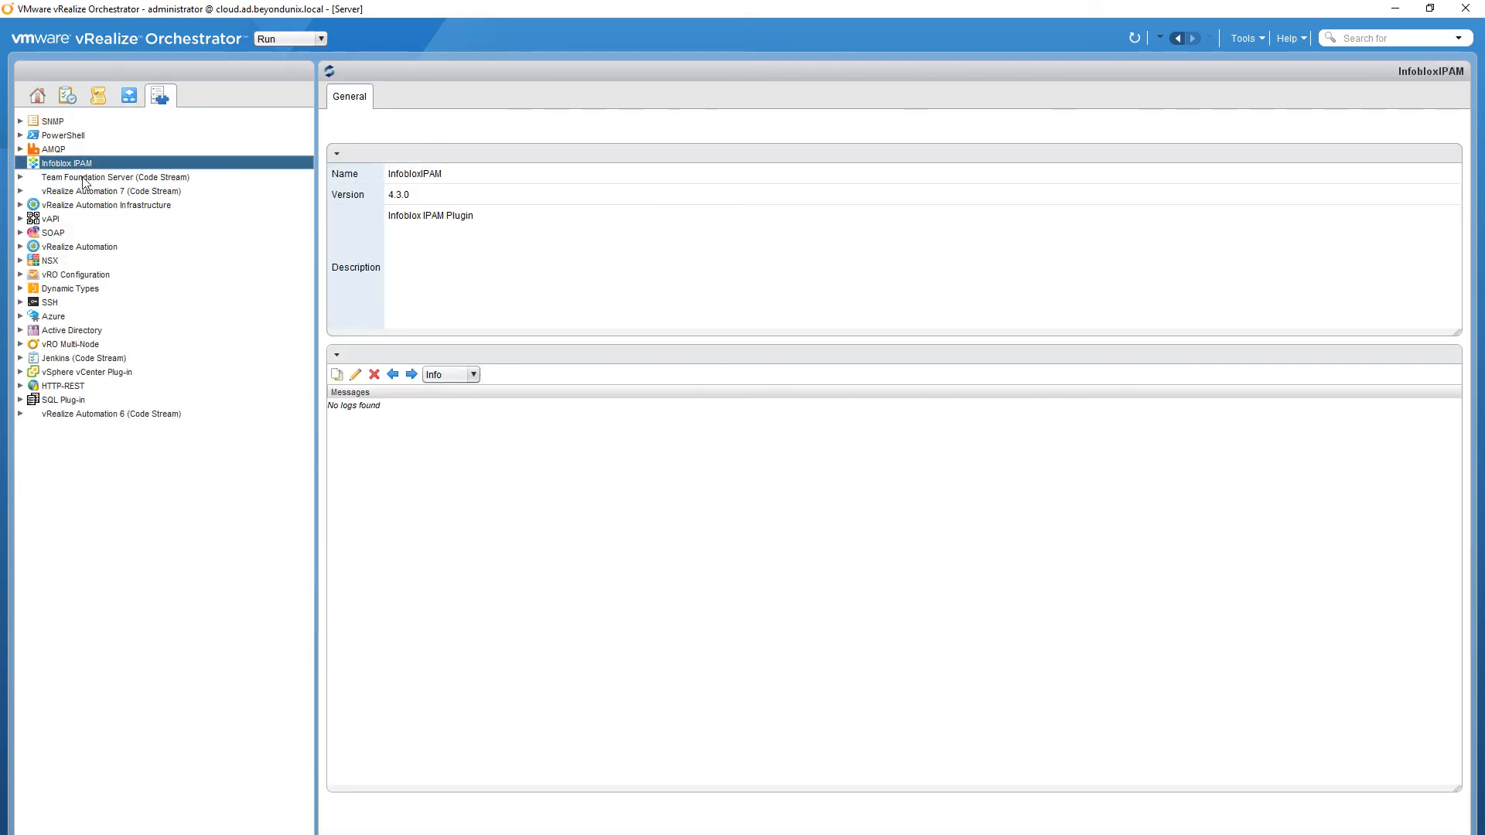
right_click(31, 167)
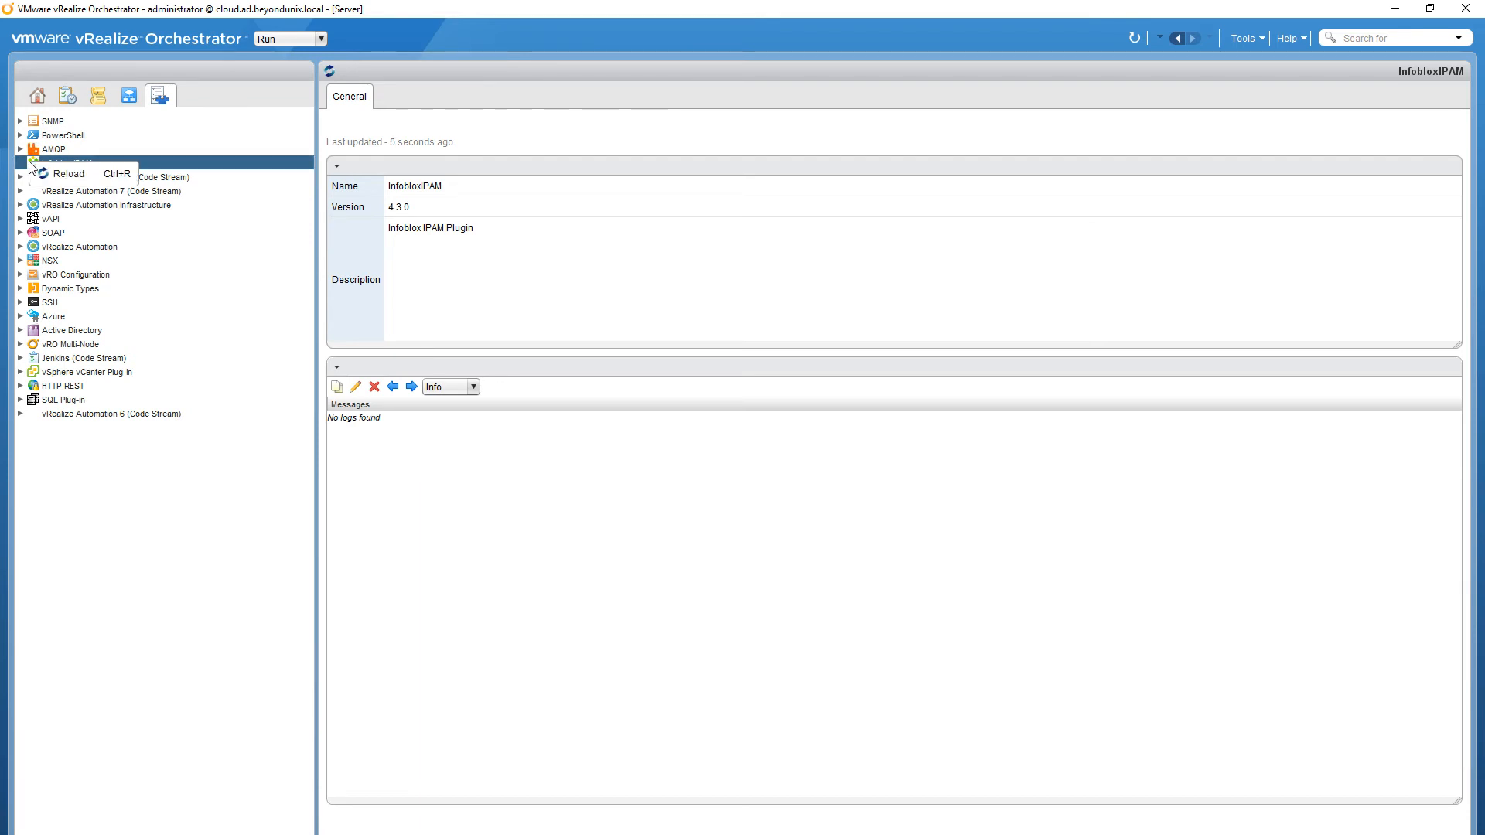
left_click(45, 173)
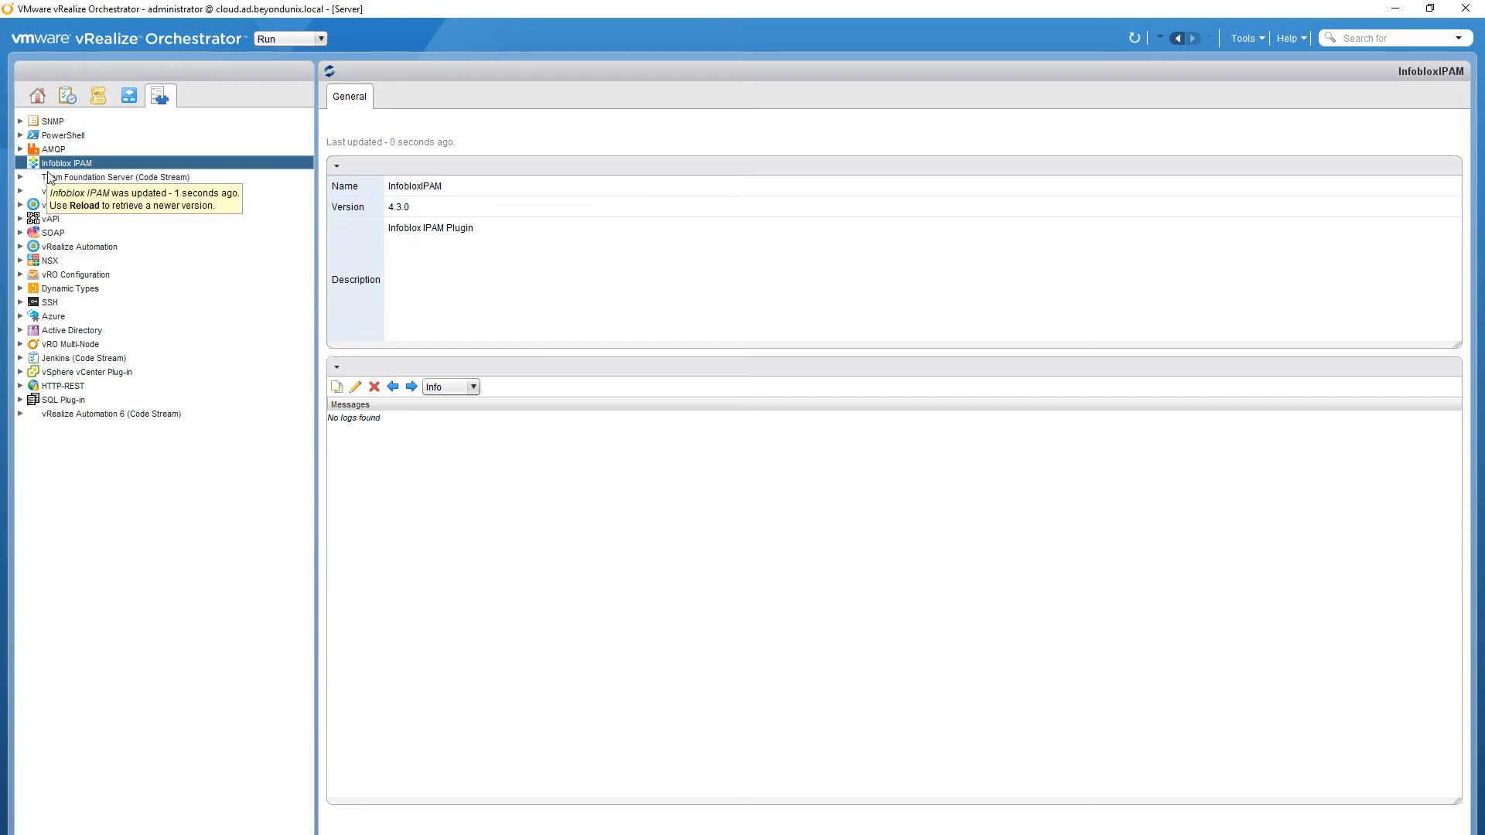
left_click(49, 175)
left_click(50, 166)
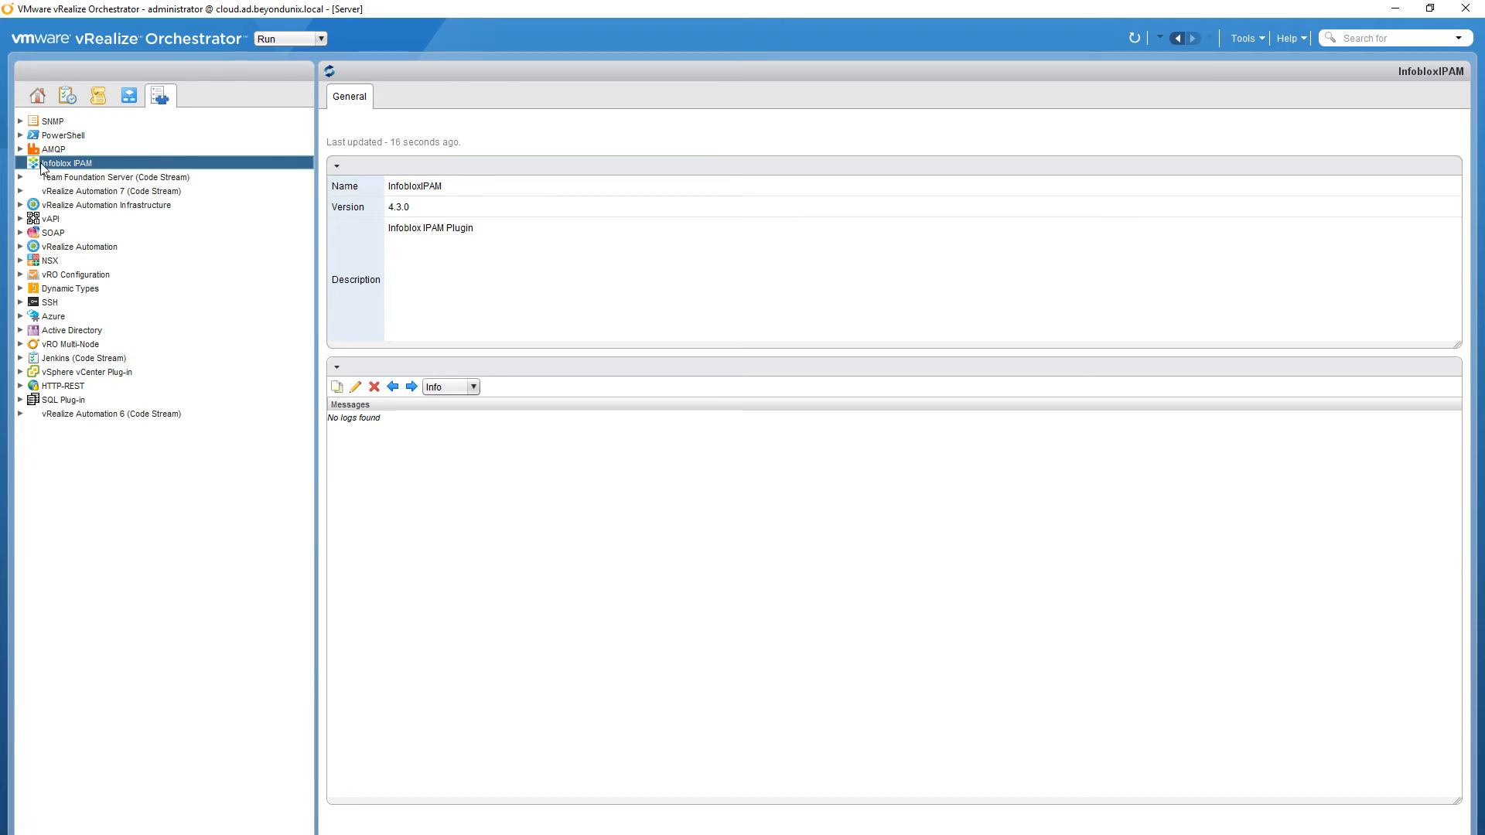
right_click(51, 164)
left_click(61, 178)
left_click(1465, 8)
left_click(819, 495)
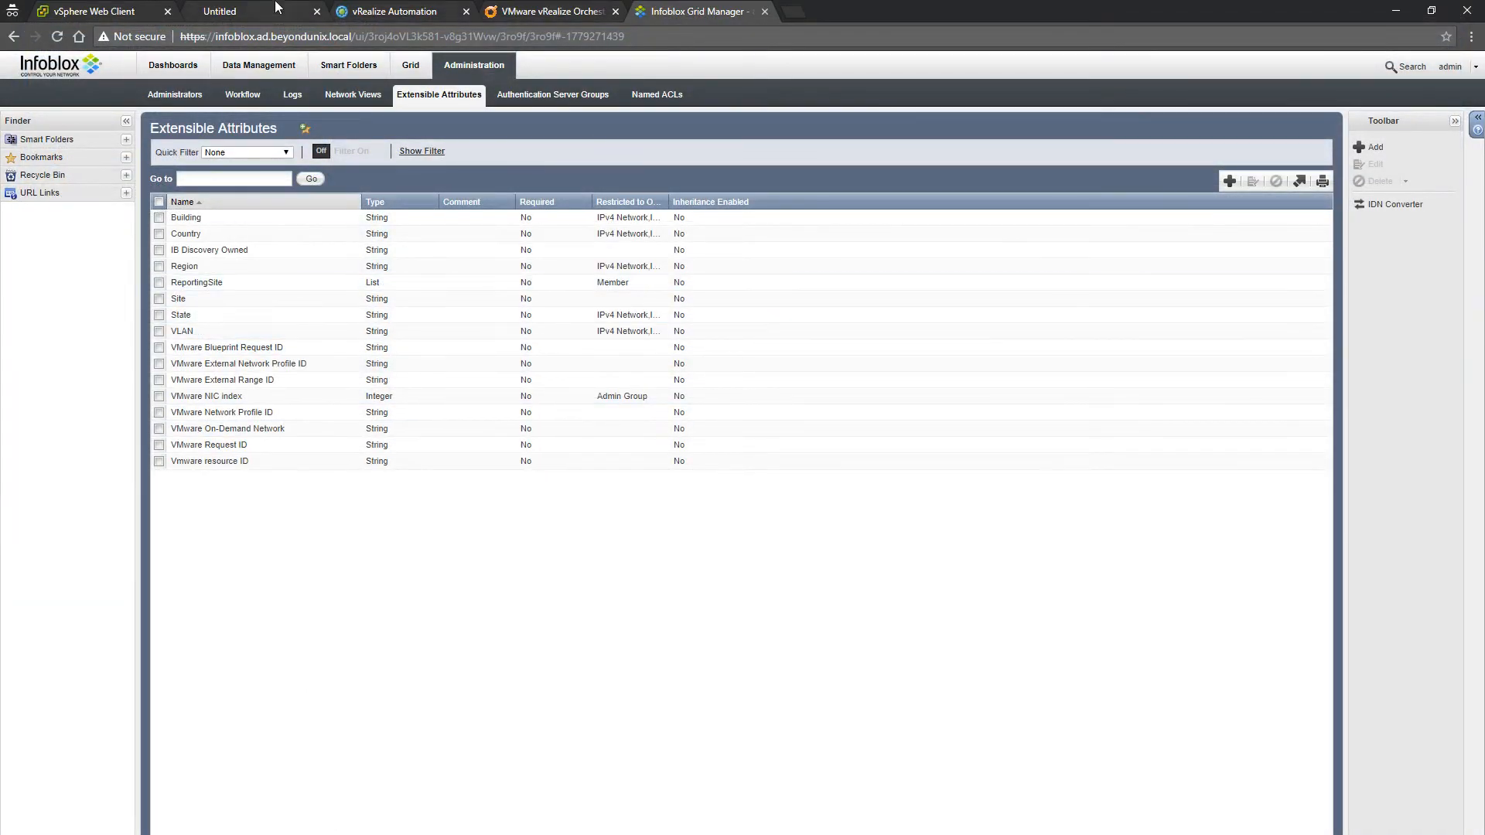
- Open the vRealize Automation appliance page at cloud.ad.beyondunix.local and launch the Orchestrator client, postponing the Java update
left_click(356, 11)
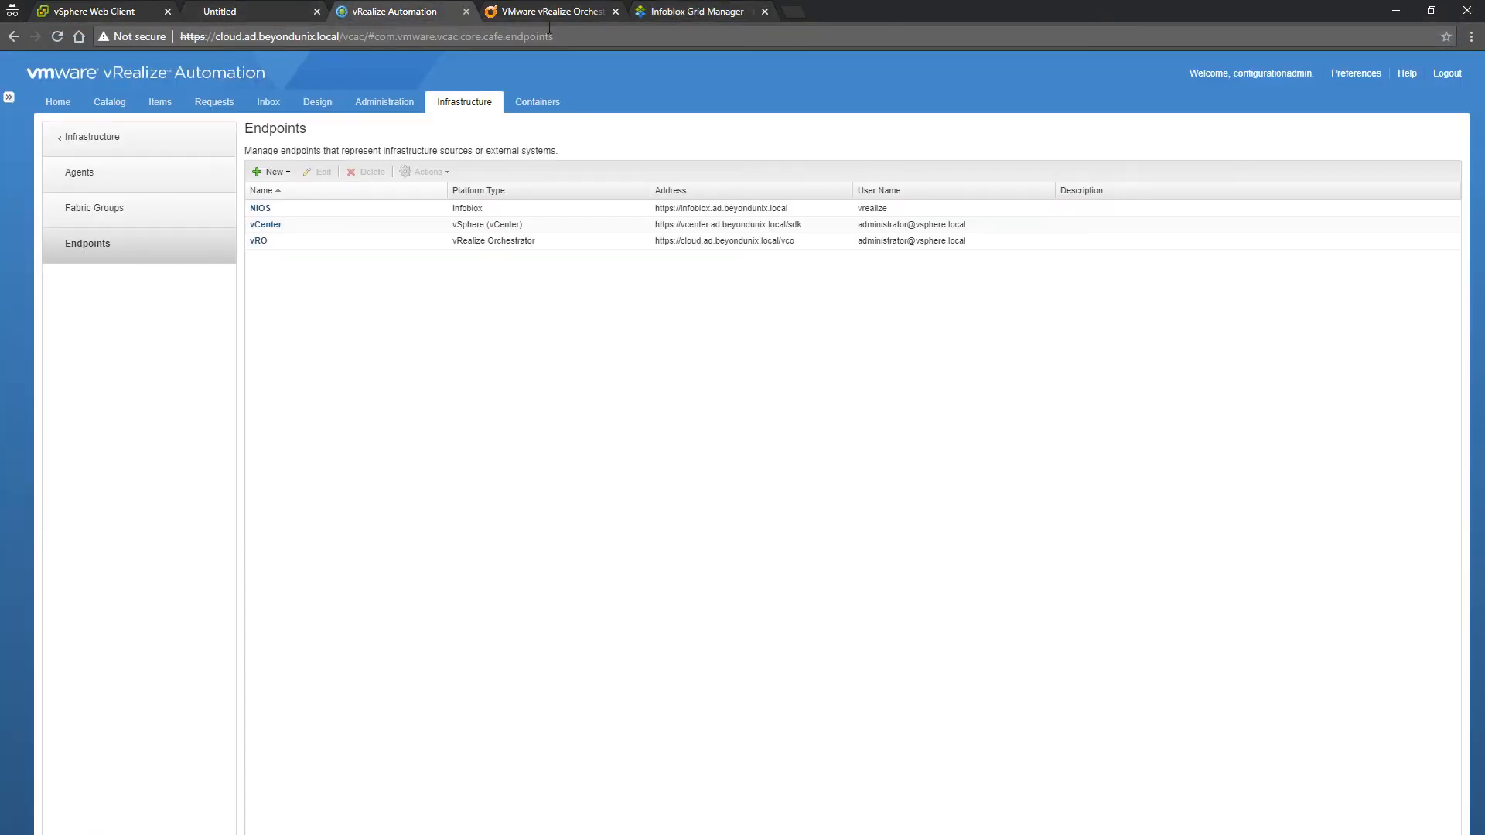
left_click(538, 11)
left_click(418, 14)
left_click_drag(341, 36, 691, 38)
key("BackSpace")
key("Return")
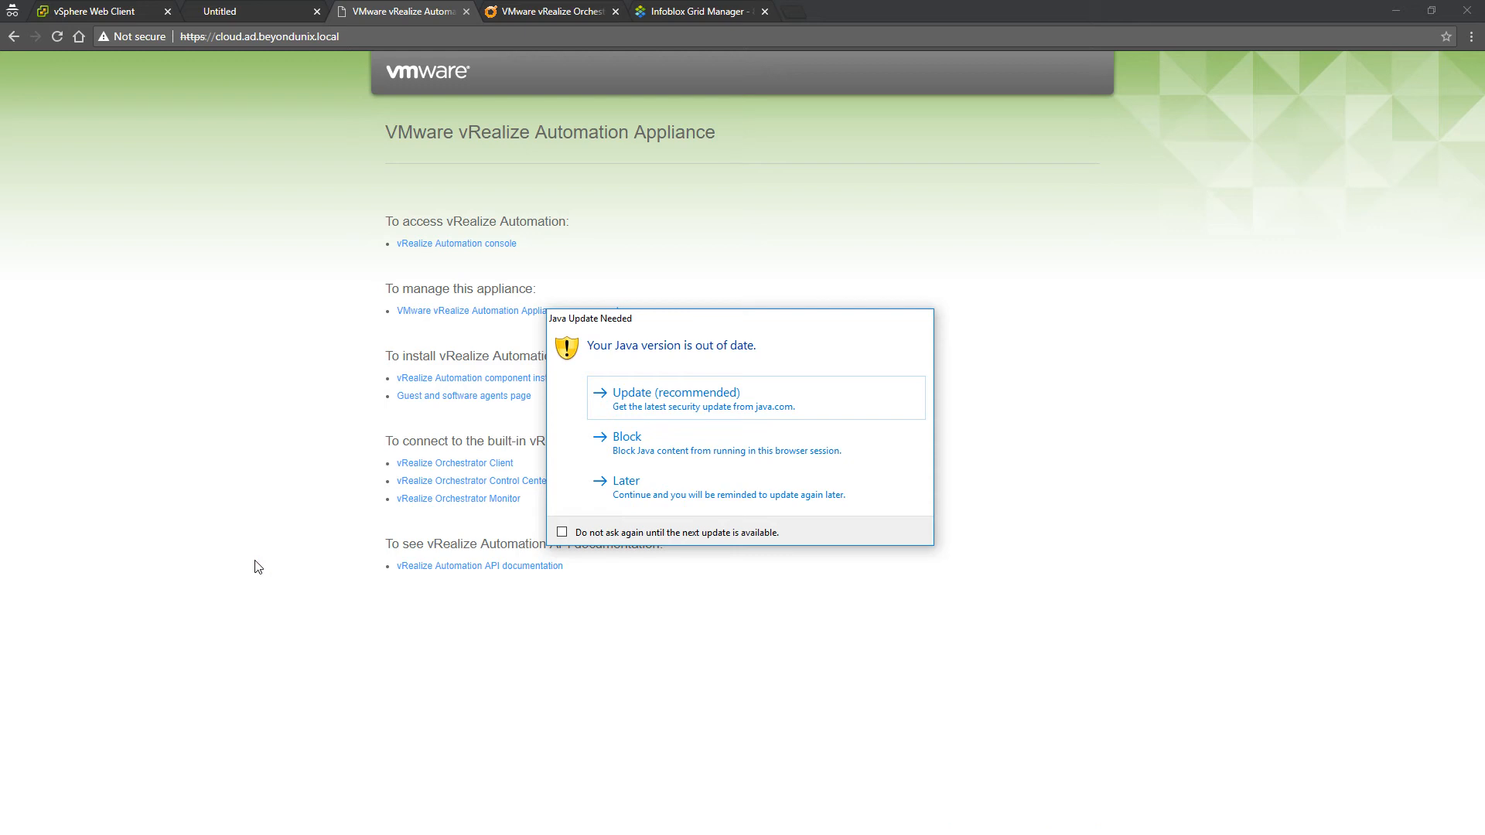
left_click(647, 496)
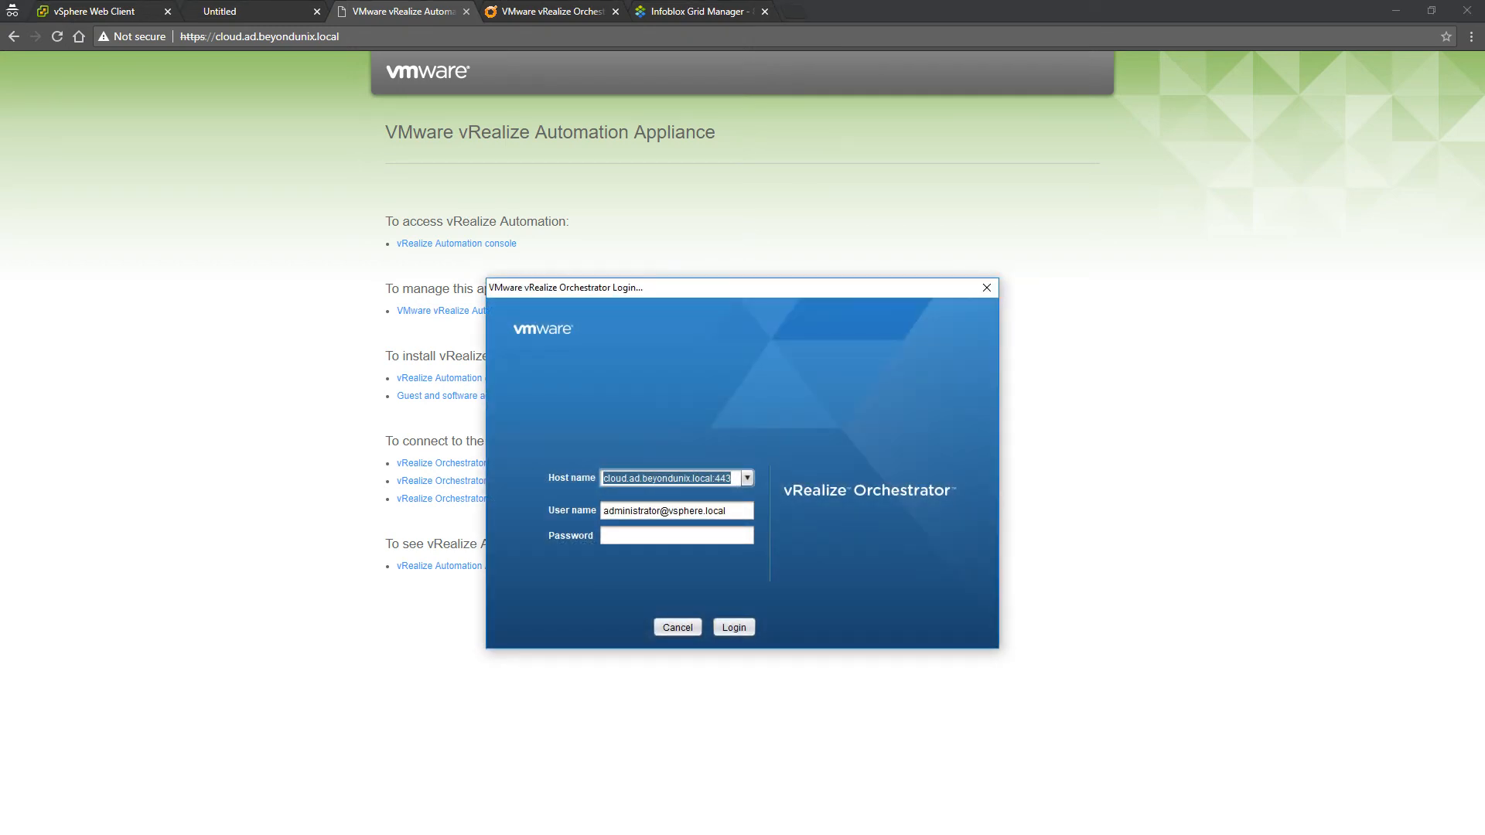
- Enter the administrator account password and log in to Orchestrator
left_click(672, 534)
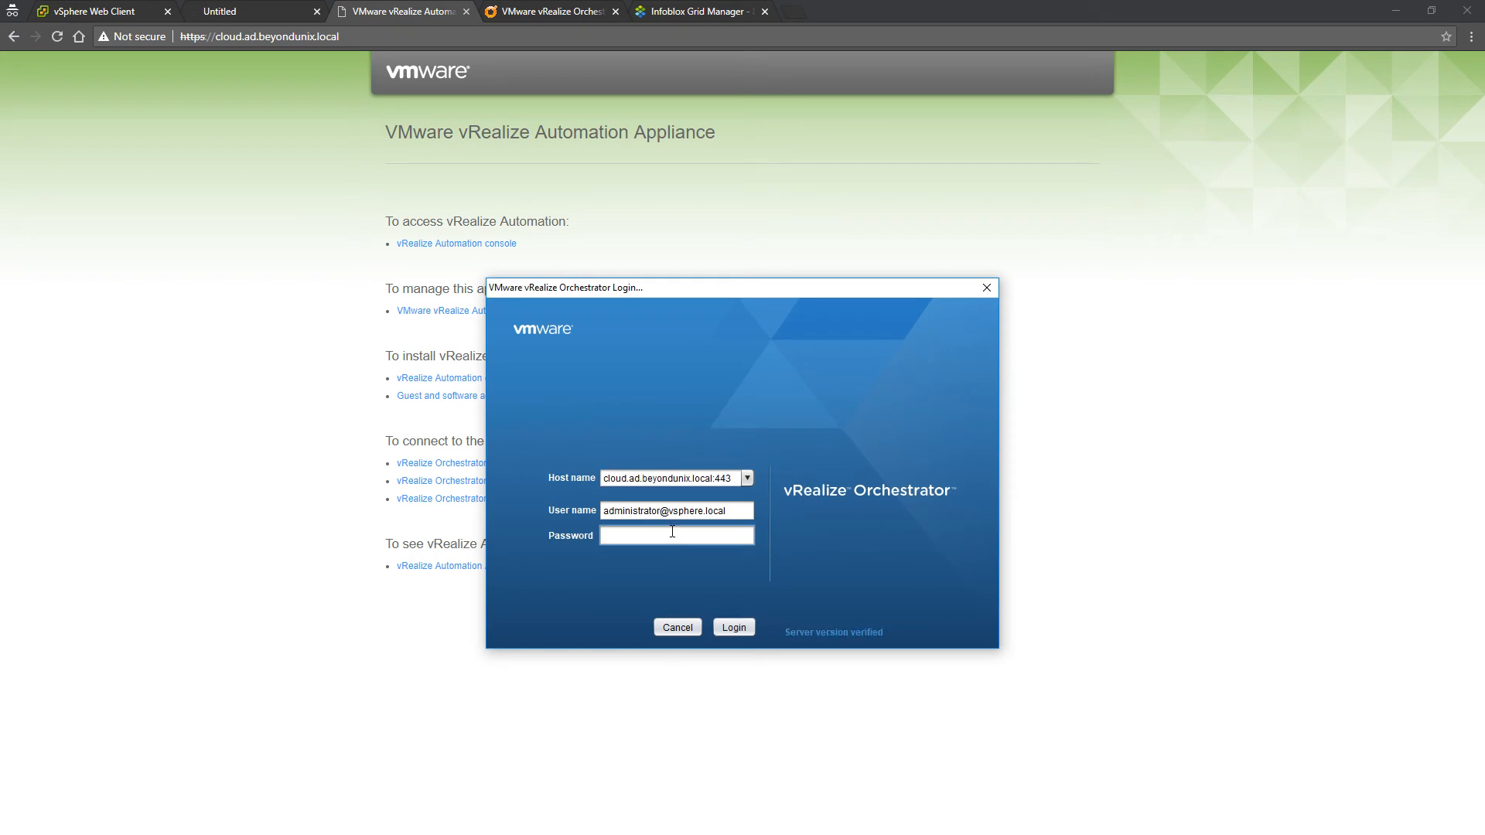
type("*****")
key("BackSpace")
key("BackSpace")
key("BackSpace")
key("BackSpace")
key("BackSpace")
type("***********")
key("Return")
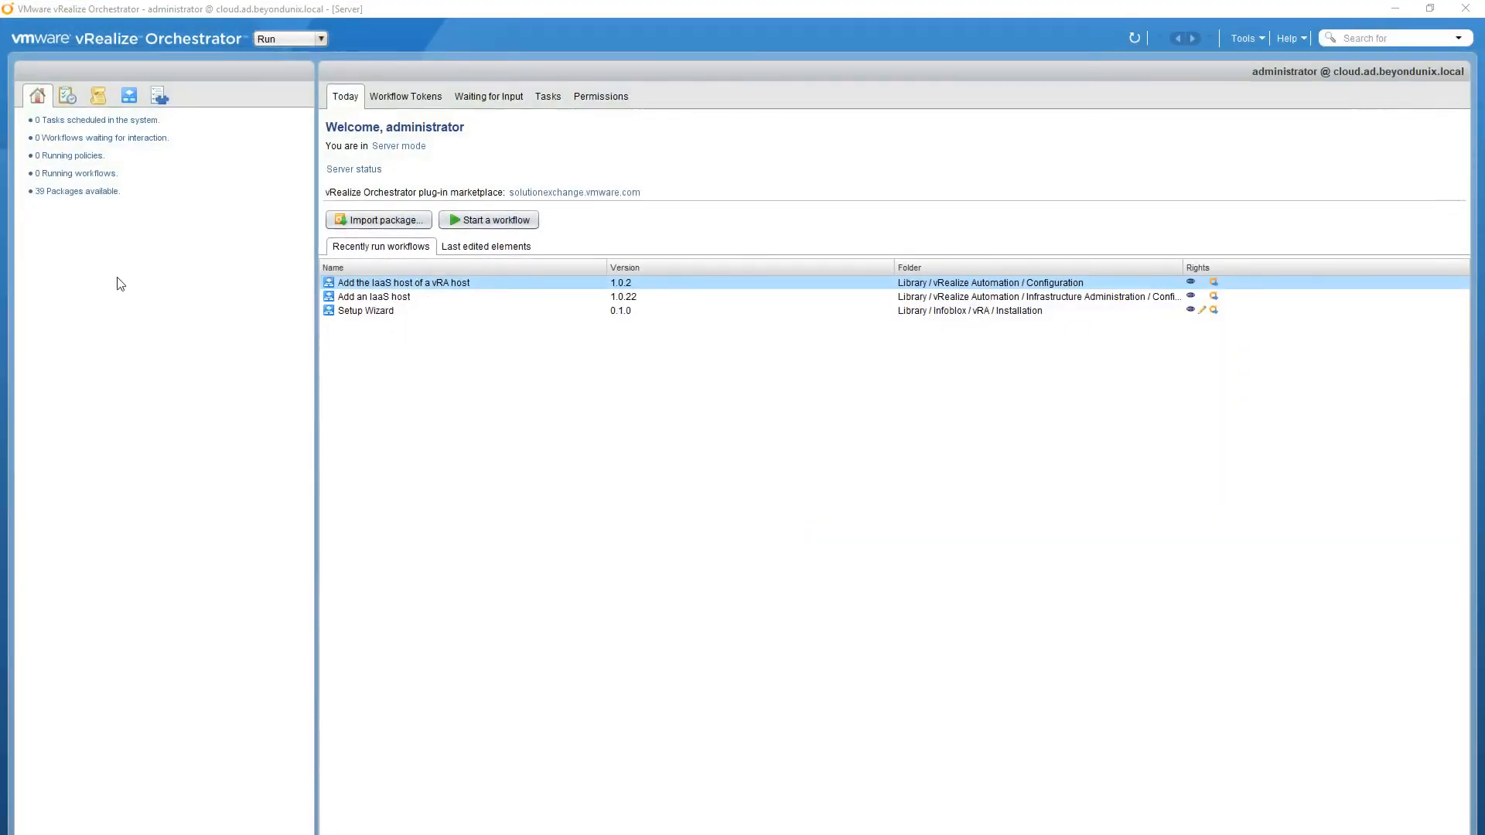
- Reload the Infoblox IPAM plugin inventory and expand its host to check the extensible attributes
left_click(160, 95)
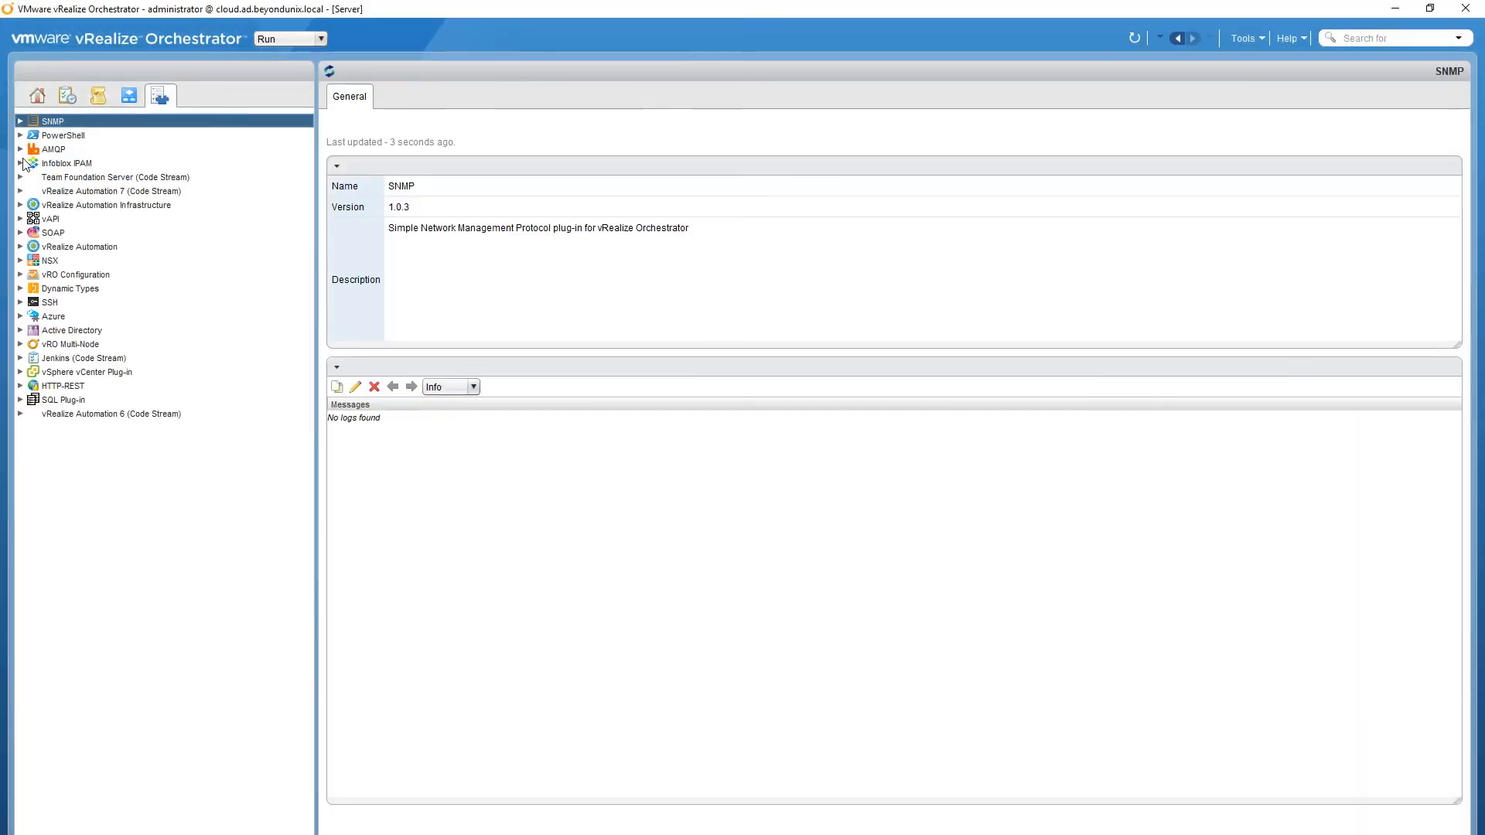
right_click(66, 167)
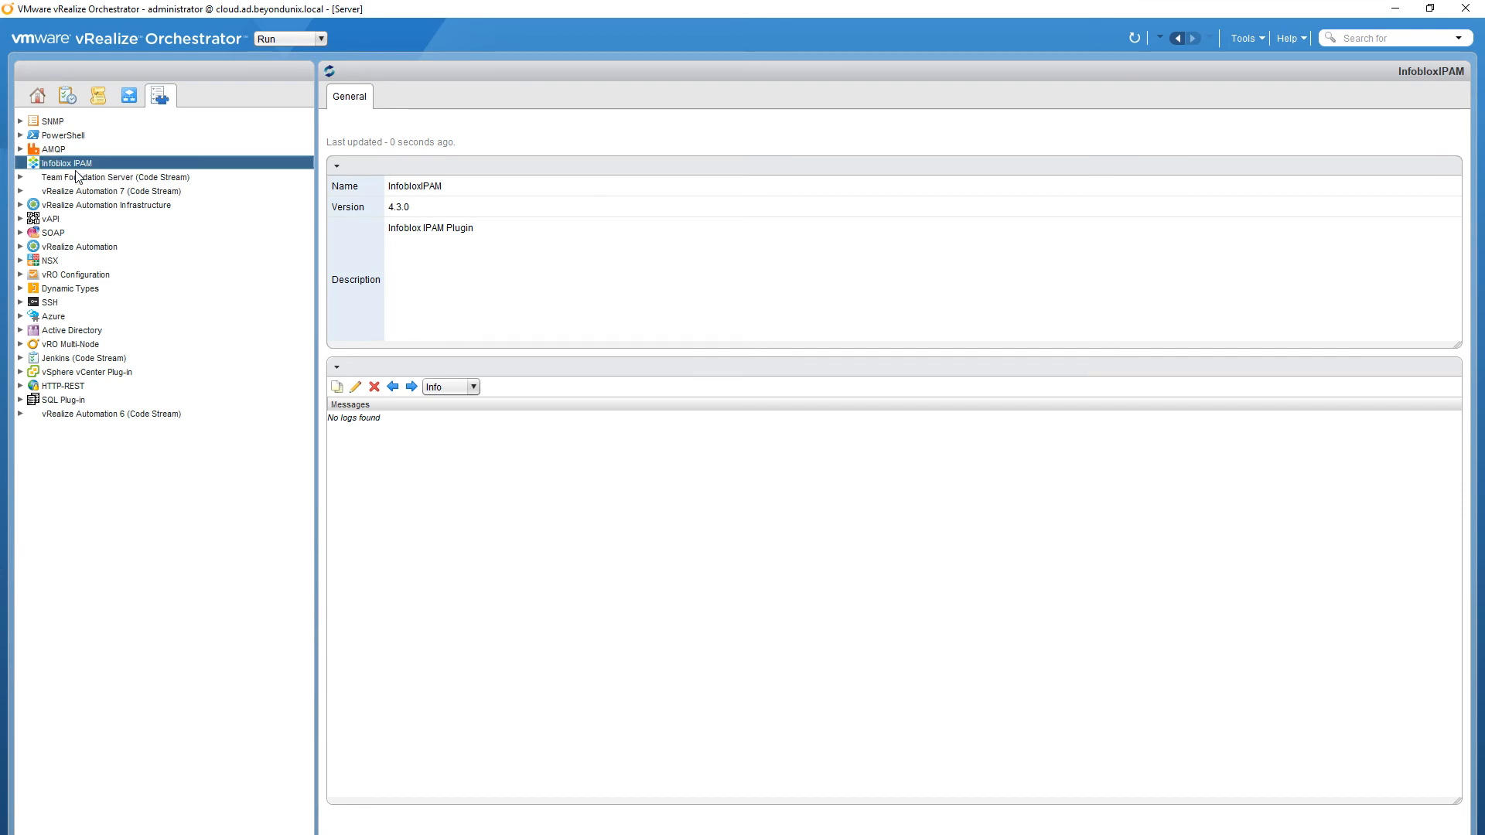
left_click(82, 180)
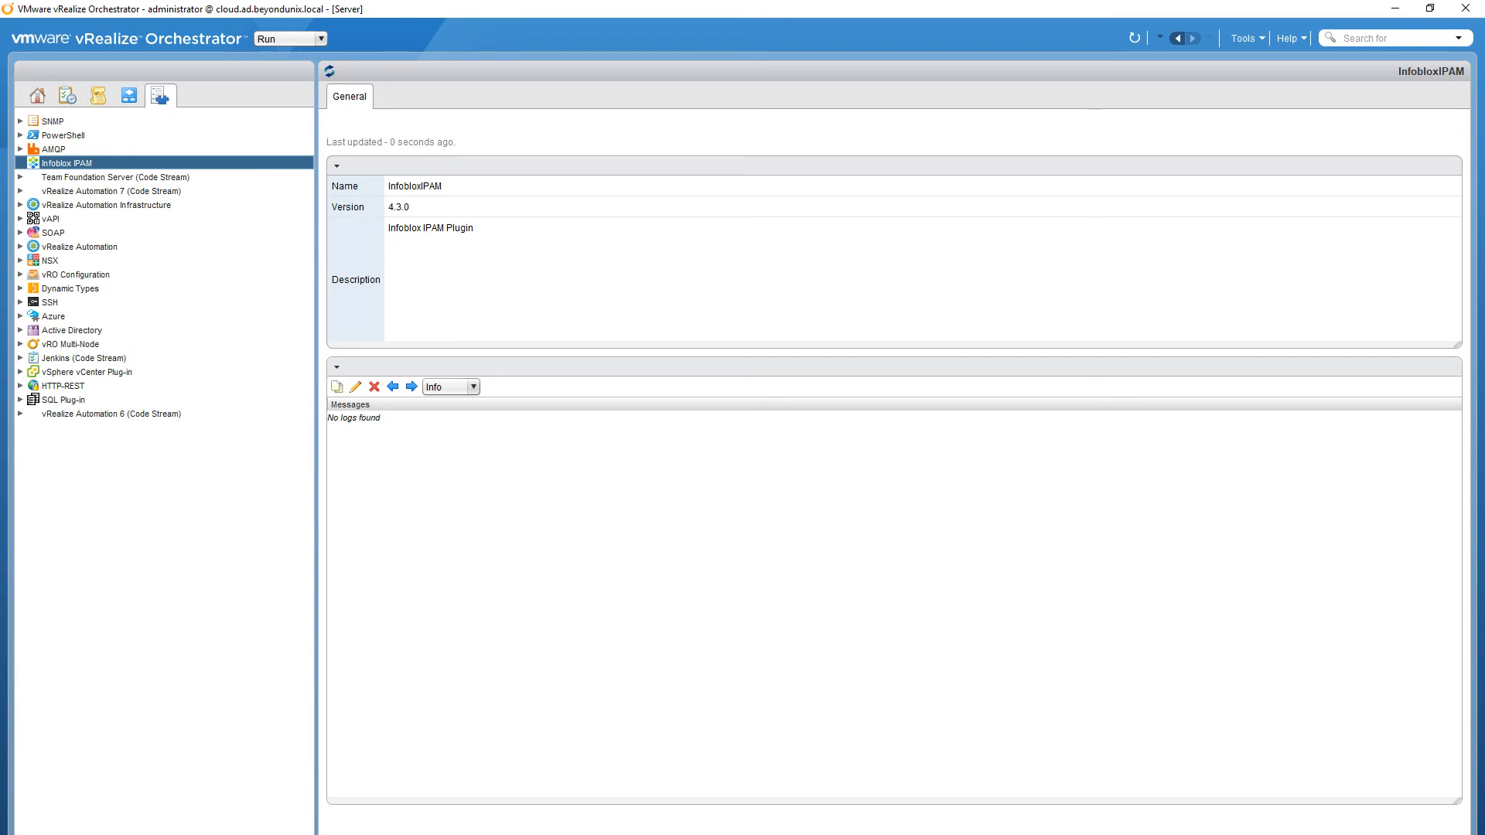
key("alt+Tab")
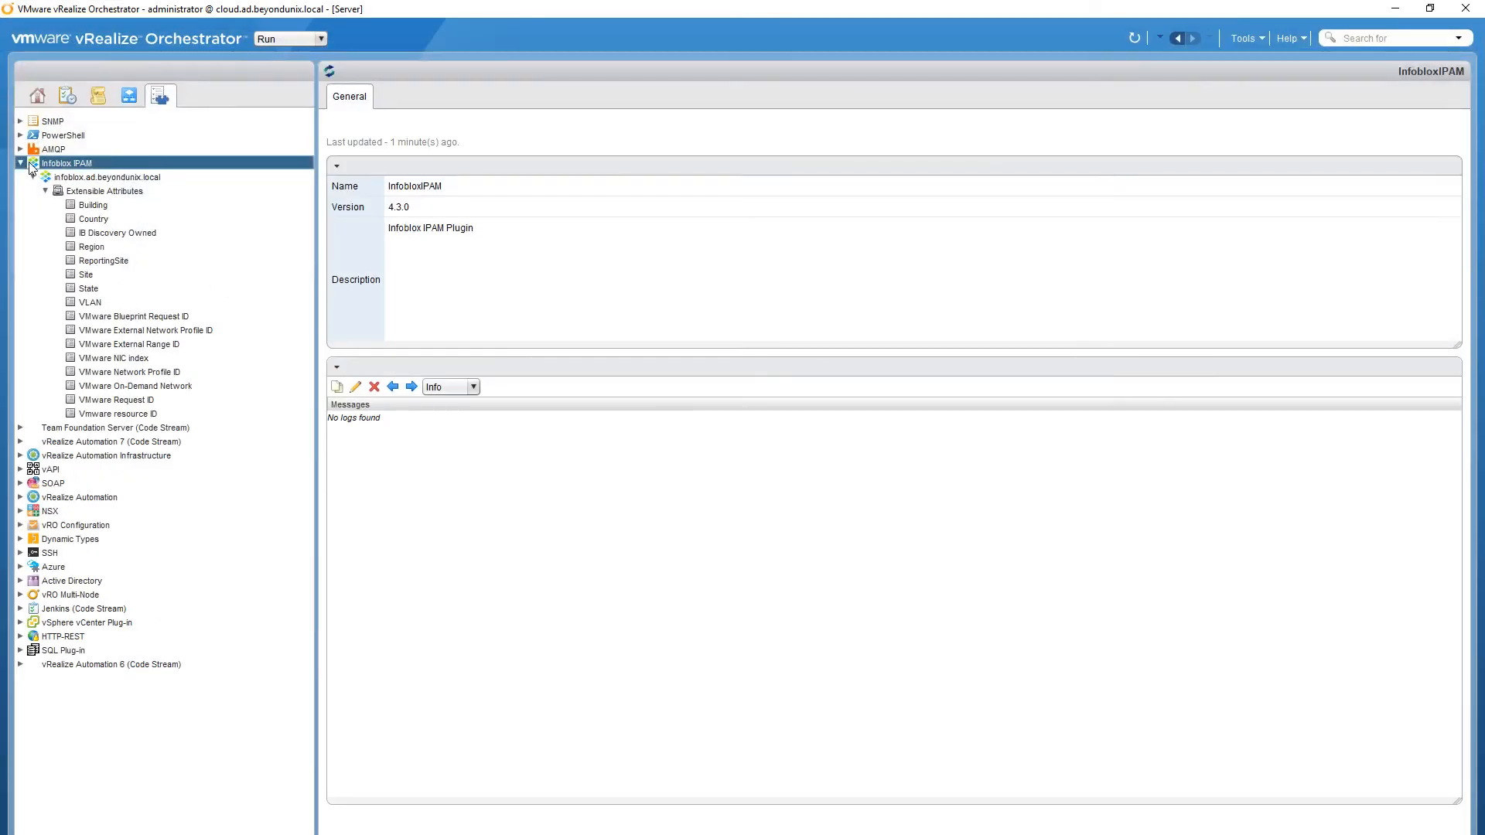
left_click(104, 193)
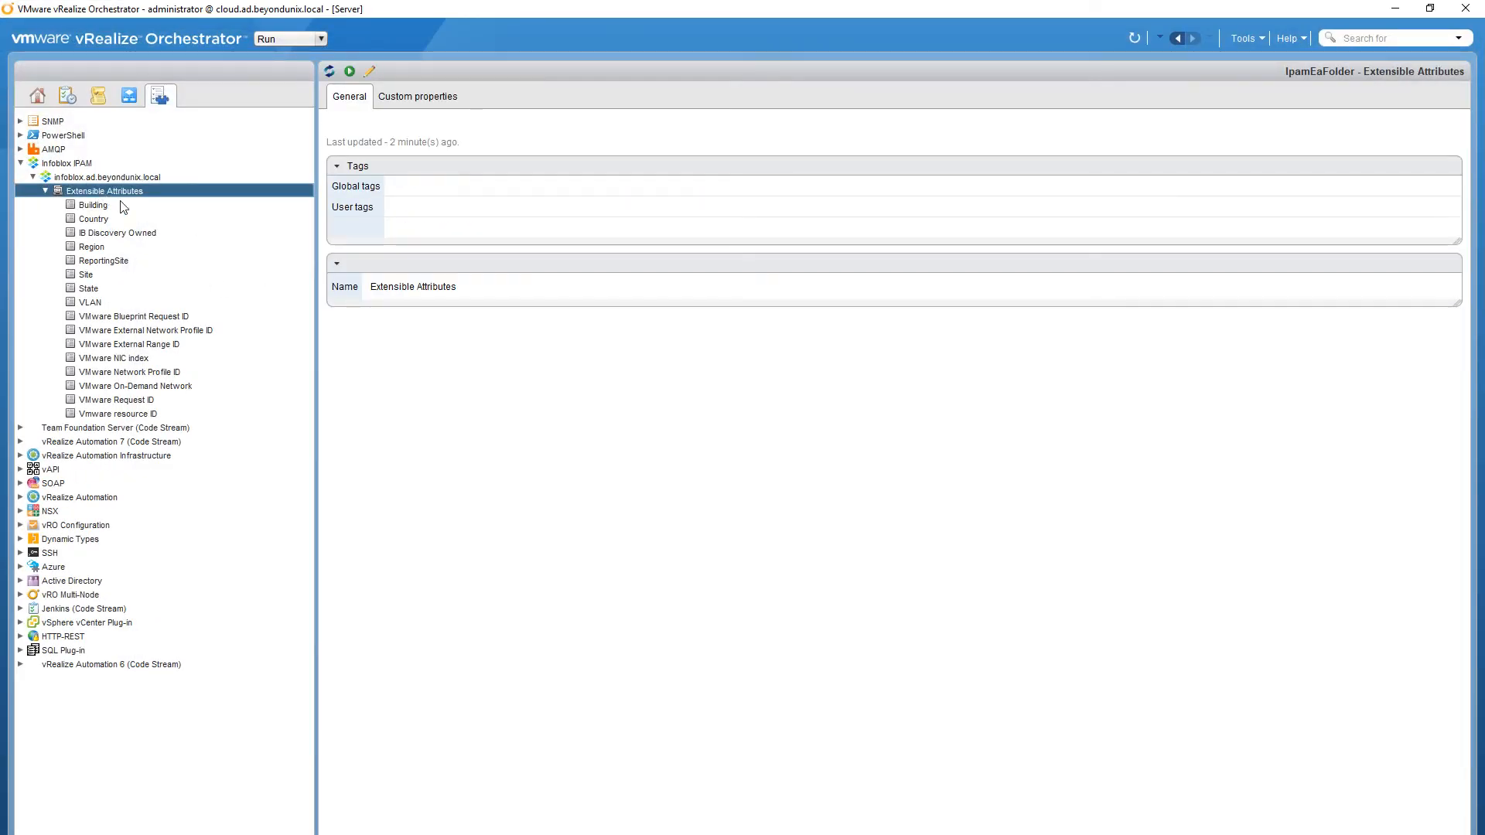
left_click(72, 164)
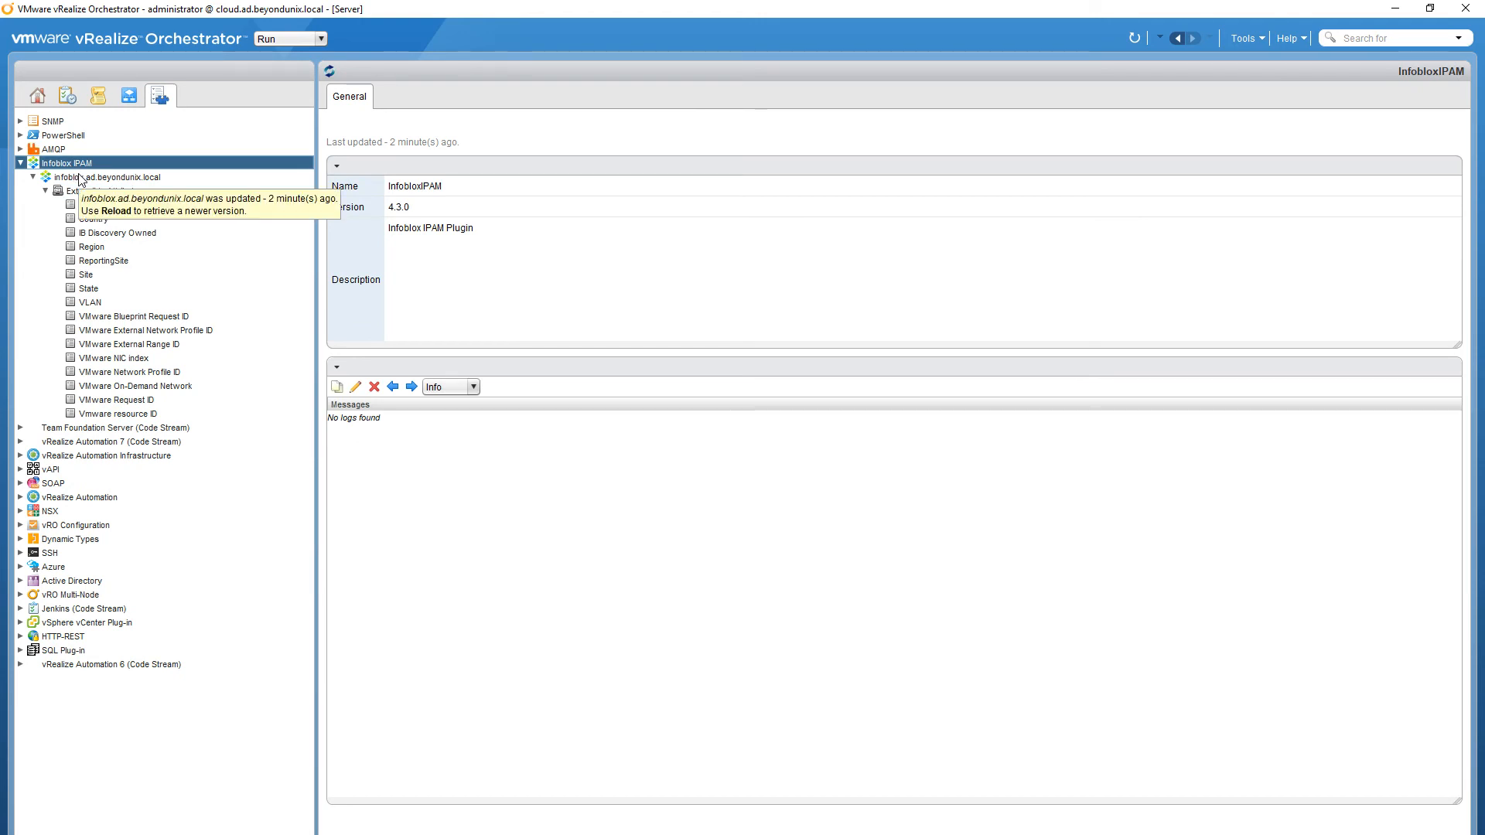
key("ctrl+r")
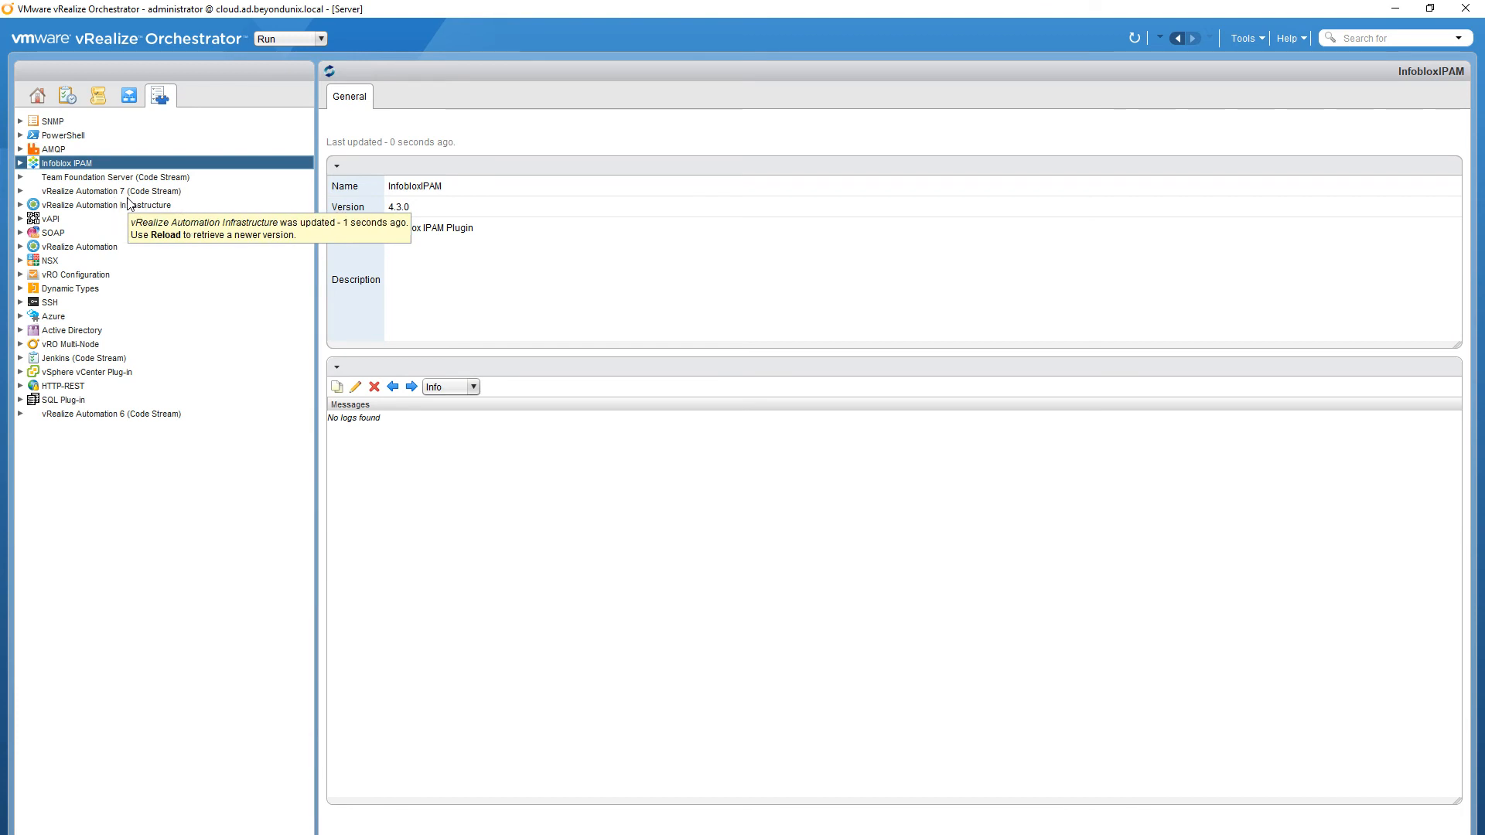
left_click(21, 163)
left_click(32, 177)
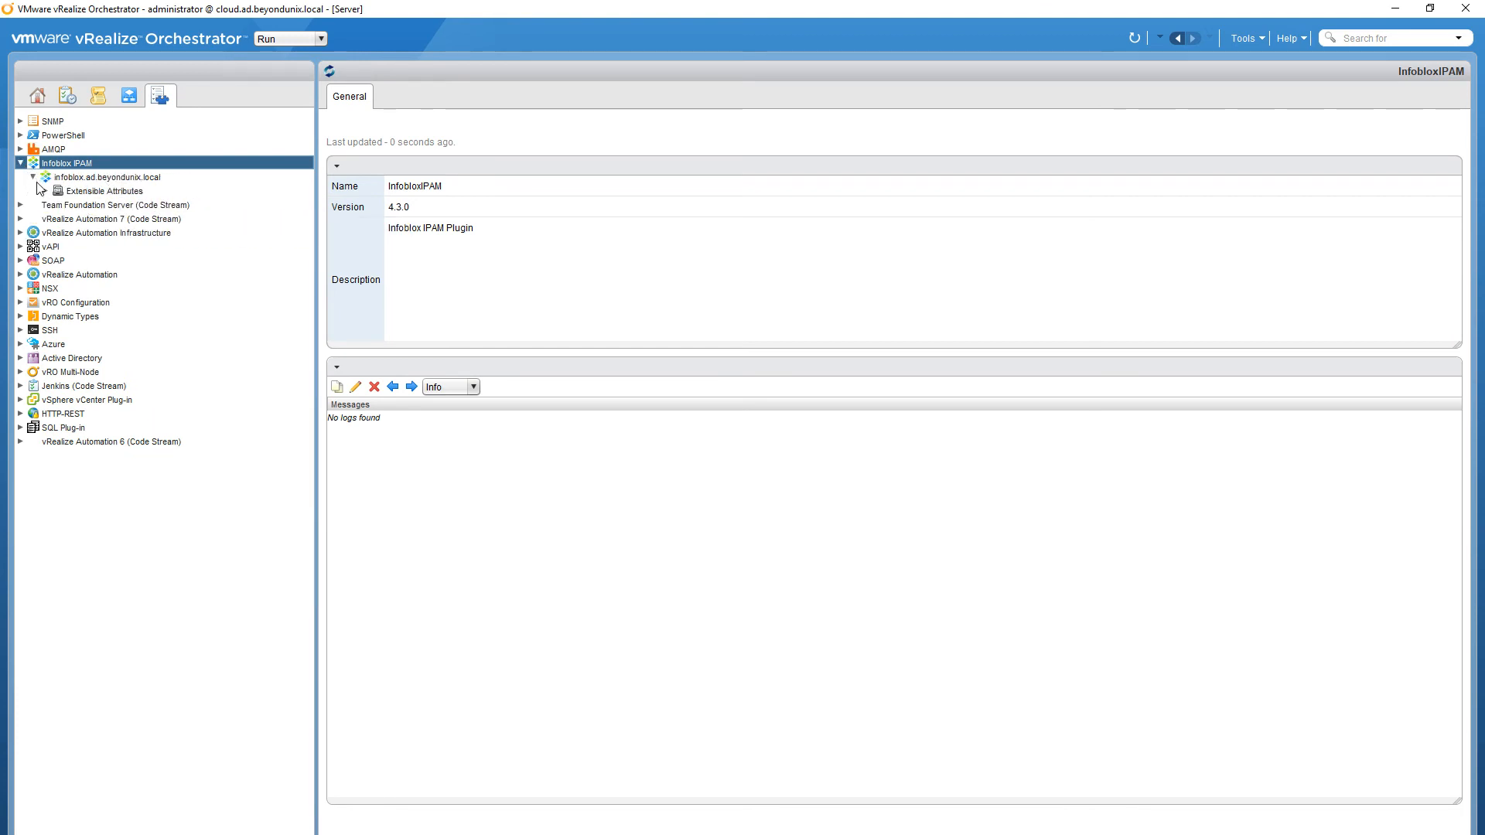
- Switch to vRealize Automation and open the Infrastructure endpoints list
left_click(1395, 8)
left_click(243, 11)
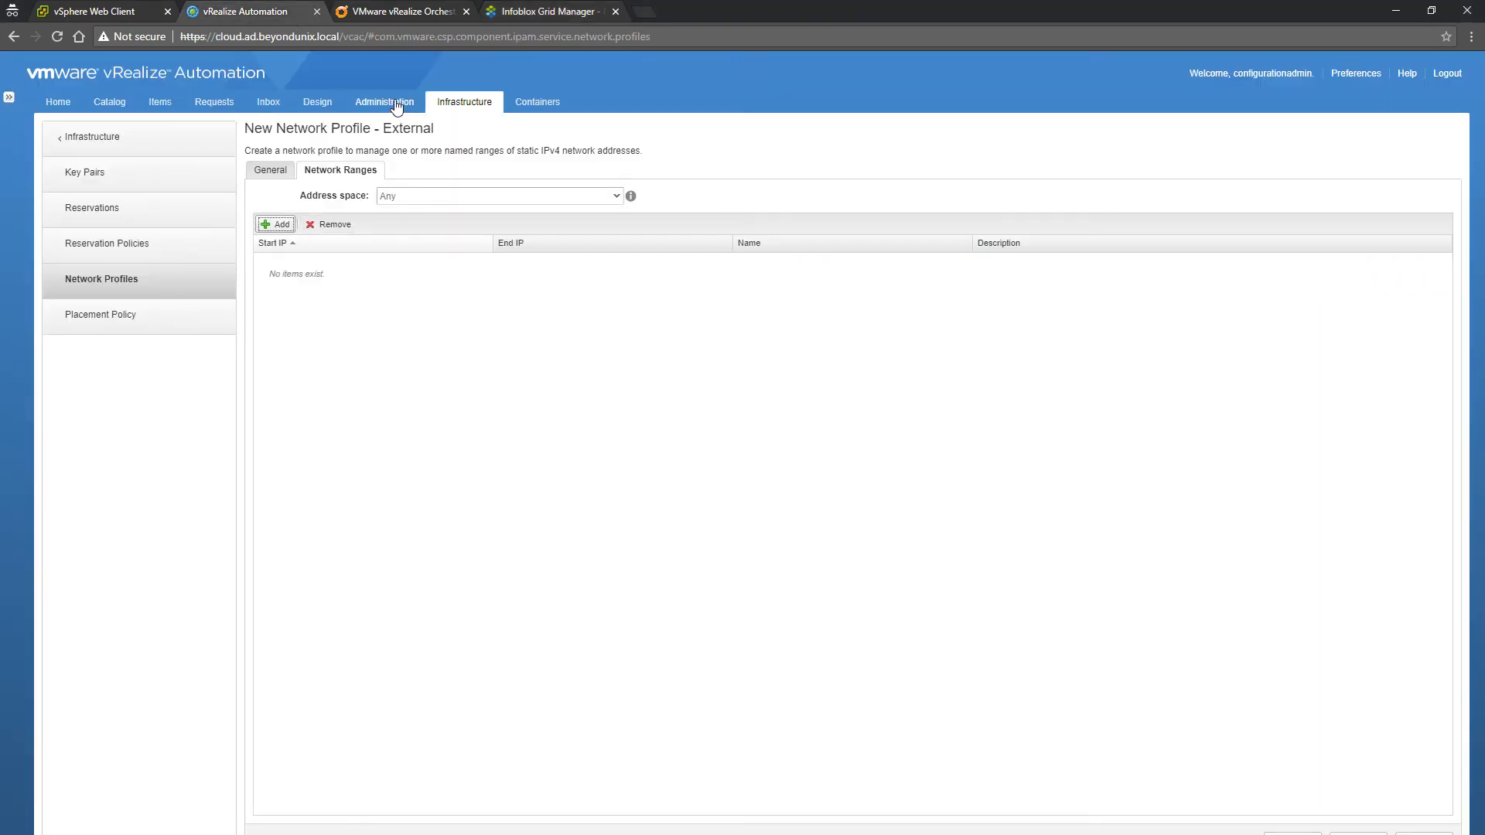
left_click(133, 147)
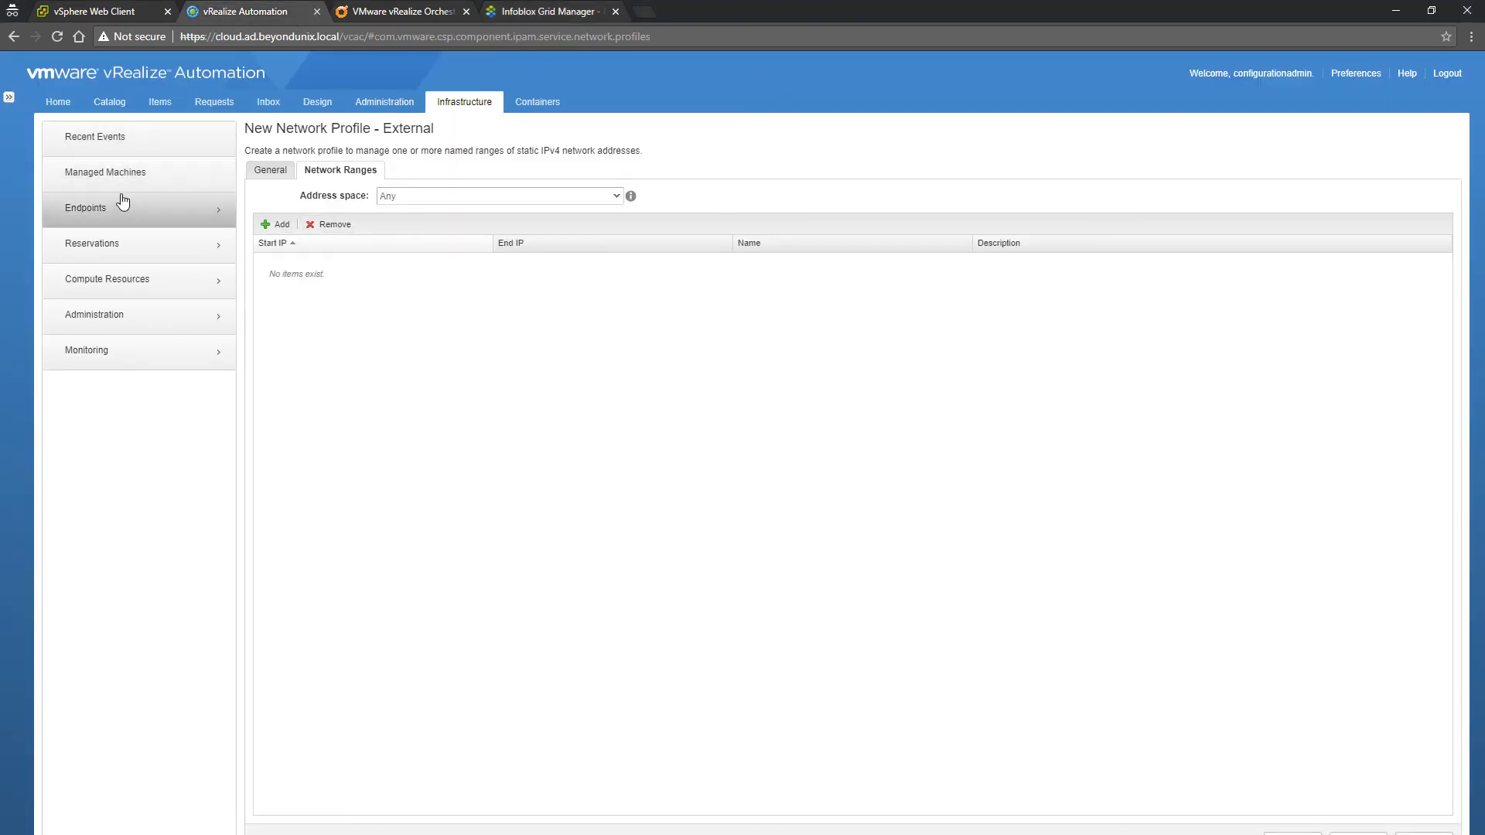
left_click(138, 216)
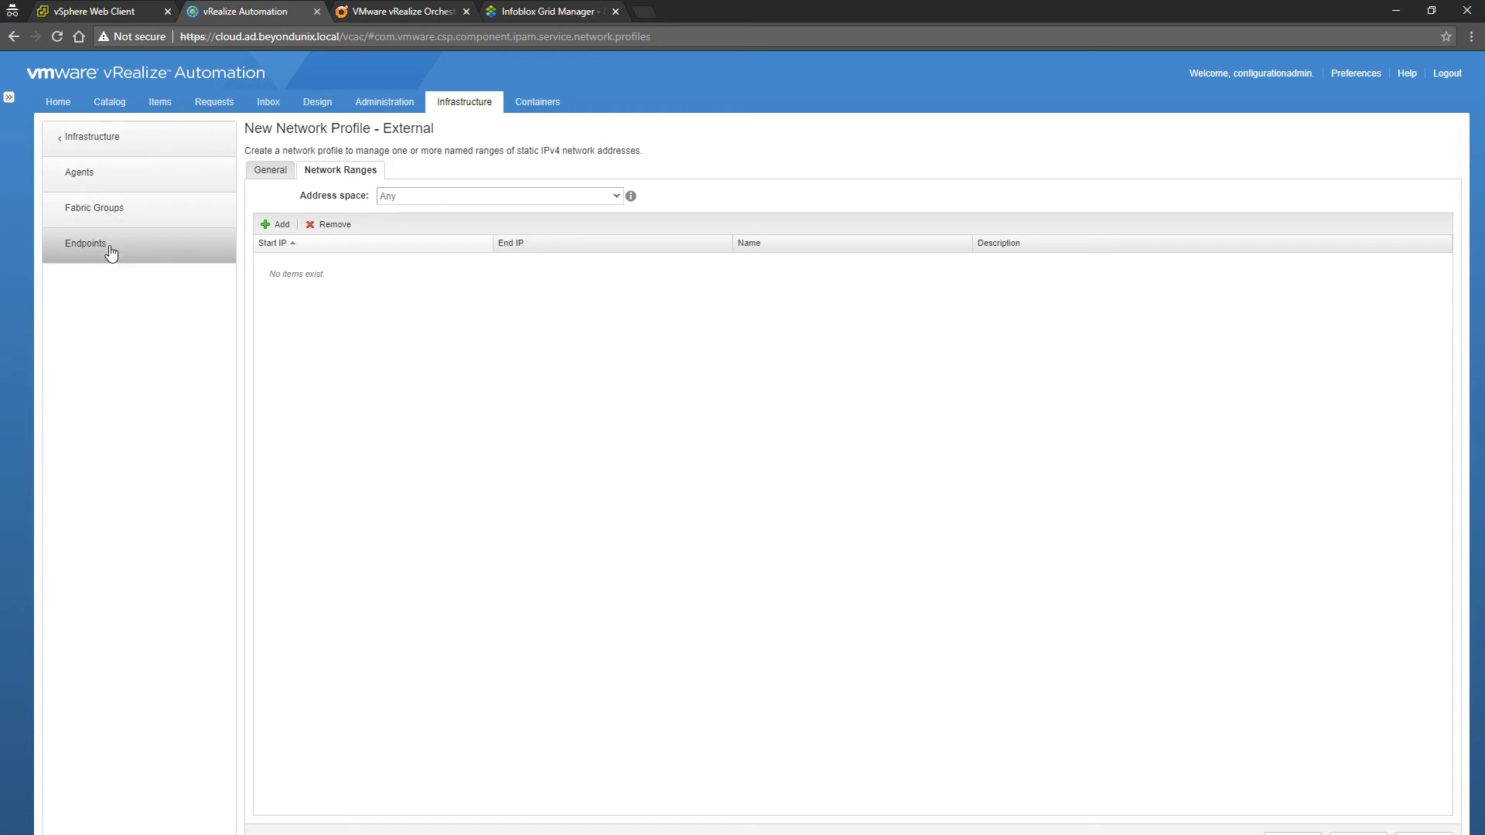
left_click(110, 249)
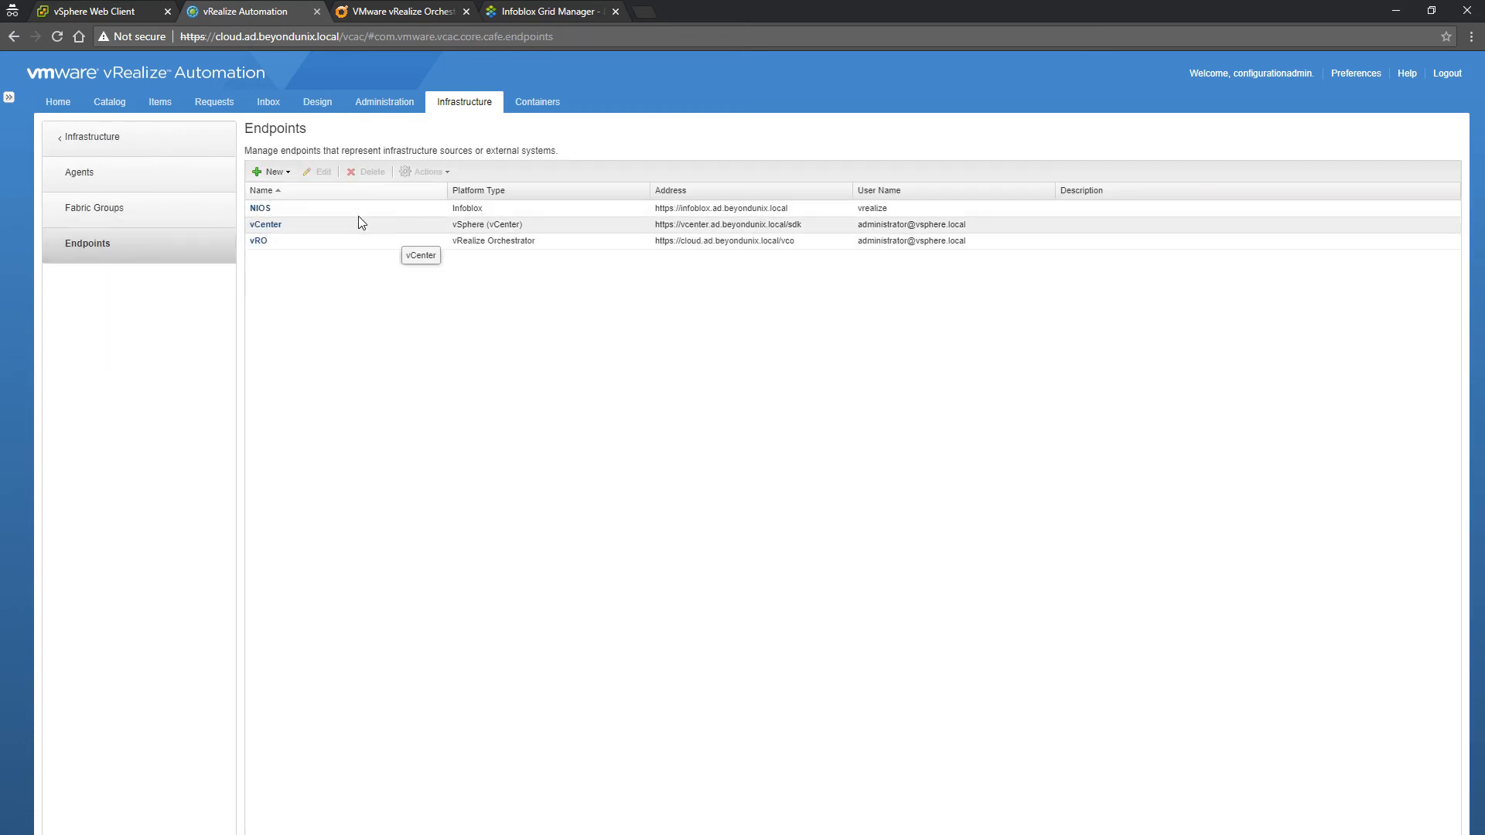
- Open the NIOS Infoblox endpoint's properties and review the hostname value
left_click(357, 215)
left_click(318, 172)
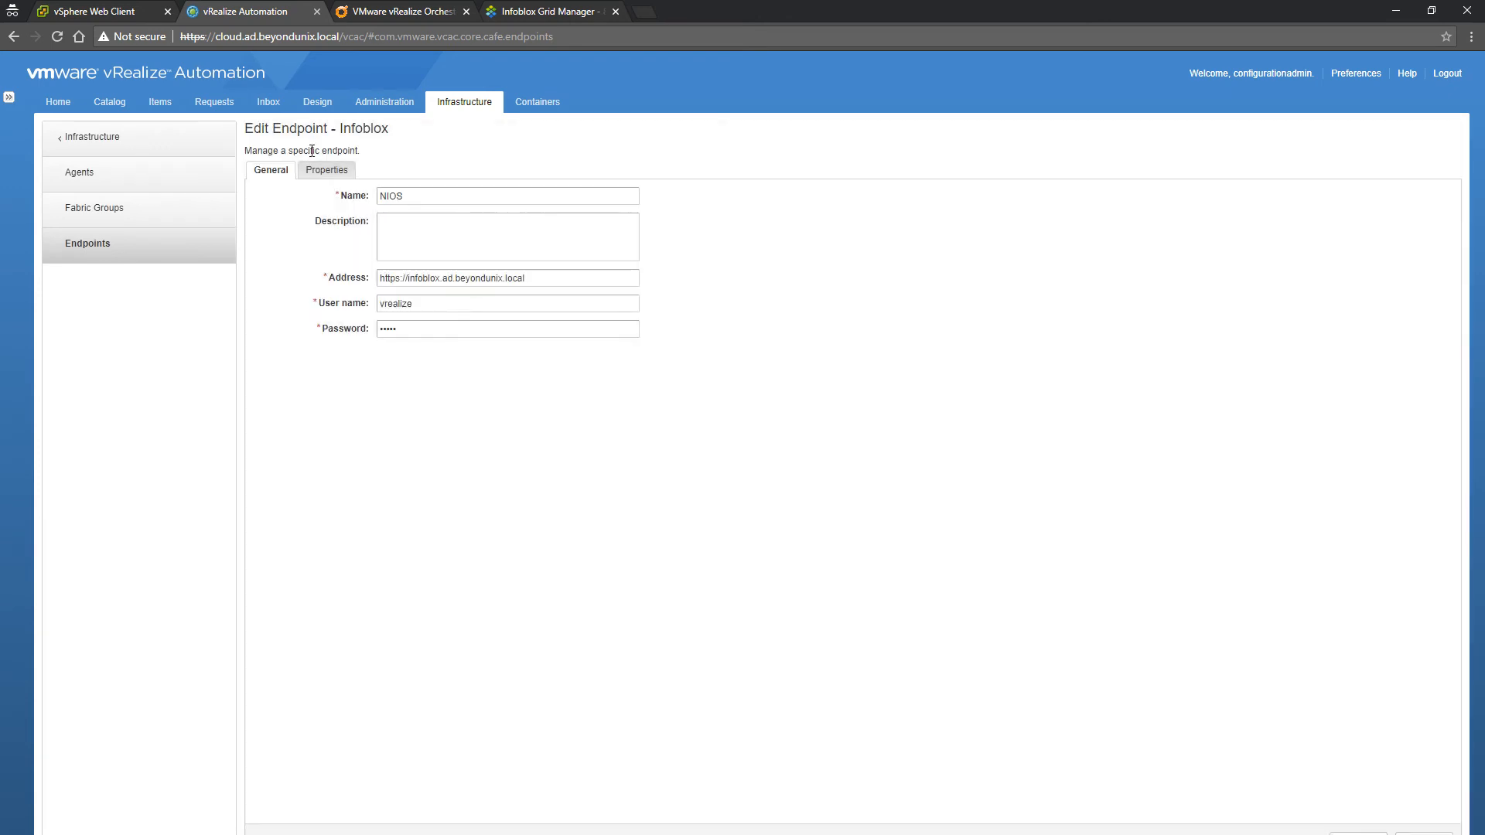
left_click(327, 170)
left_click(412, 256)
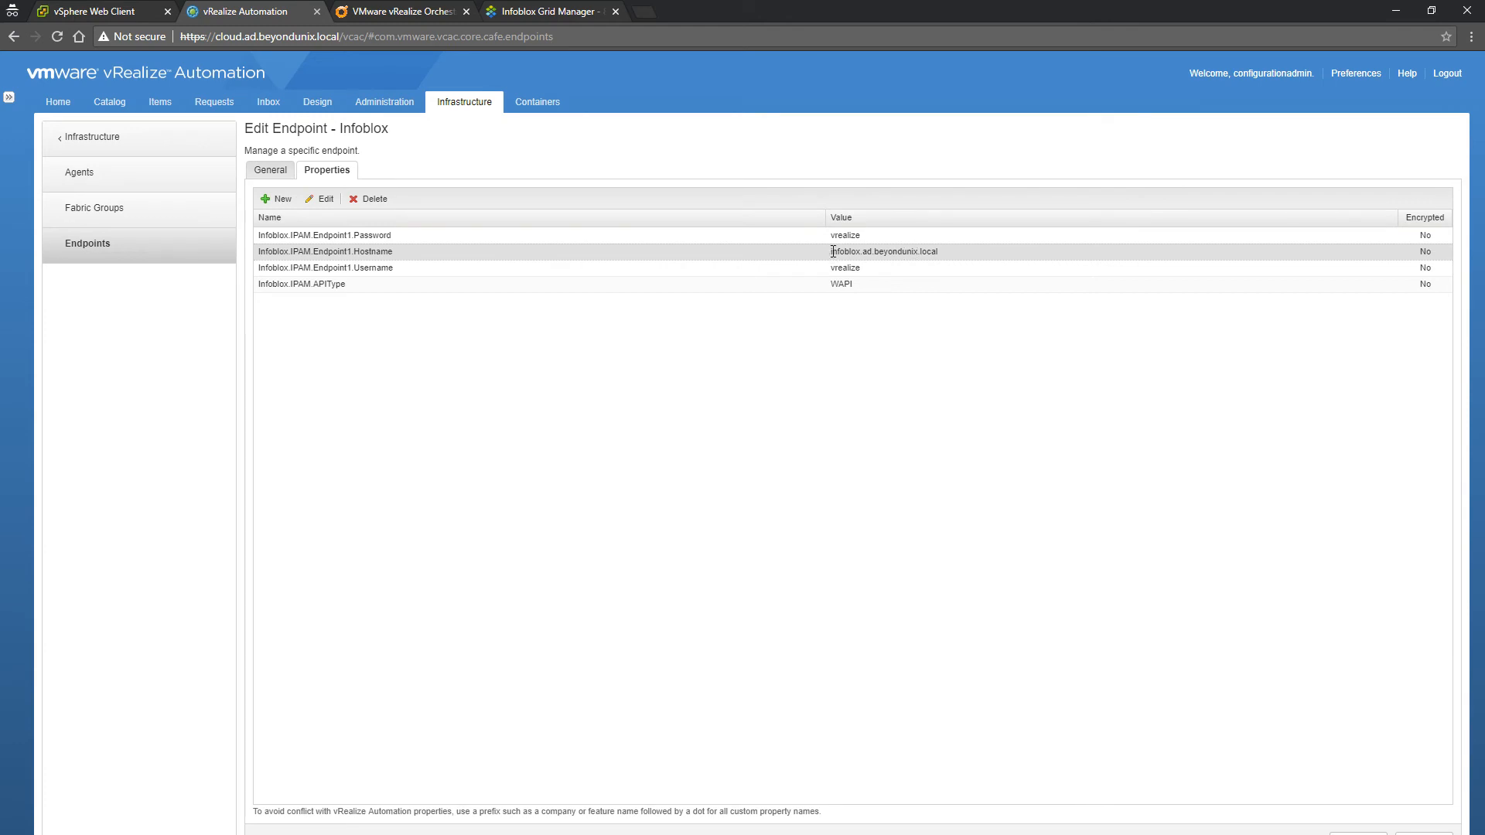
left_click_drag(832, 252, 968, 254)
left_click(927, 252)
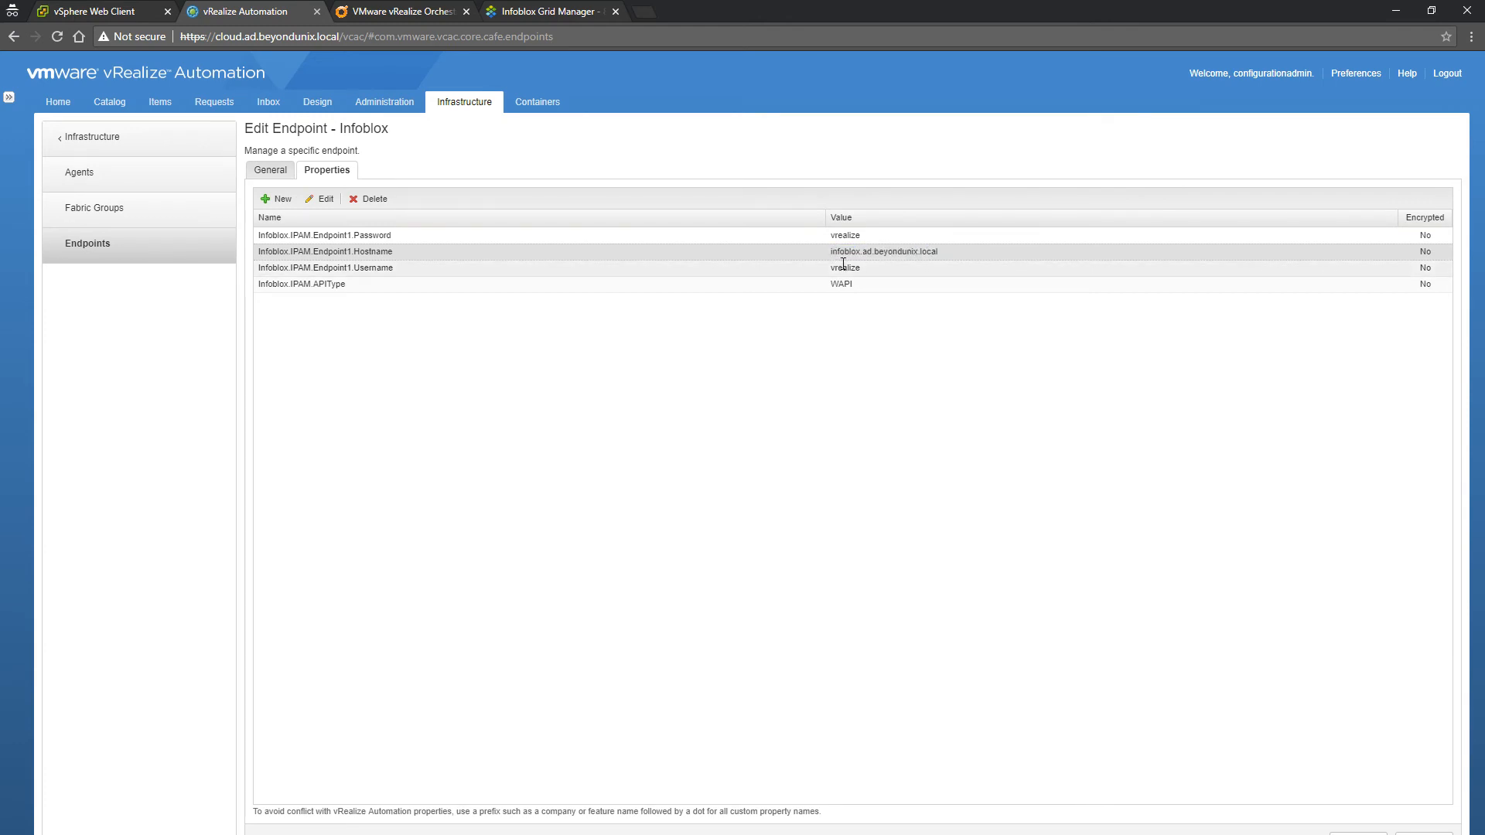
left_click(120, 146)
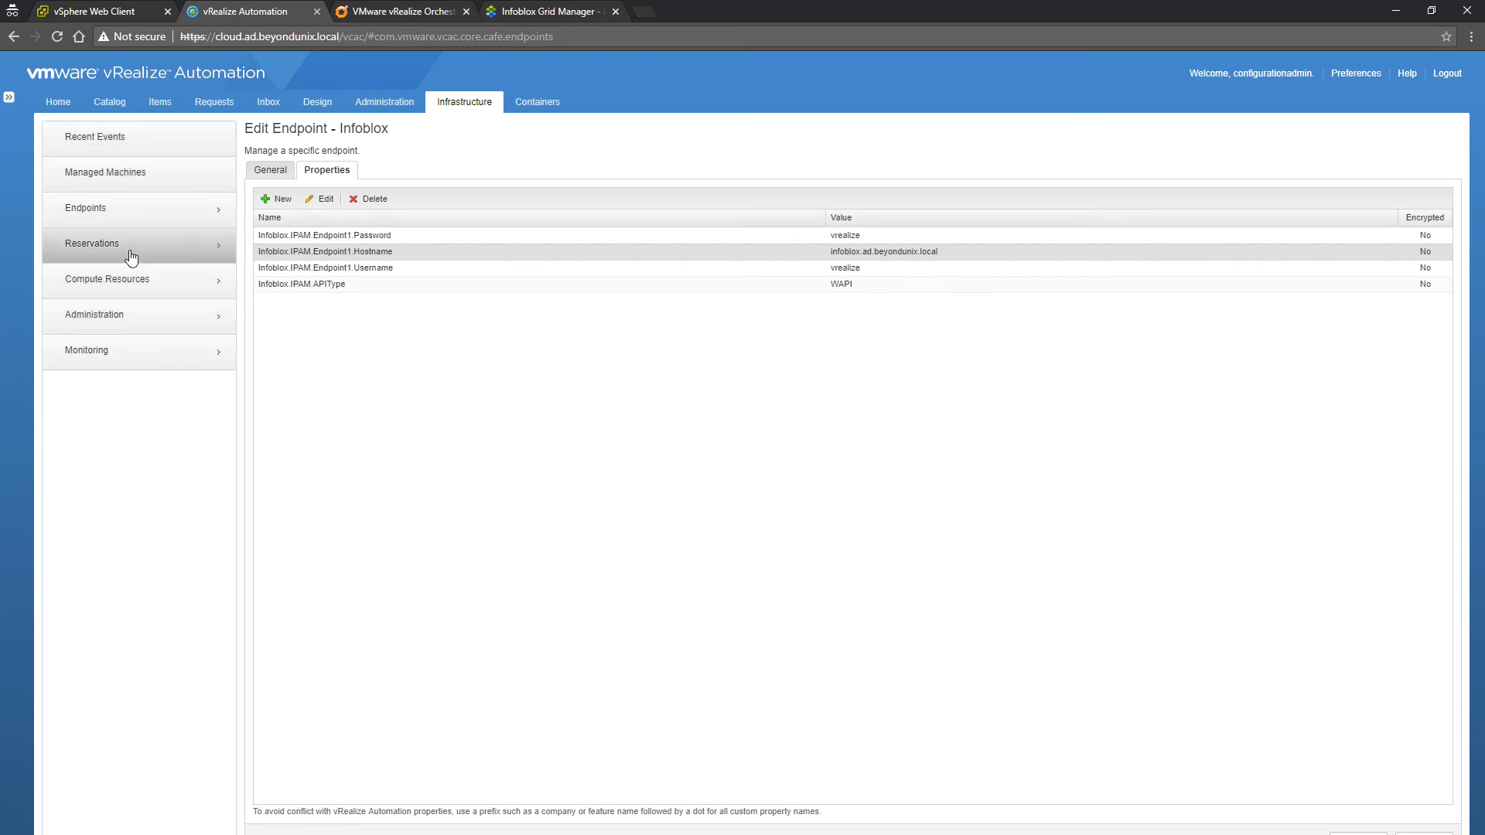
- Switch to Infoblox Grid Manager and open the Administrators permissions page
left_click(554, 12)
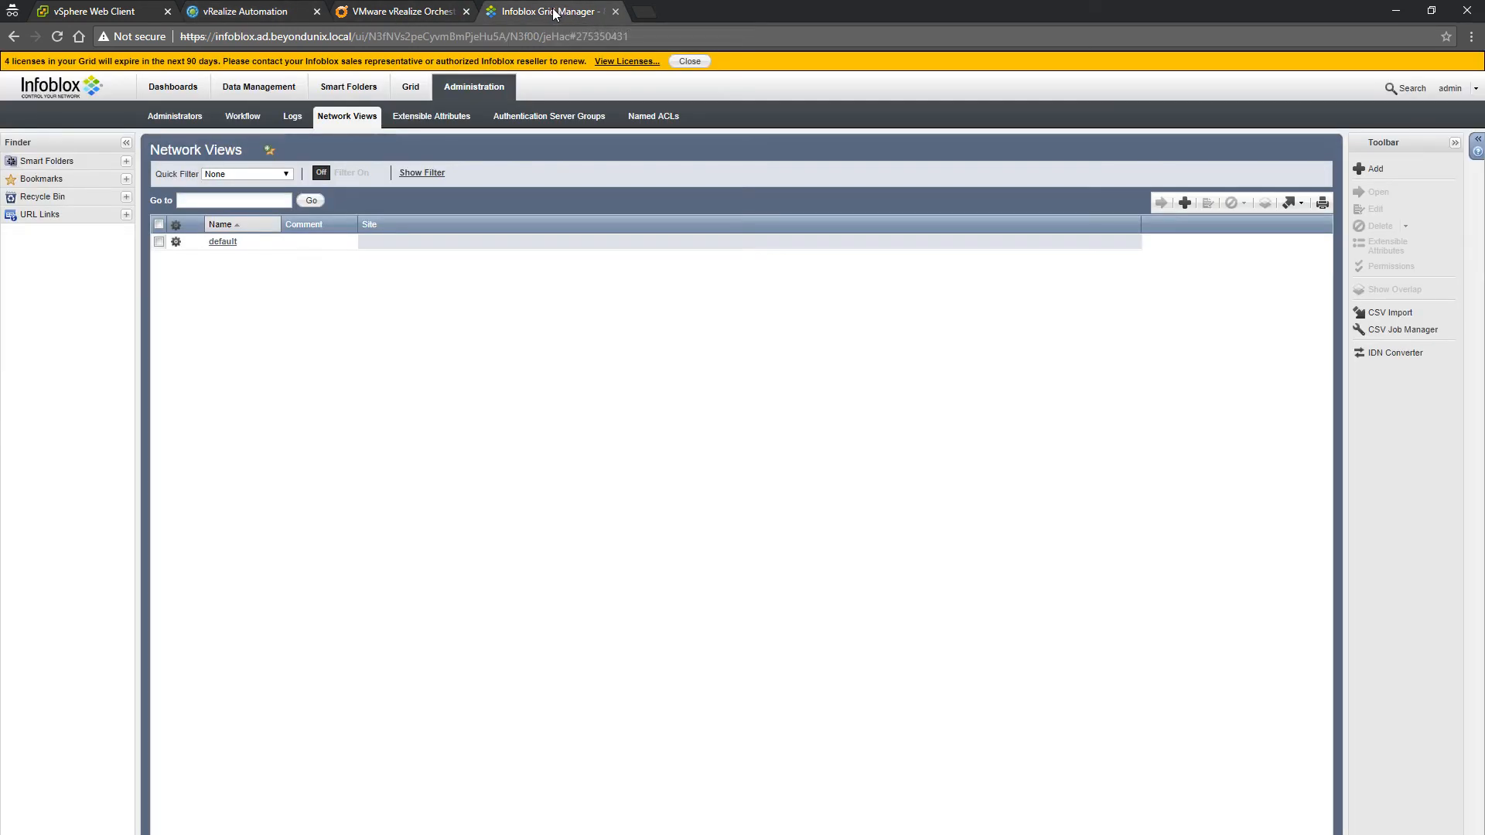
left_click(486, 90)
left_click(192, 117)
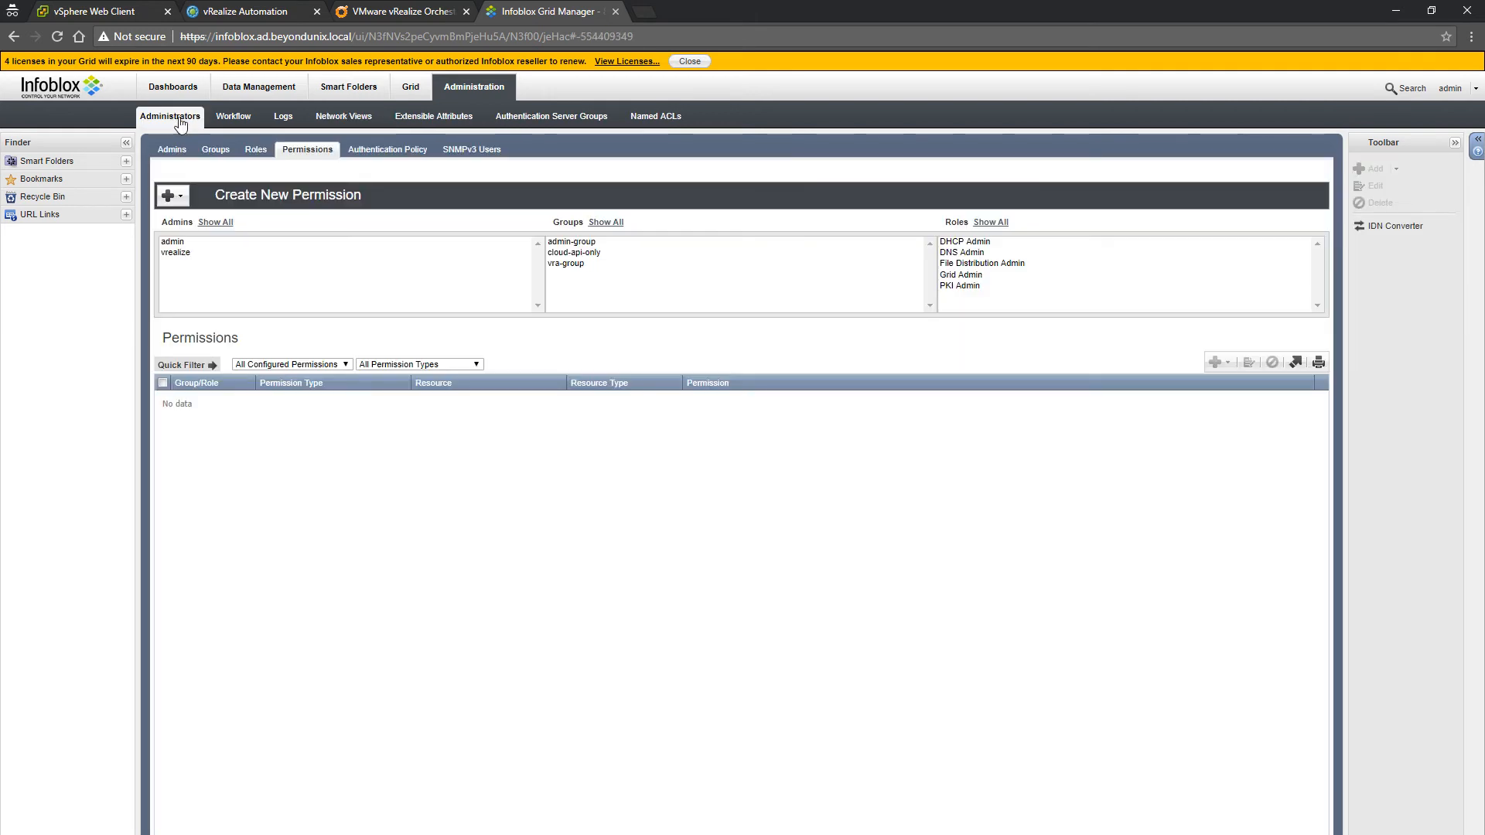
- Review the vra-group permissions and the group and admin assignments for the vrealize account
left_click(186, 255)
left_click(592, 243)
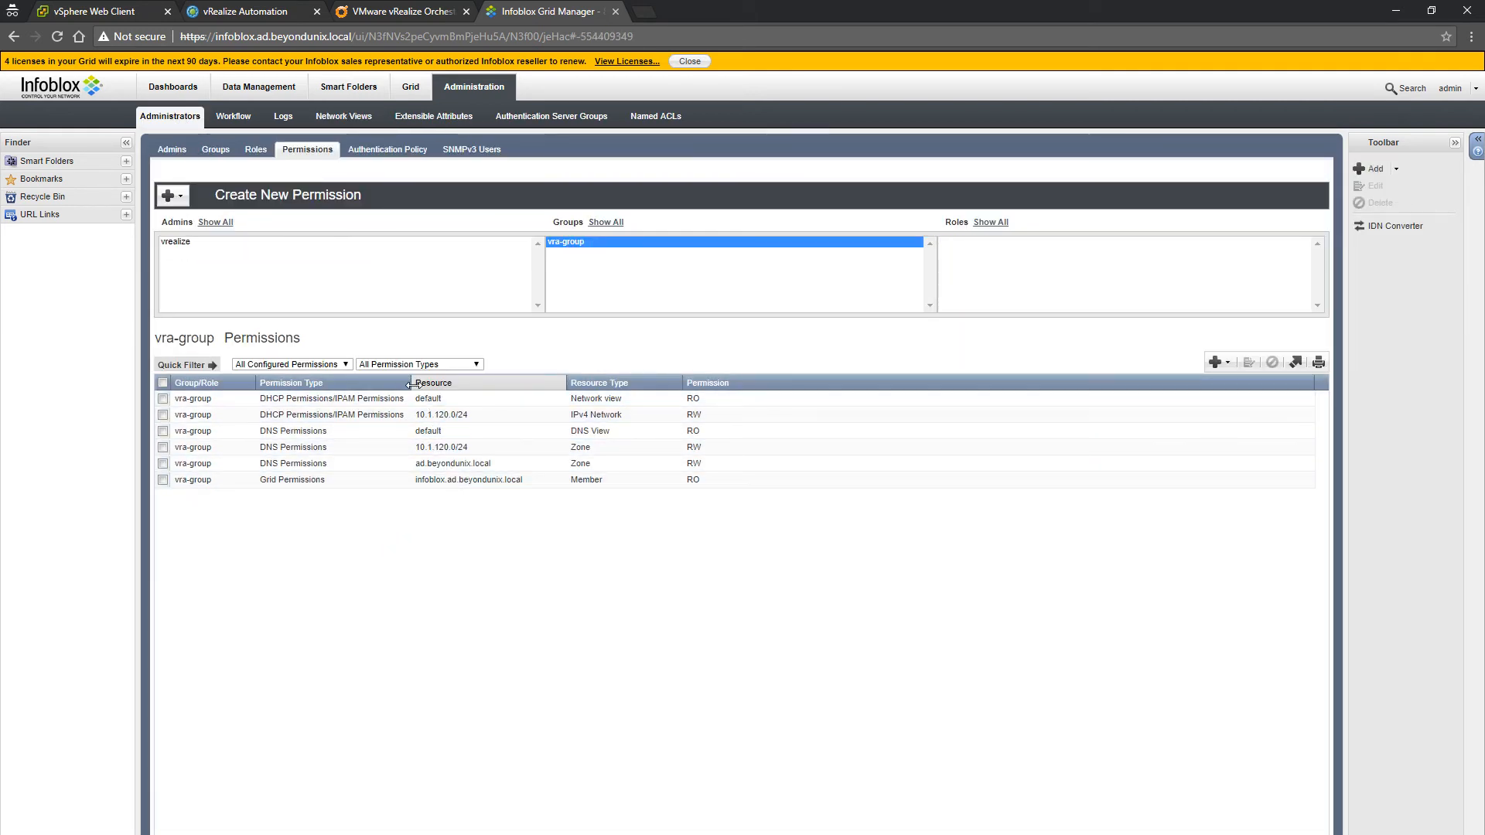
left_click_drag(411, 383, 480, 385)
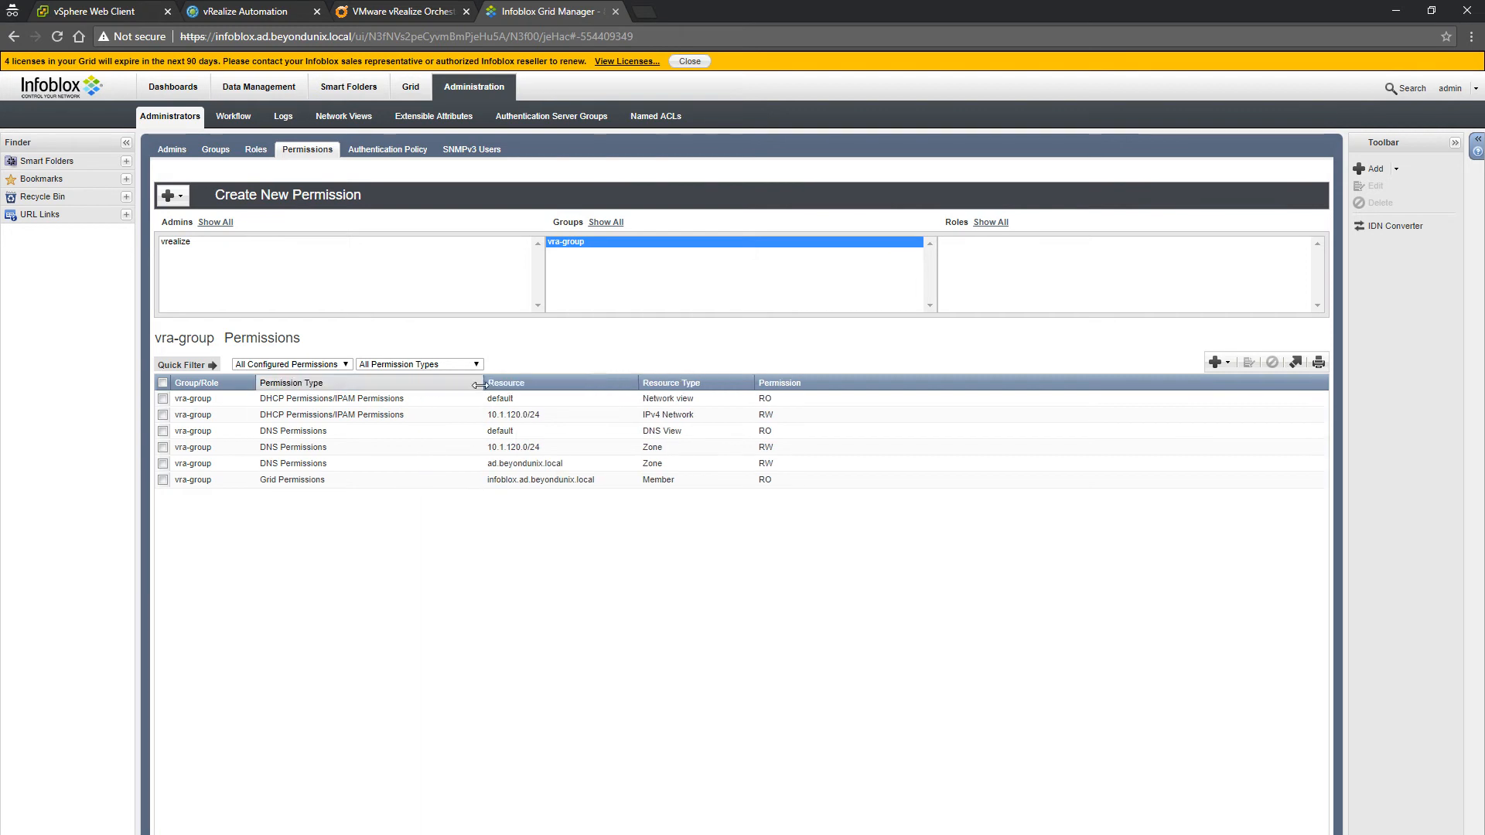
left_click(215, 150)
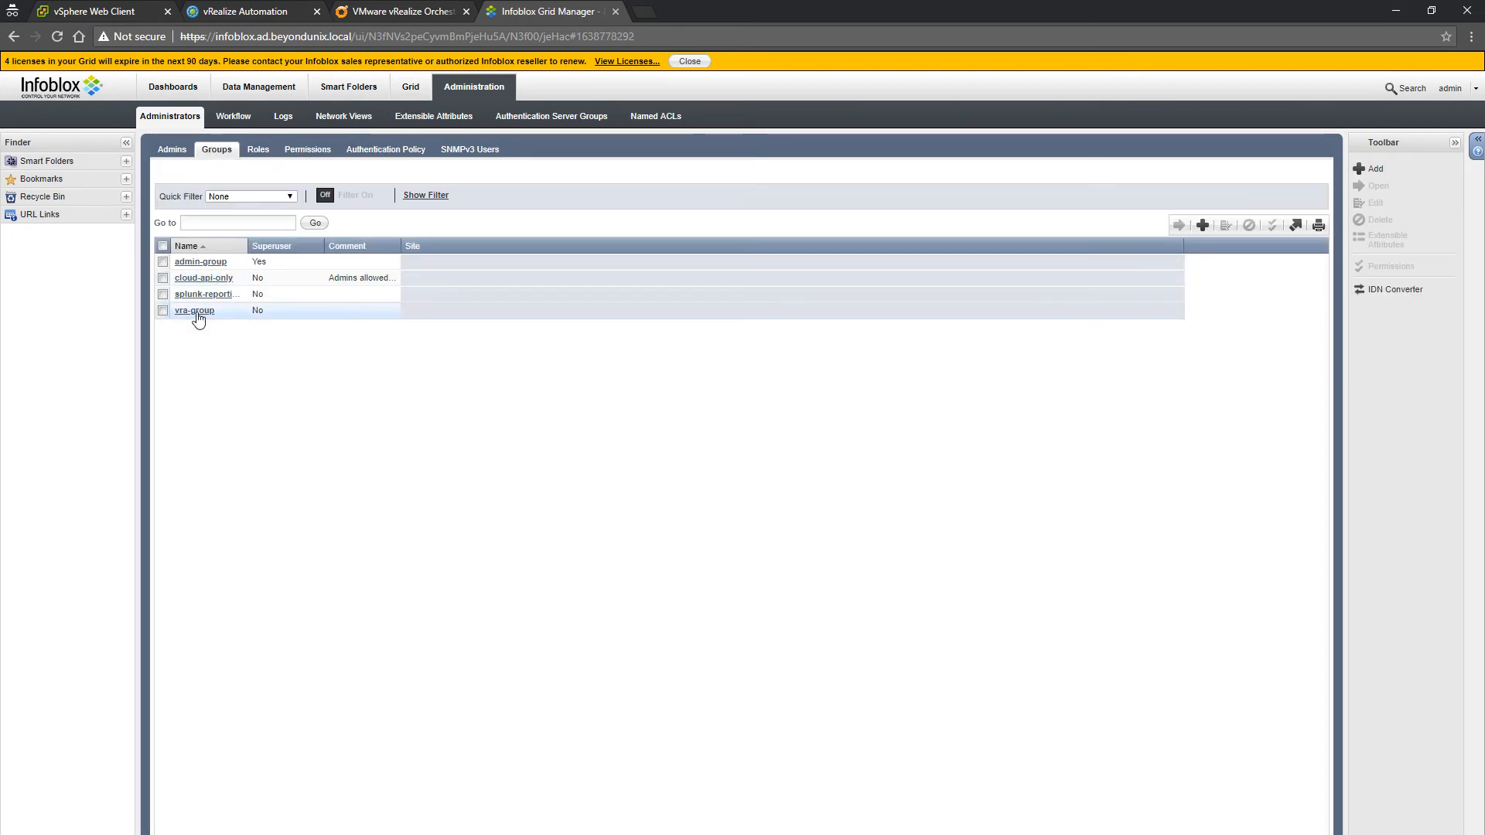
left_click(173, 150)
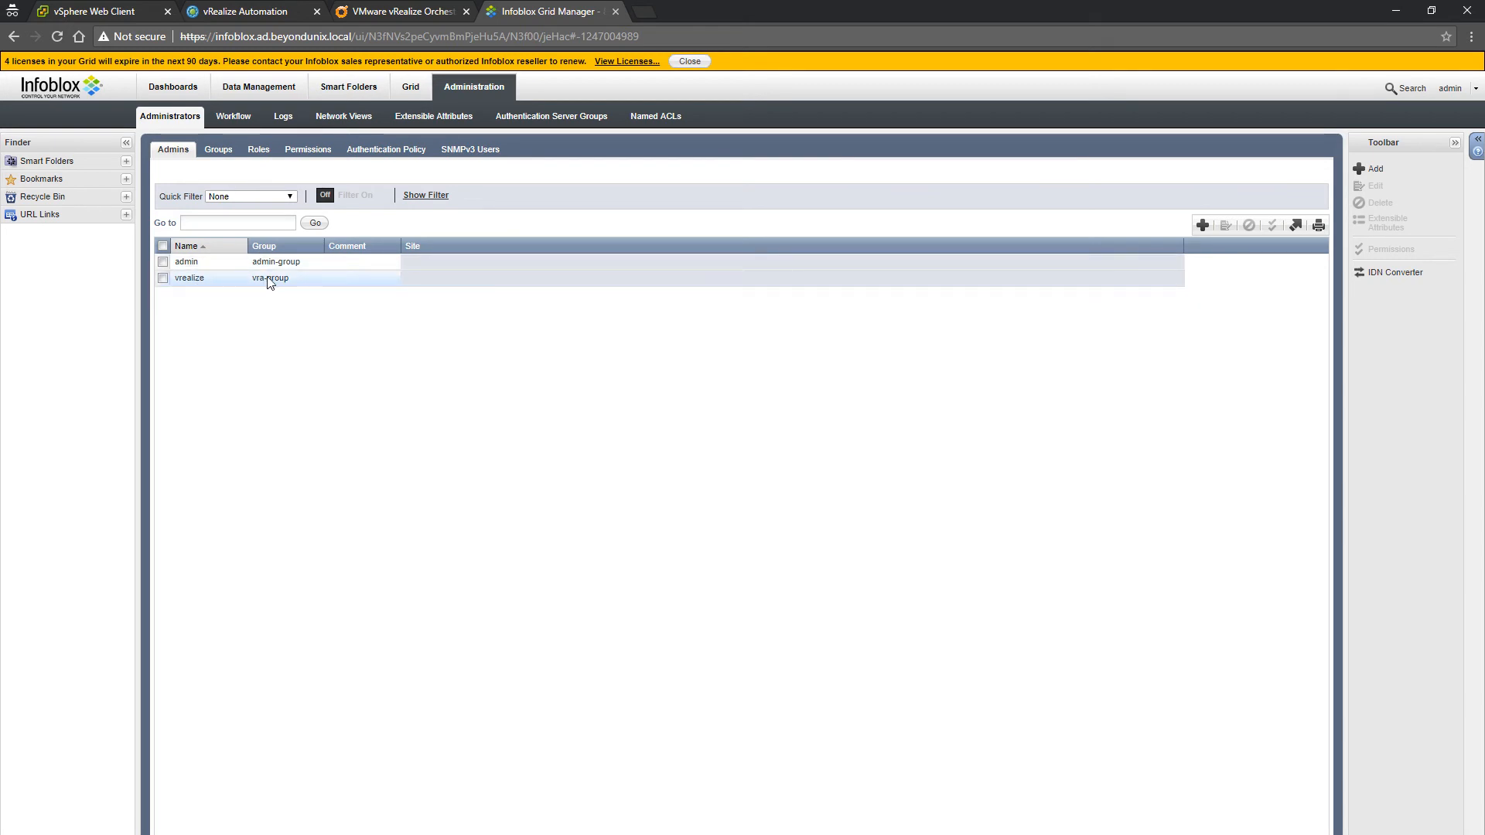
left_click(217, 152)
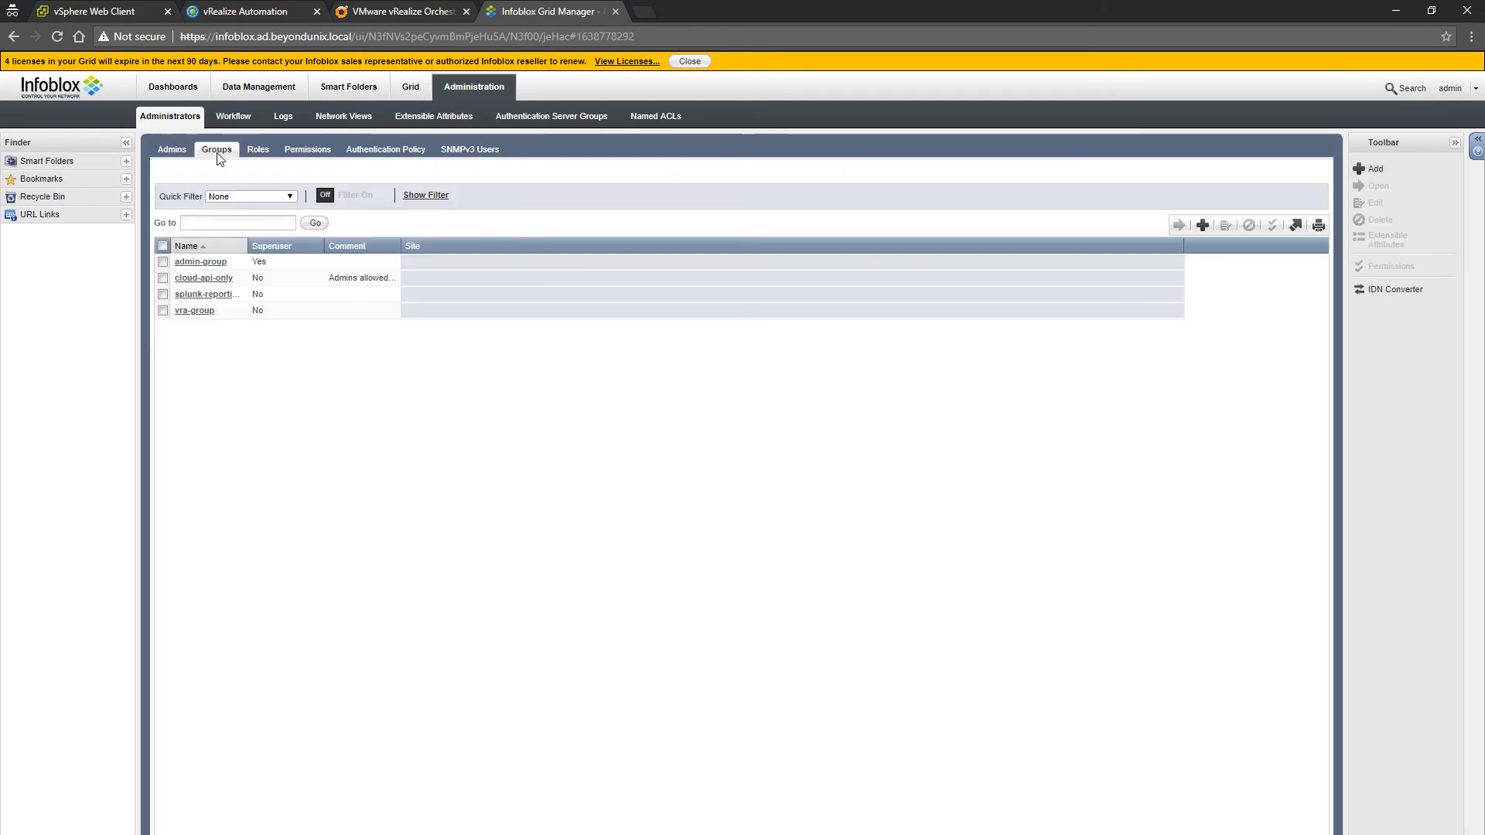
left_click(195, 311)
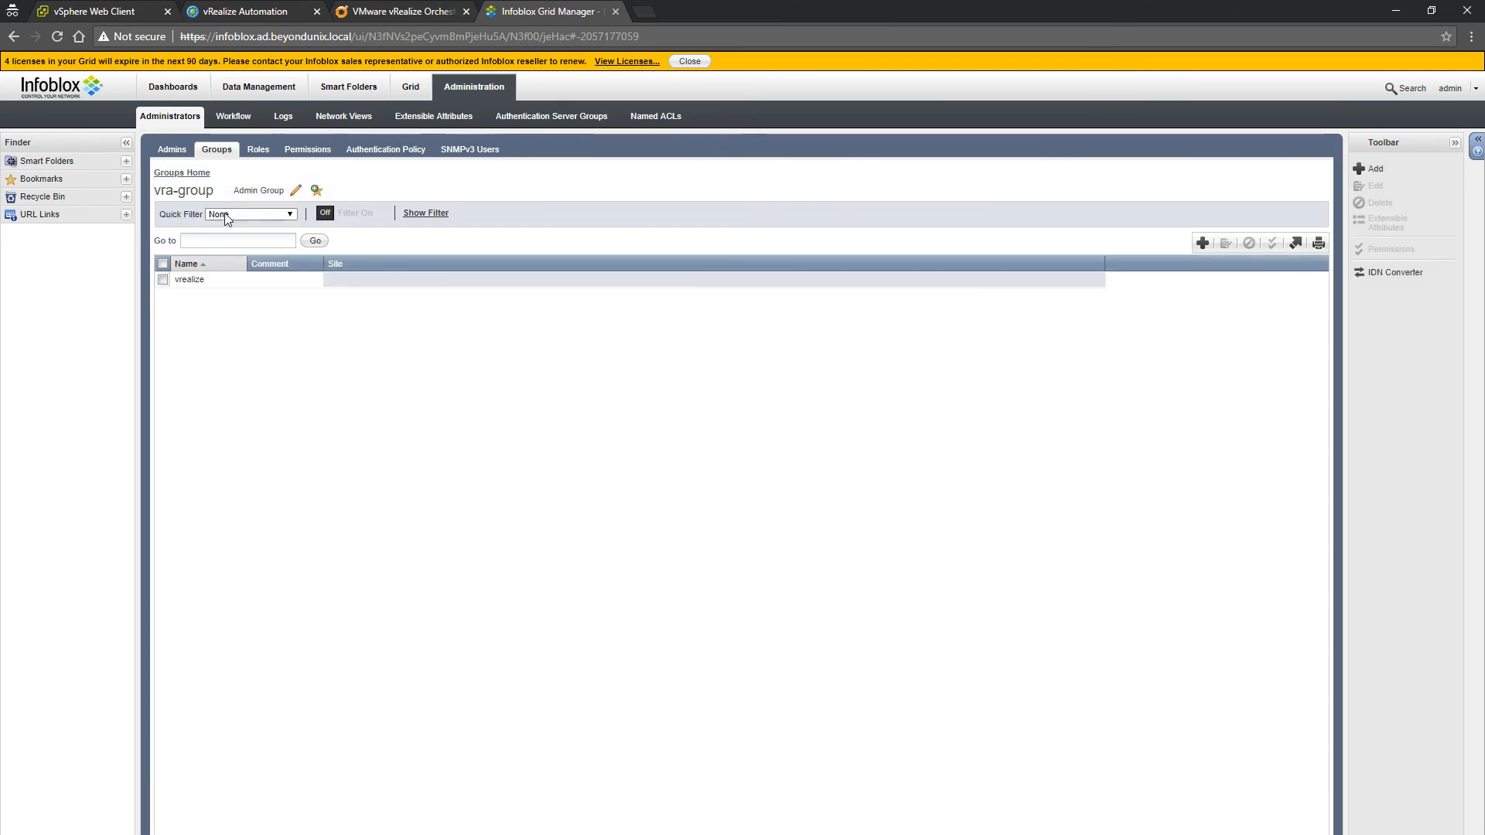
- Open the vra-group settings to inspect its roles and allowed interfaces, then cancel
left_click(294, 190)
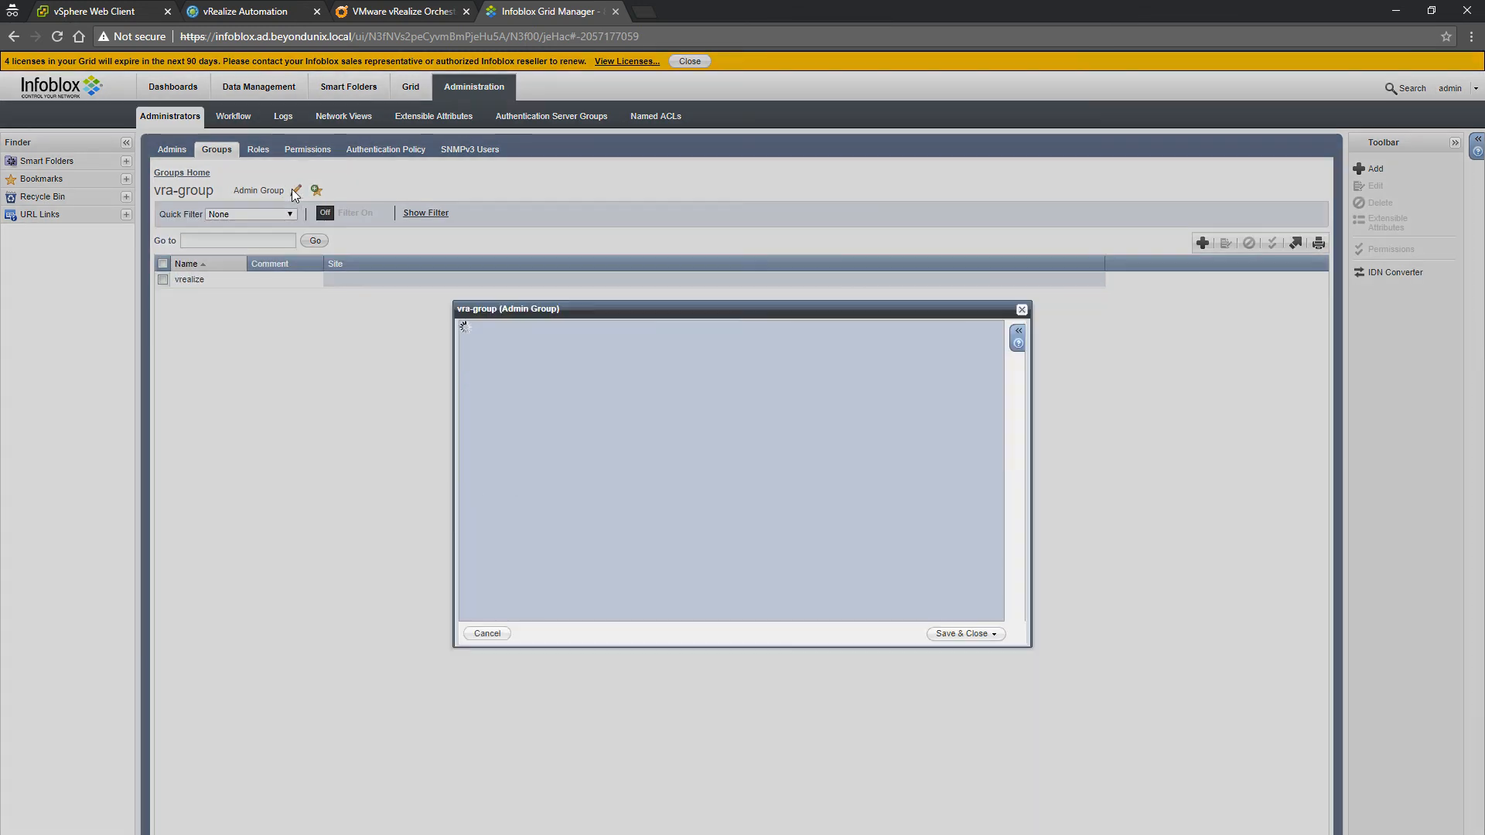
scroll(687, 518, "down", 1)
scroll(687, 518, "down", 1)
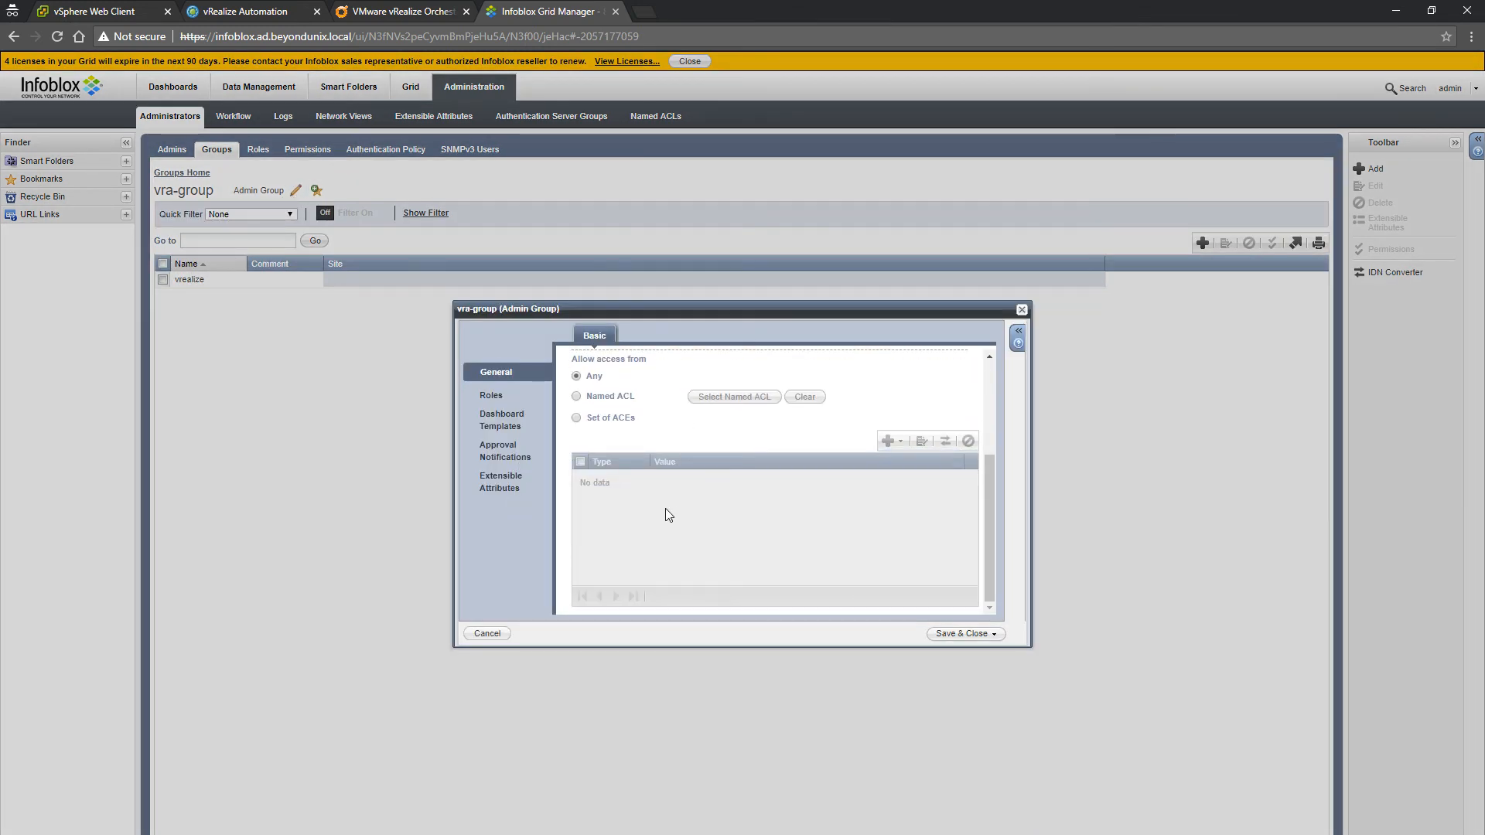
left_click(495, 397)
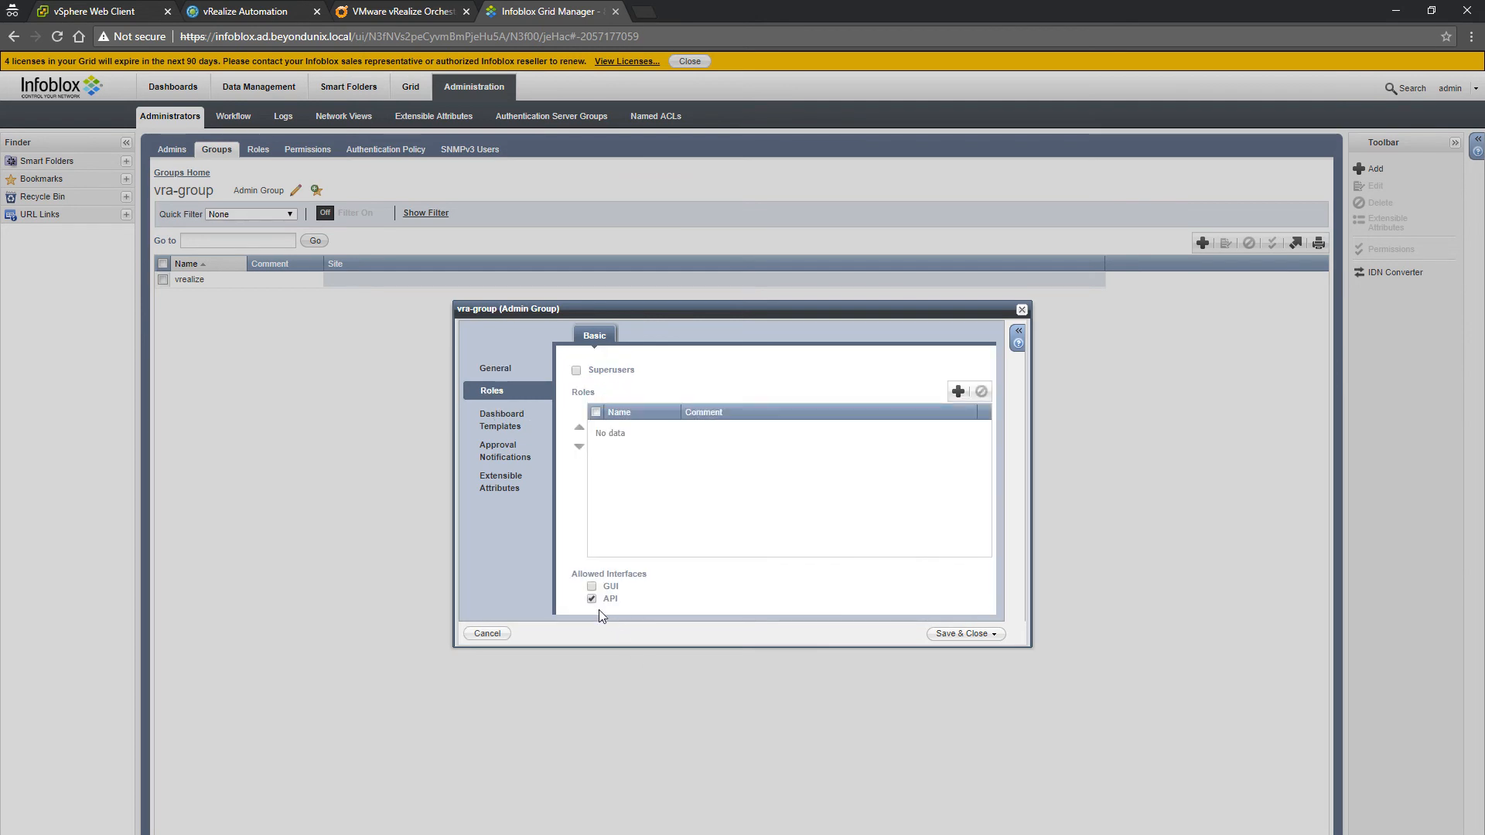
left_click(487, 634)
- Go through each permission entry assigned to the vra-group for the vrealize admin
left_click(295, 150)
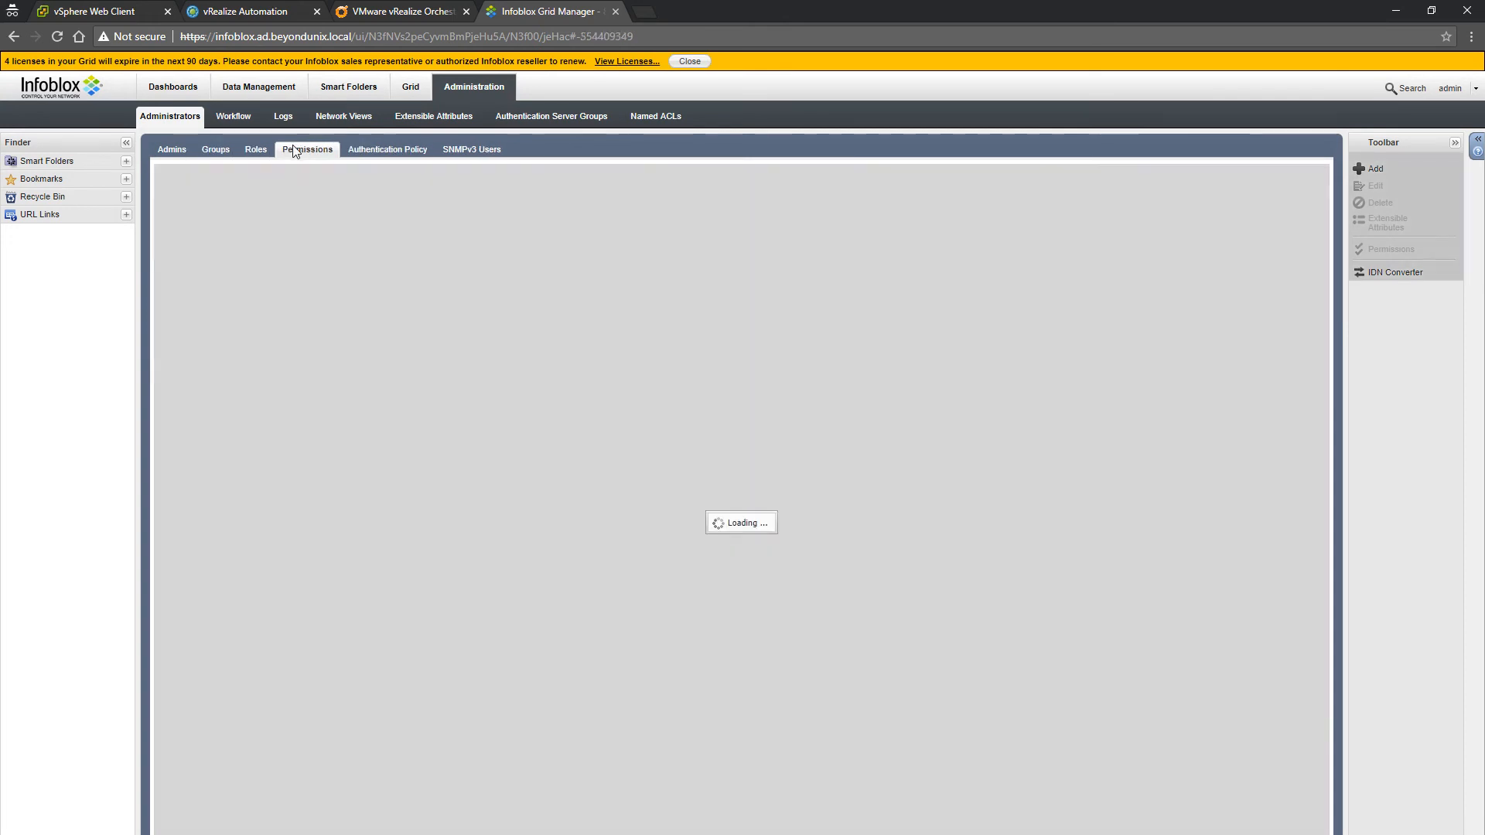
left_click(194, 254)
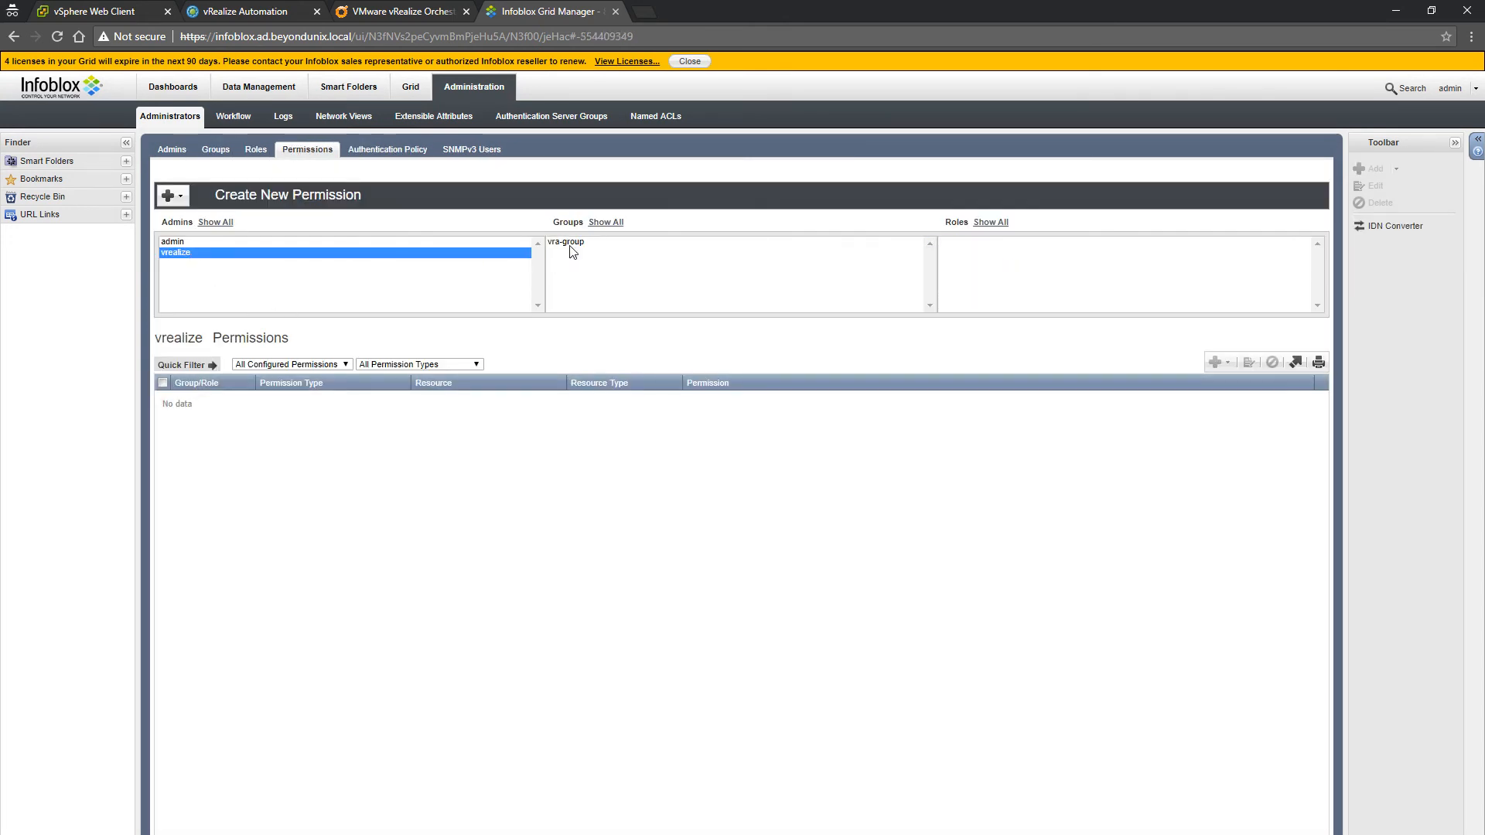
left_click(570, 246)
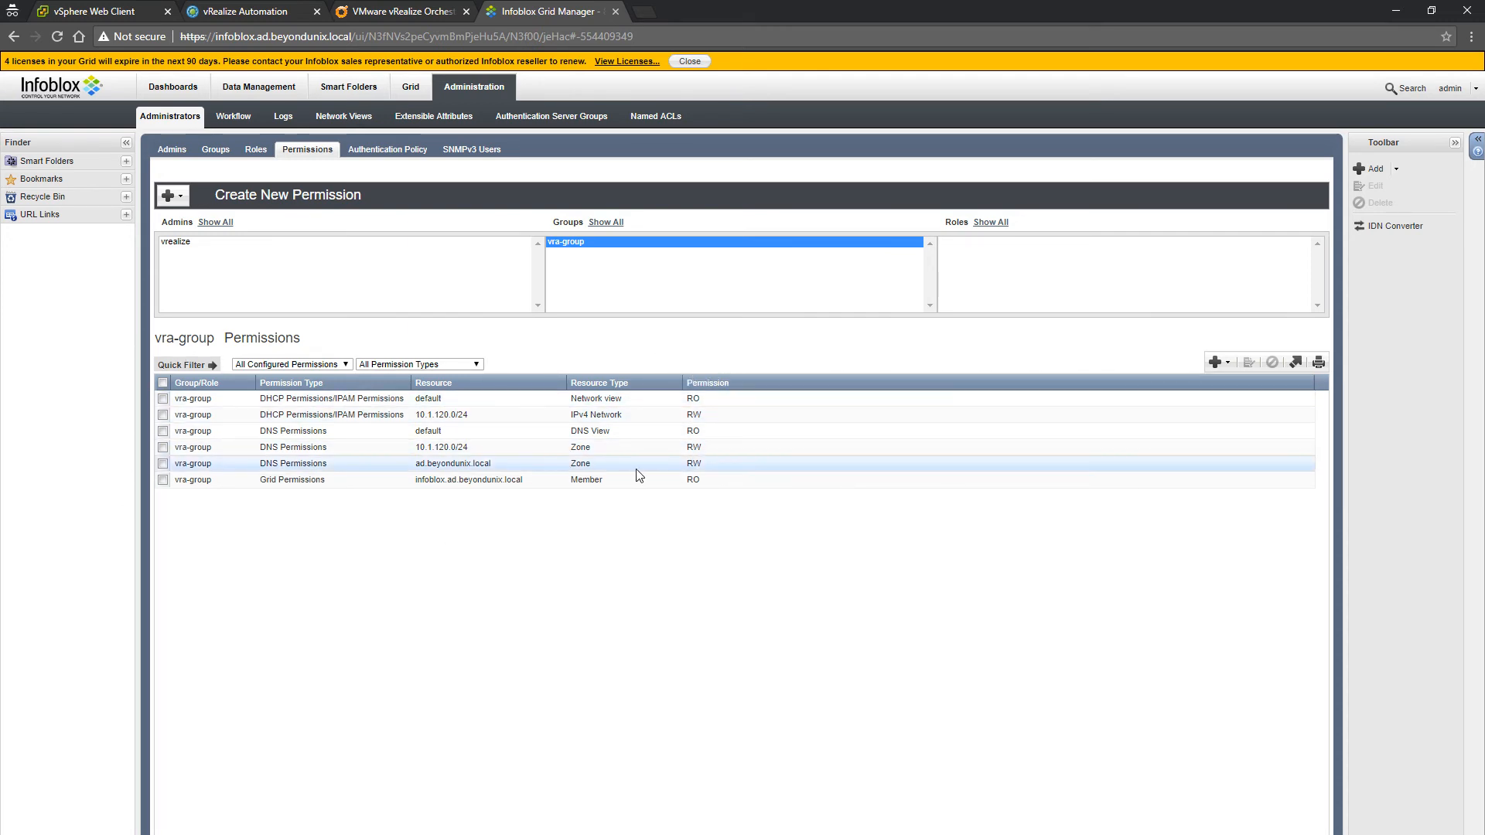
left_click(394, 400)
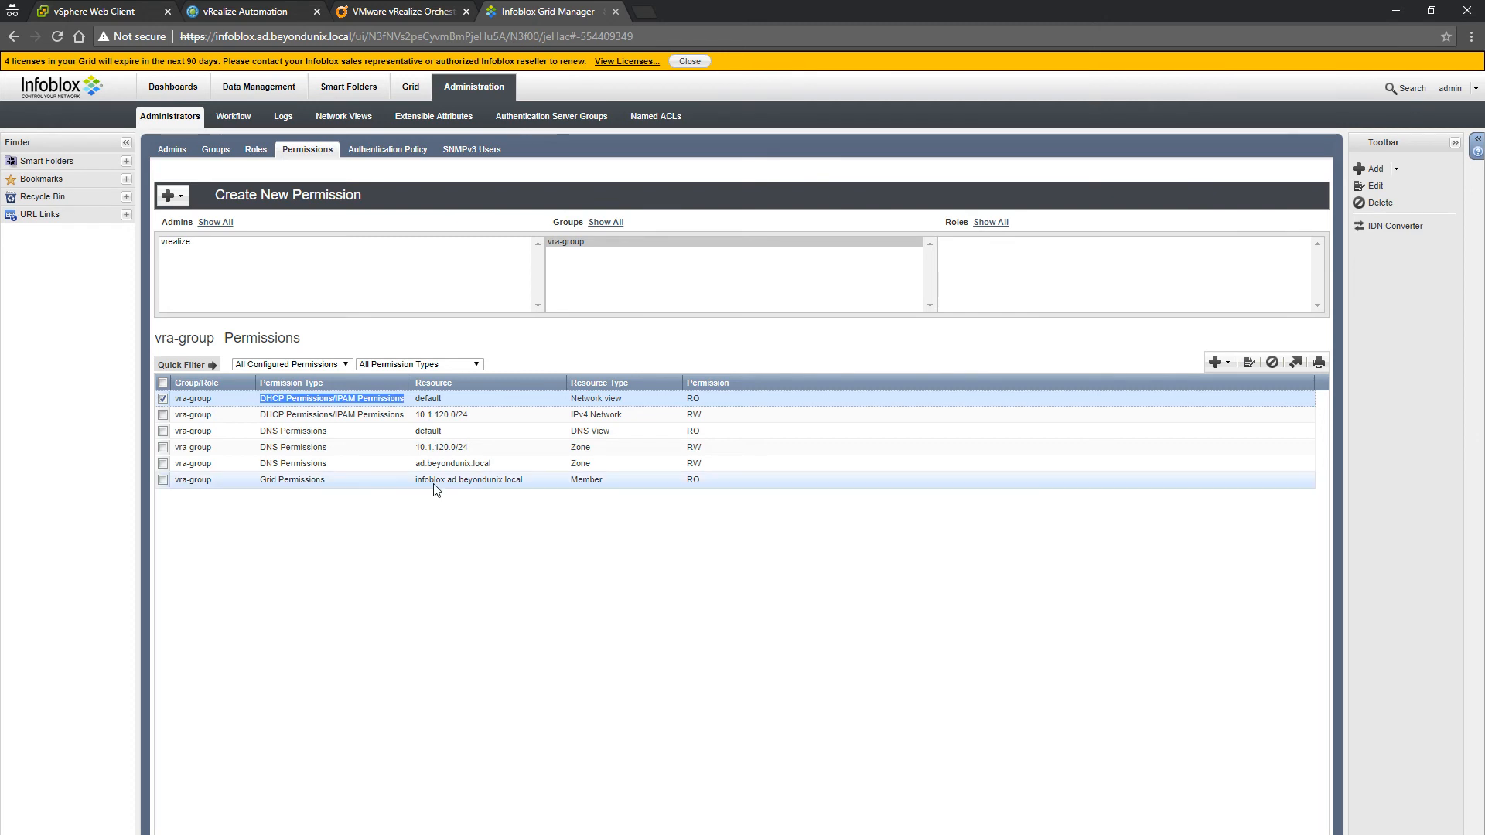
left_click(433, 416)
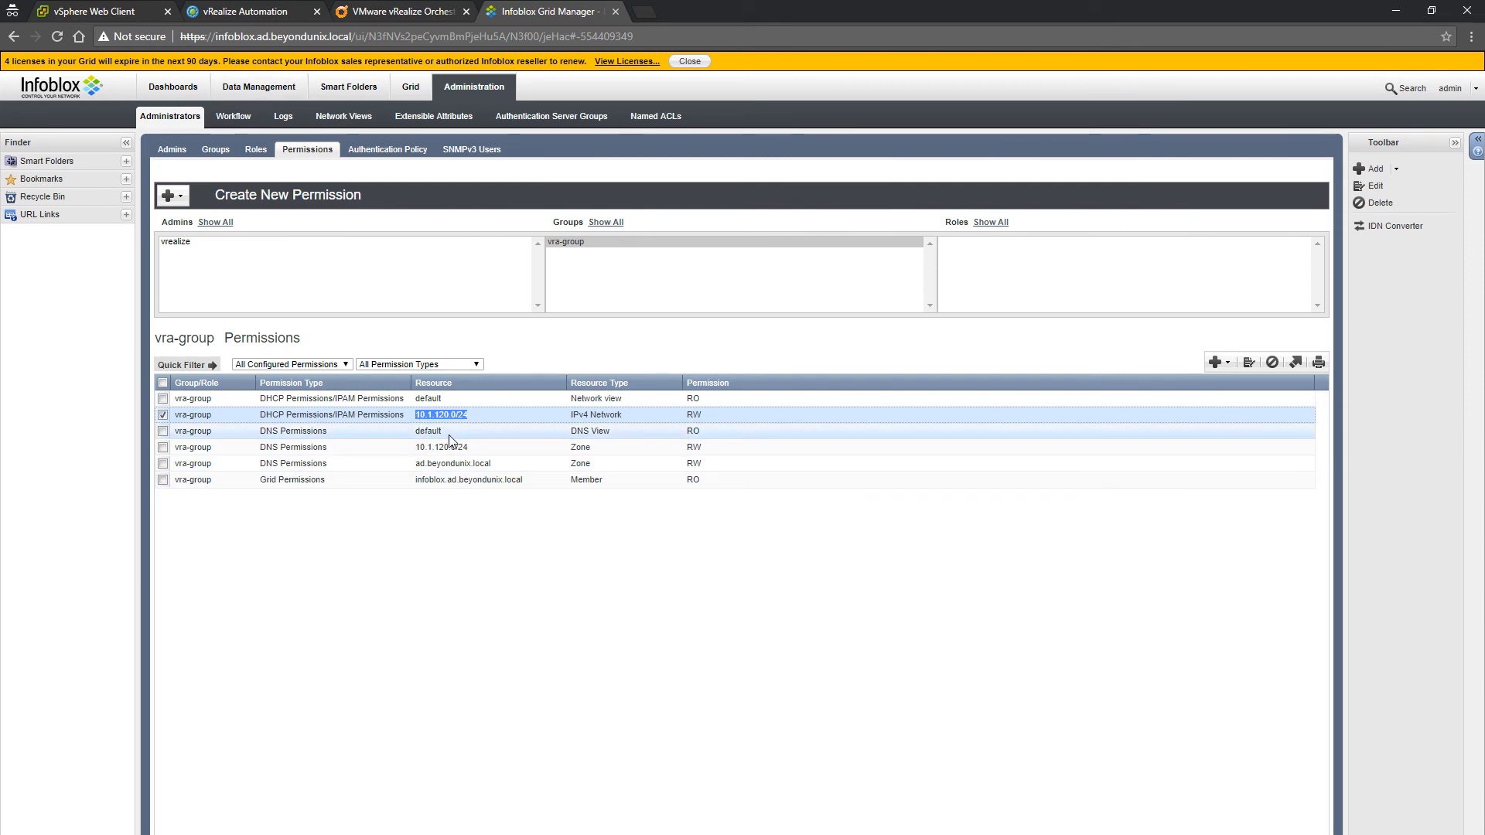
left_click(449, 434)
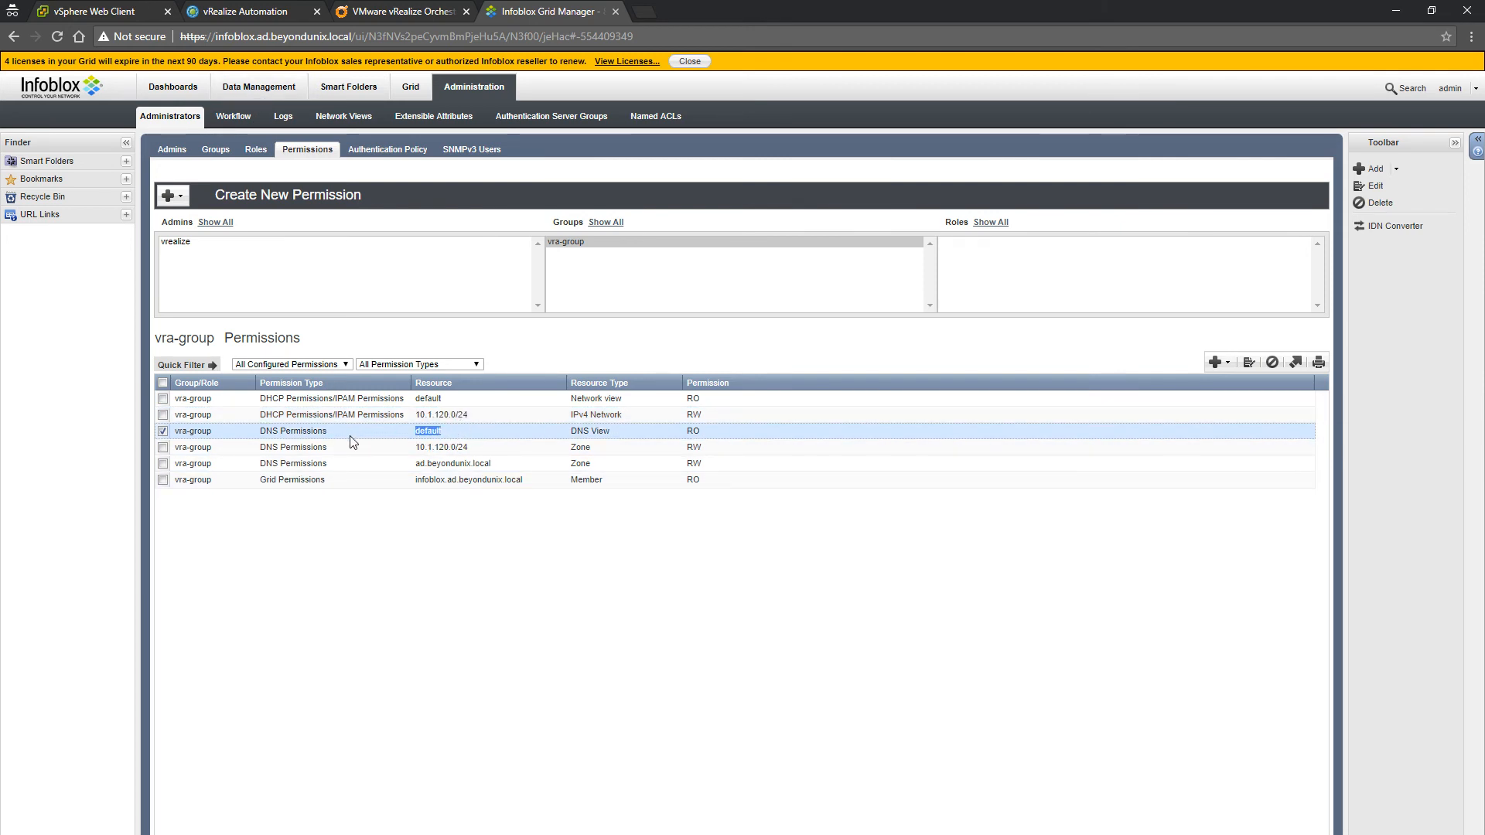
left_click(334, 404)
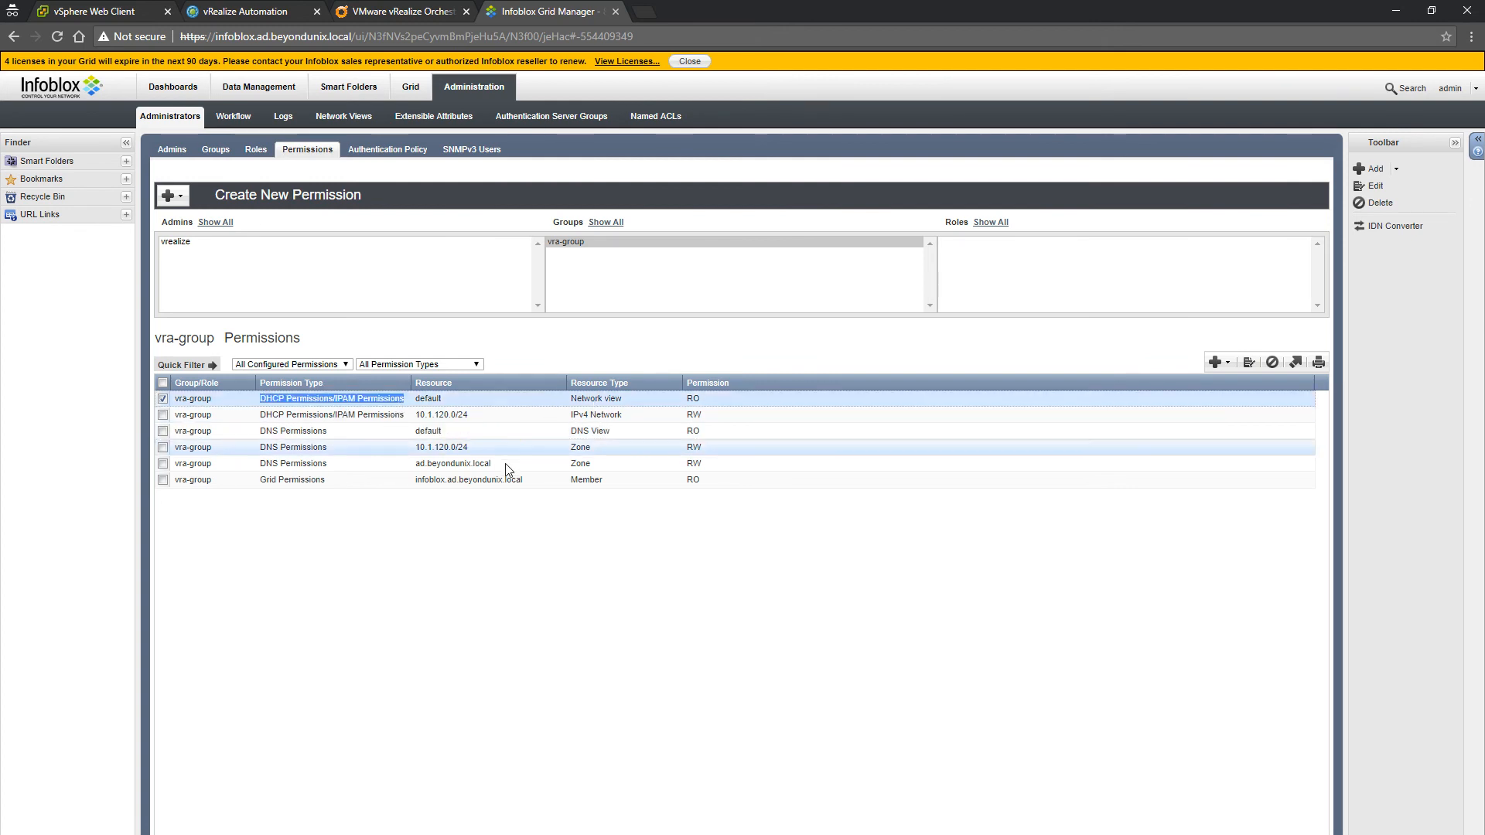
left_click(467, 482)
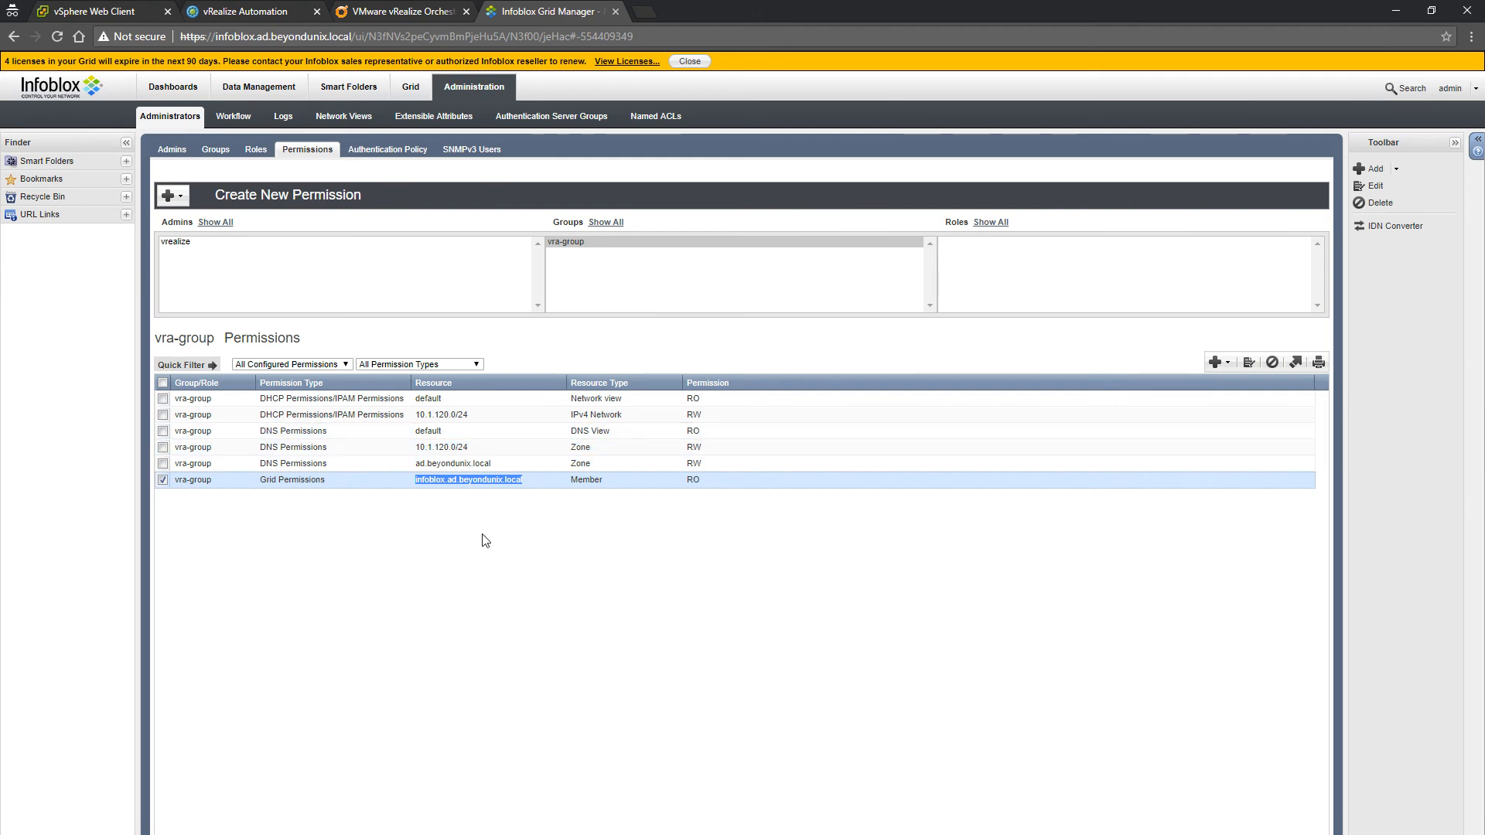
- Switch to vRealize Automation and start a new External network profile named Ext-NIOS using the NIOS IPAM endpoint
left_click(238, 14)
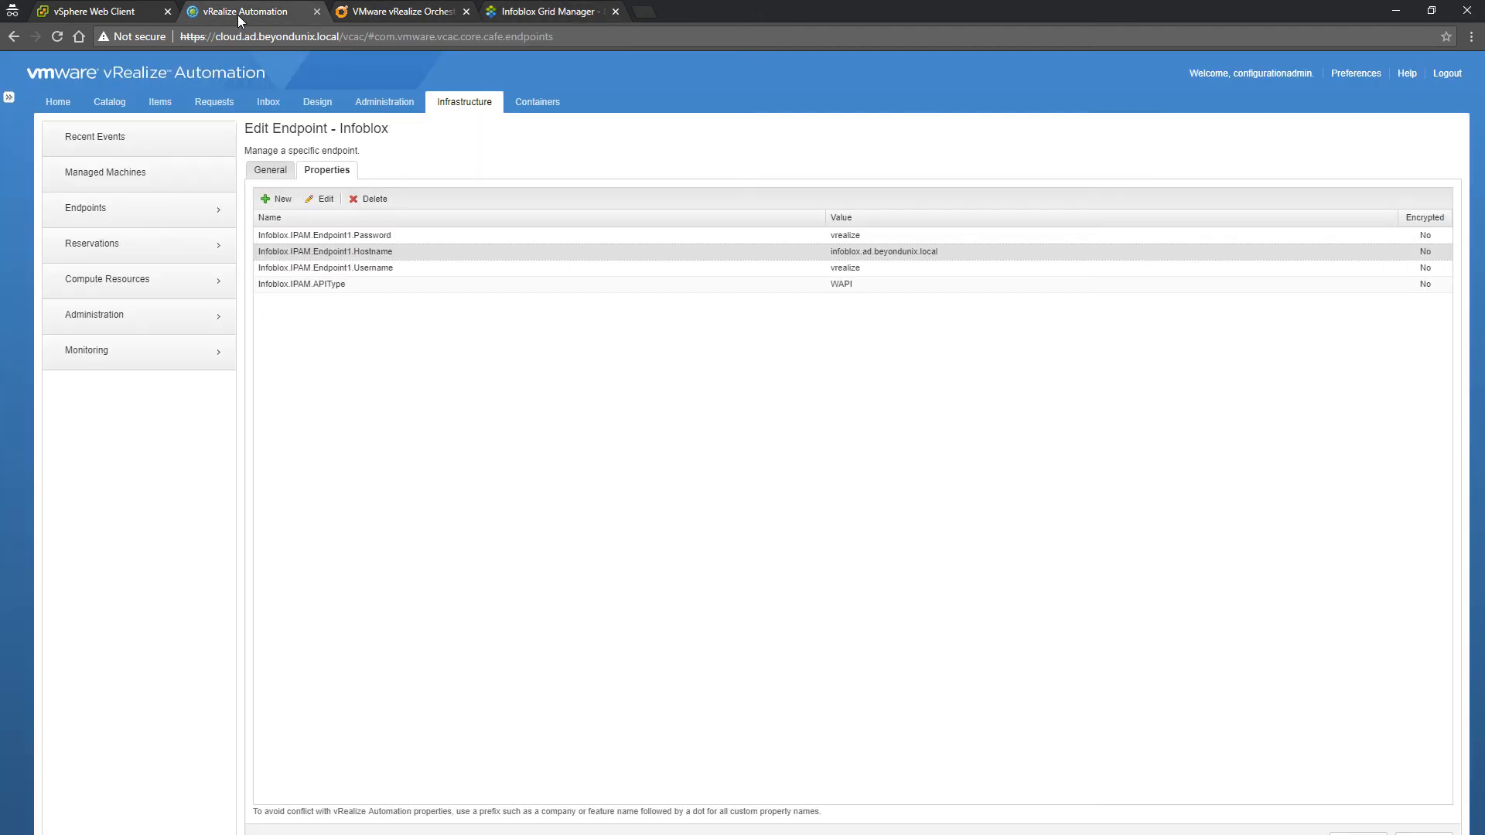
left_click(447, 110)
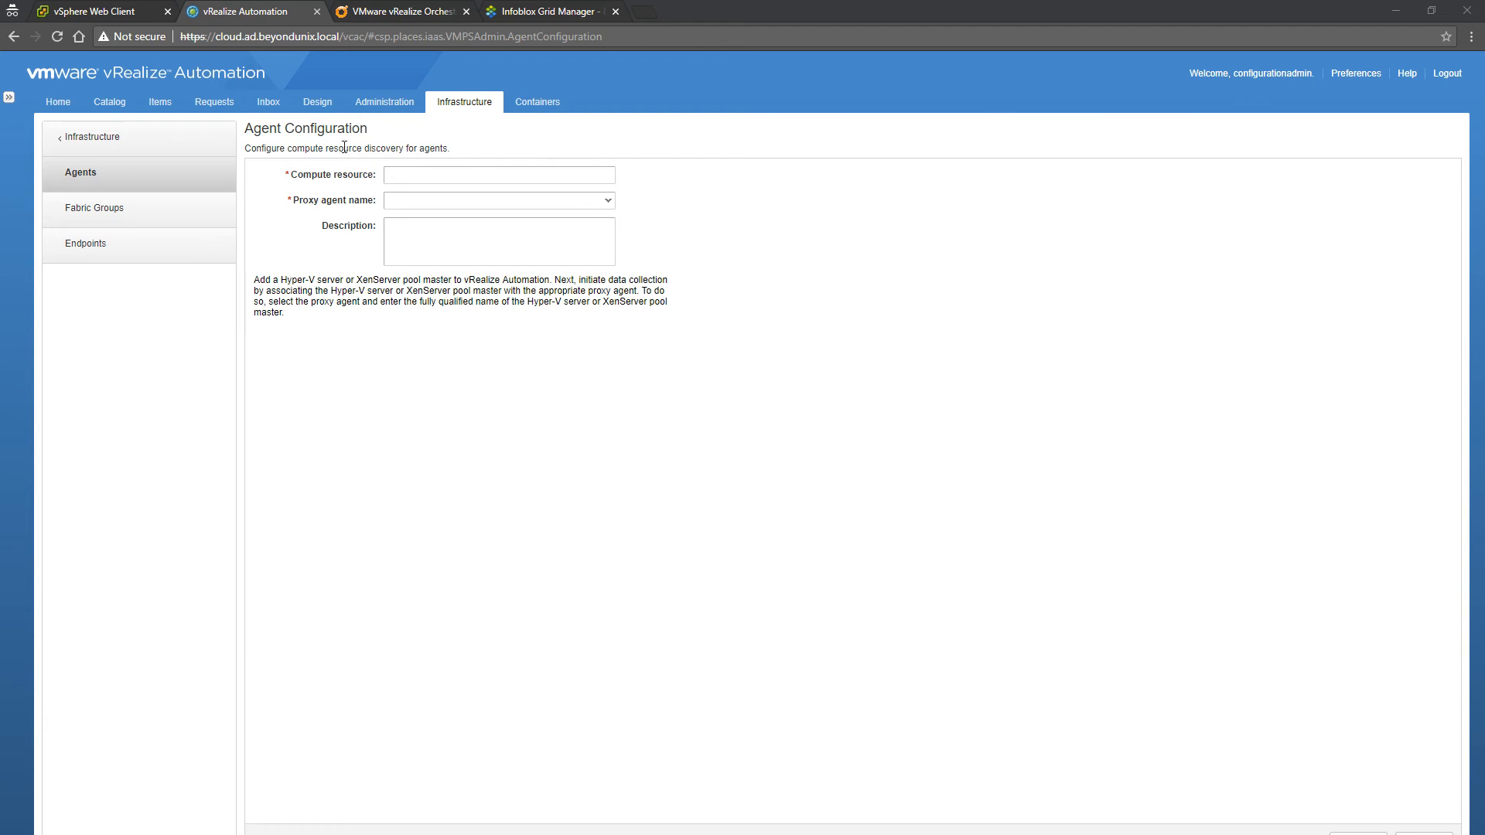
left_click(378, 103)
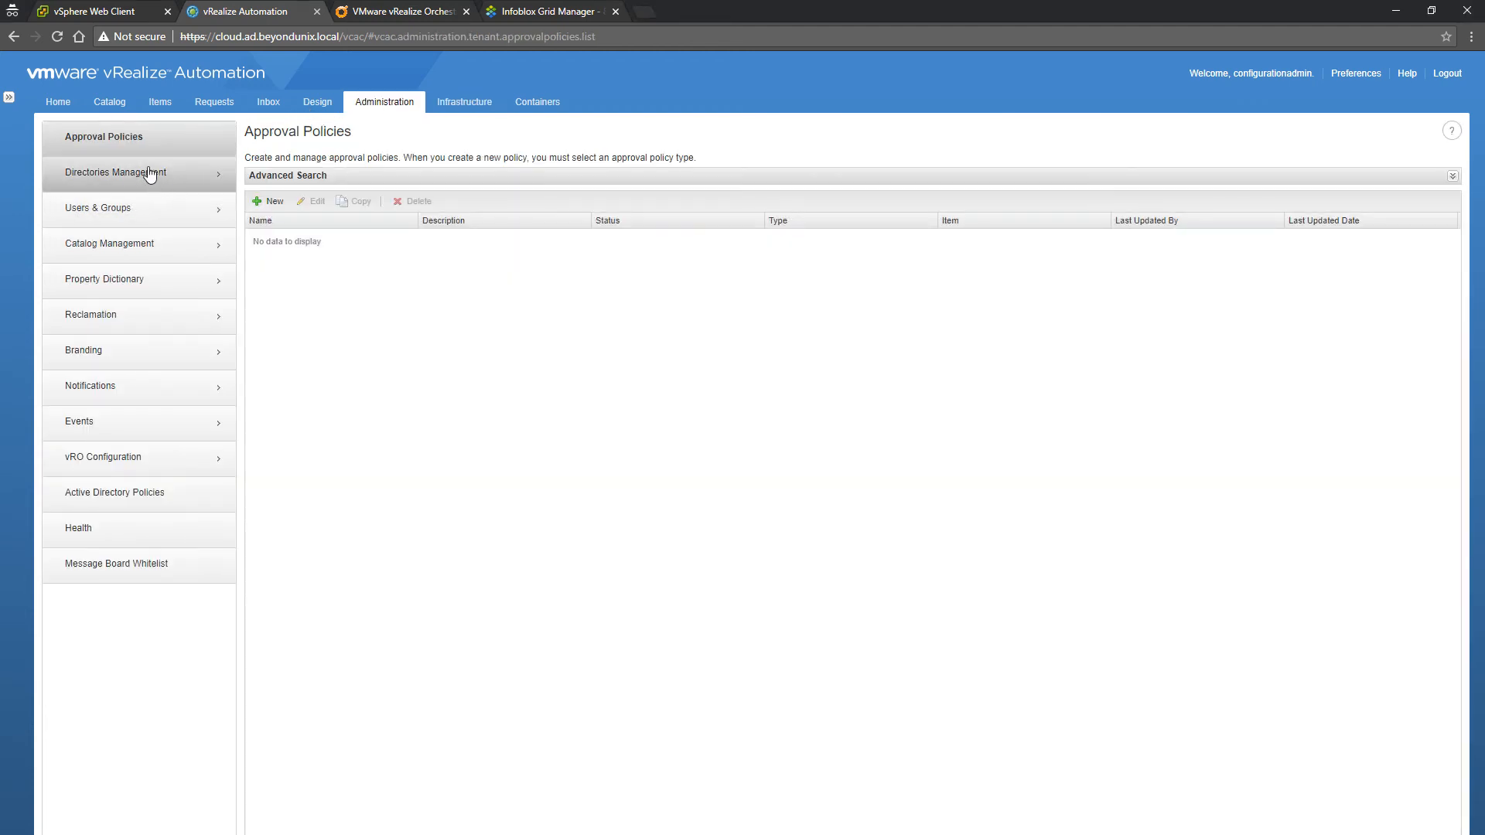
left_click(455, 103)
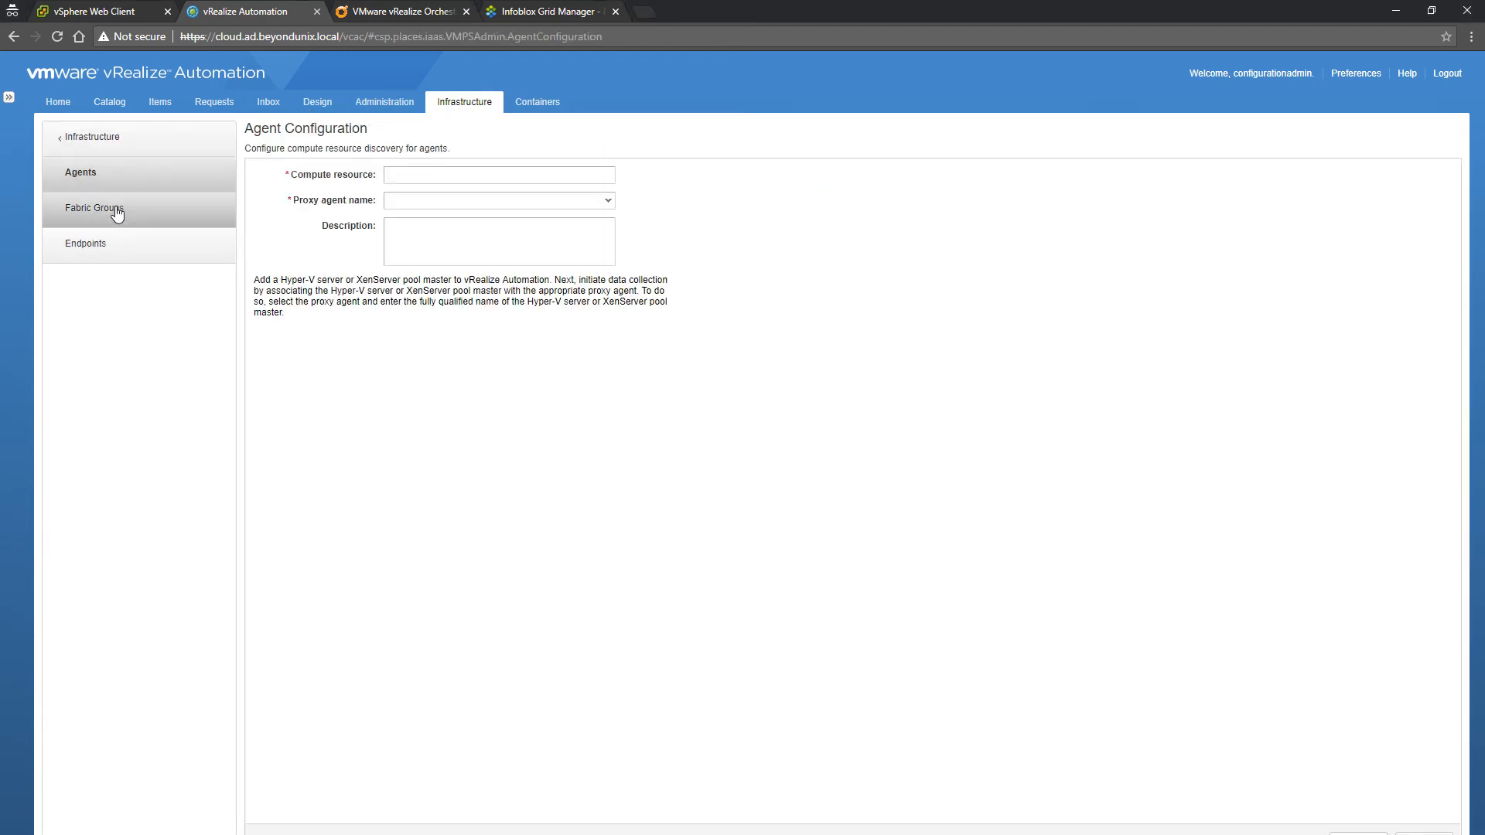
left_click(97, 138)
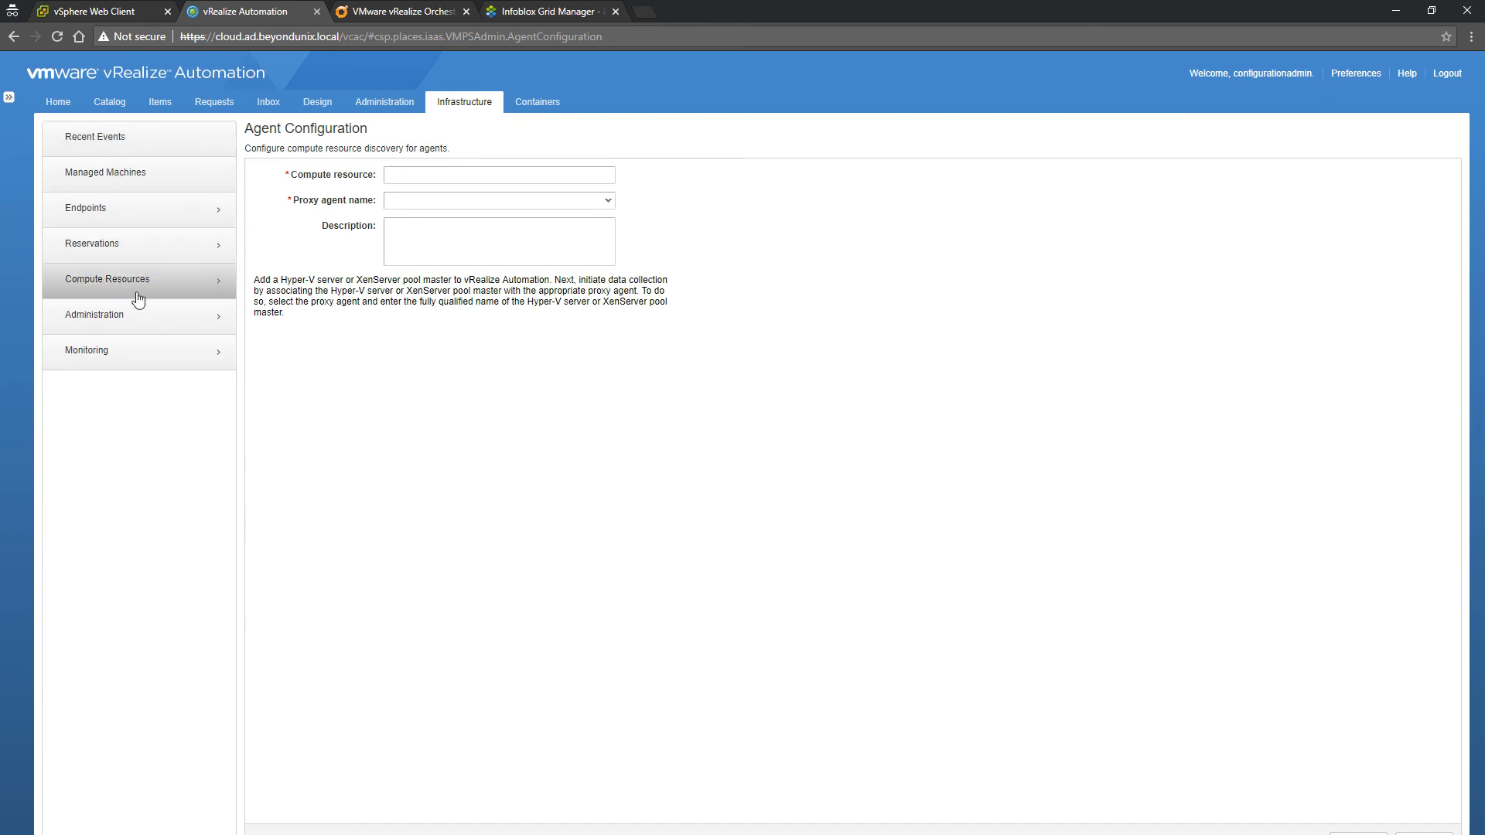
left_click(145, 256)
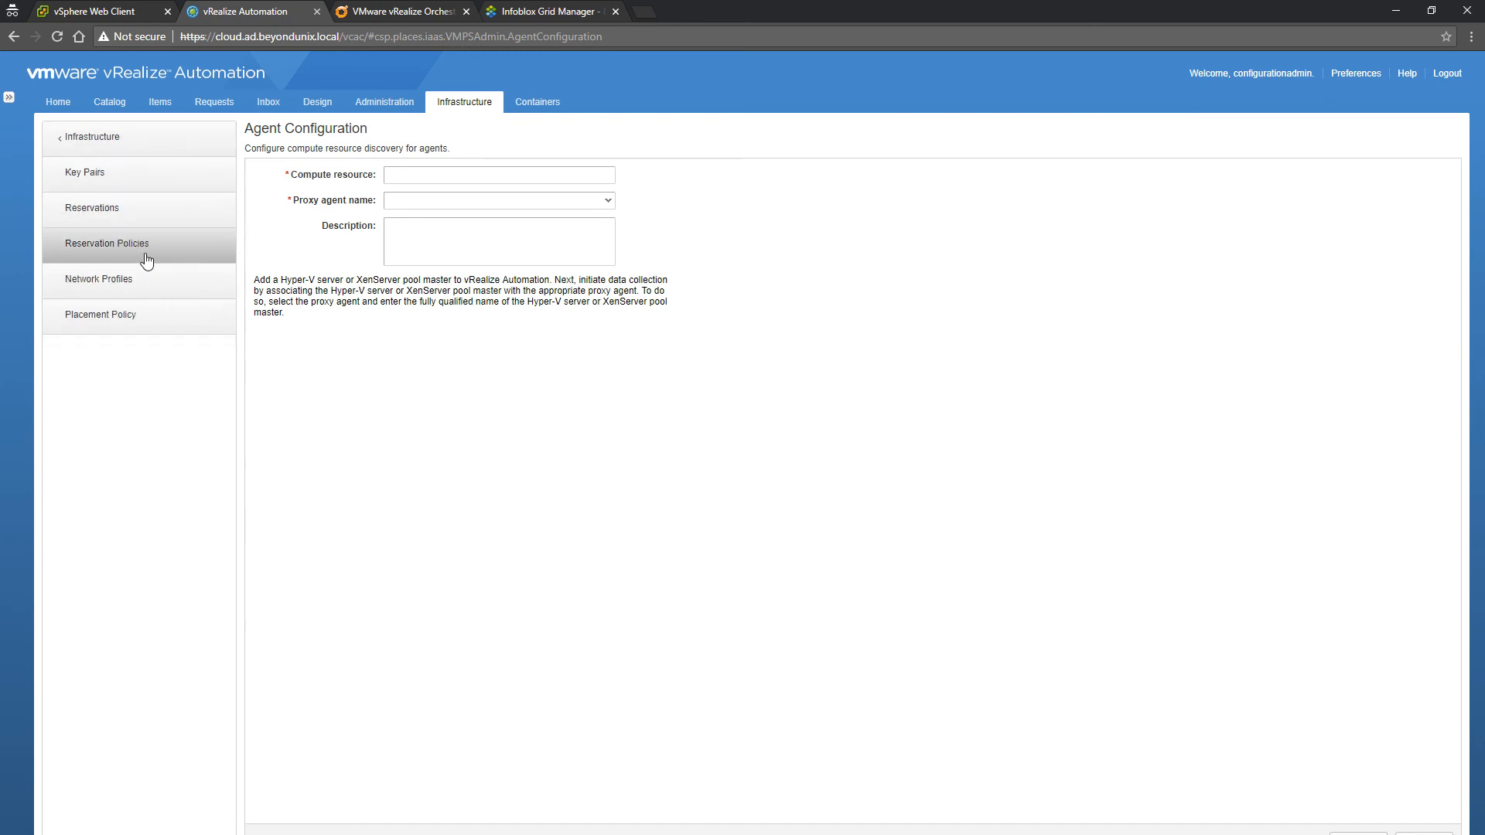
left_click(138, 288)
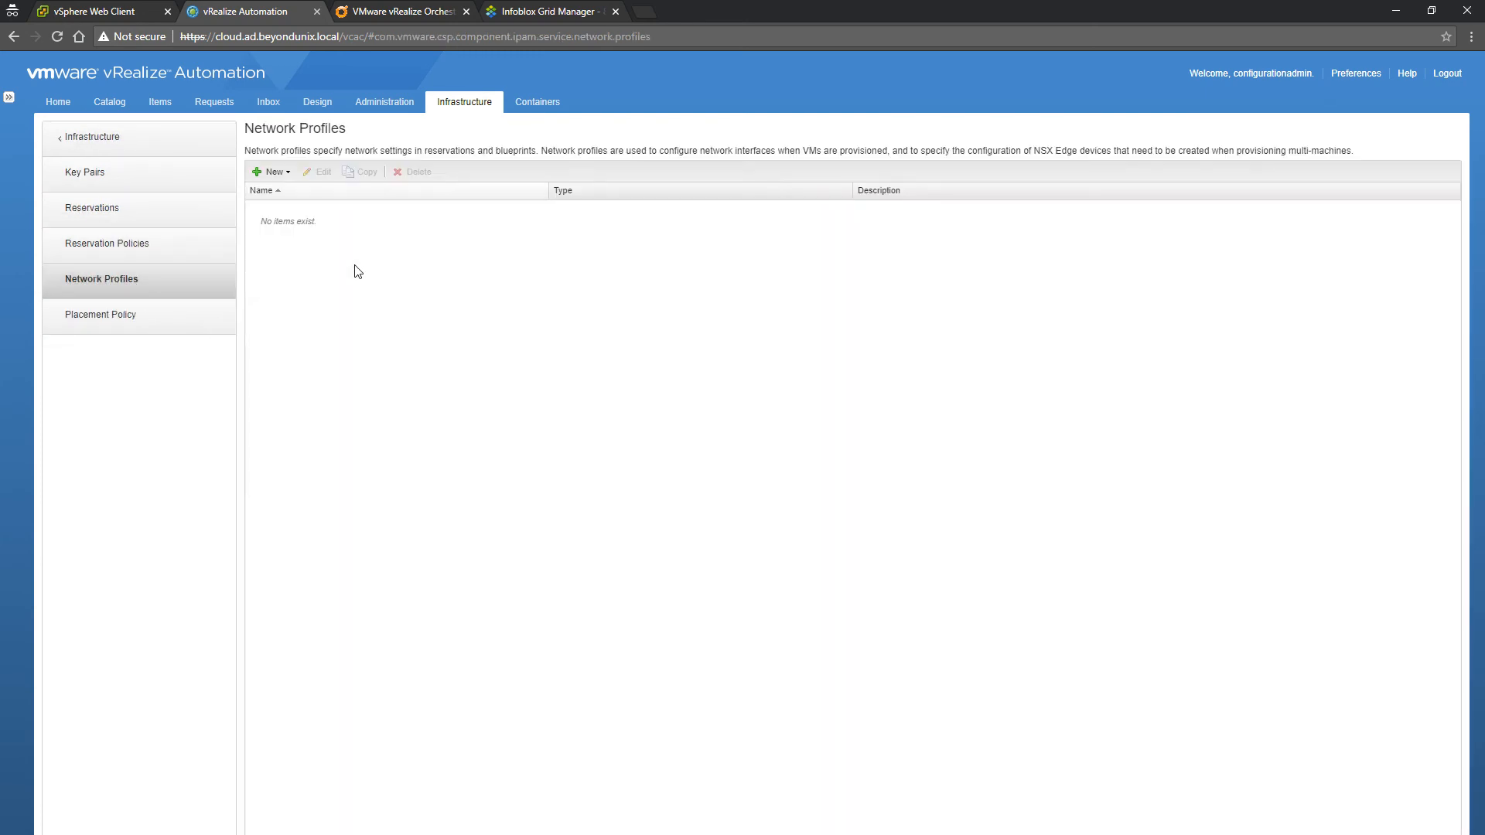
left_click(273, 175)
left_click(275, 193)
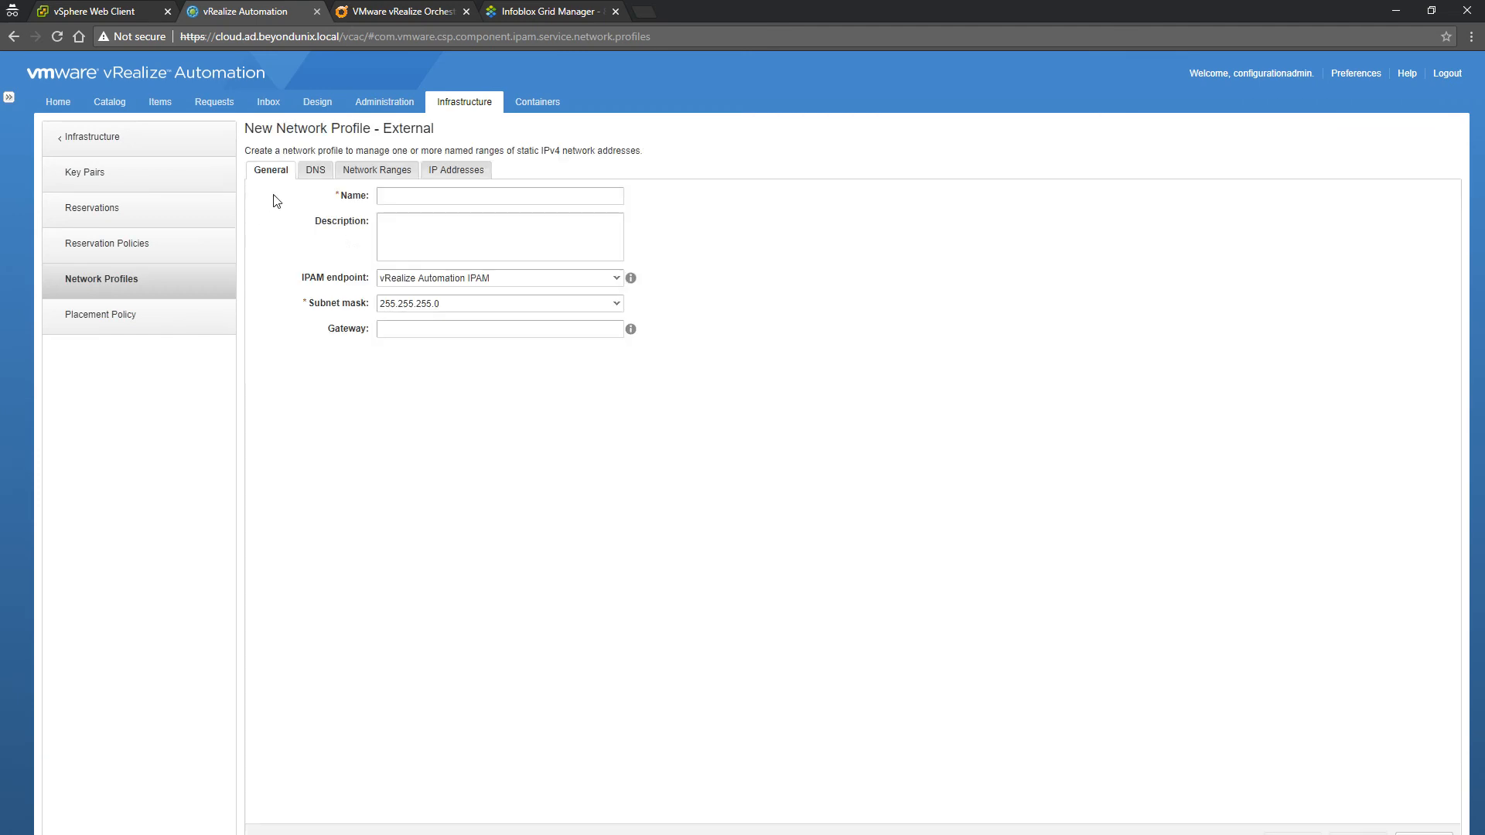
left_click(409, 199)
type("Ext-NIOS")
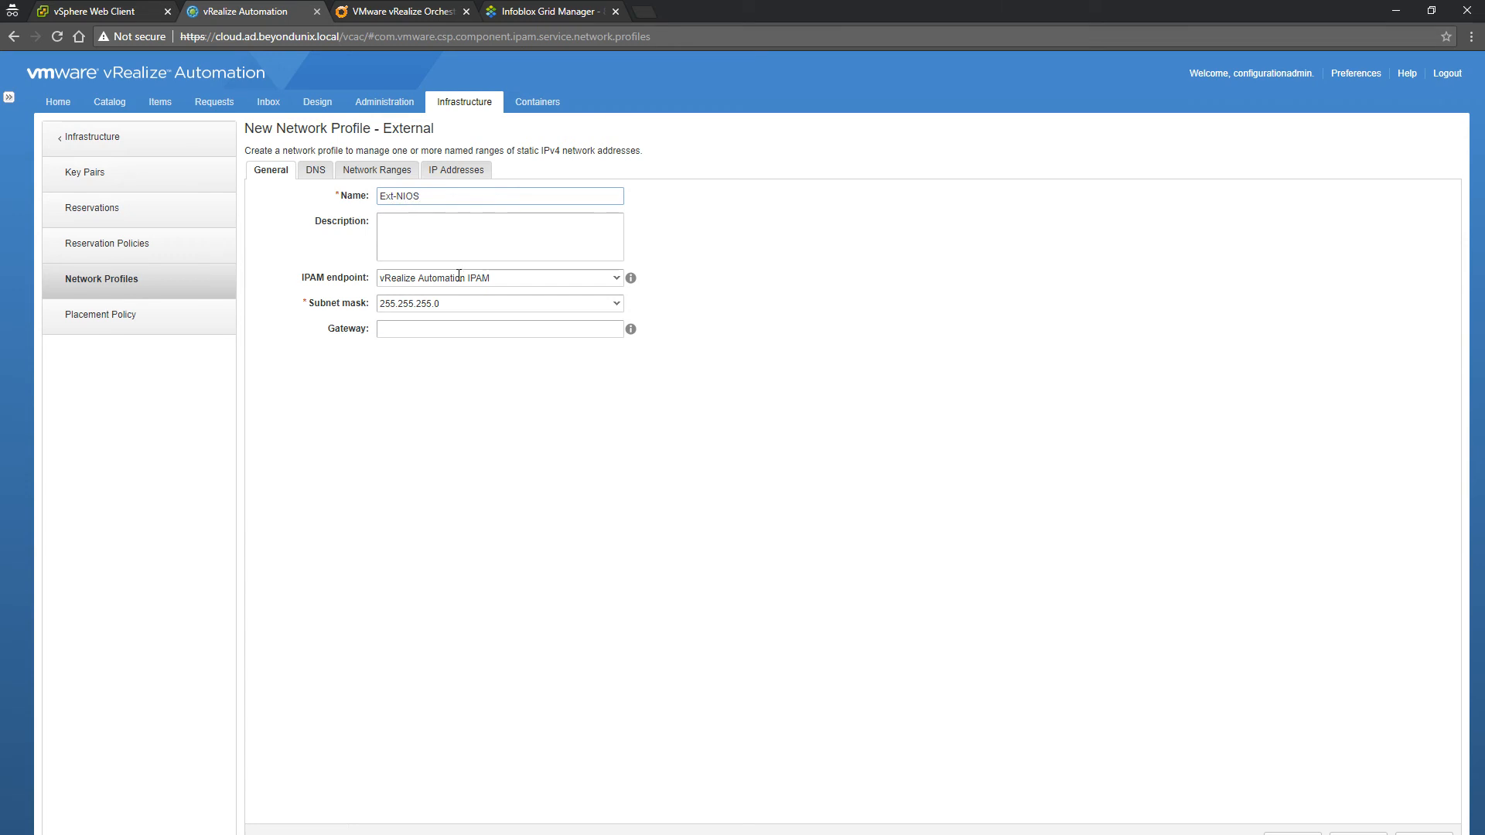
left_click(616, 278)
left_click(537, 293)
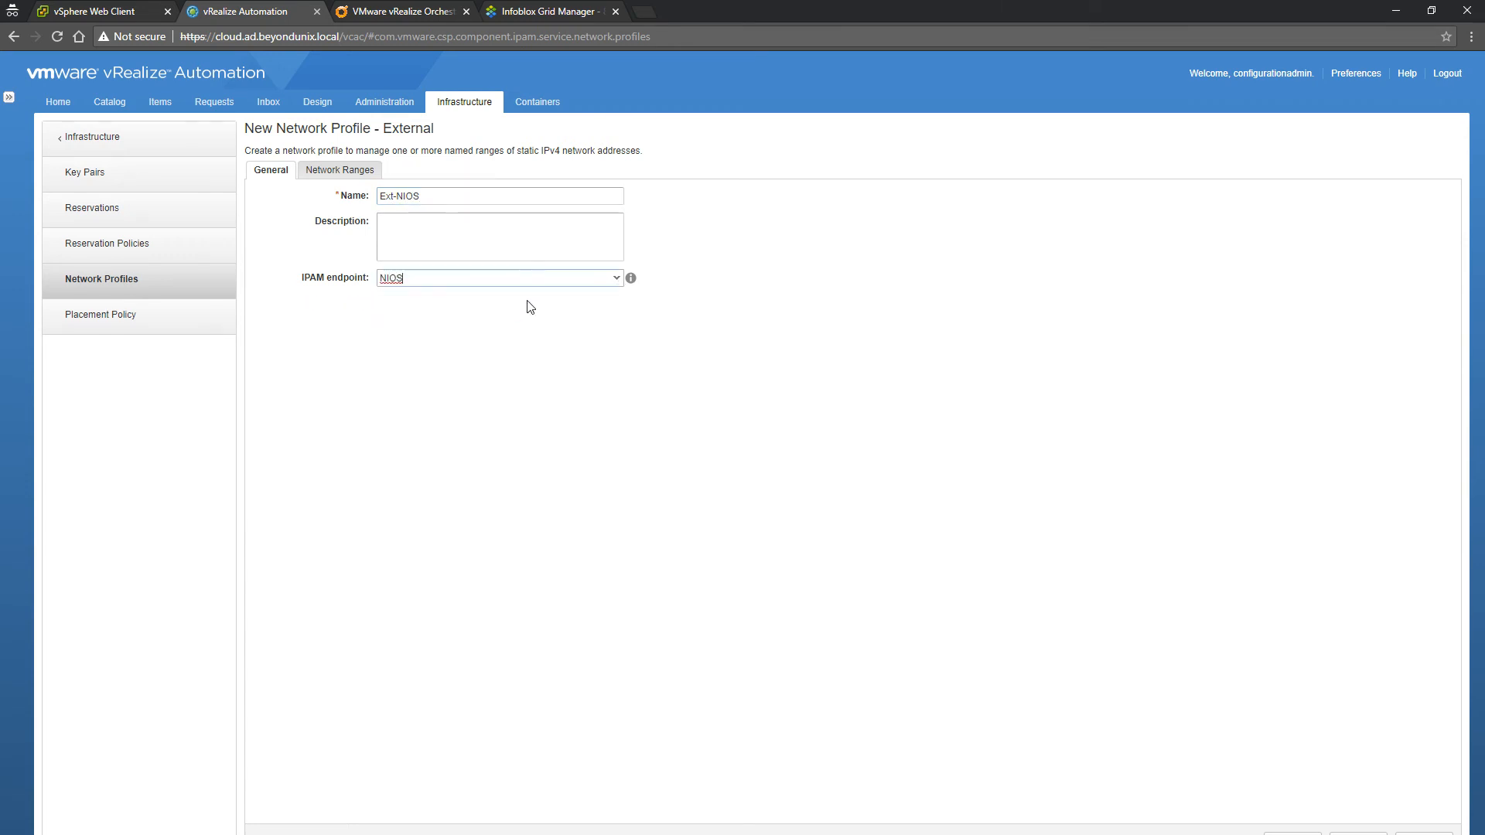
- Add the 10.1.120.0/24 network range from the IPAM endpoint to the profile
left_click(352, 173)
left_click(279, 227)
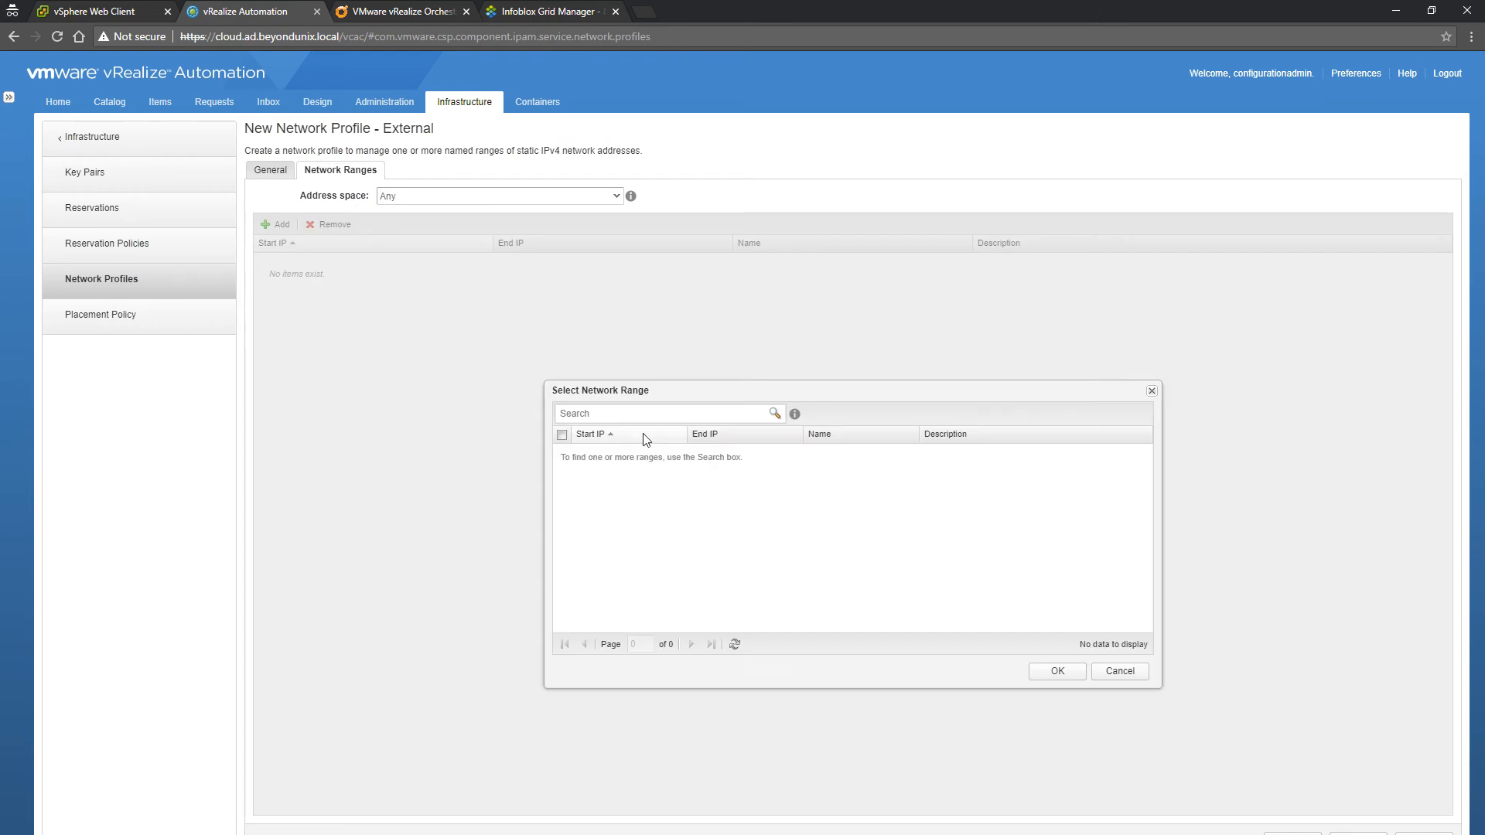
left_click(774, 414)
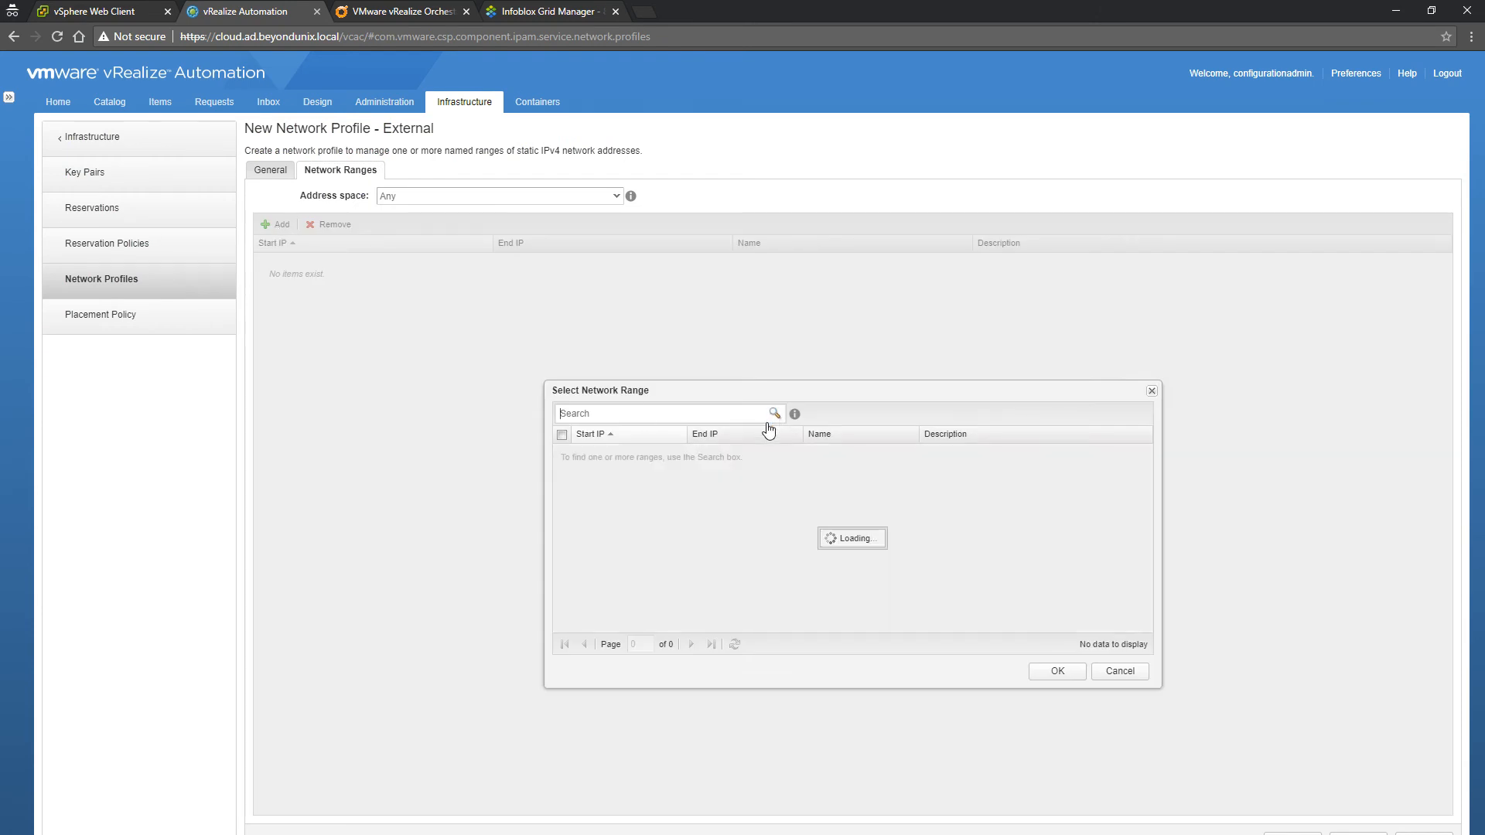
left_click(561, 453)
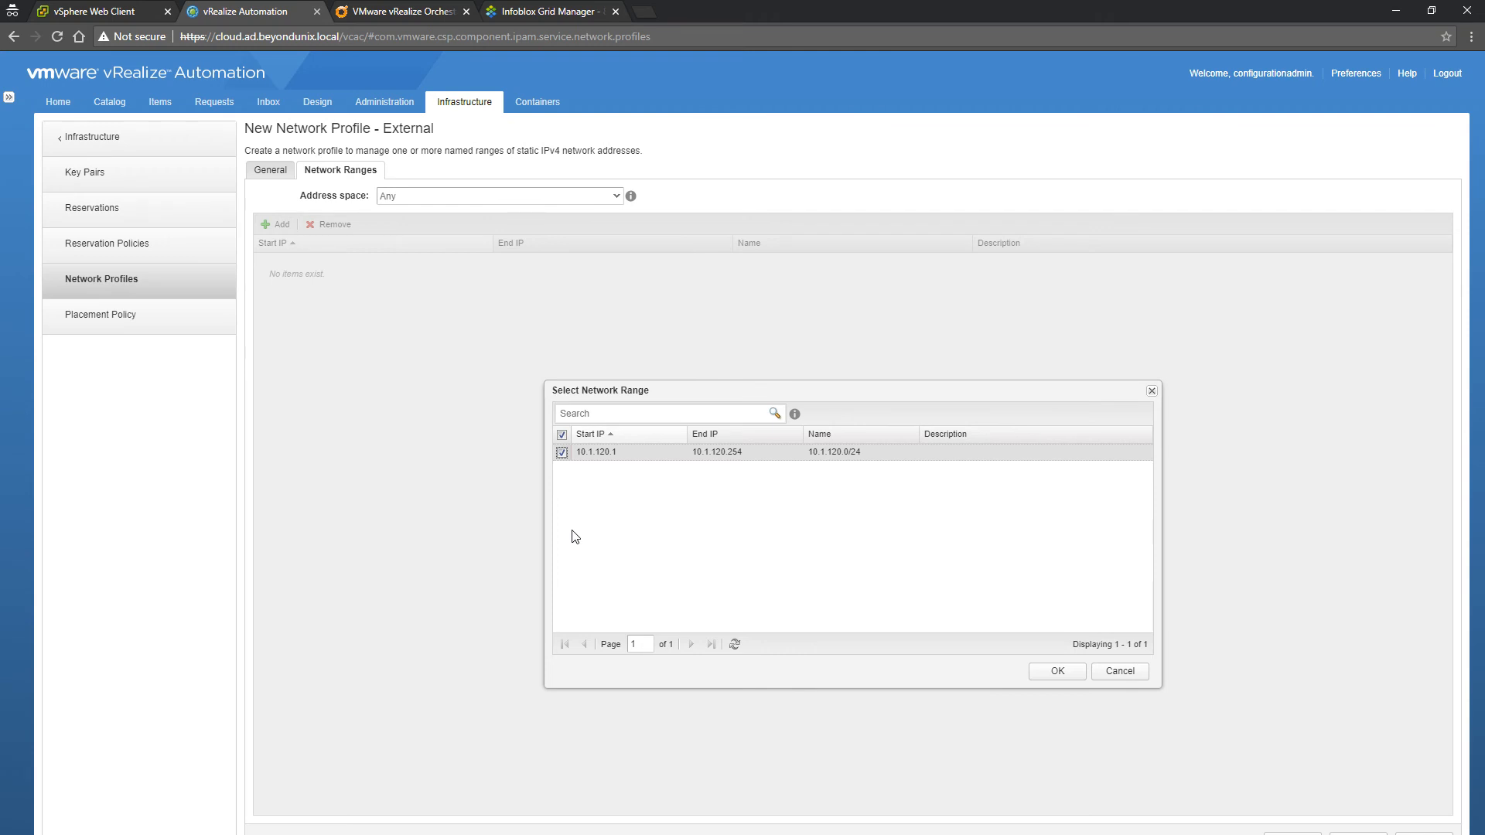
left_click(1057, 672)
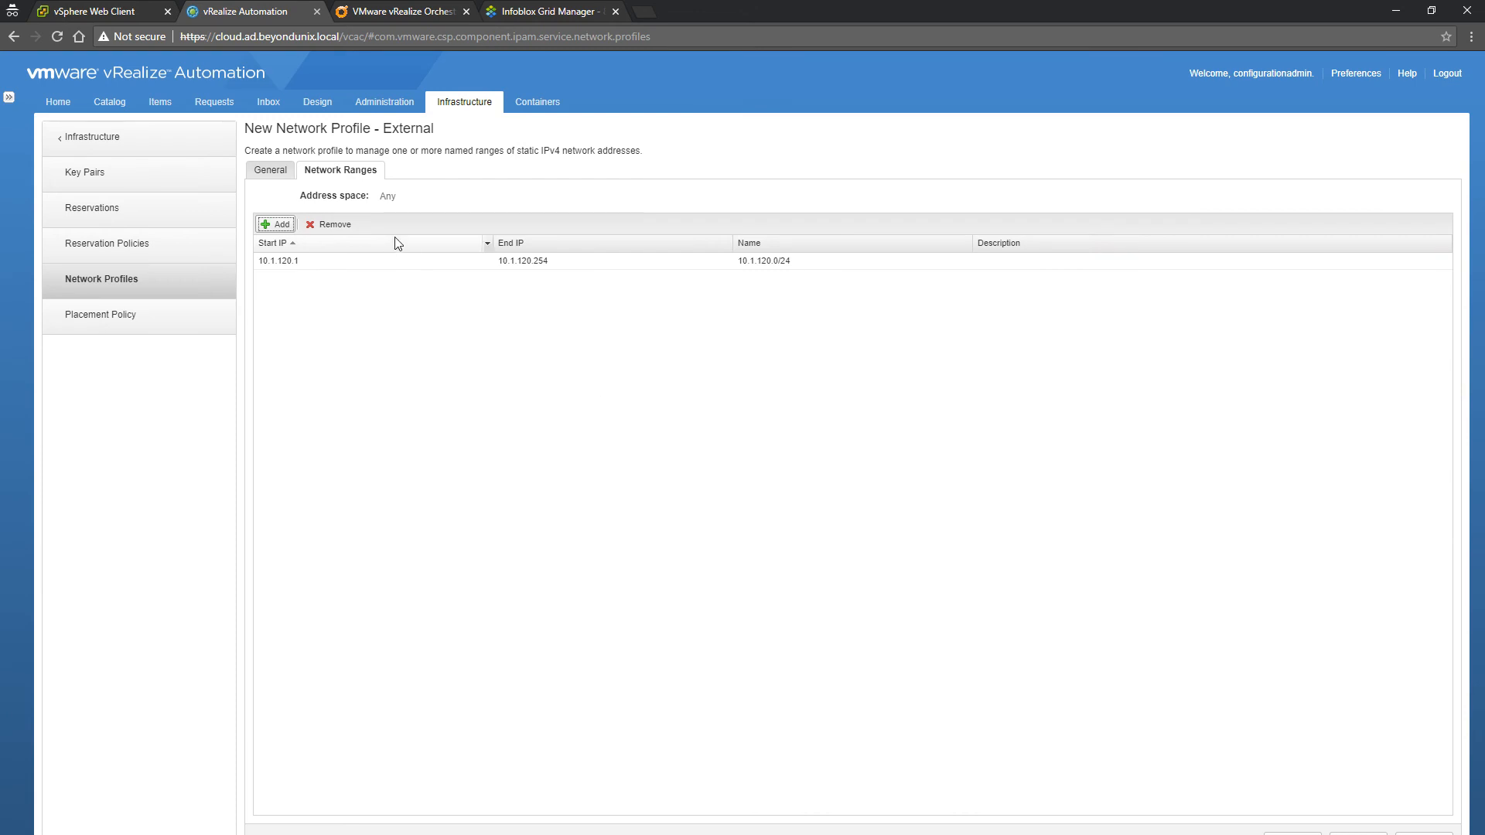
- Rename the network profile to Hosted-Network and save it
left_click(271, 171)
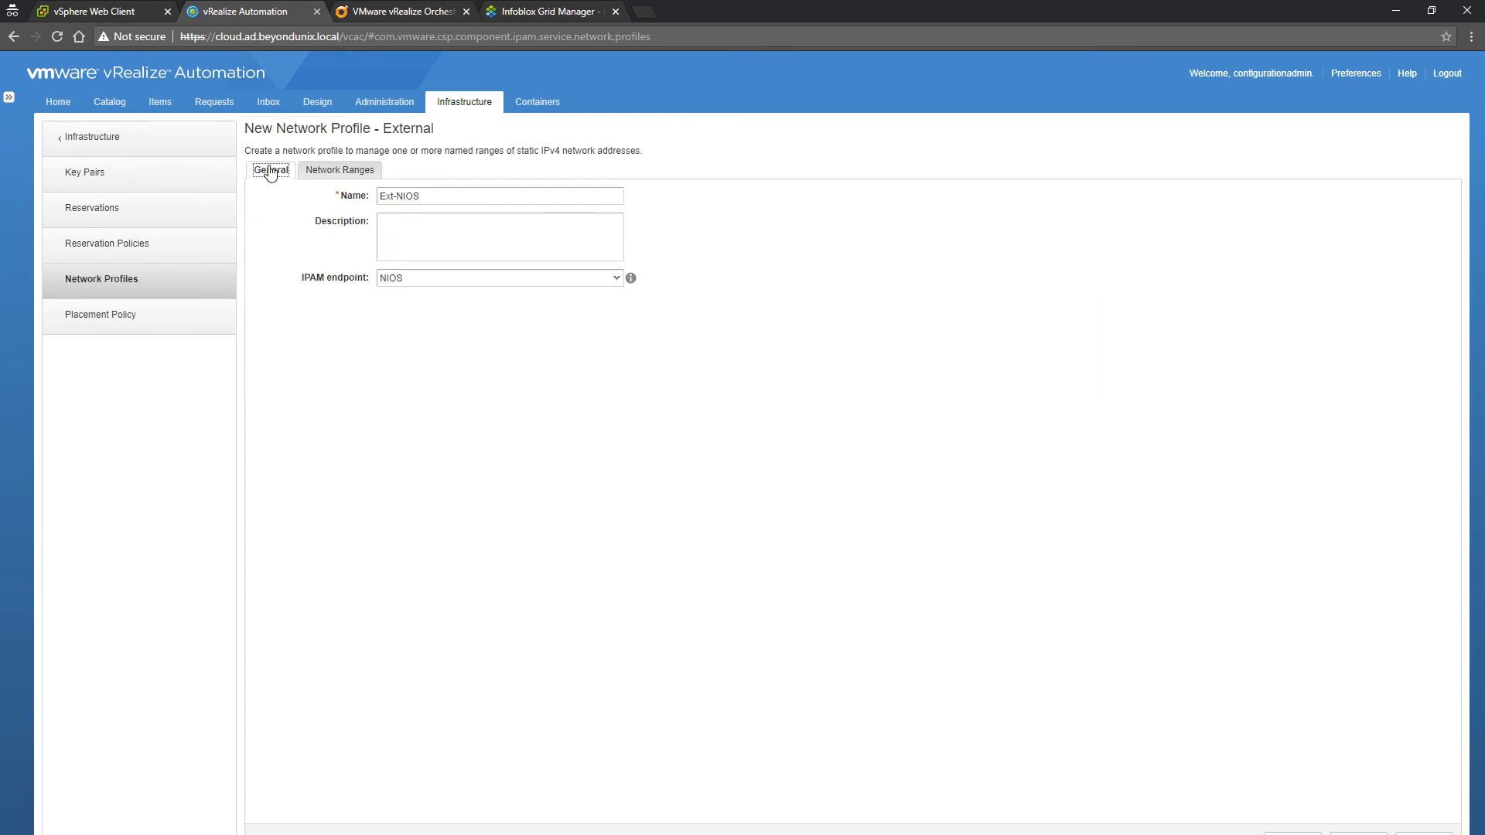
triple_click(444, 194)
type("Hosted-Network")
left_click(1293, 833)
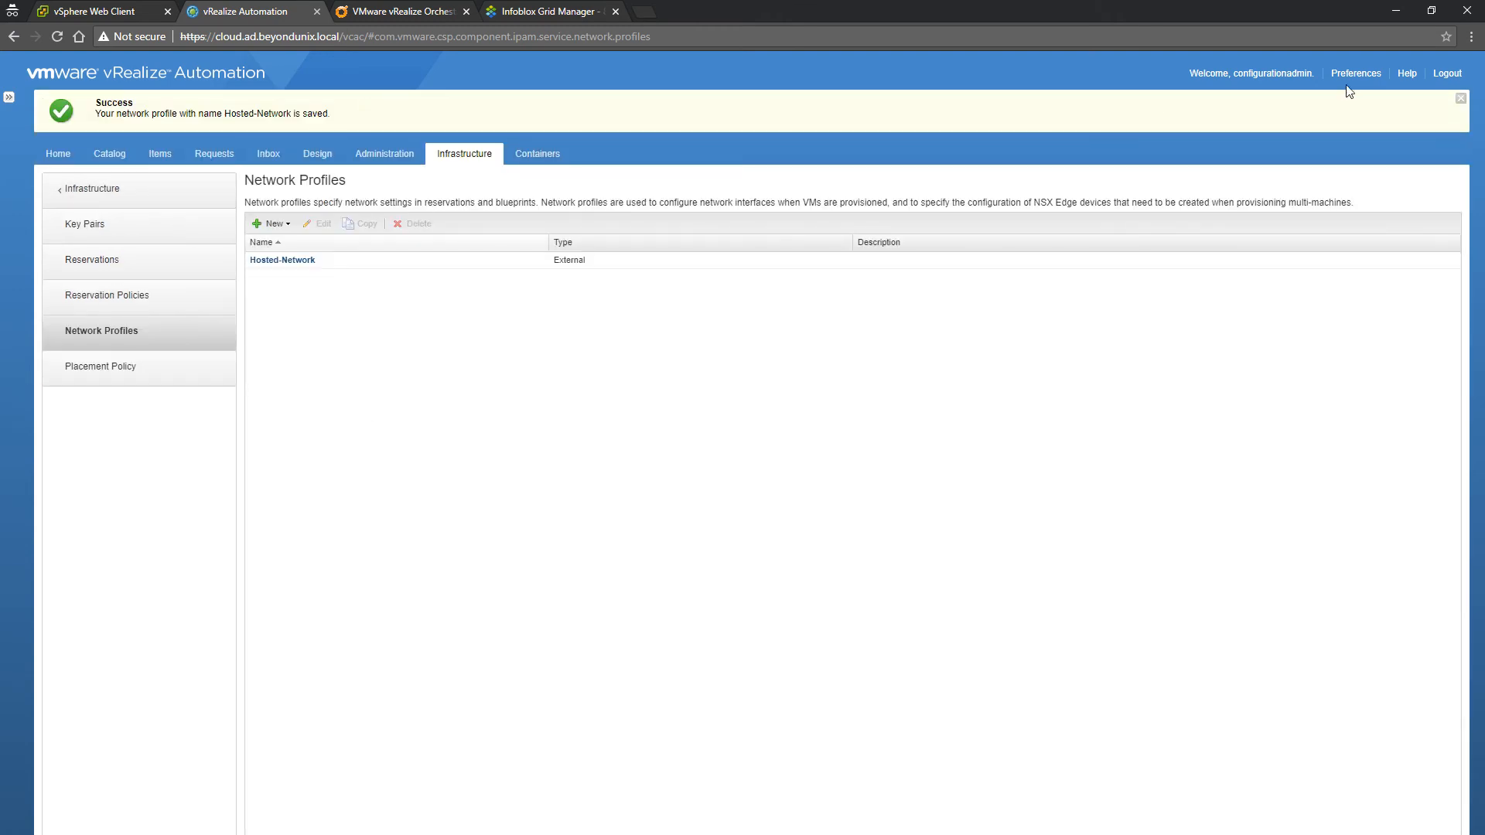
- Dismiss the notice and open the Design blueprints page
left_click(1461, 98)
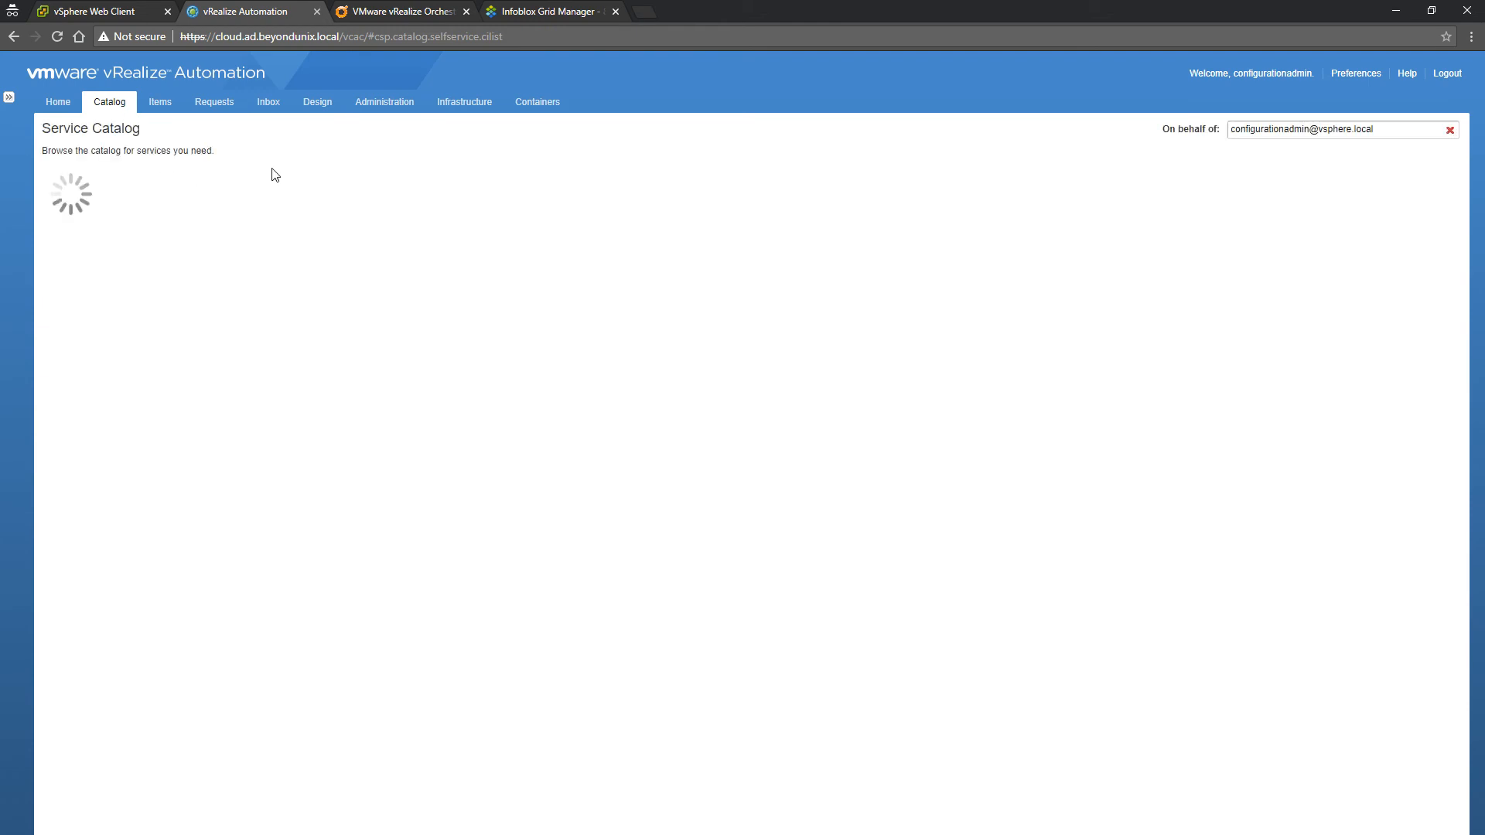
left_click(321, 103)
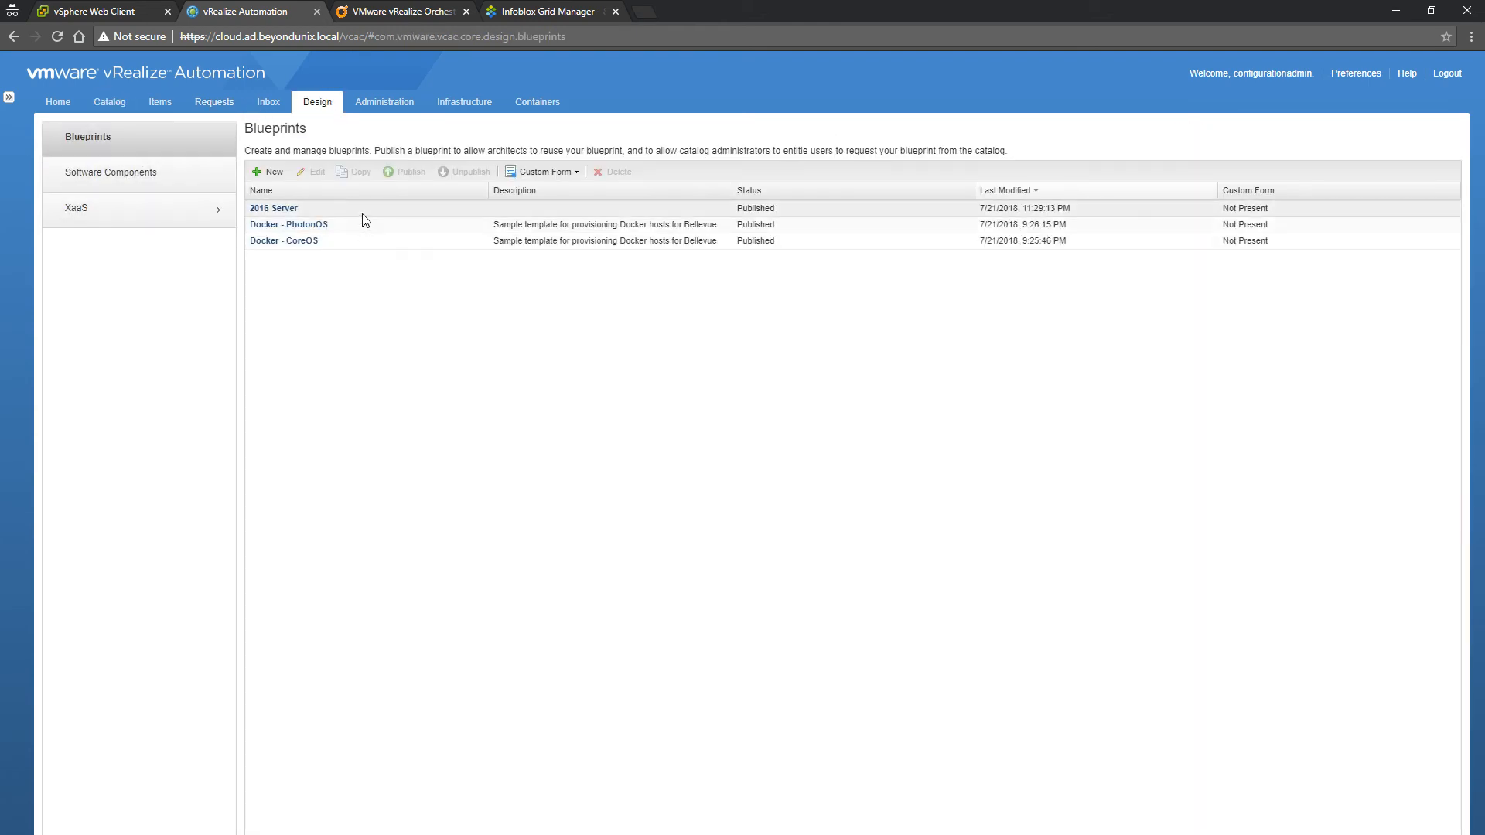
- Try adding an Existing Network to the 2016 Server blueprint and choosing its network profile, then discard the edit
left_click(363, 212)
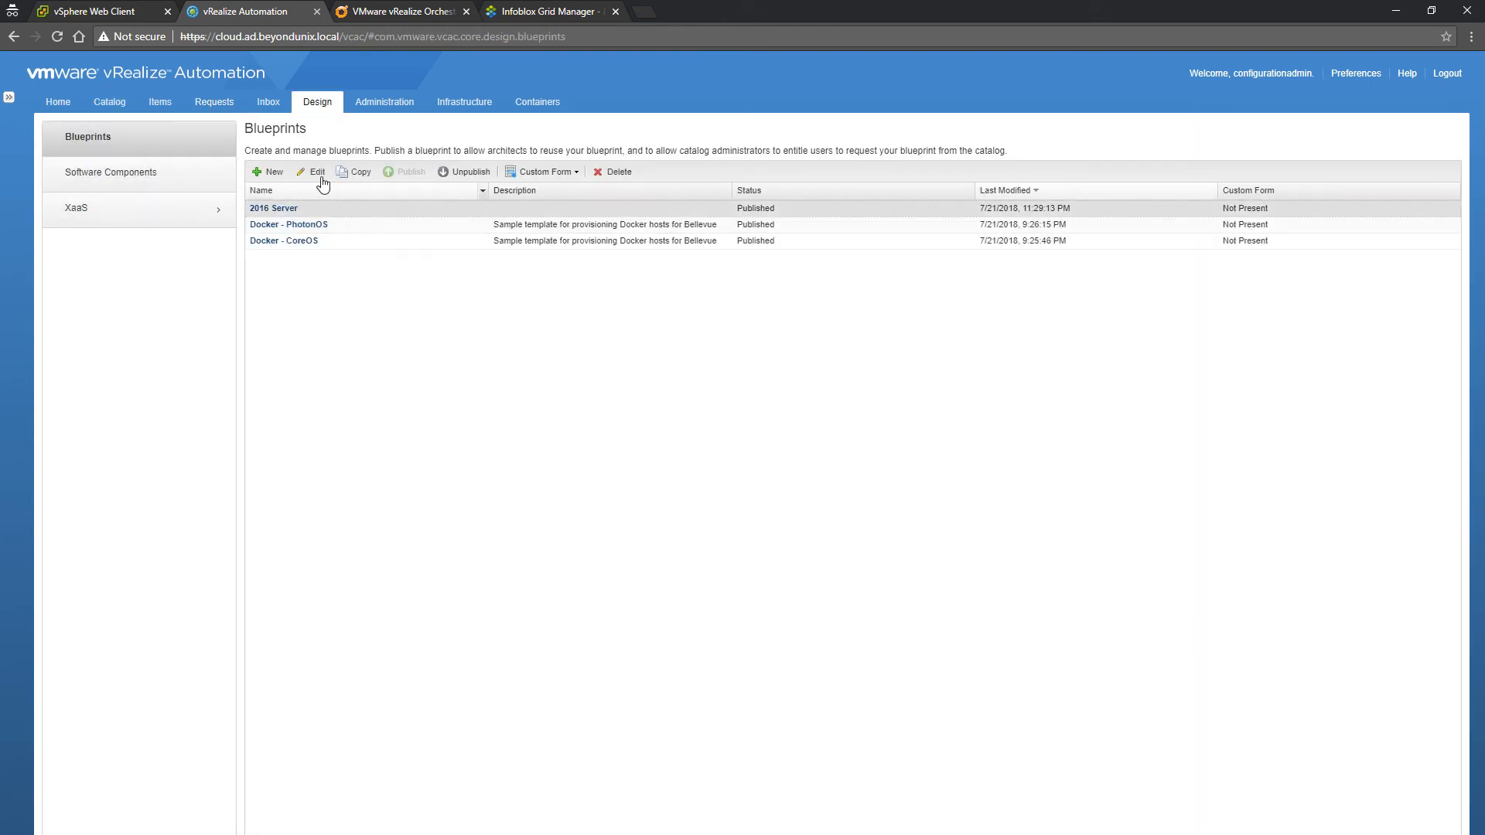
left_click(314, 174)
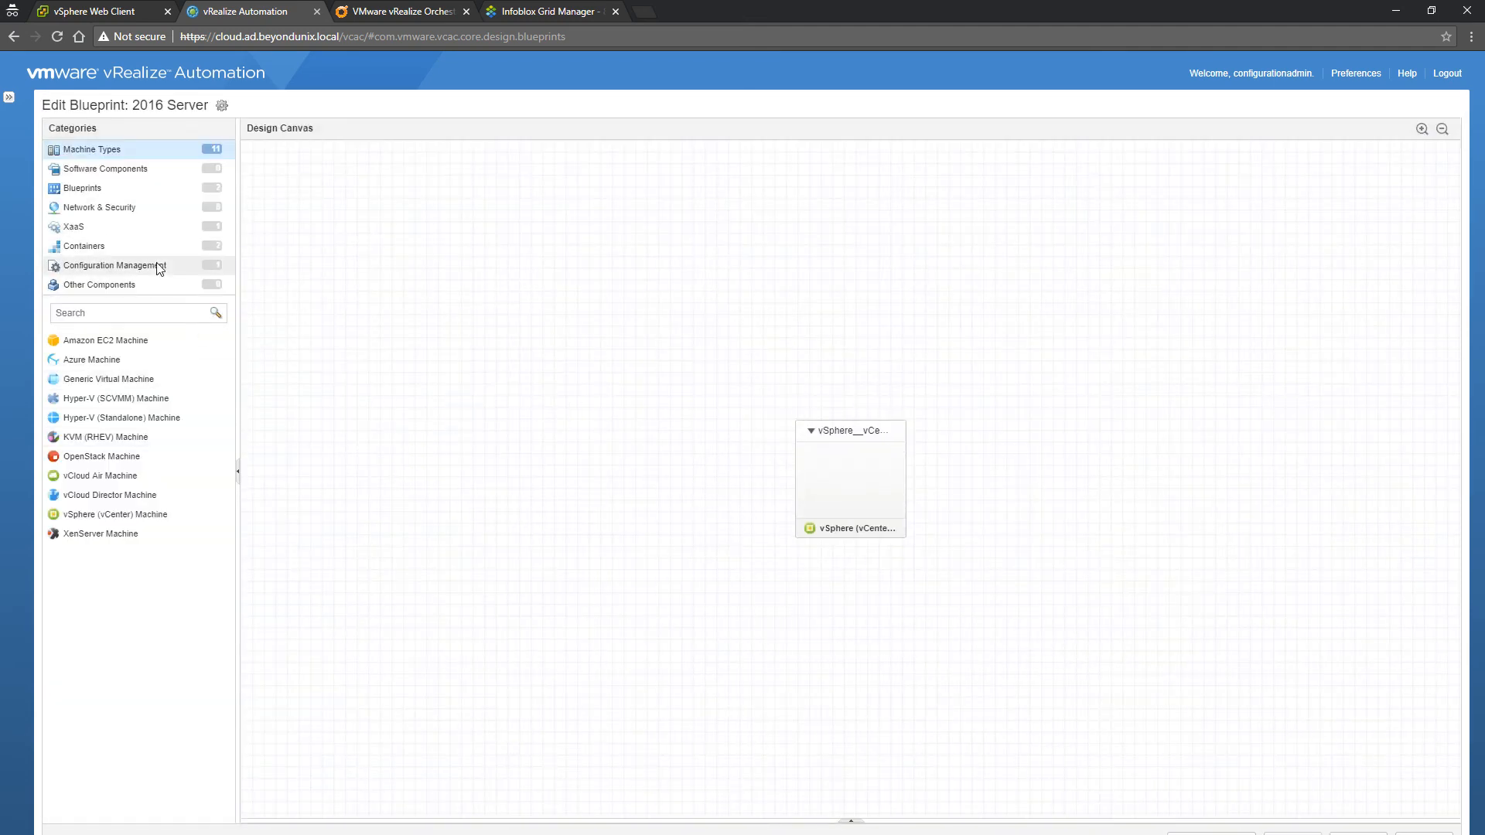
left_click(101, 208)
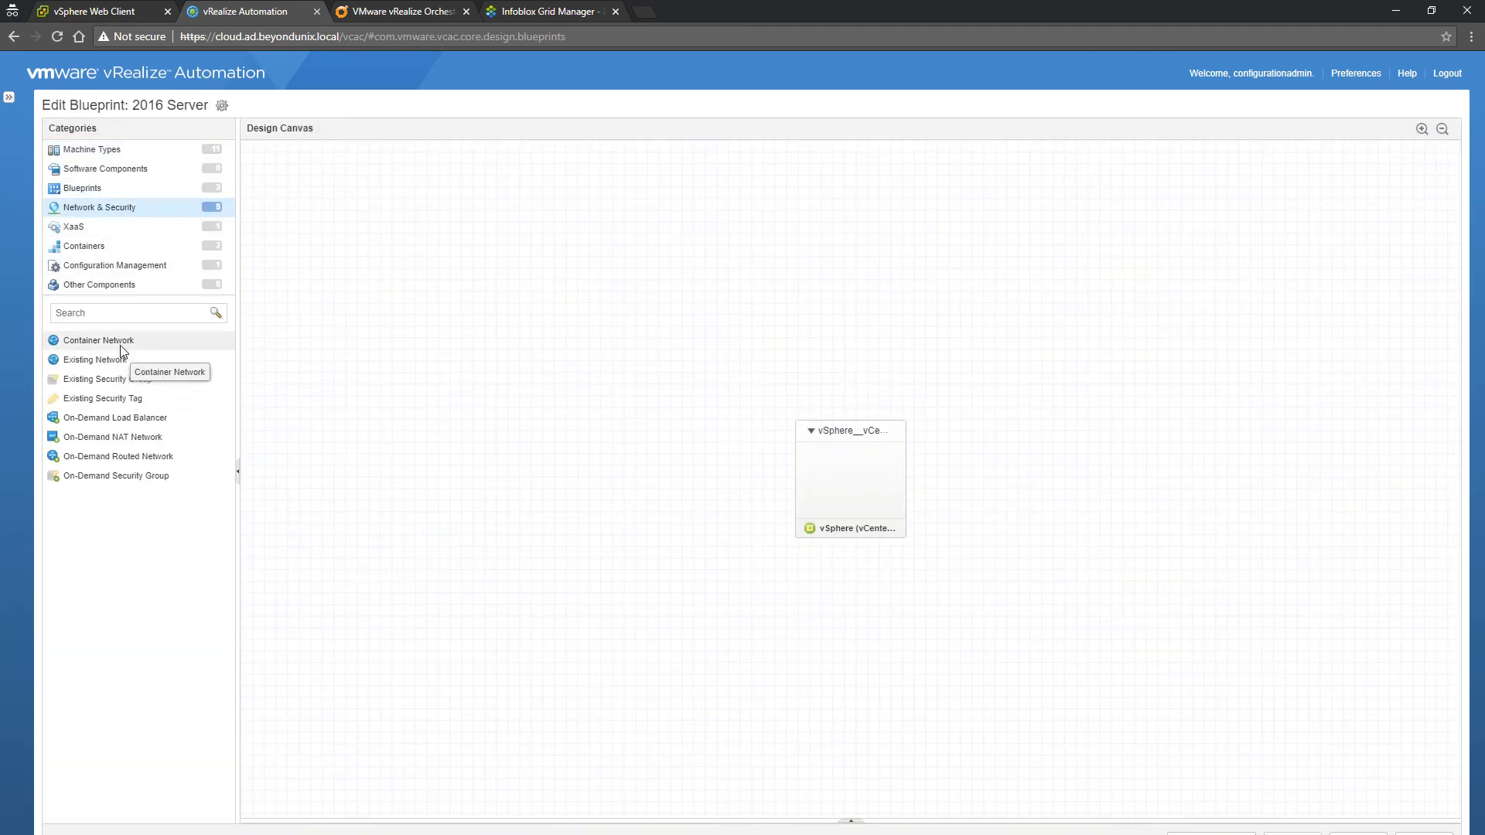
left_click_drag(132, 361, 950, 395)
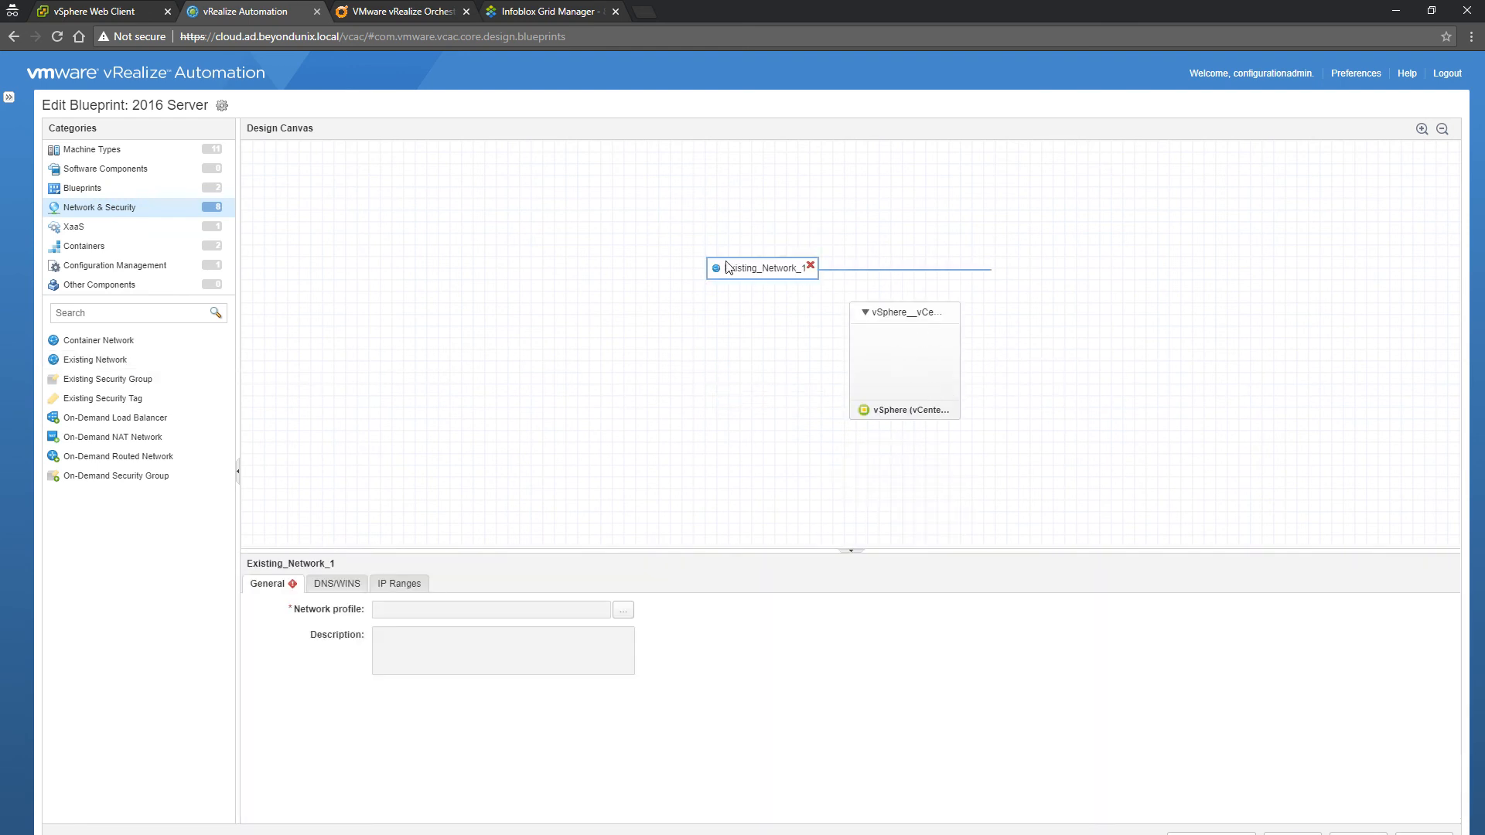
left_click(625, 612)
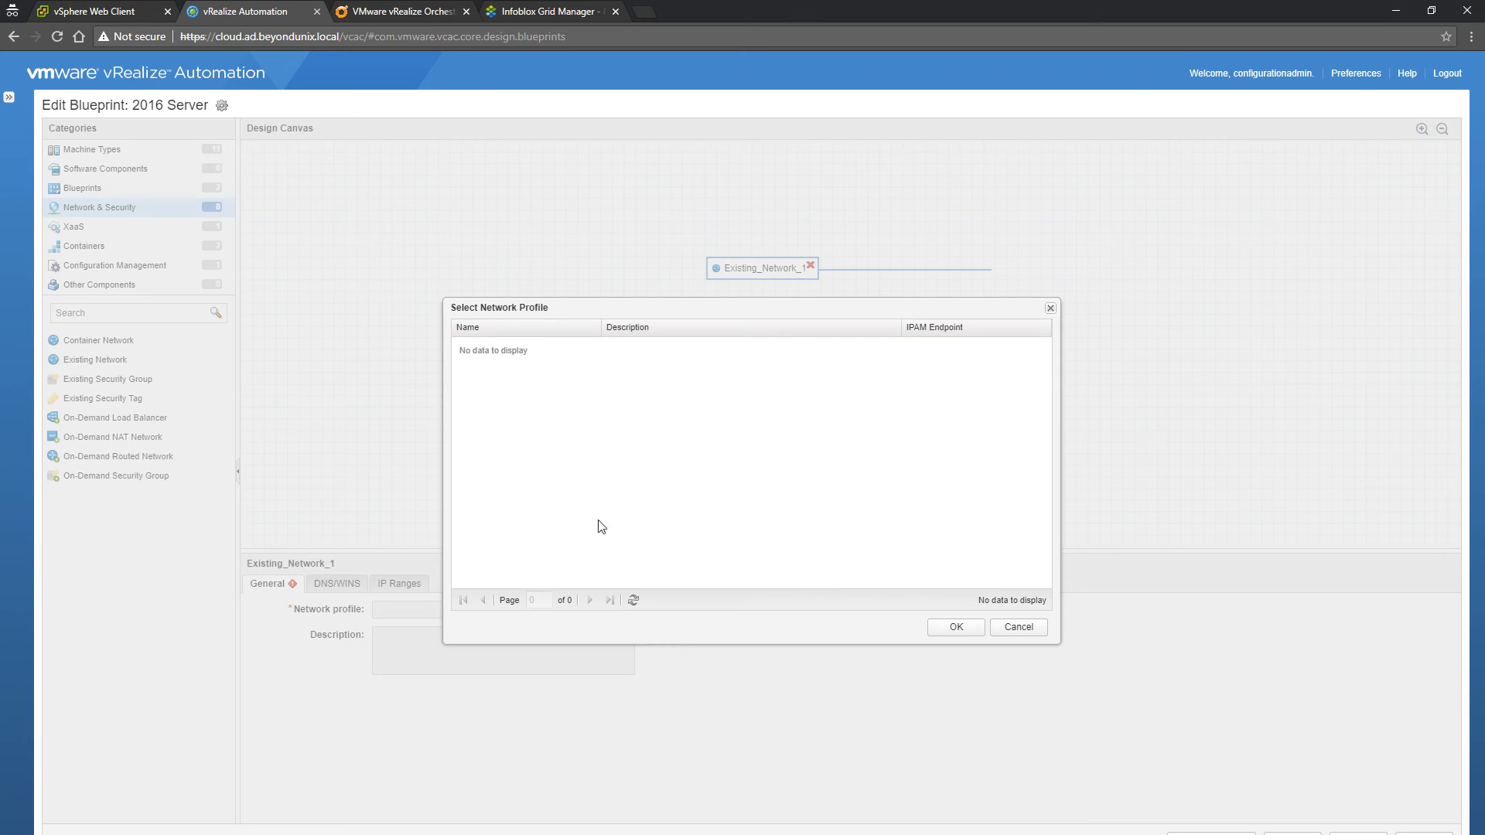
left_click(634, 602)
left_click(1019, 630)
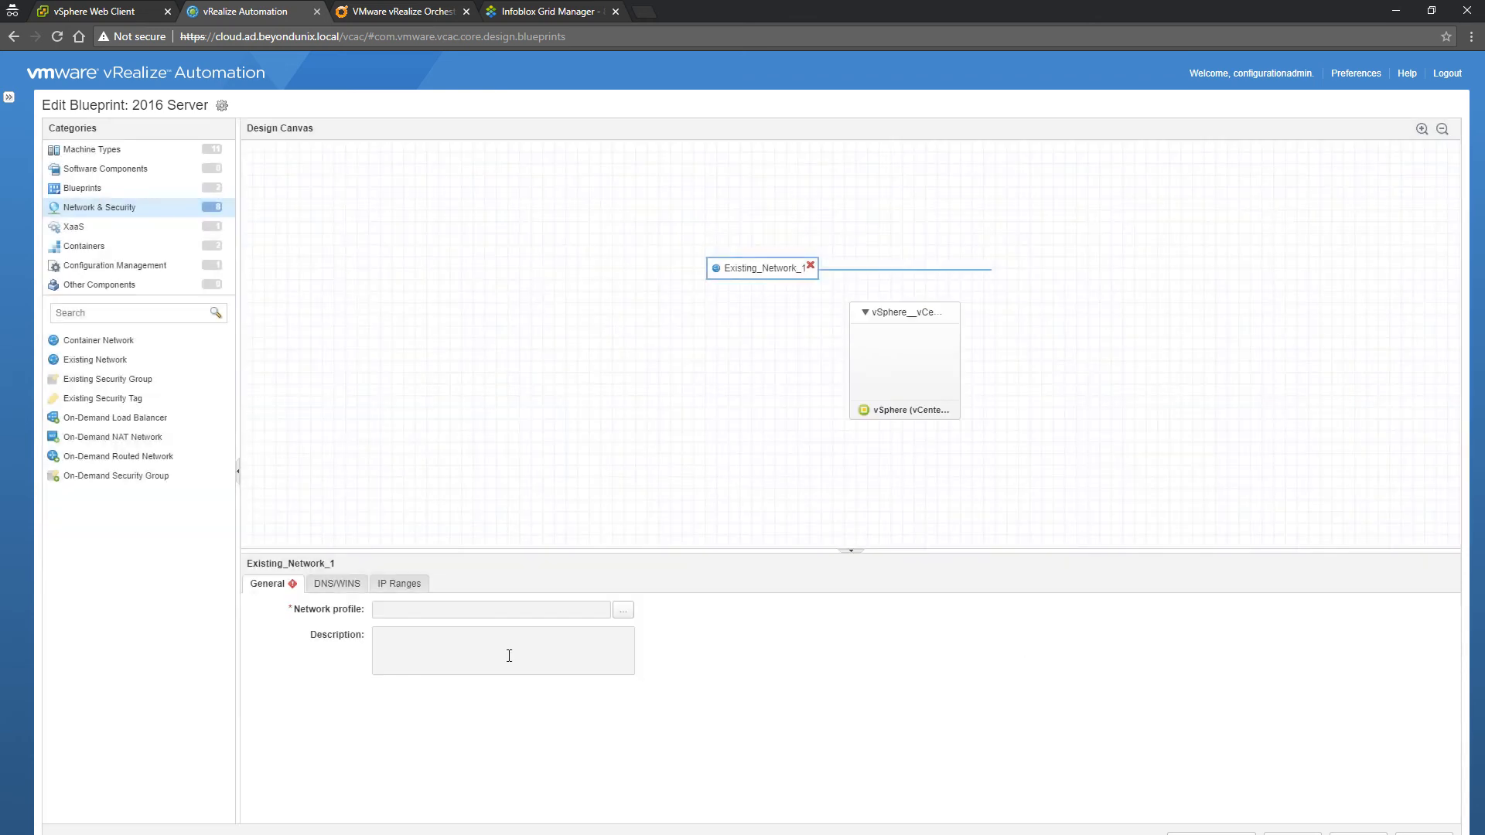
left_click(342, 585)
left_click(399, 586)
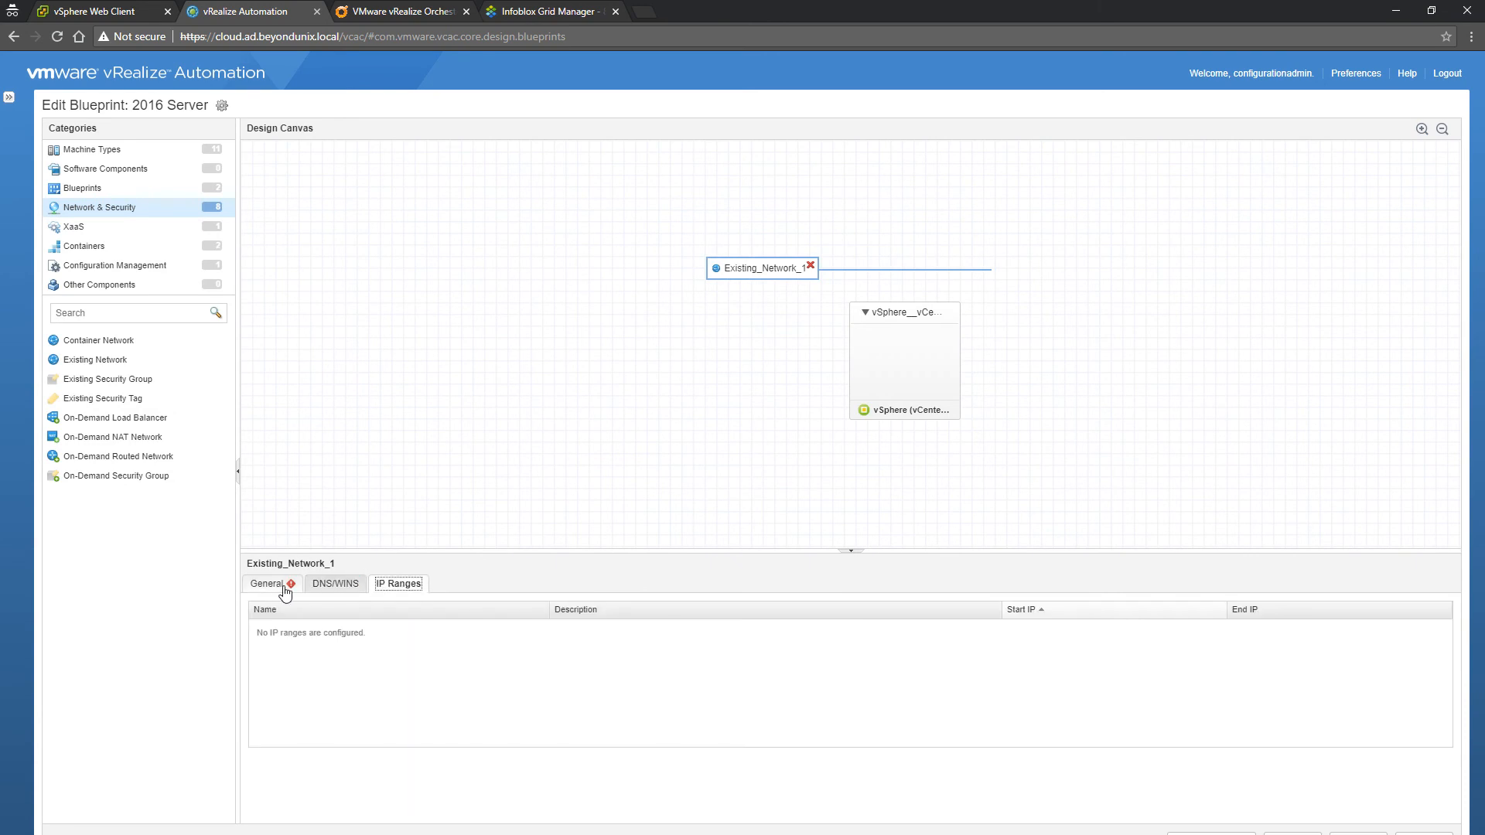
left_click(271, 587)
left_click(1424, 834)
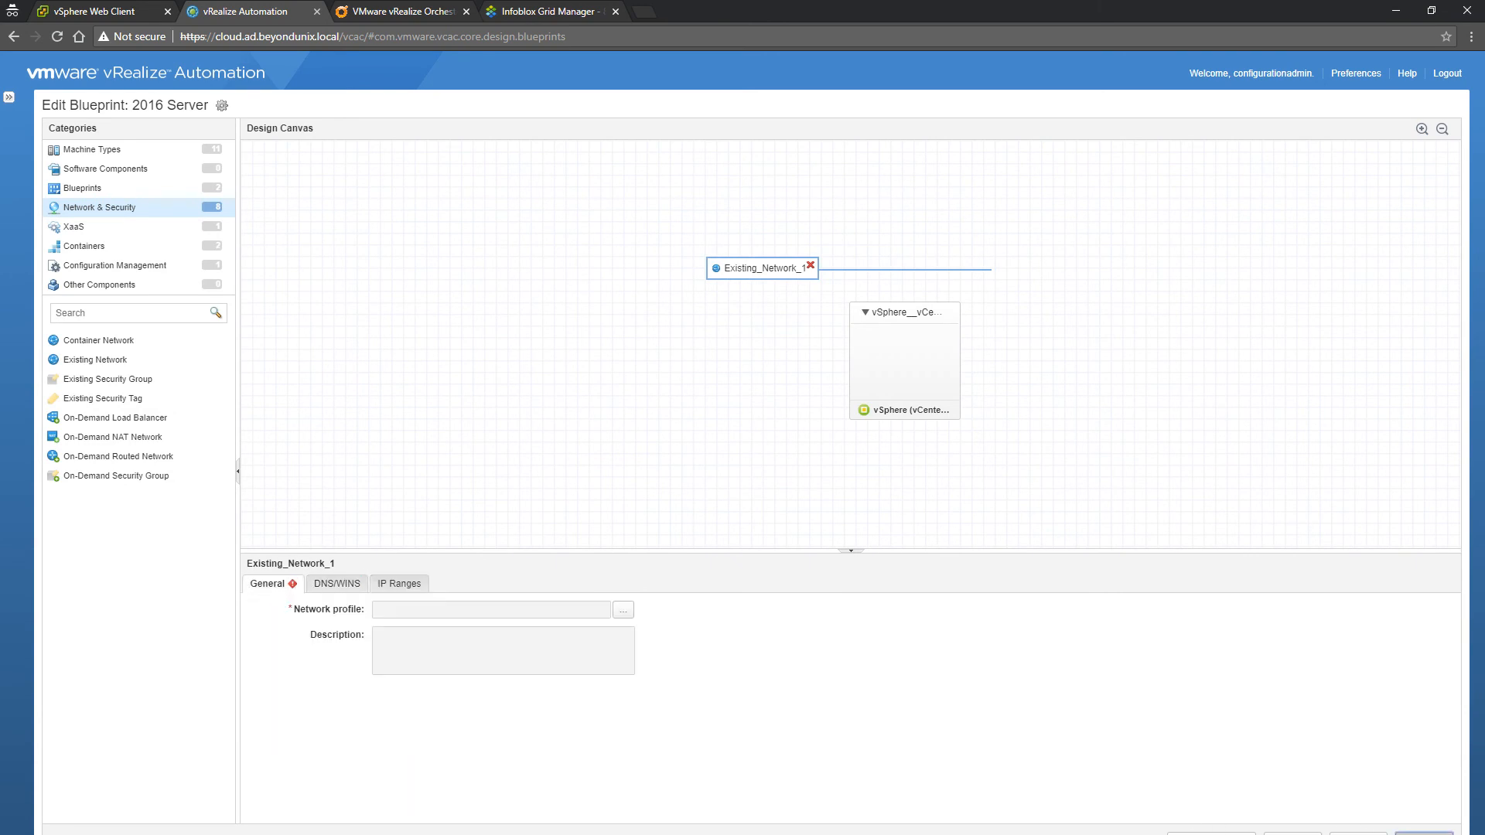
left_click(719, 503)
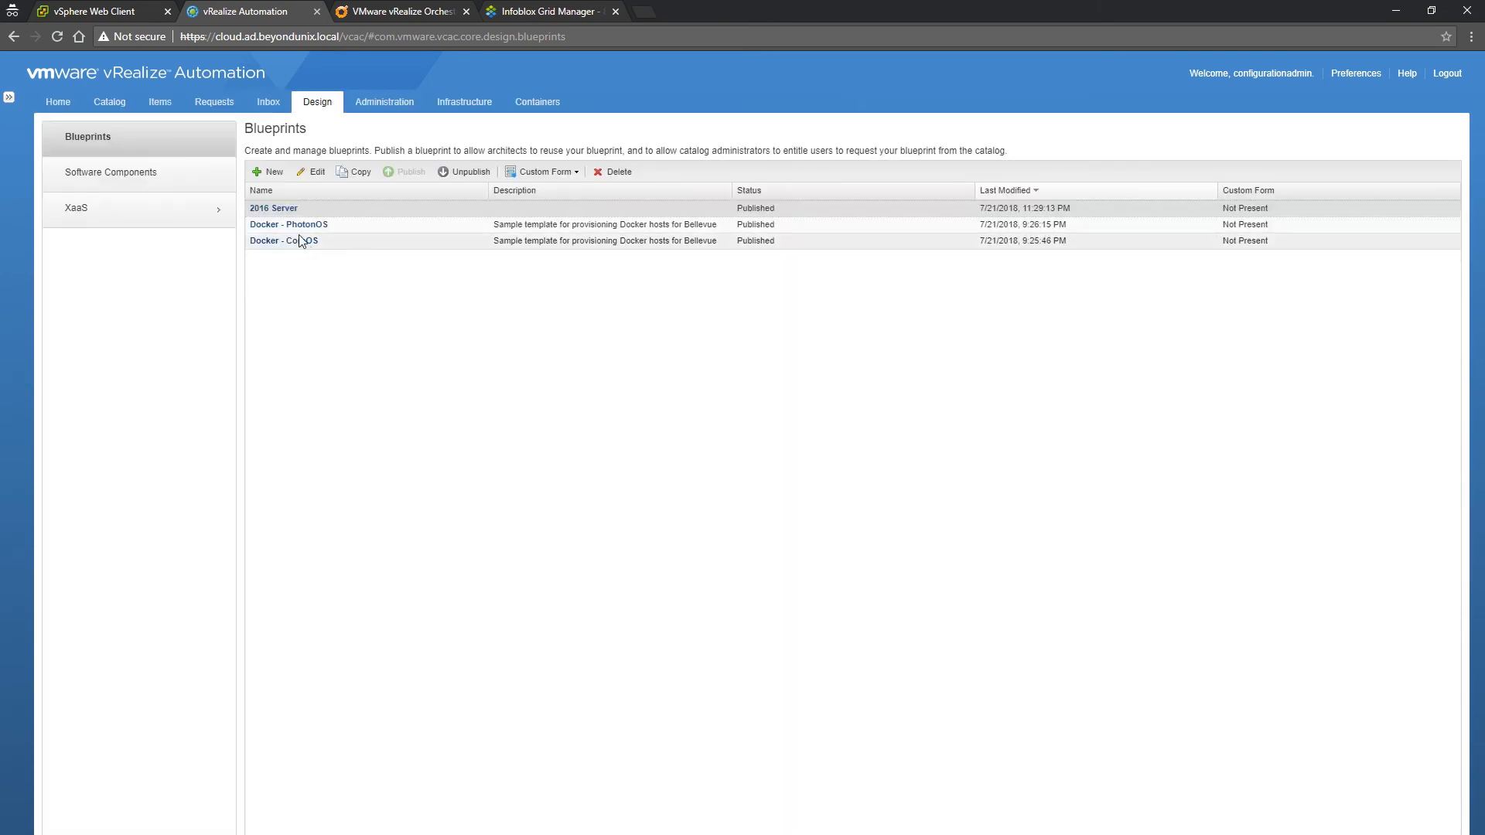
- Check the network profiles list under Infrastructure for the Hosted-Network profile
left_click(399, 105)
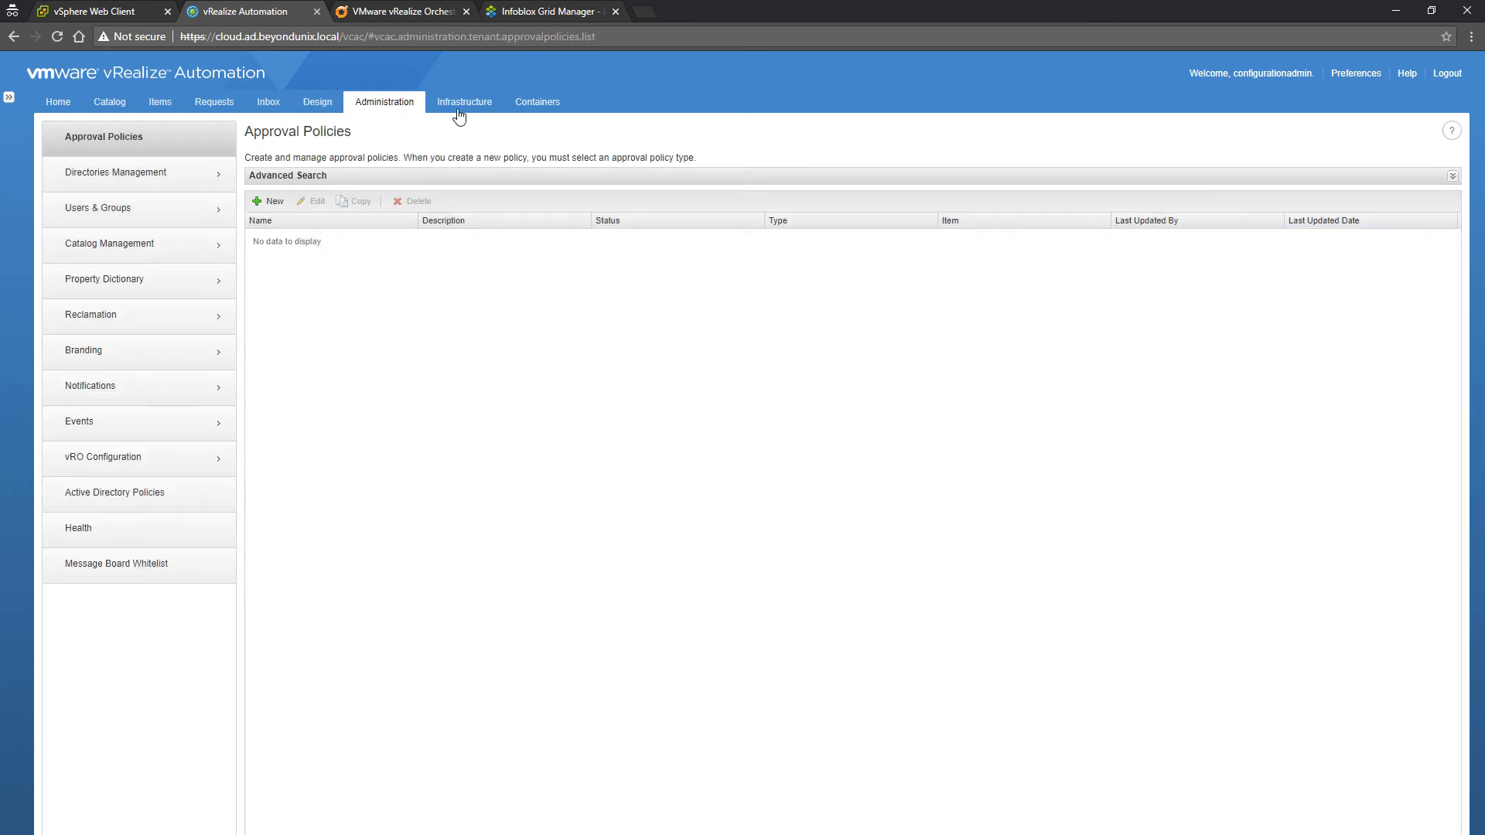
left_click(456, 109)
left_click(116, 279)
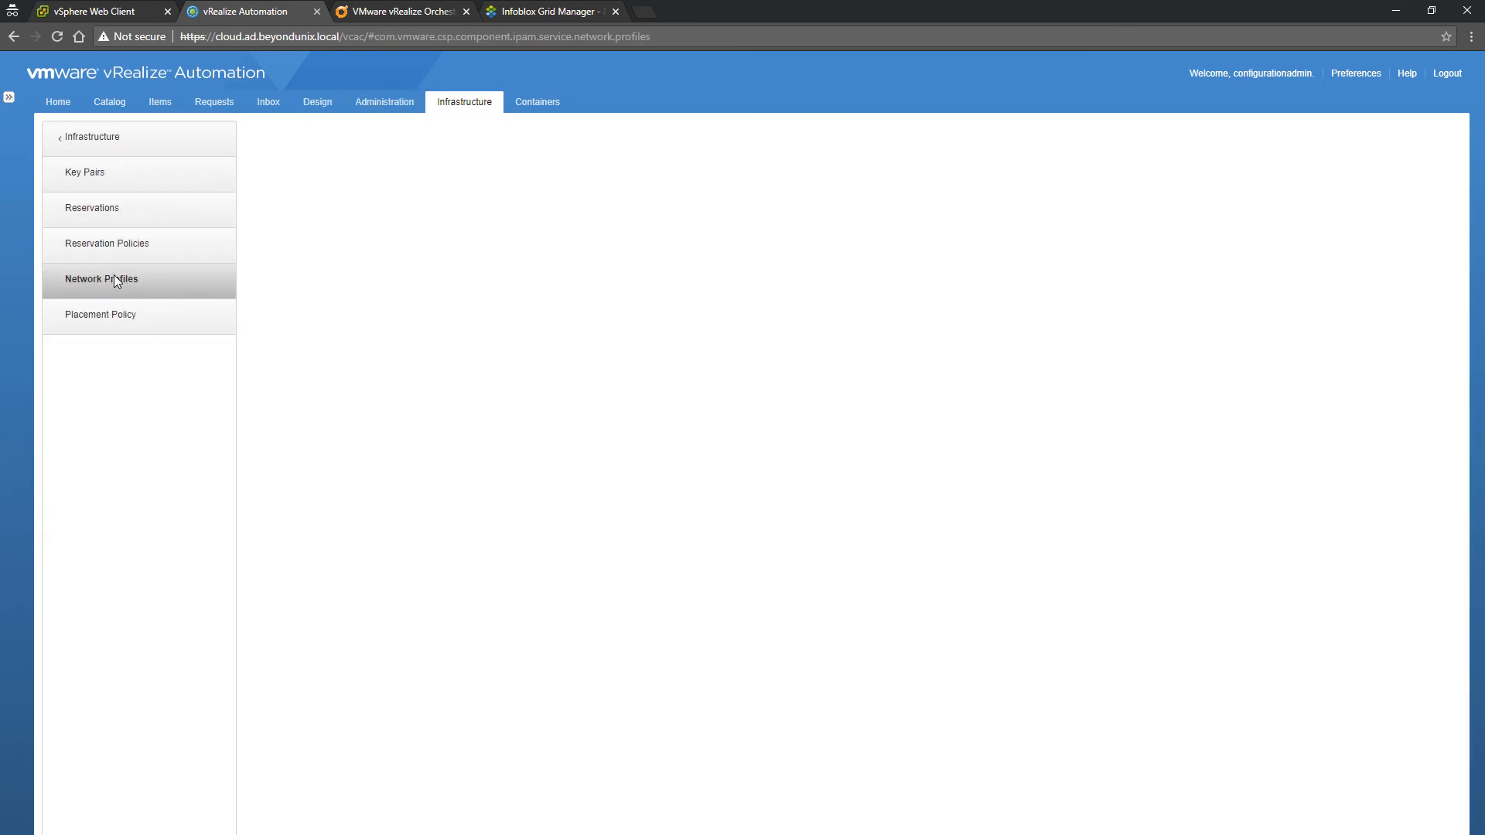
left_click(368, 212)
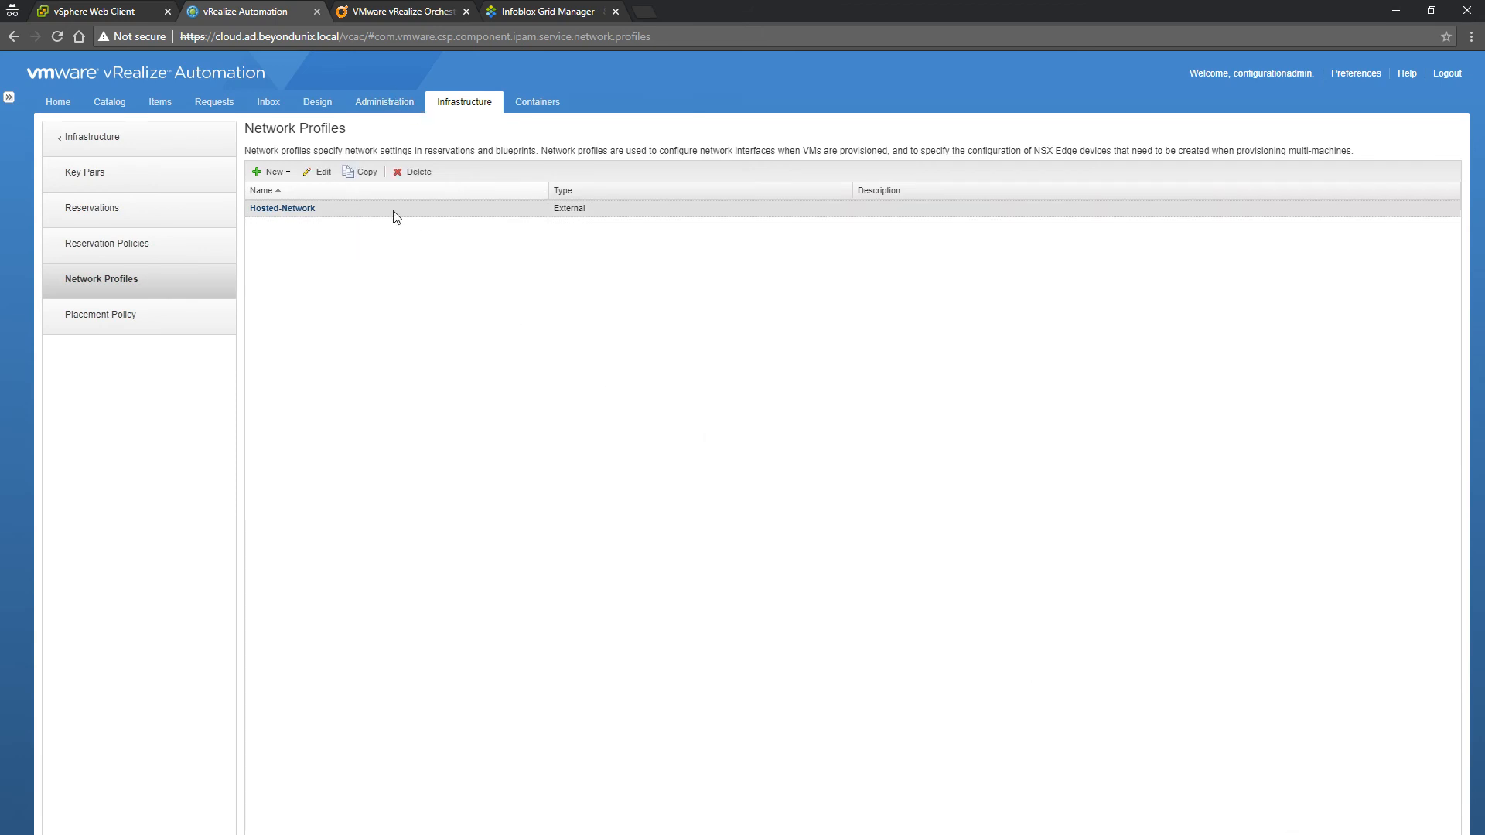
- Retry placing an Existing Network on the 2016 Server blueprint and selecting a network profile, then cancel the blueprint edit
left_click(305, 102)
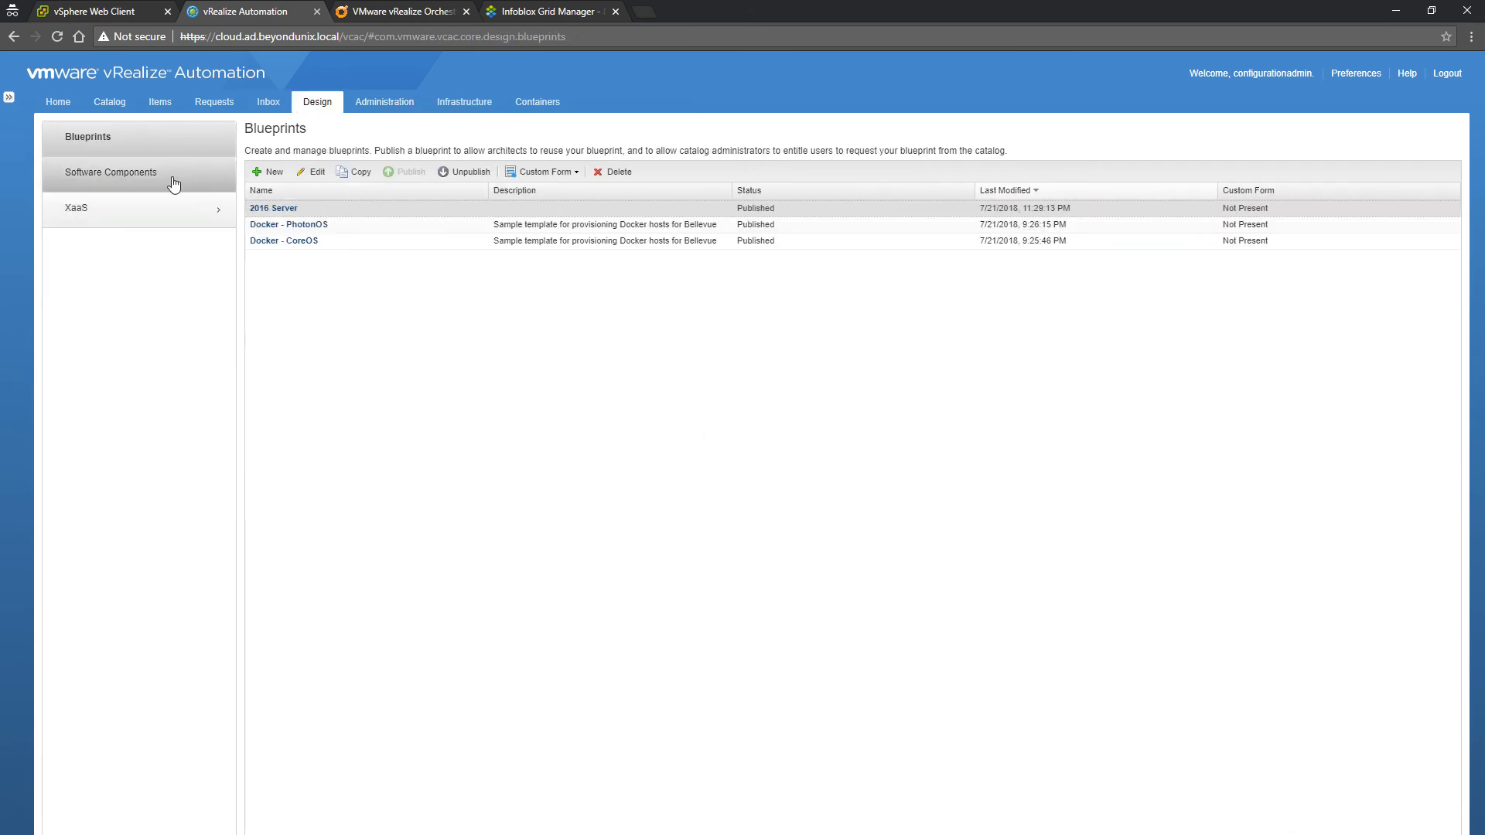
left_click(368, 105)
left_click(307, 106)
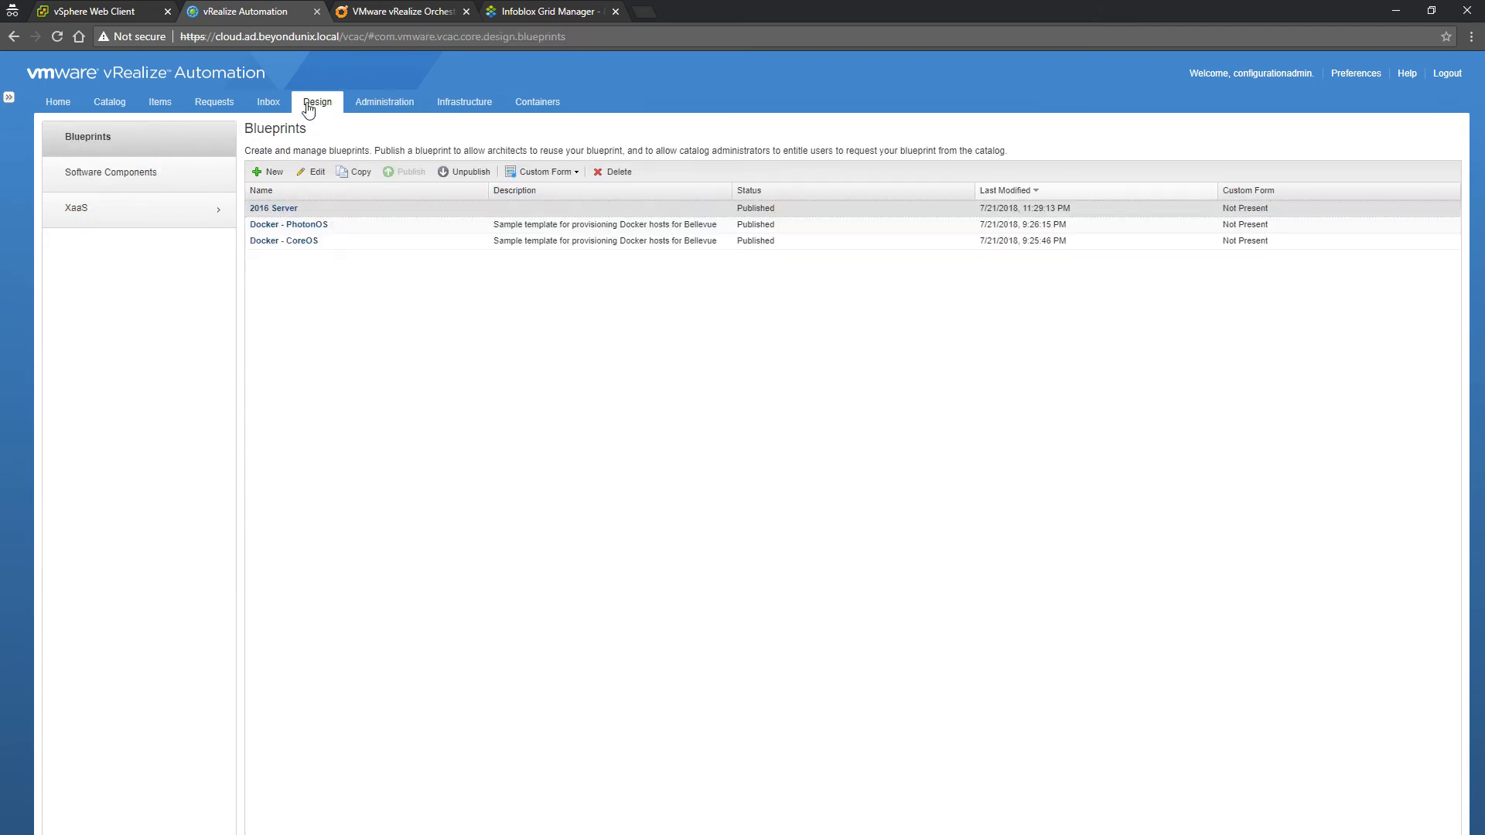
left_click(320, 175)
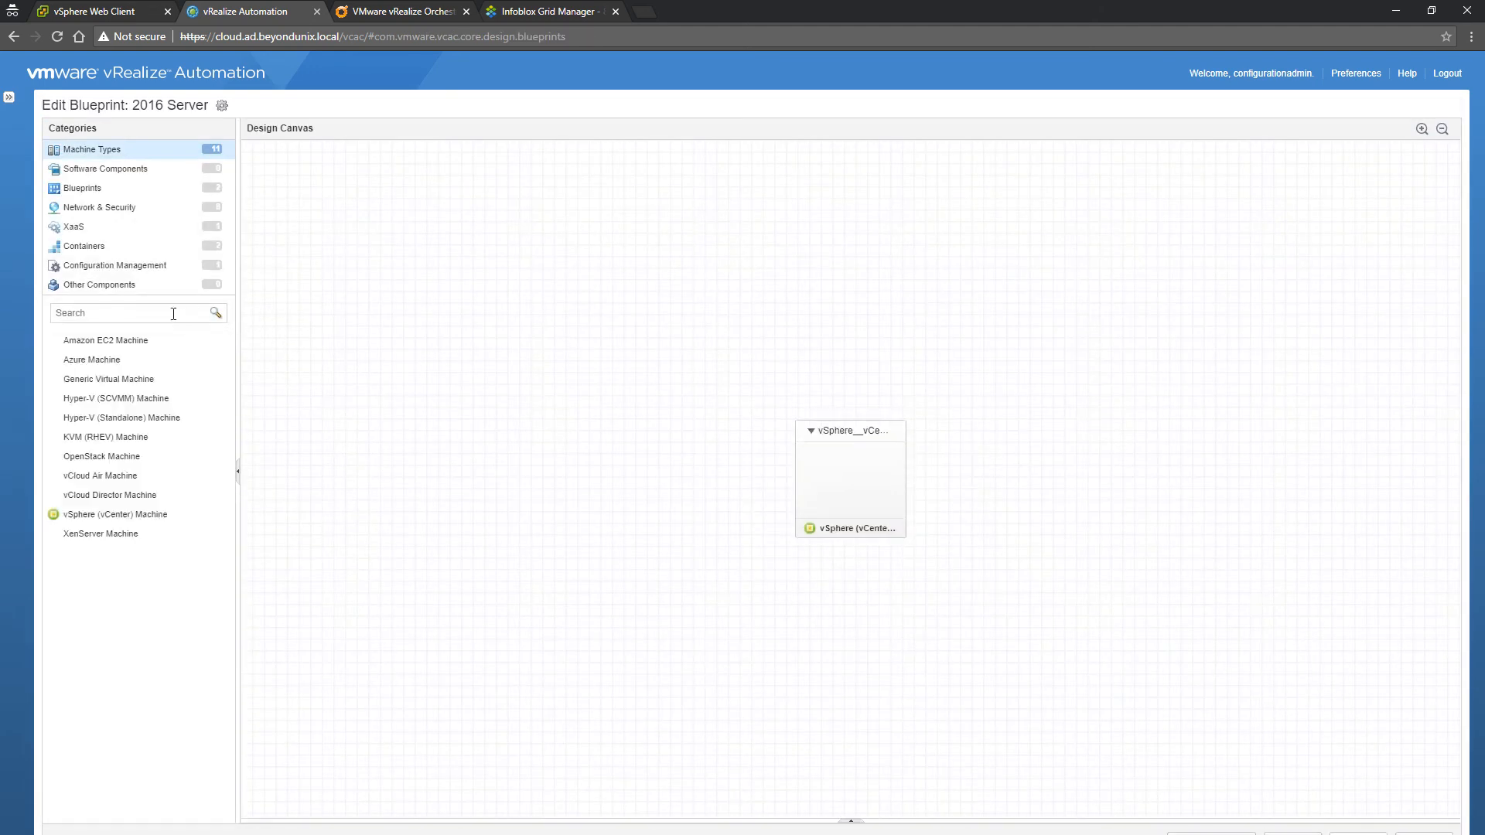
left_click(100, 208)
left_click_drag(120, 360, 608, 320)
left_click(624, 611)
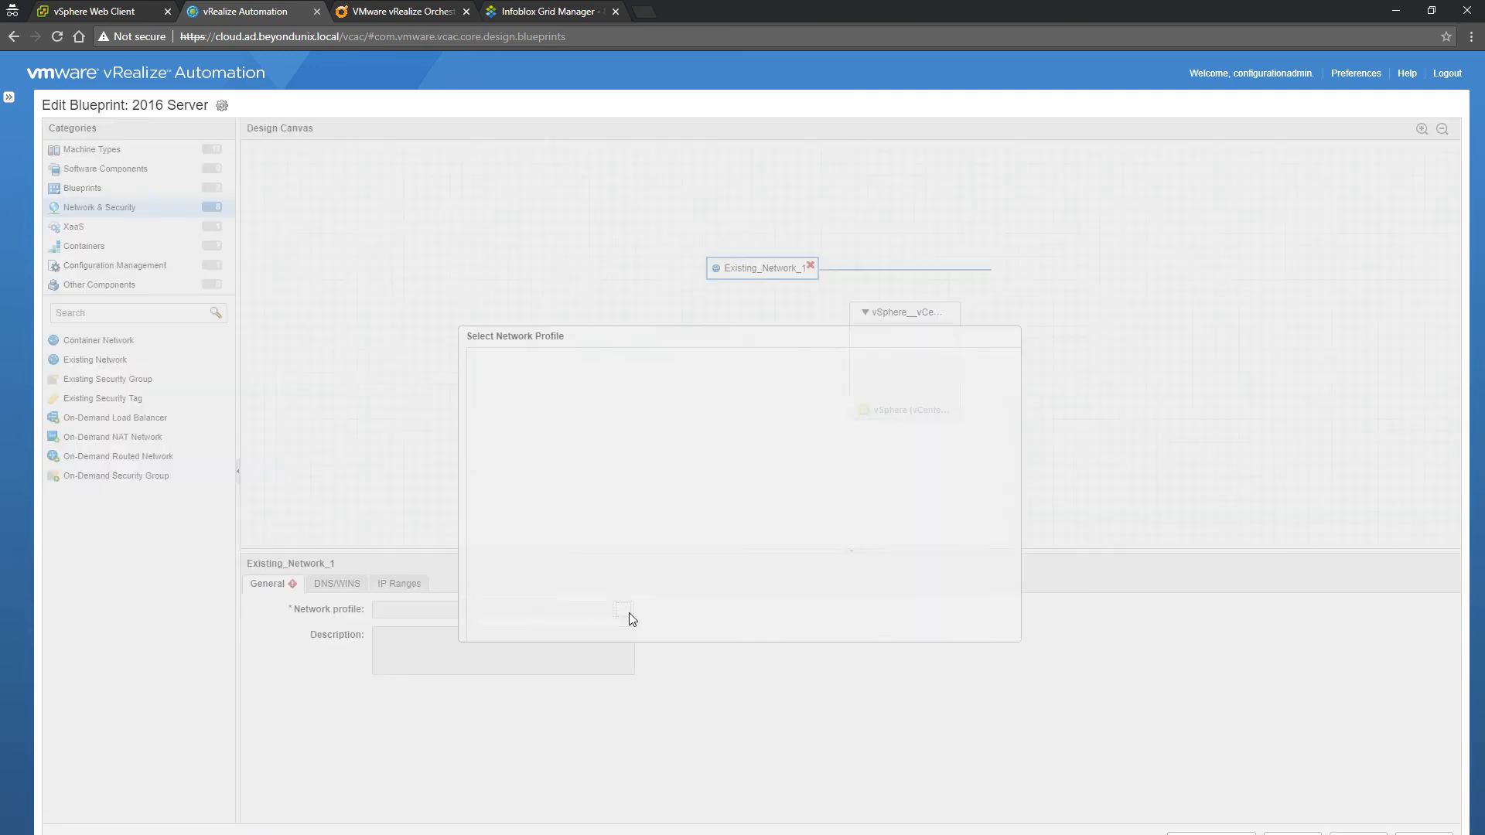
left_click(635, 600)
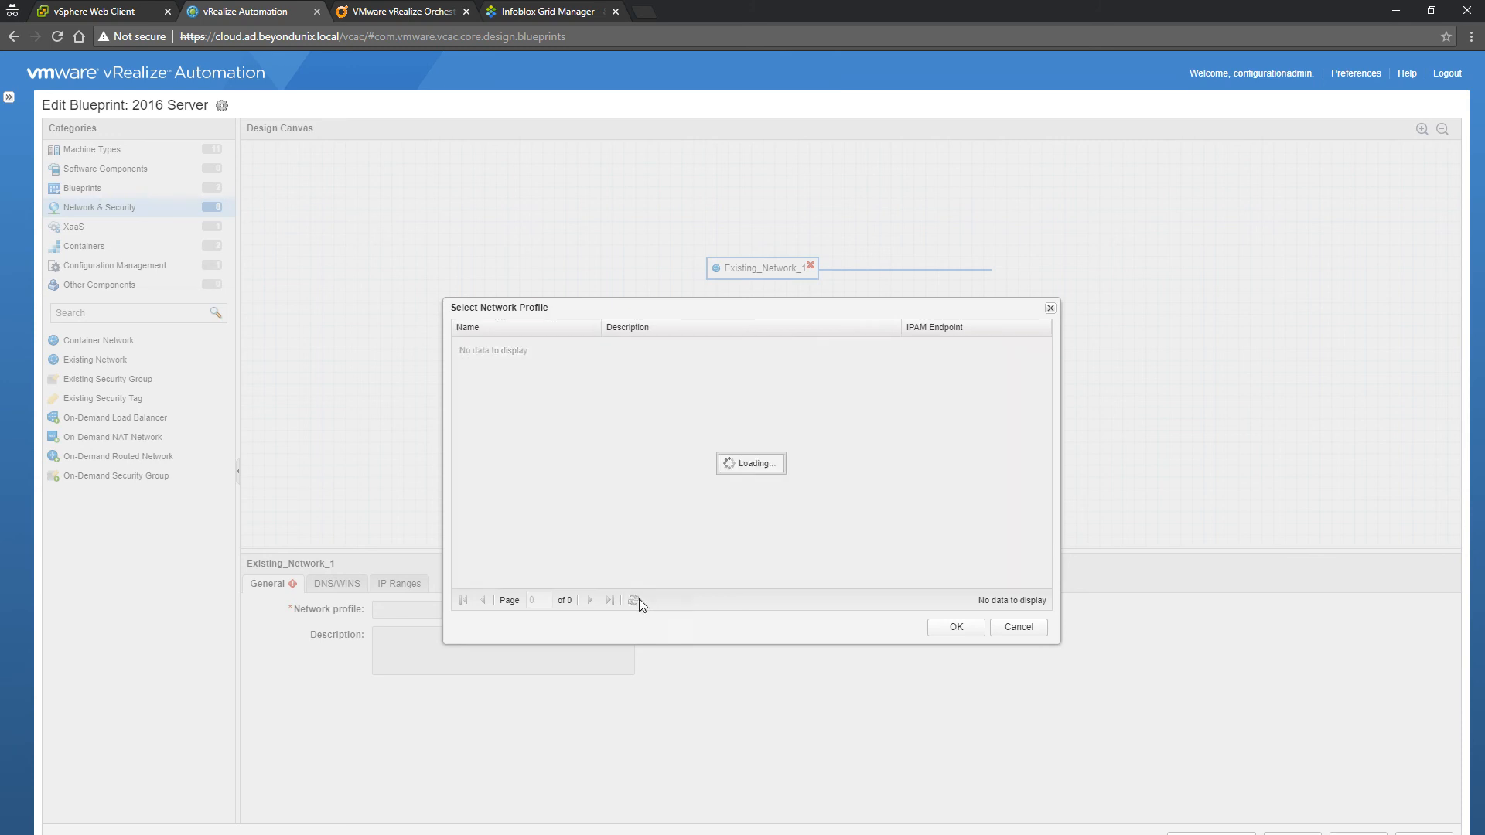
left_click(1016, 634)
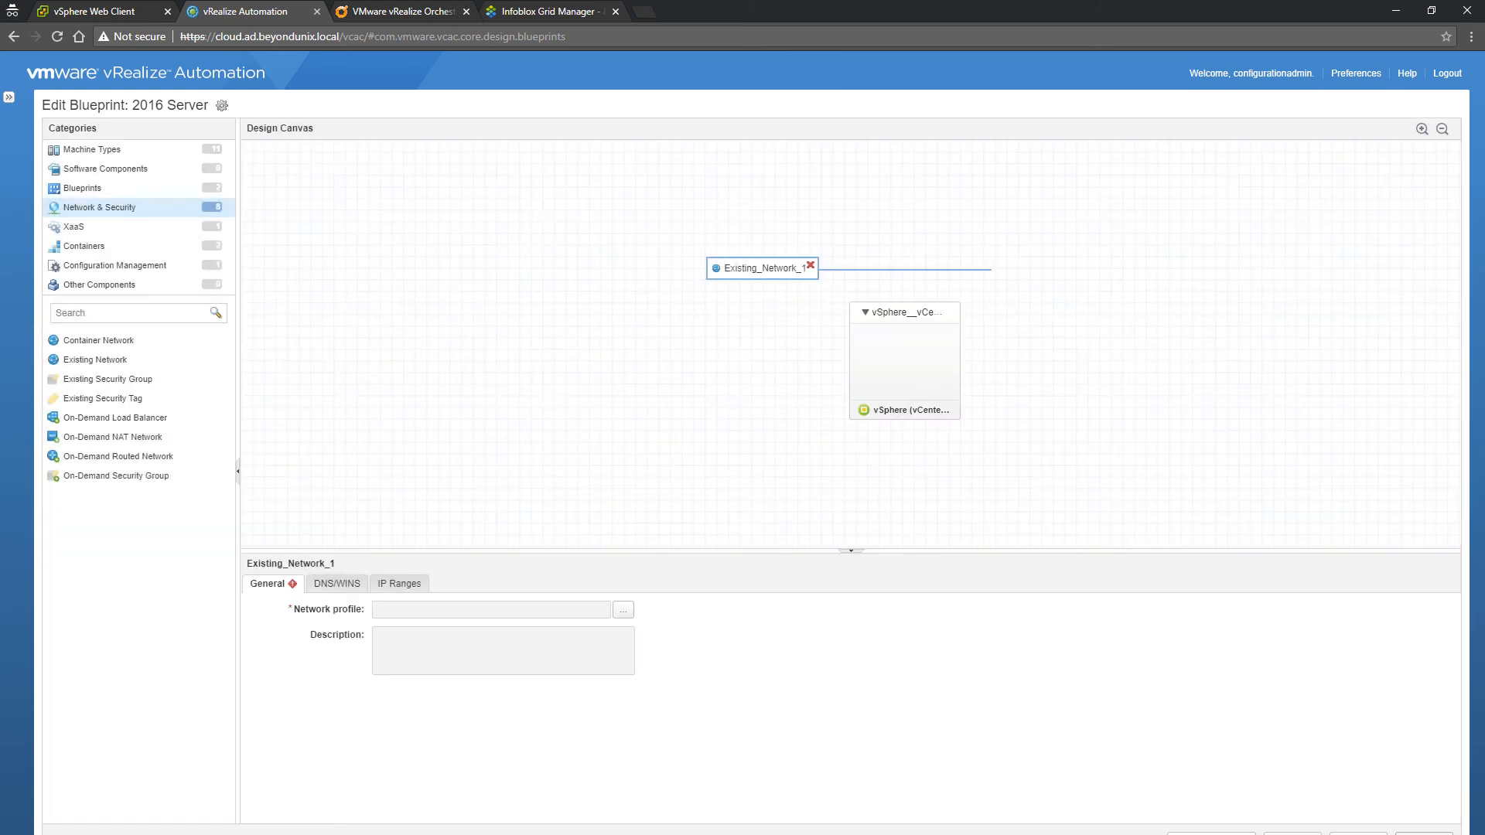
left_click(1425, 834)
left_click(716, 503)
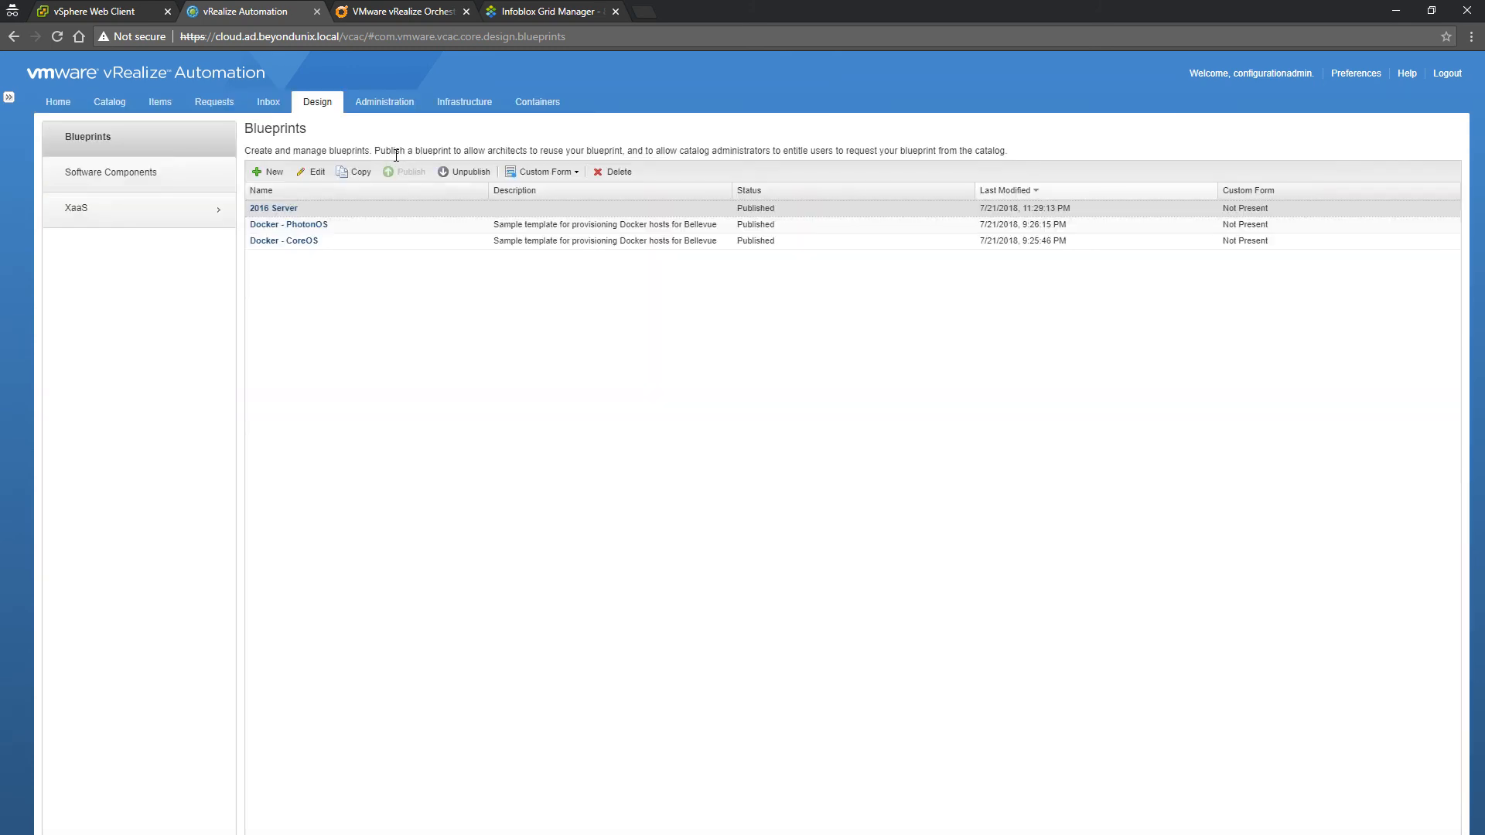
- Inspect the Pauls Cluster compute resource's general and configuration settings
left_click(437, 104)
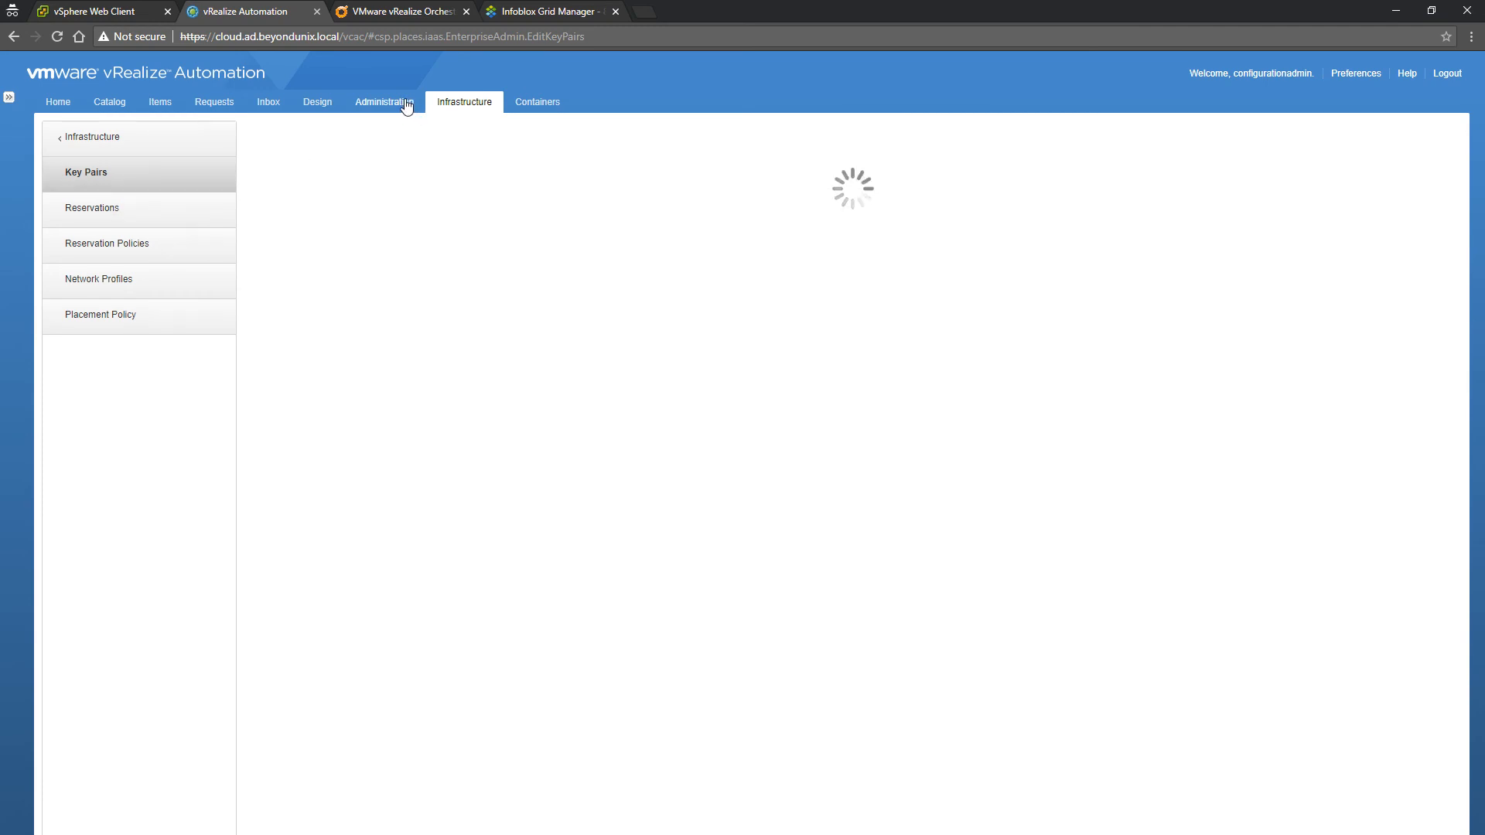
left_click(176, 137)
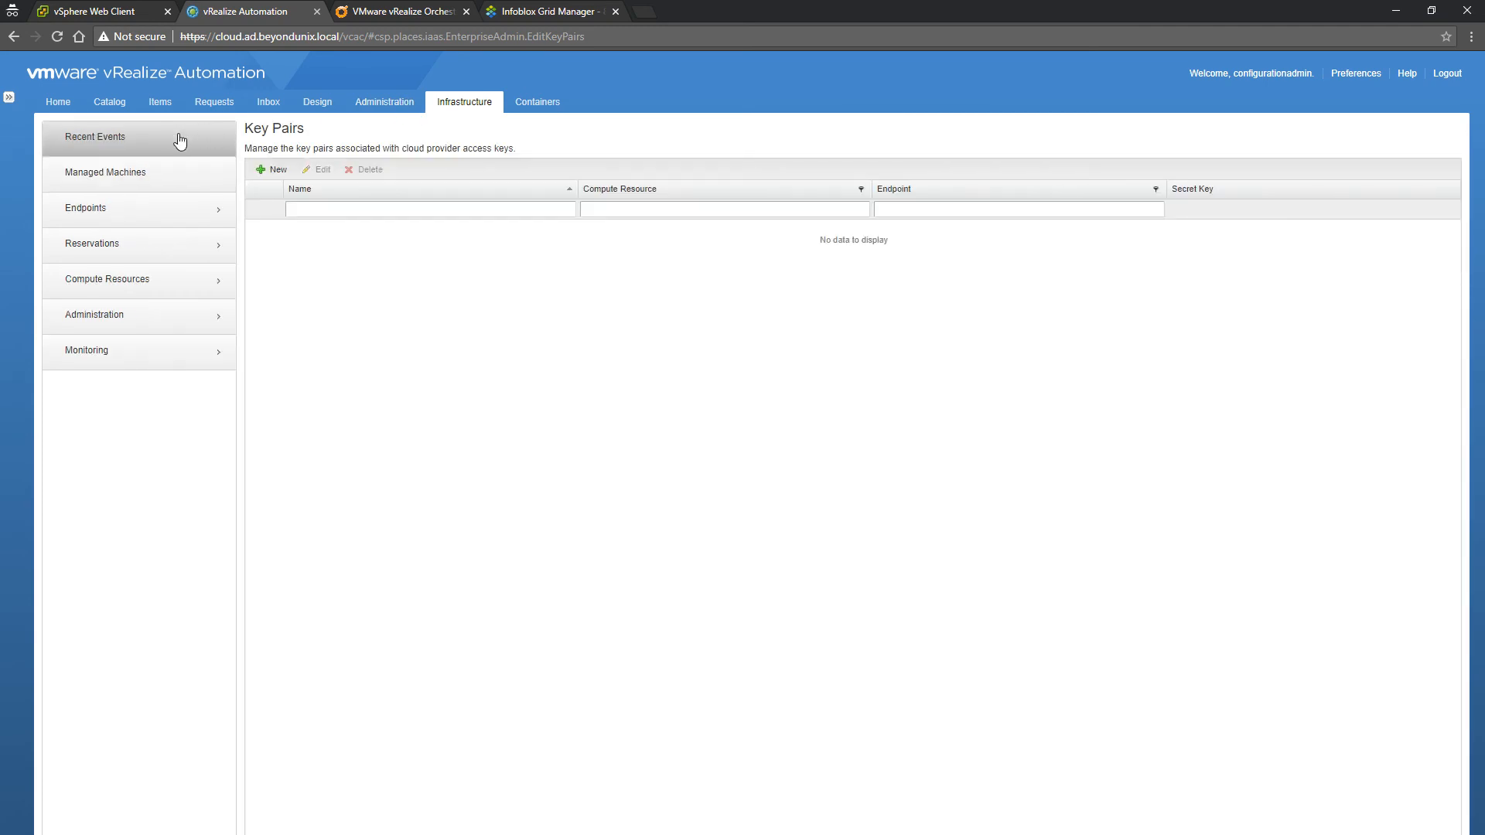
left_click(146, 281)
left_click(146, 174)
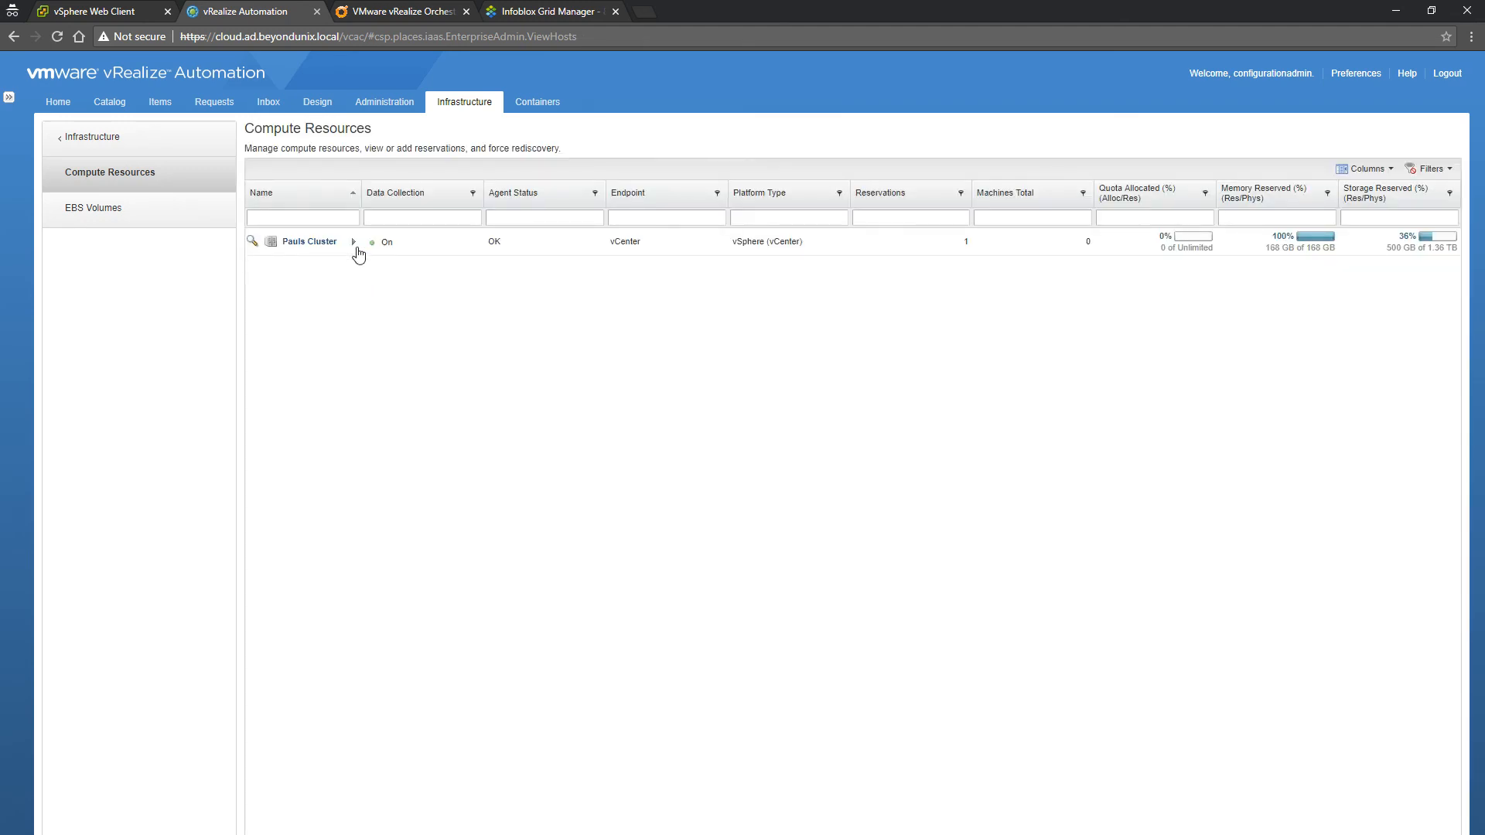
mouse_move(354, 247)
left_click(417, 249)
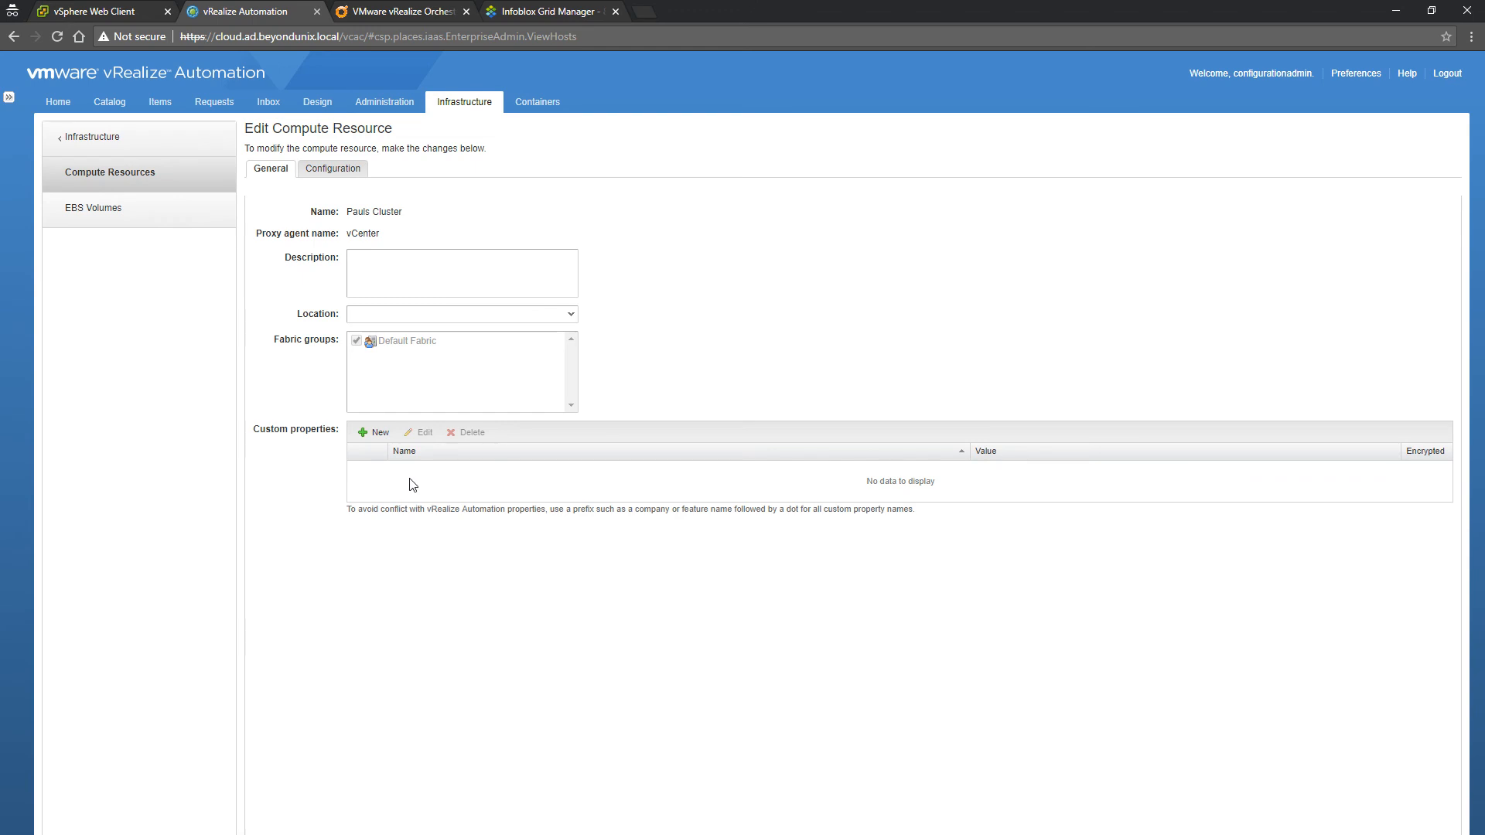
left_click(337, 170)
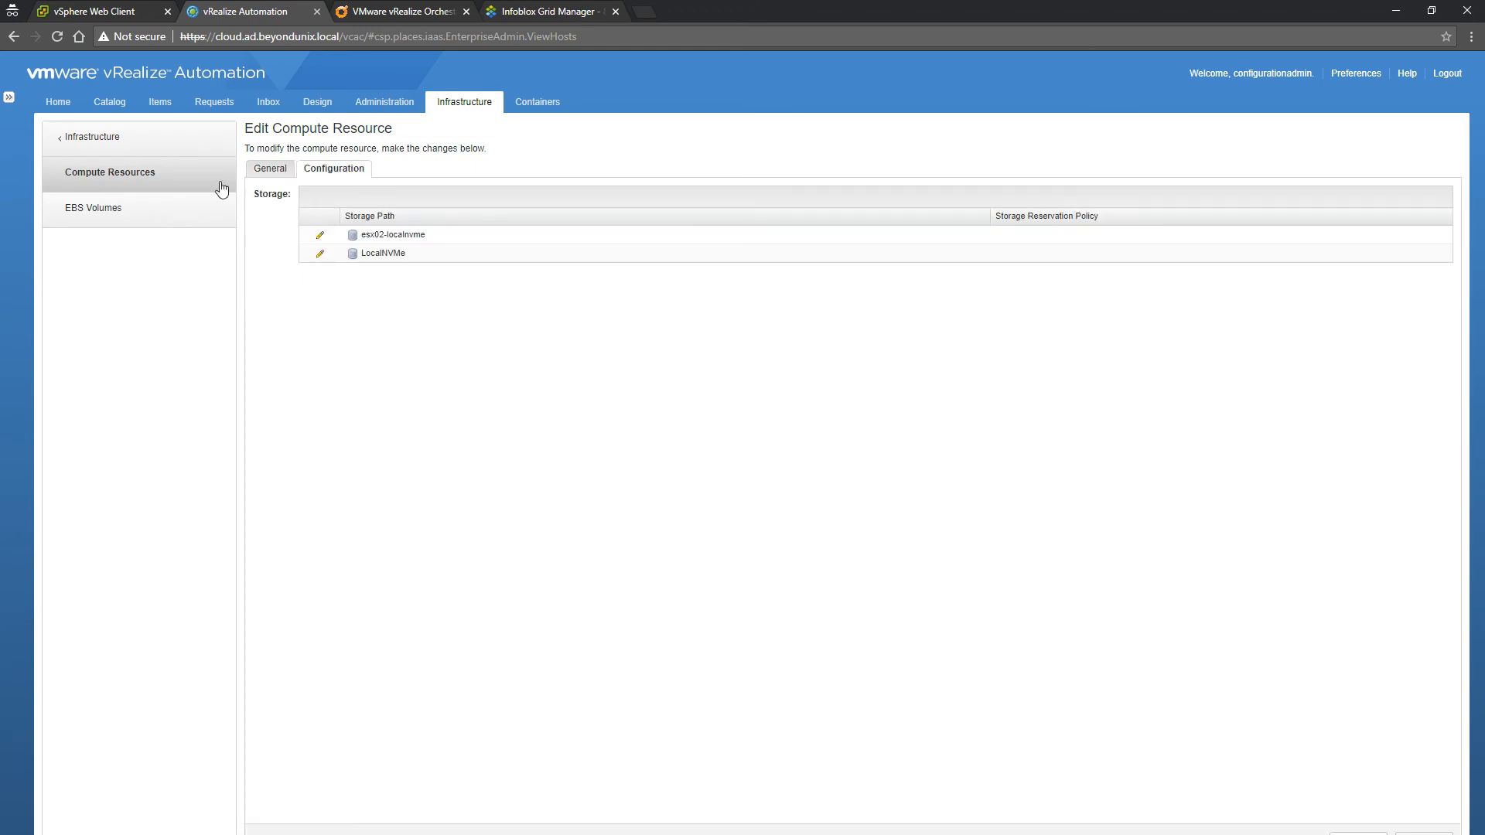
left_click(122, 146)
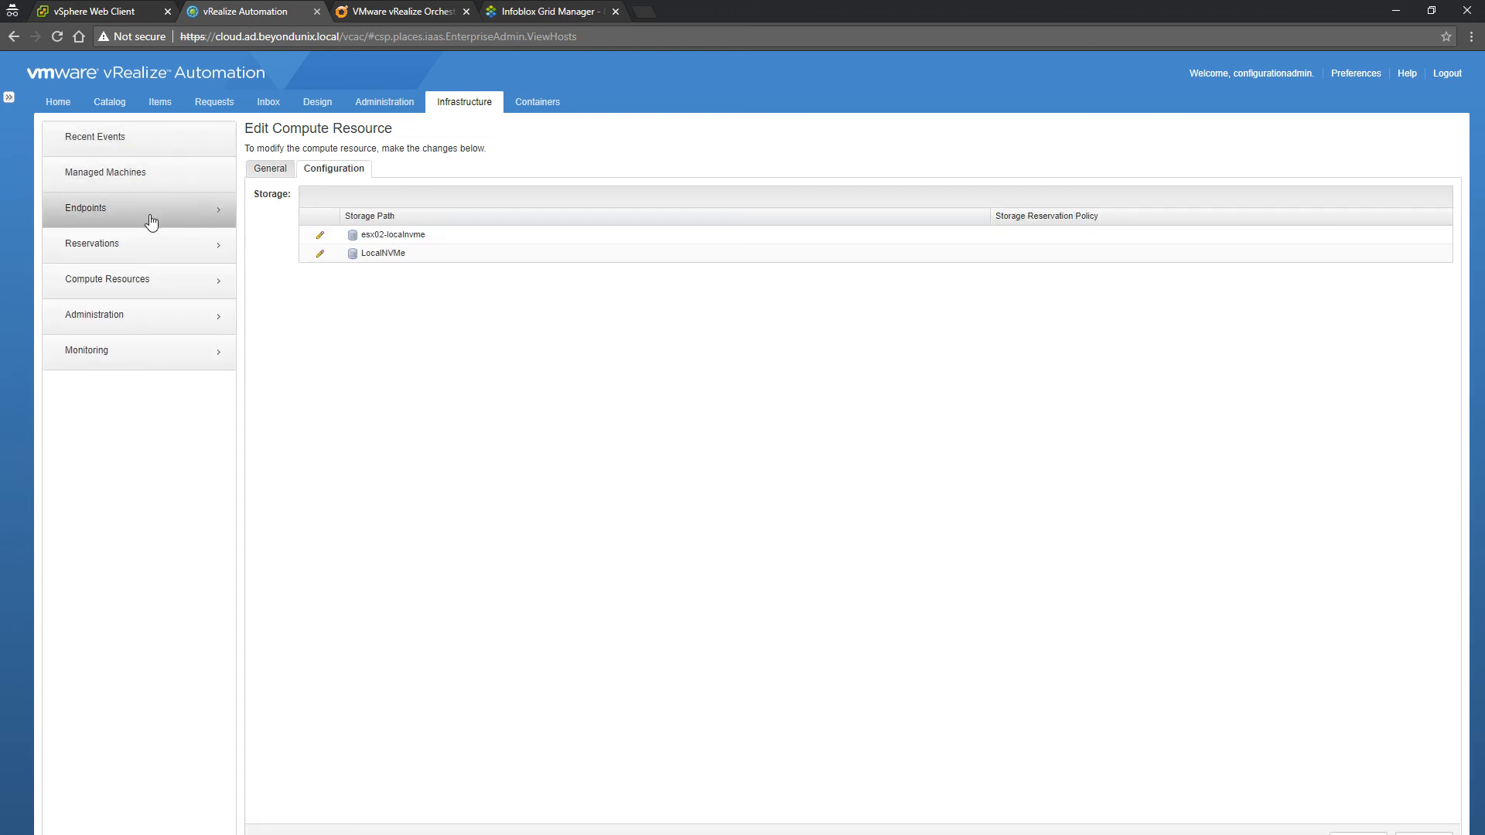
left_click(158, 295)
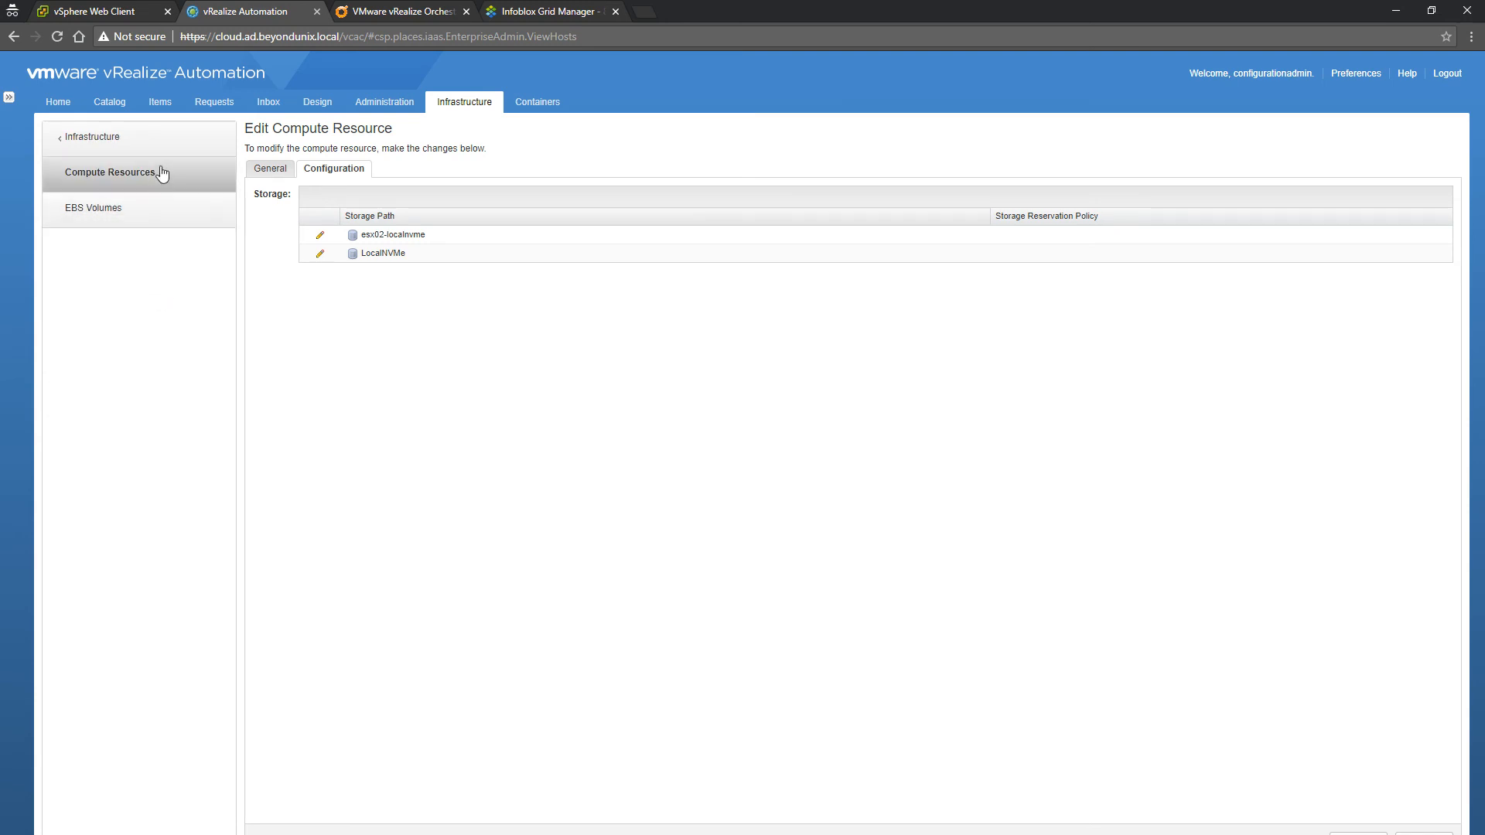
- Request inventory, state and performance data collection now for the Pauls Cluster compute resource
left_click(273, 172)
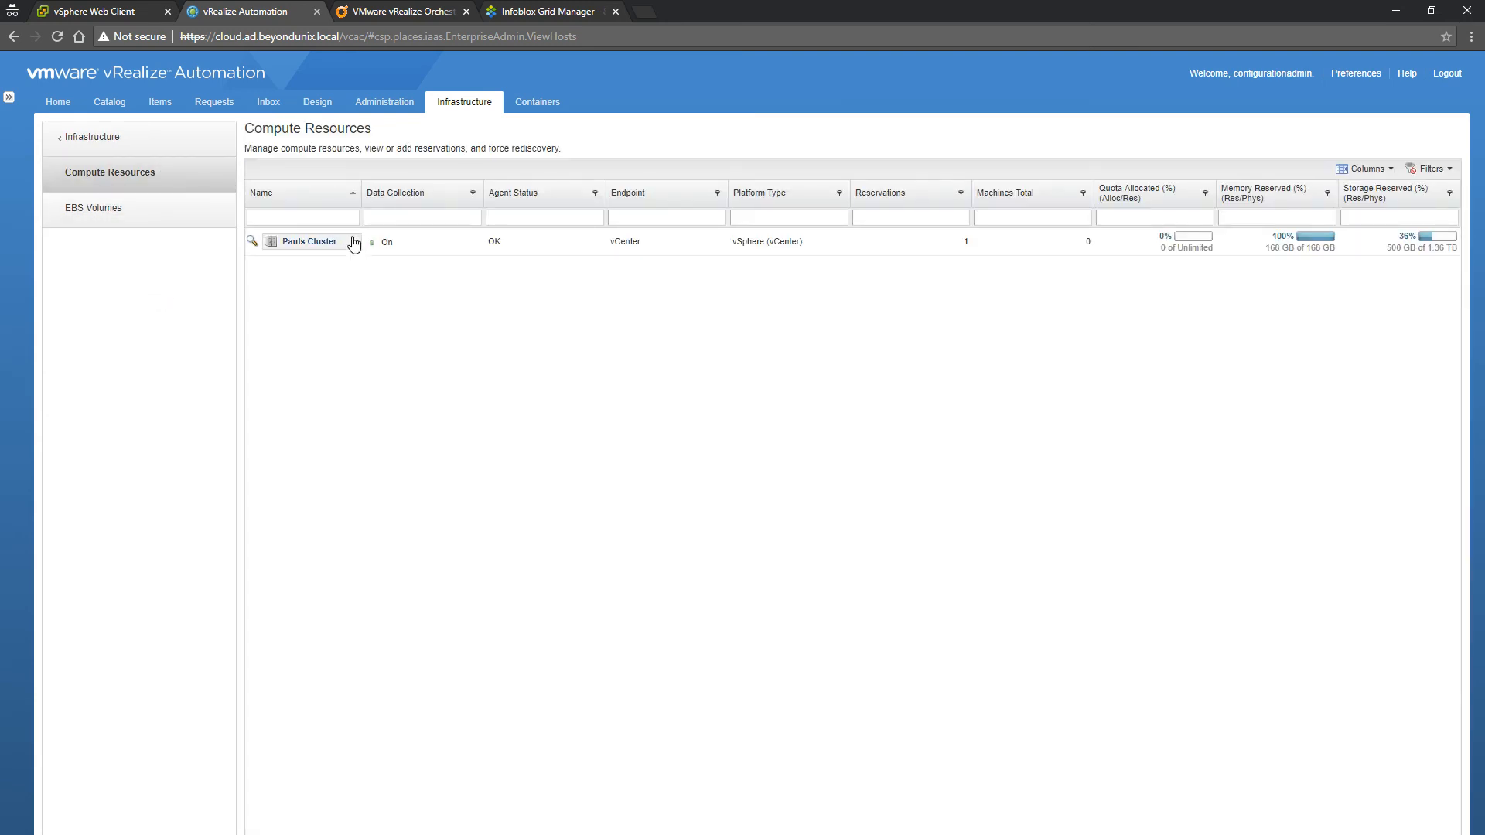
left_click(354, 242)
left_click(414, 336)
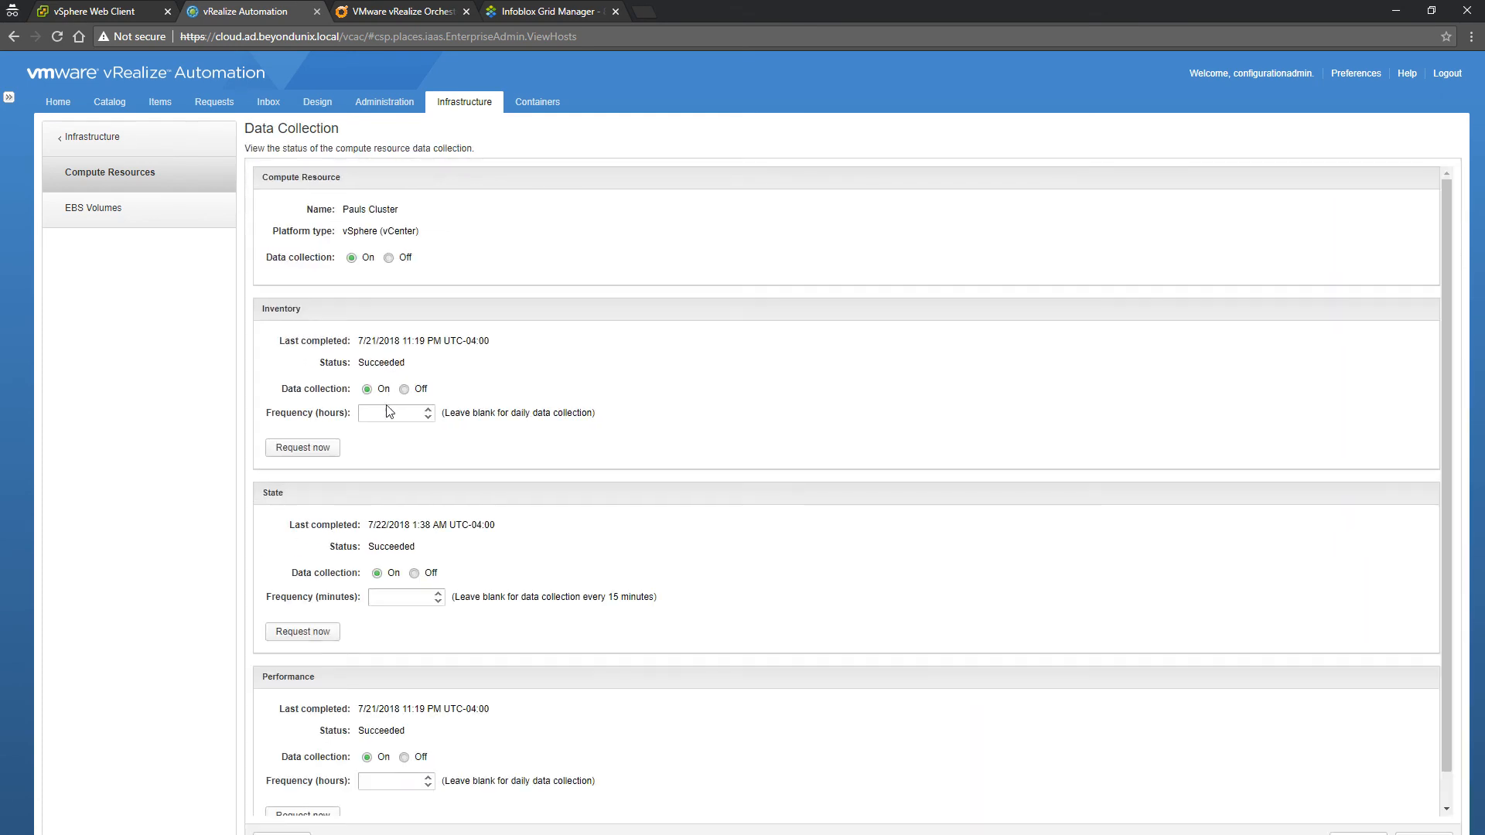
left_click(305, 451)
left_click(298, 632)
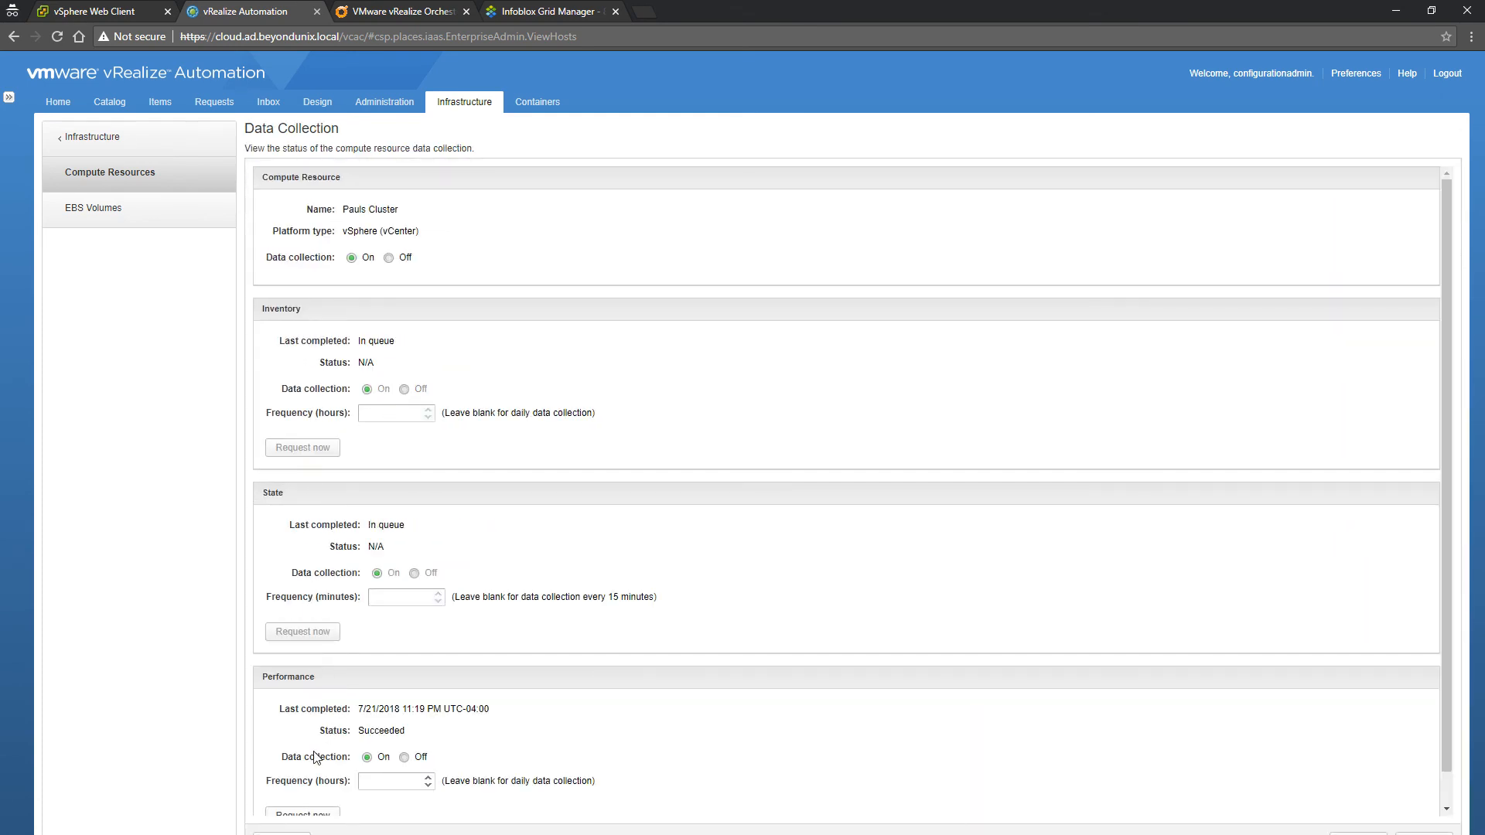
left_click(315, 816)
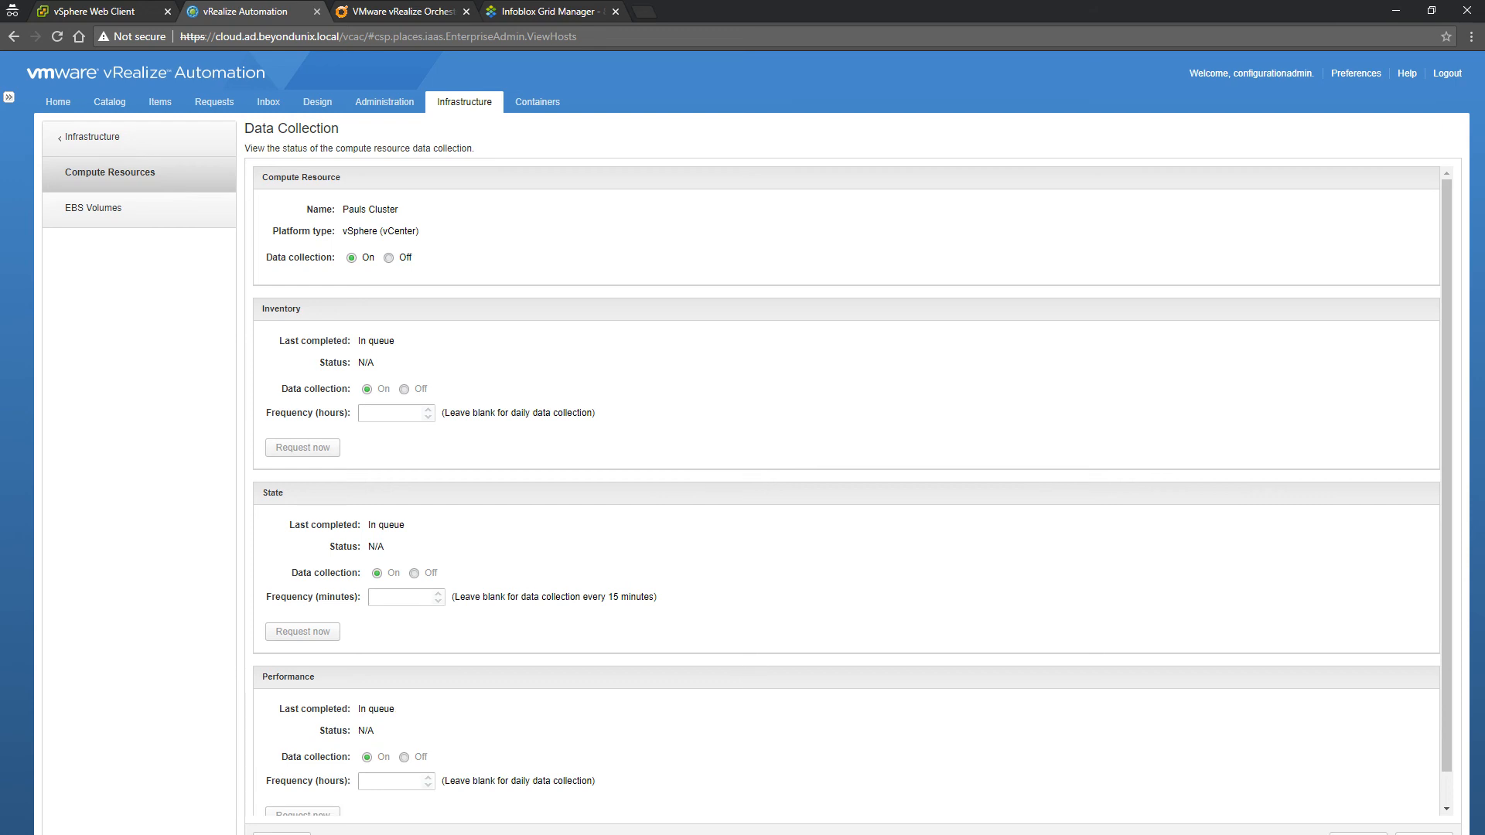
scroll(851, 495, "down", 1)
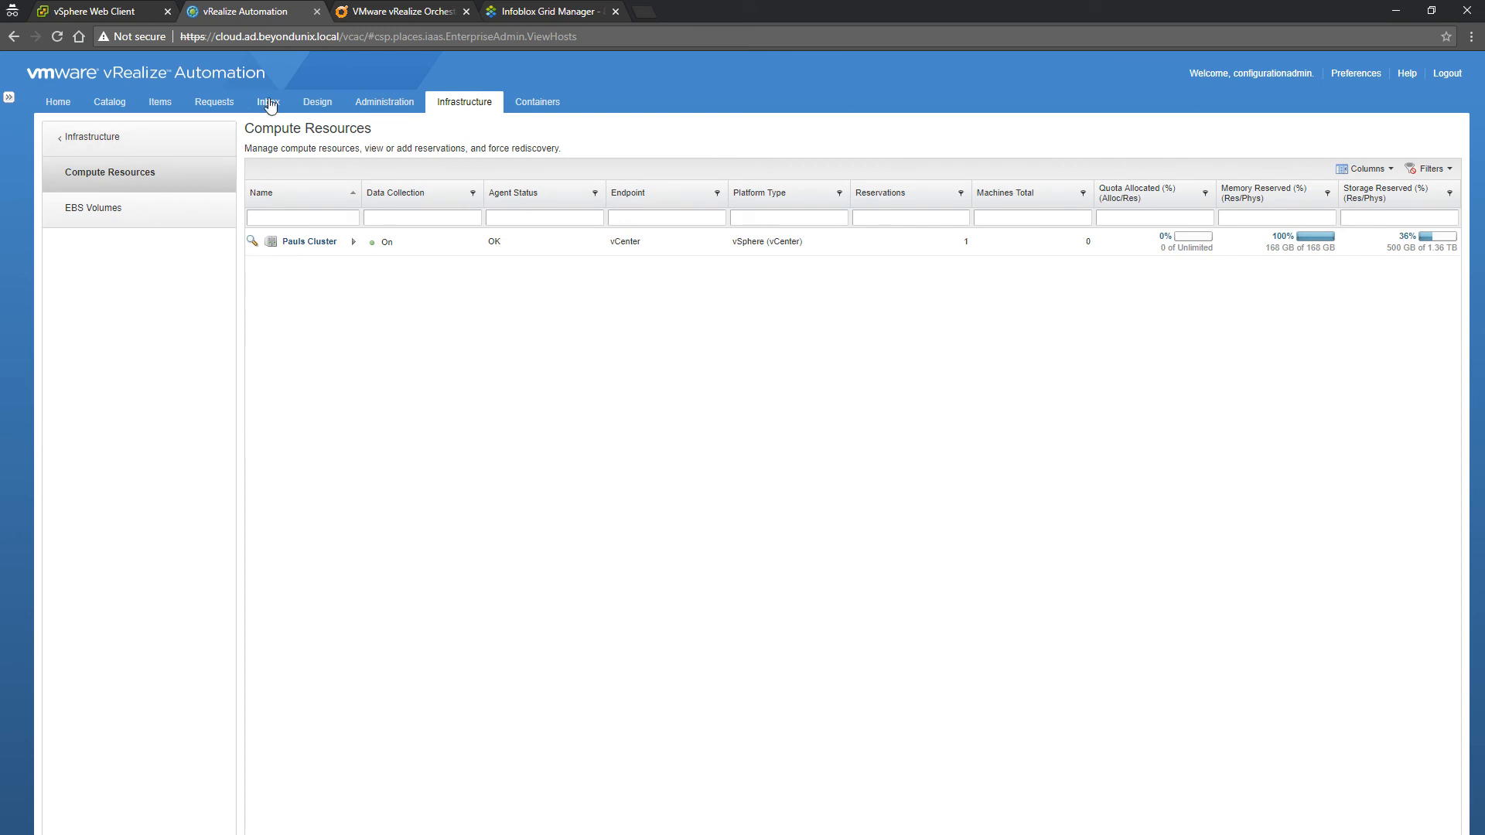
- Assign the Hosted-Network profile to the DPortGroup_VLAN_120 adapter in the Default reservation's network settings and save
left_click(405, 101)
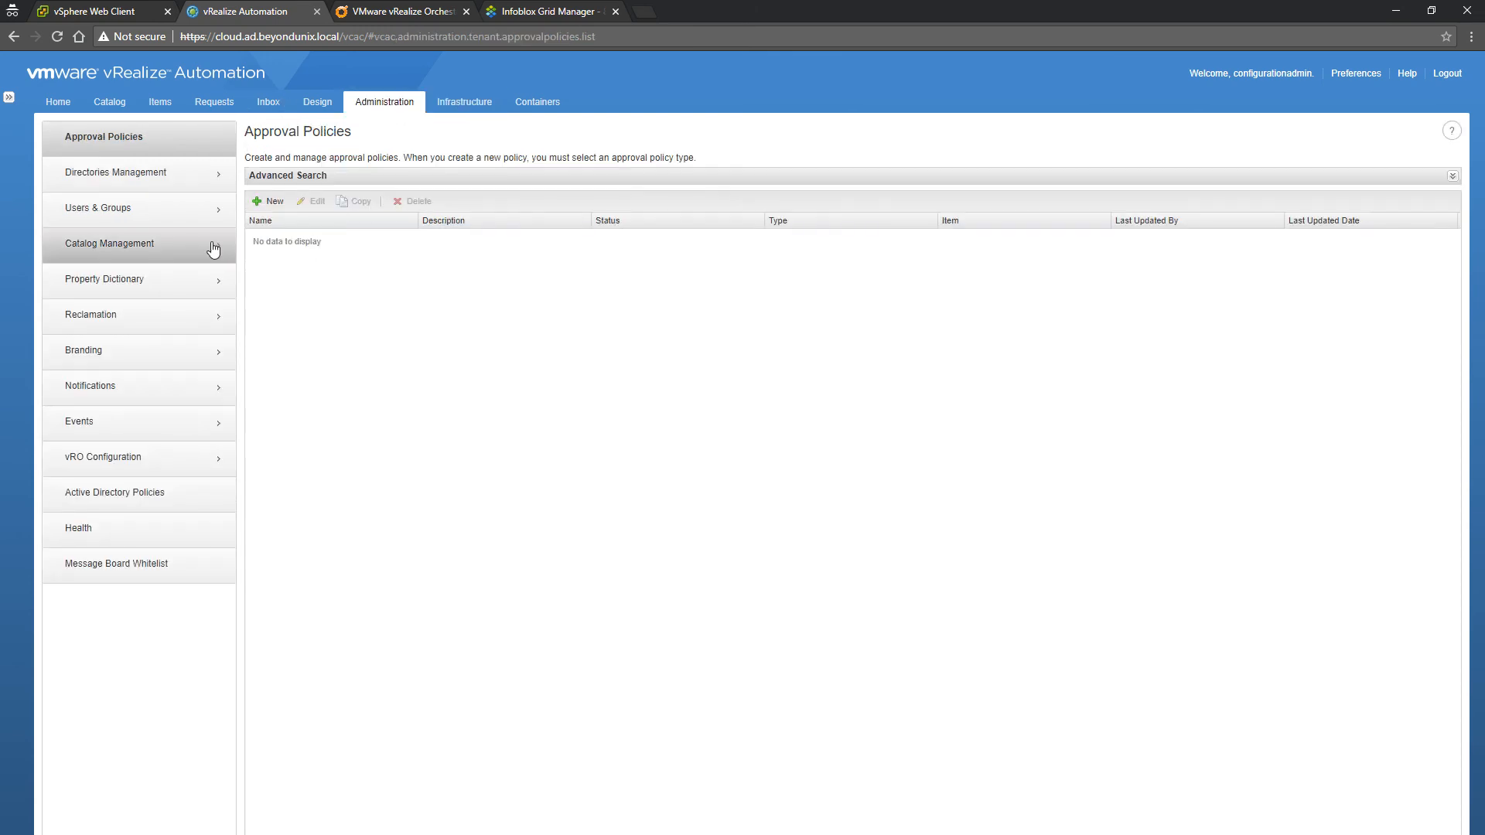
left_click(468, 104)
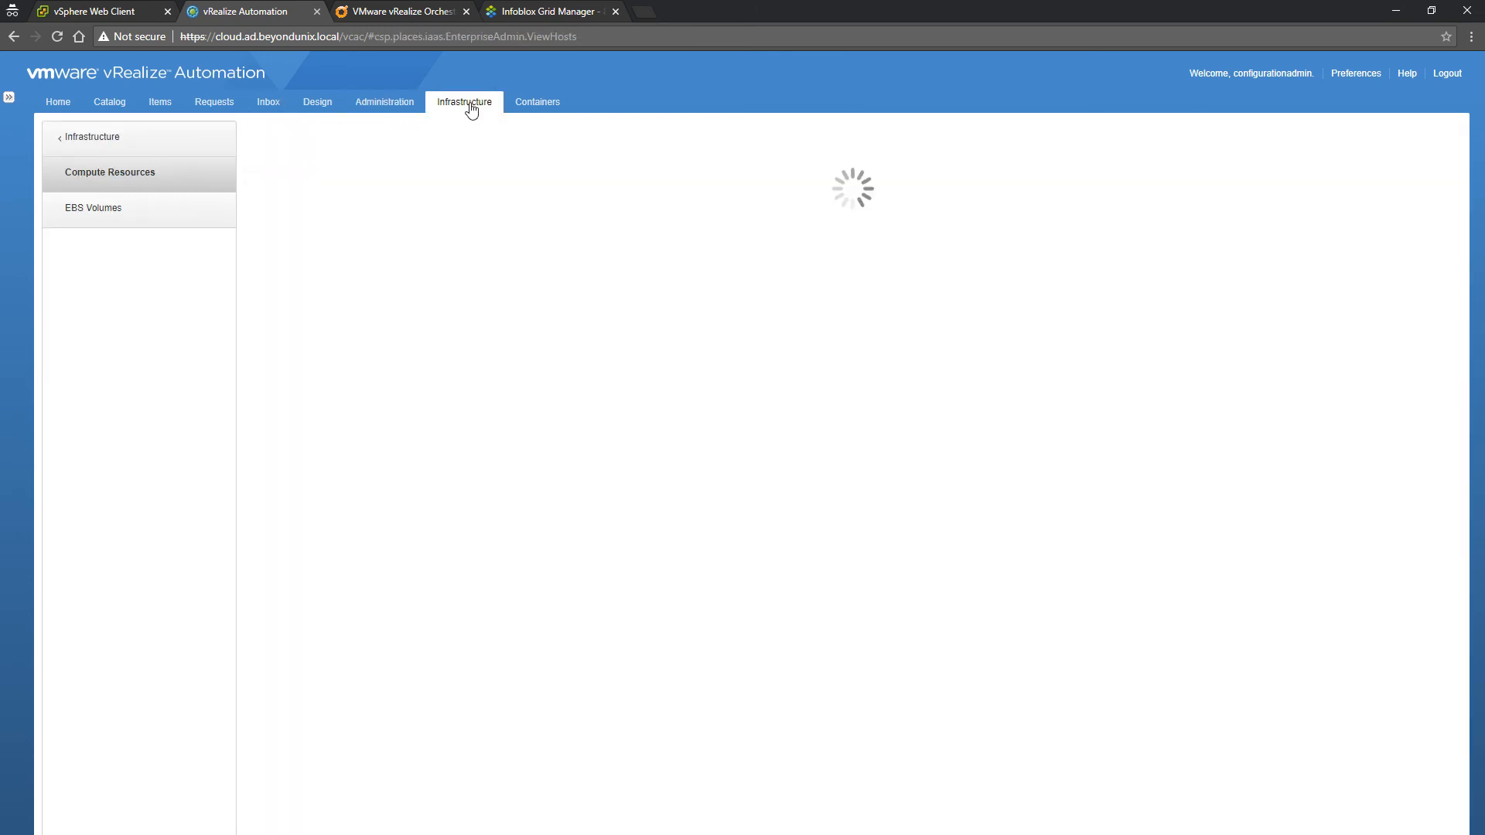
left_click(142, 144)
left_click(124, 249)
left_click(120, 212)
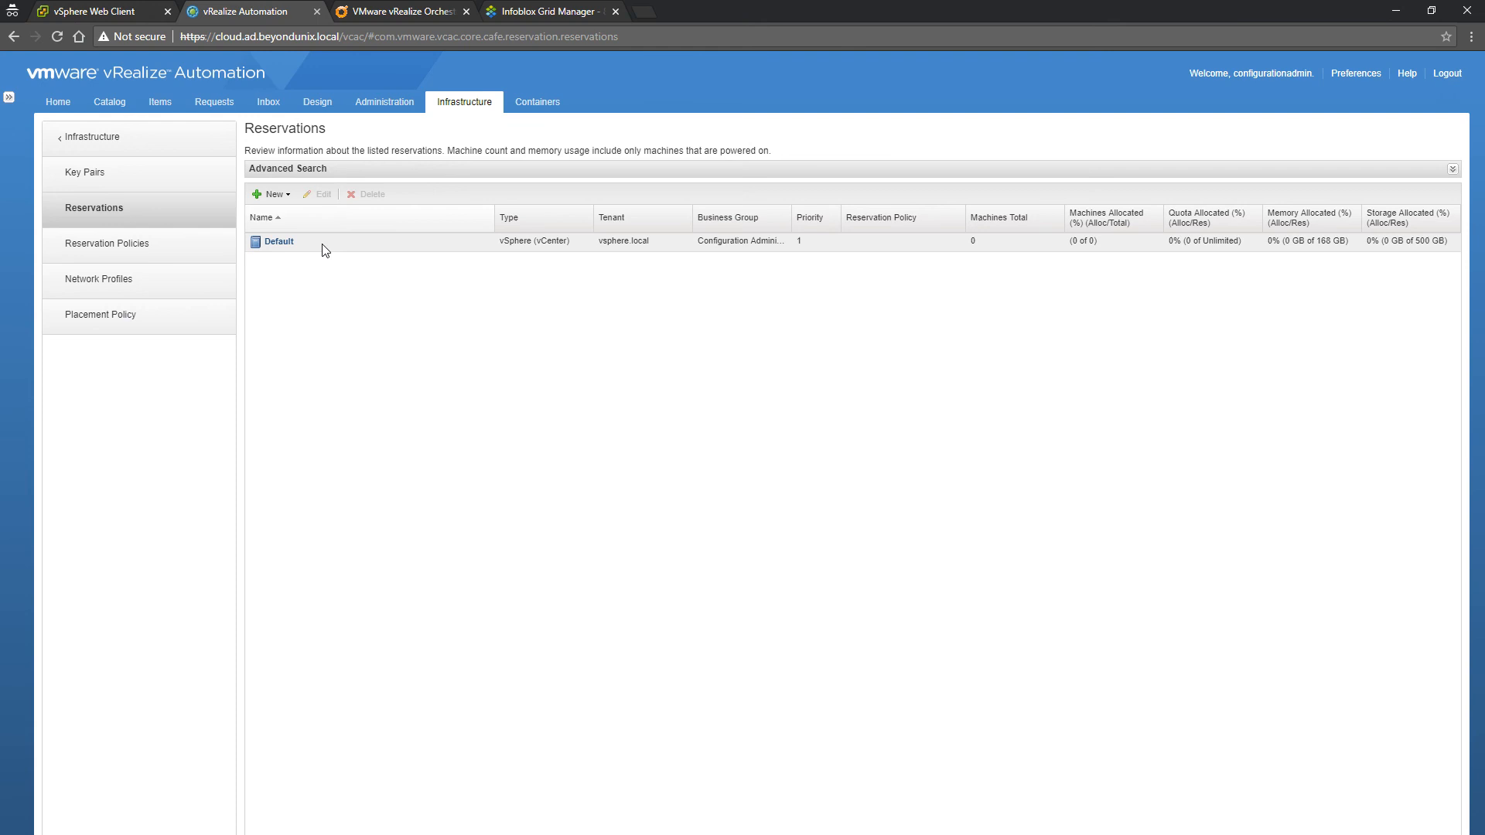
left_click(322, 244)
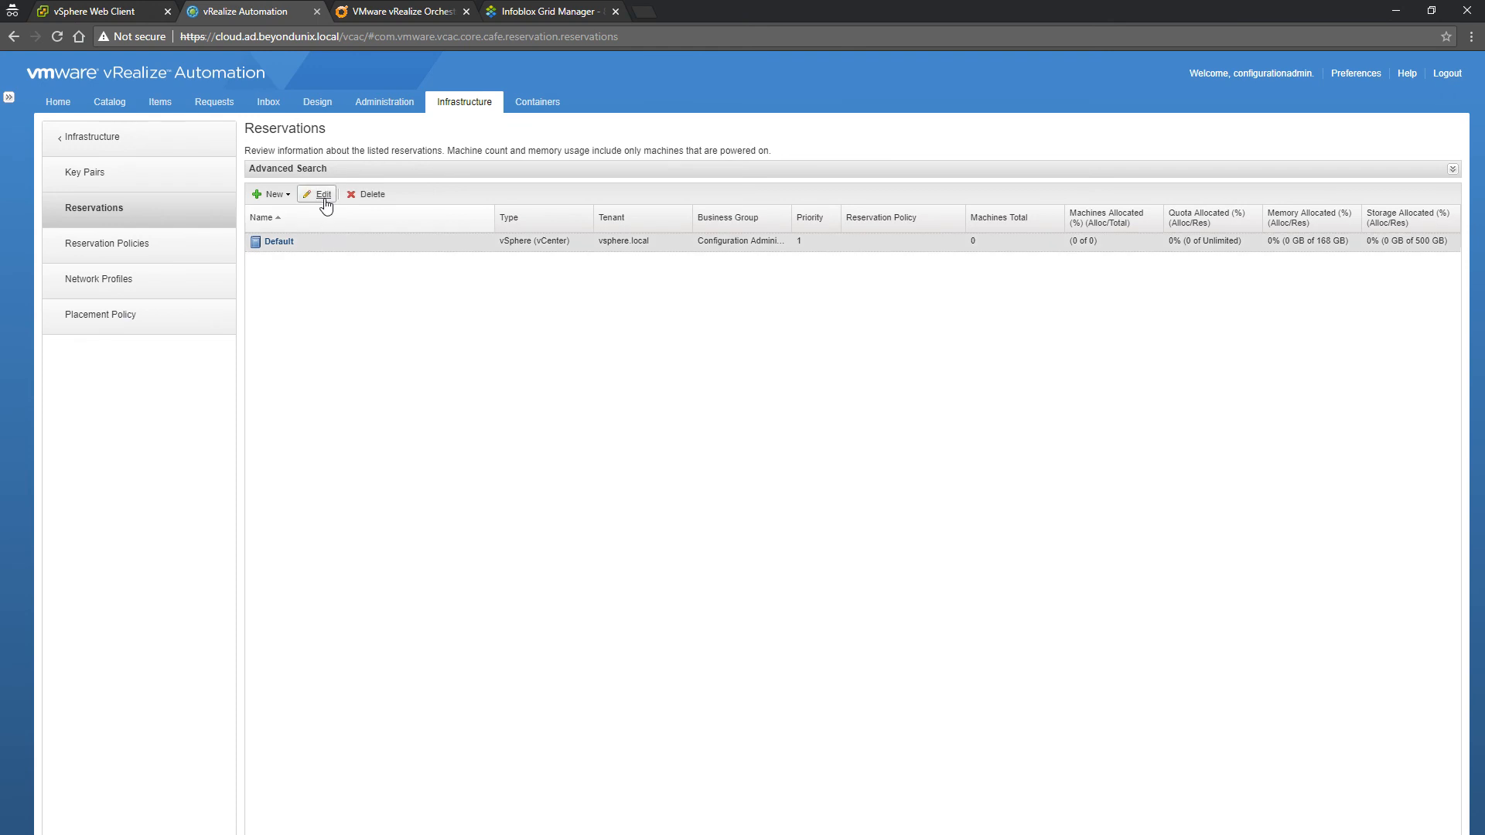
left_click(325, 198)
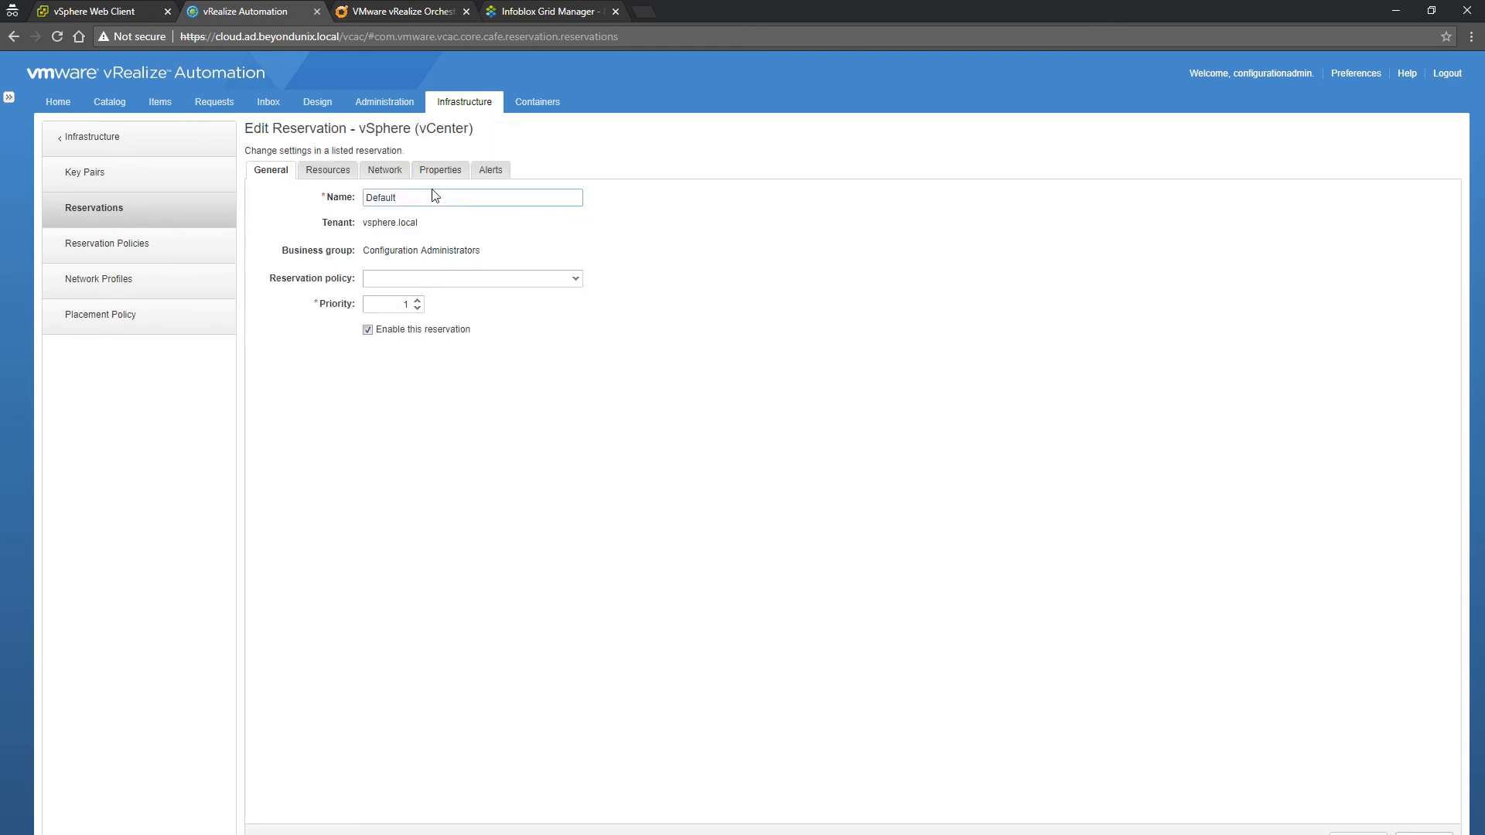
left_click(384, 171)
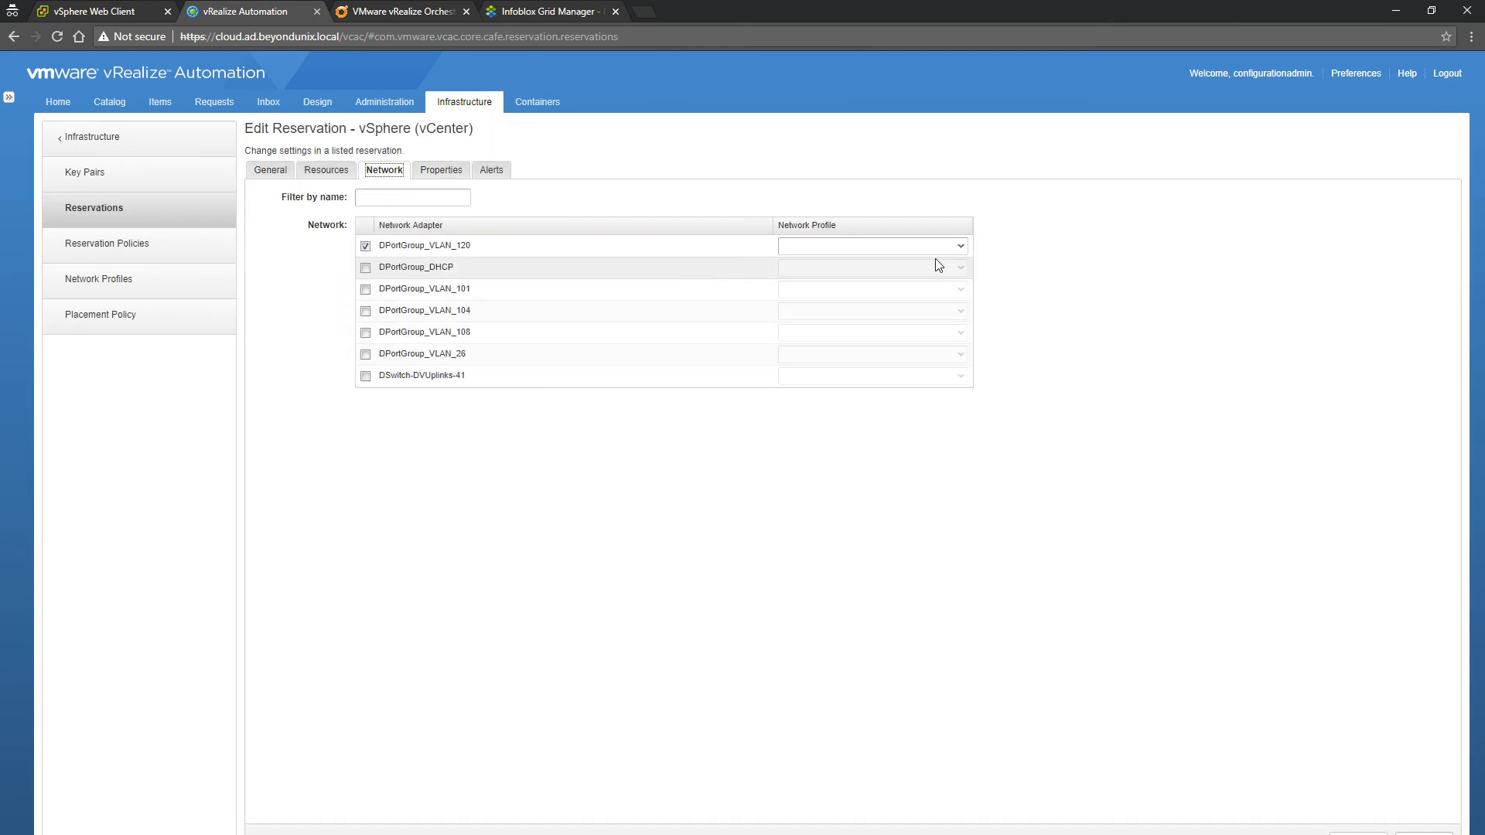
left_click(962, 247)
left_click(851, 281)
left_click(1359, 833)
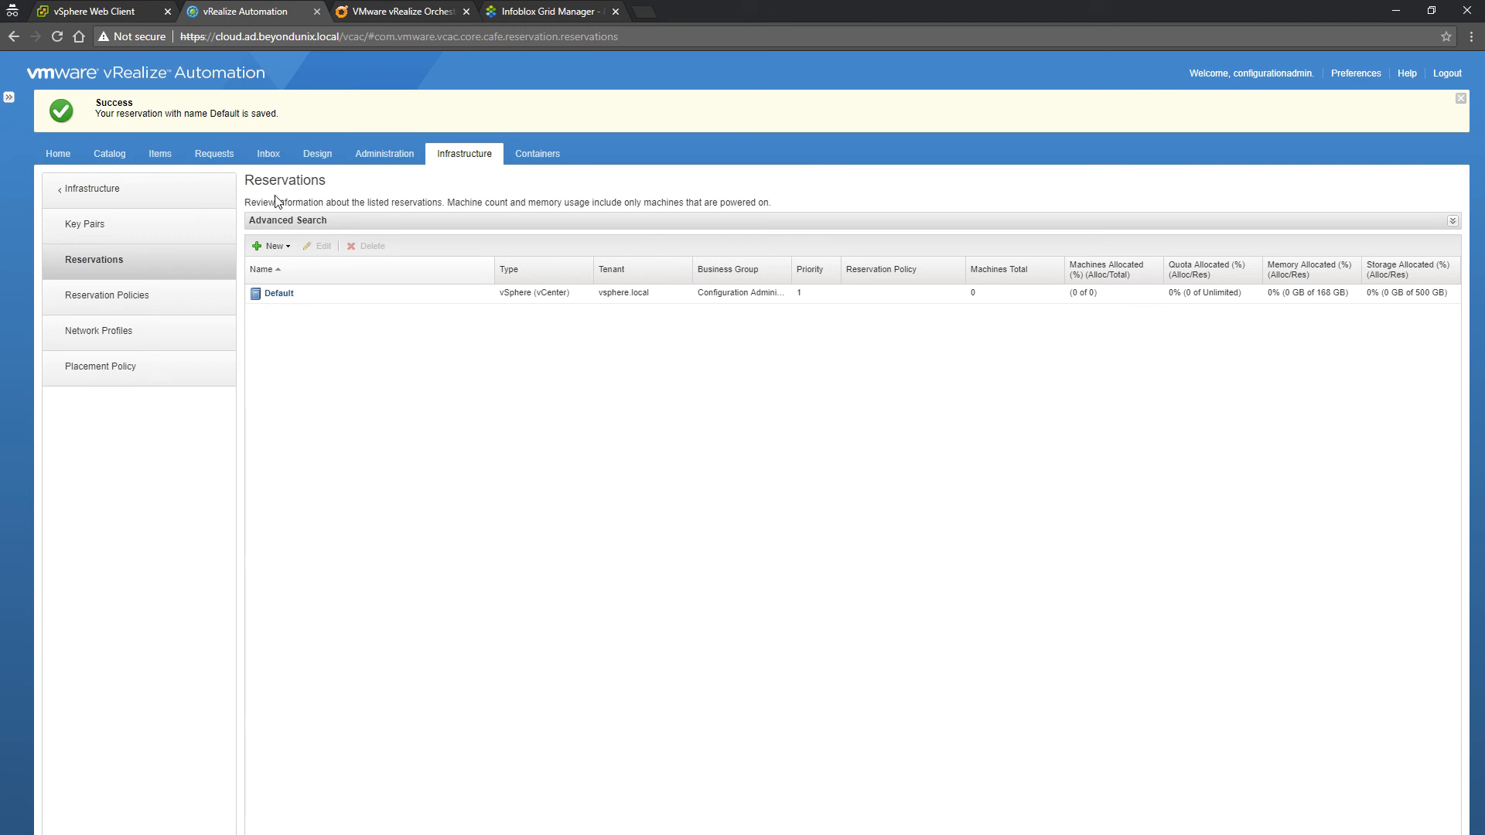
- Add an Existing Network to the 2016 Server blueprint canvas and set its network profile to Hosted-Network
left_click(1460, 101)
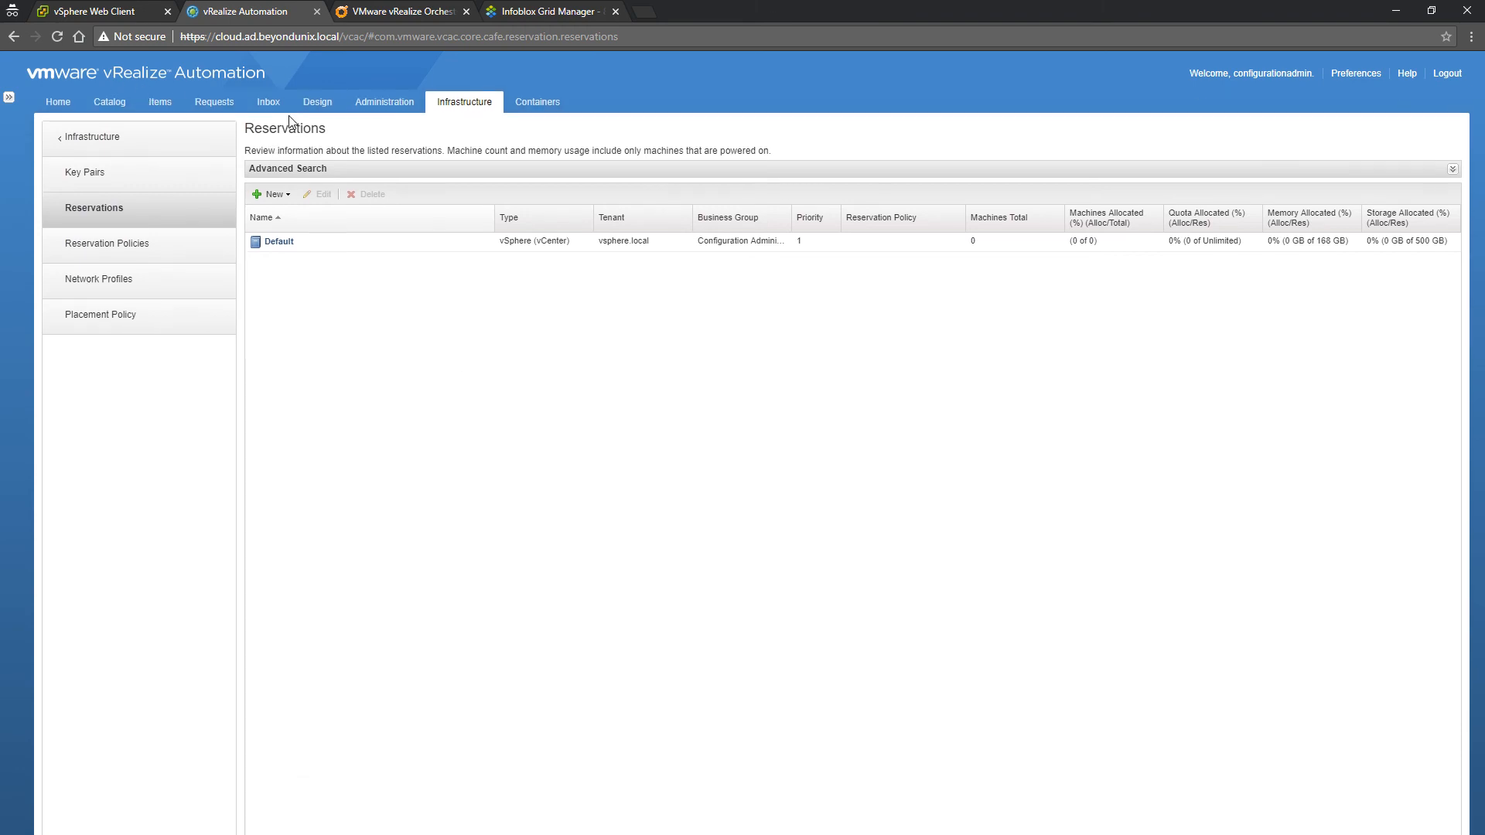
left_click(318, 103)
left_click(316, 173)
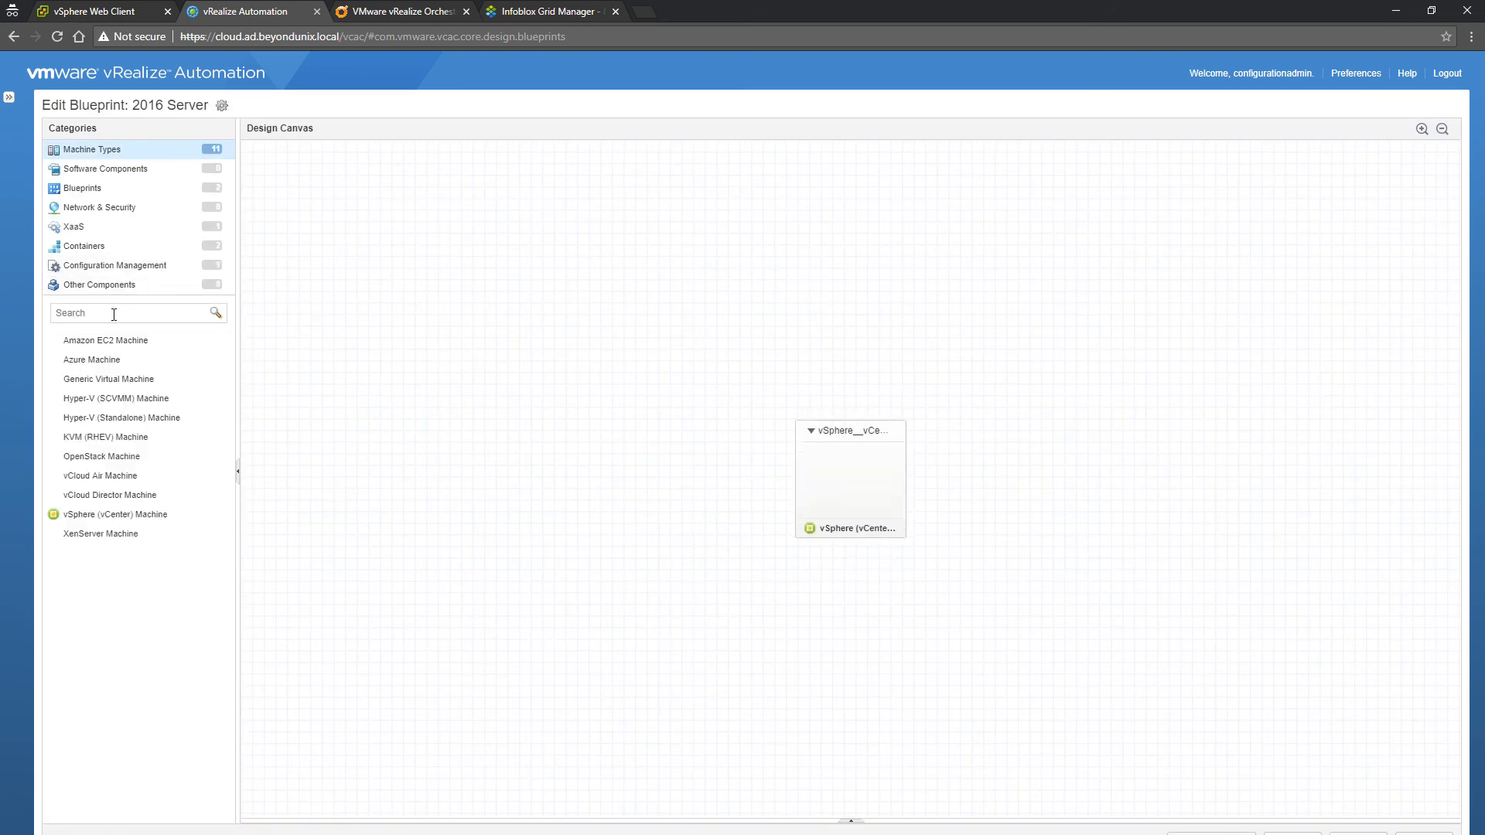
left_click(110, 208)
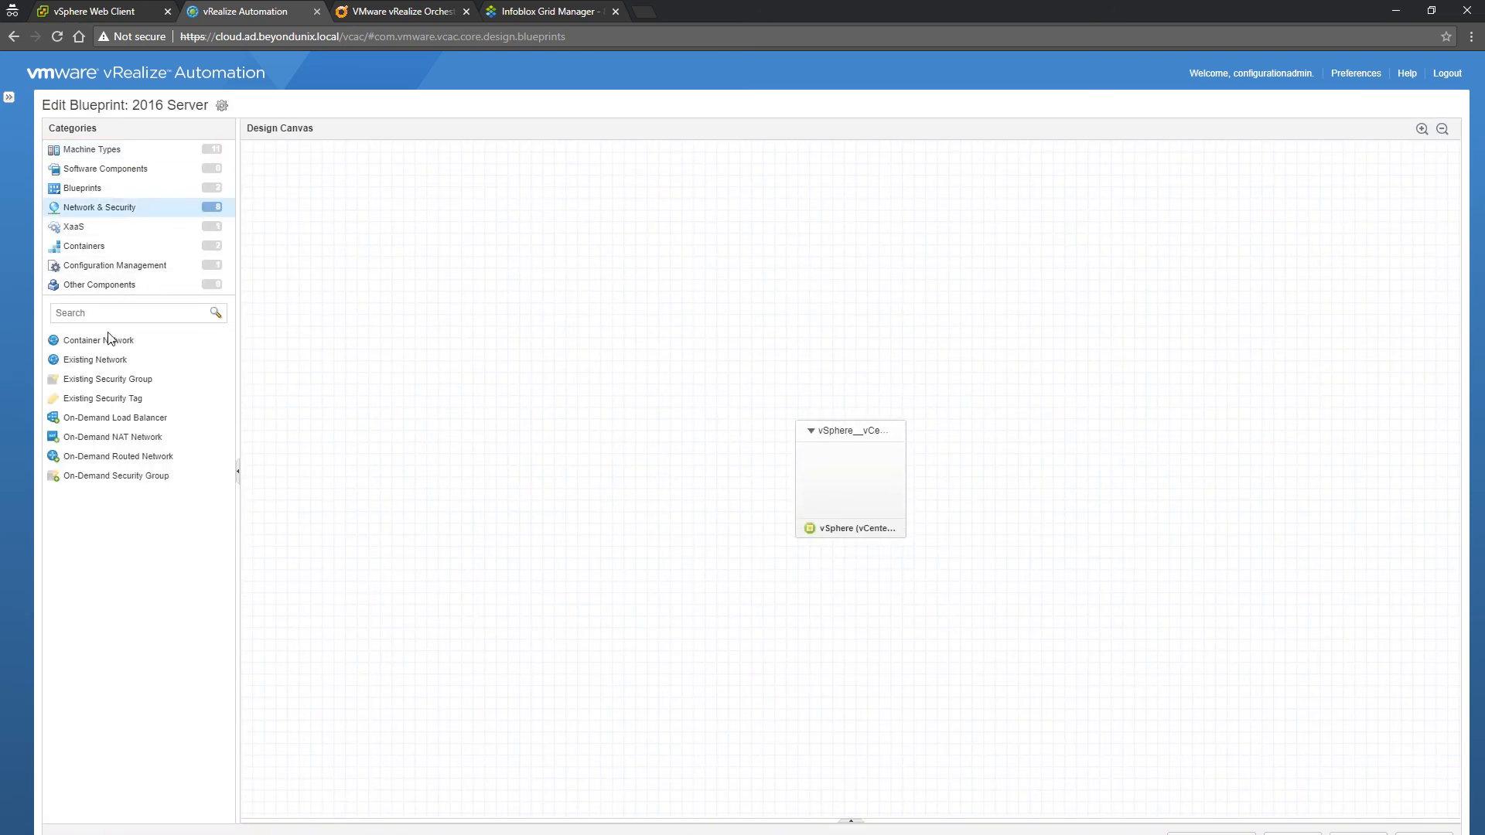
left_click_drag(79, 359, 549, 369)
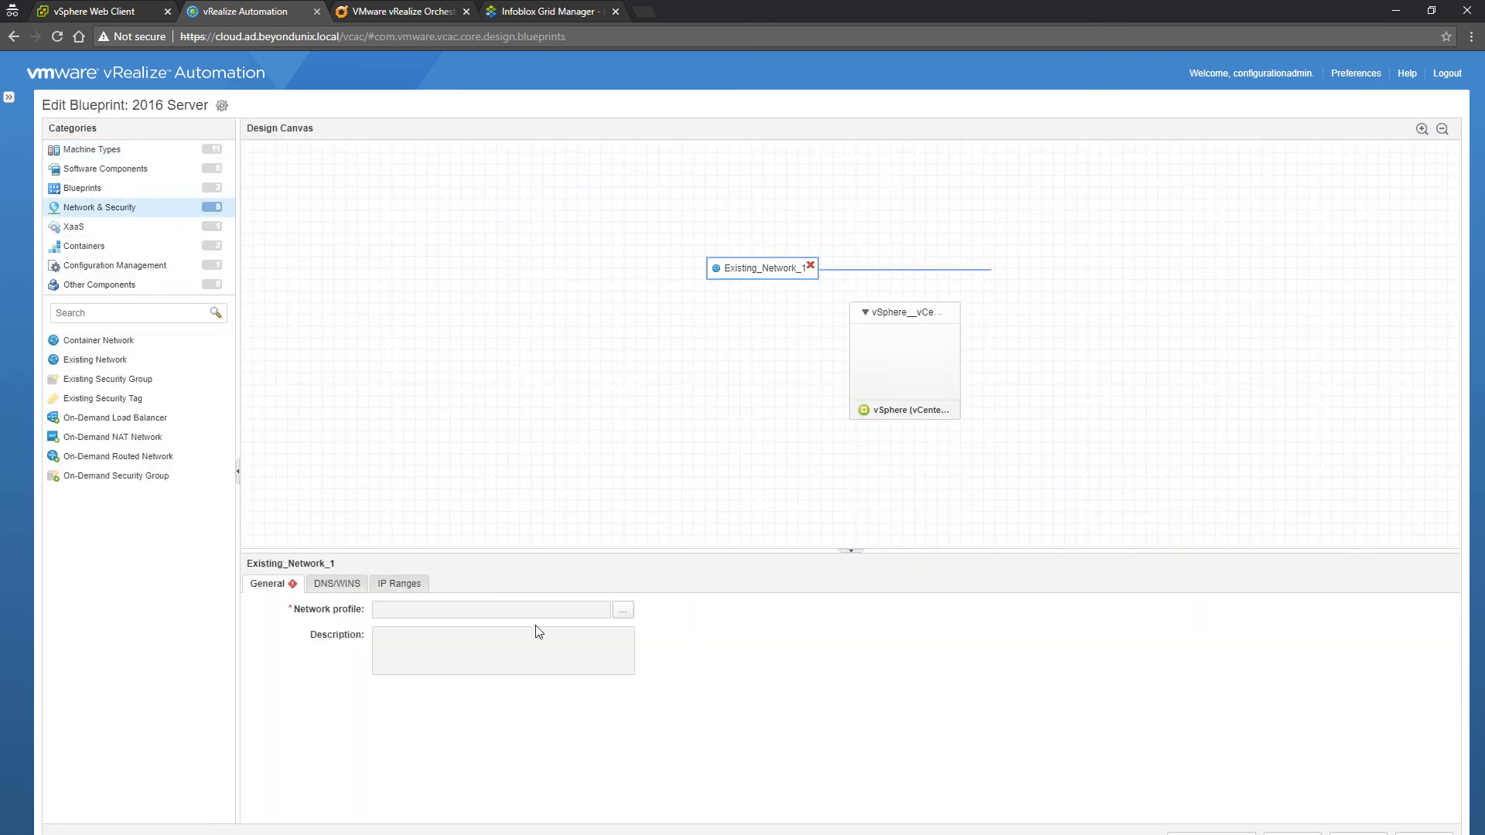
left_click(624, 611)
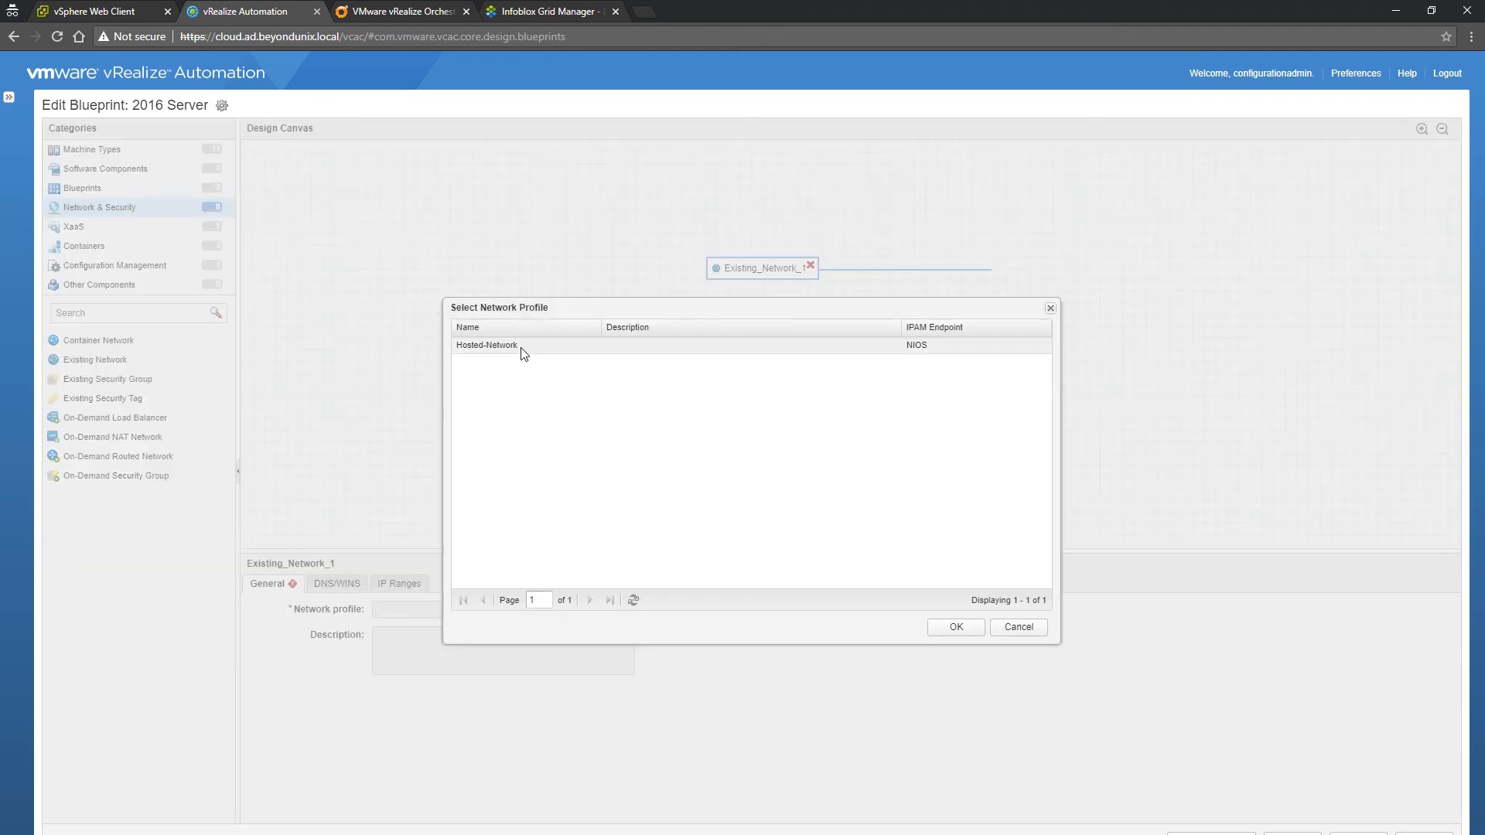
left_click(521, 348)
left_click(956, 628)
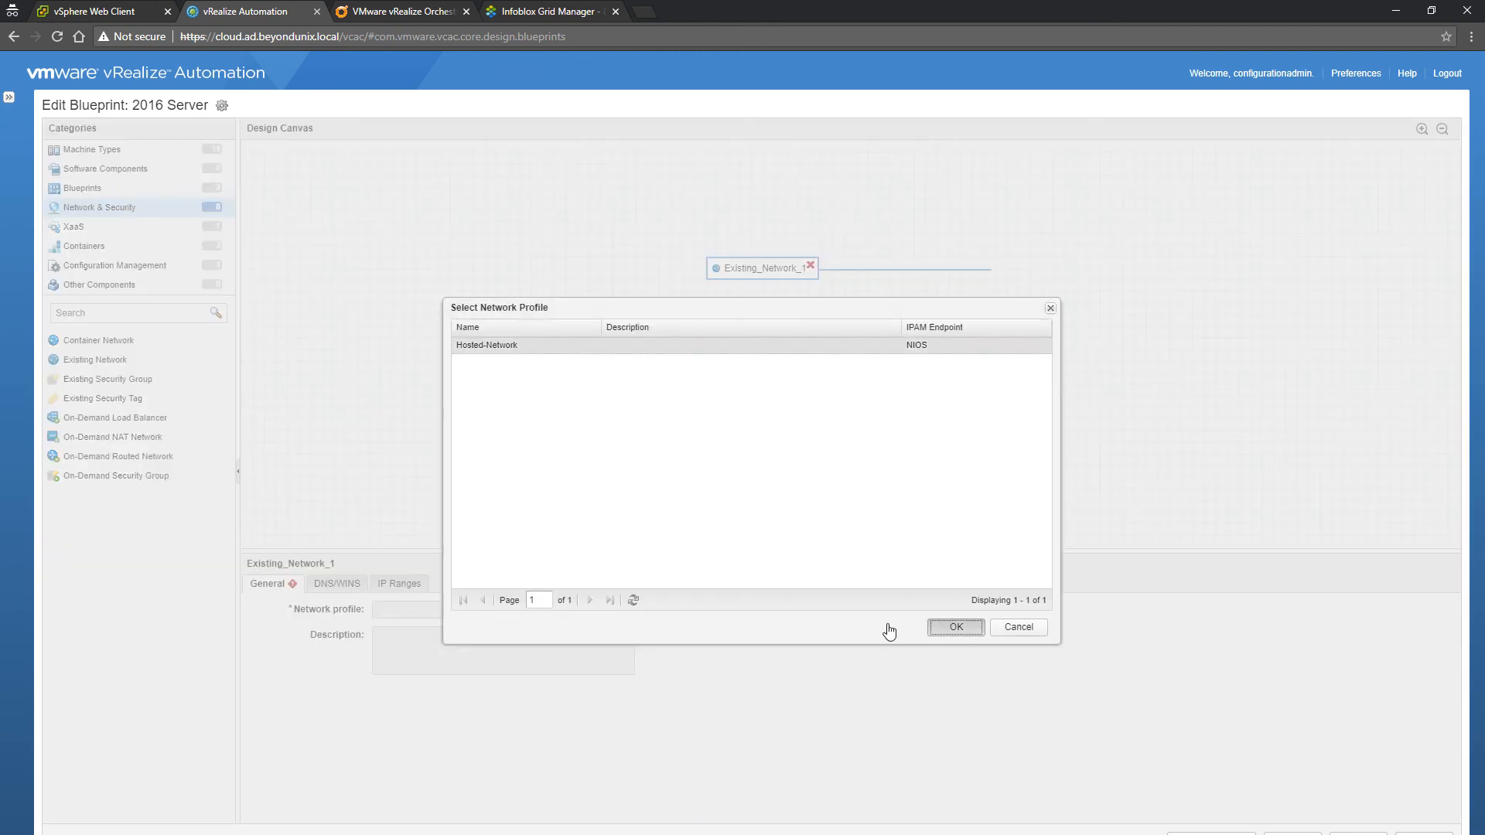
left_click(948, 626)
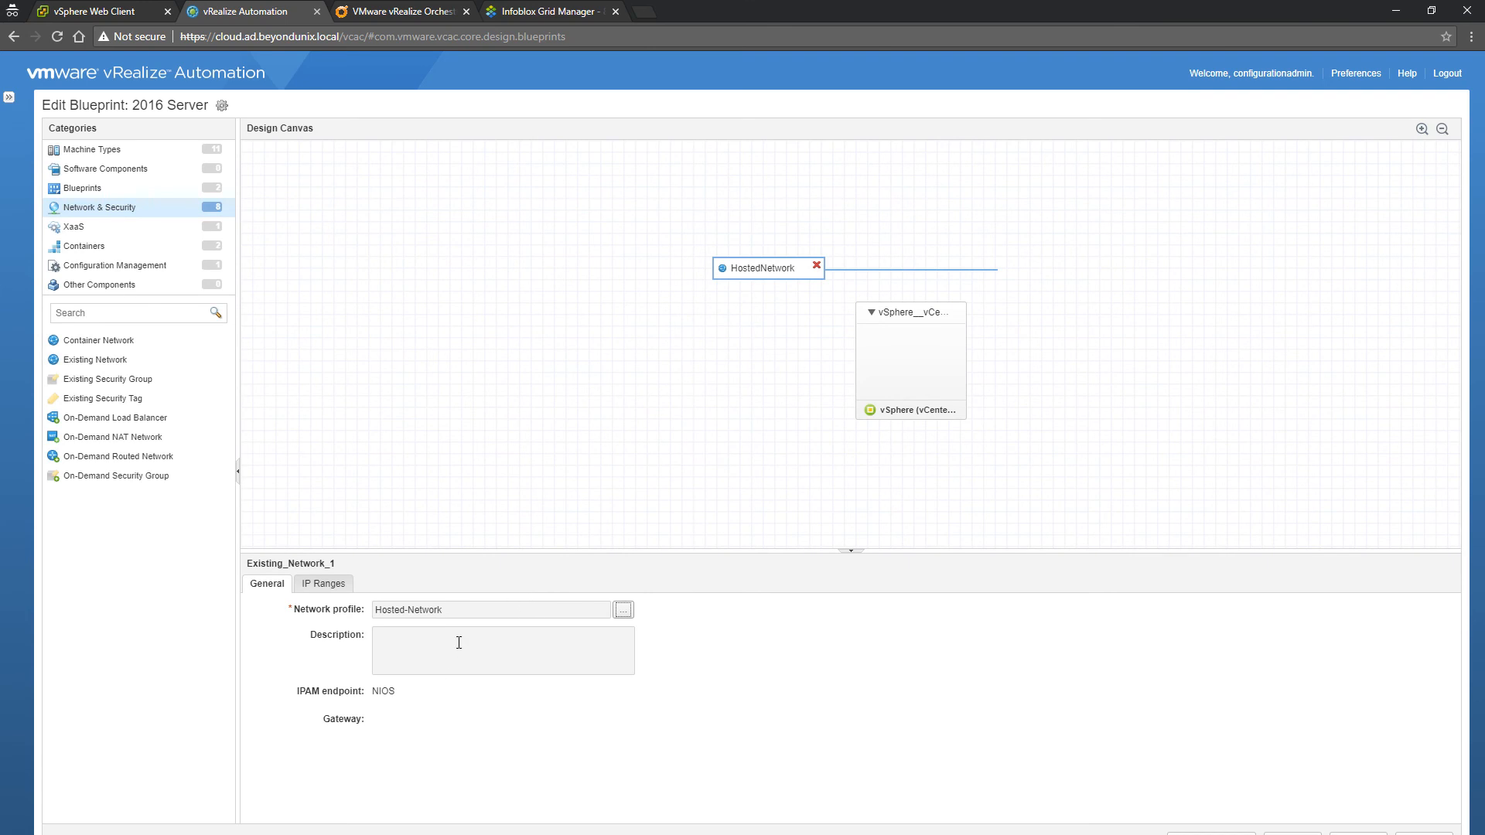
- View the IP range details of the blueprint network's address space
left_click(313, 584)
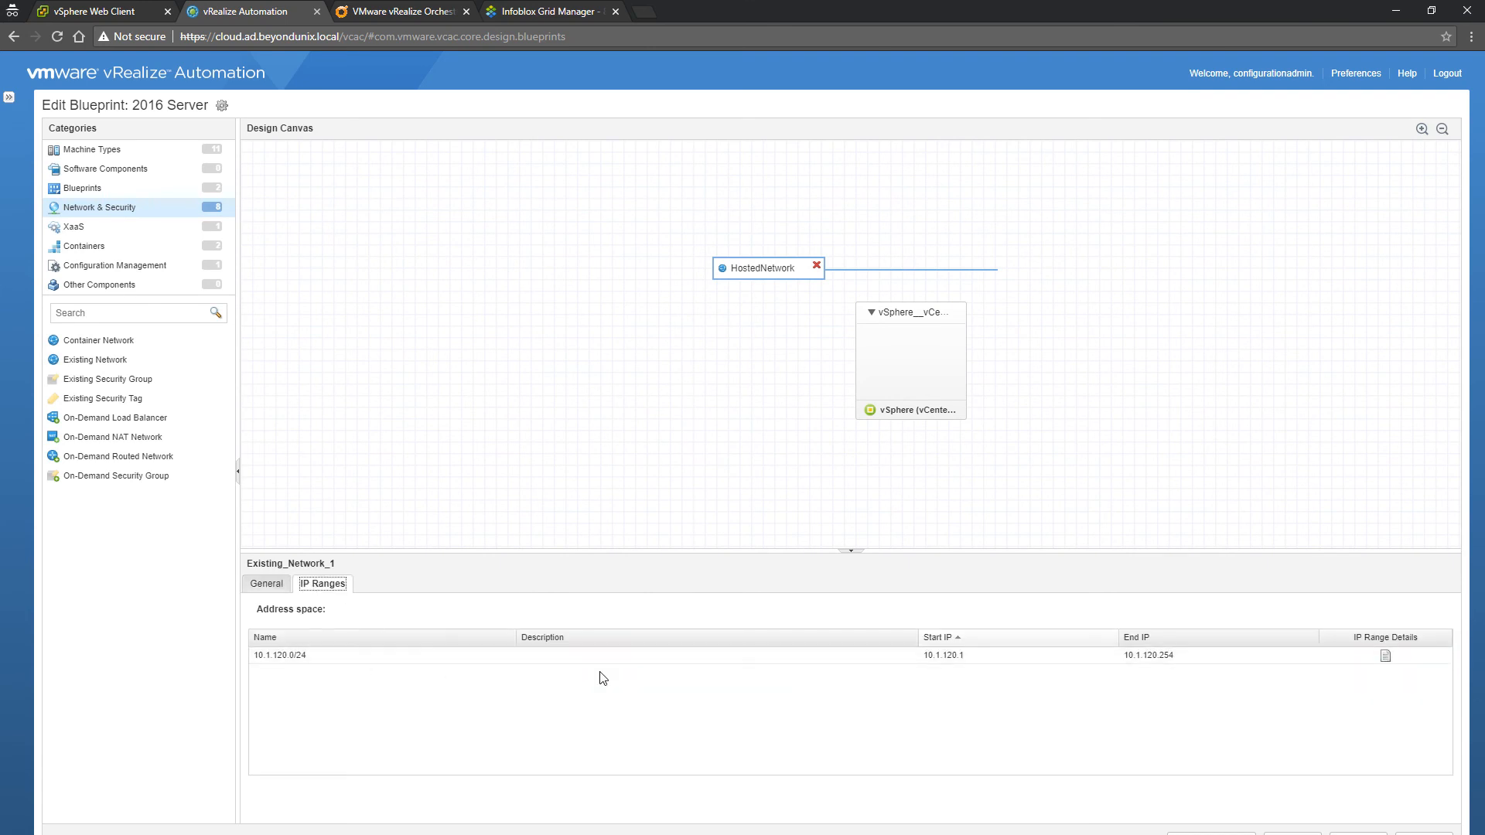
left_click(1382, 656)
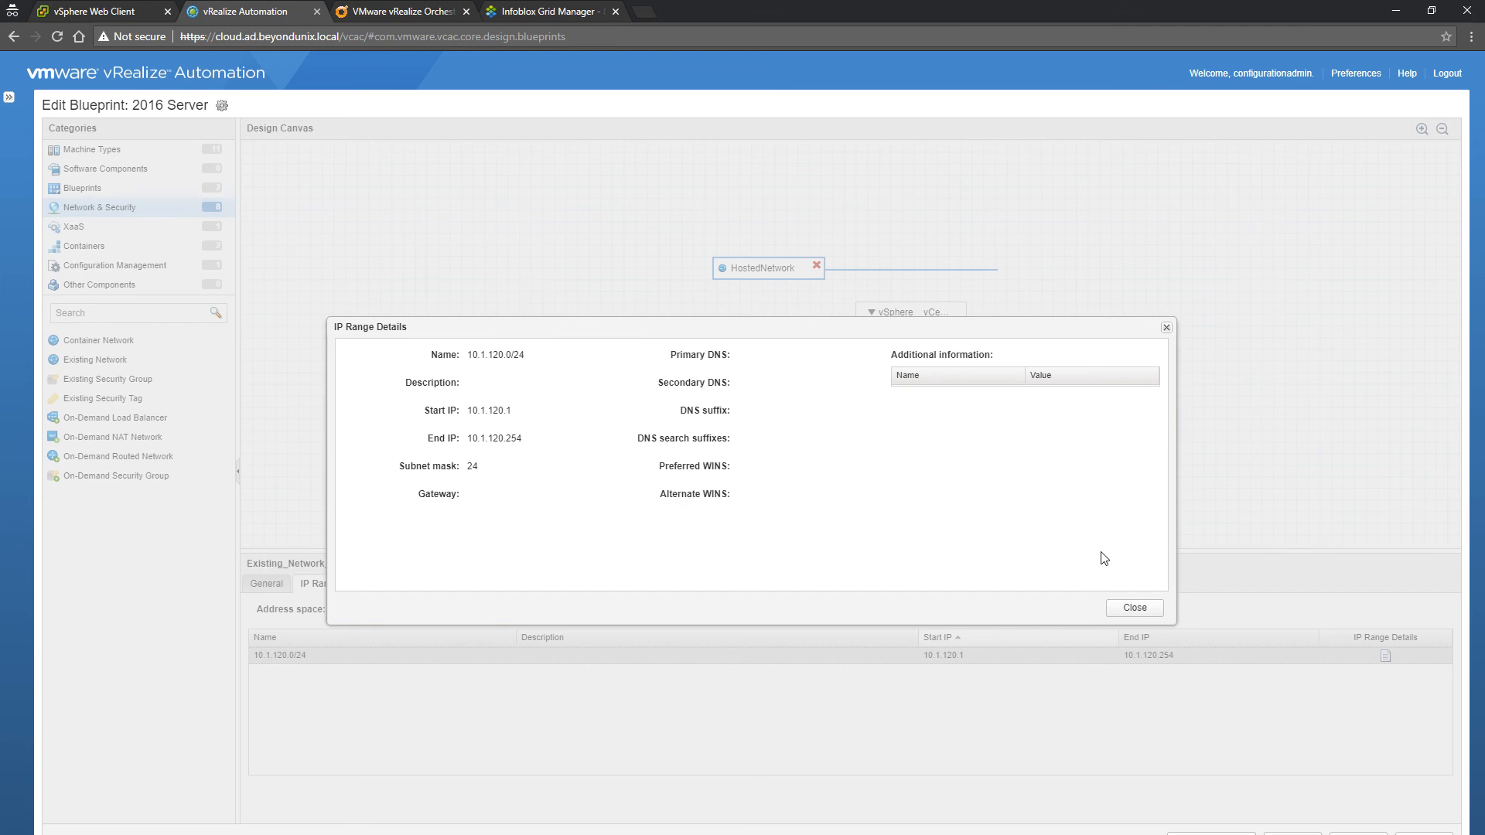
left_click(1134, 609)
- In Infoblox, override the 10.1.120.0/24 network's DHCP domain name with ad.beyondunix.local and save
left_click(545, 11)
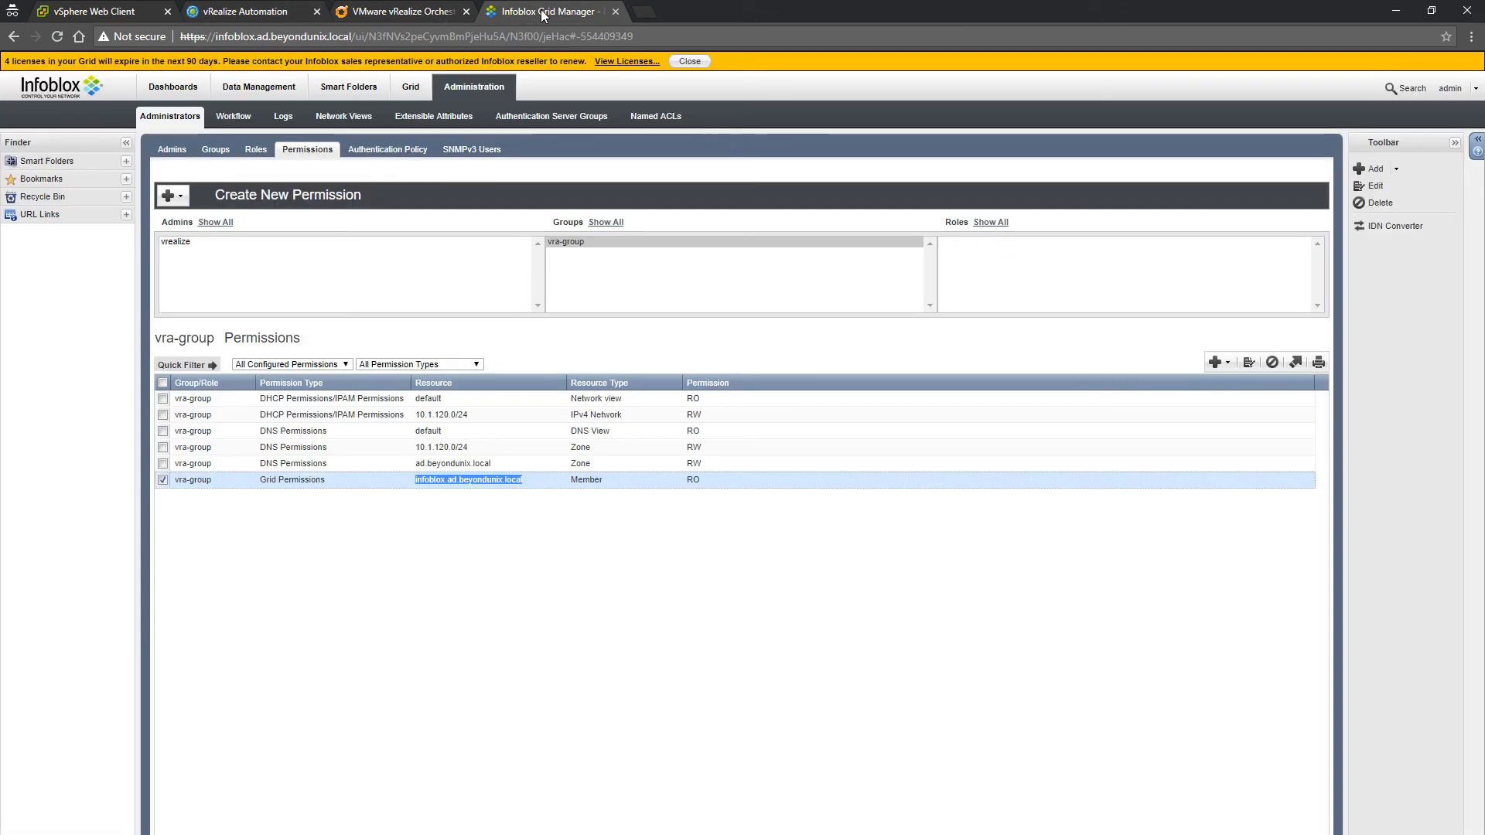
left_click(238, 94)
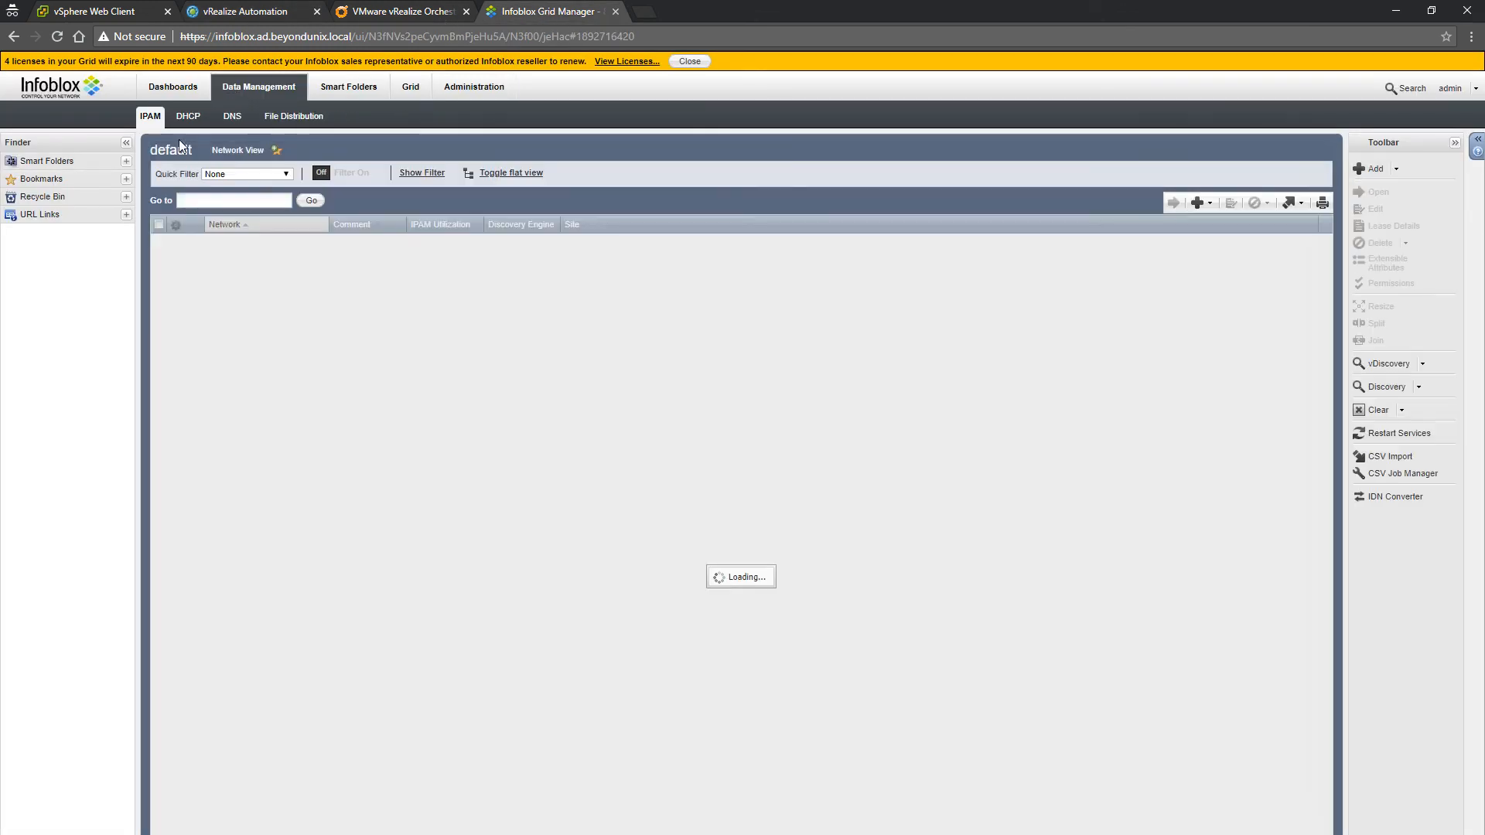
left_click(176, 242)
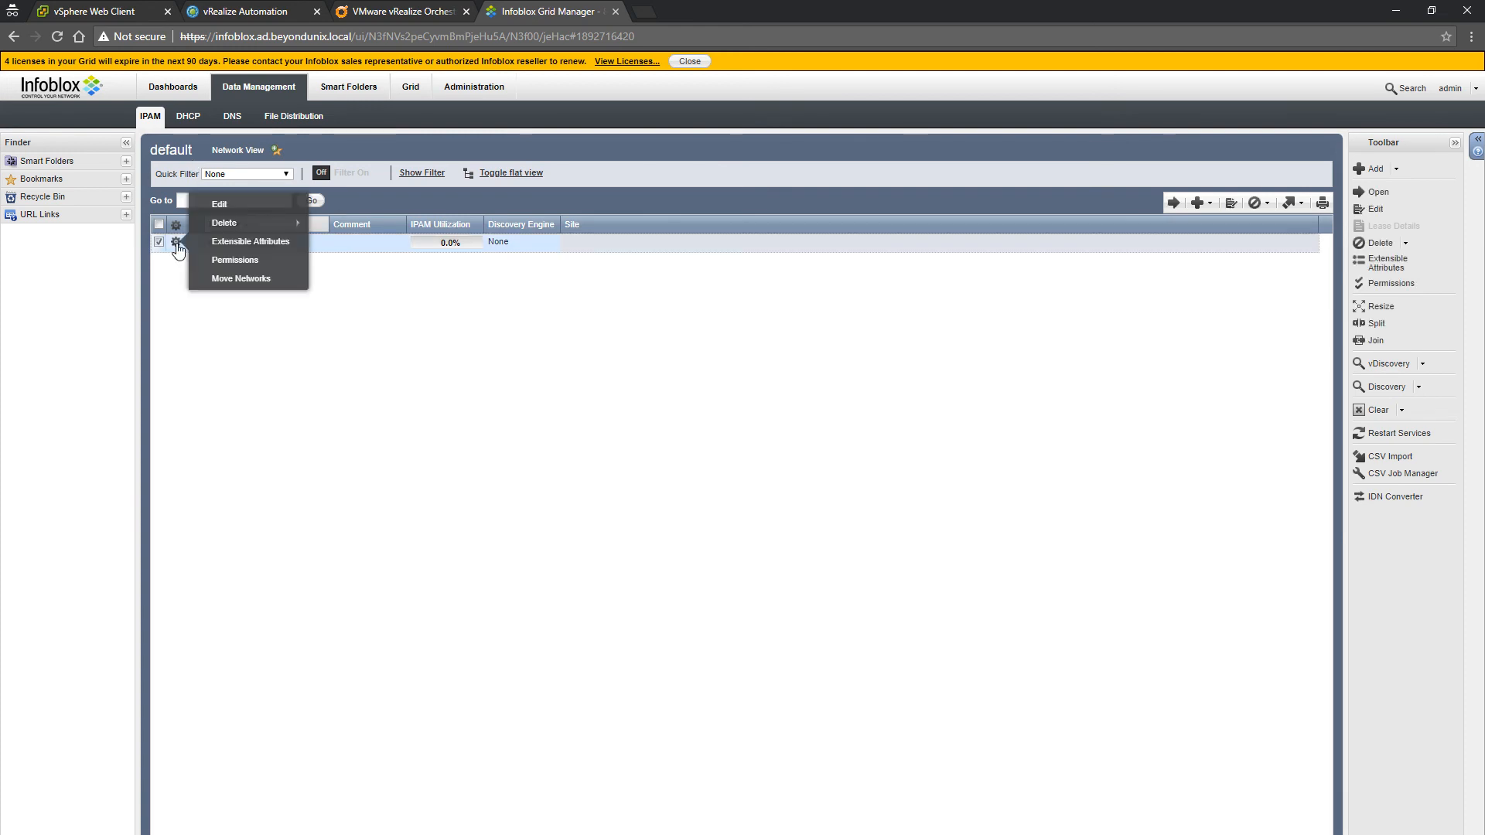
left_click(220, 203)
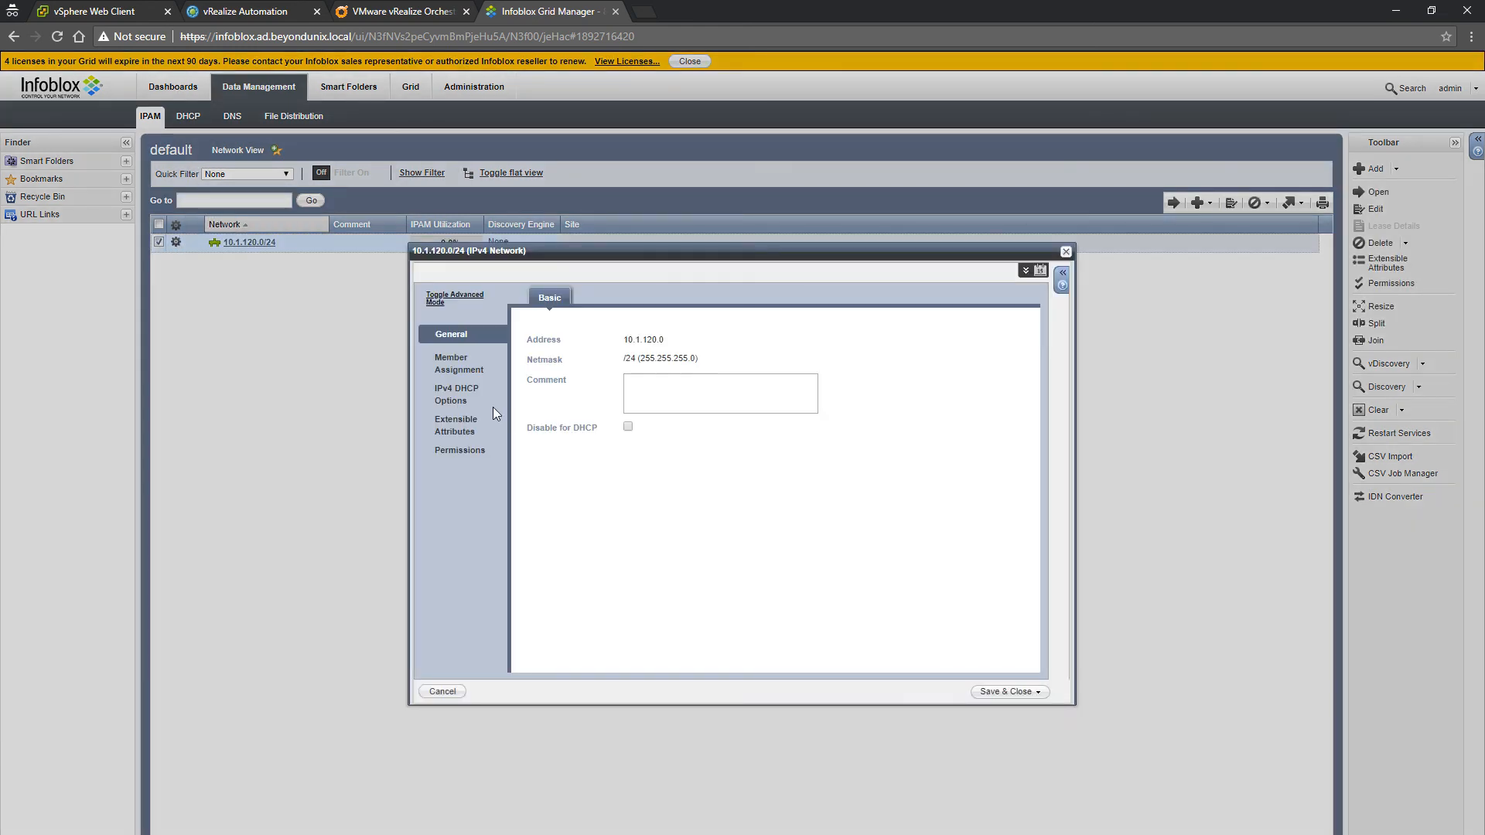
left_click(459, 400)
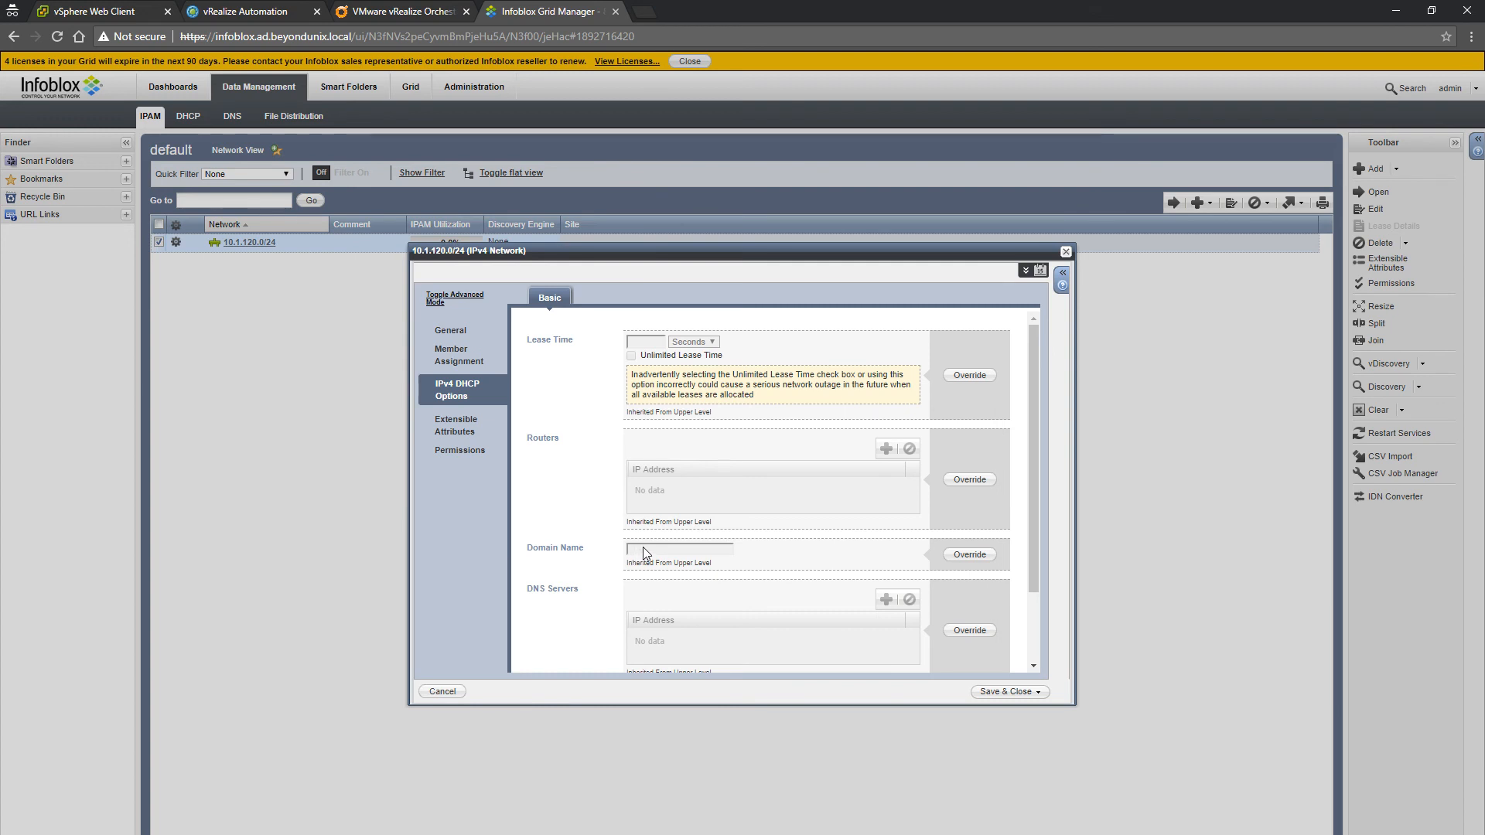
left_click(971, 556)
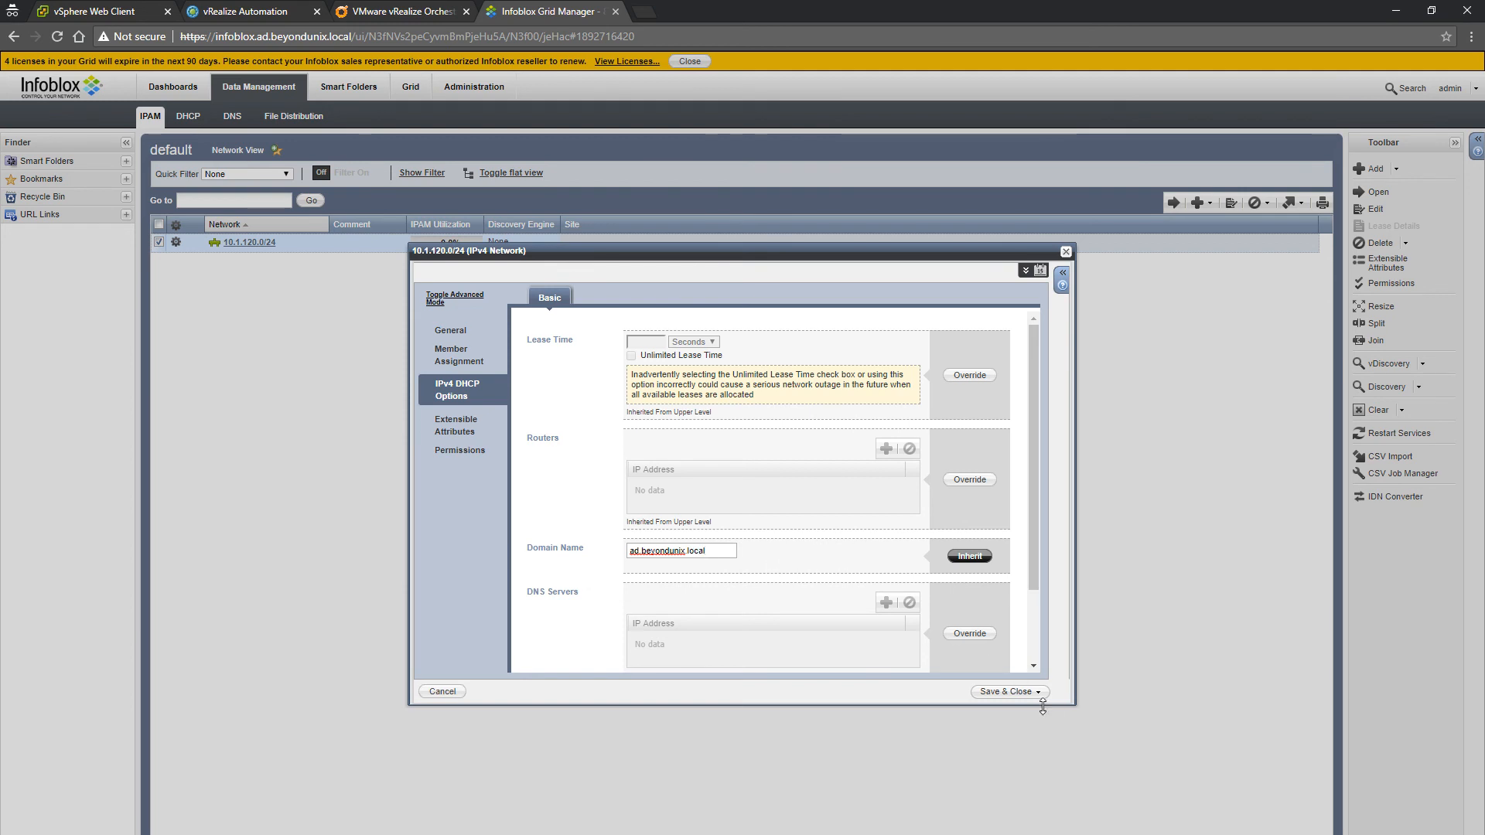
left_click(1010, 696)
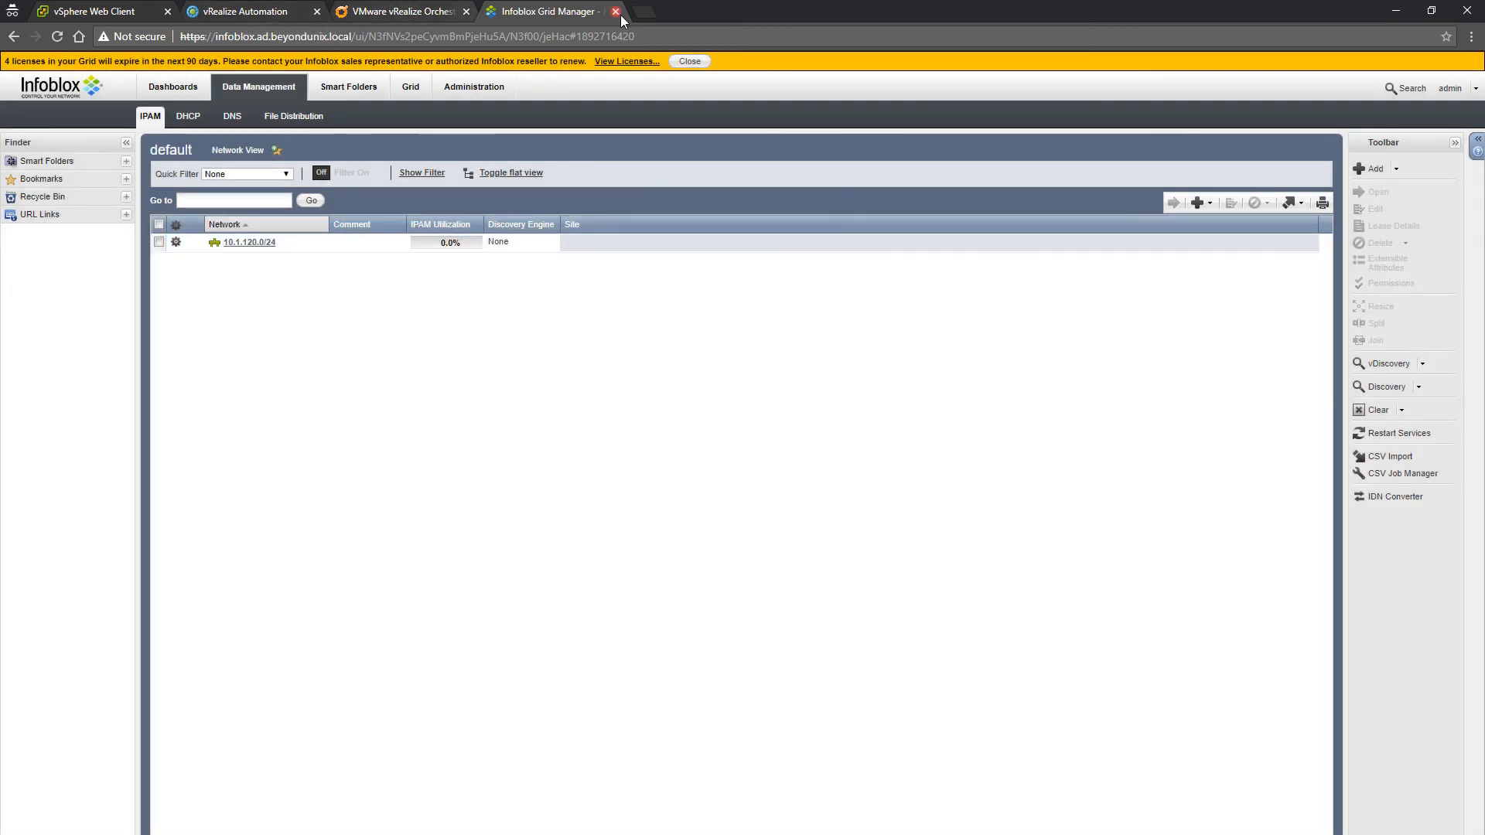
- Review the permissions assigned to the vra-group in Infoblox administration
left_click(474, 86)
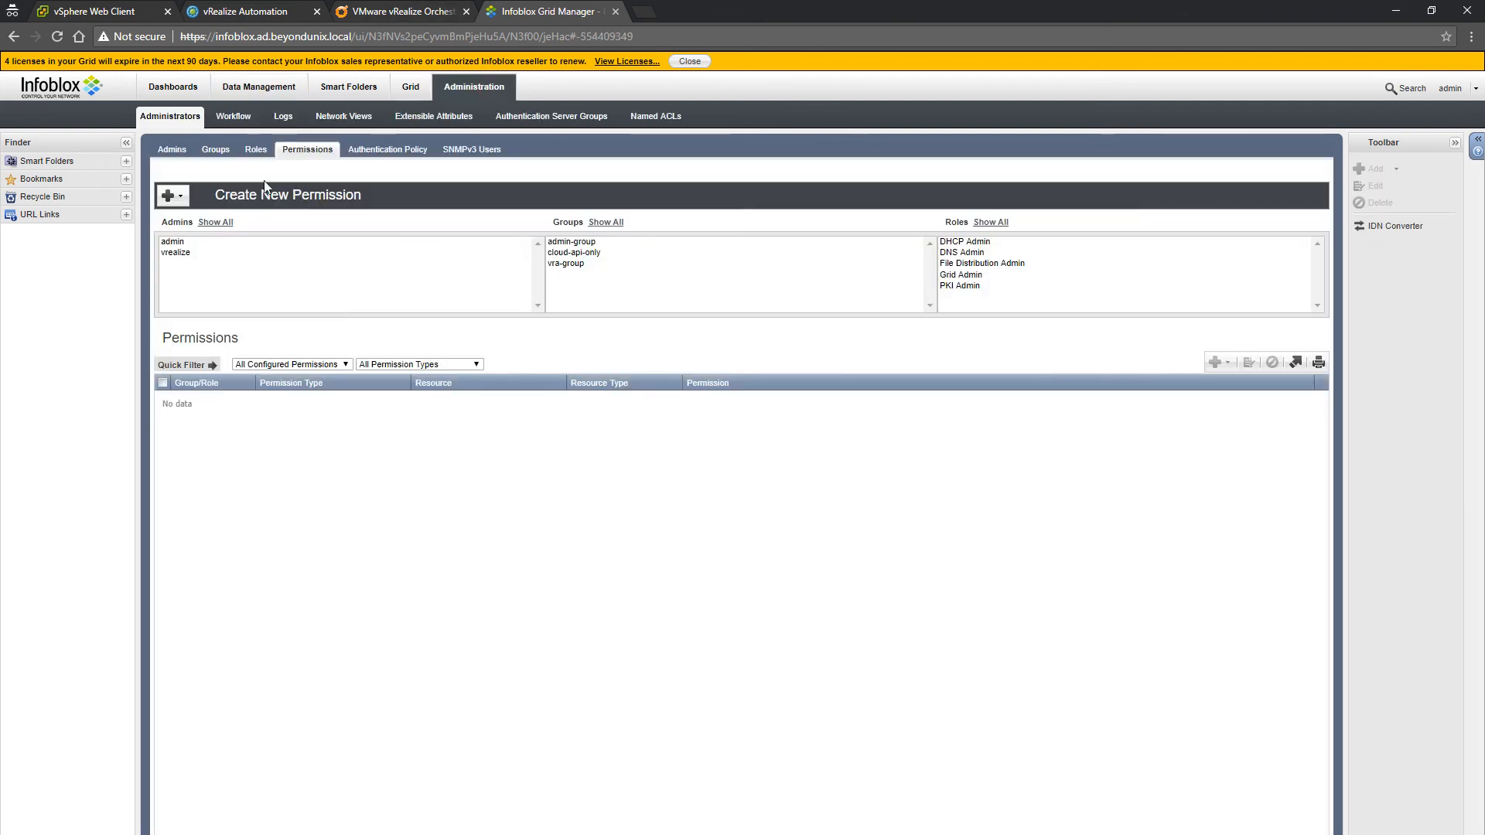
left_click(249, 253)
left_click(554, 246)
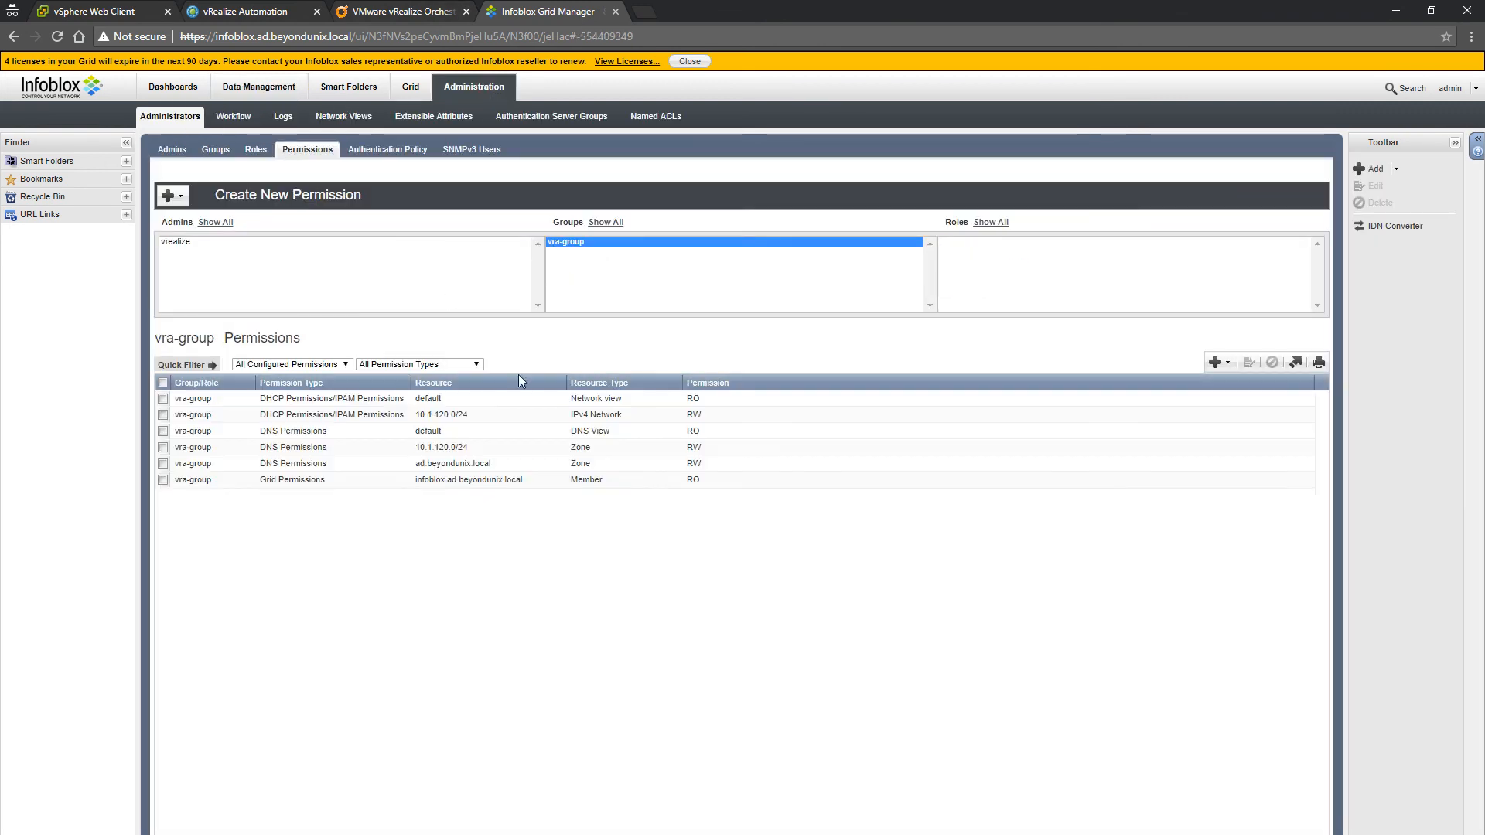
double_click(495, 464)
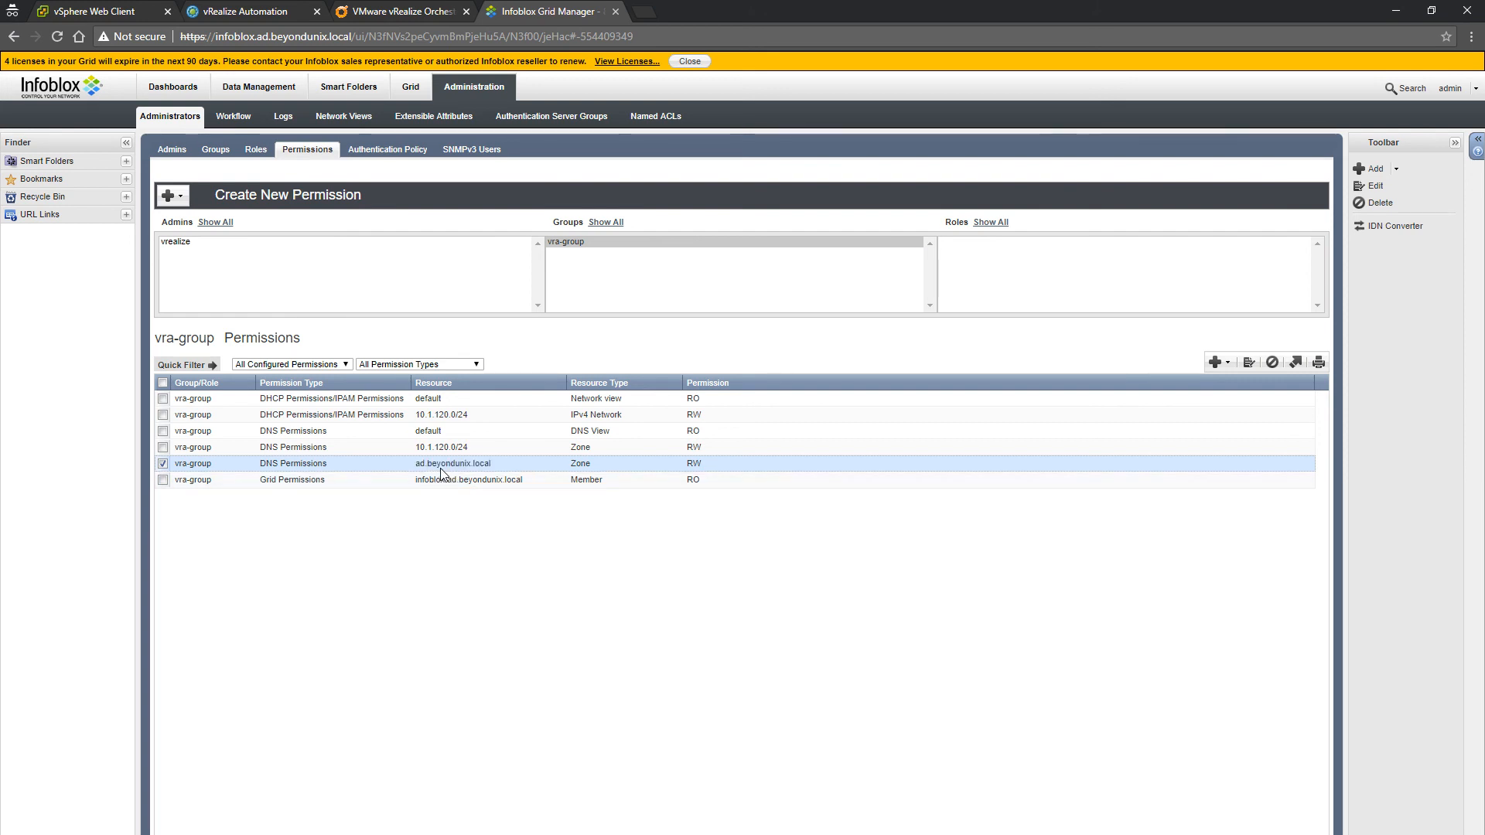
- Add a network adapter on HostedNetwork with Static IP assignment to the blueprint's vSphere machine
left_click(261, 12)
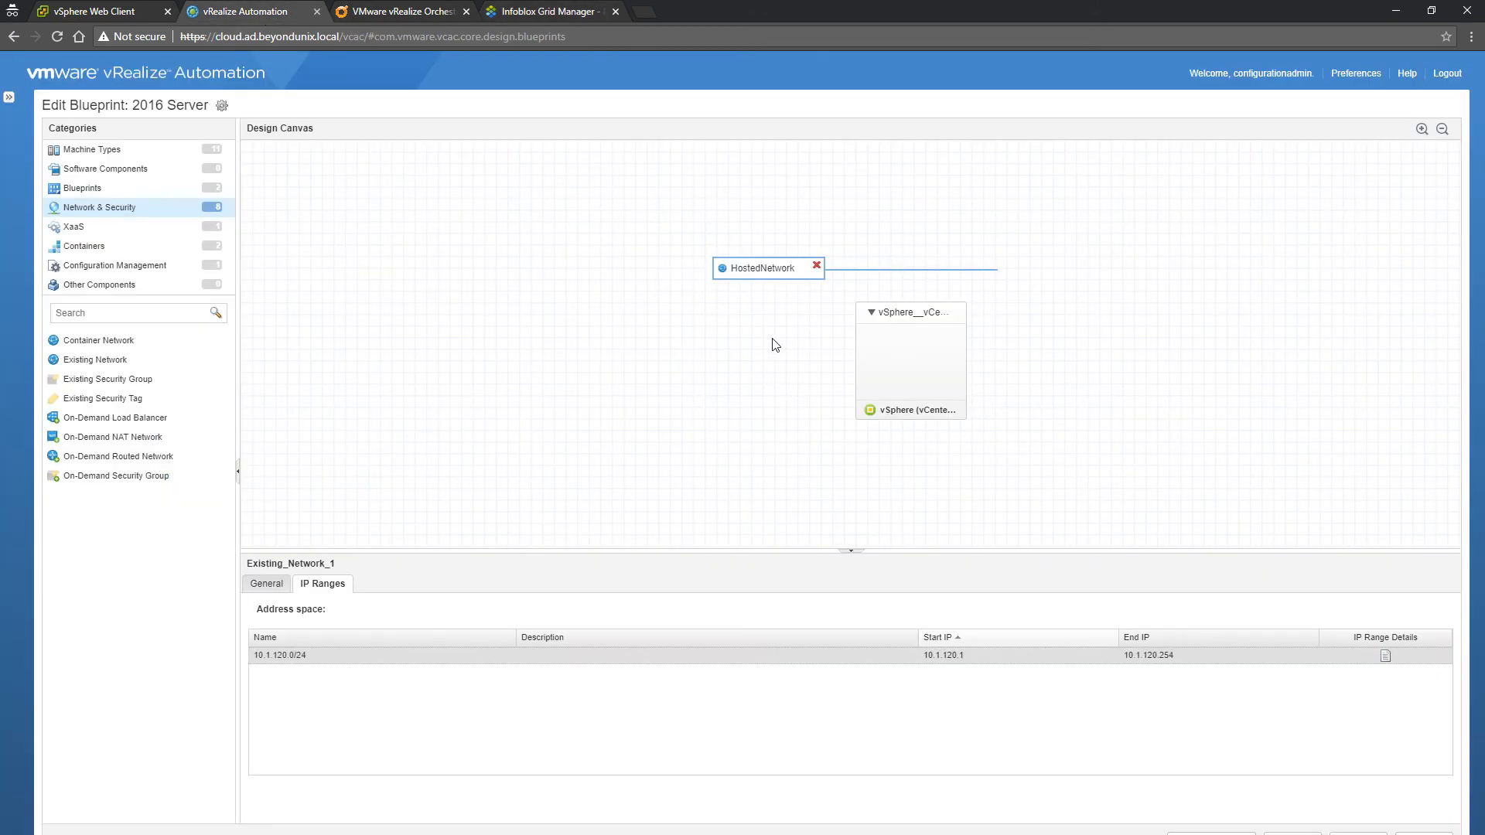
left_click(265, 588)
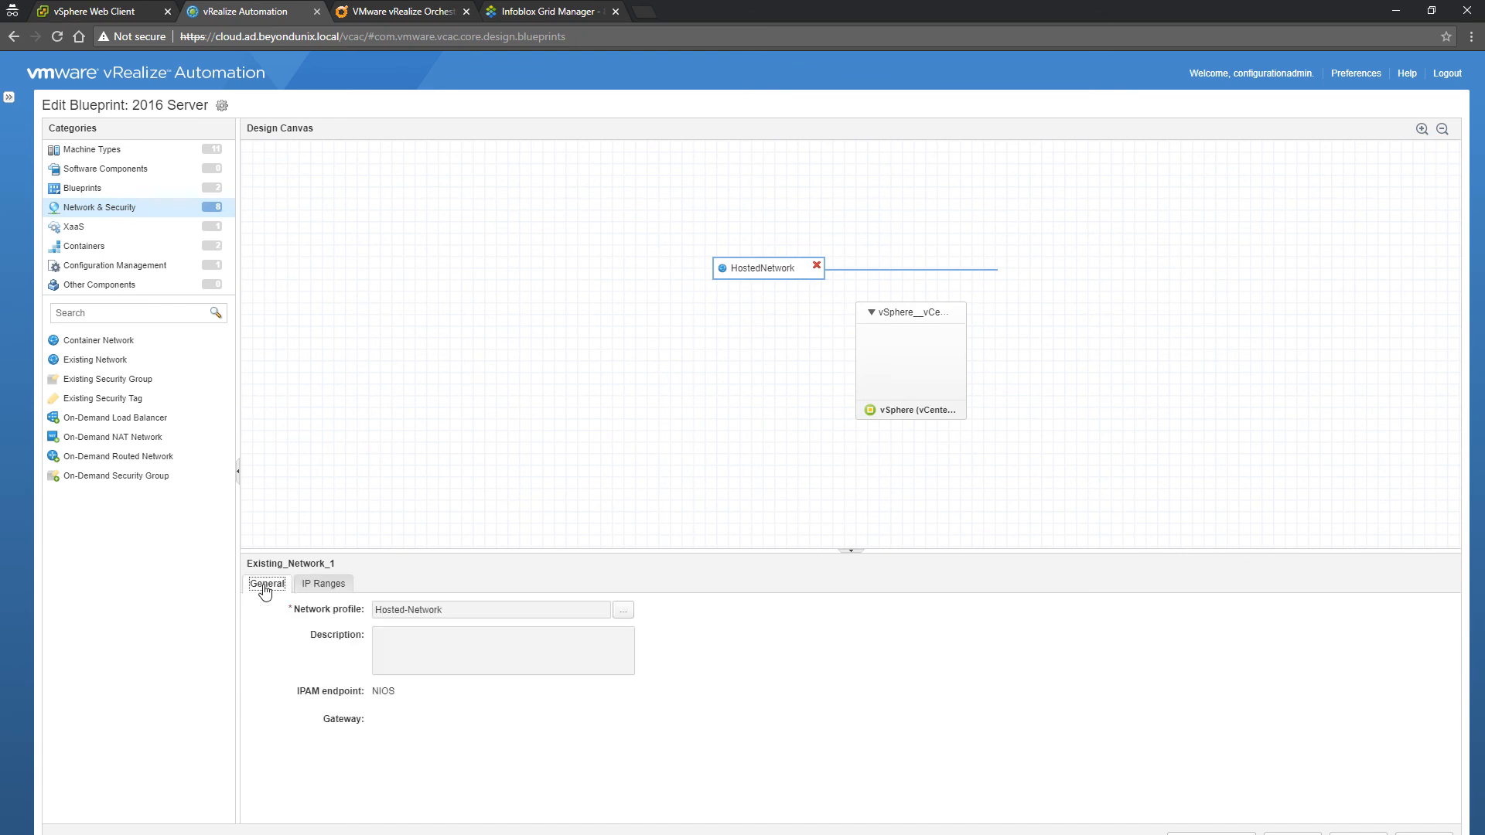
left_click(892, 387)
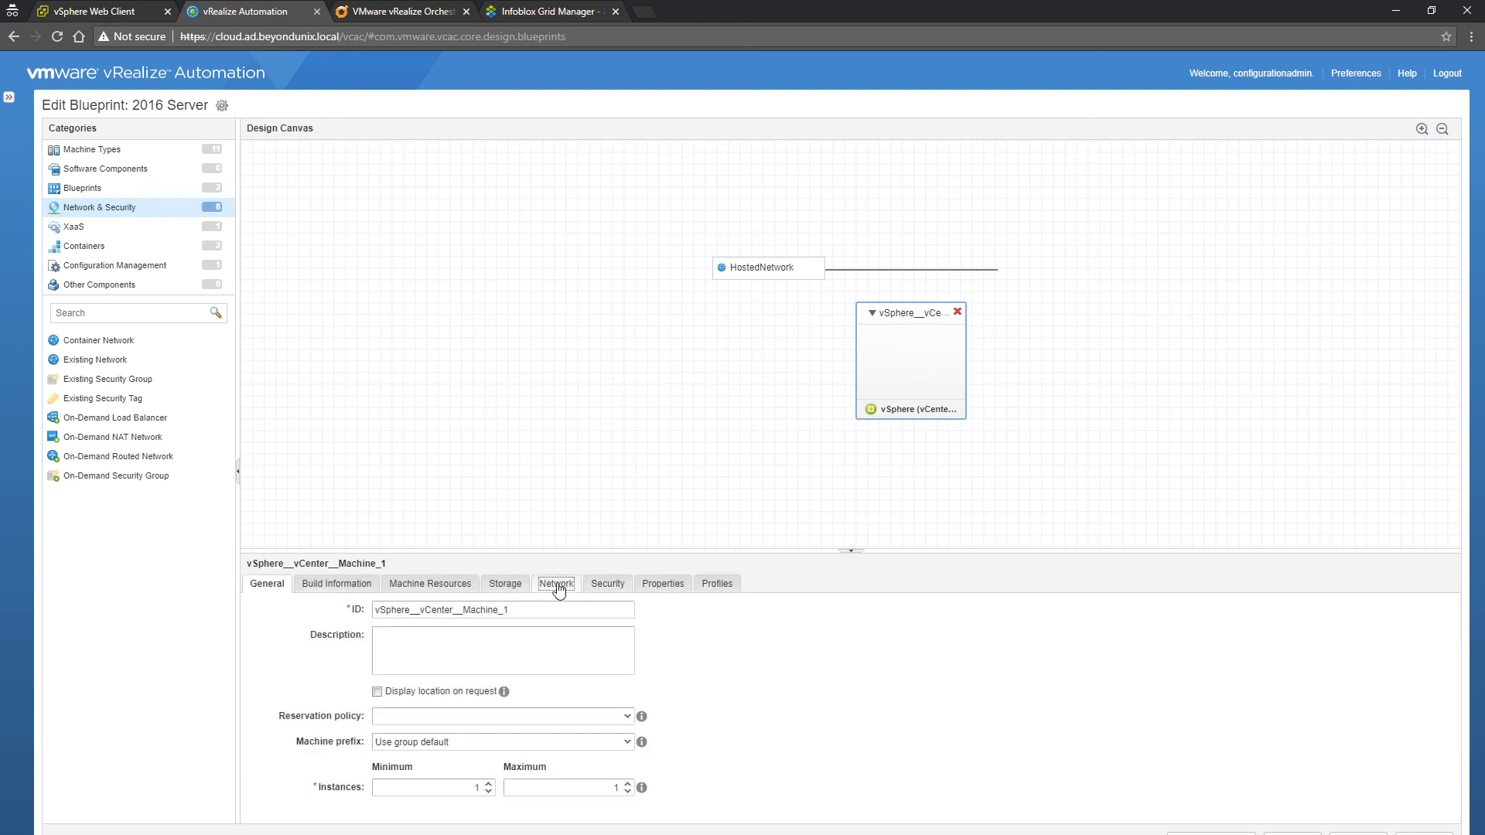
left_click(557, 584)
left_click(277, 613)
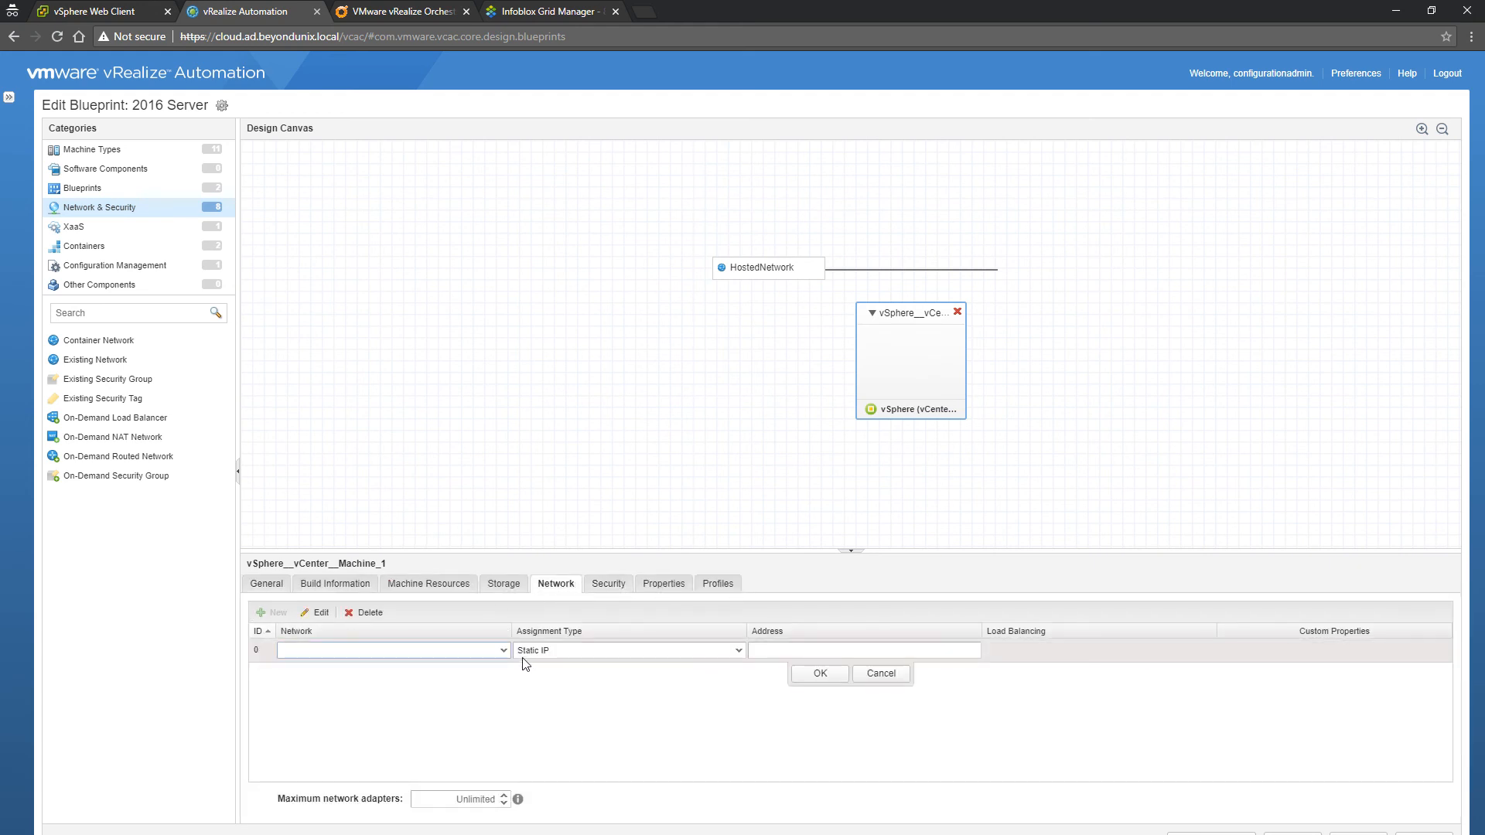
left_click(500, 657)
left_click(409, 690)
left_click(831, 676)
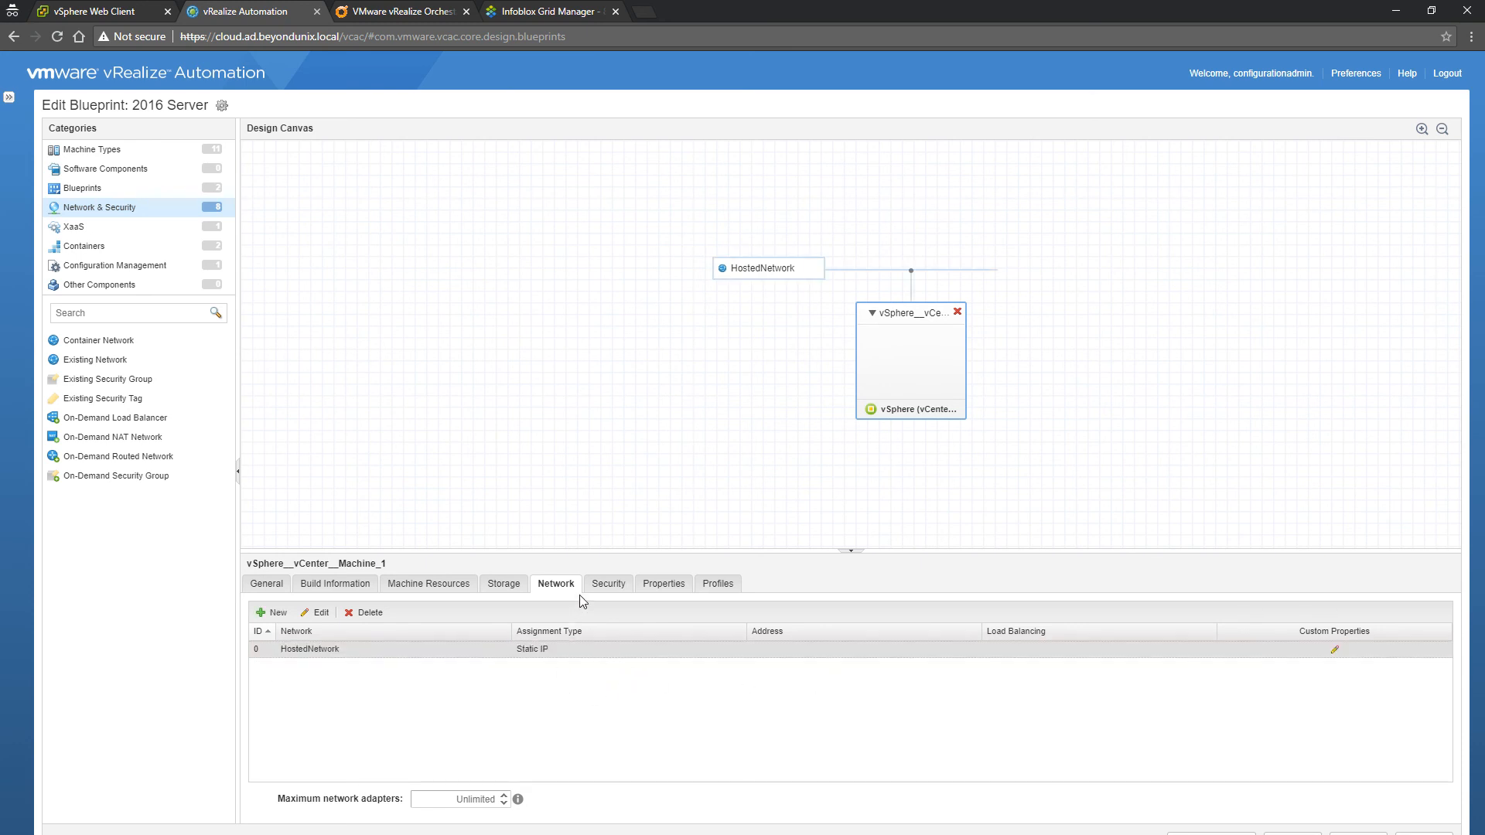
- Add the Infoblox-Default property group to the vSphere machine's properties and save the blueprint
left_click(608, 587)
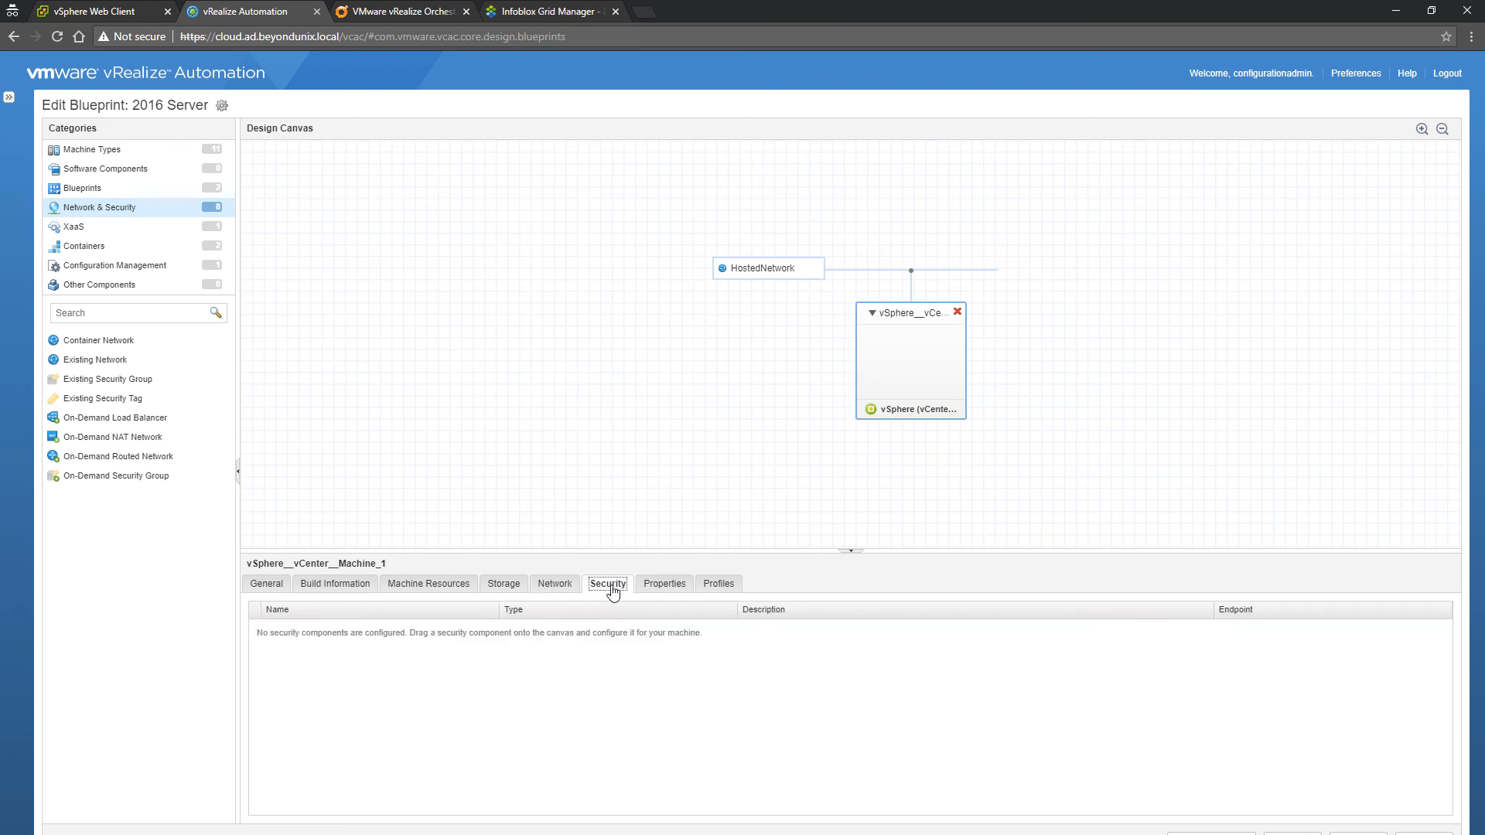
left_click(683, 586)
left_click(283, 642)
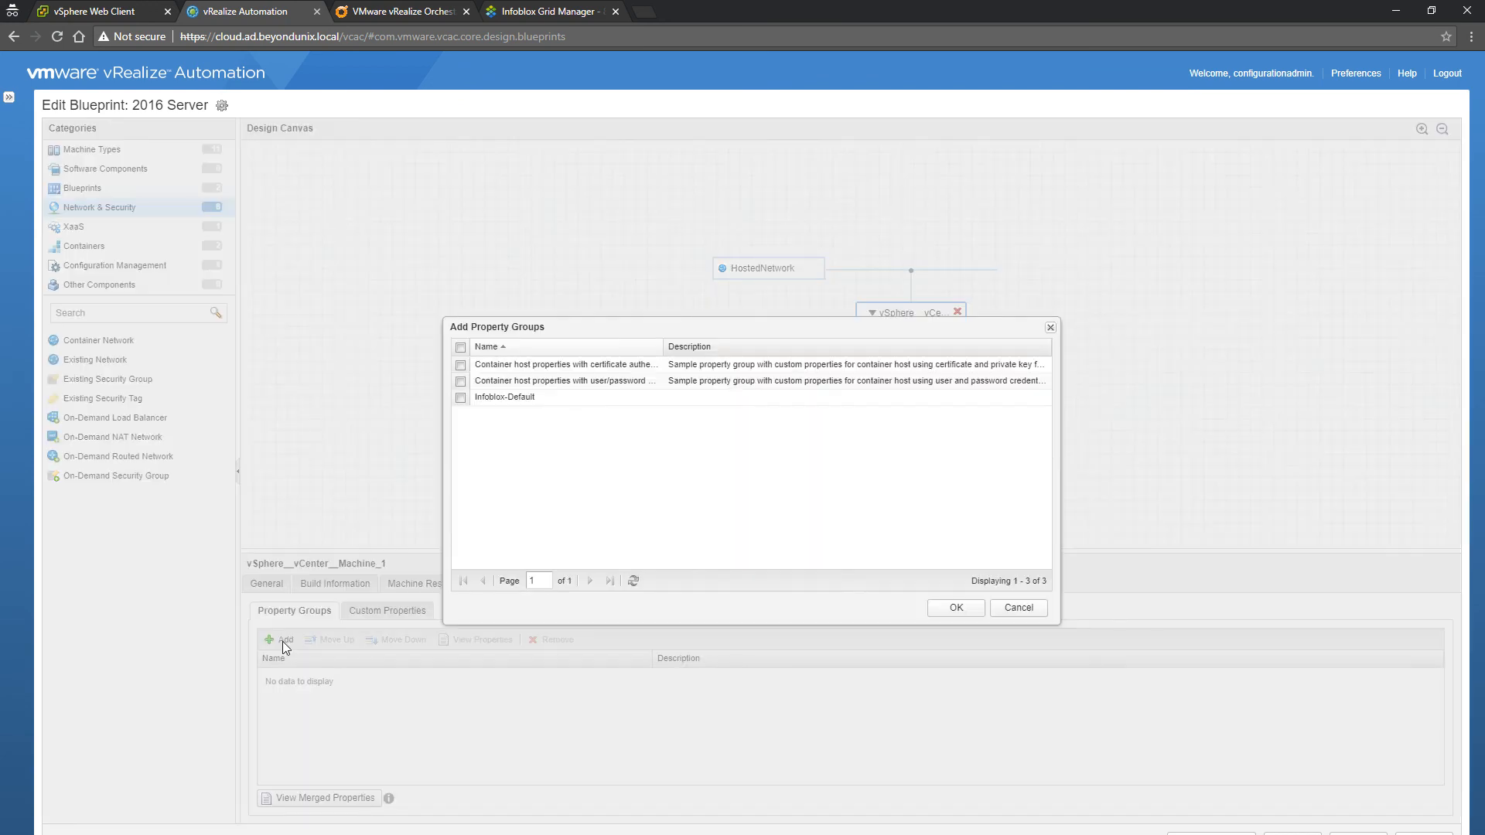
left_click(460, 398)
left_click(957, 608)
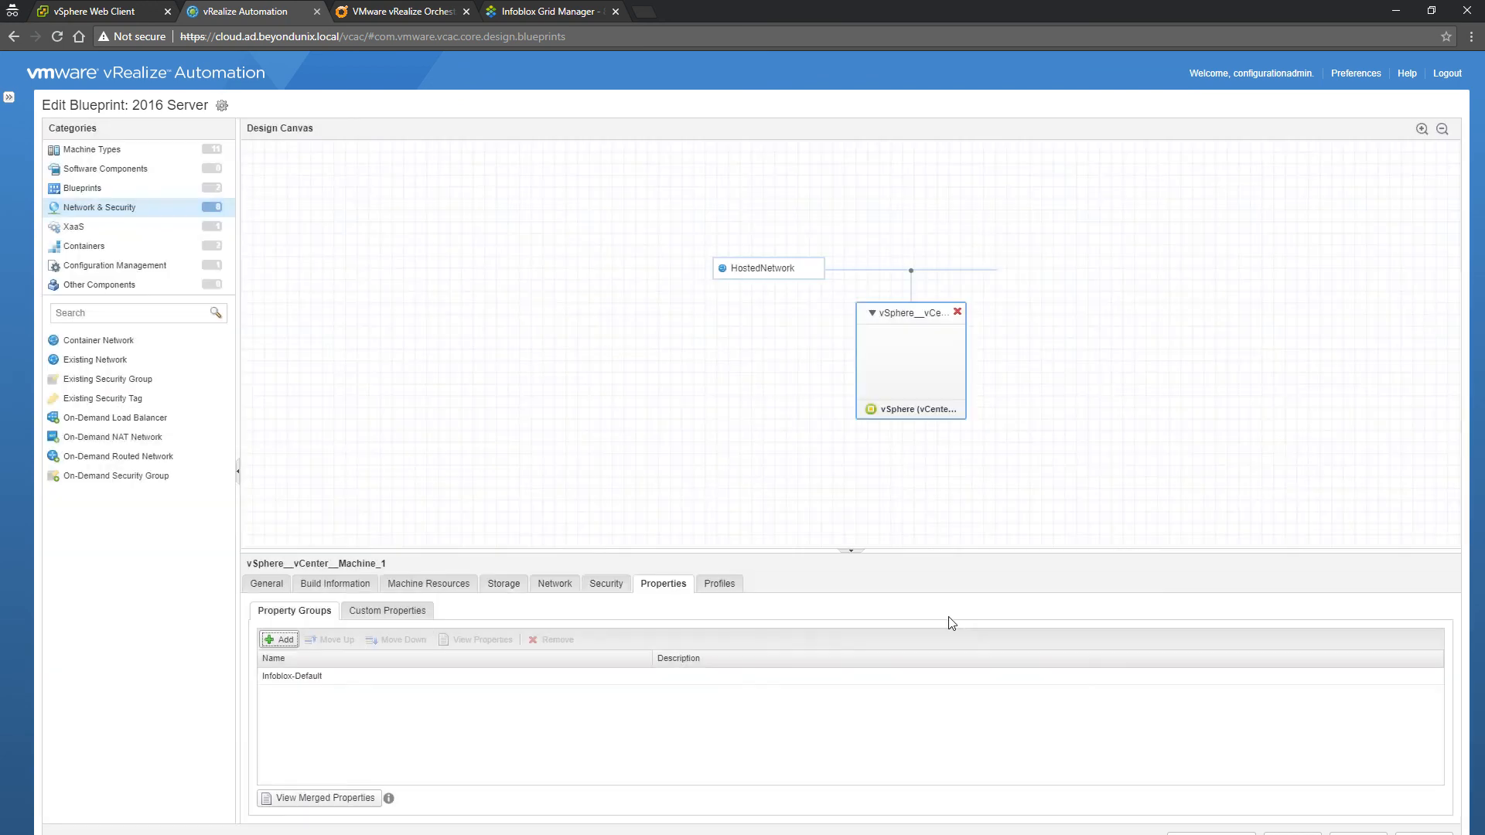
left_click(1363, 831)
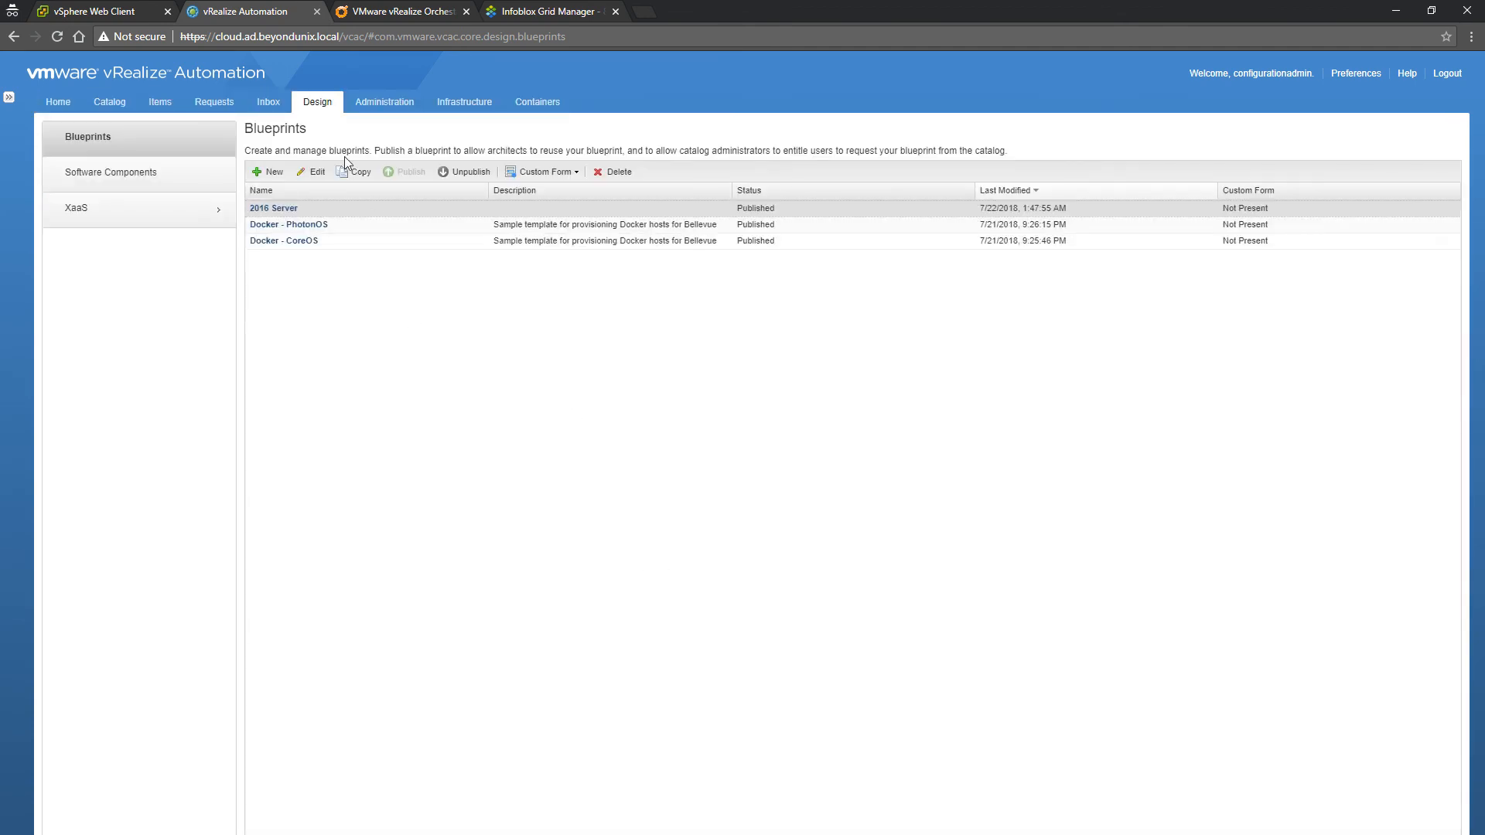
- Set the Infoblox.IPAM.Network0.dnsView property in the Infoblox-Default property group to default
left_click(363, 108)
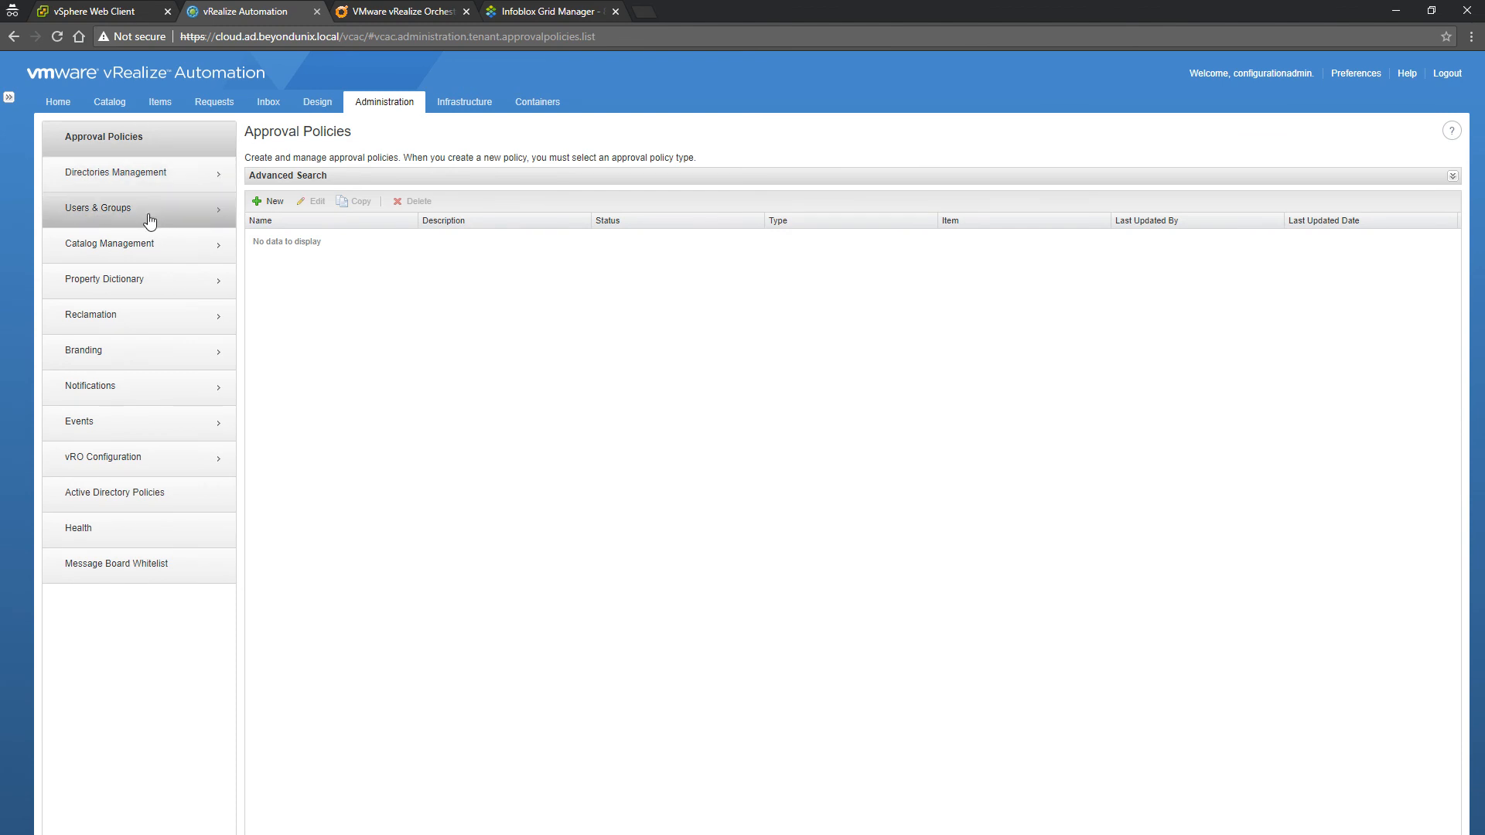
left_click(140, 282)
left_click(129, 218)
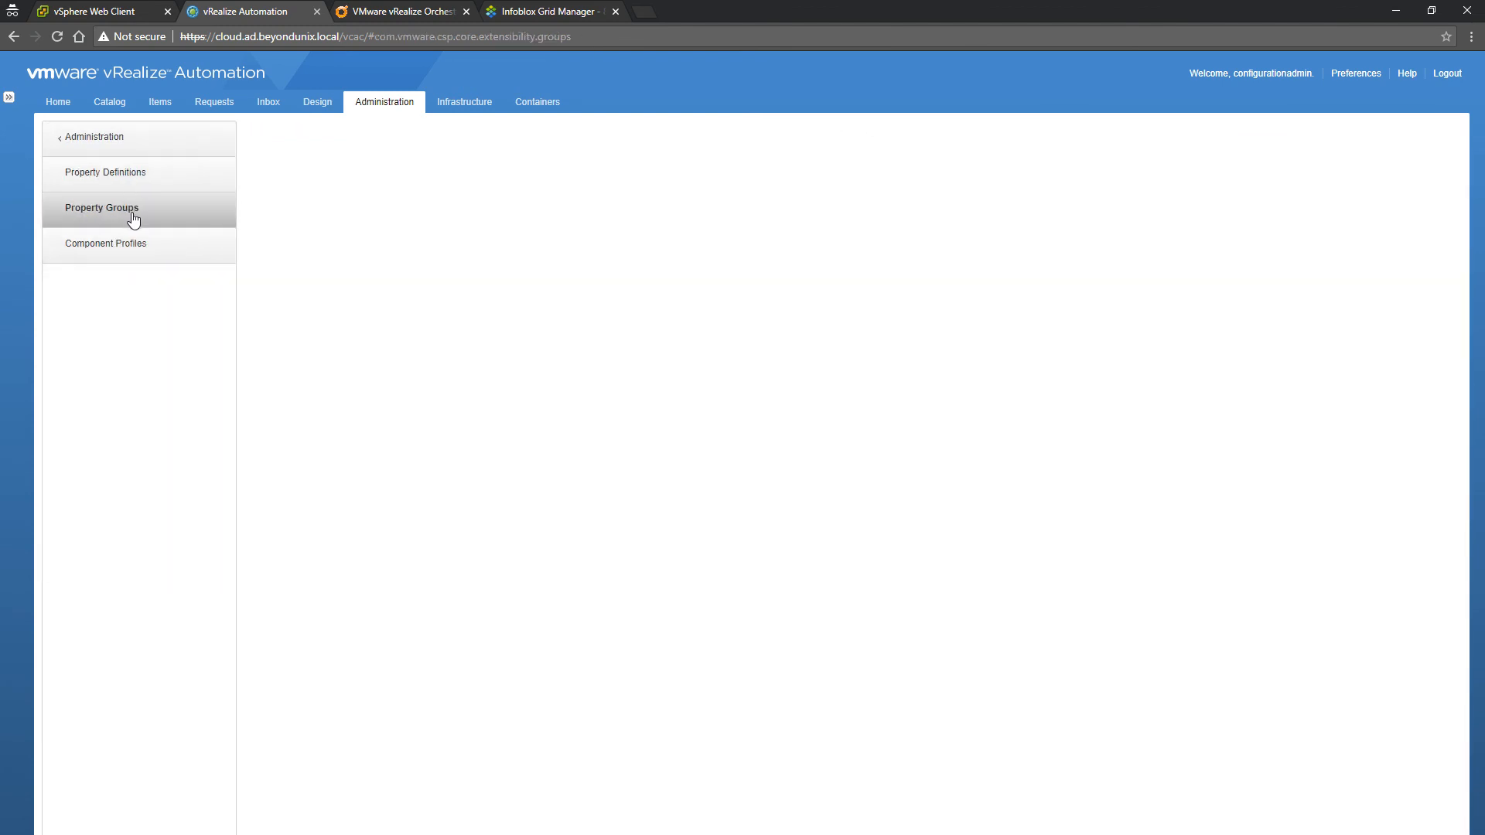
left_click(335, 241)
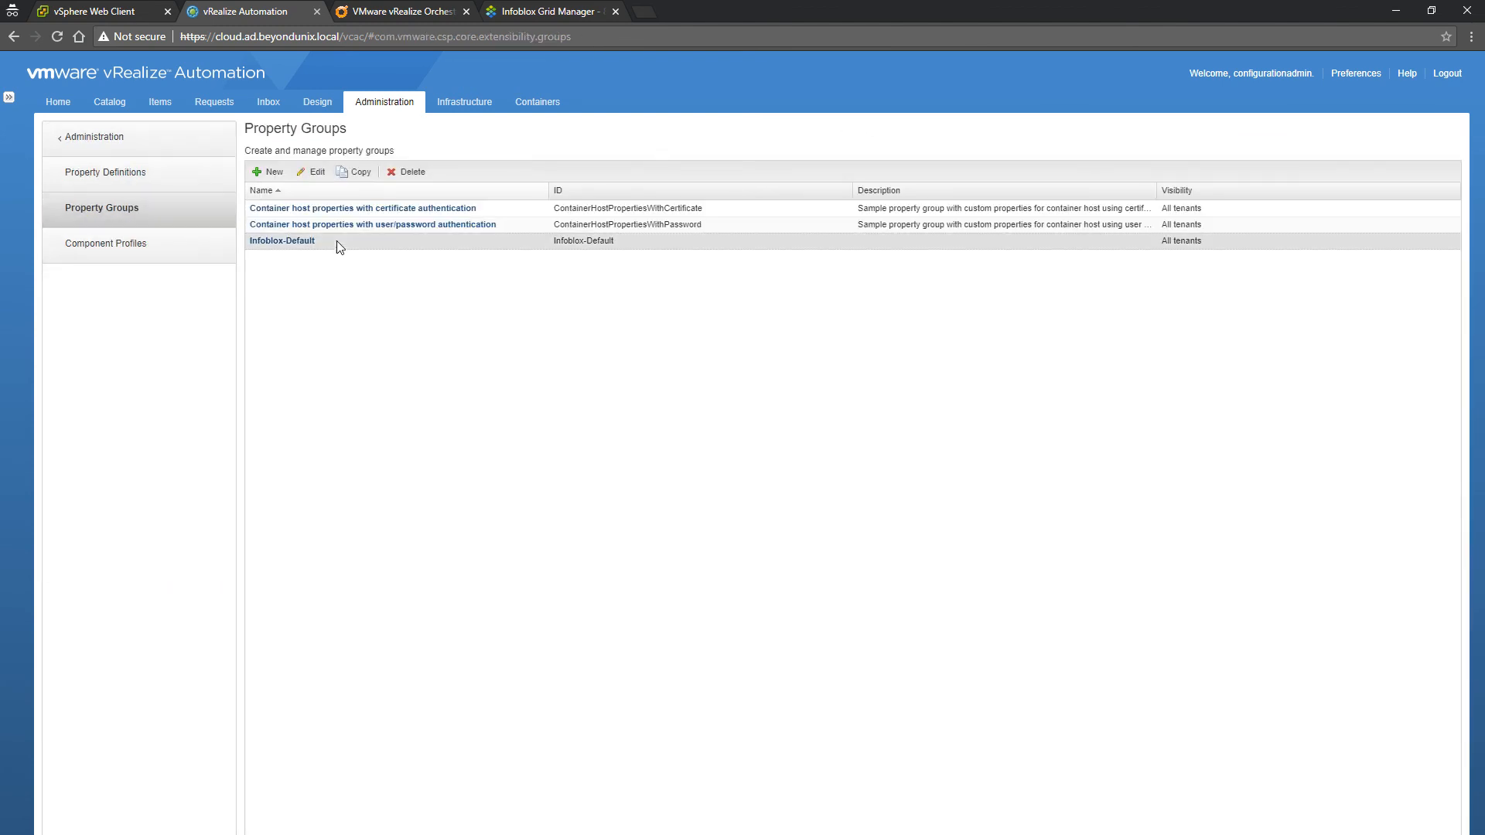
left_click(313, 172)
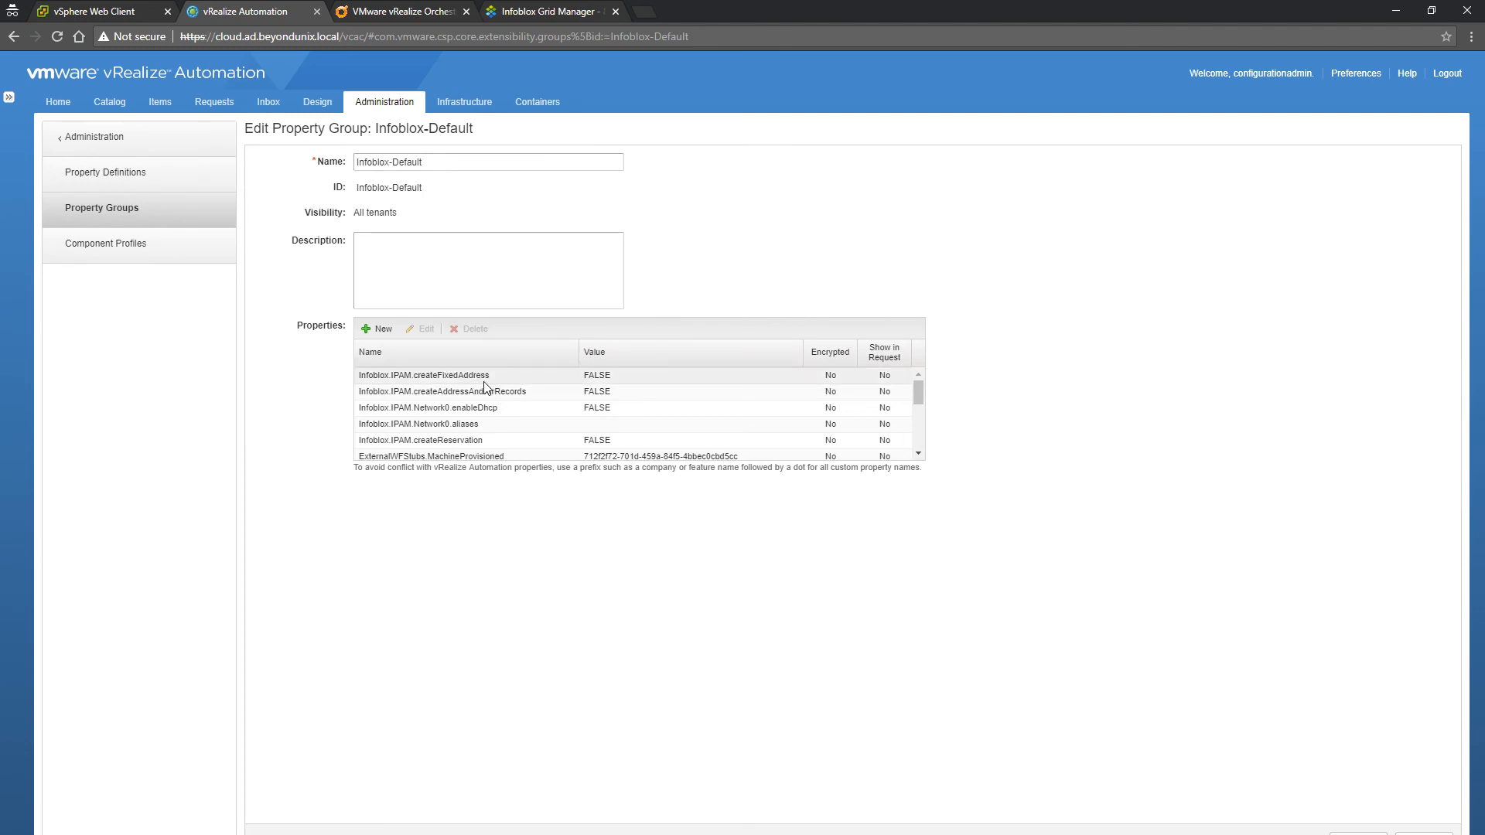
left_click(499, 425)
scroll(510, 434, "down", 1)
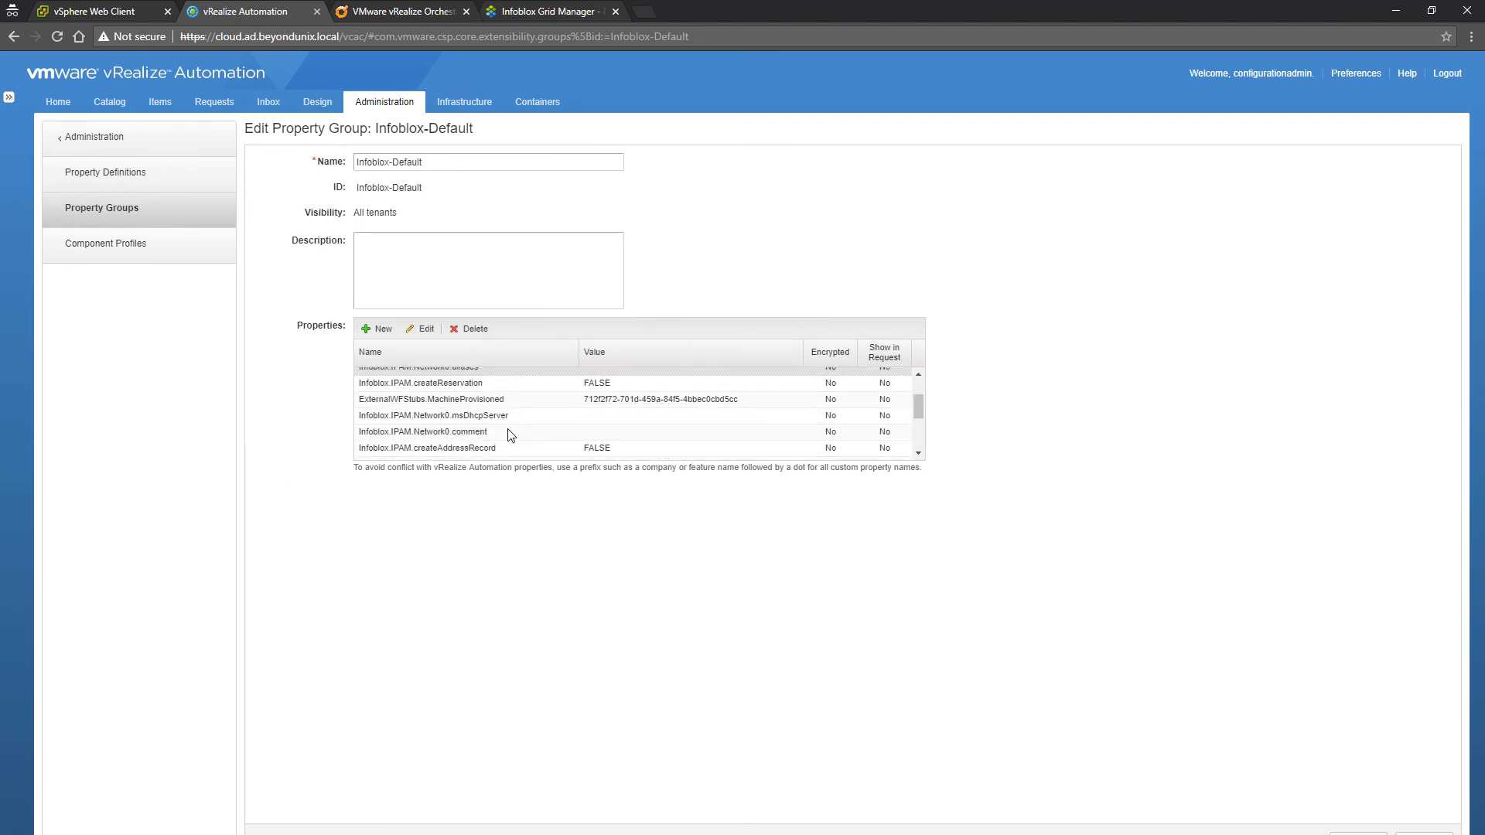
scroll(510, 435, "down", 3)
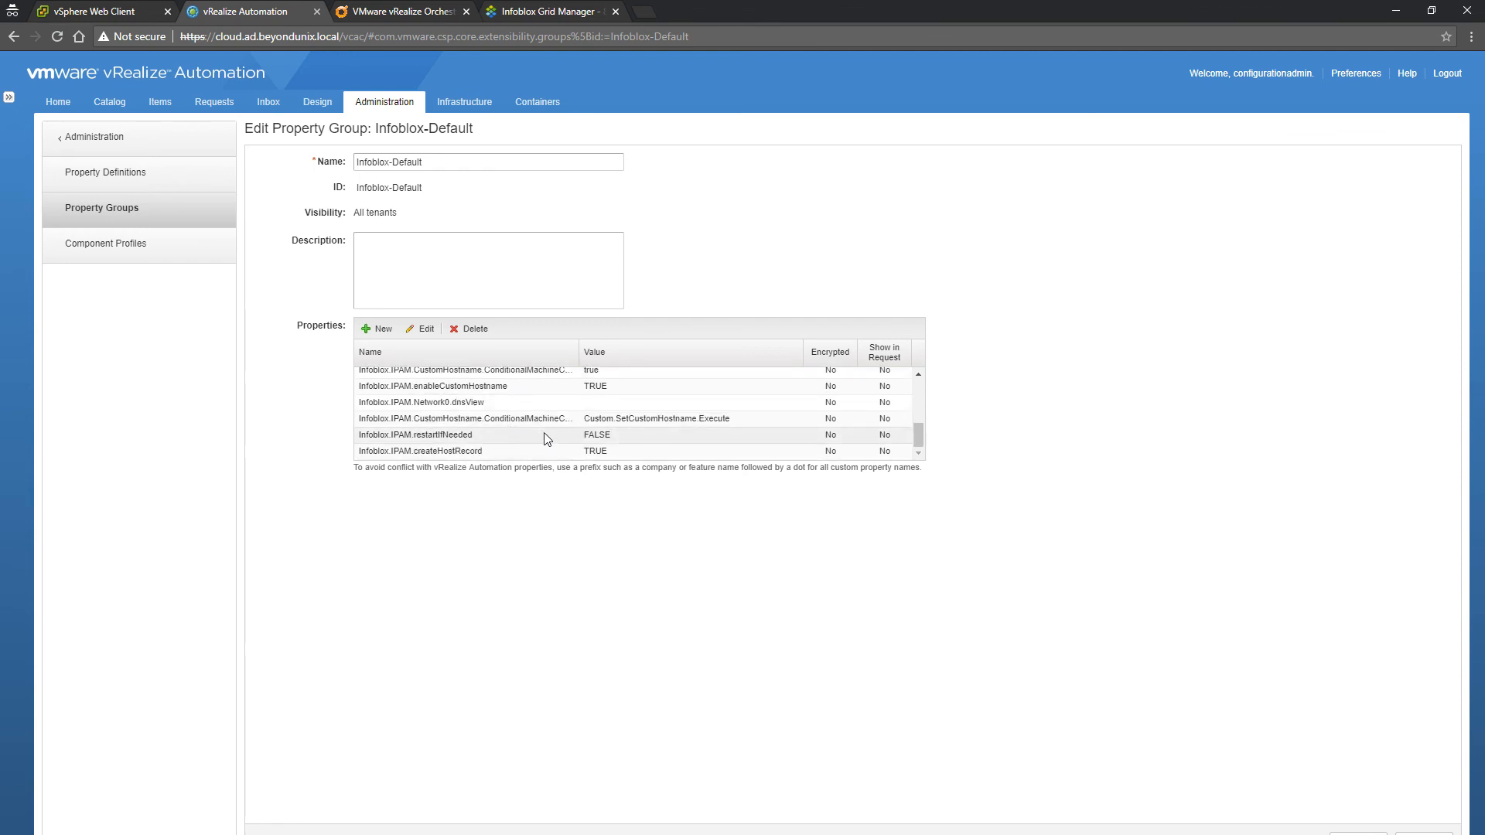
left_click(511, 403)
left_click(422, 328)
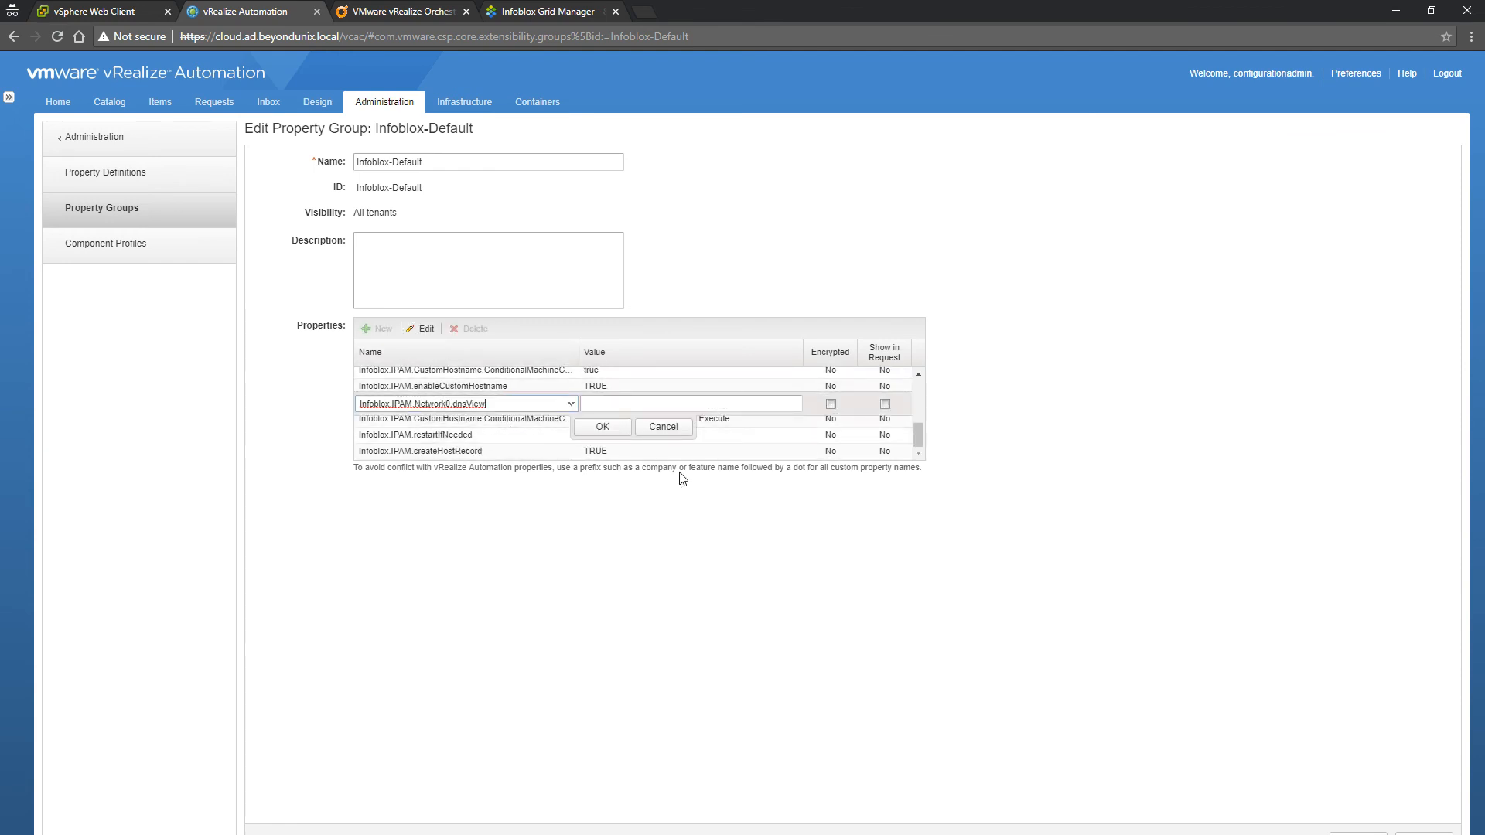
left_click(608, 406)
type("default")
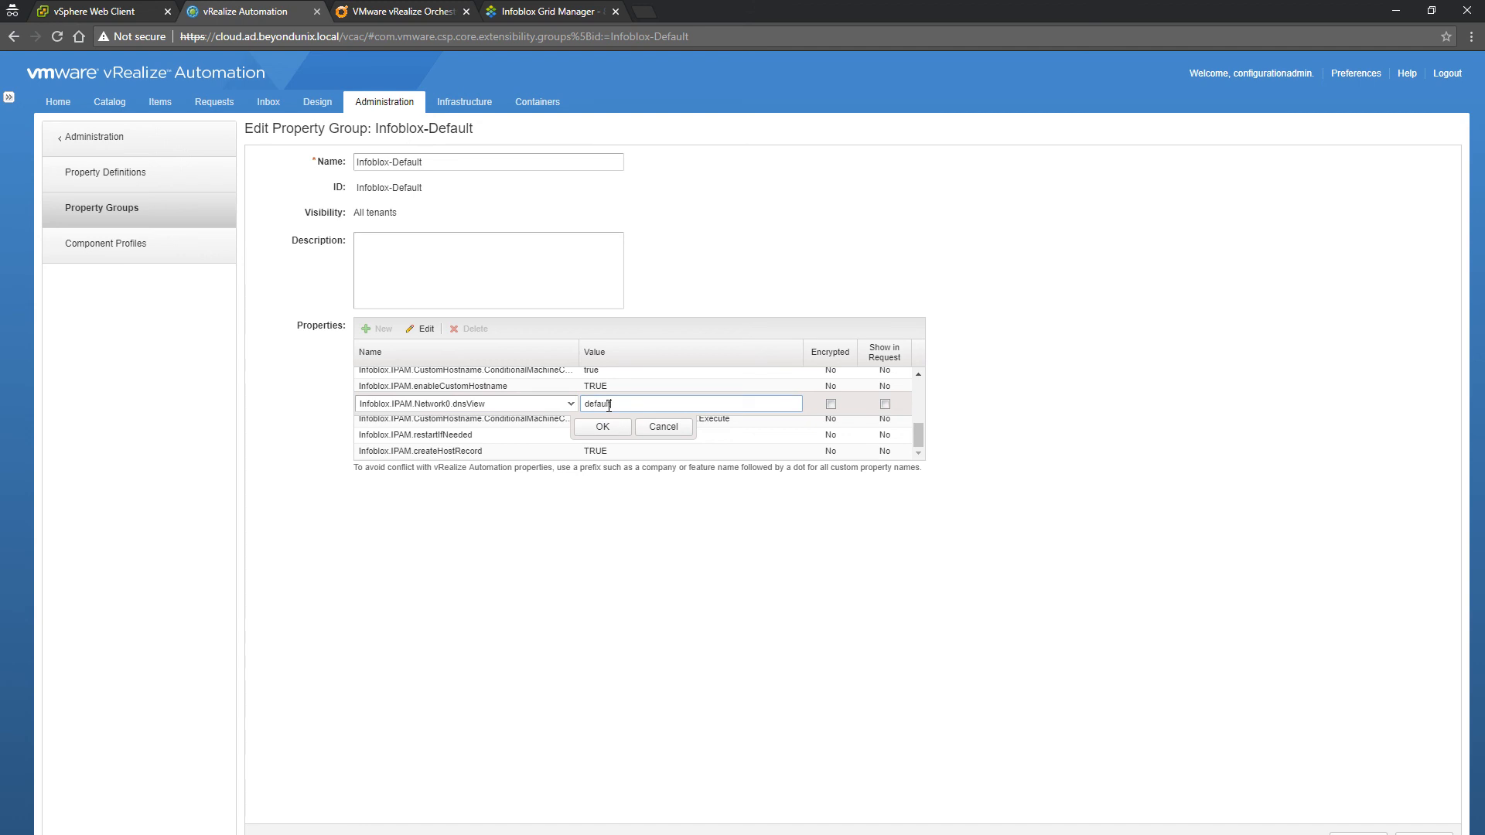
left_click(602, 427)
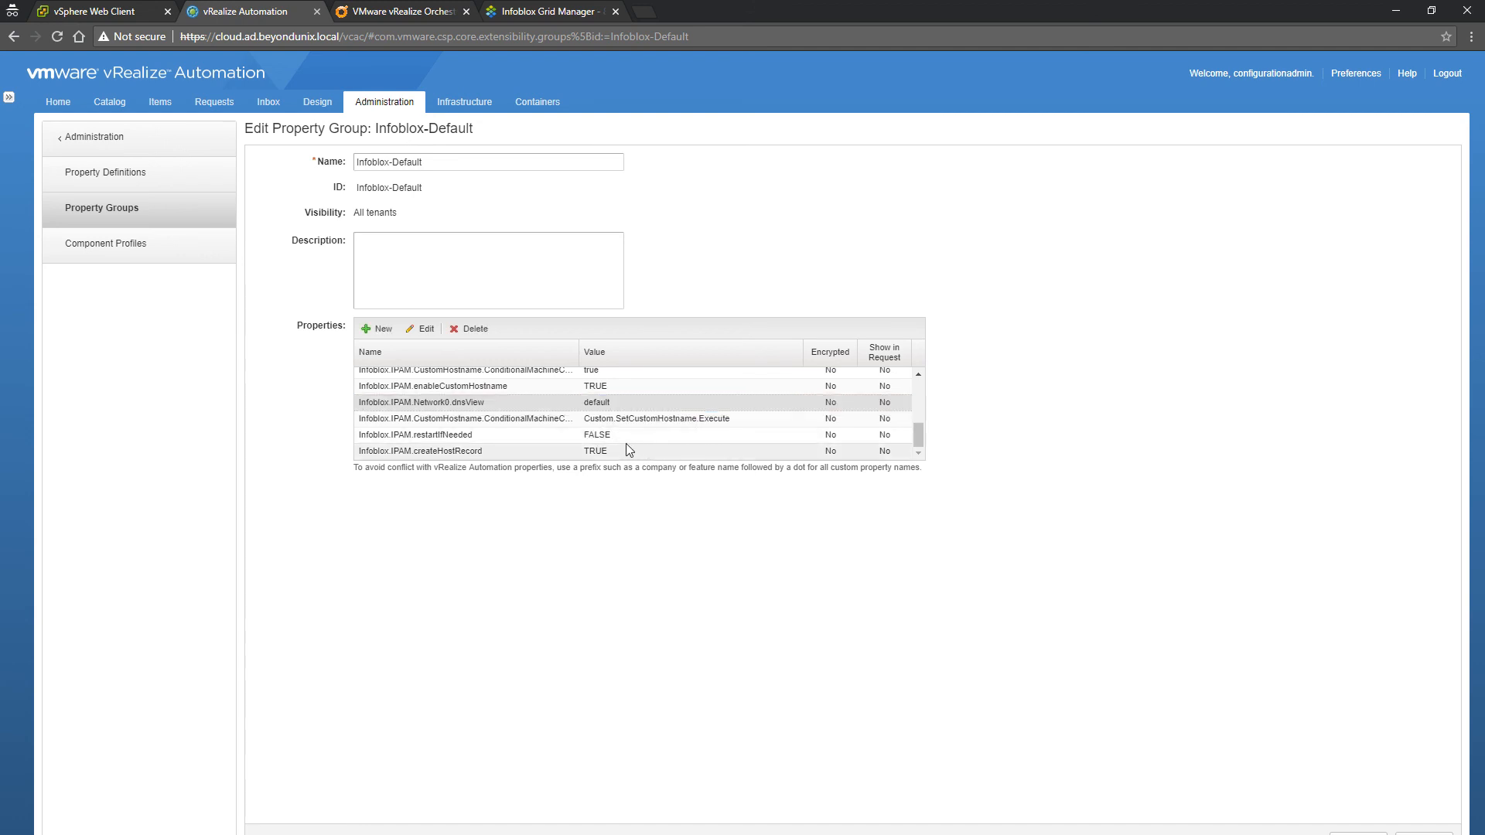
- Review the rest of the Infoblox-Default property group's properties and save the group
left_click(532, 452)
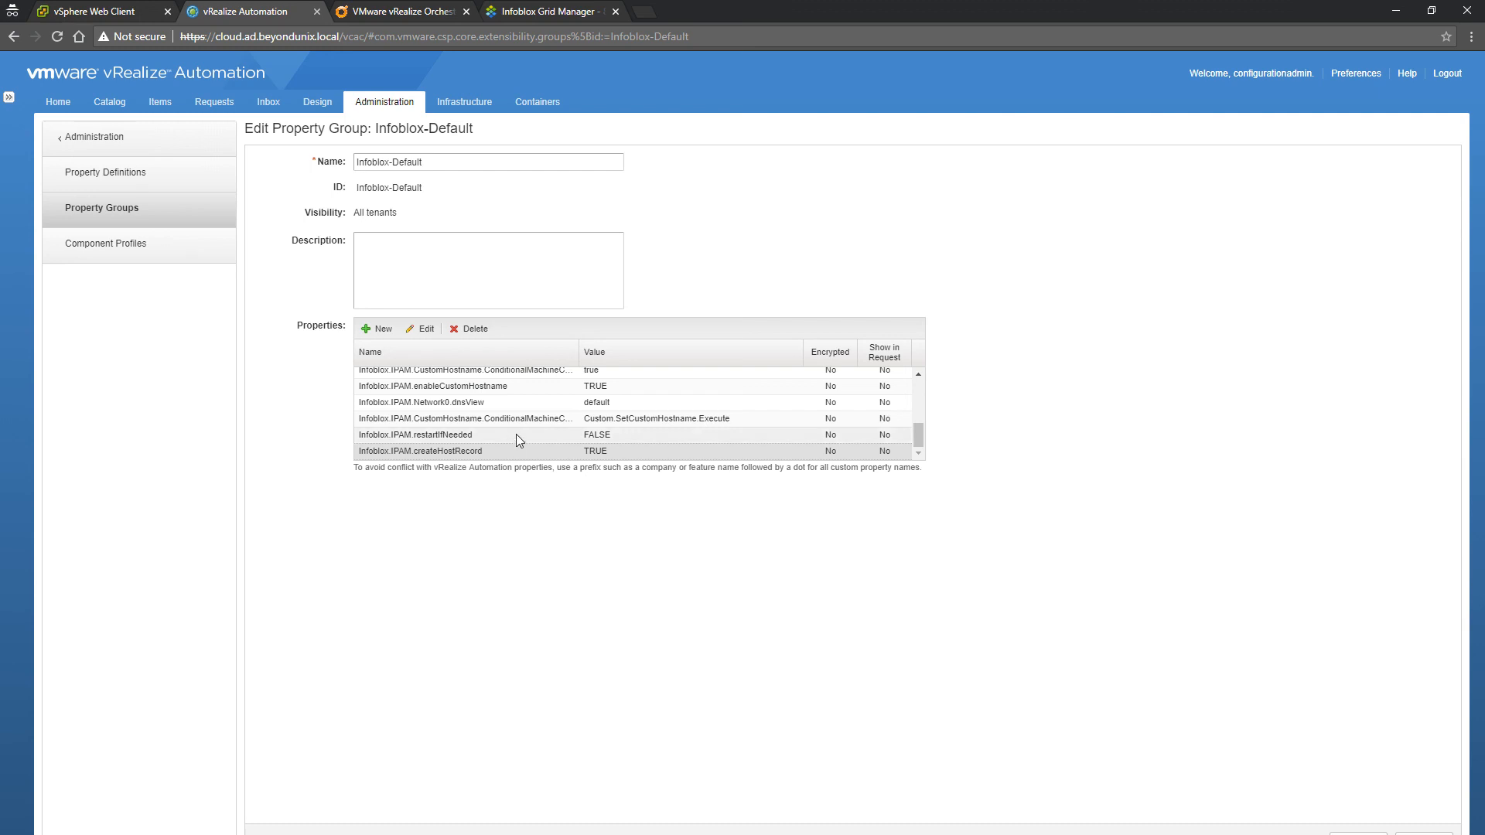
scroll(517, 433, "up", 2)
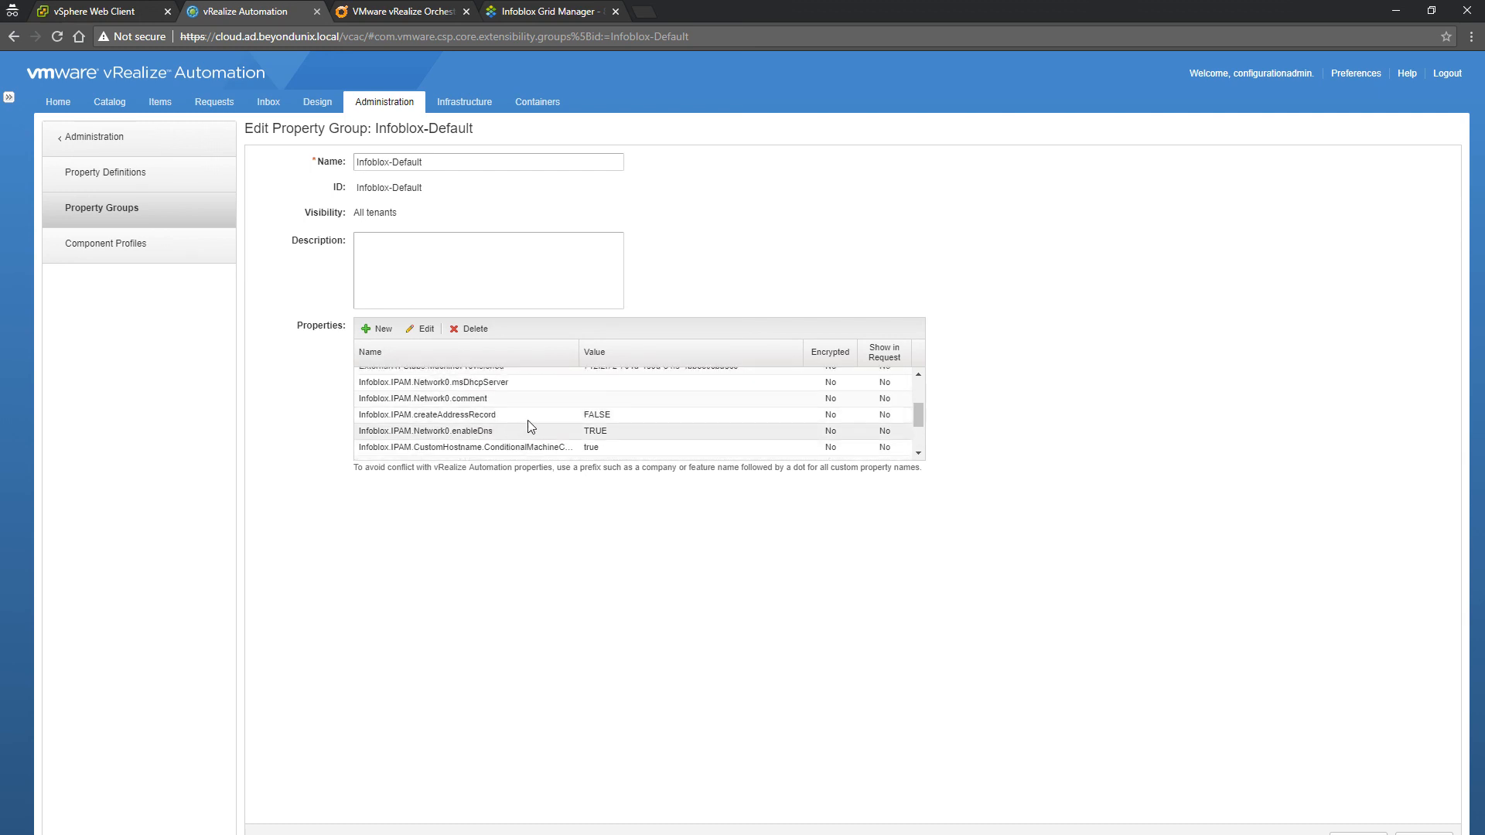
scroll(530, 427, "up", 2)
scroll(530, 427, "up", 1)
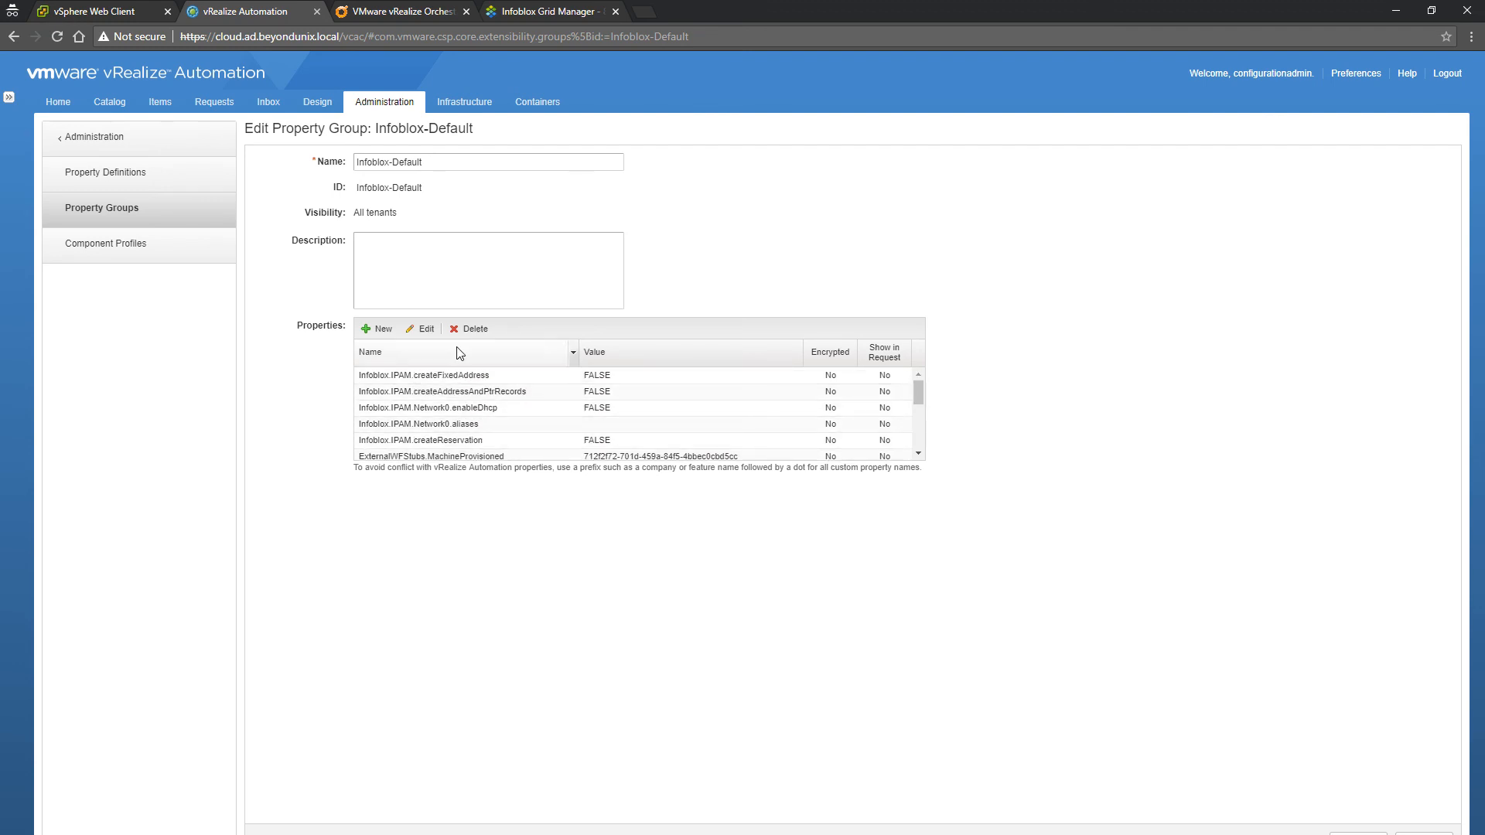
left_click(1368, 833)
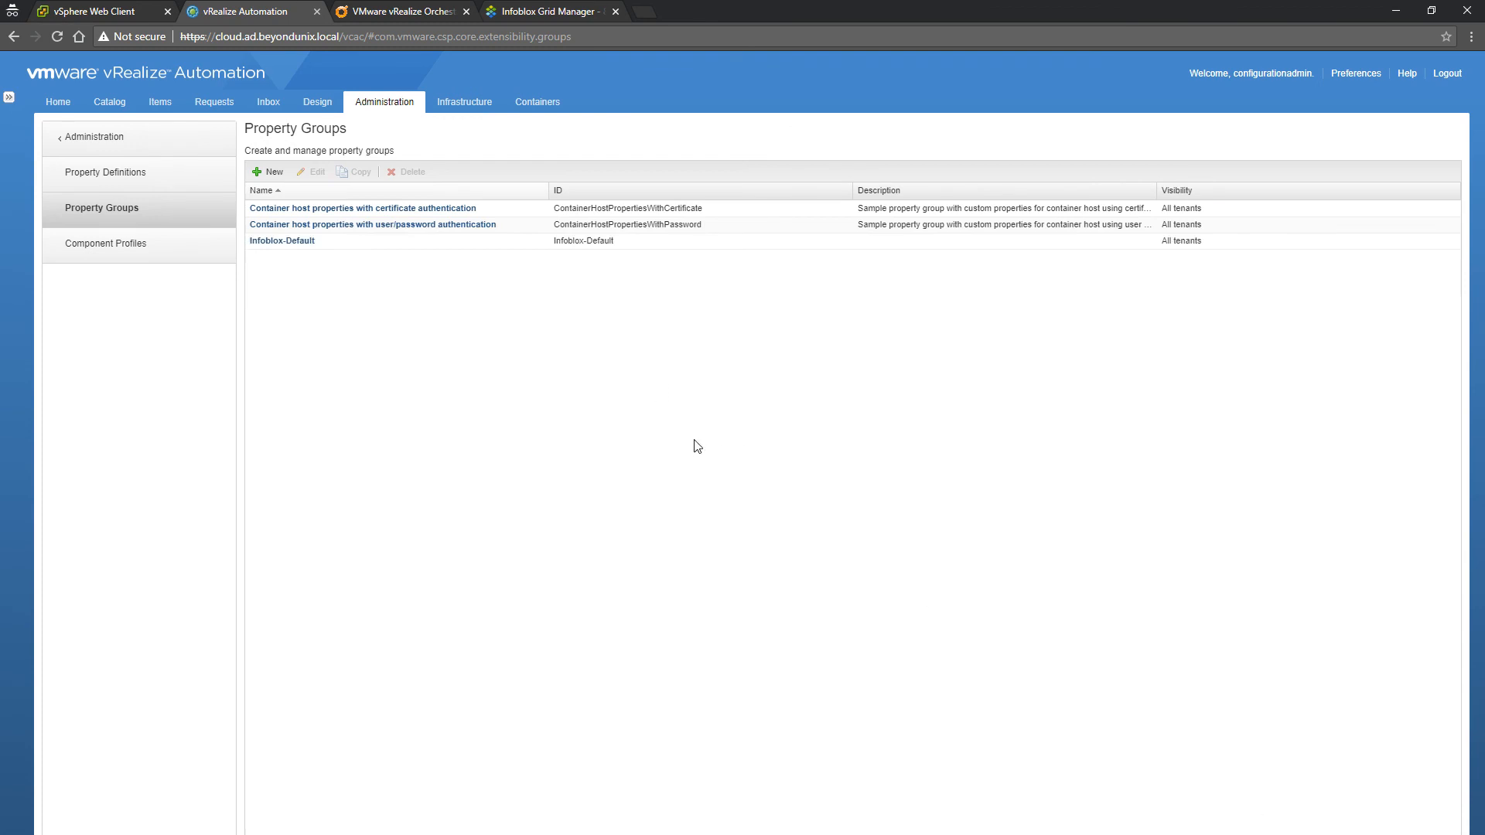
- Request the 2016 Server catalog item and open its request details
left_click(109, 102)
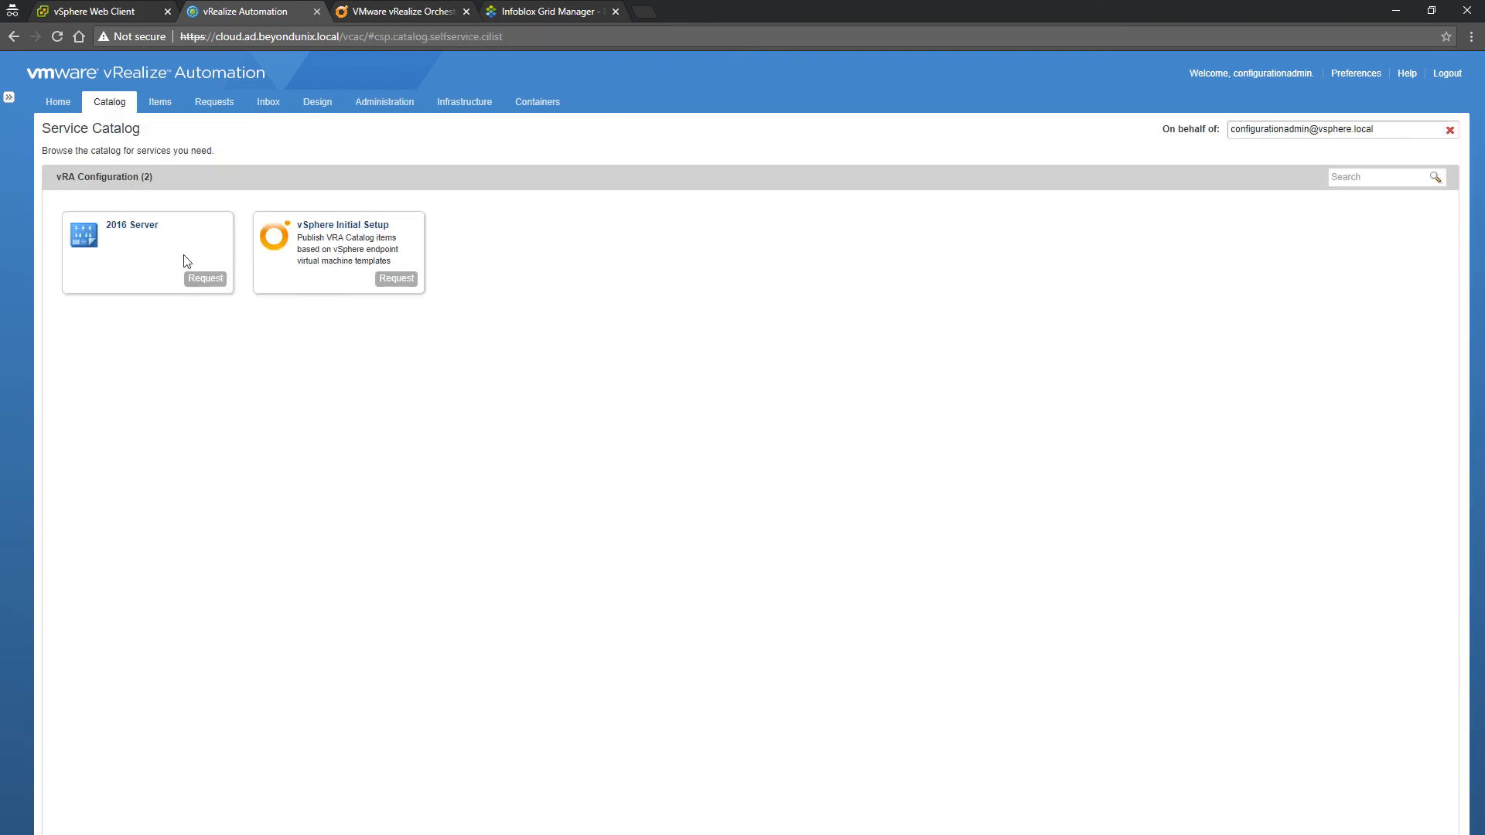
left_click(207, 280)
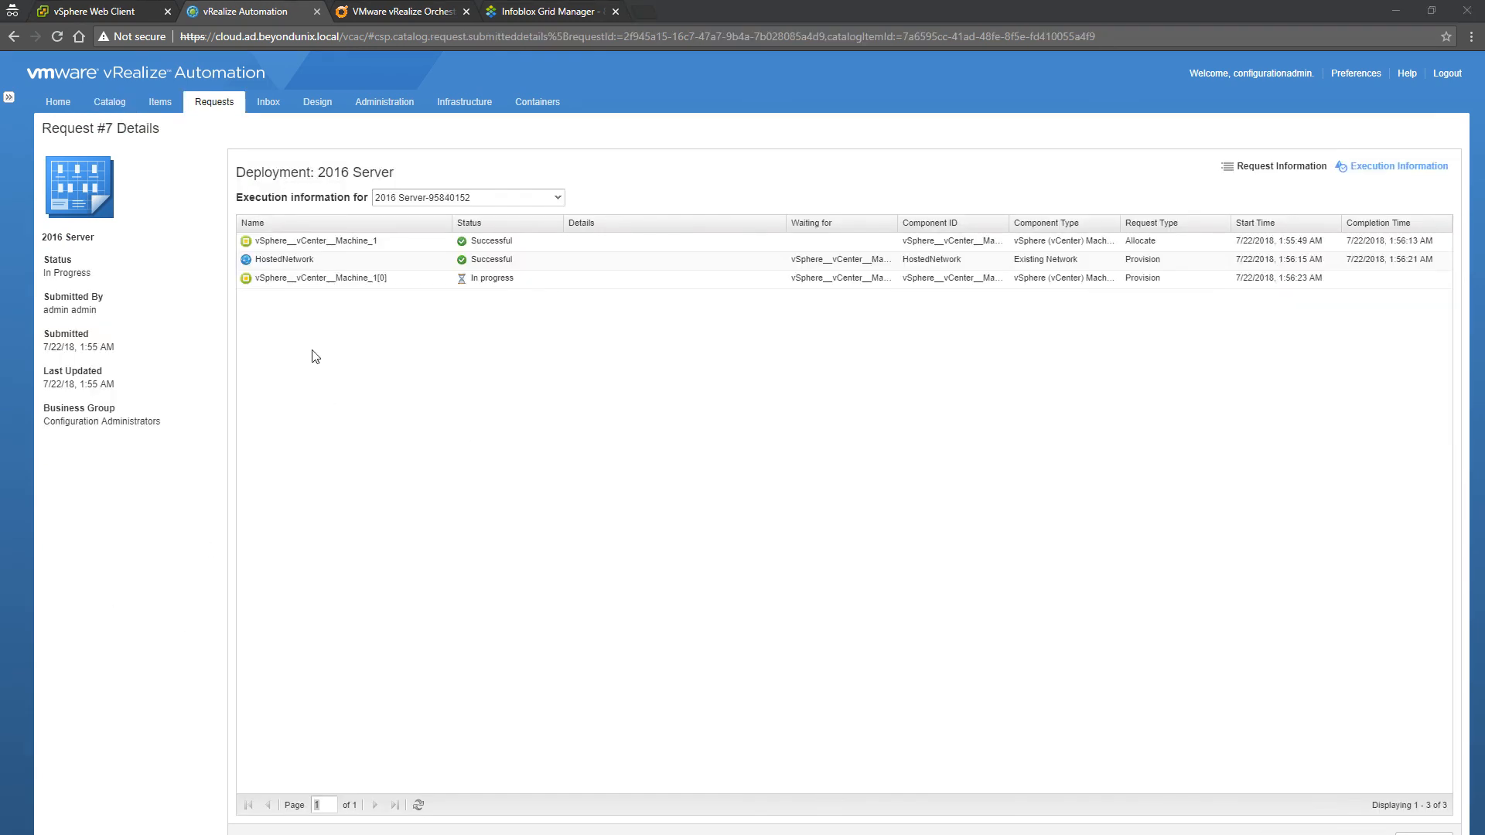
left_click(110, 102)
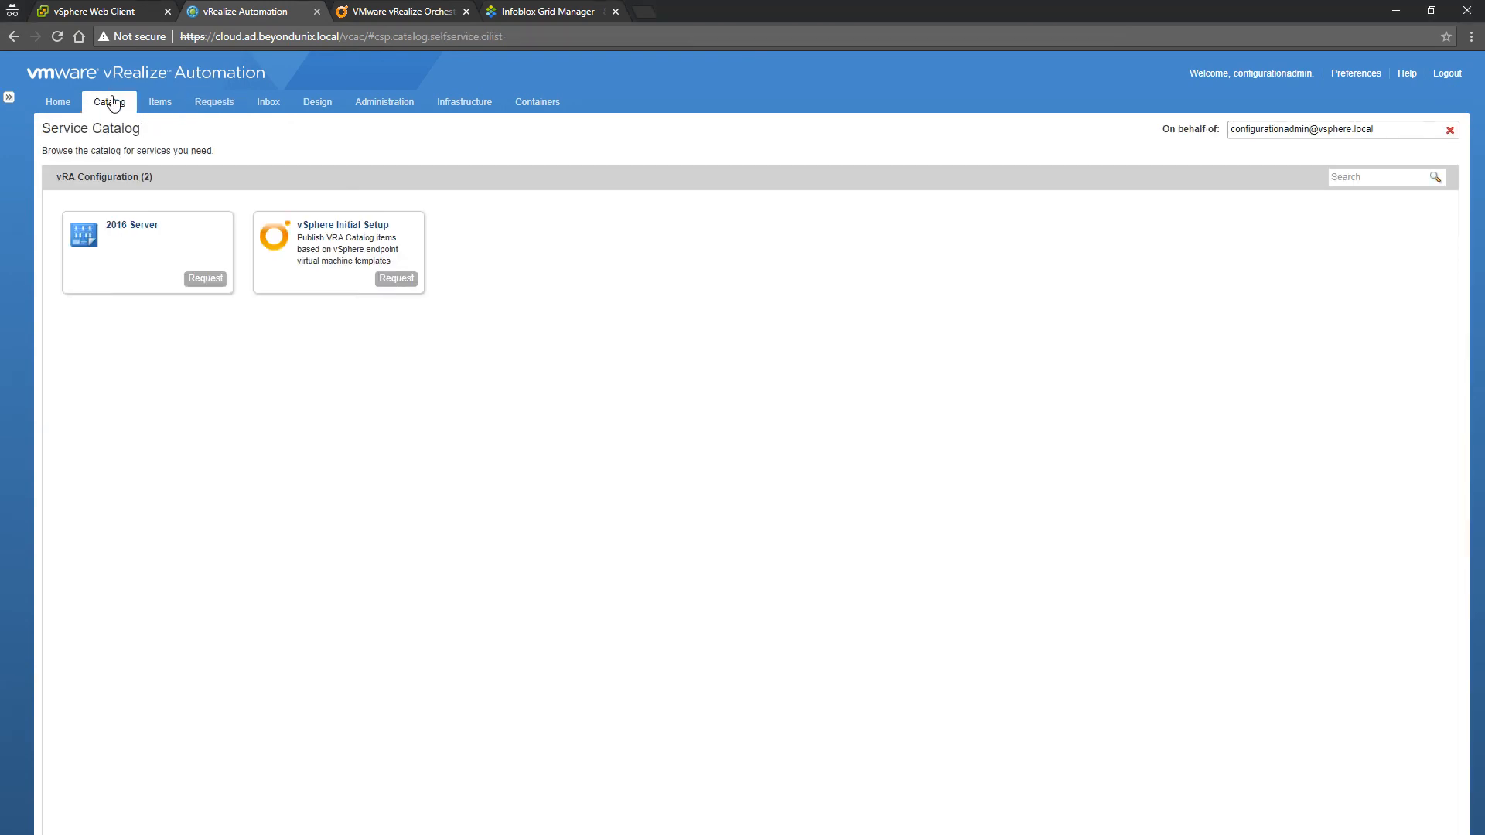
left_click(223, 105)
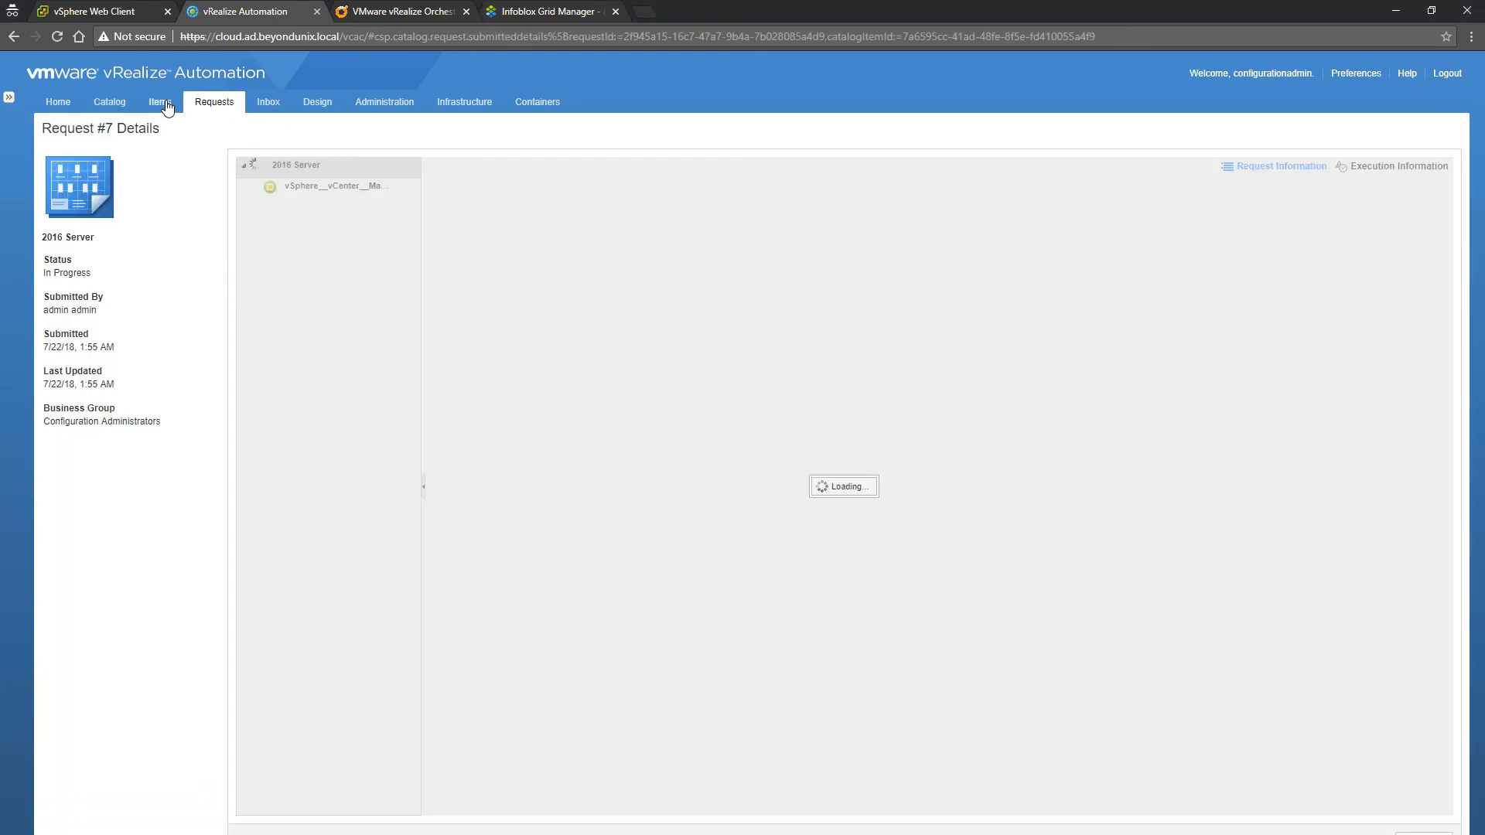
left_click(167, 105)
left_click(222, 103)
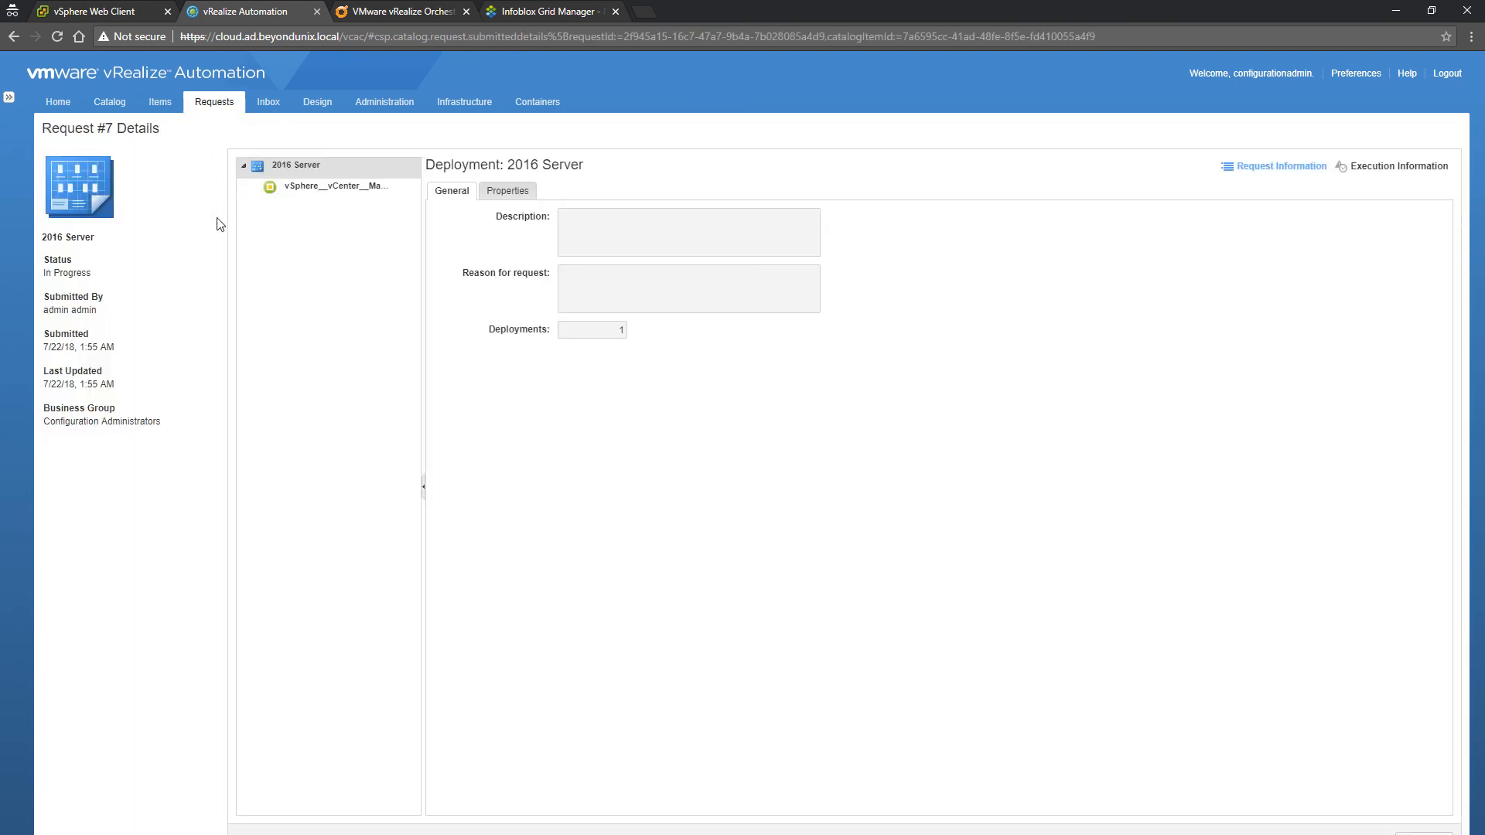
- Examine the latest Allocate workflow run's logs in vRealize Orchestrator and the Infoblox IPAM plug-in inventory
mouse_move(398, 834)
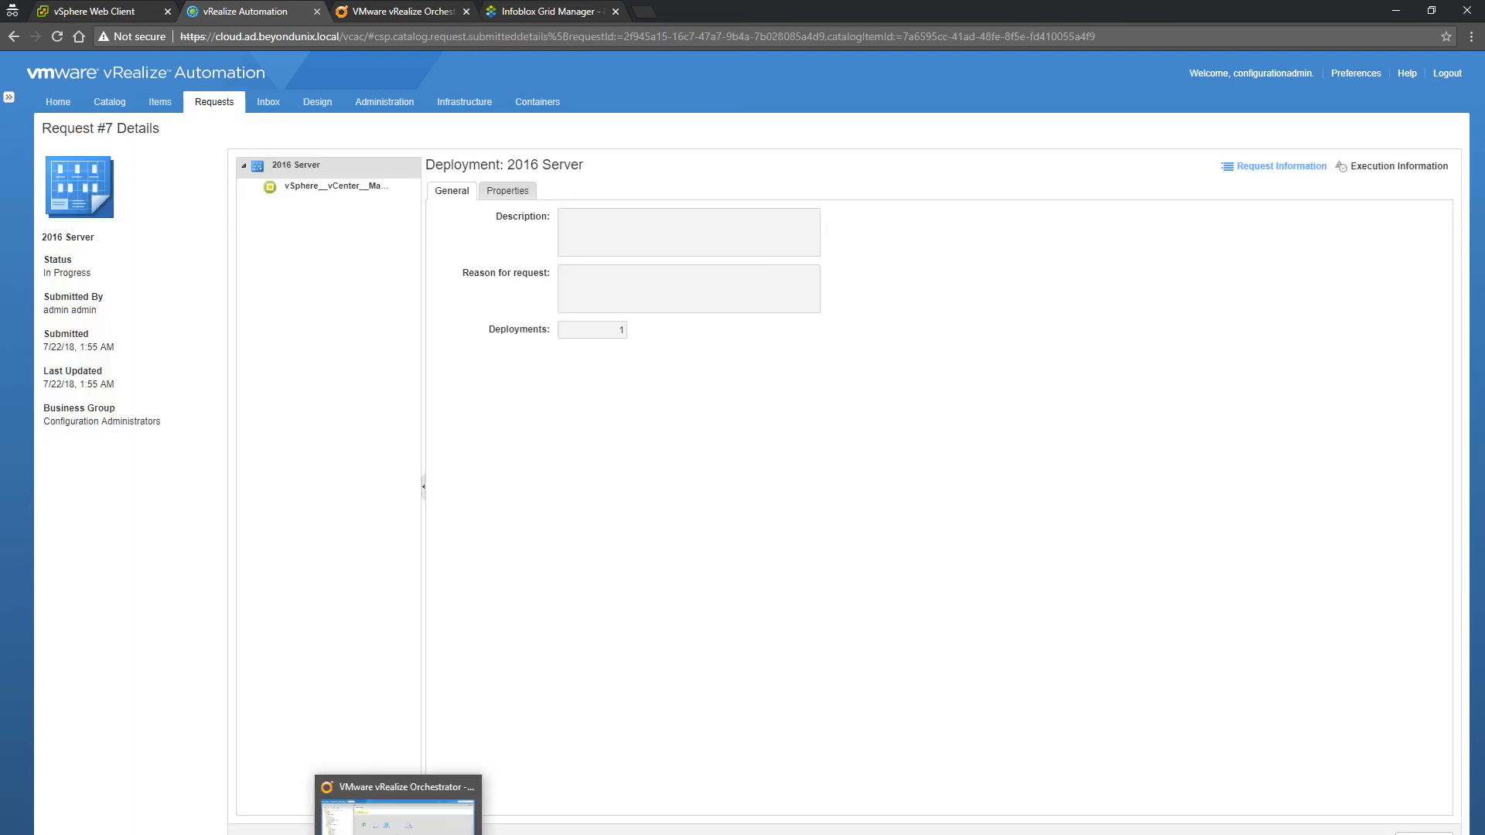
left_click(399, 812)
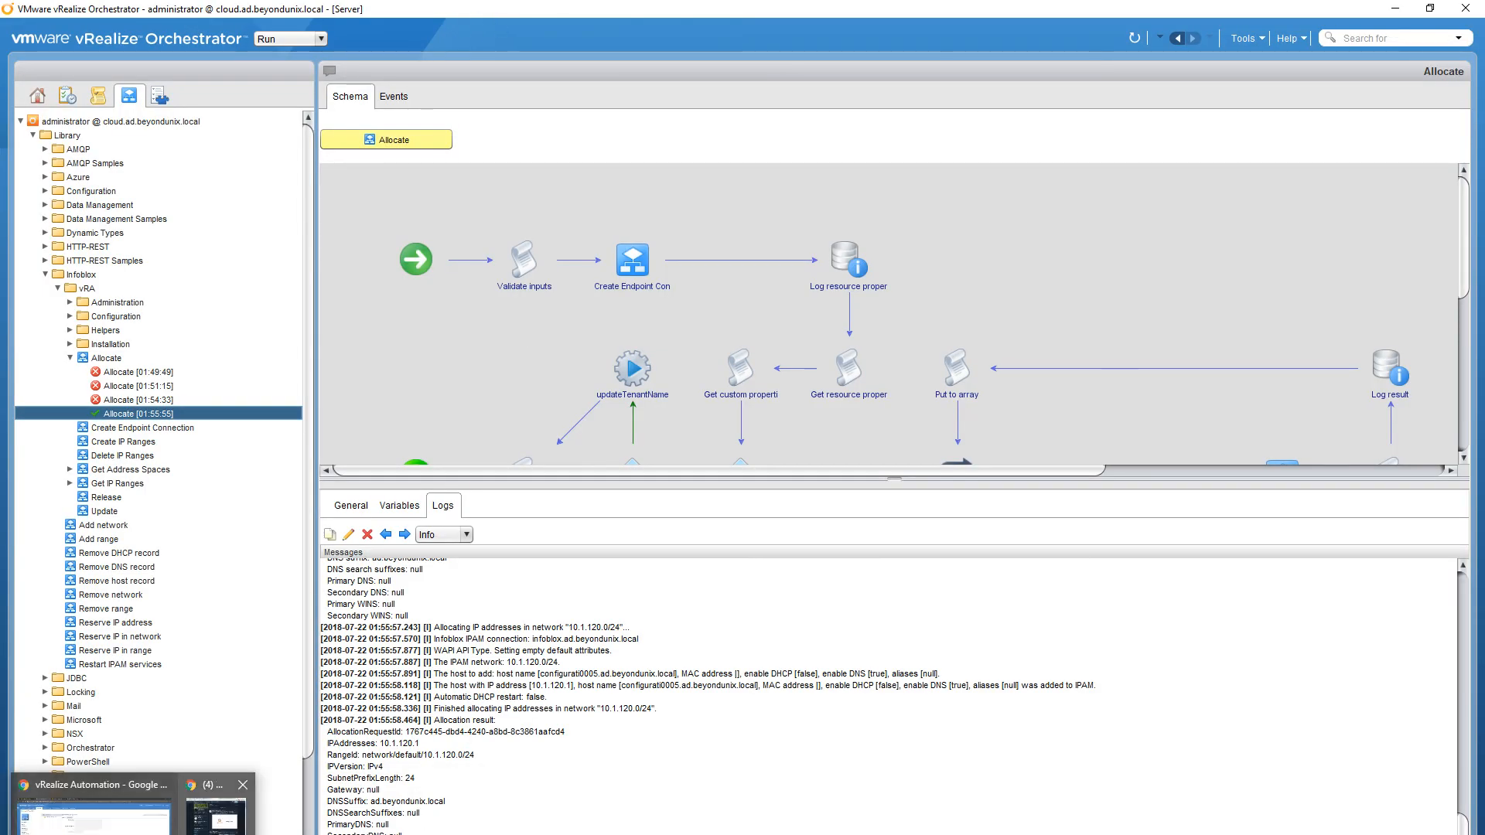
left_click(145, 823)
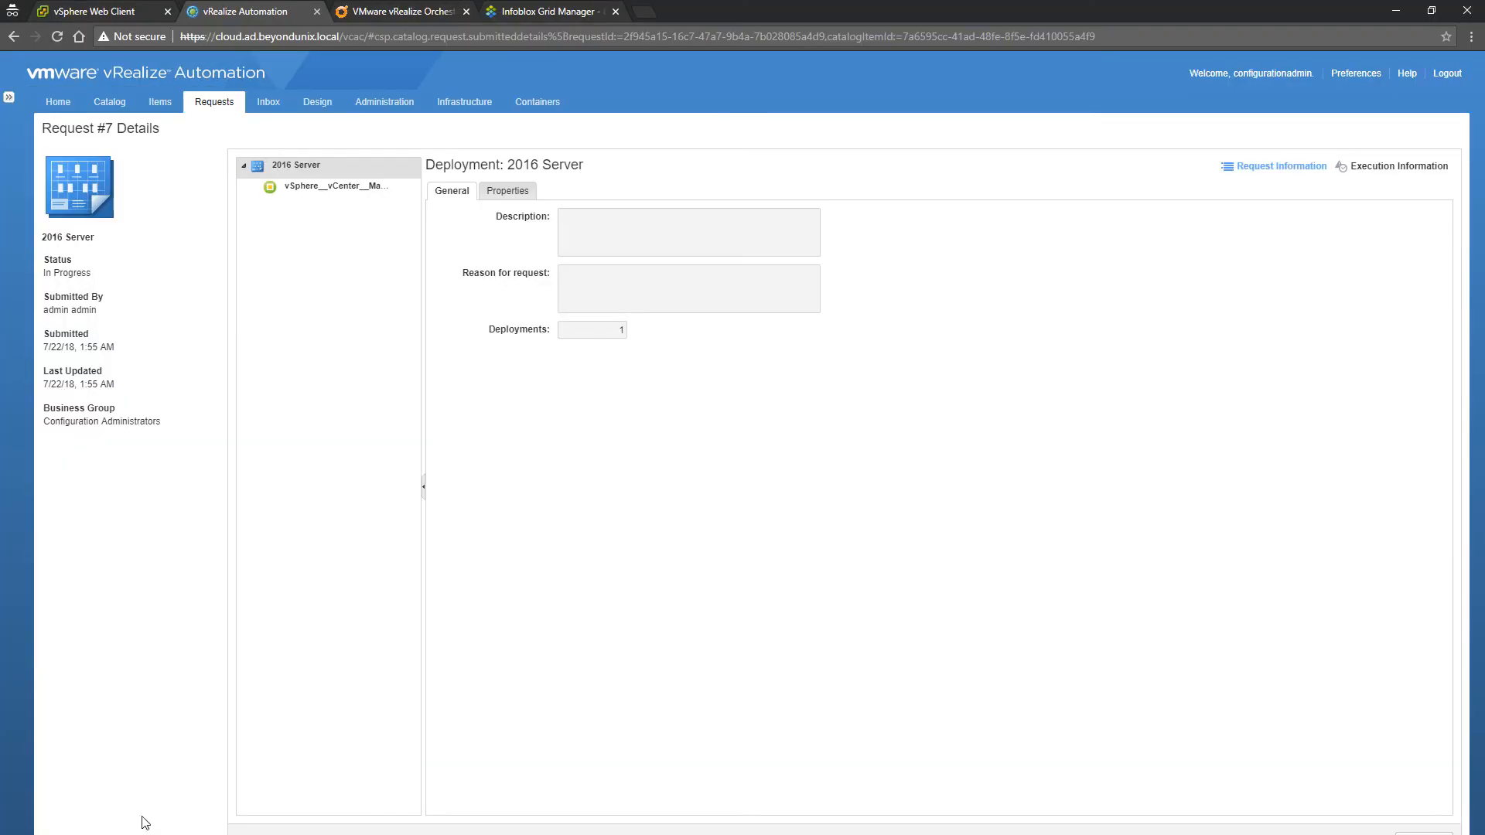
left_click(539, 13)
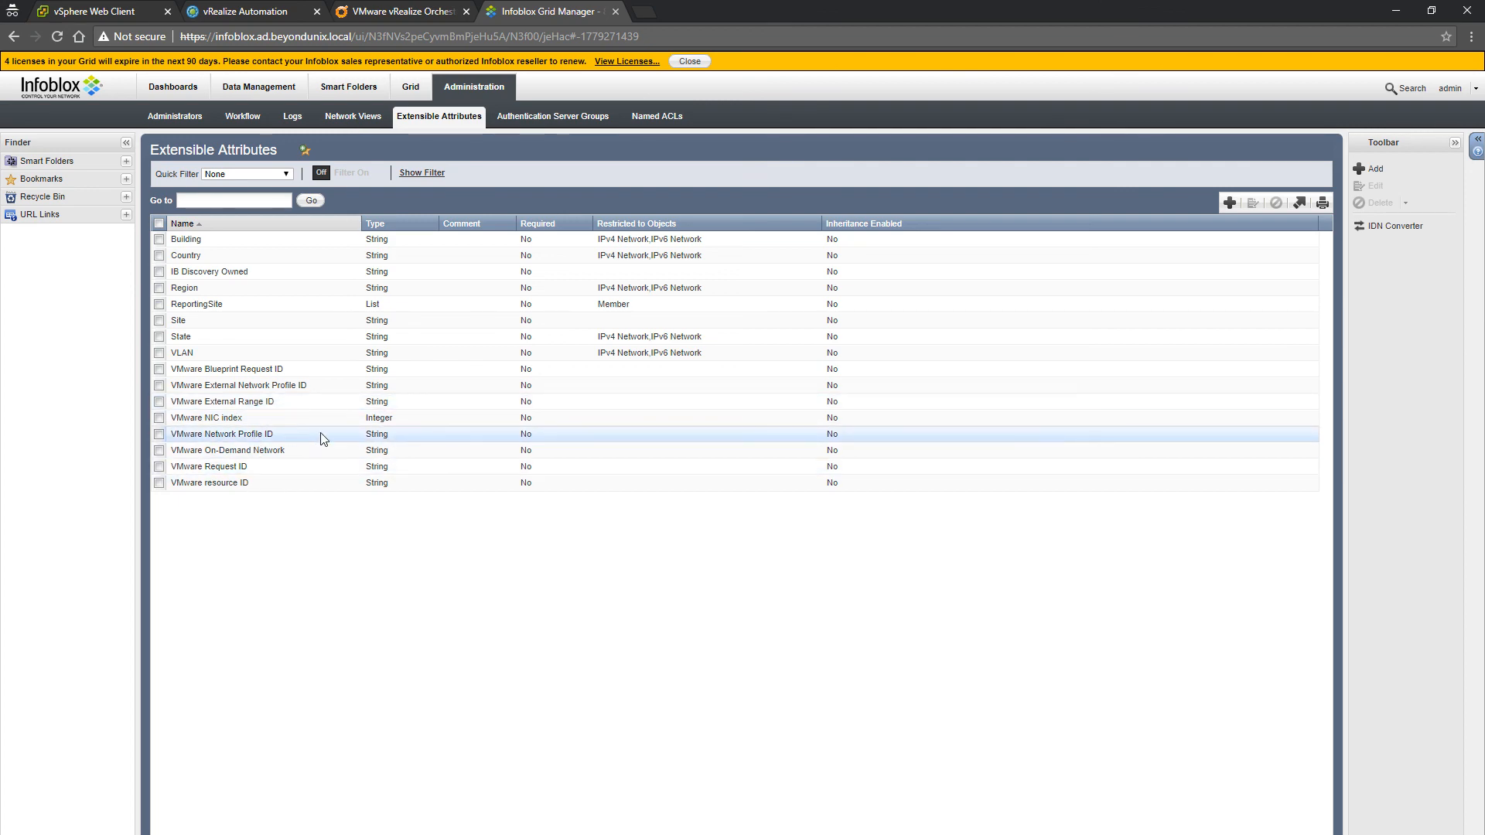
left_click(375, 834)
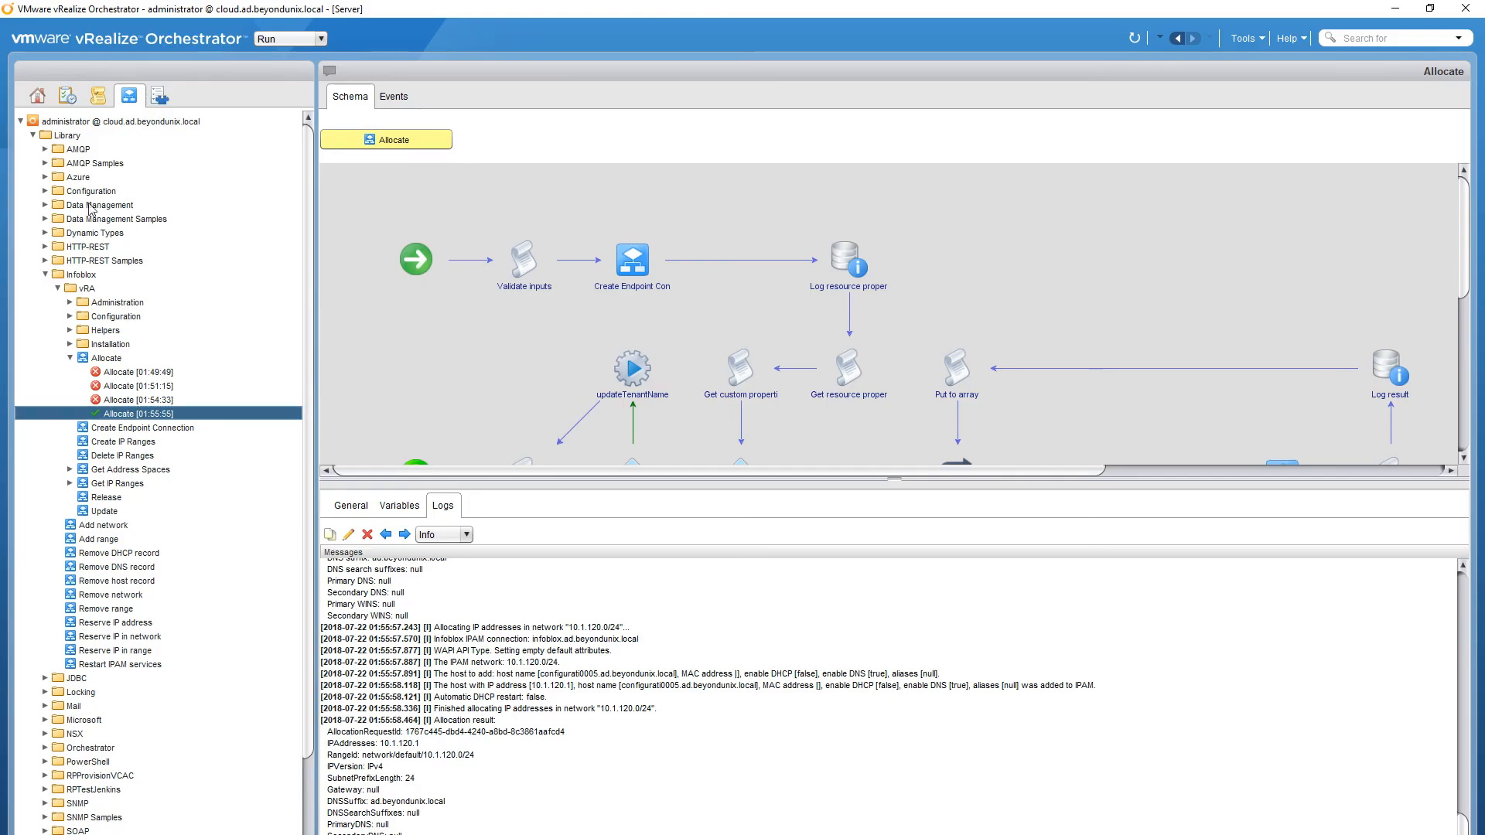
left_click(155, 96)
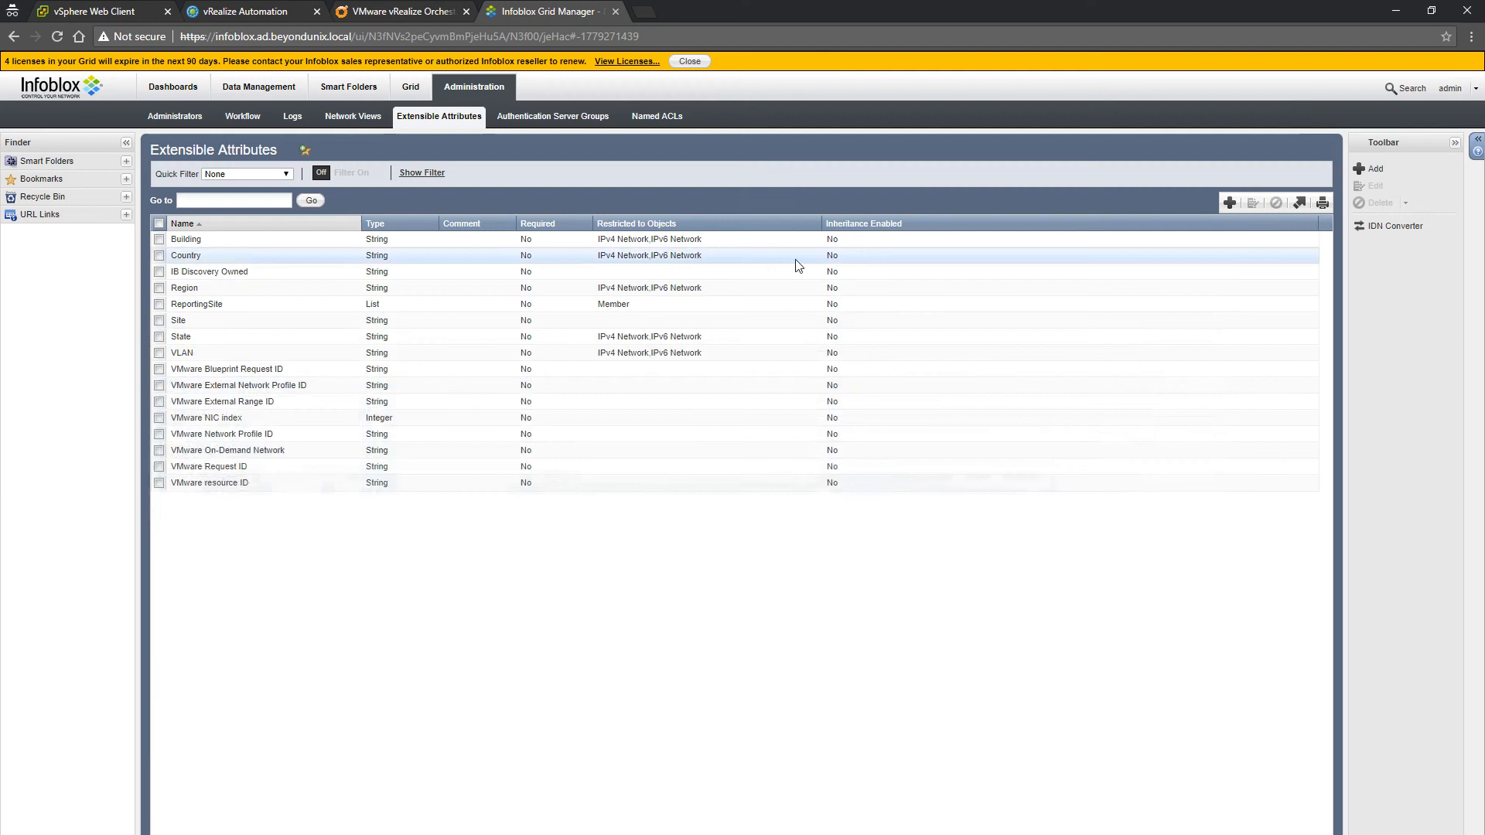
- Check the 2016 Server request's execution information and refresh it
left_click(1395, 9)
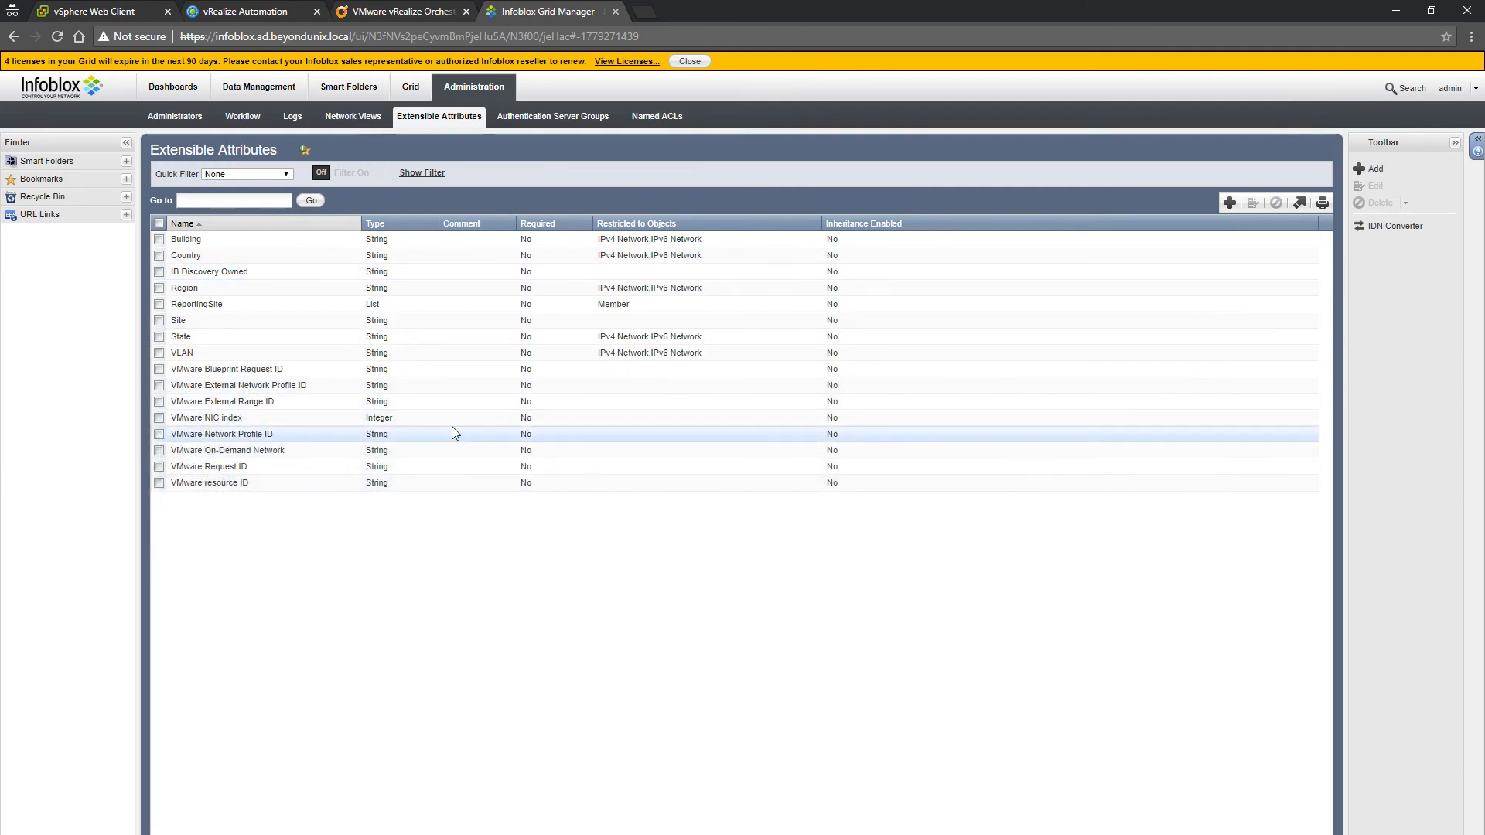
left_click(244, 9)
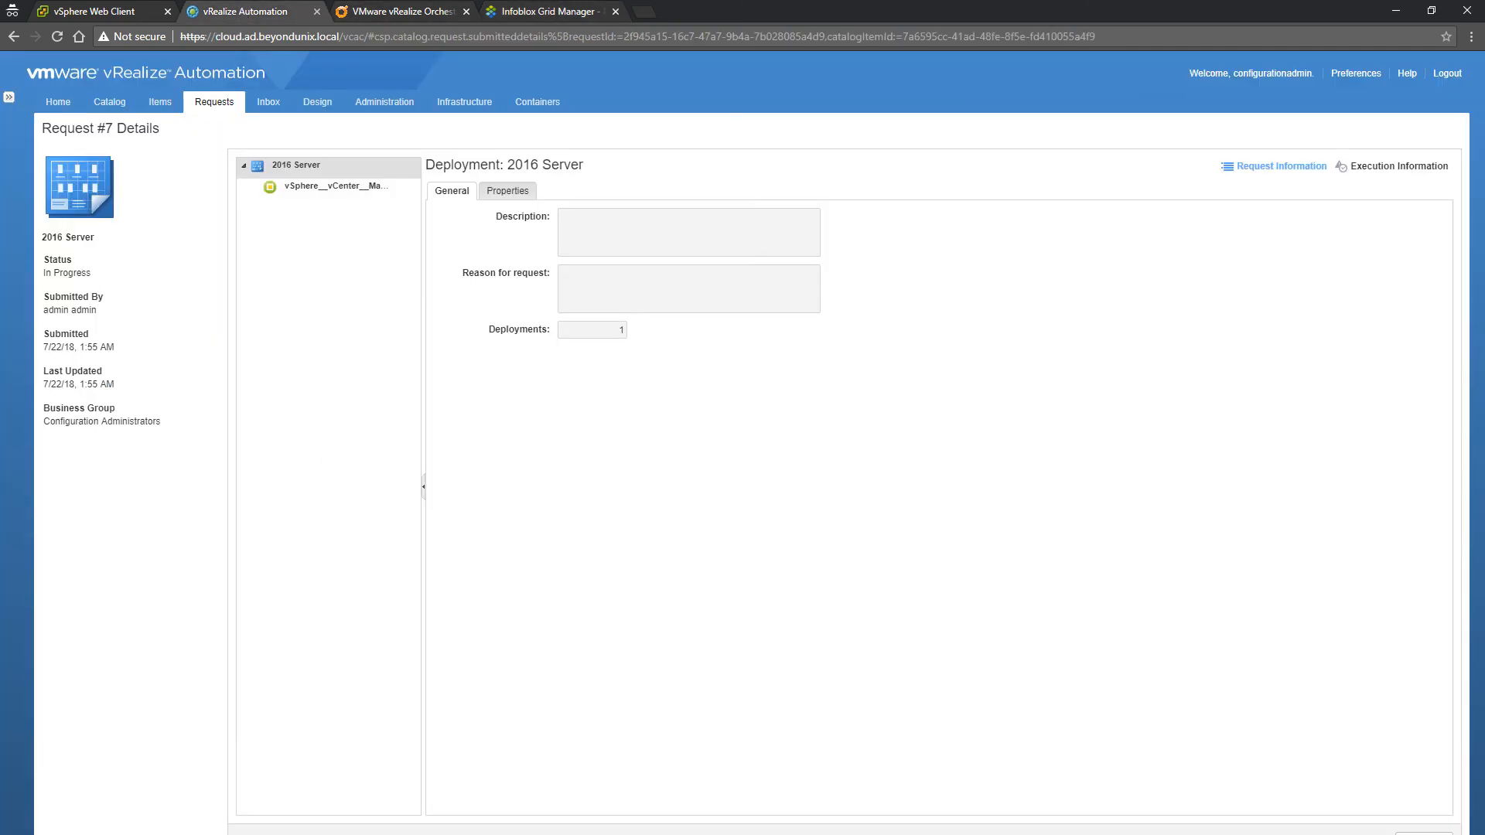
left_click(1385, 165)
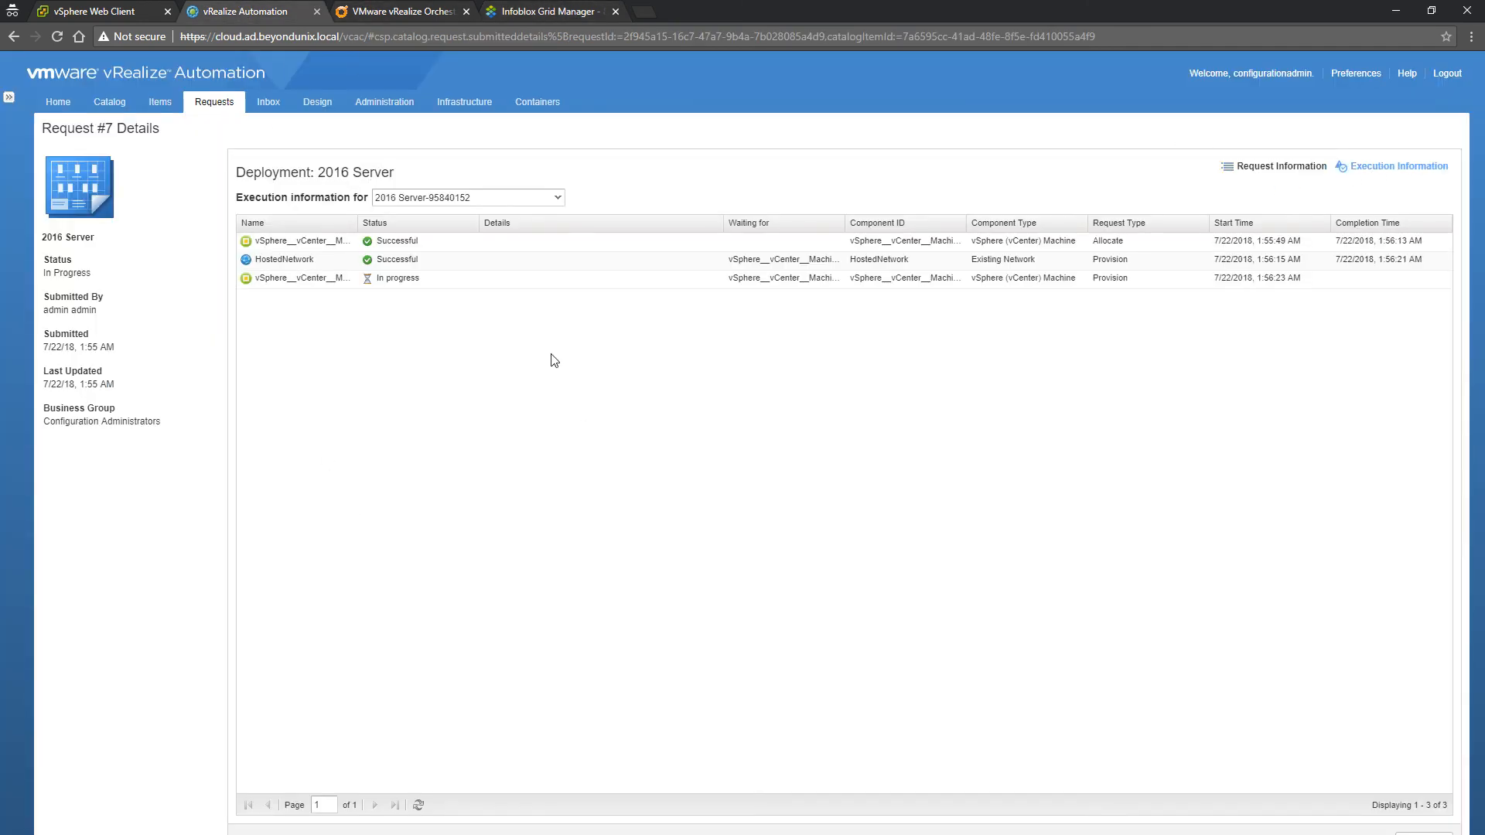
left_click(116, 10)
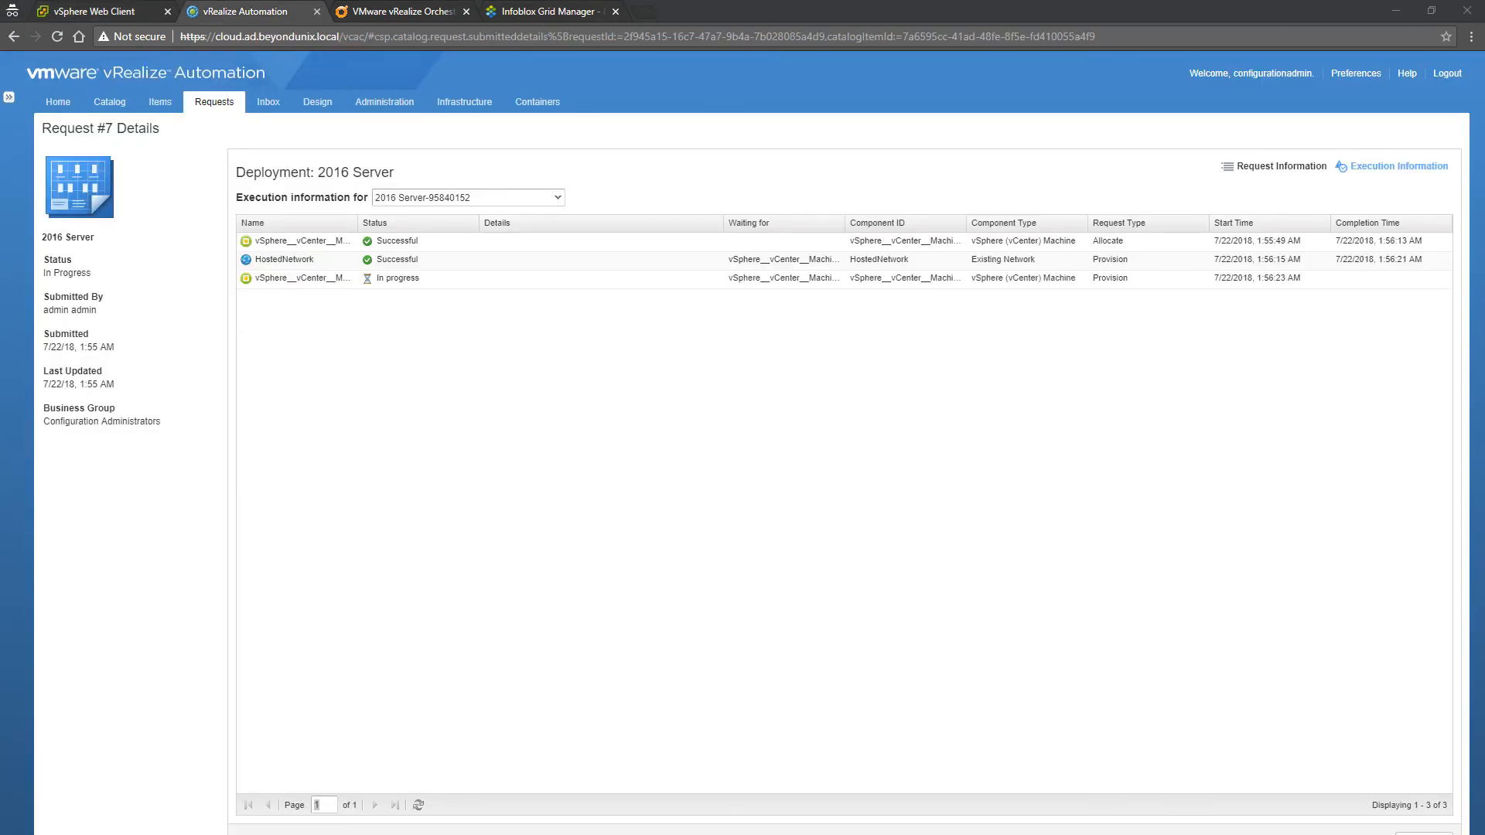
left_click(419, 806)
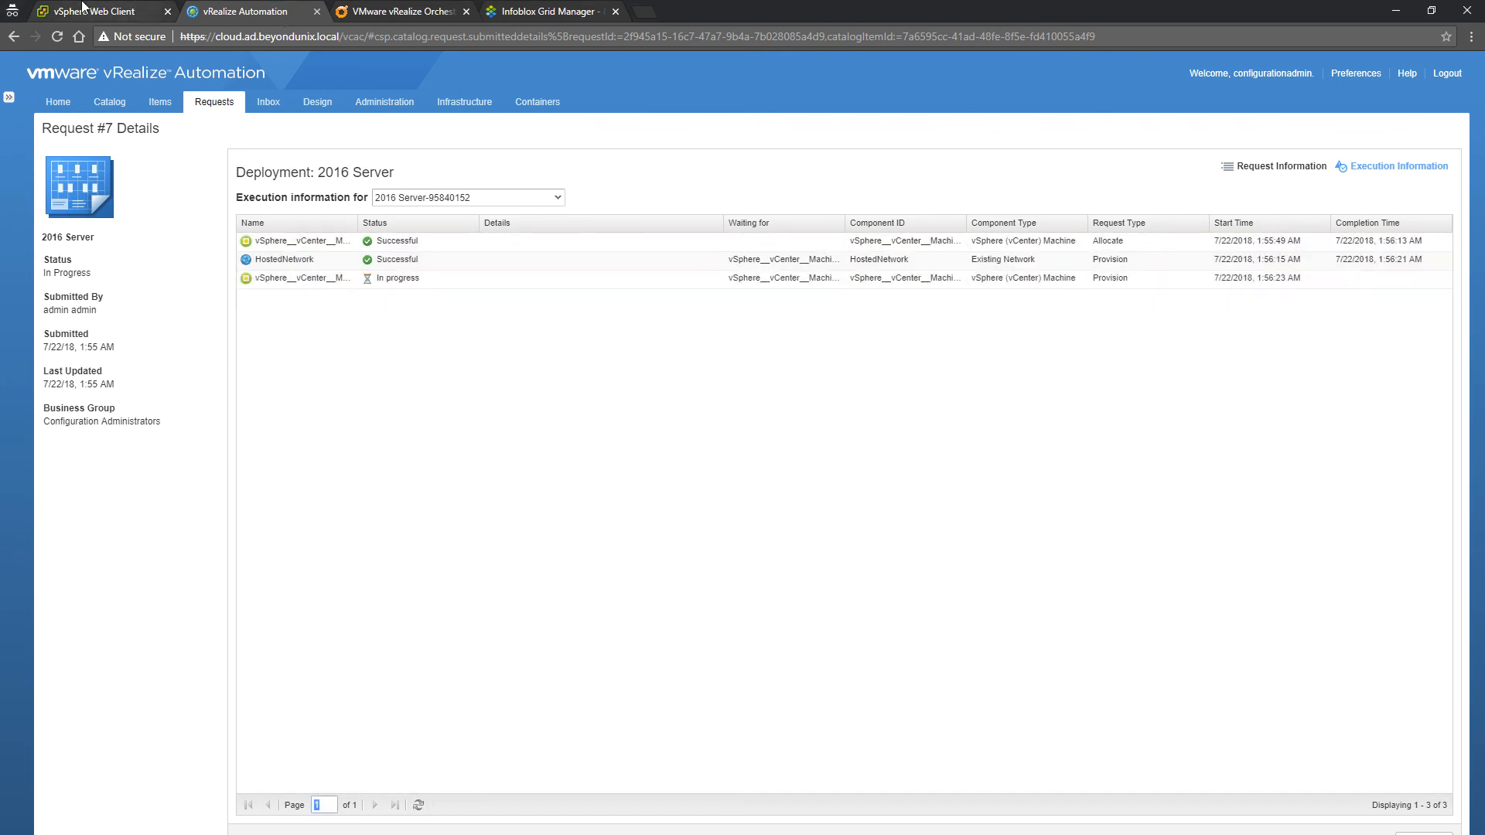
- Check the provisioned virtual machine's IP address in the vSphere Web Client
left_click(84, 9)
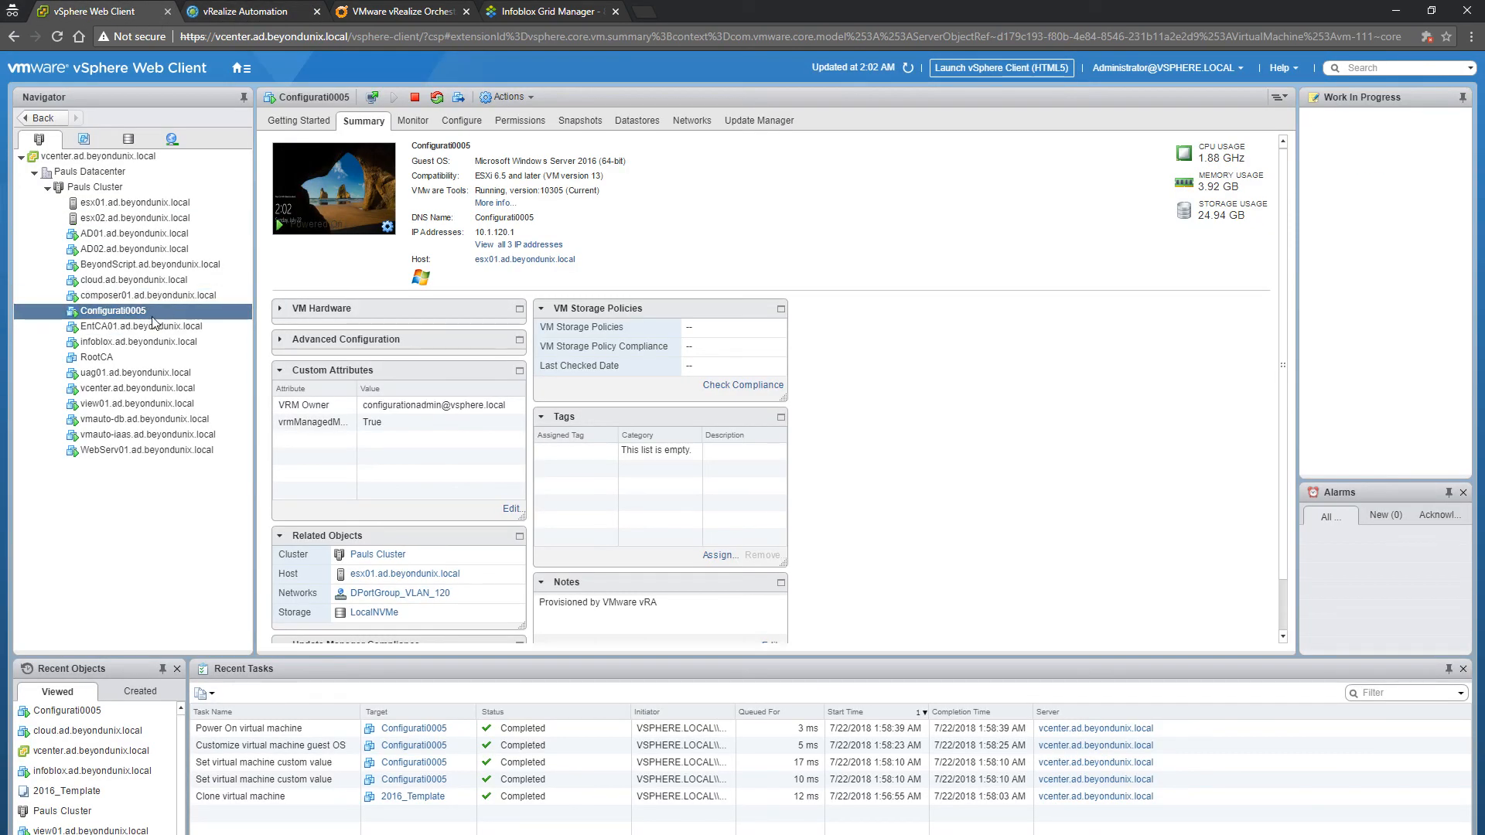
left_click_drag(474, 232, 531, 234)
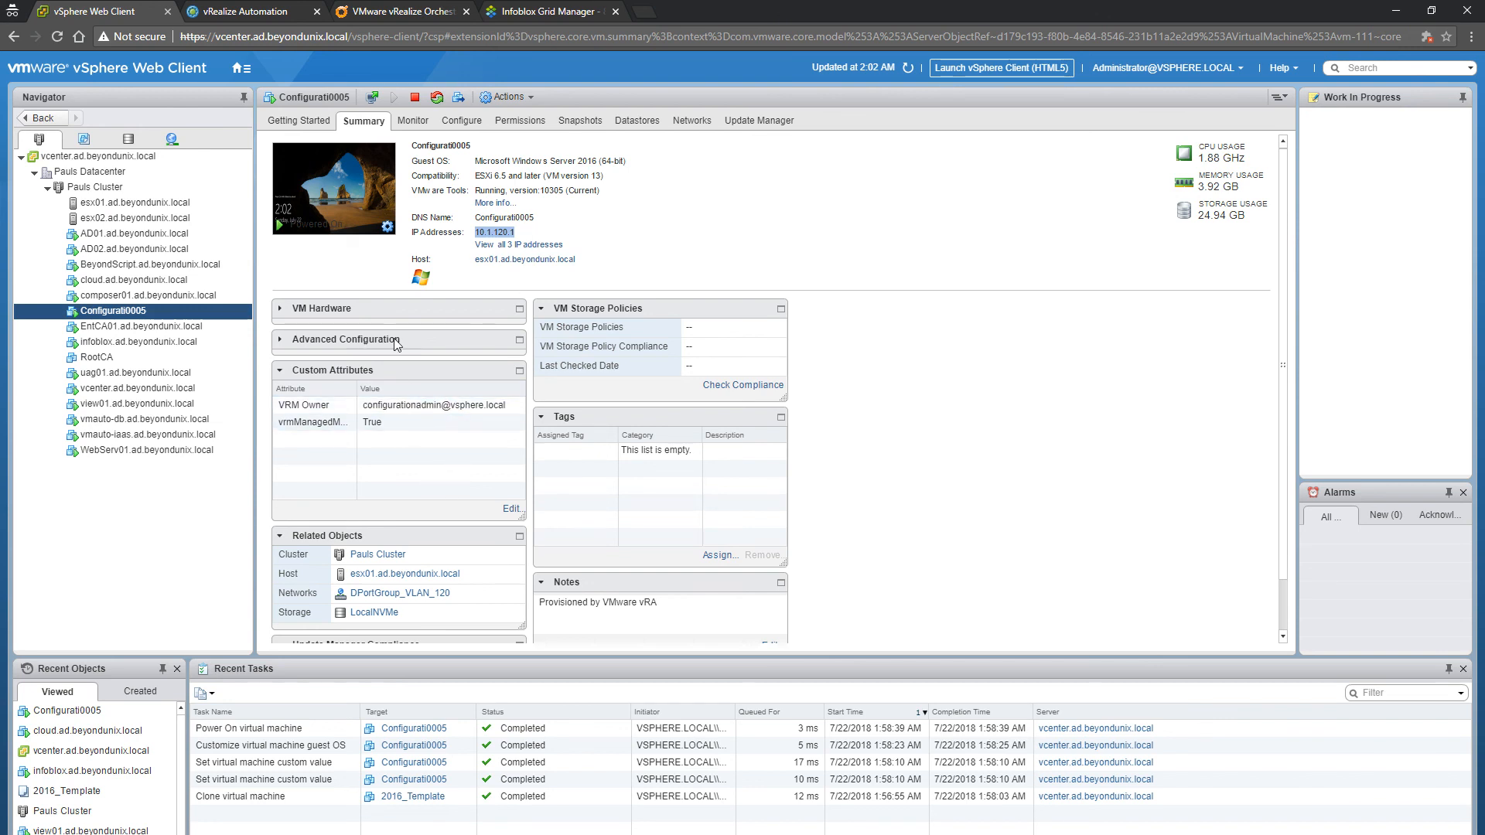
left_click_drag(512, 232, 476, 230)
- Open the 10.1.120.0/24 network's IP map in Infoblox IPAM to inspect the allocated address
left_click(532, 13)
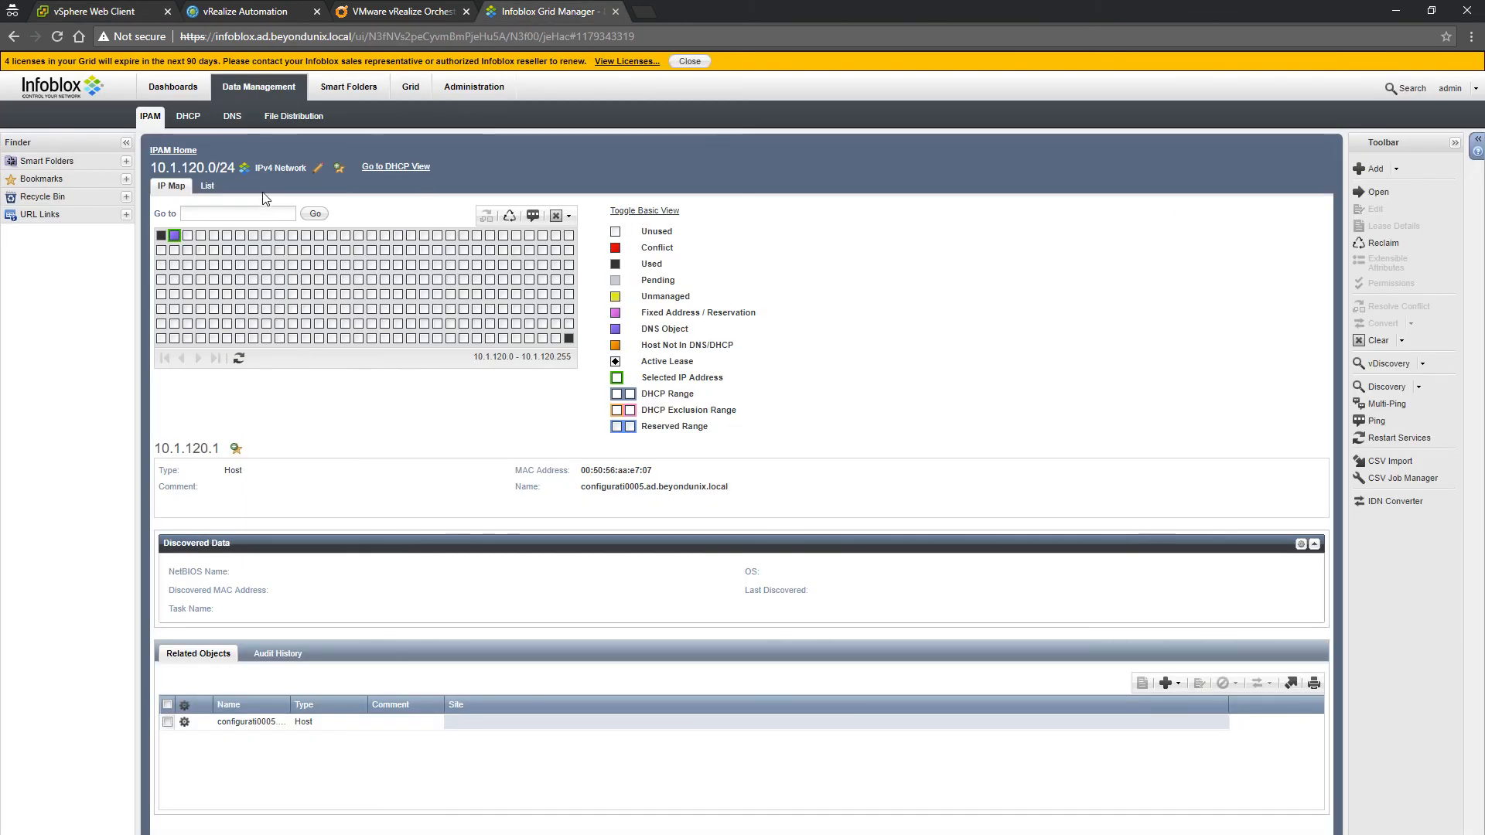
left_click(159, 117)
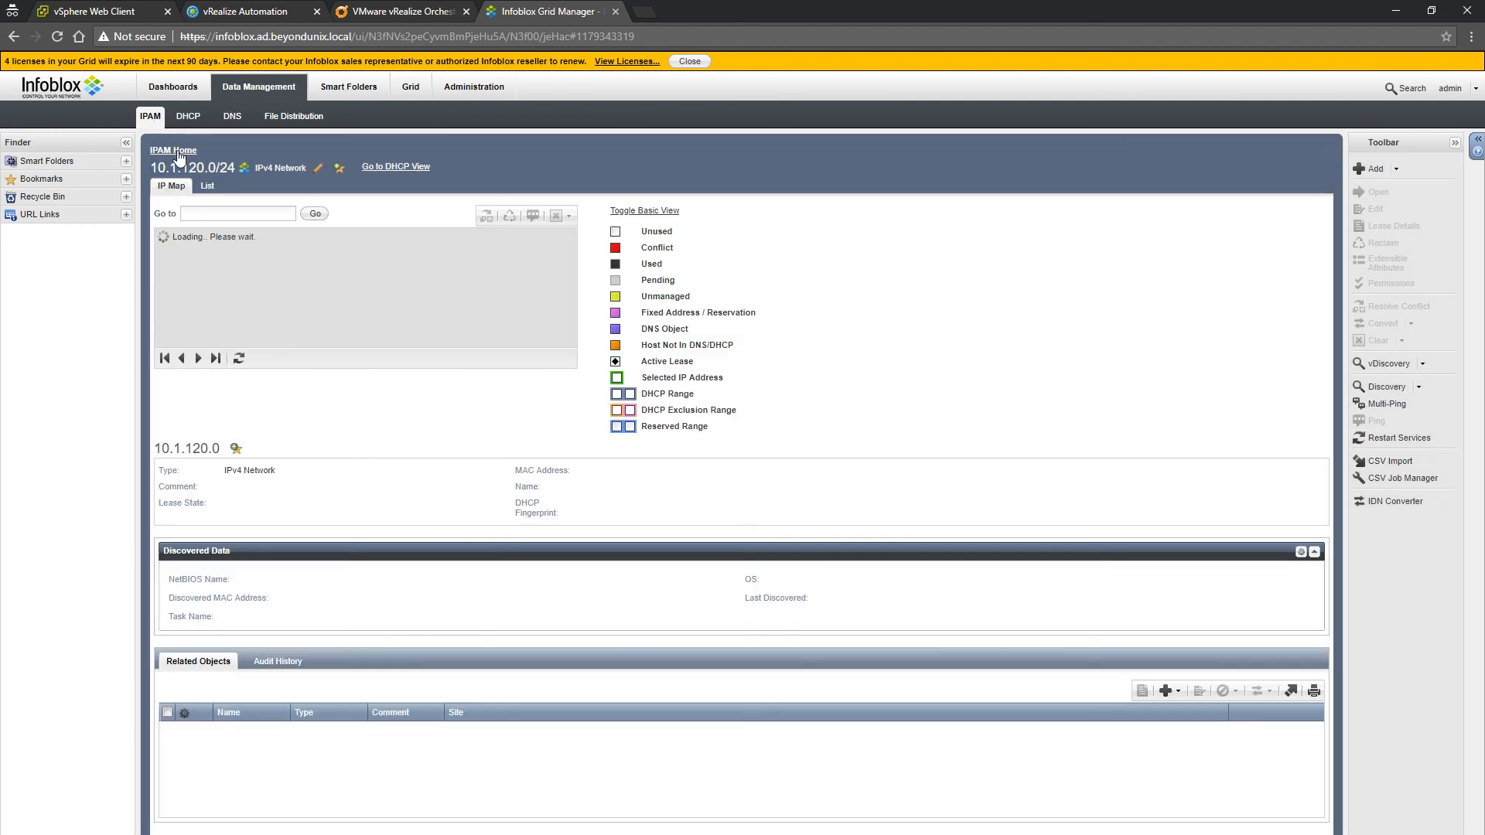
left_click(179, 150)
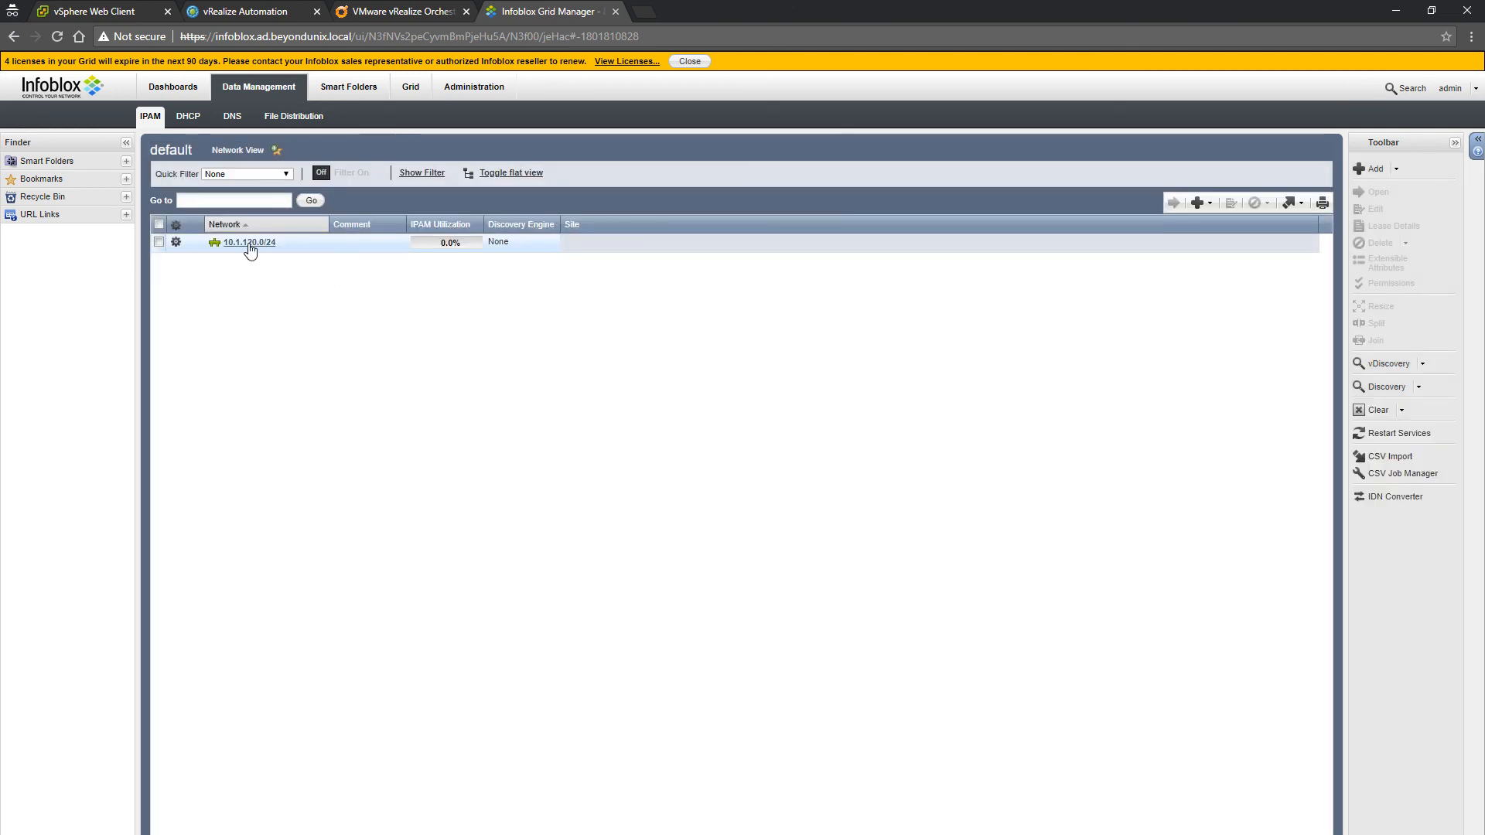
left_click(249, 243)
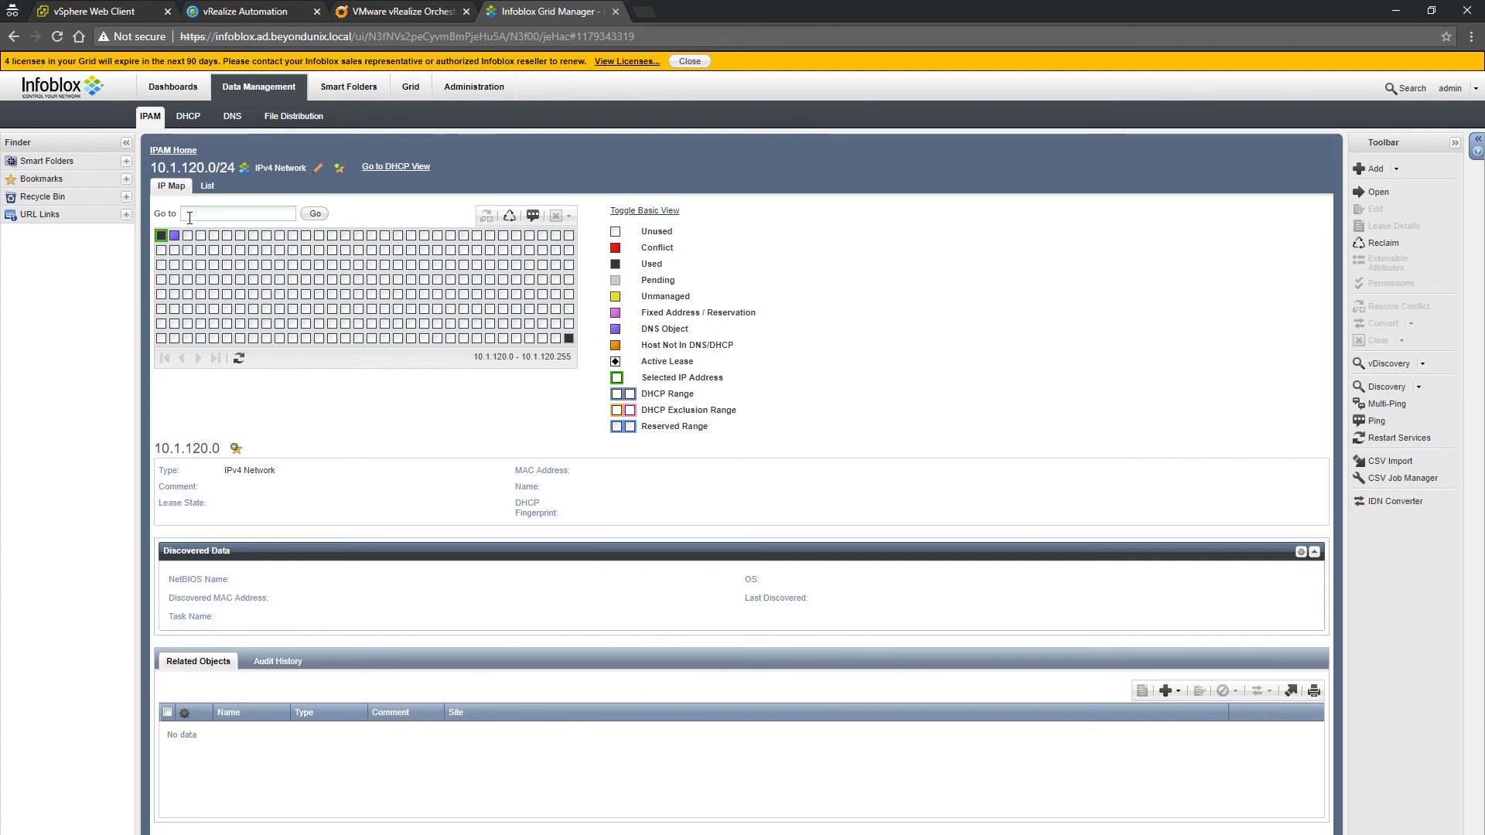
- Inspect the host record assigned to 10.1.120.1 in the IP map, including its name and related host object
left_click(177, 242)
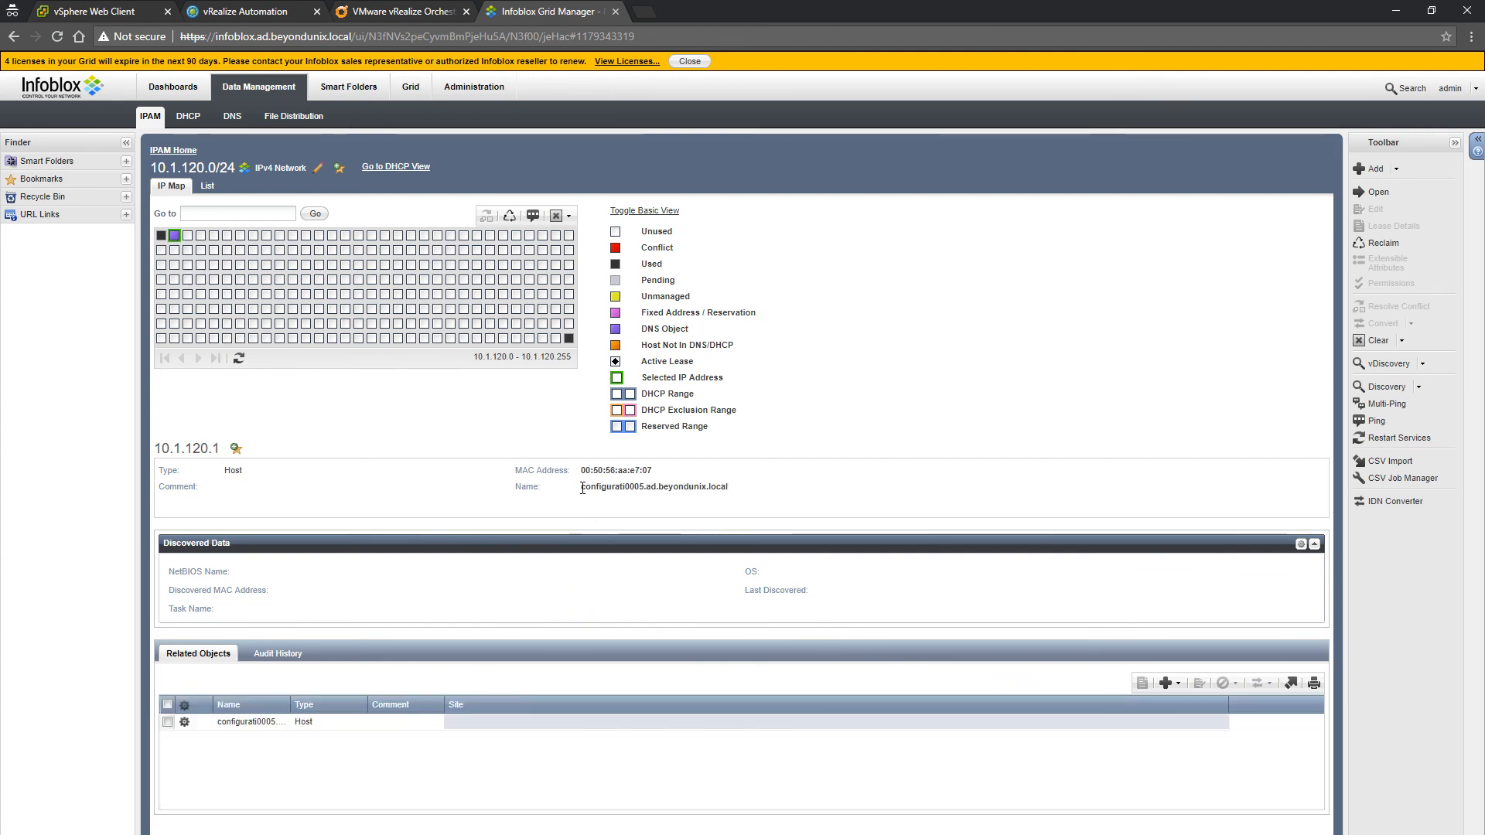
left_click_drag(581, 487, 756, 497)
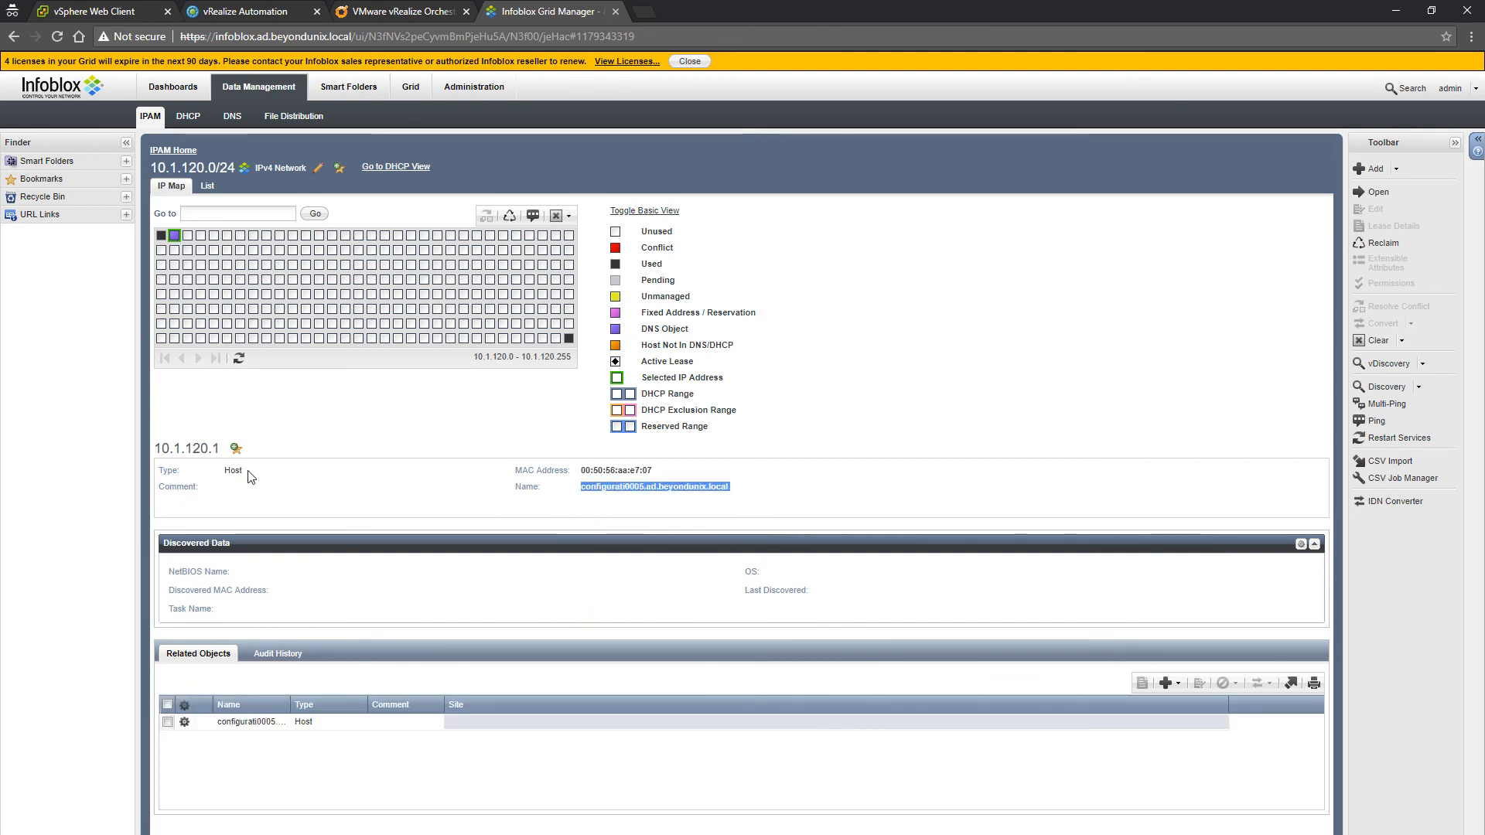
left_click_drag(292, 703, 458, 704)
left_click(304, 727)
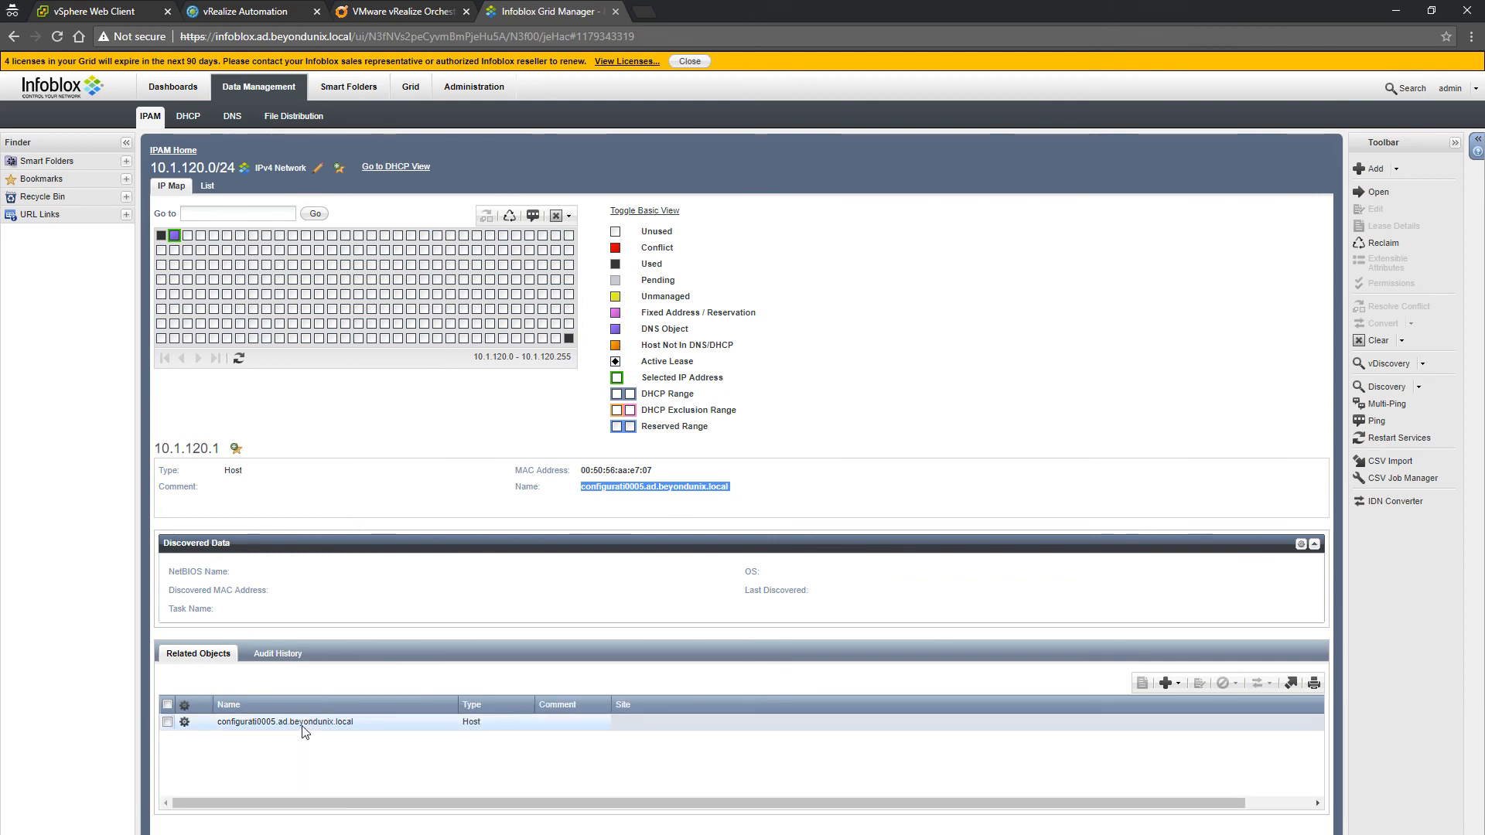
double_click(304, 727)
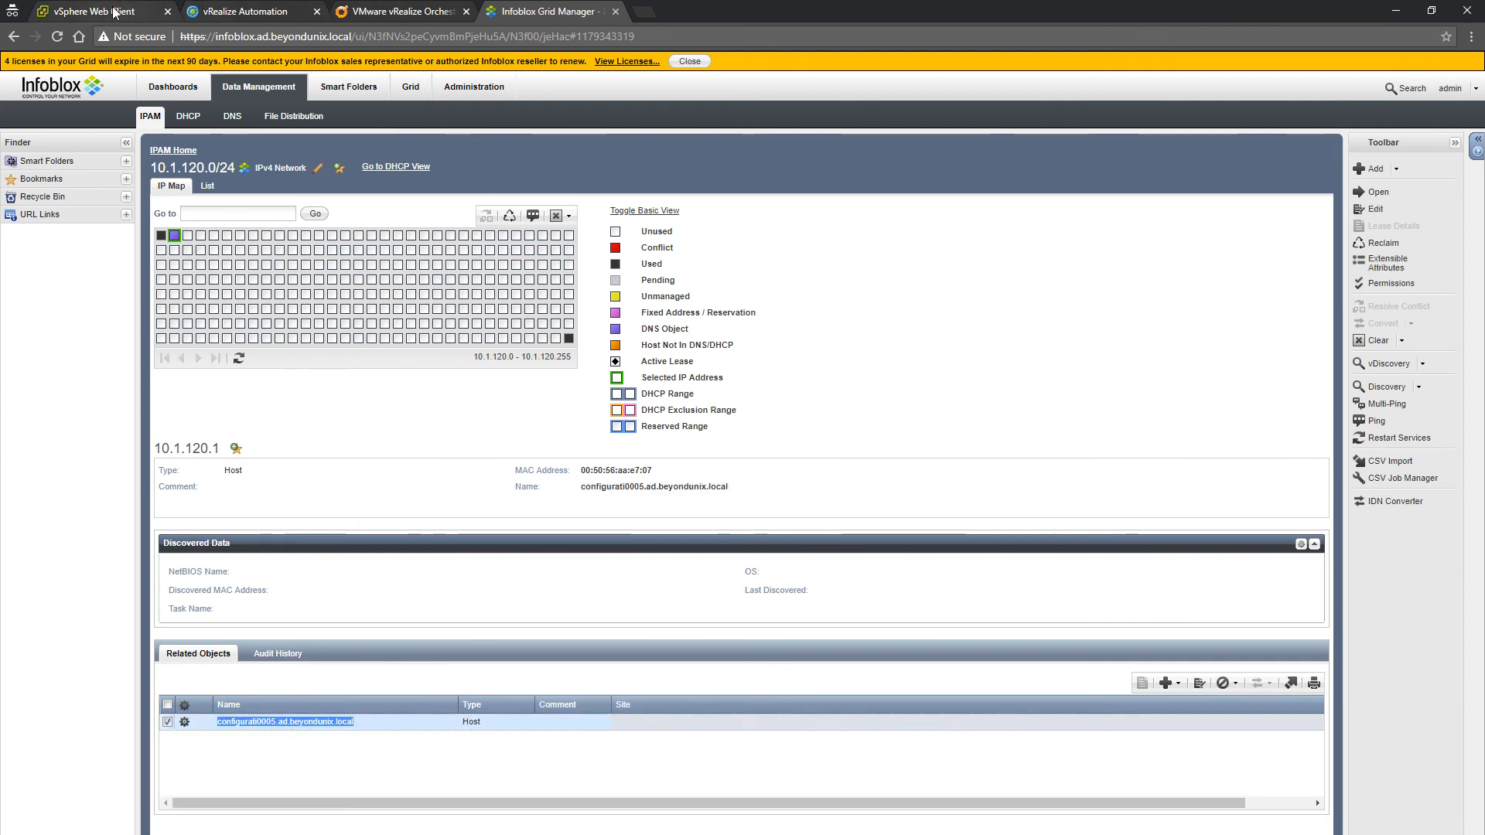
- Refresh the provisioned VM's summary in vSphere Web Client and the 2016 Server request's execution information in vRealize Automation
left_click(113, 11)
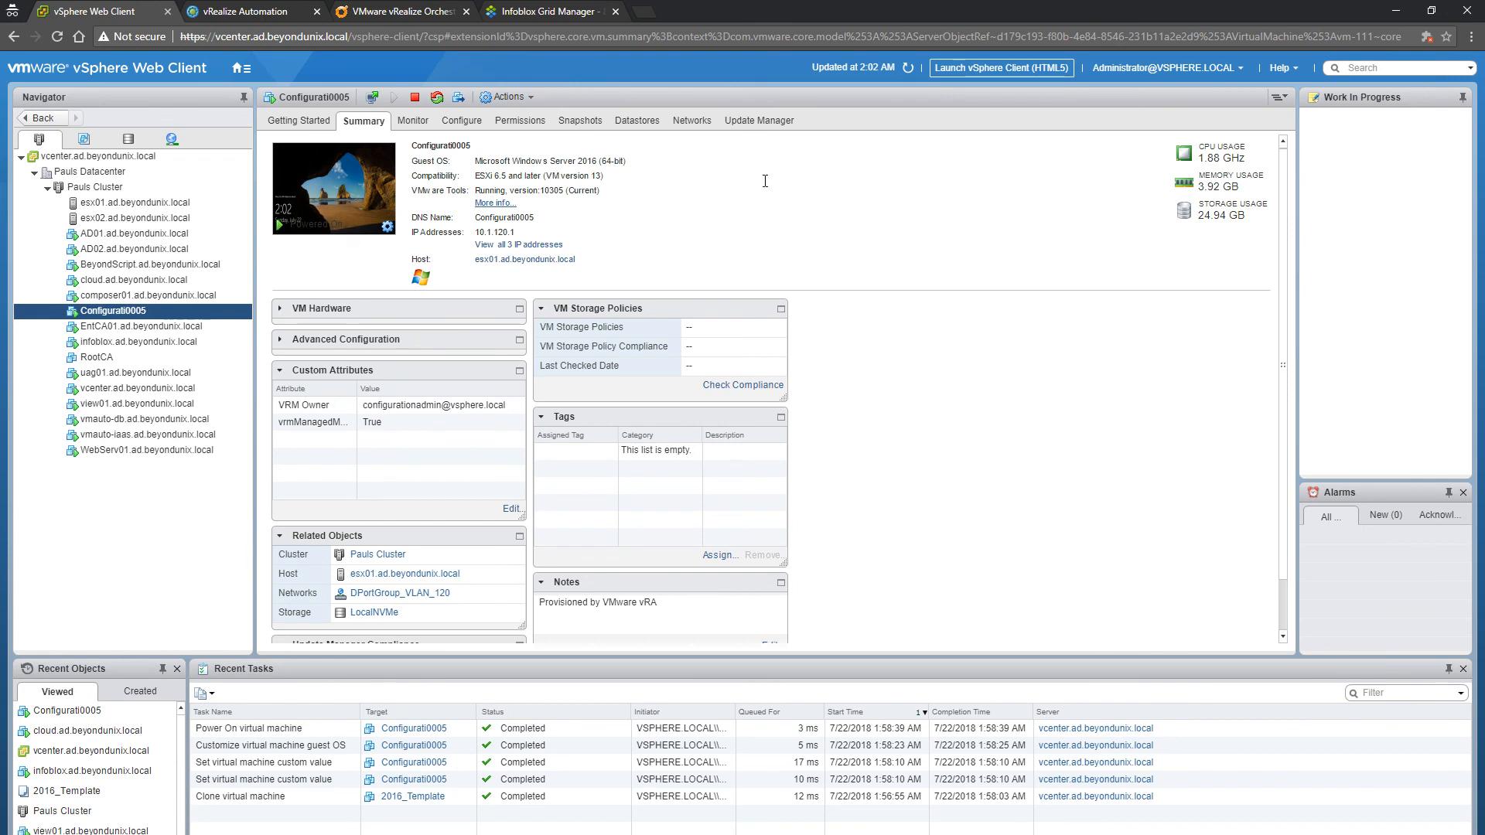
left_click(908, 67)
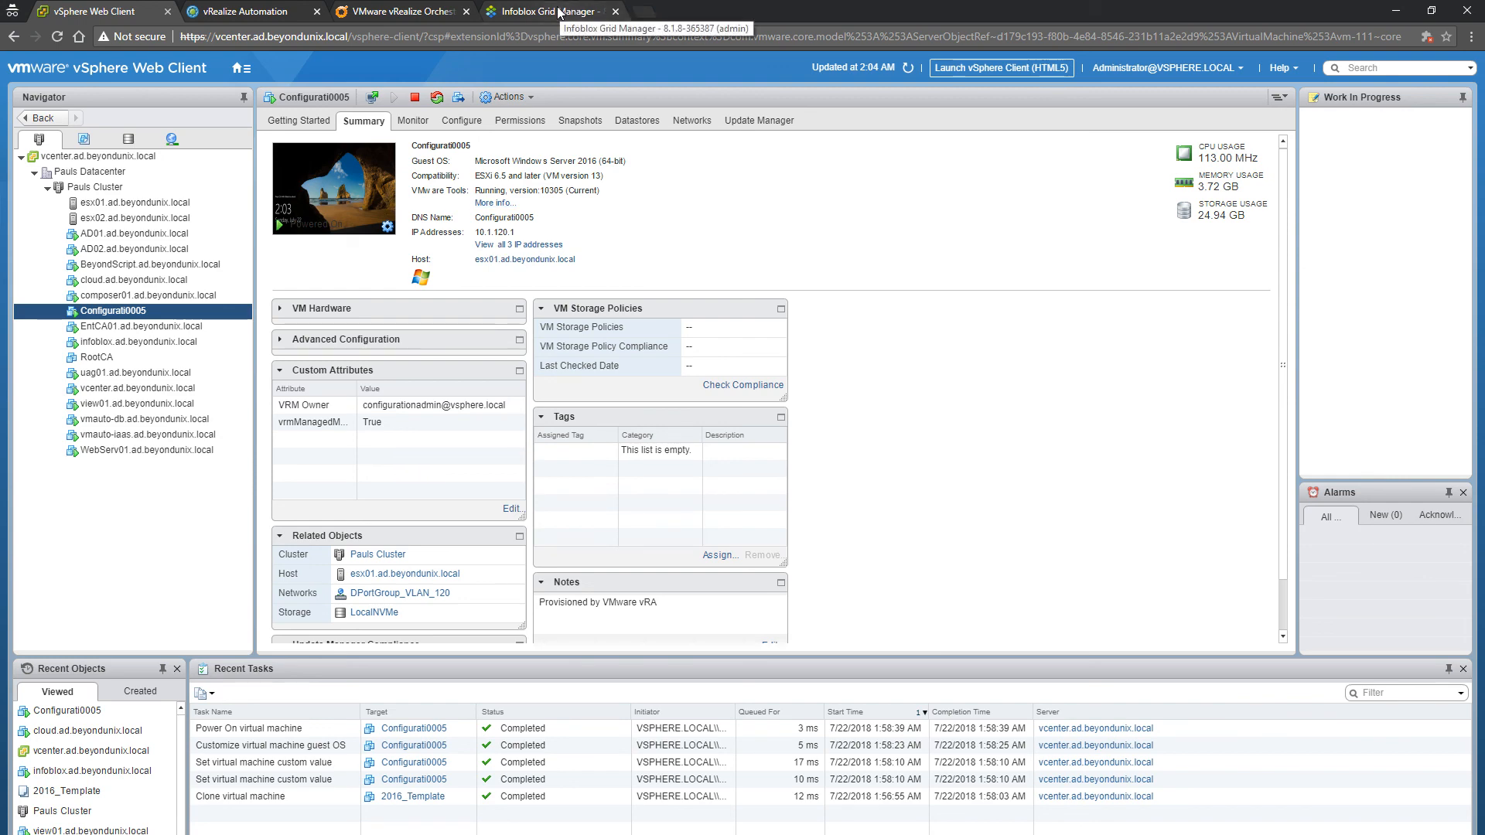
left_click(262, 16)
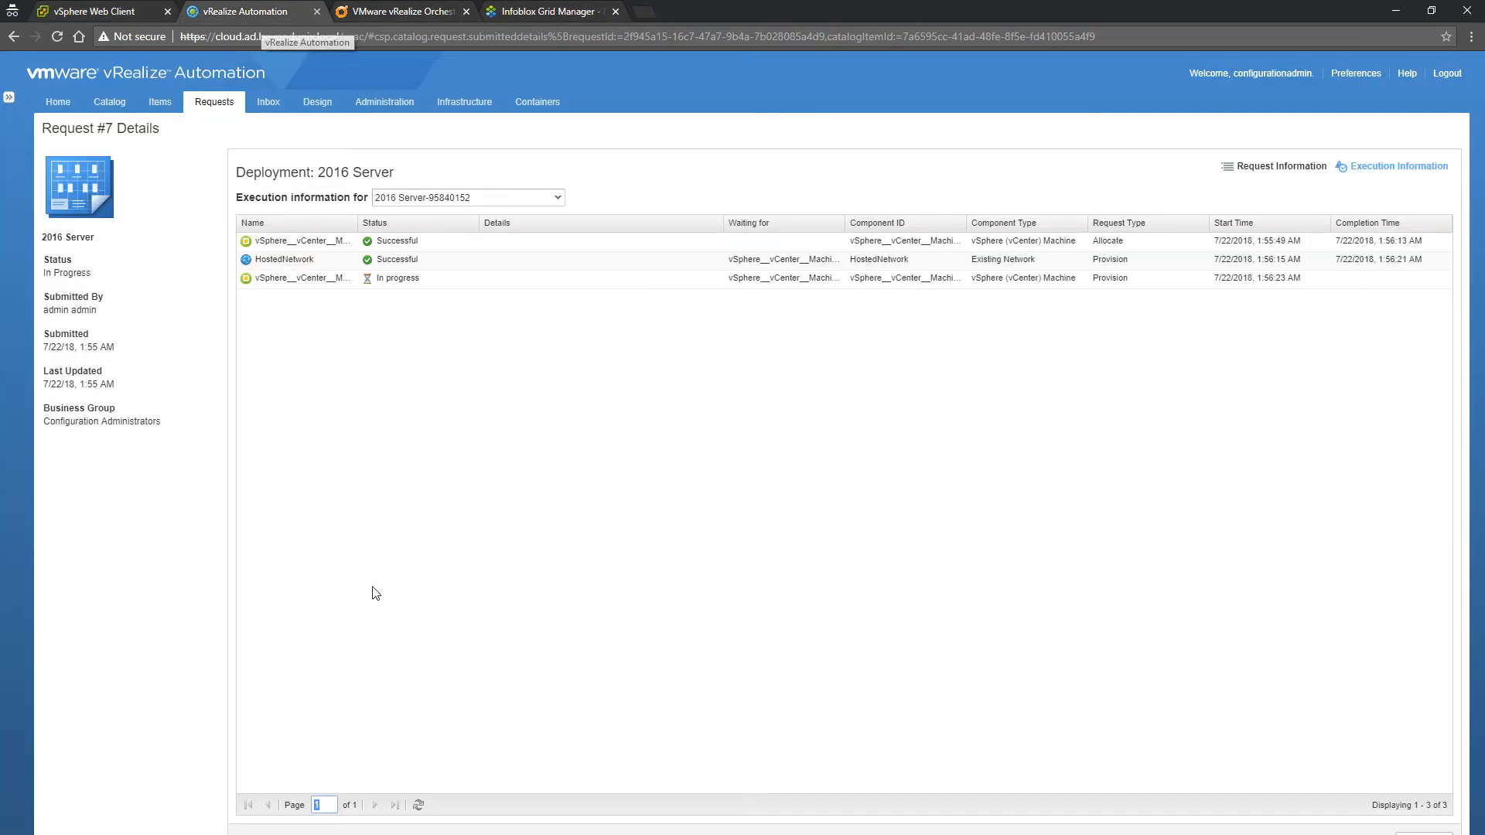
left_click(419, 806)
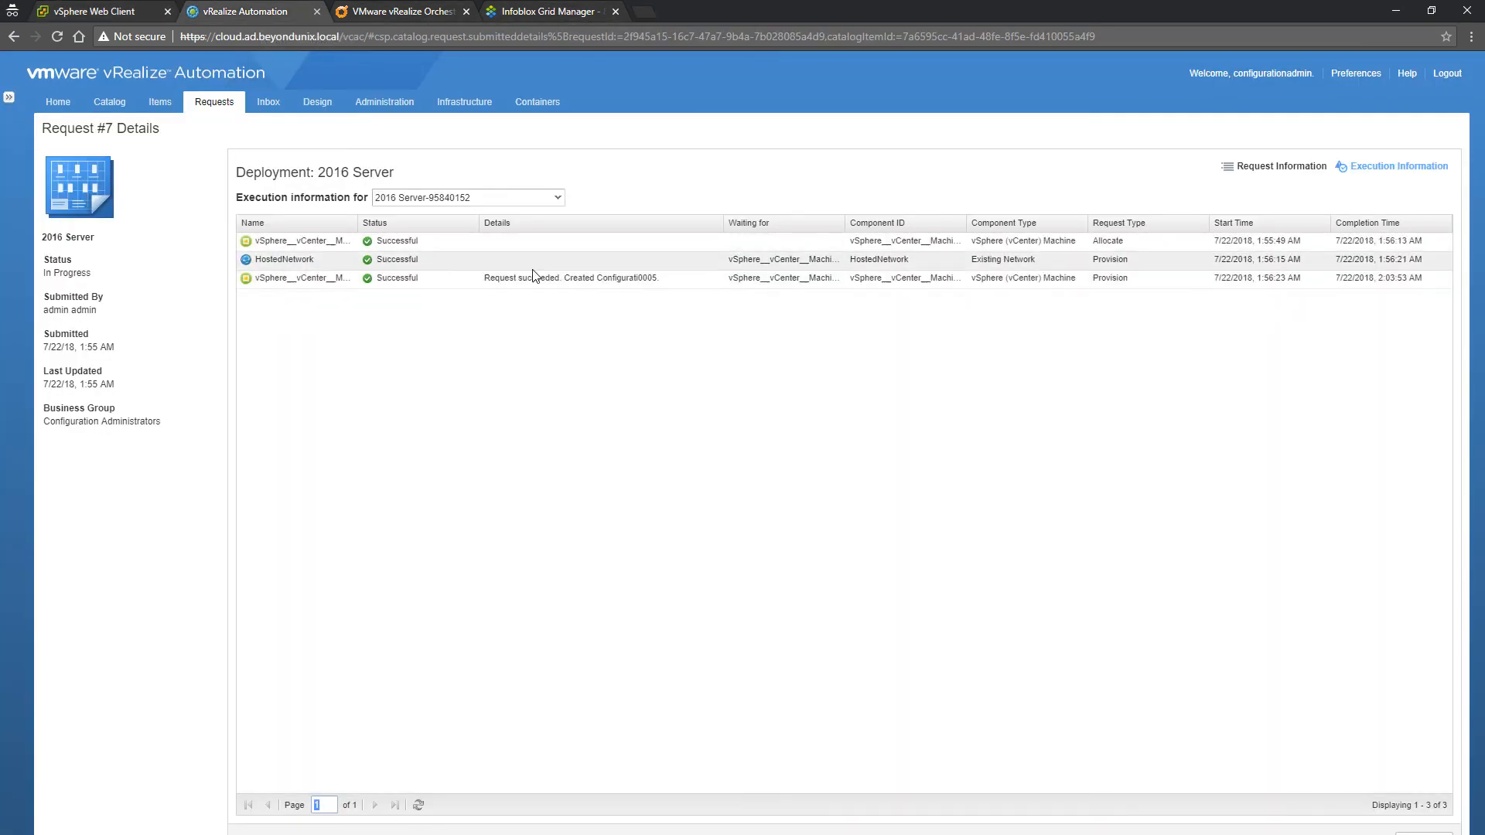
- Review the Infoblox host record, the Orchestrator plug-in page and the vSphere VM summary across the open tabs
left_click(526, 11)
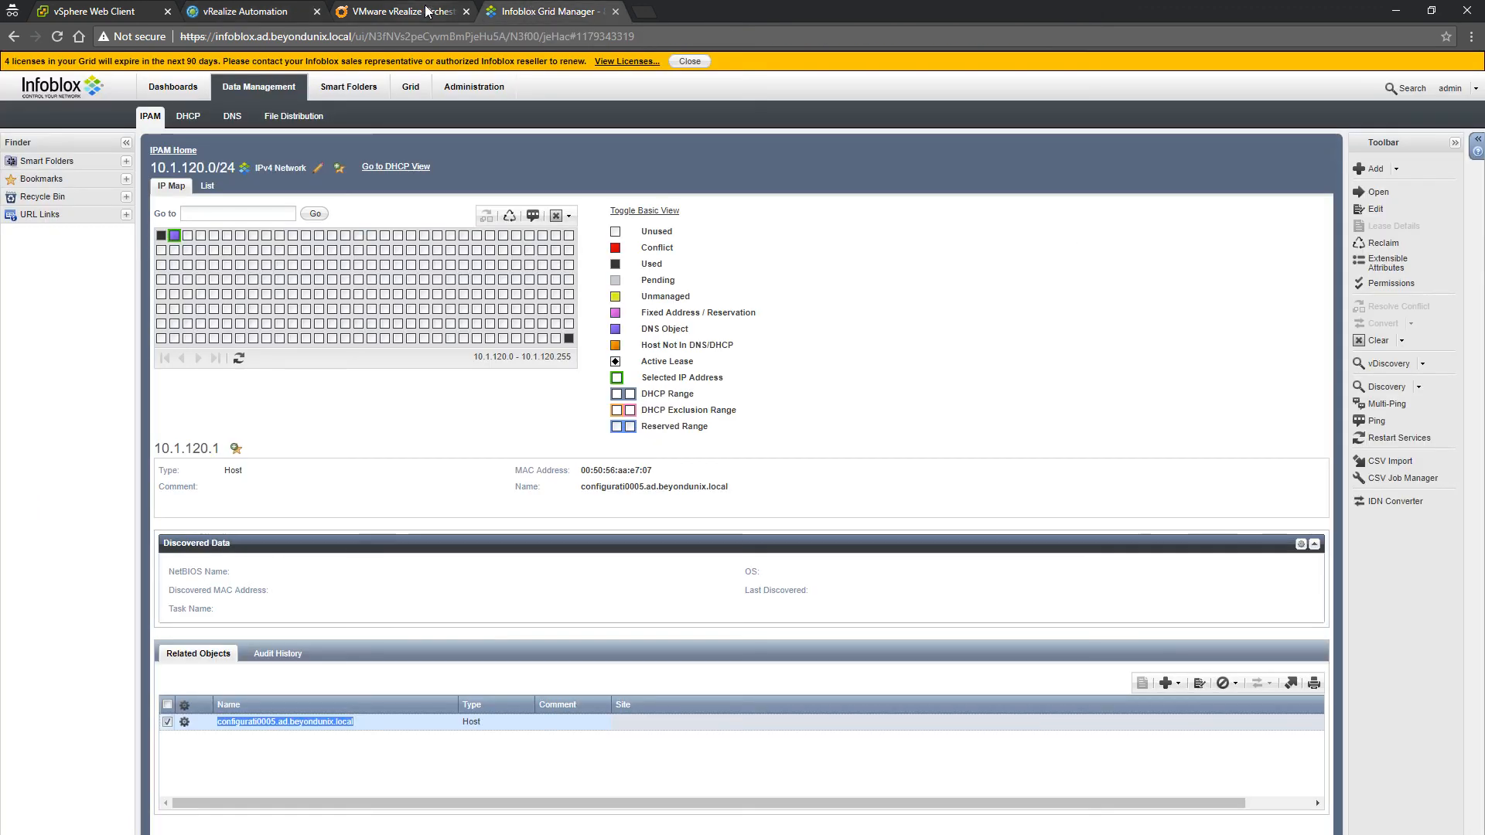
left_click(427, 11)
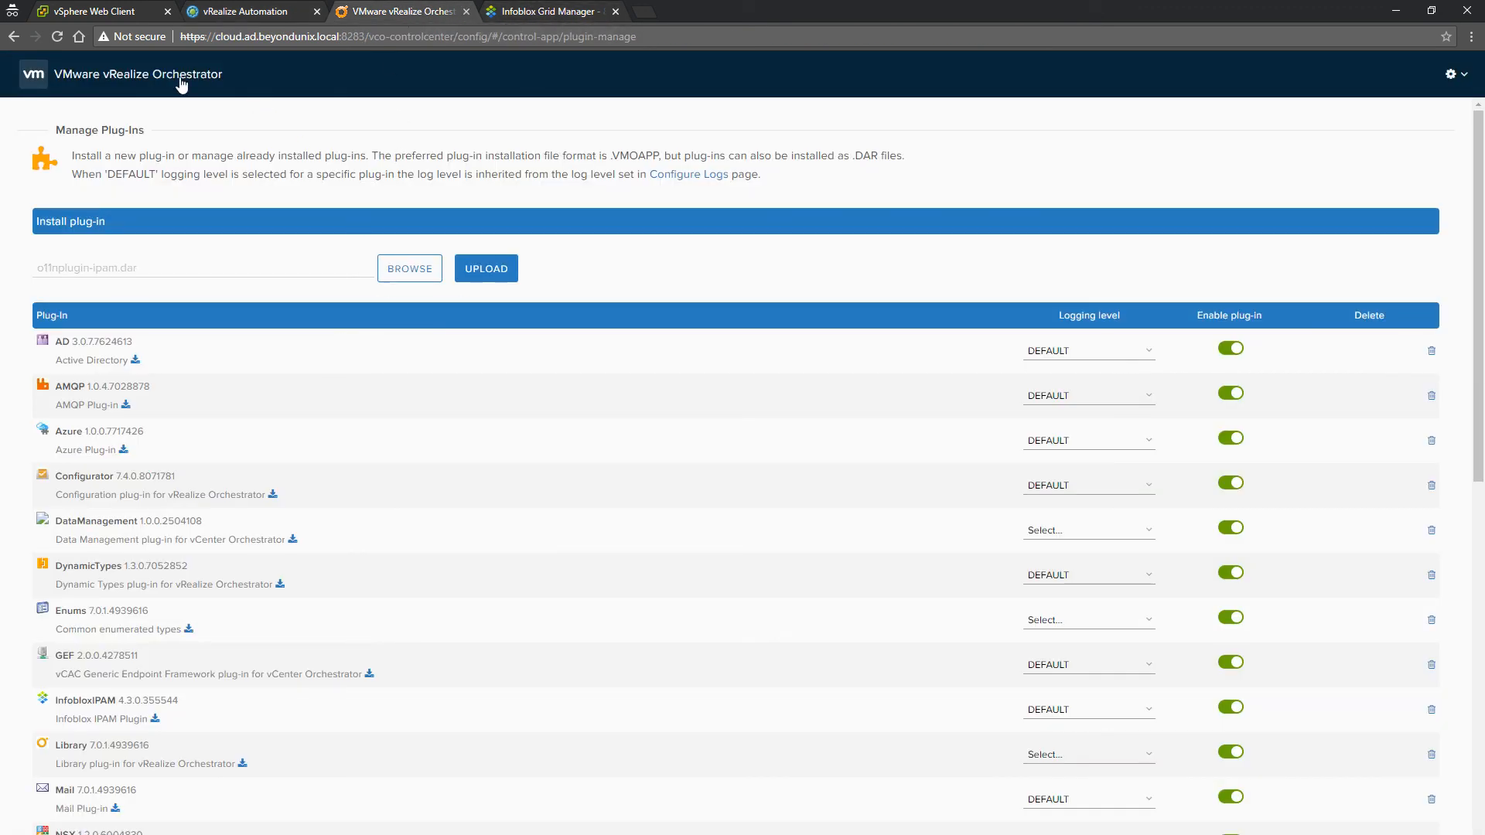
left_click(93, 11)
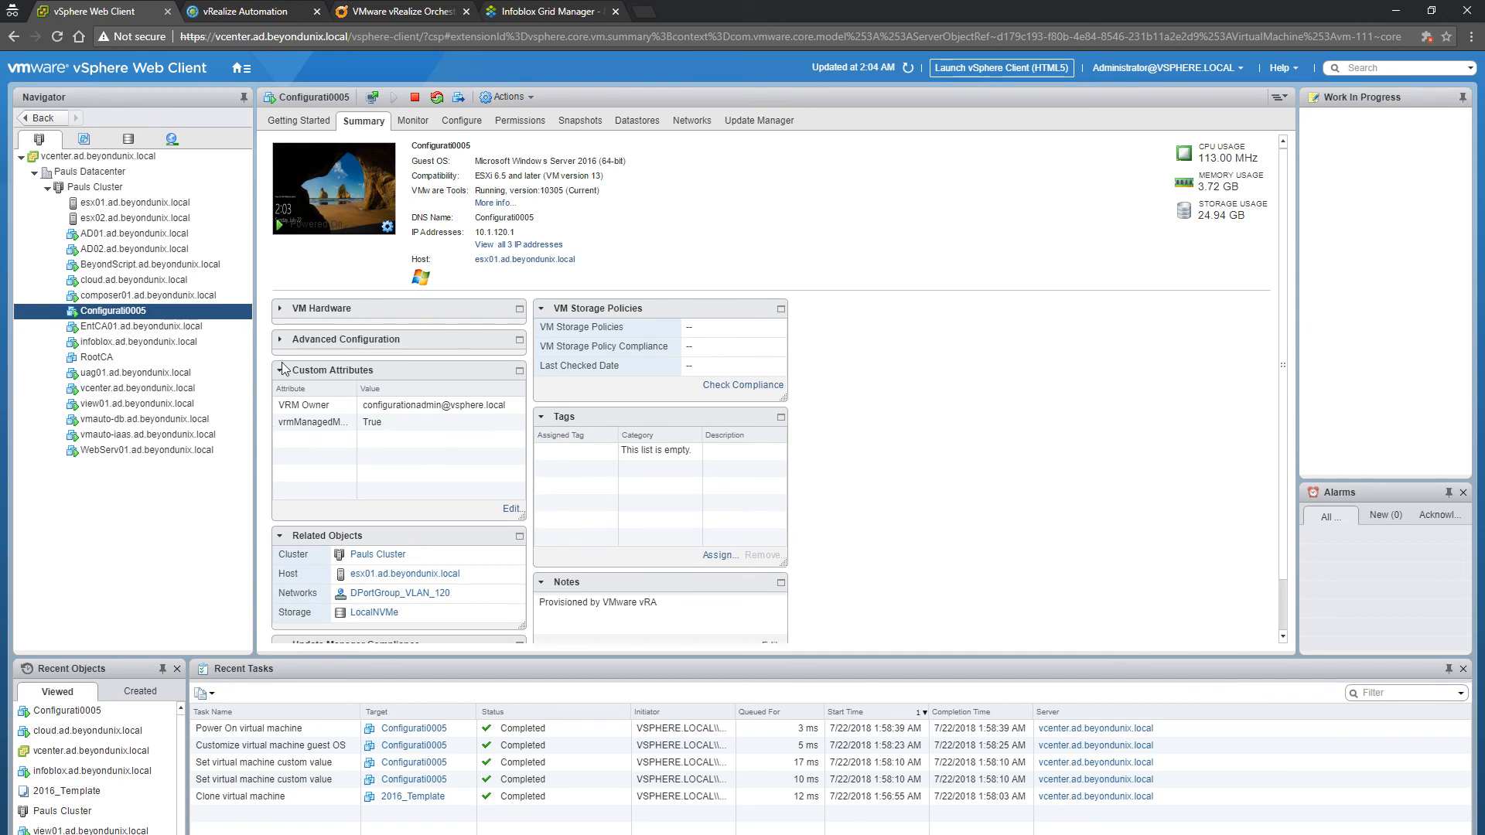